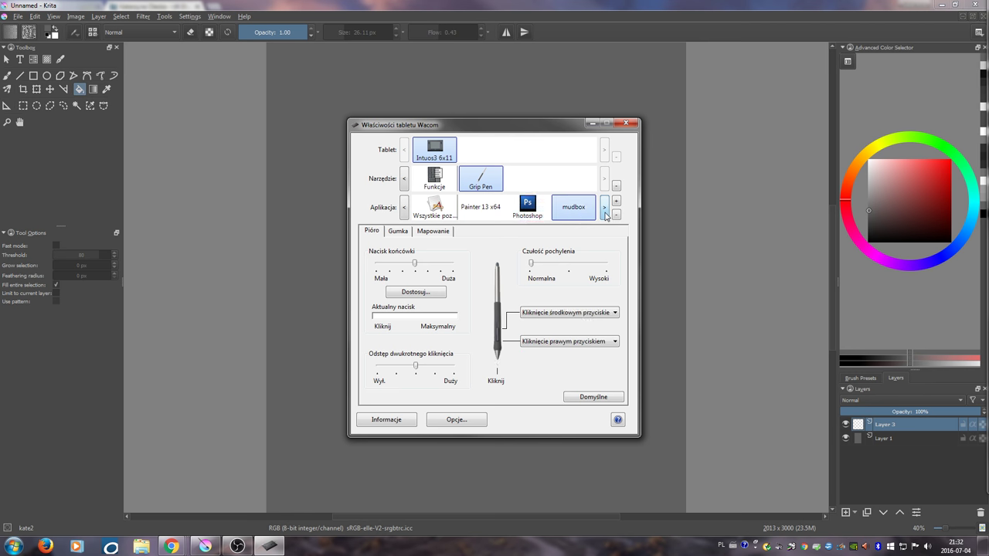
- Map the Grip Pen's screen area for the krita profile to Monitor 2 and close the Wacom tablet properties
left_click(604, 216)
left_click(528, 208)
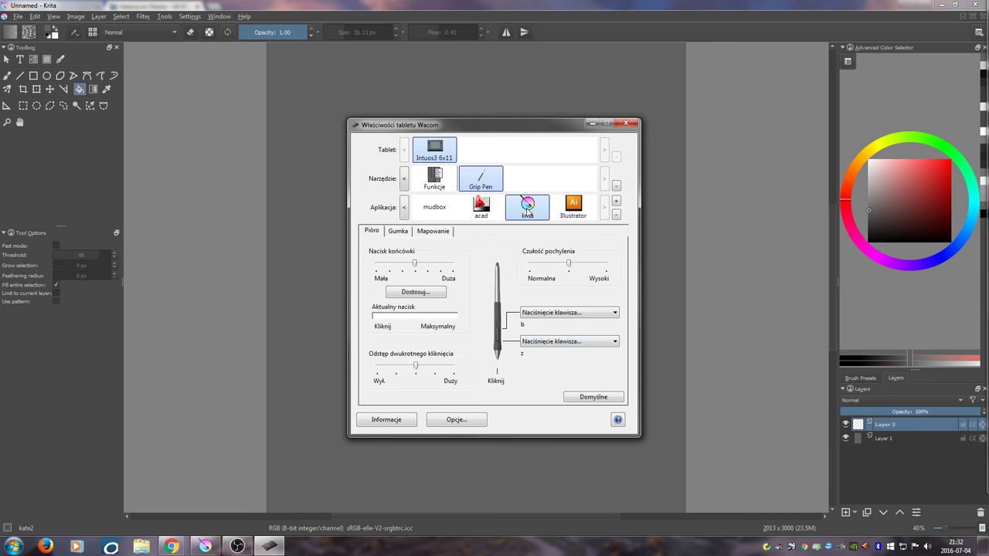
left_click(437, 233)
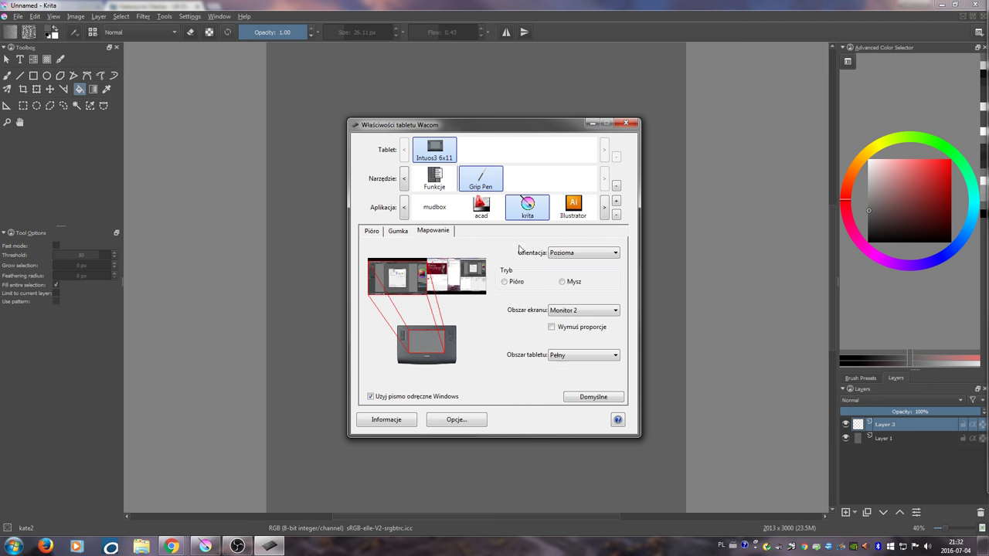
left_click(585, 310)
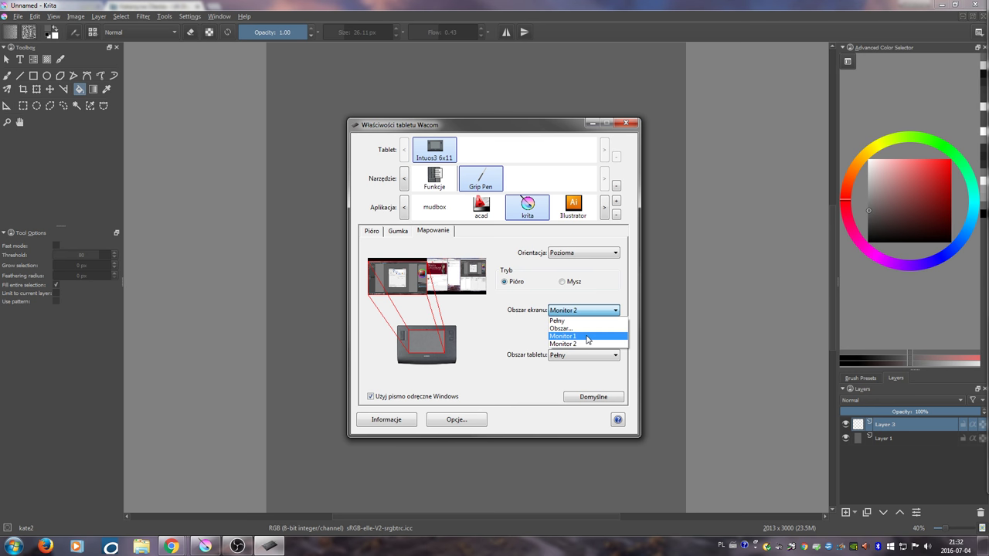
left_click(589, 343)
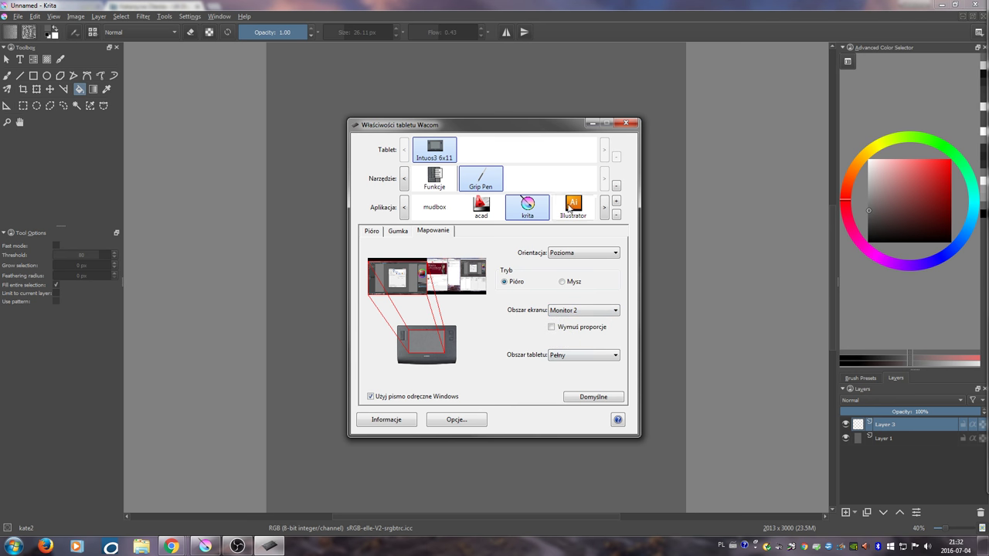
left_click(624, 124)
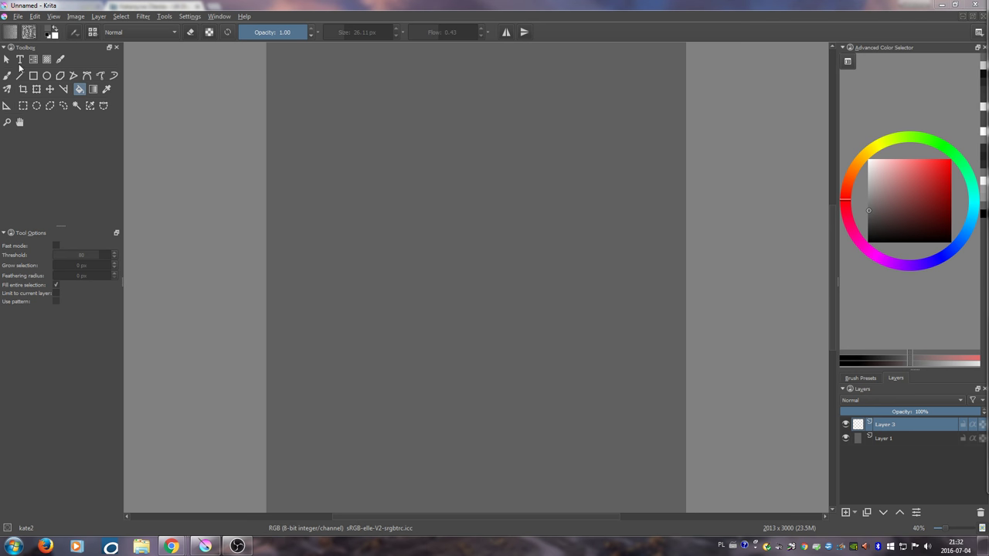
- Set up the freehand brush on Layer 3 with black paint and a size of 6.65 px
left_click(8, 75)
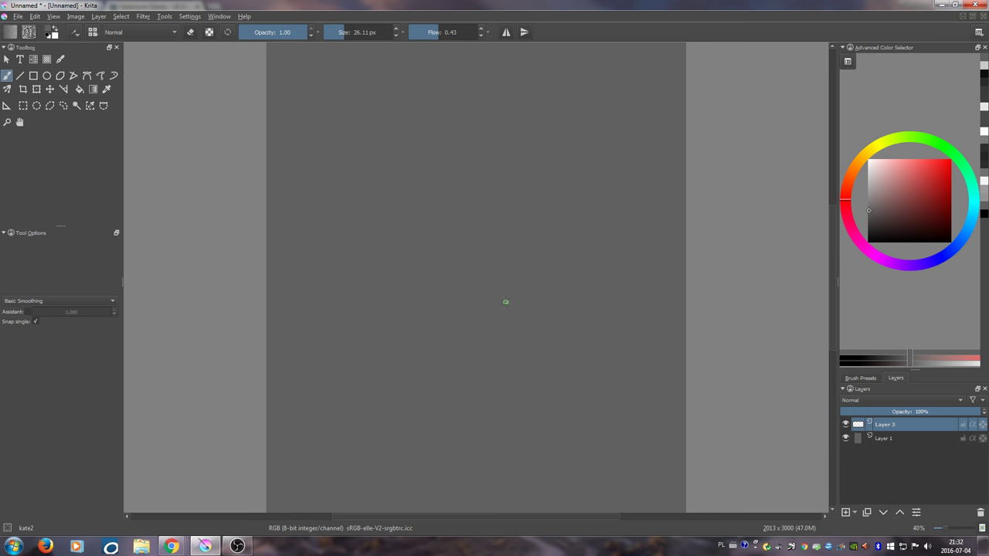
key("bracketleft")
key("bracketleft")
key("bracketleft")
left_click(868, 239)
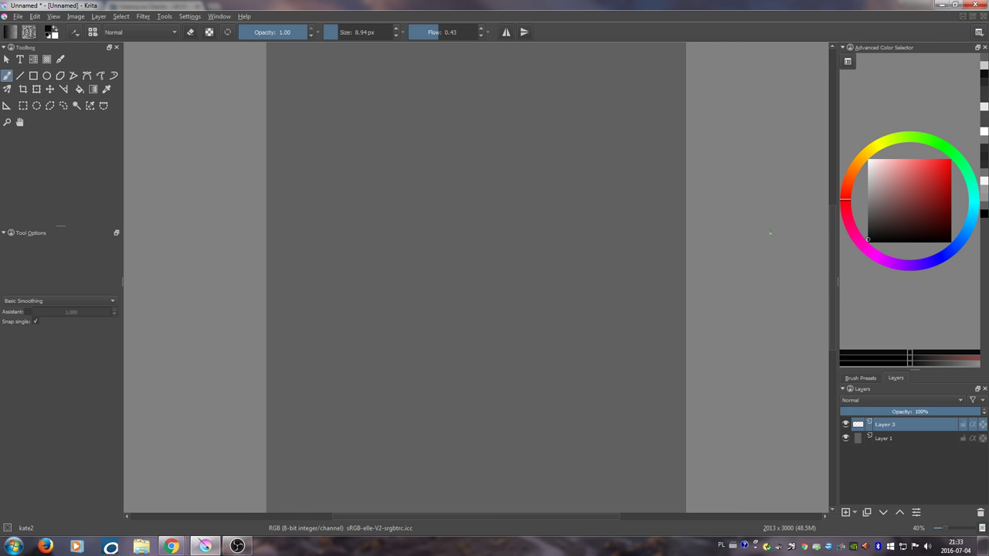
left_click_drag(584, 319, 567, 299)
key("bracketleft")
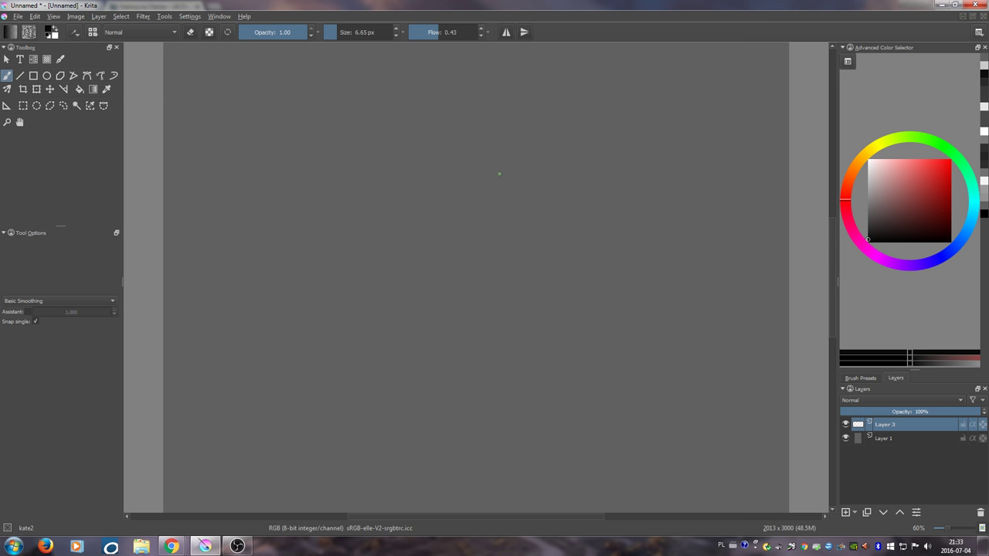
- Sketch a three-quarter face outline with light guide lines, then add the nose, eyebrows and near eye
left_click_drag(502, 173, 499, 236)
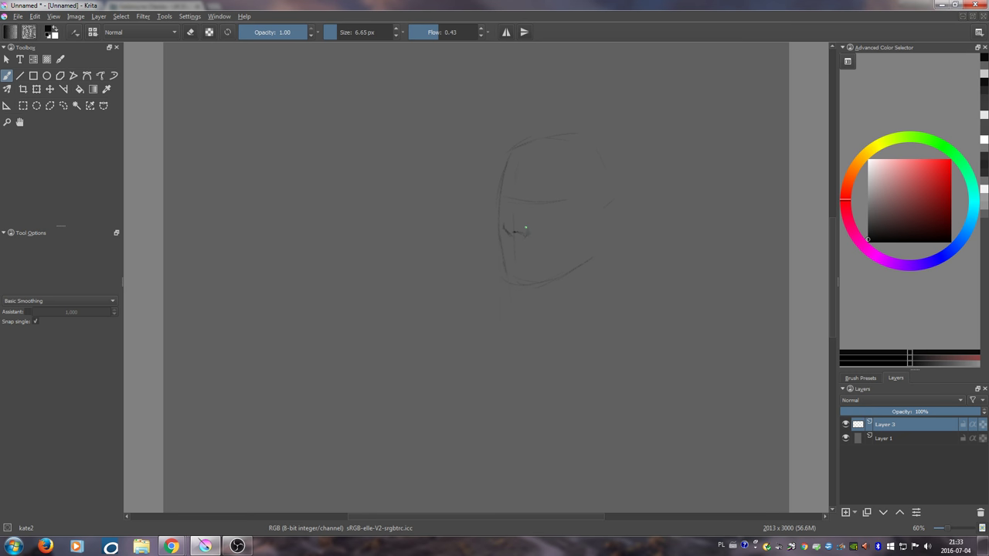
left_click_drag(504, 223, 507, 228)
mouse_move(550, 186)
left_mouse_down()
mouse_move(563, 197)
mouse_move(496, 186)
left_mouse_up()
left_click_drag(528, 230, 520, 238)
left_click_drag(544, 201, 558, 204)
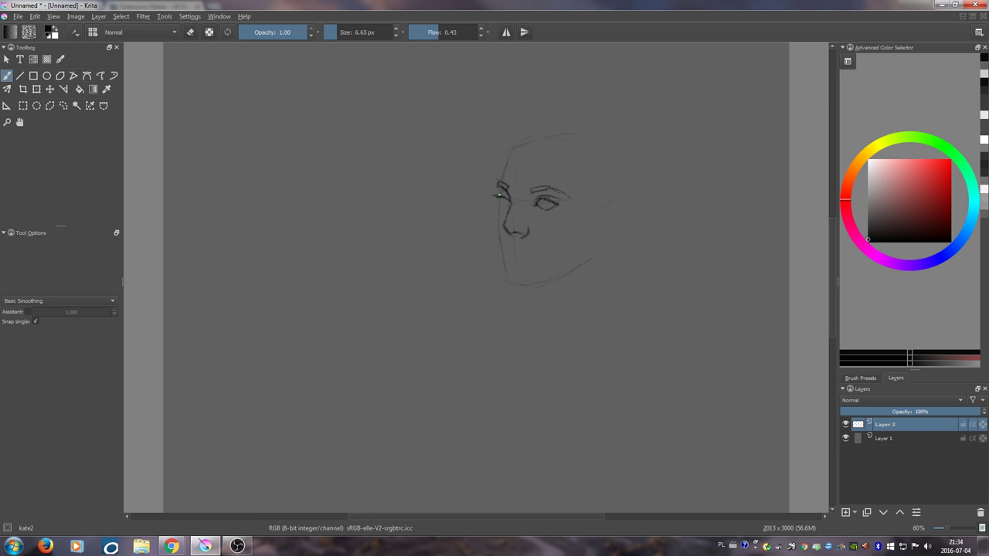
- Draw the woman's far eye, irises and lips, and reinforce the forehead contour and near eyebrow
left_click_drag(499, 195, 505, 194)
left_click_drag(546, 205, 544, 200)
mouse_move(496, 184)
left_mouse_down()
mouse_move(496, 195)
mouse_move(501, 166)
left_mouse_up()
left_click_drag(520, 250, 532, 255)
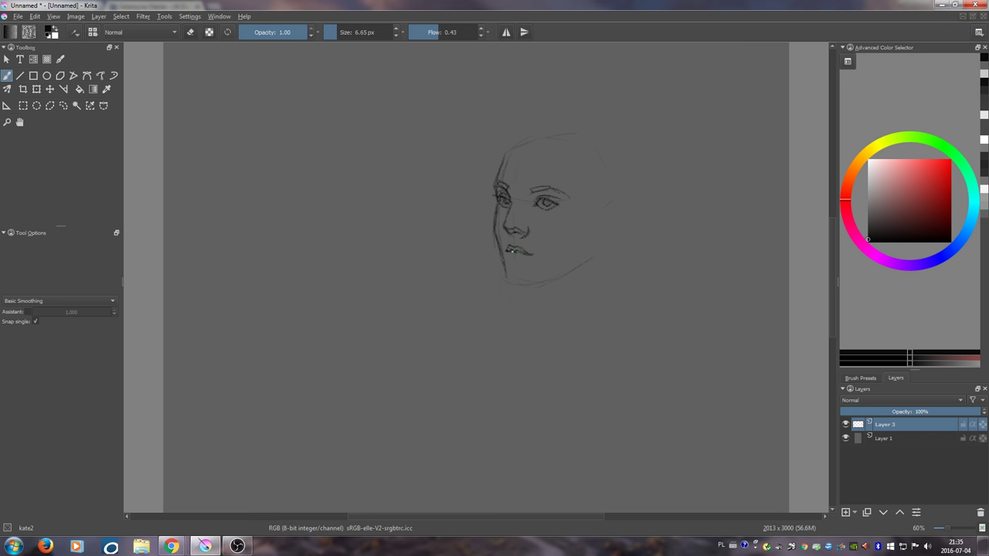
mouse_move(519, 252)
left_mouse_down()
mouse_move(530, 255)
mouse_move(514, 261)
left_mouse_up()
left_click_drag(530, 189, 562, 190)
- Sketch the swept fringe over the forehead and outline the crown and far side of the hair
mouse_move(515, 179)
left_mouse_down()
mouse_move(501, 153)
mouse_move(522, 186)
mouse_move(538, 181)
mouse_move(507, 152)
mouse_move(575, 195)
mouse_move(540, 177)
mouse_move(522, 133)
mouse_move(562, 208)
left_mouse_up()
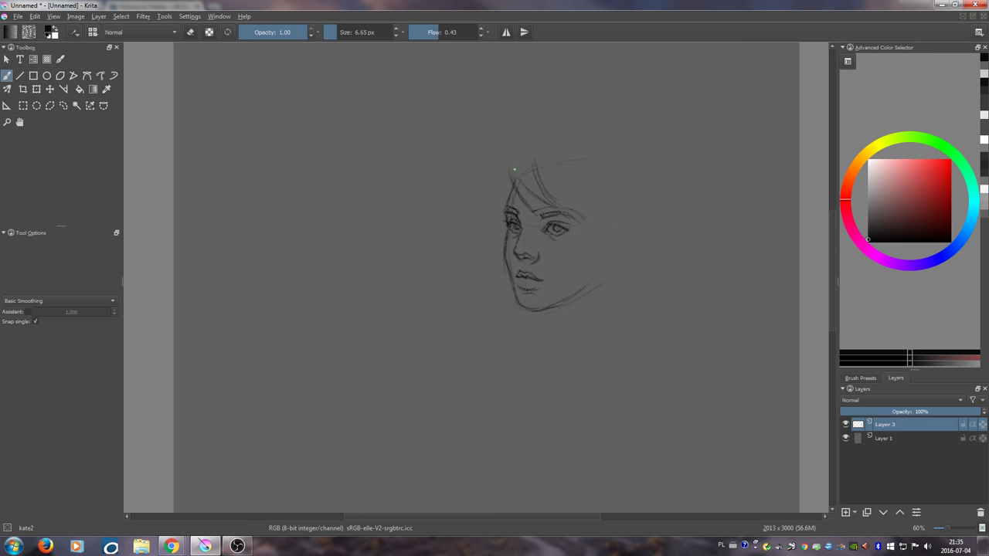
left_click_drag(513, 148, 531, 189)
left_click_drag(507, 154, 512, 181)
left_click_drag(524, 142, 550, 139)
mouse_move(502, 170)
left_mouse_down()
mouse_move(503, 238)
mouse_move(505, 210)
mouse_move(501, 219)
left_mouse_up()
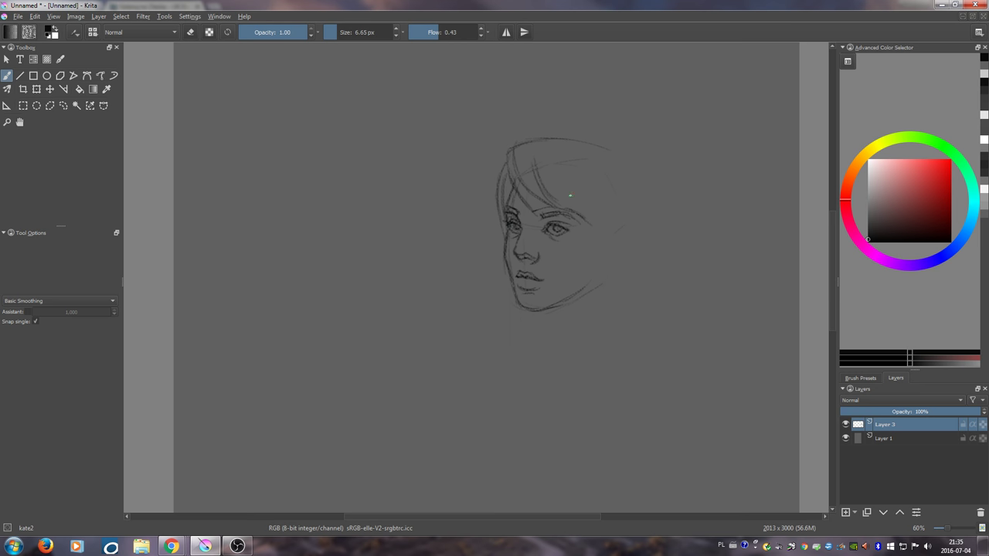
- Add long curved hair strands from the crown down the near side of the face
left_click_drag(548, 143, 564, 198)
left_click_drag(548, 152, 553, 172)
left_click_drag(587, 199, 595, 223)
left_click_drag(590, 258, 601, 233)
left_click_drag(589, 150, 593, 179)
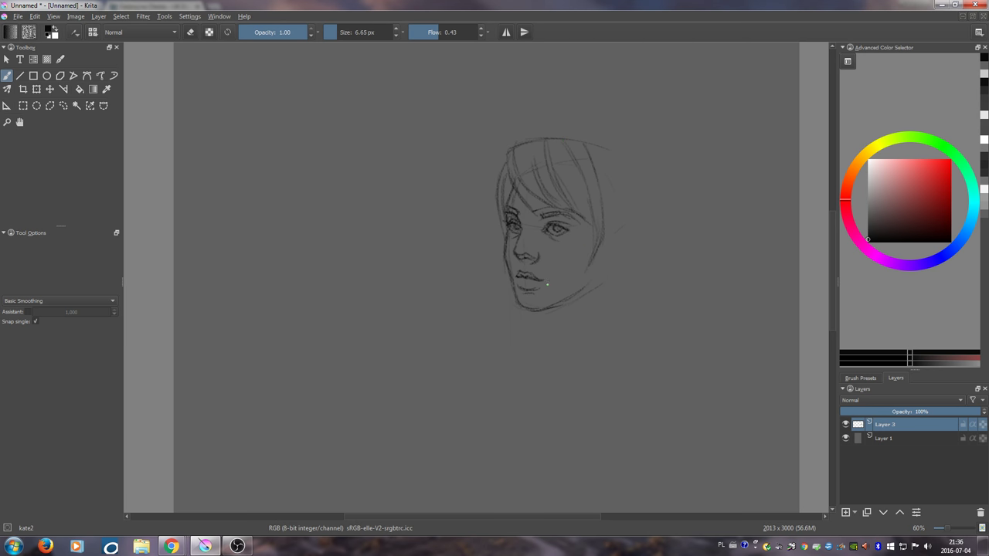
- Mirror the canvas view, then sketch the back of the head, the ear and nearby hair
key("m")
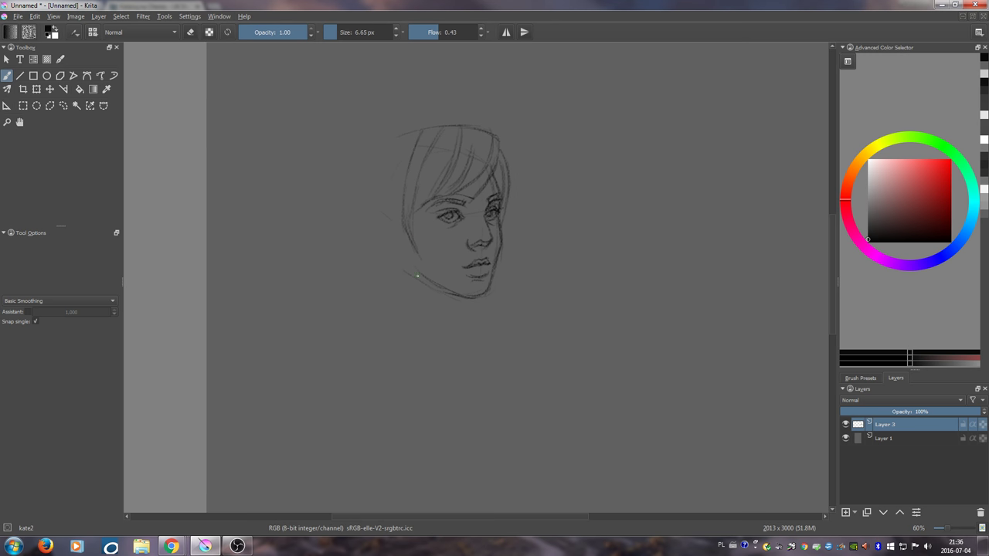
left_click_drag(391, 223, 415, 240)
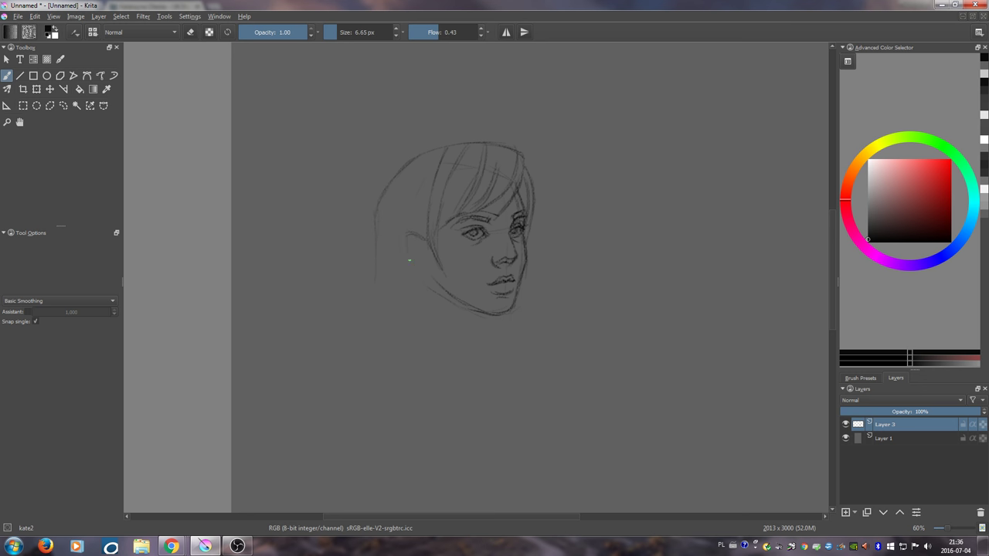
left_click_drag(410, 259, 403, 239)
left_click_drag(414, 238, 423, 249)
left_click_drag(422, 183, 419, 224)
- Sketch the long hair falling behind the ear past the neck, with its outer contours and first inner strands
left_click_drag(434, 317, 486, 384)
mouse_move(378, 211)
left_mouse_down()
mouse_move(379, 334)
mouse_move(403, 415)
left_mouse_up()
left_click_drag(388, 369, 424, 467)
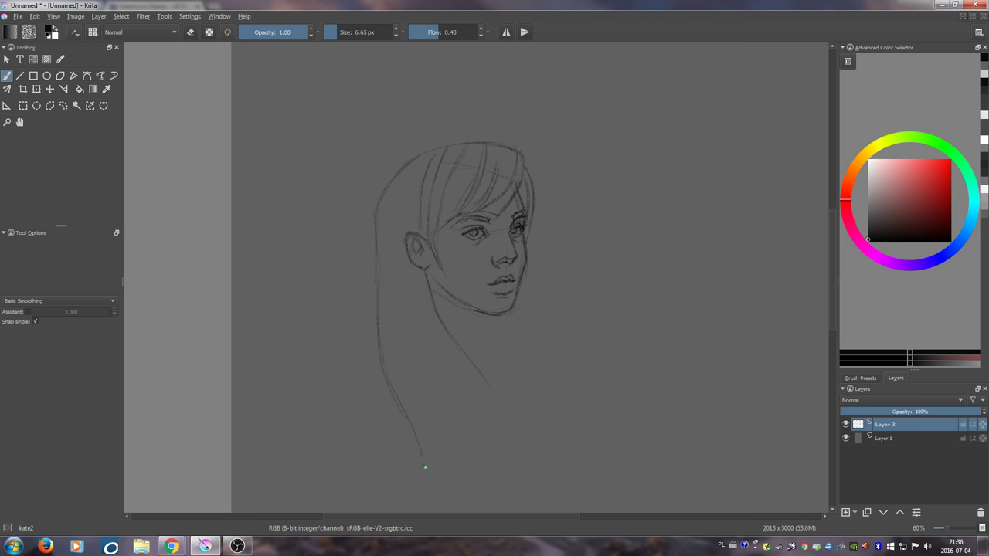
left_click_drag(415, 162, 408, 204)
left_click_drag(419, 369, 448, 467)
left_click_drag(406, 293, 464, 459)
left_click_drag(488, 409, 482, 427)
left_click_drag(399, 182, 388, 258)
mouse_move(403, 168)
left_mouse_down()
mouse_move(374, 210)
mouse_move(373, 318)
mouse_move(379, 292)
mouse_move(389, 404)
mouse_move(379, 349)
mouse_move(417, 452)
left_mouse_up()
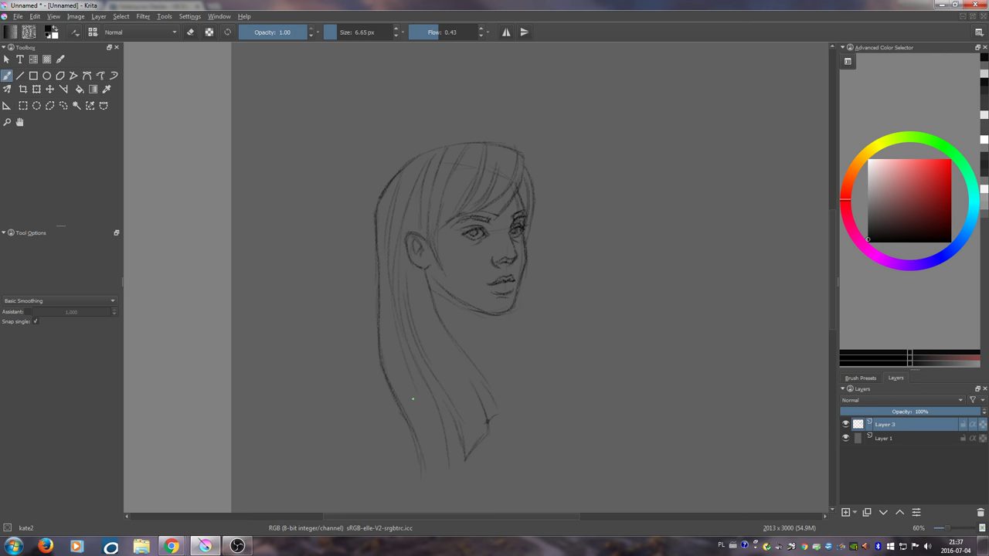
- Close the long hair with ragged ends and add more flowing strands below the ear
left_click_drag(404, 434, 395, 474)
left_click_drag(436, 446, 458, 403)
mouse_move(418, 432)
left_mouse_down()
mouse_move(438, 402)
mouse_move(444, 424)
mouse_move(470, 407)
mouse_move(485, 417)
mouse_move(504, 393)
mouse_move(486, 413)
left_mouse_up()
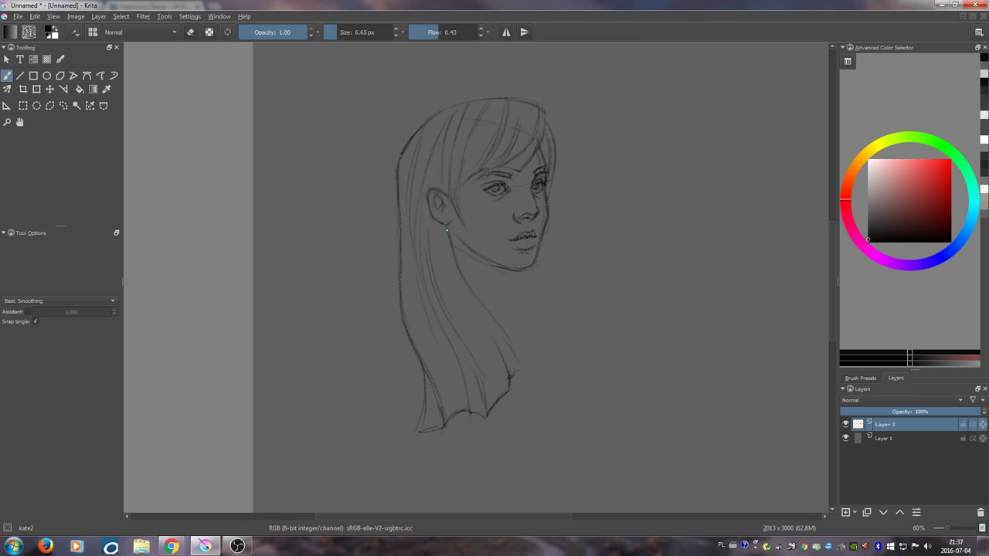
left_click_drag(455, 254, 520, 366)
left_click_drag(437, 229, 451, 297)
left_click_drag(492, 392, 466, 329)
left_click_drag(409, 248, 424, 334)
left_click_drag(411, 140, 402, 167)
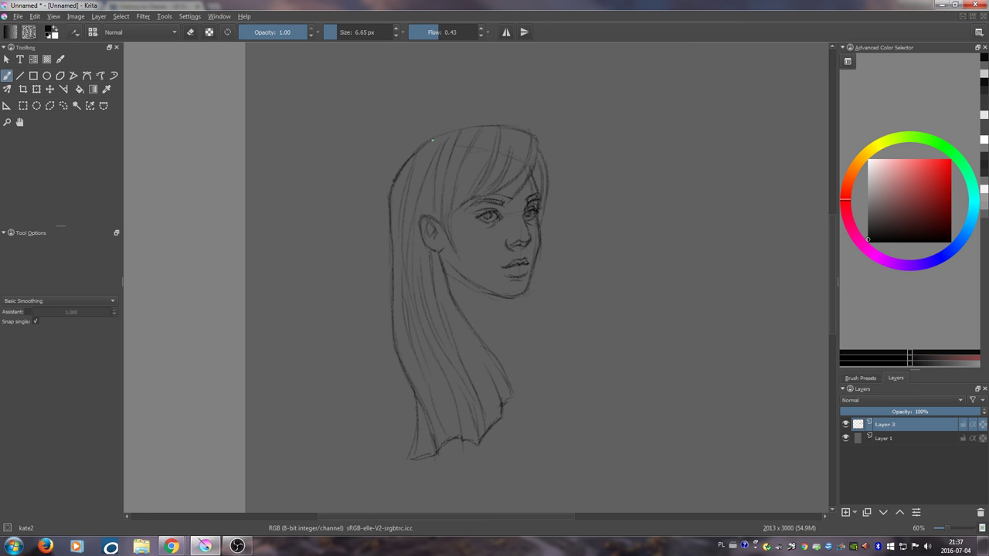
- Strengthen the crown contour, the hairline above the eye and the edge beside the ear, adding strands to the long hair
left_click_drag(434, 136, 472, 126)
left_click_drag(495, 194, 511, 183)
left_click_drag(449, 213, 451, 239)
mouse_move(426, 153)
left_mouse_down()
mouse_move(412, 188)
mouse_move(423, 173)
left_mouse_up()
left_click_drag(442, 330, 483, 418)
- Sketch the neck and the second section of long hair beneath the chin, with inner strands and uneven ends
left_click_drag(504, 317, 515, 357)
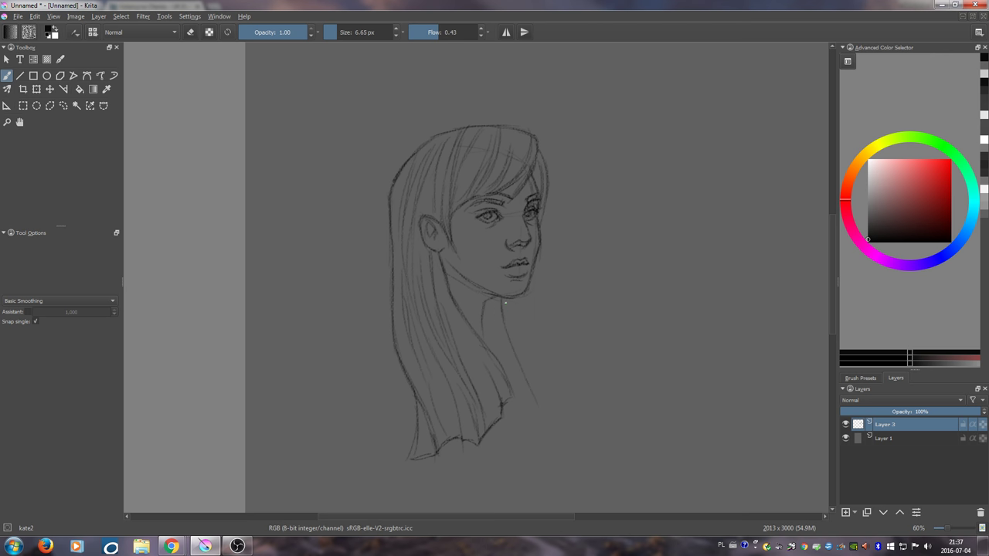
mouse_move(505, 305)
left_mouse_down()
mouse_move(516, 342)
mouse_move(571, 400)
left_mouse_up()
left_click_drag(499, 427, 519, 441)
left_click_drag(492, 315, 492, 335)
left_click_drag(549, 442, 554, 456)
mouse_move(515, 370)
left_mouse_down()
mouse_move(534, 413)
mouse_move(560, 435)
left_mouse_up()
left_click_drag(529, 360, 571, 421)
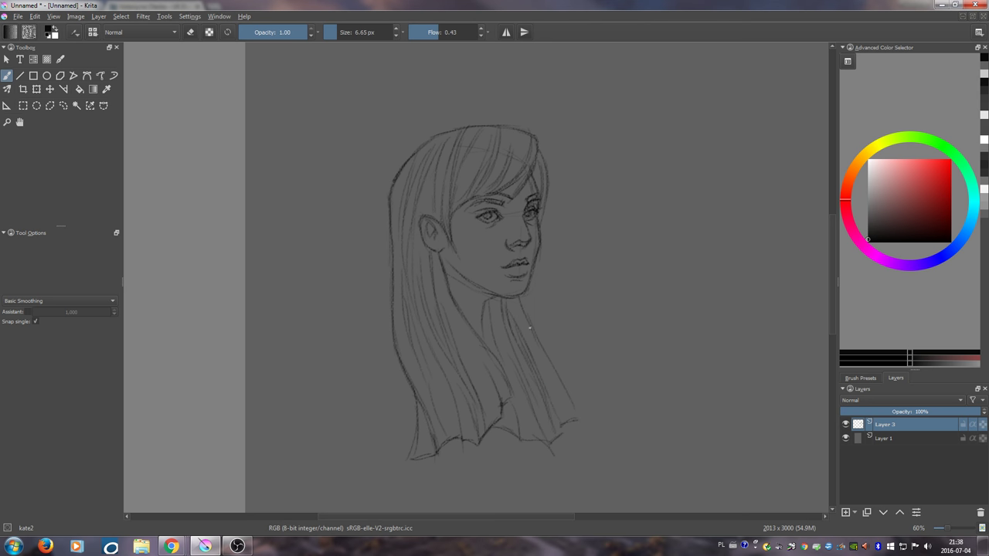
left_click_drag(526, 316, 545, 359)
- Draw a fuller contour for the back of the hair, erase the old line inside it and set the paint brush to 7.44 px
left_click_drag(384, 219, 387, 324)
key("e")
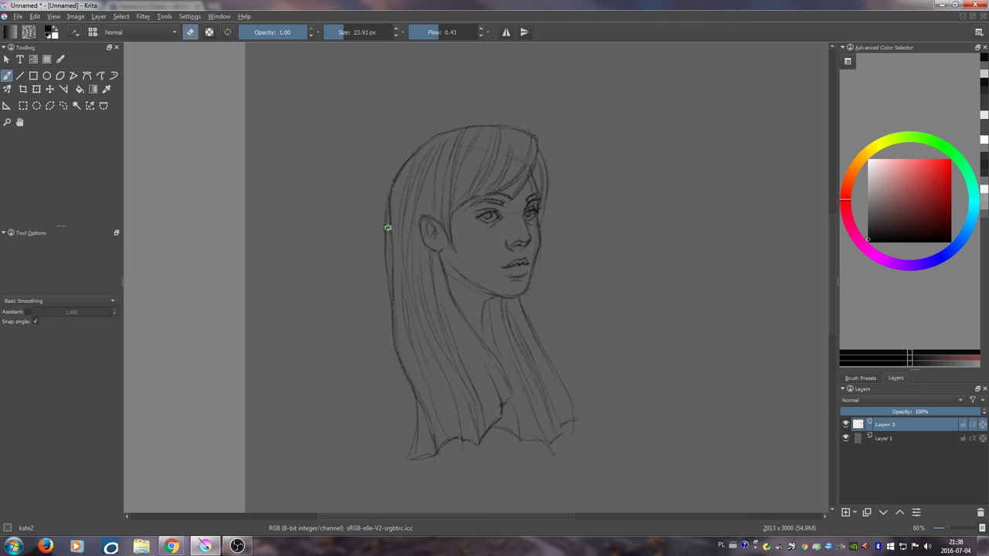
left_click_drag(393, 202, 396, 275)
left_click_drag(390, 210, 393, 302)
left_click_drag(423, 193, 386, 220, "shift")
key("e")
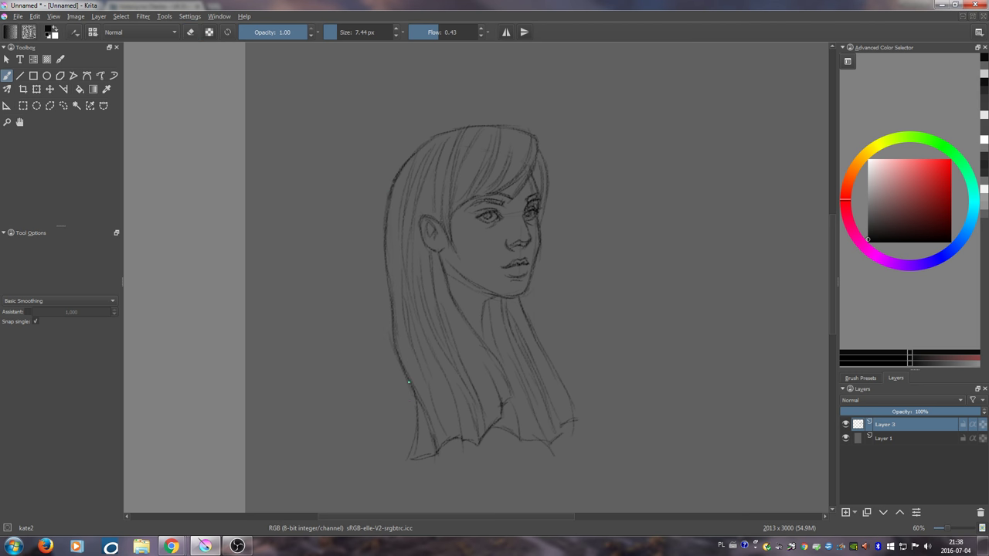
- Darken the back hair contour, lower hair tips, neck line and the hairline above the near eye
left_click_drag(416, 402, 421, 420)
left_click_drag(421, 460, 436, 451)
left_click_drag(484, 320, 480, 332)
left_click_drag(481, 202, 498, 206)
mouse_move(471, 197)
left_mouse_down()
mouse_move(512, 181)
mouse_move(515, 195)
left_mouse_up()
left_click_drag(386, 269, 387, 294)
left_click_drag(428, 426, 427, 466)
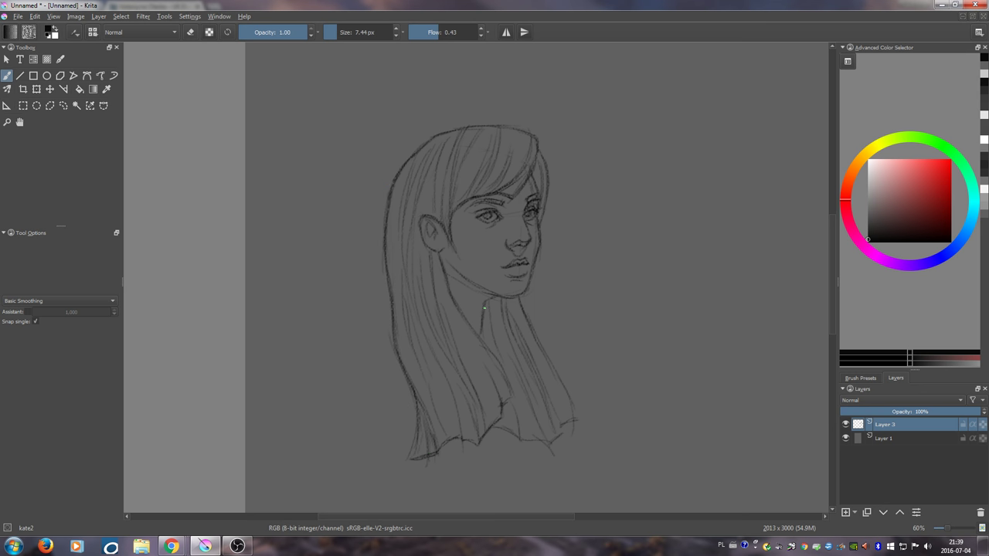
- Sketch a rounded hair outline for a second head beside the woman, with a pair of square glasses below it
left_click_drag(575, 287, 520, 295)
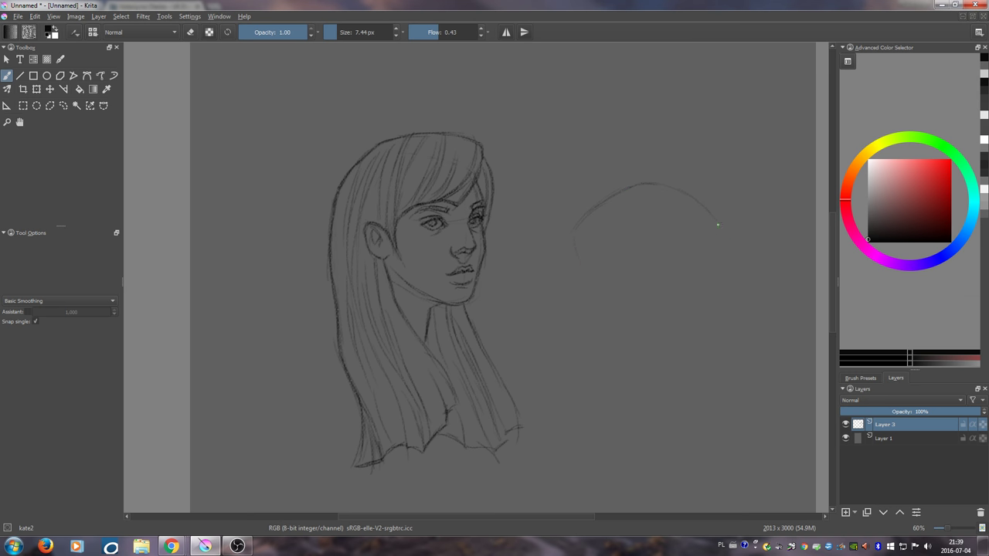
left_click_drag(722, 261, 728, 235)
mouse_move(658, 267)
left_mouse_down()
mouse_move(703, 257)
mouse_move(706, 286)
left_mouse_up()
left_click_drag(601, 262, 605, 286)
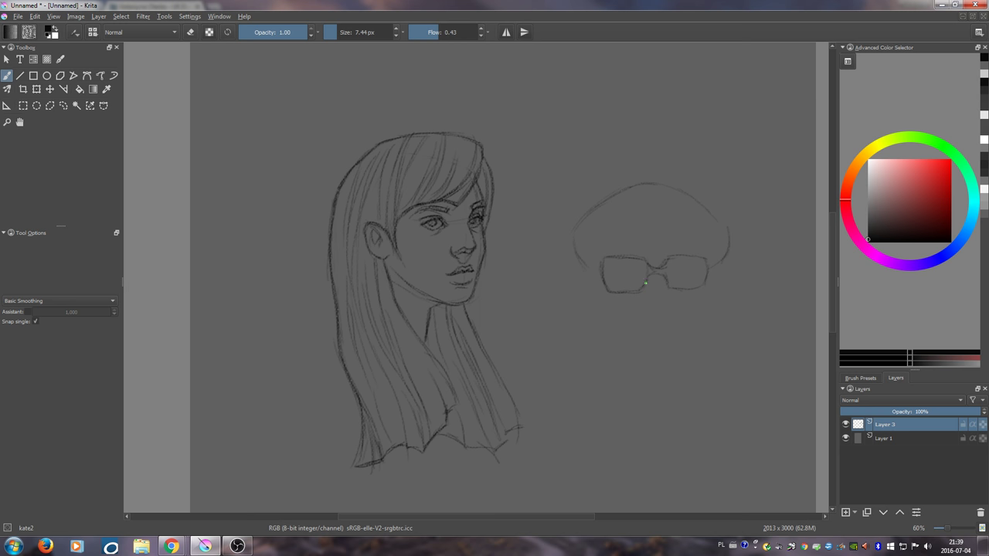
- Thicken the second head's glasses frames, add the side hinges and draw a small nose underneath
mouse_move(664, 279)
left_mouse_down()
mouse_move(707, 280)
mouse_move(708, 260)
mouse_move(702, 287)
left_mouse_up()
left_click_drag(676, 292, 704, 285)
mouse_move(638, 285)
left_mouse_down()
mouse_move(694, 265)
mouse_move(669, 267)
mouse_move(683, 289)
mouse_move(703, 276)
mouse_move(701, 266)
mouse_move(686, 285)
mouse_move(673, 260)
mouse_move(689, 259)
mouse_move(671, 262)
mouse_move(703, 267)
mouse_move(670, 262)
mouse_move(701, 268)
mouse_move(670, 283)
left_mouse_up()
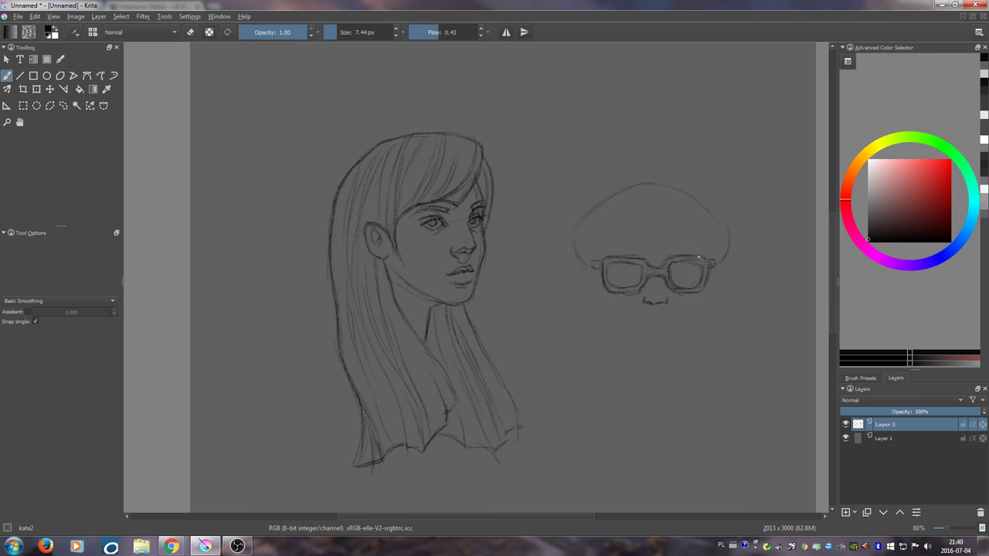
left_click_drag(600, 257, 592, 259)
left_click_drag(715, 264, 706, 275)
- Paint a thick curved test stroke between the two heads with the brush enlarged to 30.42 px
key("bracketright")
key("bracketright")
key("bracketright")
key("bracketright")
mouse_move(526, 256)
left_mouse_down()
mouse_move(517, 294)
mouse_move(545, 397)
left_mouse_up()
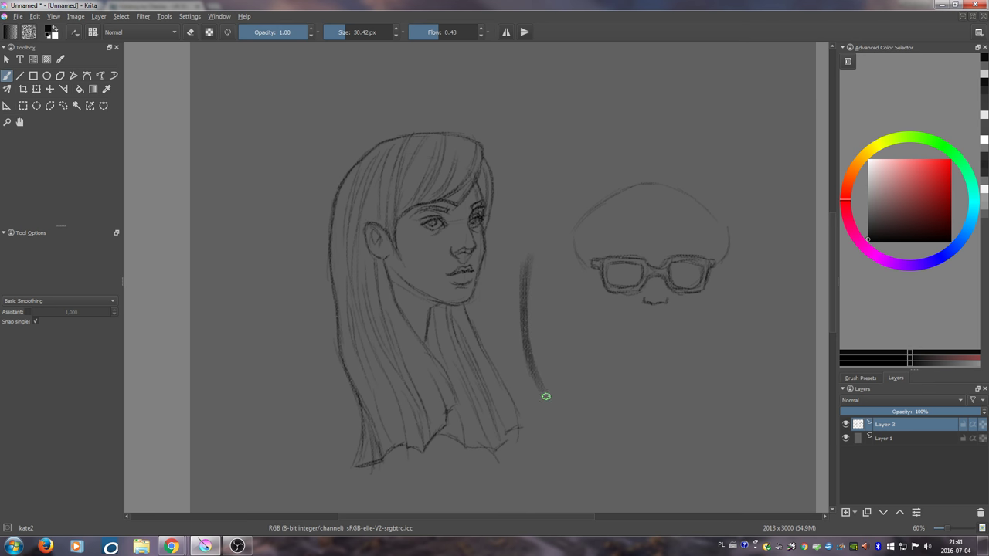
left_click_drag(533, 359, 544, 381)
scroll(544, 382, "up", 5)
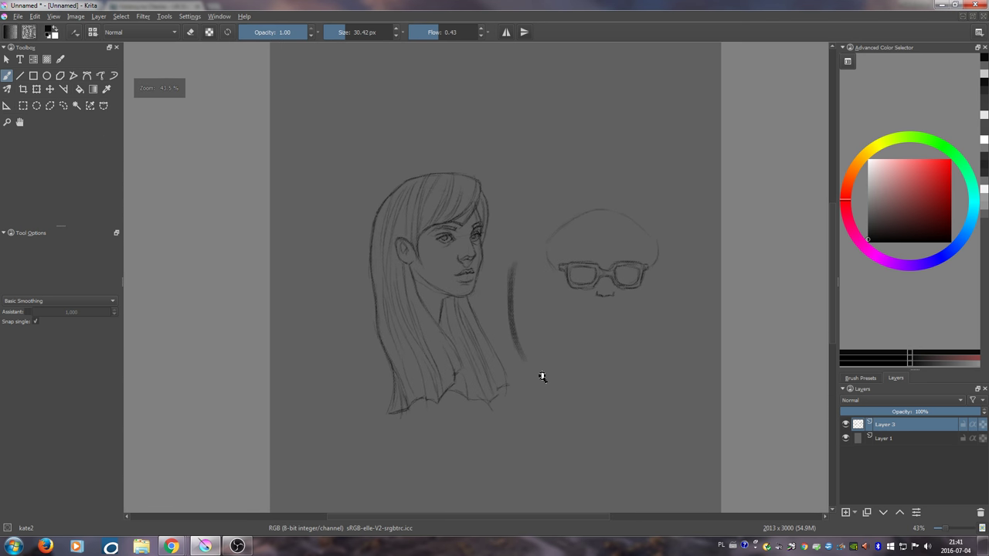
scroll(529, 340, "down", 3)
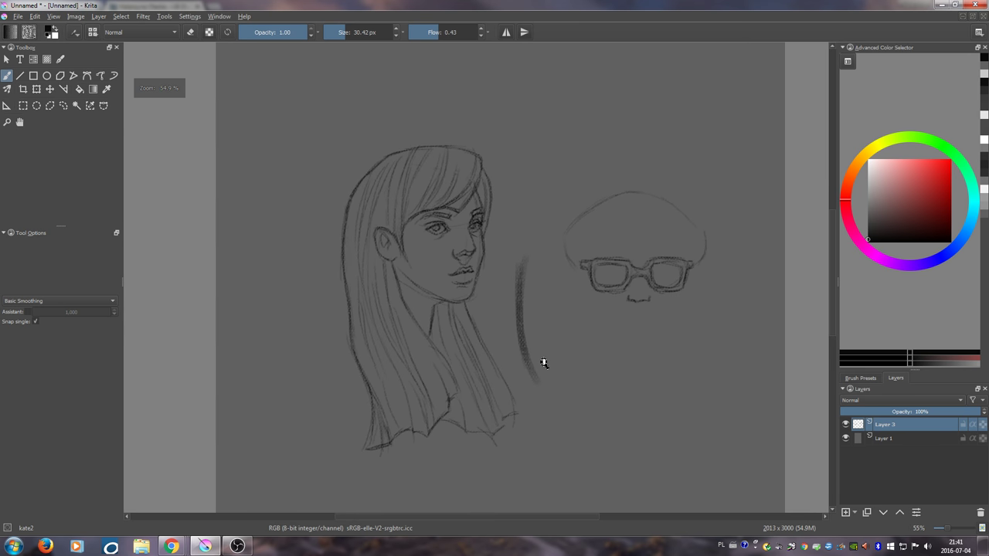
left_click_drag(606, 346, 536, 359)
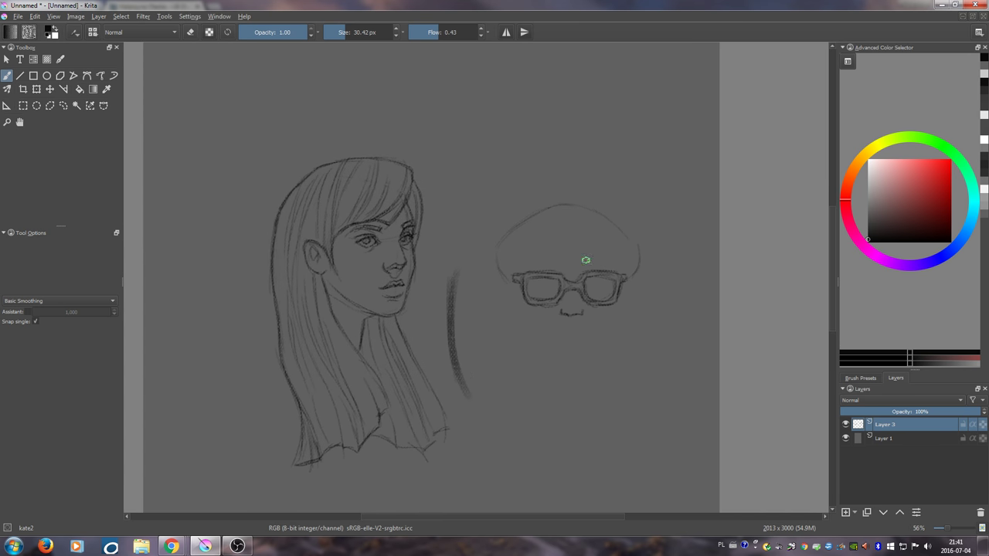
left_click_drag(592, 284, 588, 284)
scroll(560, 294, "down", 3)
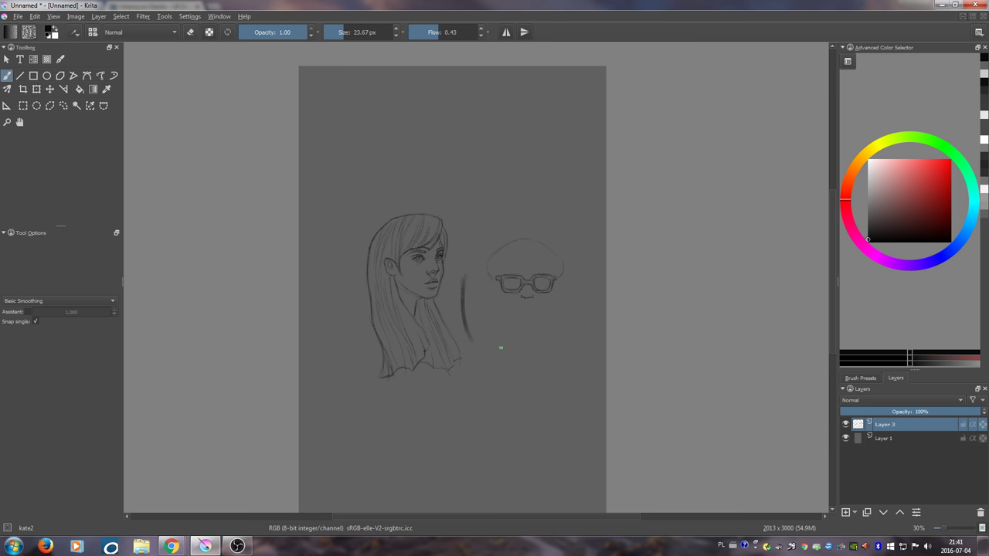
- Try smaller and larger brush sizes, ending at 51.27 px
key("bracketleft")
key("bracketleft")
key("bracketleft")
key("bracketleft")
key("bracketleft")
key("bracketleft")
key("bracketright")
key("bracketright")
key("bracketright")
key("bracketright")
key("bracketright")
key("bracketright")
key("bracketright")
key("bracketright")
key("bracketright")
- Try a curved stroke above the second head, then undo it along with the thick test stroke between the heads
left_click_drag(530, 109, 486, 216)
key("ctrl+z")
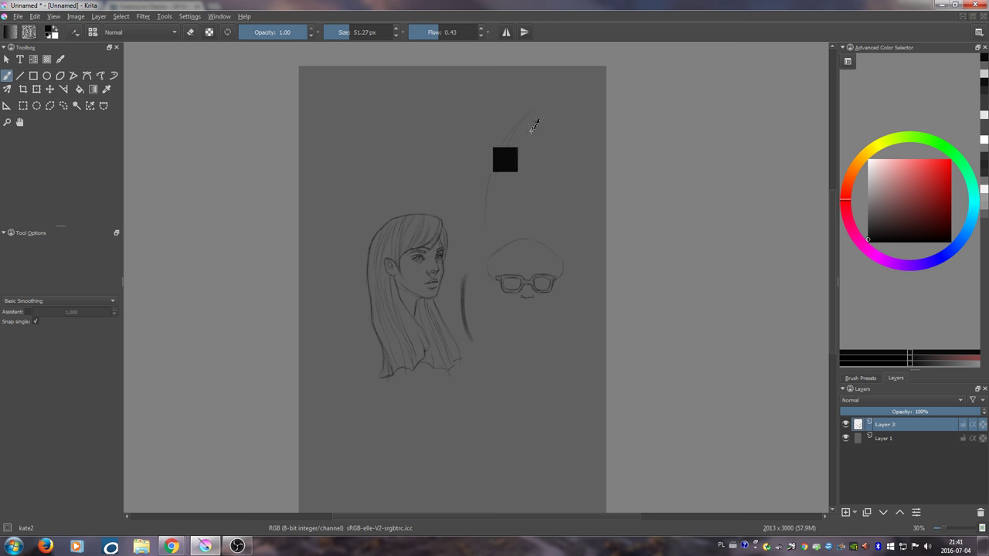
key("ctrl+z")
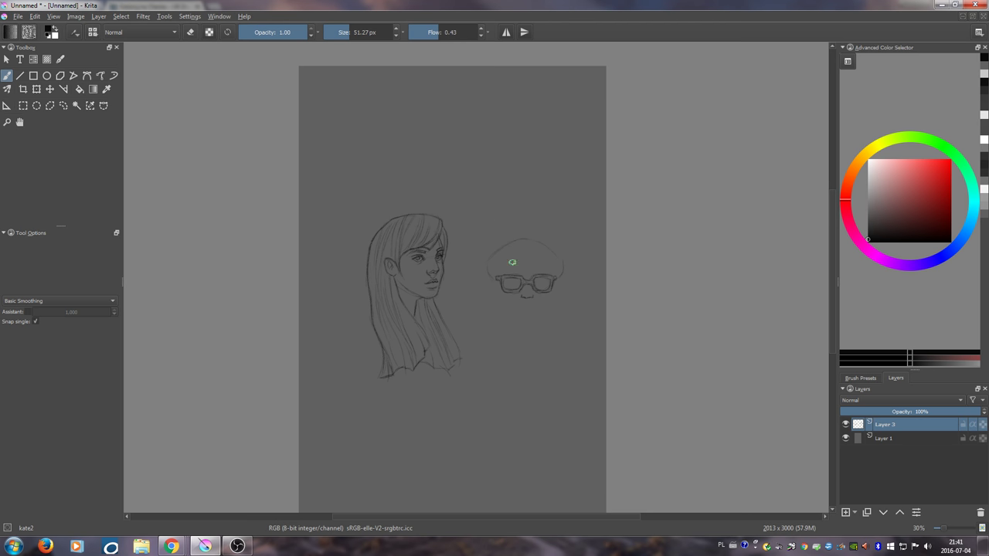
- Sketch a few light vertical hair strands inside the second head's cap of hair
left_click_drag(549, 326, 525, 316)
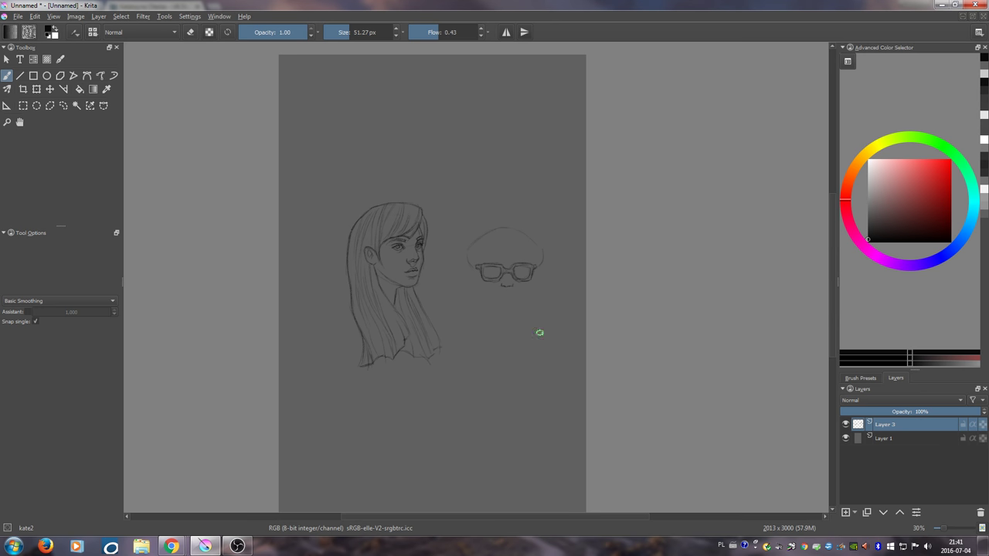
left_click_drag(553, 303, 529, 275)
left_click_drag(573, 309, 549, 306)
key("bracketright")
key("bracketright")
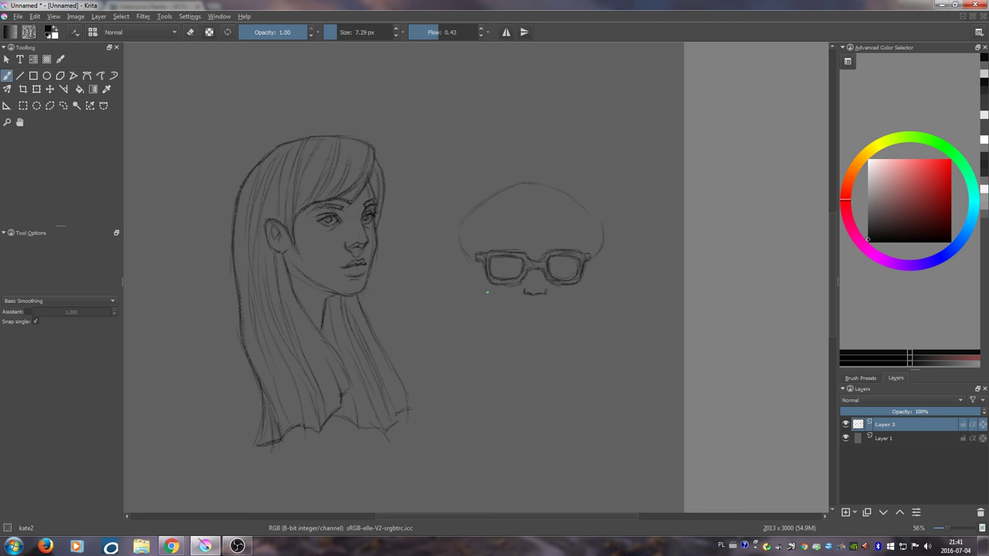
key("bracketleft")
key("bracketright")
key("bracketright")
left_click_drag(502, 192, 496, 247)
key("bracketleft")
mouse_move(522, 193)
left_mouse_down()
mouse_move(512, 209)
mouse_move(534, 219)
left_mouse_up()
- Erase the light hair strands inside the second head with a 68.14 px eraser, then shrink the eraser to 12.55 px
key("e")
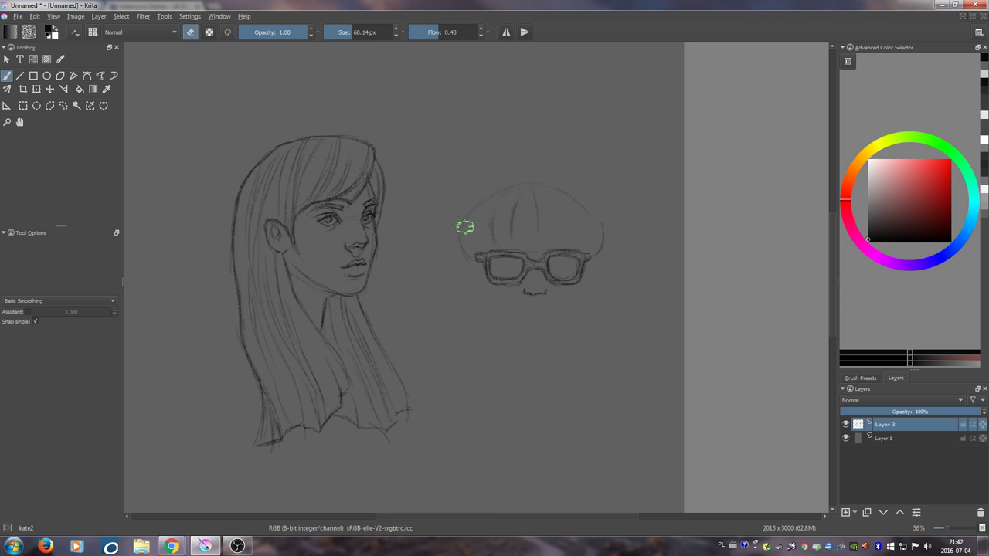
mouse_move(521, 197)
left_mouse_down()
mouse_move(492, 240)
mouse_move(487, 231)
mouse_move(519, 229)
mouse_move(511, 209)
mouse_move(490, 230)
mouse_move(532, 207)
mouse_move(540, 227)
mouse_move(503, 204)
left_mouse_up()
key("bracketleft")
key("bracketleft")
key("bracketleft")
key("bracketleft")
key("bracketleft")
key("bracketleft")
key("bracketright")
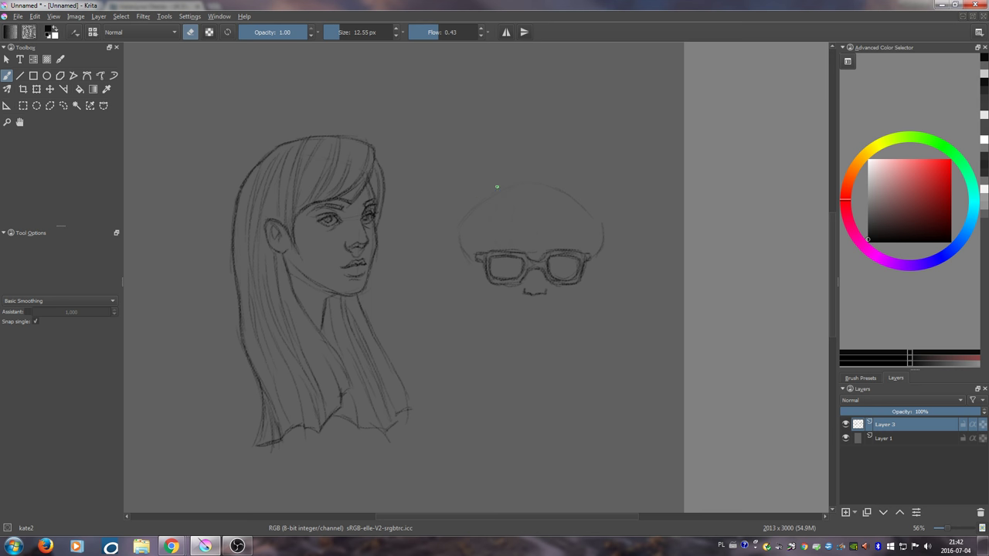
- Redraw the second head's bowl-cut outline with a black 8.44 px brush, curving from the crown down both sides to the glasses
key("bracketright")
key("bracketright")
key("e")
mouse_move(525, 106)
left_mouse_down()
mouse_move(459, 233)
mouse_move(521, 107)
left_mouse_up()
key("e")
key("bracketleft")
key("bracketleft")
key("e")
mouse_move(509, 177)
left_mouse_down()
mouse_move(452, 232)
mouse_move(471, 265)
left_mouse_up()
mouse_move(516, 176)
left_mouse_down()
mouse_move(553, 176)
mouse_move(544, 168)
mouse_move(578, 188)
mouse_move(602, 225)
mouse_move(594, 209)
mouse_move(600, 254)
mouse_move(591, 265)
mouse_move(609, 247)
left_mouse_up()
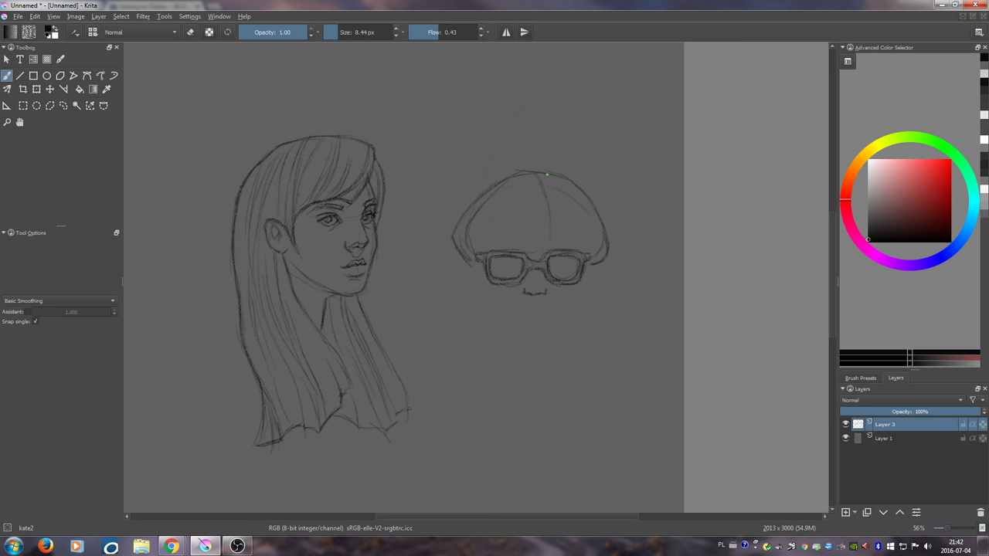
- Draw curved hair strands fanning from the second head's crown down to the fringe above the glasses
left_click_drag(546, 174, 566, 241)
left_click_drag(559, 175, 588, 224)
left_click_drag(522, 185, 509, 205)
mouse_move(503, 247)
left_mouse_down()
mouse_move(499, 224)
mouse_move(521, 185)
mouse_move(505, 245)
mouse_move(514, 177)
mouse_move(478, 232)
mouse_move(515, 179)
mouse_move(475, 251)
mouse_move(484, 219)
mouse_move(480, 244)
left_mouse_up()
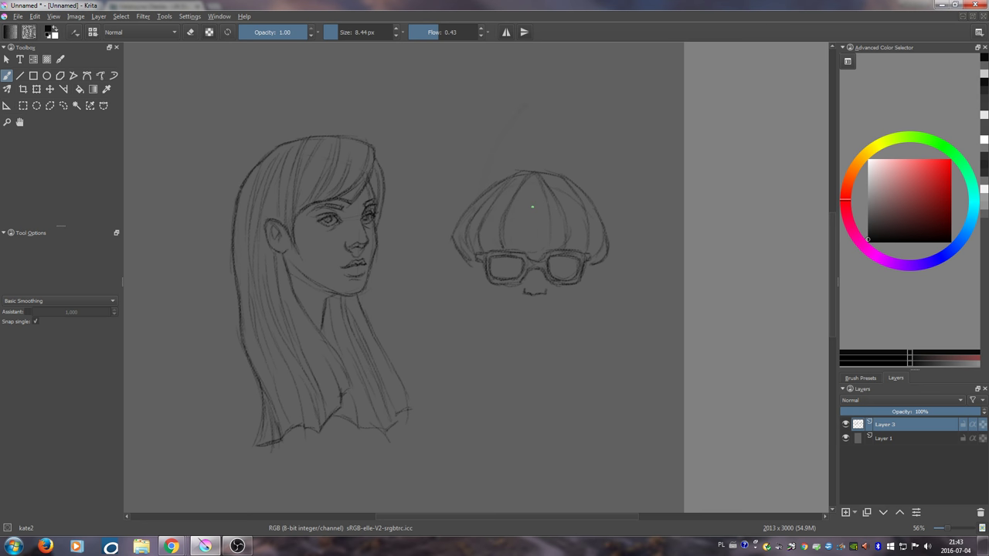
- Try covering one edge of the glasses at 54.29 px, first in black, undoing that, then in grey sampled from the canvas
left_click_drag(524, 321, 547, 321, "shift")
left_click_drag(584, 252, 578, 267)
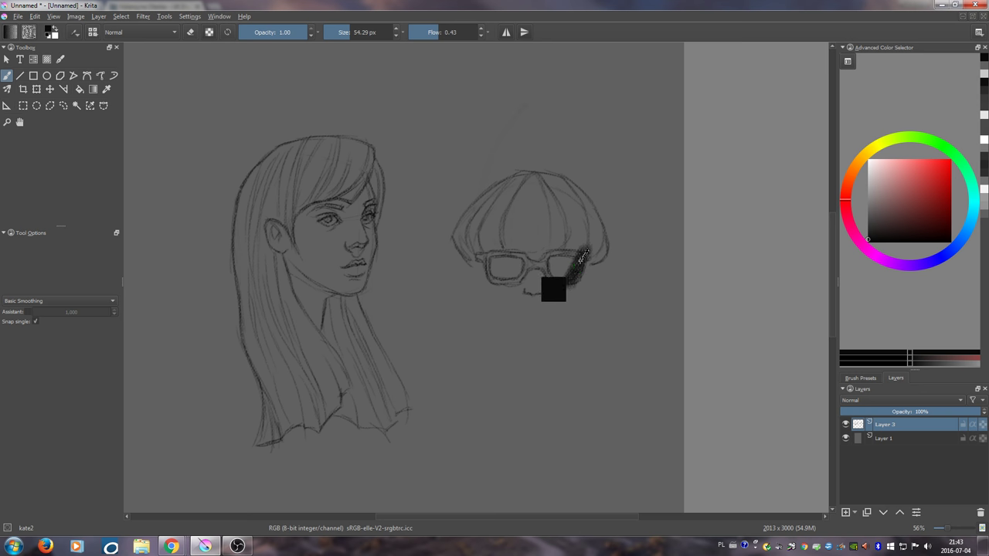
key("ctrl+z")
left_click(595, 283, "ctrl")
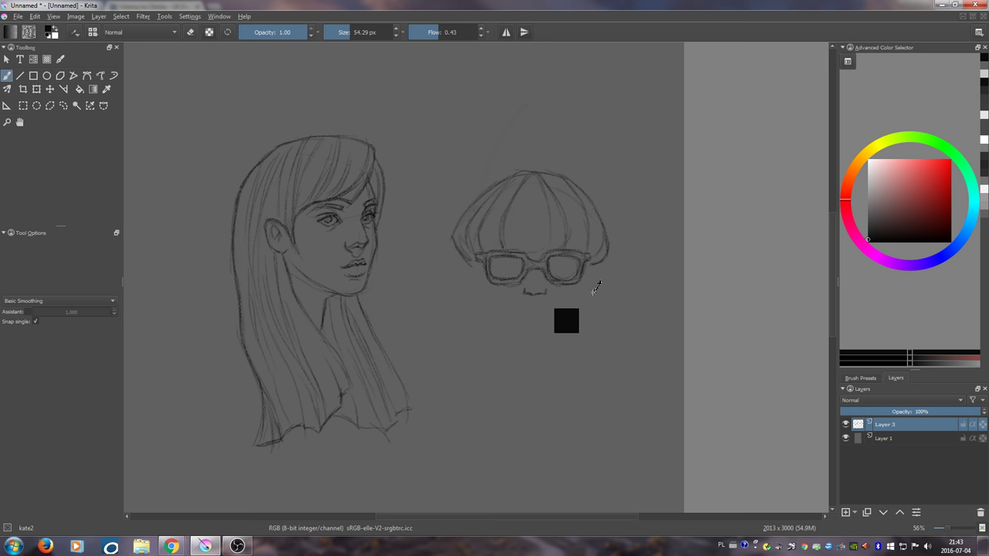
left_click_drag(581, 255, 576, 266)
- Try red strokes on a new layer above Layer 1, then delete that layer and undo the grey paint over the glasses
left_click(888, 439)
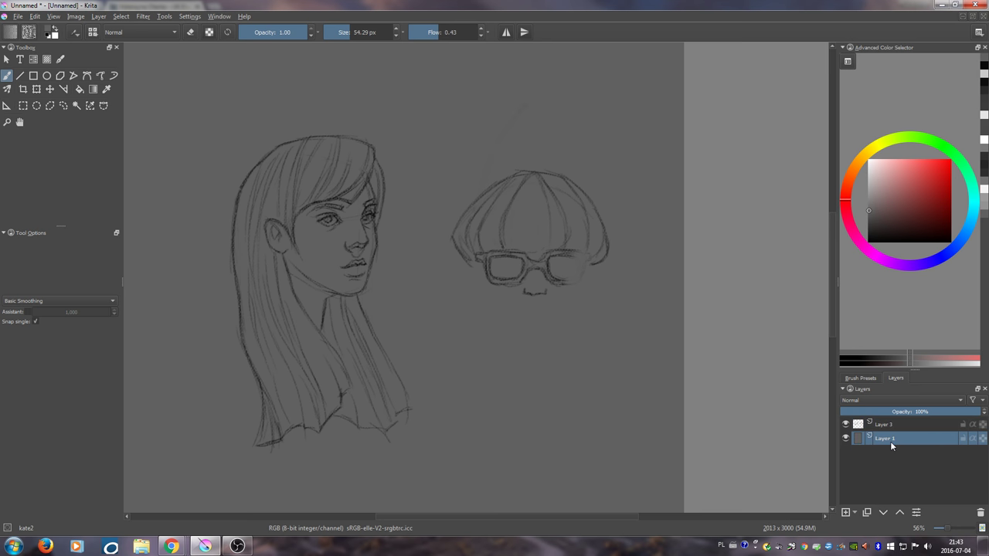
left_click(846, 513)
left_click_drag(907, 194, 946, 177)
mouse_move(608, 250)
left_mouse_down()
mouse_move(564, 286)
mouse_move(563, 271)
mouse_move(578, 278)
mouse_move(583, 321)
left_mouse_up()
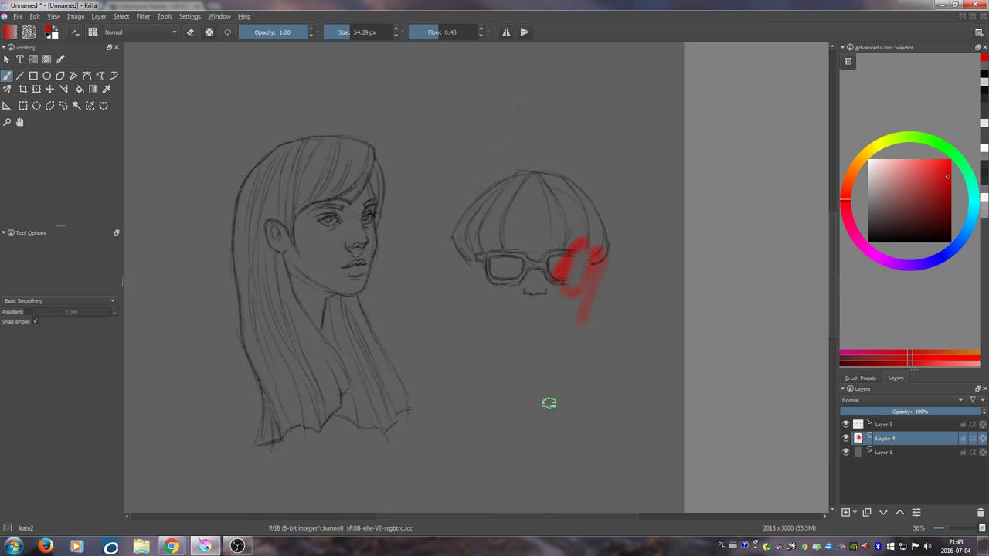
key("shift+Delete")
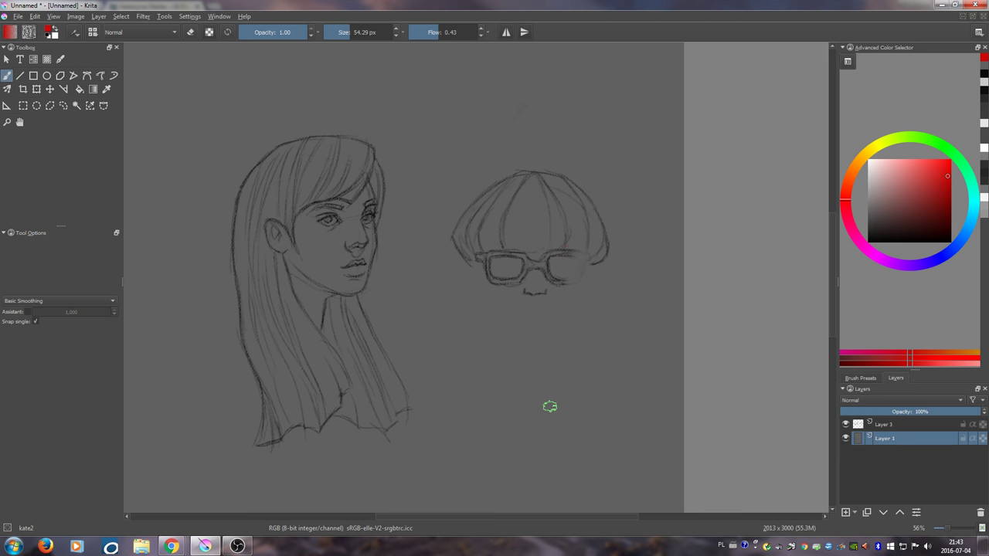
key("ctrl")
key("ctrl")
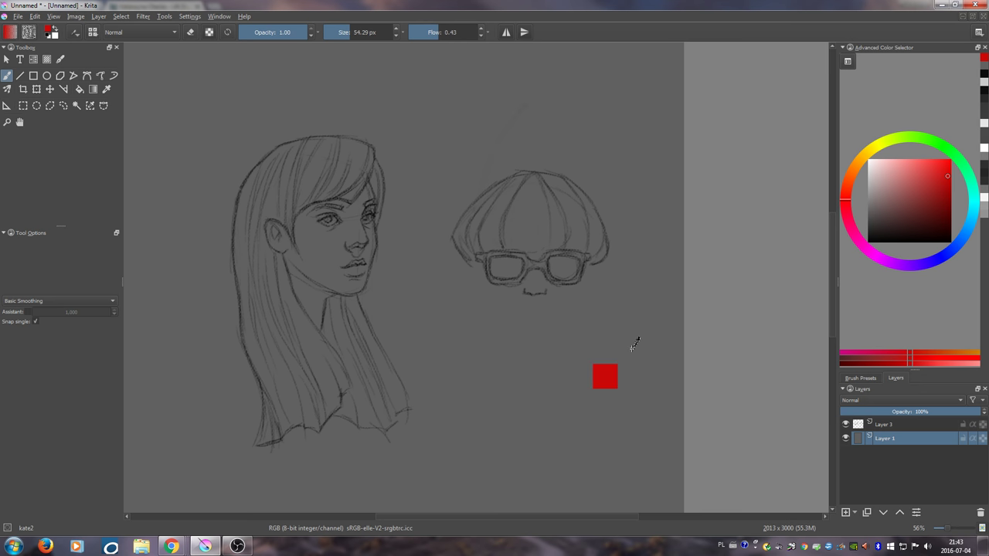
- Set the brush colour back to black, reduce the brush to 11.51 px and make Layer 3 active
left_click(936, 243)
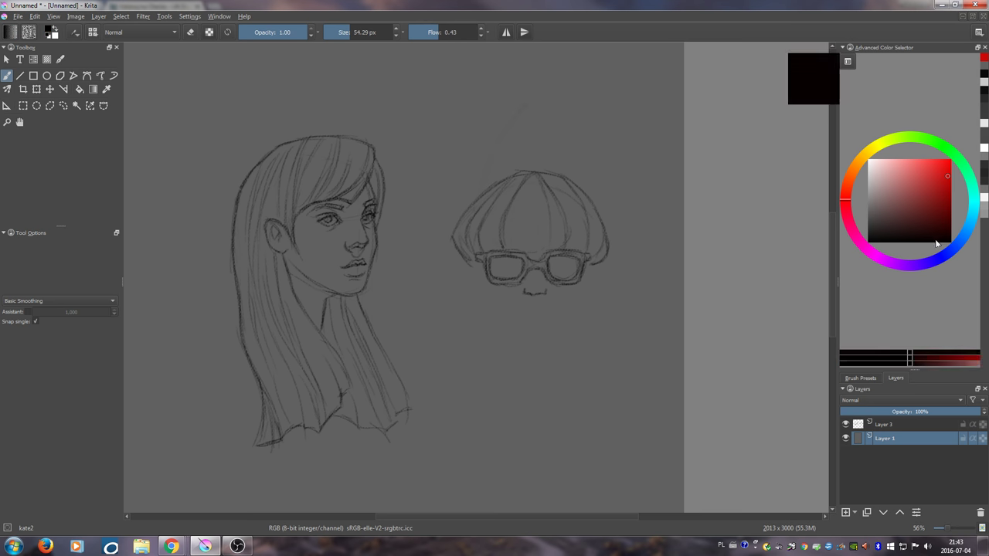
left_click_drag(562, 316, 524, 320)
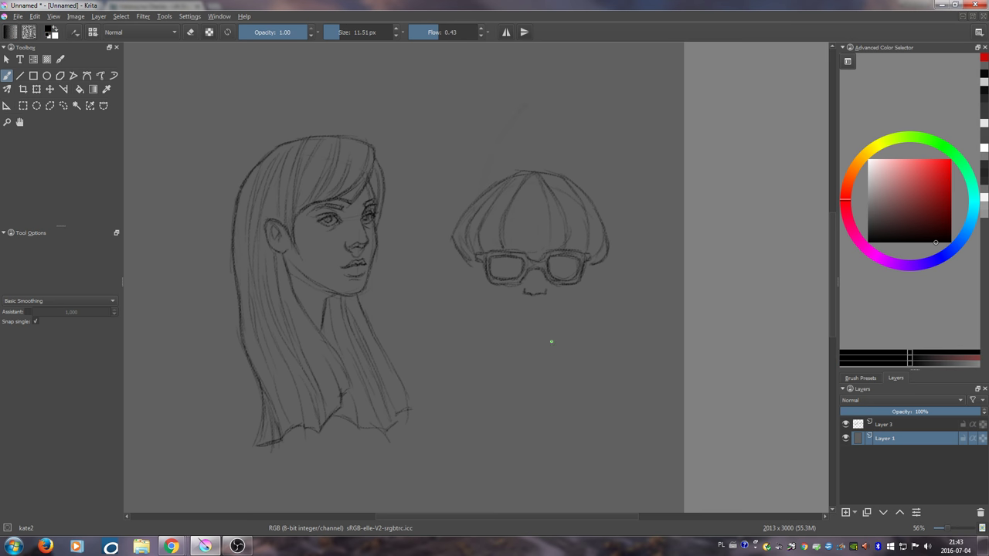
left_click(888, 427)
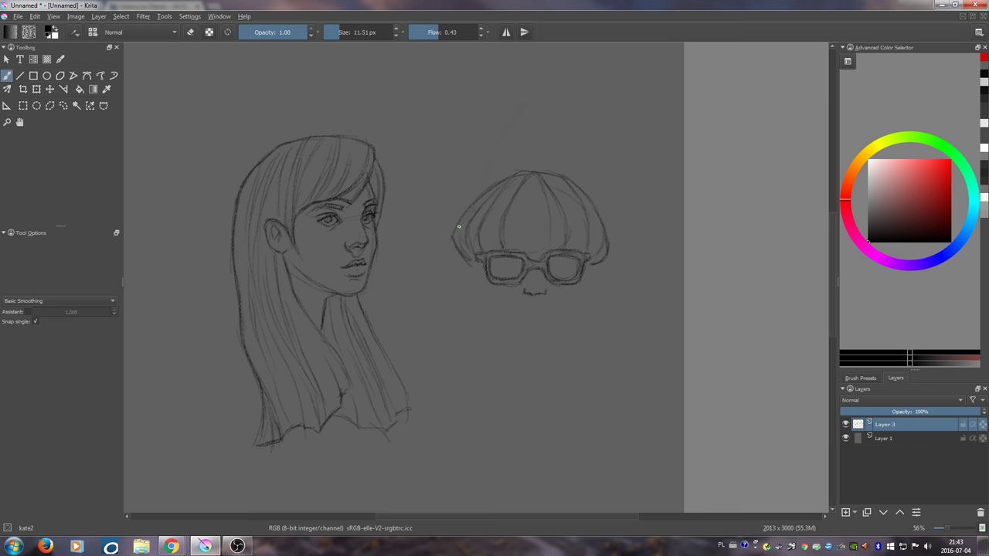
- Thicken the second head's outer hair contour on both sides and across the crown with the brush at 10.97 px
key("bracketleft")
key("bracketleft")
key("bracketright")
key("bracketright")
left_click_drag(451, 237, 457, 245)
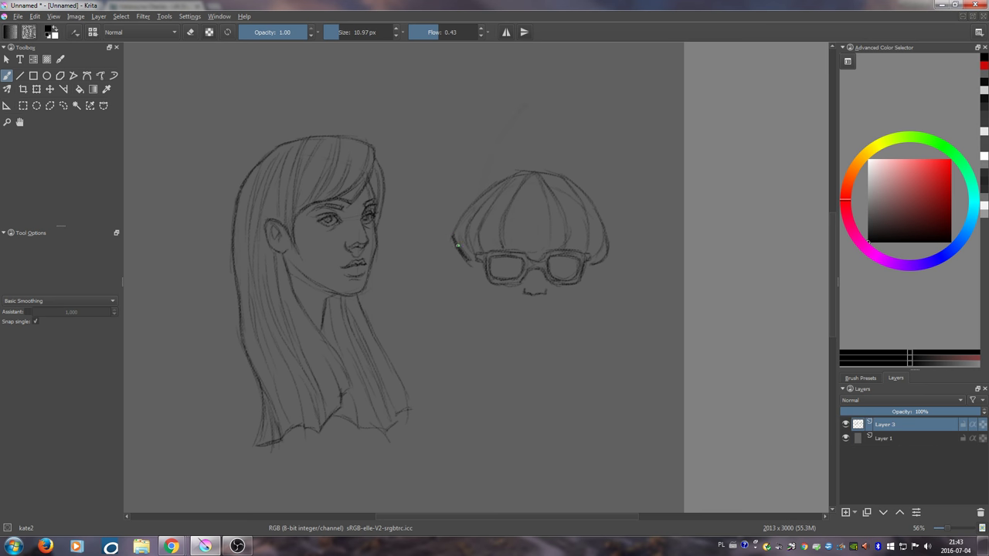
mouse_move(467, 210)
left_mouse_down()
mouse_move(484, 189)
mouse_move(546, 172)
mouse_move(577, 188)
mouse_move(609, 235)
mouse_move(600, 271)
left_mouse_up()
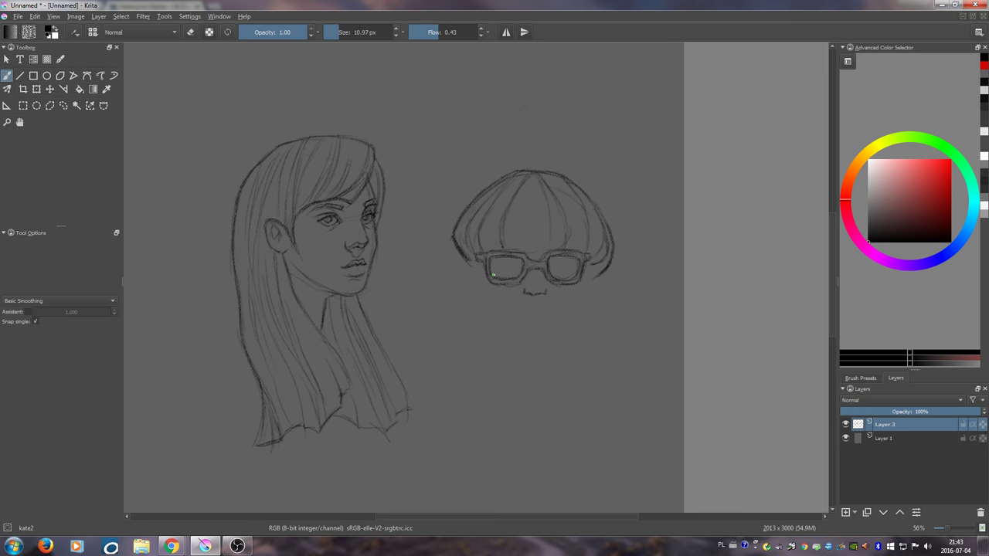
- Draw the second head's rounded cheeks and jaw, then add ears with round earrings on both sides
mouse_move(477, 264)
left_mouse_down()
mouse_move(489, 329)
mouse_move(479, 311)
mouse_move(516, 339)
mouse_move(572, 328)
left_mouse_up()
left_click_drag(588, 275, 573, 326)
left_click_drag(464, 261, 474, 296)
mouse_move(589, 293)
left_mouse_down()
mouse_move(604, 272)
mouse_move(592, 297)
left_mouse_up()
- Mirror the canvas view and thicken the second head's jawline with the brush at 16.30 px
key("bracketright")
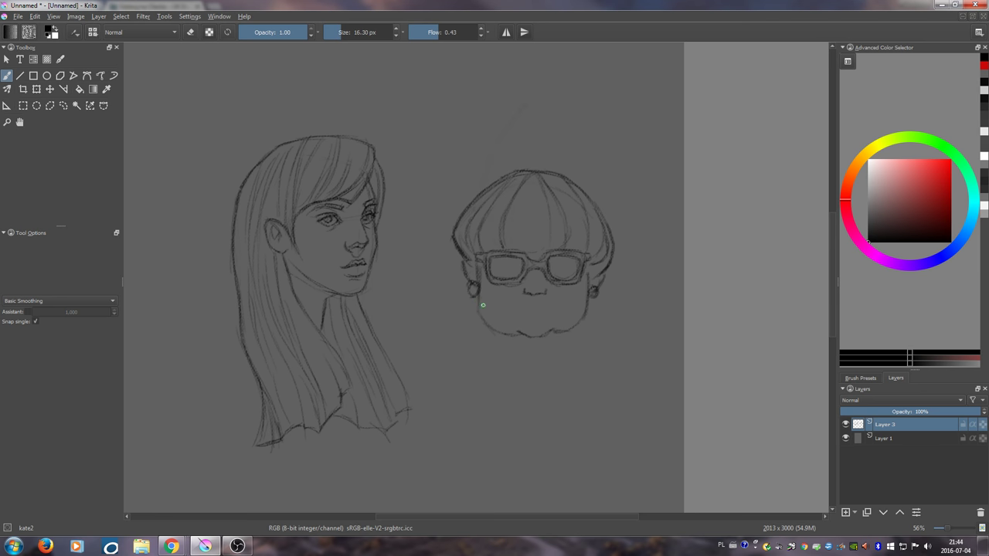
key("m")
mouse_move(365, 300)
left_mouse_down()
mouse_move(403, 338)
mouse_move(445, 342)
mouse_move(438, 333)
mouse_move(455, 330)
mouse_move(469, 299)
left_mouse_up()
key("bracketleft")
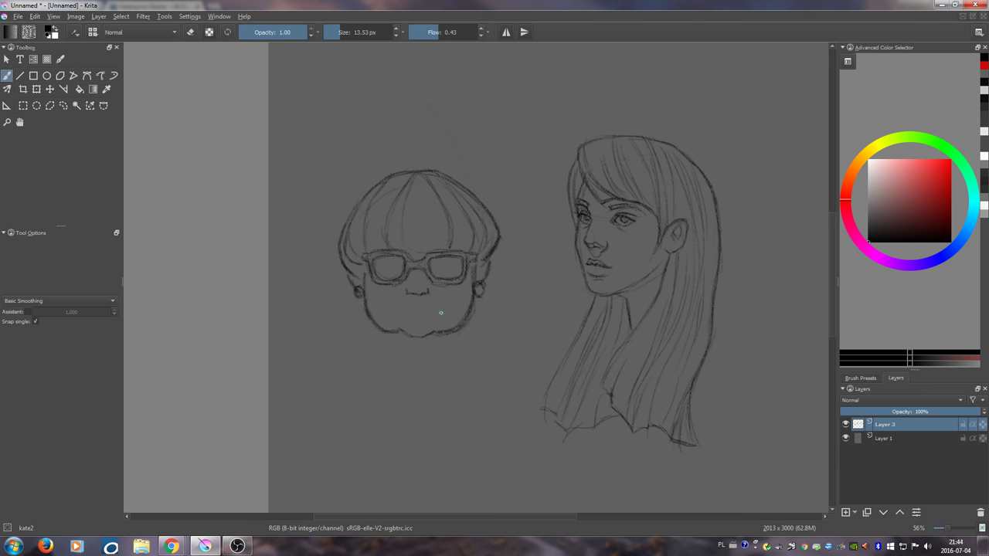
- Widen the bowl cut with extra outer strokes on both sides, and add inner strands and a rounded fringe
key("bracketleft")
left_click_drag(368, 201, 364, 246)
mouse_move(424, 252)
left_mouse_down()
mouse_move(430, 204)
mouse_move(426, 253)
left_mouse_up()
mouse_move(375, 183)
left_mouse_down()
mouse_move(335, 238)
mouse_move(349, 277)
left_mouse_up()
left_click_drag(332, 241, 349, 276)
mouse_move(332, 245)
left_mouse_down()
mouse_move(354, 207)
mouse_move(346, 213)
mouse_move(388, 176)
mouse_move(345, 226)
left_mouse_up()
mouse_move(499, 240)
left_mouse_down()
mouse_move(484, 274)
mouse_move(495, 251)
left_mouse_up()
- Draw the second figure's small mouth, neck and open shirt collar with the brush at 7.78 px
key("bracketright")
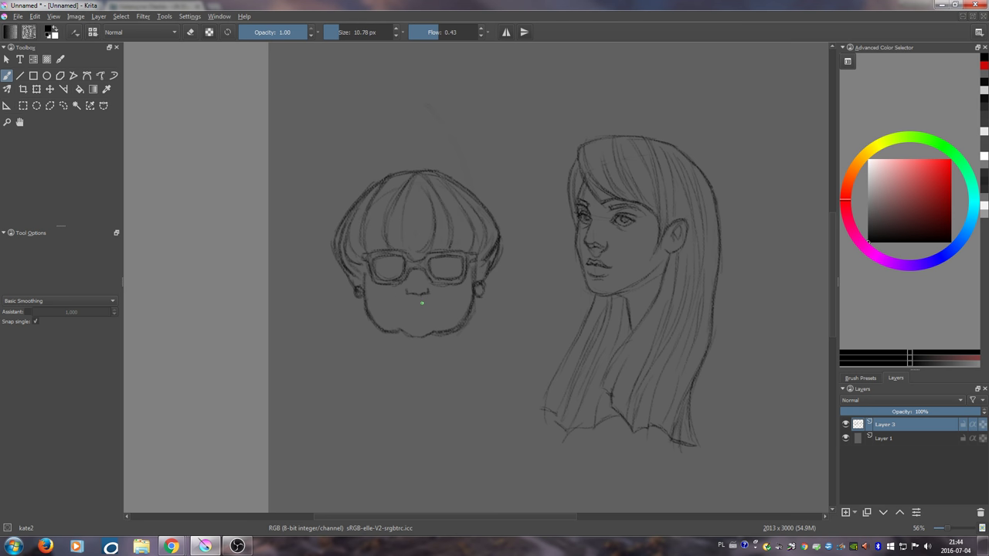
key("bracketleft")
key("bracketleft")
key("bracketleft")
left_click_drag(419, 311, 431, 312)
mouse_move(432, 335)
left_mouse_down()
mouse_move(433, 369)
mouse_move(383, 381)
mouse_move(374, 400)
left_mouse_up()
mouse_move(436, 352)
left_mouse_down()
mouse_move(450, 397)
mouse_move(410, 382)
mouse_move(394, 391)
mouse_move(428, 385)
mouse_move(447, 406)
mouse_move(422, 414)
left_mouse_up()
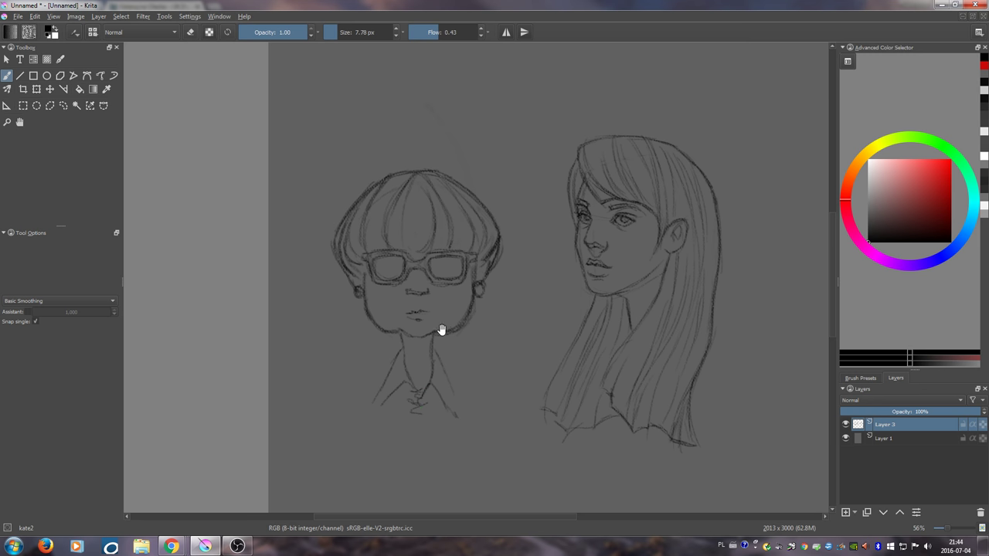
- Start a third head above the other two with a large profile nose, its nostril and a small far eye
left_click_drag(459, 289, 420, 377)
left_click_drag(412, 261, 425, 293)
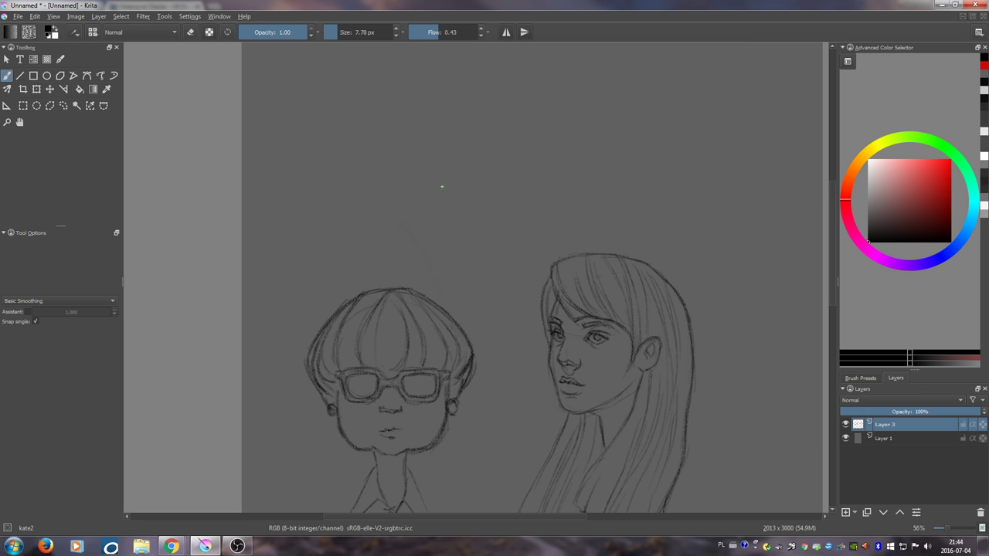
left_click_drag(437, 208, 431, 279)
left_click_drag(449, 173, 460, 183)
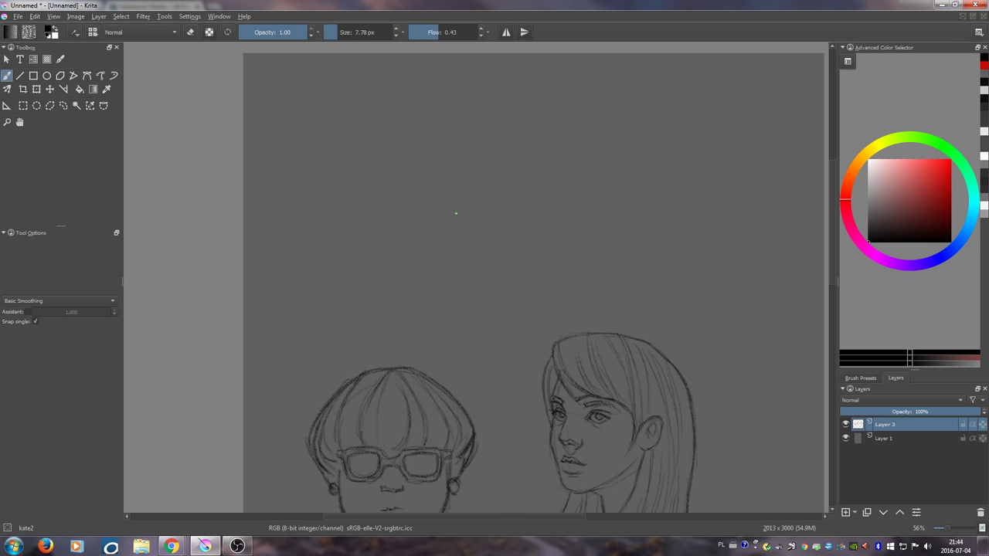
left_click_drag(446, 221, 441, 224)
mouse_move(500, 182)
left_mouse_down()
mouse_move(442, 223)
mouse_move(449, 249)
mouse_move(465, 251)
mouse_move(503, 233)
mouse_move(495, 223)
left_mouse_up()
left_click_drag(473, 178, 476, 192)
- Erase the upper end of the third head's nose bridge line
key("e")
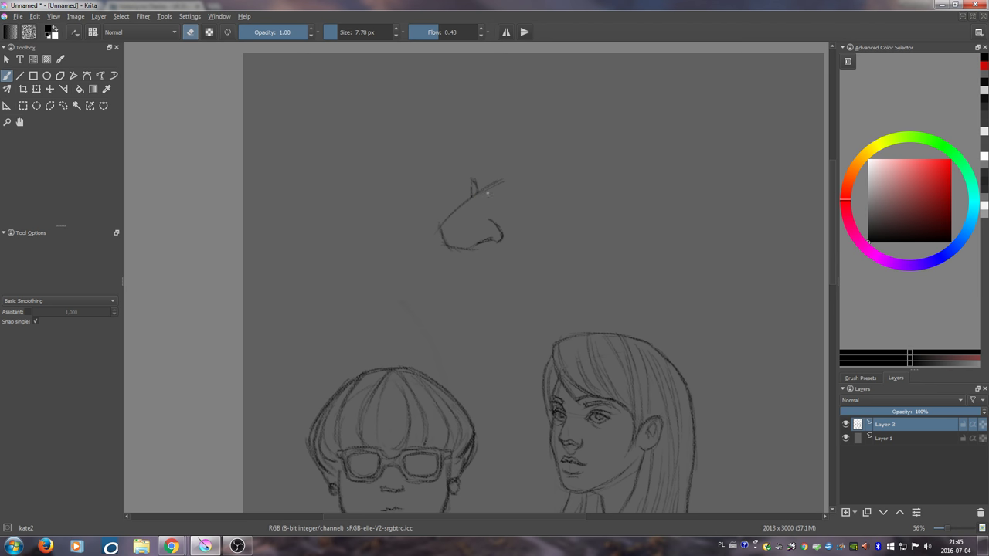
mouse_move(483, 193)
left_mouse_down()
mouse_move(485, 184)
mouse_move(495, 198)
mouse_move(529, 194)
left_mouse_up()
key("e")
- Draw a rounded eye patch beside the third head's nose bridge and a brow line with the brush at 7.74 px
key("bracketleft")
key("bracketleft")
key("bracketleft")
key("bracketleft")
key("bracketleft")
key("bracketleft")
key("bracketleft")
key("bracketleft")
key("bracketleft")
key("bracketleft")
key("bracketright")
key("bracketright")
key("bracketright")
key("bracketright")
key("bracketright")
left_click_drag(494, 192, 503, 207)
key("bracketright")
key("bracketright")
key("bracketright")
mouse_move(502, 172)
left_mouse_down()
mouse_move(512, 175)
mouse_move(538, 187)
mouse_move(516, 210)
left_mouse_up()
key("bracketleft")
key("bracketleft")
mouse_move(504, 175)
left_mouse_down()
mouse_move(502, 208)
mouse_move(498, 200)
mouse_move(537, 196)
left_mouse_up()
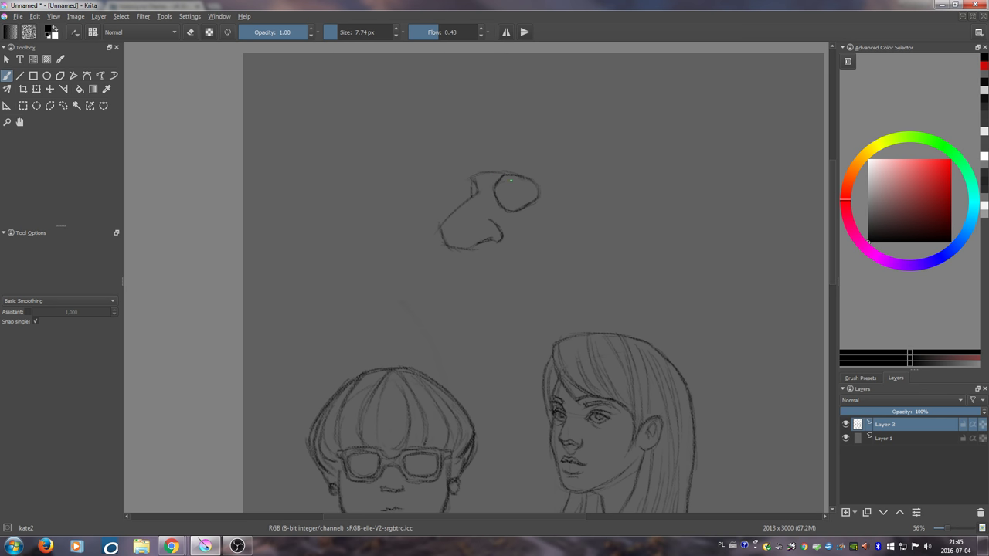
- Outline the third head with a receding chin, a pointed crown, an ear and a thin neck
mouse_move(477, 248)
left_mouse_down()
mouse_move(501, 280)
mouse_move(511, 329)
left_mouse_up()
mouse_move(473, 174)
left_mouse_down()
mouse_move(534, 134)
mouse_move(564, 163)
mouse_move(570, 182)
mouse_move(557, 190)
left_mouse_up()
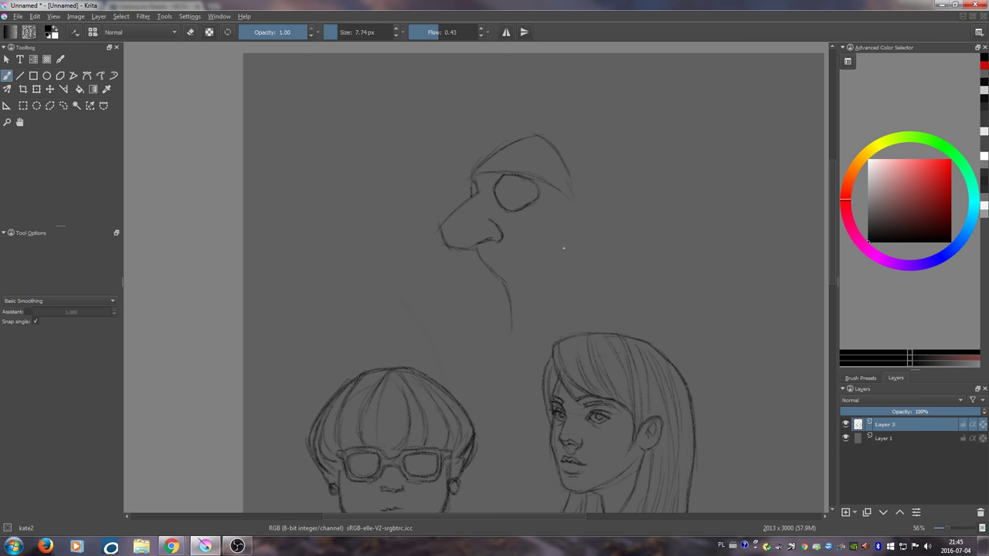
left_click_drag(536, 312, 567, 223)
- Draw the eye patch's strap up to the forehead and back to the ear, undoing the last two strokes
left_click_drag(482, 164, 495, 182)
left_click_drag(483, 165, 497, 176)
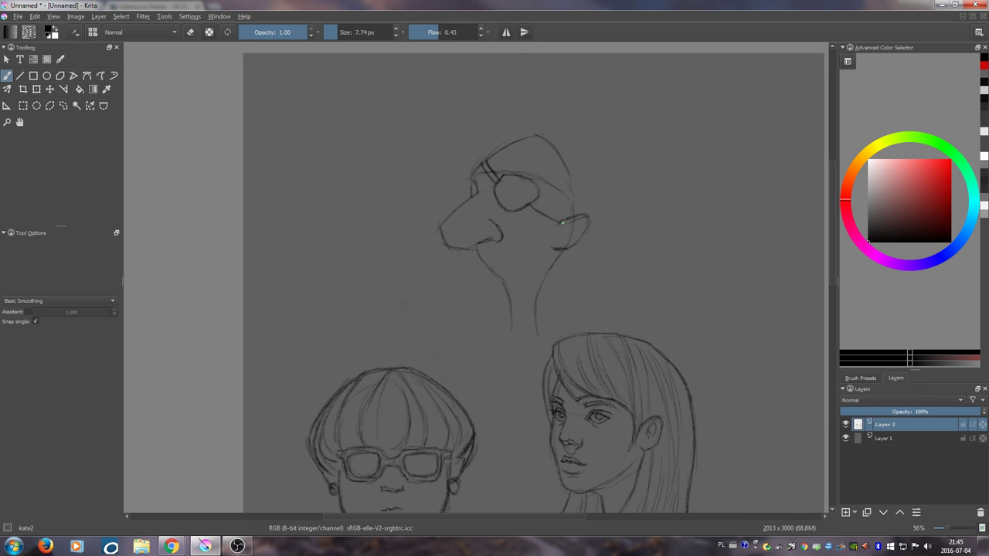
left_click_drag(533, 203, 561, 219)
key("ctrl+z")
key("ctrl+z")
- Darken the third head's nose and far eye, and add a small mouth, chin line and Adam's apple
left_click_drag(474, 197, 442, 237)
left_click_drag(471, 180, 470, 177)
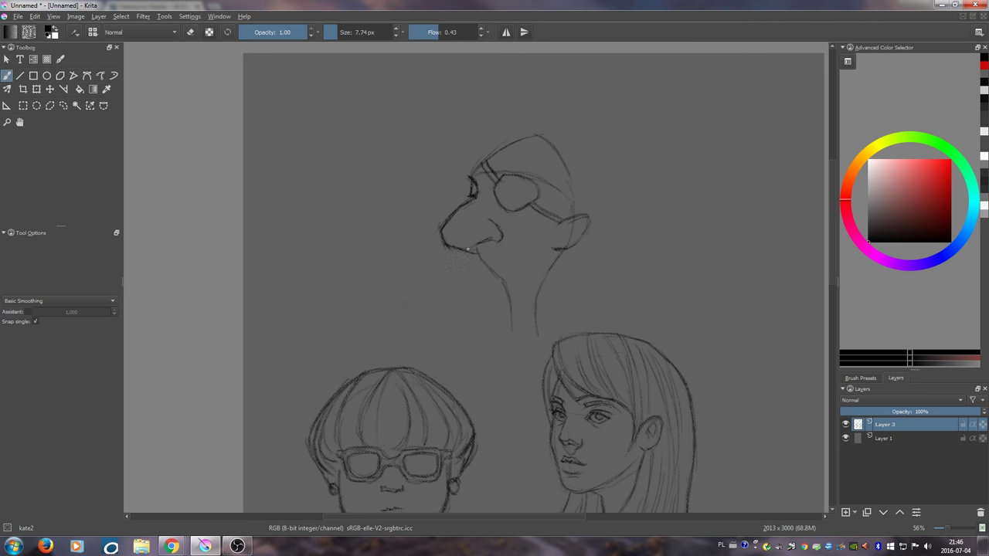
mouse_move(479, 241)
left_mouse_down()
mouse_move(447, 236)
mouse_move(489, 234)
mouse_move(467, 251)
mouse_move(507, 265)
mouse_move(499, 272)
mouse_move(506, 282)
mouse_move(499, 273)
mouse_move(517, 288)
mouse_move(484, 262)
mouse_move(513, 324)
left_mouse_up()
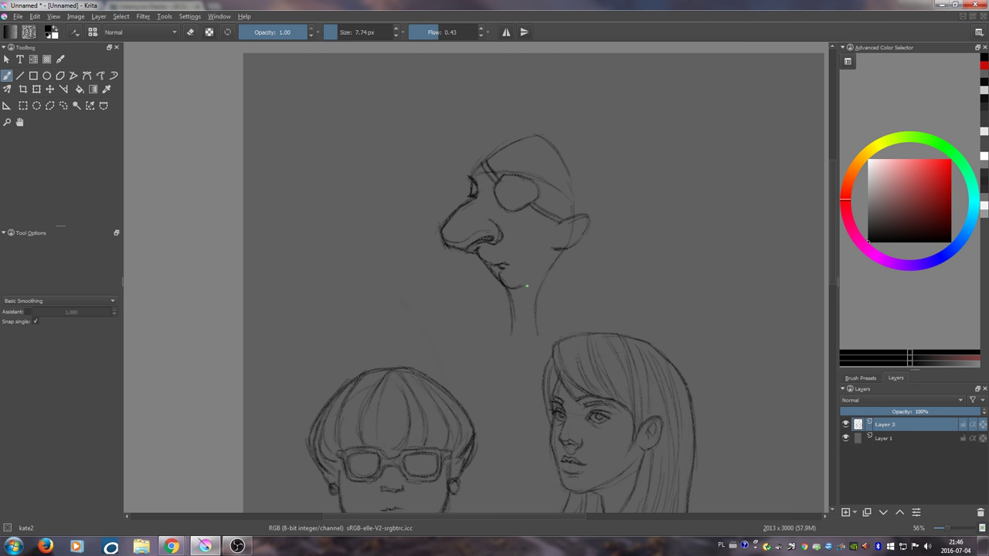
left_click_drag(519, 308, 516, 322)
- Darken the far eye, eye patch, strap, ear and crown outline of the third head
left_click_drag(476, 186, 472, 192)
mouse_move(542, 209)
left_mouse_down()
mouse_move(589, 221)
mouse_move(575, 244)
mouse_move(566, 240)
mouse_move(579, 221)
left_mouse_up()
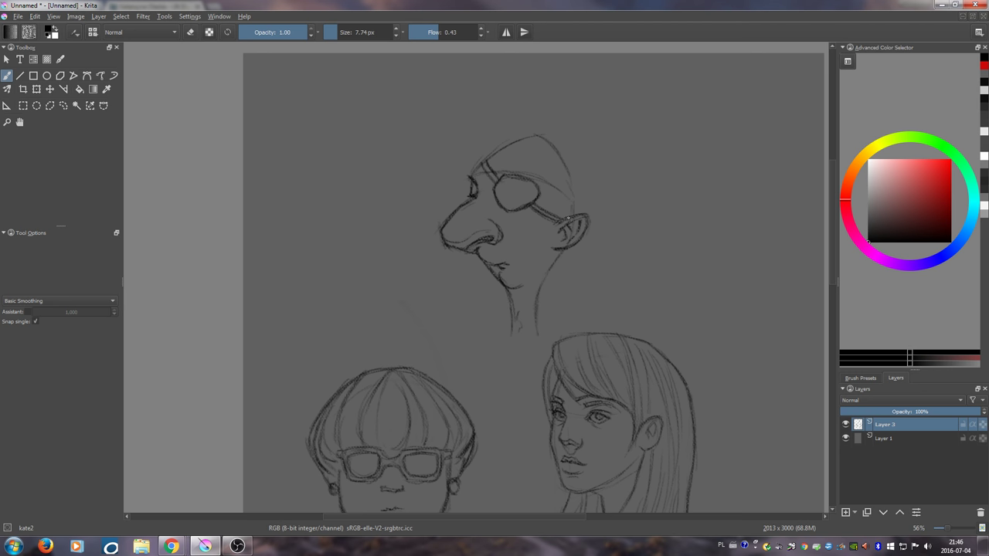
mouse_move(486, 160)
left_mouse_down()
mouse_move(505, 145)
mouse_move(552, 151)
mouse_move(559, 178)
left_mouse_up()
- Erase the front contour of the third head's nose with a 22.79 px eraser
key("e")
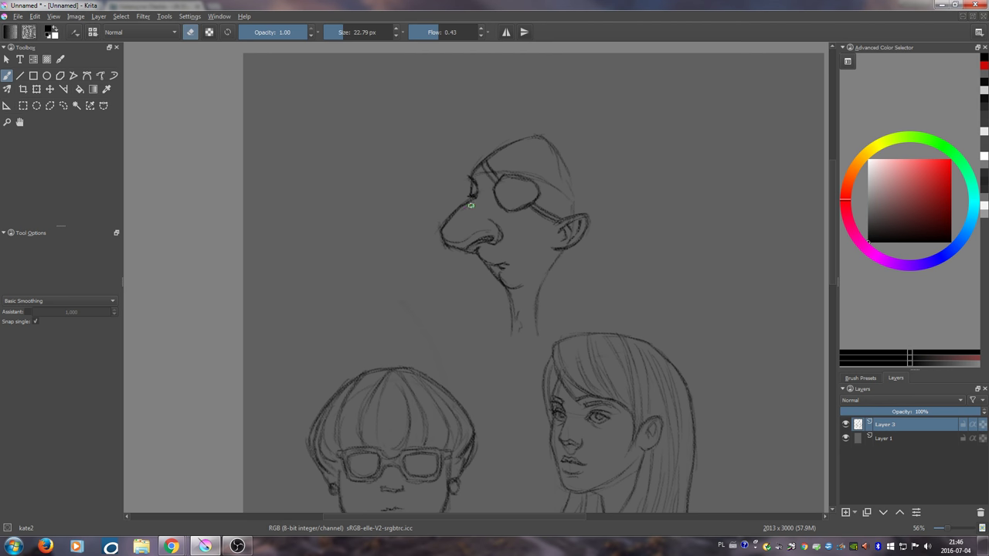
left_click_drag(467, 207, 448, 221)
left_click_drag(453, 223, 453, 259)
key("bracketleft")
key("bracketleft")
key("bracketleft")
key("bracketleft")
- Redraw the third head's nose with a slimmer, more pointed bridge and tip using a 6.37 px brush
key("e")
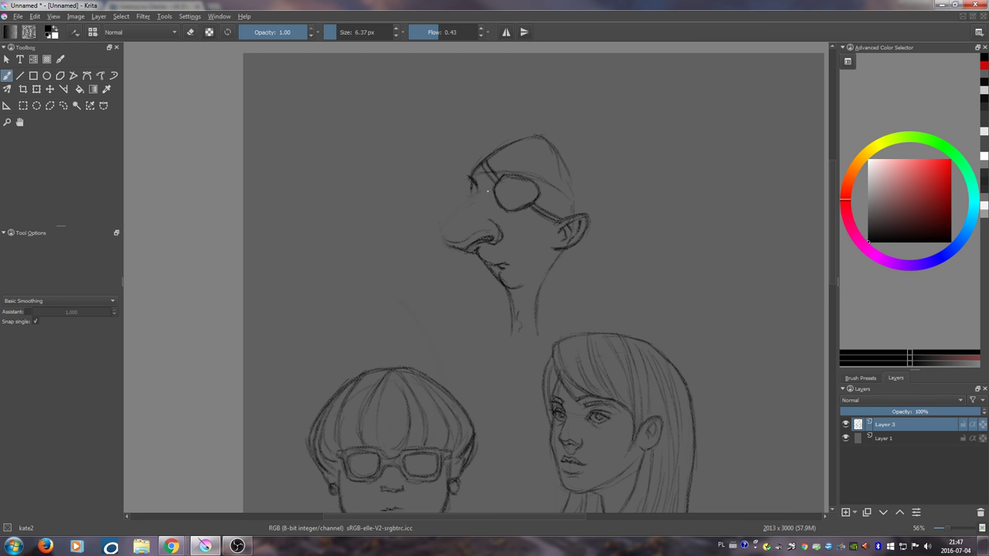
mouse_move(476, 198)
left_mouse_down()
mouse_move(475, 186)
mouse_move(446, 234)
left_mouse_up()
left_click_drag(455, 221, 446, 238)
- Darken the third head's eyebrow, forehead and eye patch outline with the brush at 8.97 px
key("bracketright")
left_click_drag(472, 170, 530, 139)
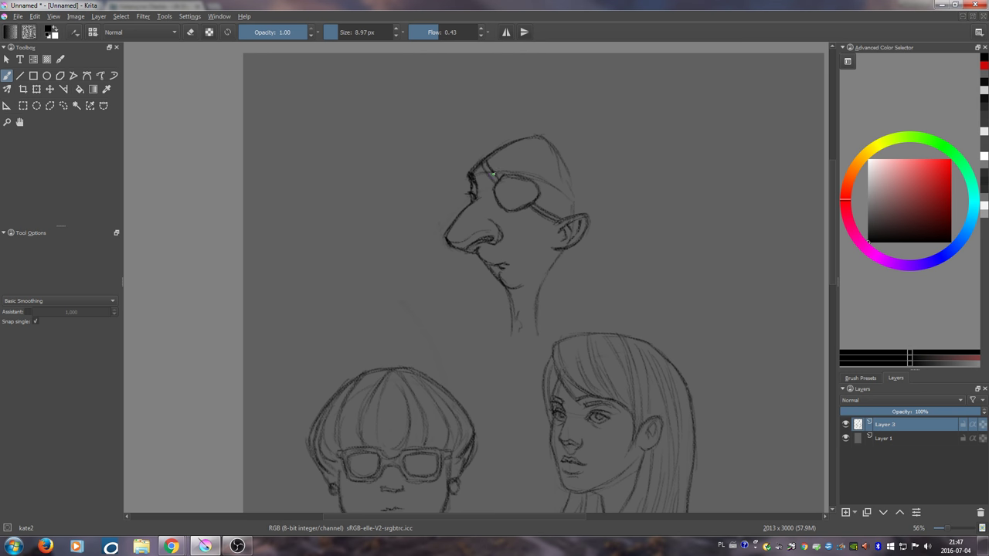
left_click_drag(494, 174, 541, 184)
- Draw a downturned mouth under the third head's nose and erase the old mouth and chin line at 31.19 px
mouse_move(466, 240)
left_mouse_down()
mouse_move(492, 233)
mouse_move(496, 242)
mouse_move(478, 250)
mouse_move(498, 266)
left_mouse_up()
key("e")
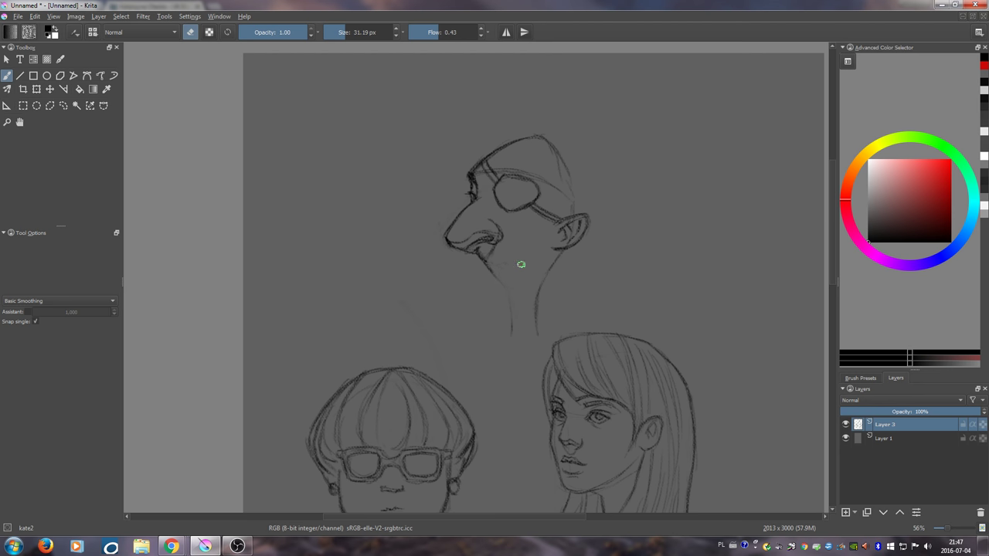
left_click_drag(531, 264, 515, 264)
left_click_drag(490, 266, 493, 266)
- Draw the third head's chin, throat folds and front neck line, and mark the back of the head with the brush at 10.13 px
key("e")
left_click(473, 179, "ctrl")
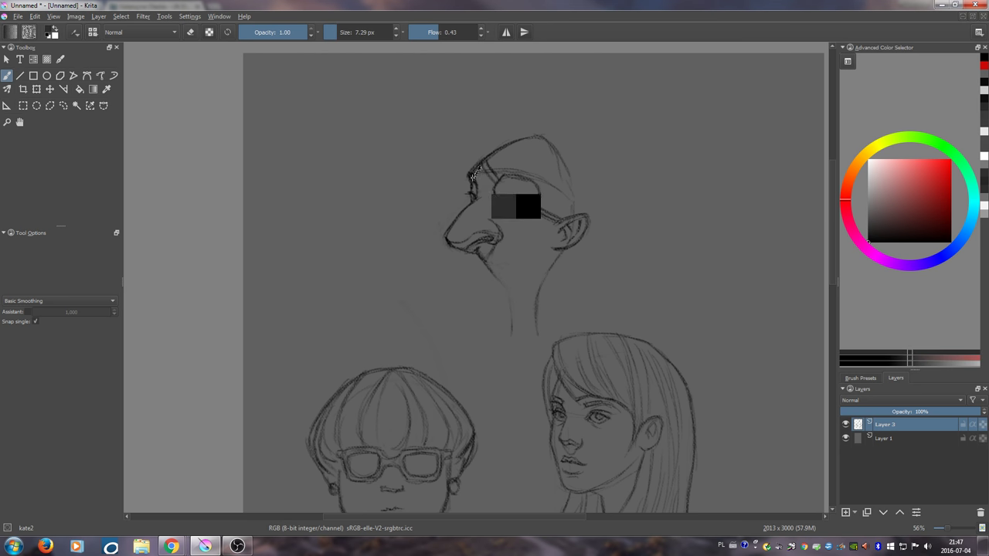
left_click_drag(488, 221, 490, 221)
left_click_drag(487, 263, 492, 266)
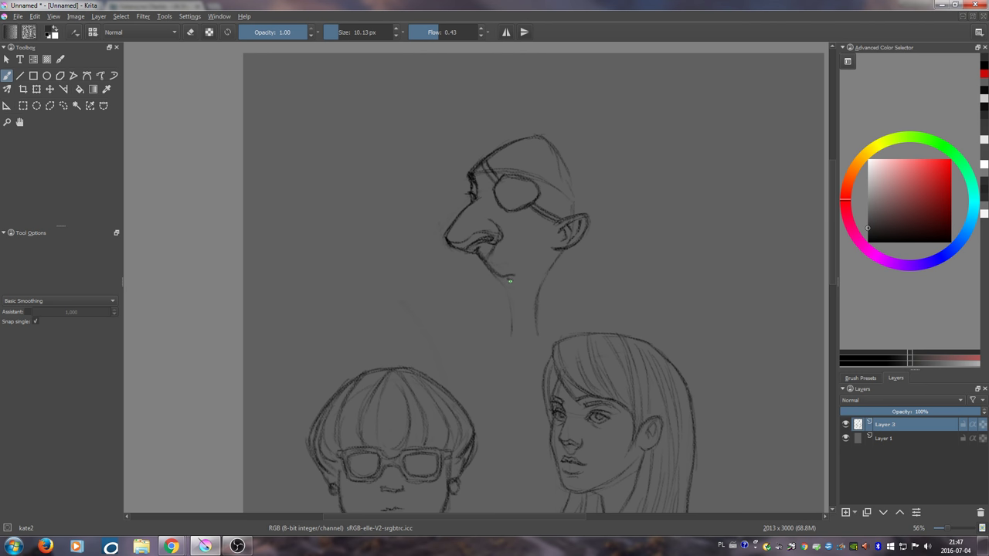
left_click_drag(511, 287, 517, 296)
left_click_drag(511, 303, 510, 317)
left_click_drag(576, 204, 577, 210)
left_click(845, 512)
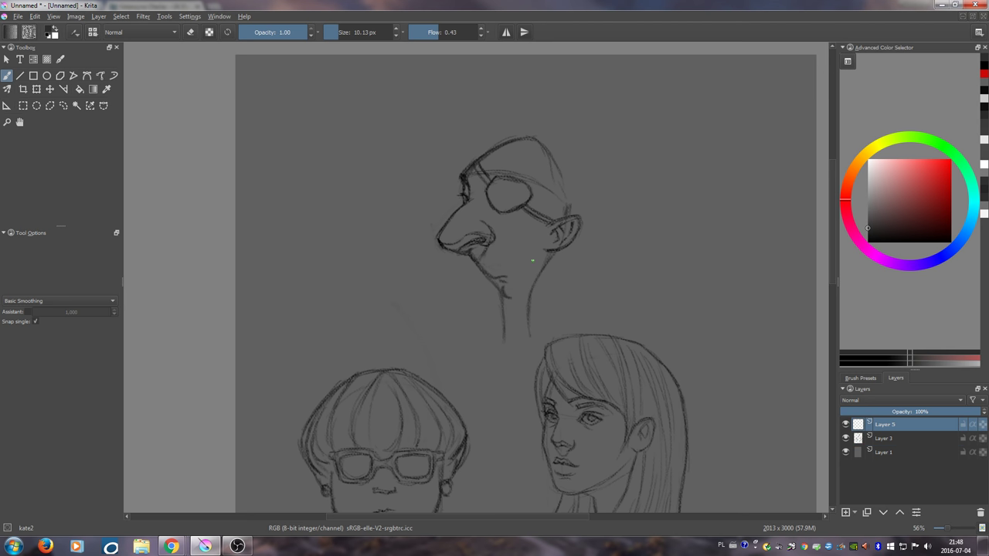
mouse_move(512, 145)
left_mouse_down()
mouse_move(542, 154)
mouse_move(527, 164)
left_mouse_up()
left_click_drag(503, 160, 505, 166)
left_click(845, 425)
left_click(846, 425)
left_click(845, 424)
left_click(846, 424)
left_click(979, 512)
- Erase the third head's brow and visible eye at 30.96 px and redraw the brow contour with a black 7.72 px brush
key("e")
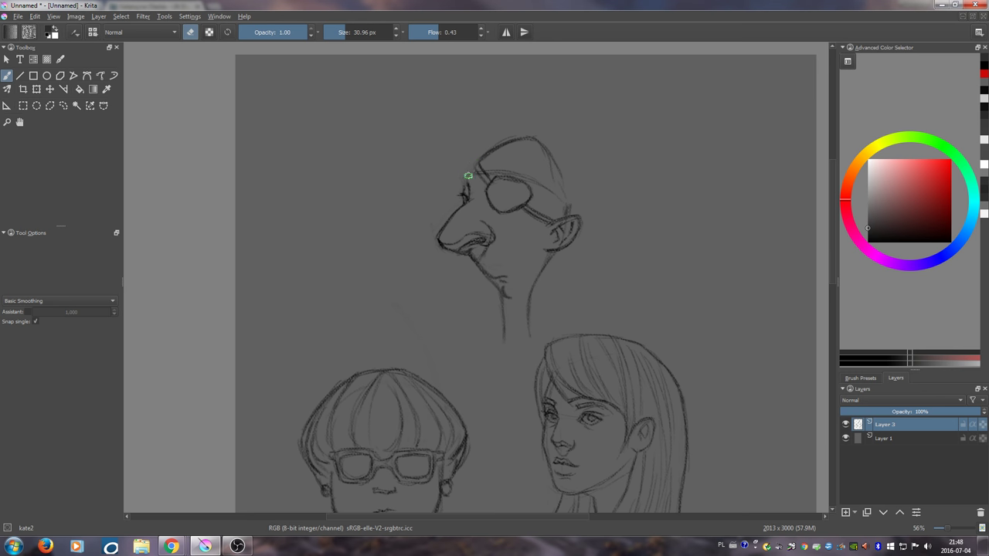
mouse_move(468, 176)
left_mouse_down()
mouse_move(454, 209)
mouse_move(459, 183)
mouse_move(503, 187)
mouse_move(471, 195)
left_mouse_up()
left_click(880, 242)
key("e")
left_click_drag(467, 184, 471, 200)
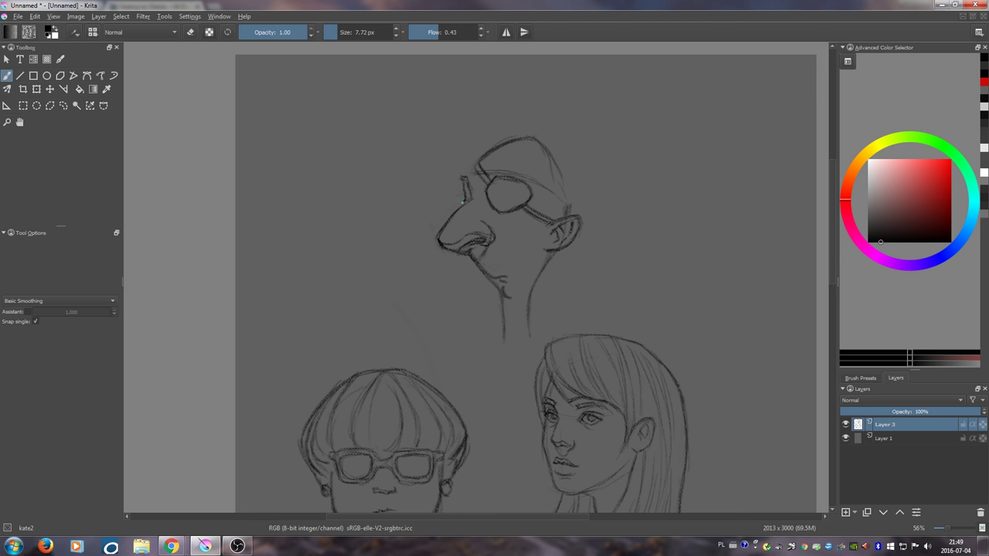
- Draw a bandana outline over the third head's forehead and crown, with a knot and hanging tail behind the ear
mouse_move(463, 177)
left_mouse_down()
mouse_move(513, 137)
mouse_move(506, 158)
mouse_move(506, 144)
left_mouse_up()
left_click_drag(467, 172, 482, 175)
mouse_move(555, 169)
left_mouse_down()
mouse_move(566, 200)
mouse_move(545, 145)
mouse_move(572, 208)
left_mouse_up()
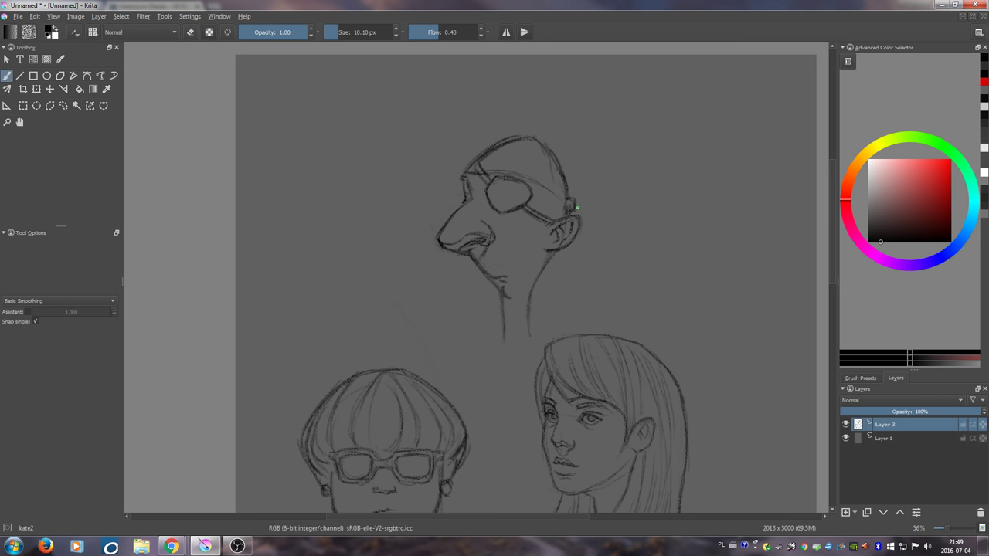
left_click_drag(577, 206, 590, 256)
- Darken the third head's neck line, chin, upper lip under the nose and eye patch edge with the brush at 8.14 px
key("bracketleft")
left_click_drag(545, 262, 526, 344)
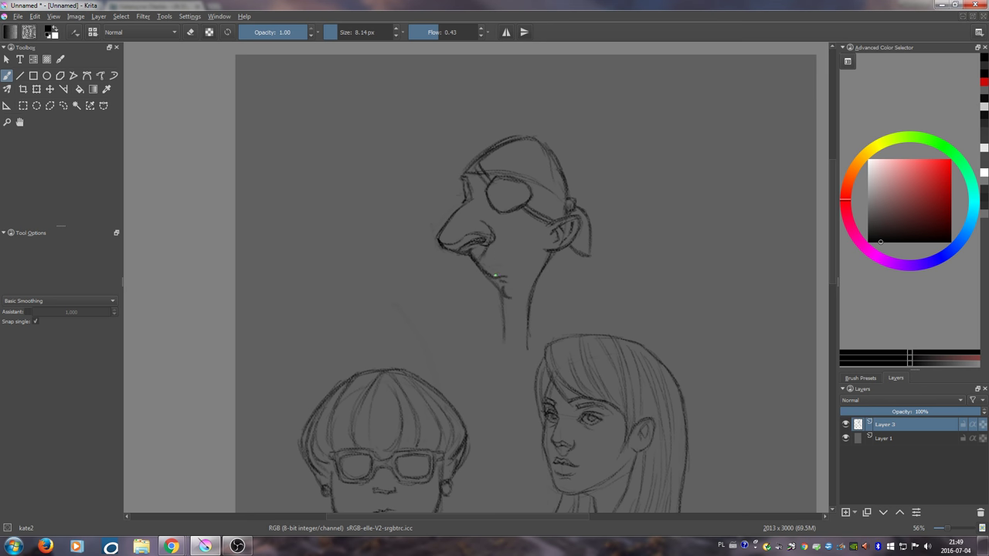
left_click_drag(495, 275, 506, 282)
mouse_move(454, 248)
left_mouse_down()
mouse_move(460, 242)
mouse_move(474, 256)
mouse_move(482, 242)
mouse_move(485, 253)
left_mouse_up()
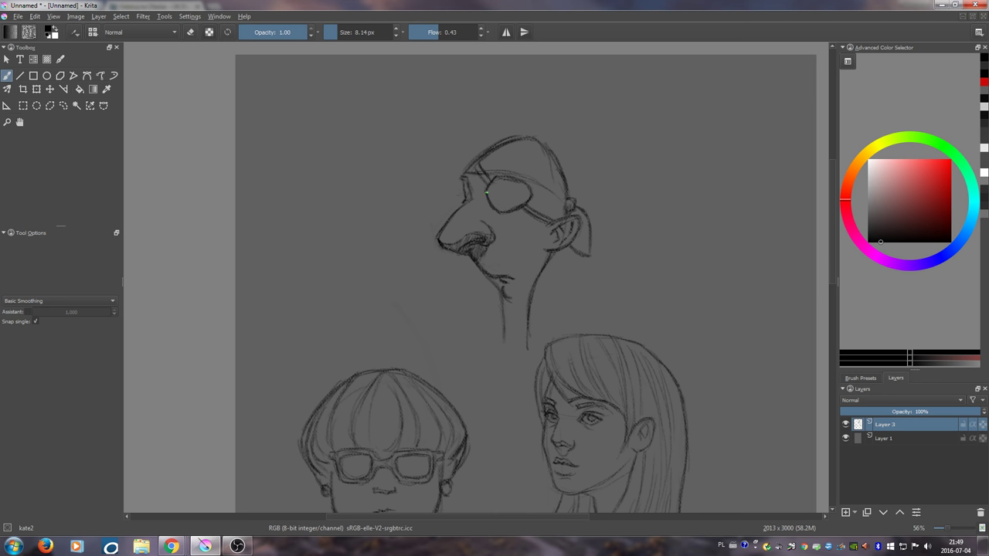
mouse_move(487, 193)
left_mouse_down()
mouse_move(492, 208)
mouse_move(506, 209)
left_mouse_up()
- Add fold lines to the bandana and darken its front edge, the brow and the nostril with the brush at 10.21 px
mouse_move(546, 256)
left_mouse_down()
mouse_move(549, 214)
mouse_move(494, 199)
left_mouse_up()
left_click_drag(424, 225, 437, 218)
mouse_move(409, 196)
left_mouse_down()
mouse_move(465, 156)
mouse_move(412, 199)
mouse_move(443, 159)
mouse_move(402, 177)
left_mouse_up()
key("5")
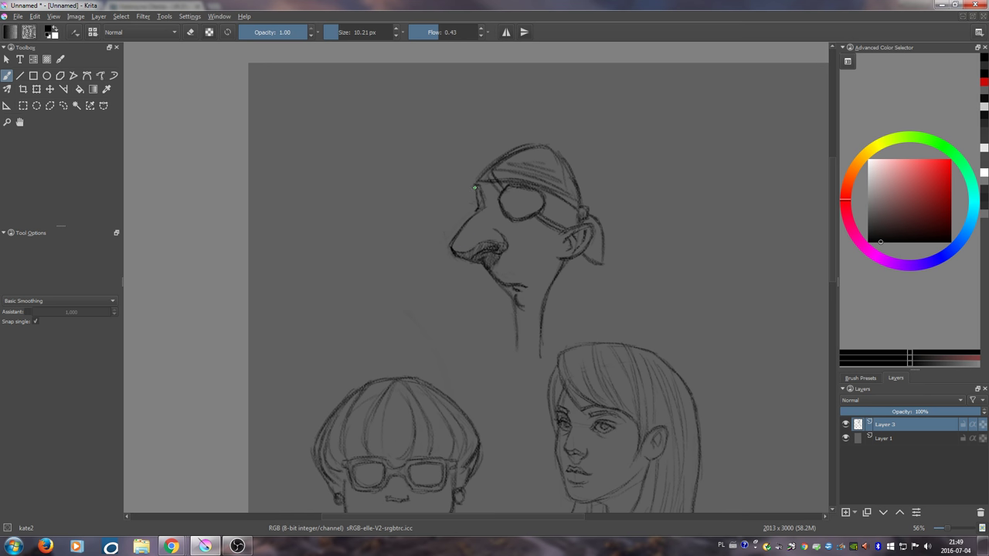
left_click_drag(475, 187, 484, 205)
mouse_move(479, 261)
left_mouse_down()
mouse_move(492, 252)
mouse_move(491, 244)
mouse_move(480, 253)
mouse_move(487, 234)
mouse_move(500, 232)
mouse_move(504, 246)
left_mouse_up()
left_click_drag(478, 184, 532, 174)
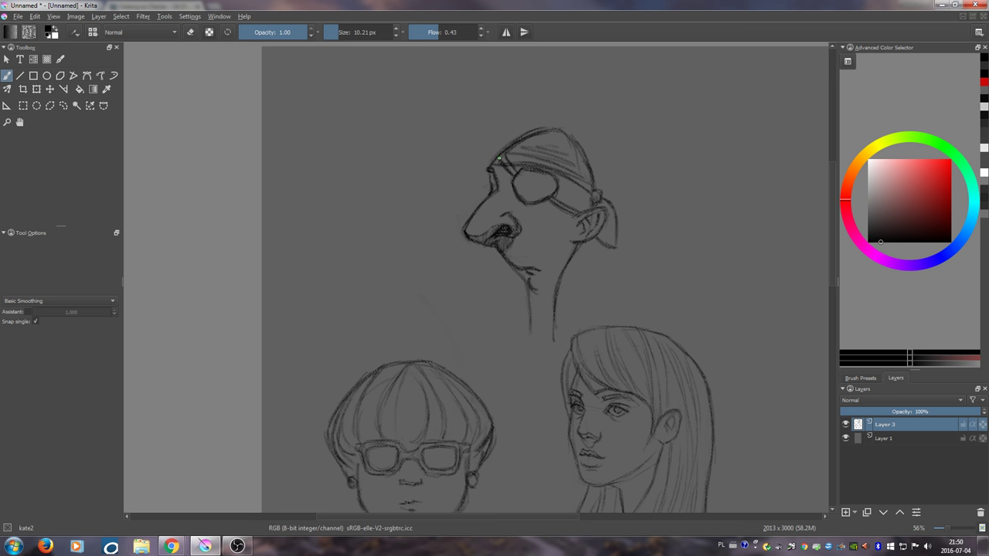
- Darken the eye-patch figure's throat and neck contours with rough strokes and extend the neck lines downward
key("e")
key("e")
key("e")
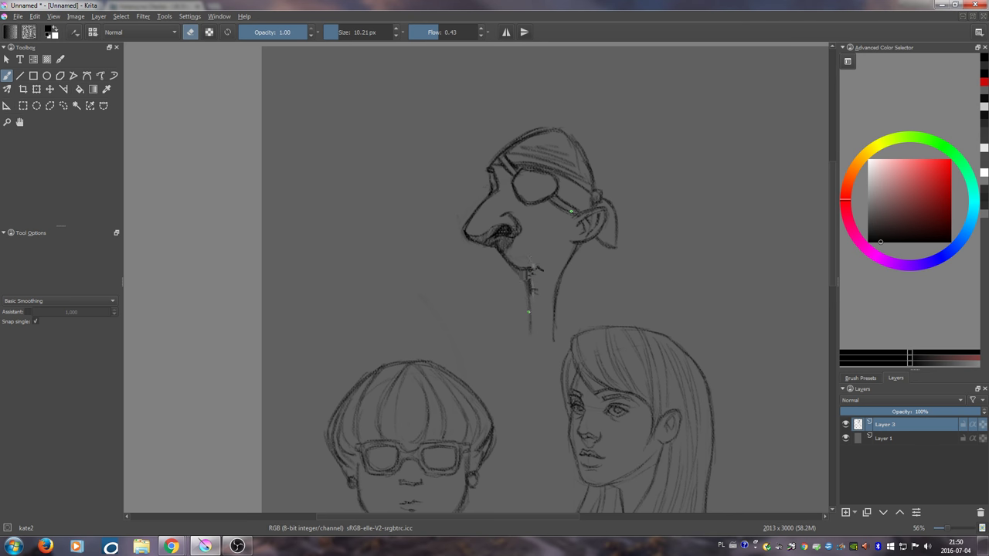
scroll(533, 278, "down", 1)
left_click_drag(531, 254, 535, 327)
mouse_move(536, 292)
left_mouse_down()
mouse_move(535, 317)
mouse_move(550, 305)
mouse_move(552, 326)
mouse_move(555, 295)
mouse_move(561, 330)
mouse_move(557, 275)
mouse_move(560, 327)
left_mouse_up()
mouse_move(552, 339)
left_mouse_down()
mouse_move(549, 300)
mouse_move(546, 318)
left_mouse_up()
key("e")
left_click_drag(547, 318, 517, 260)
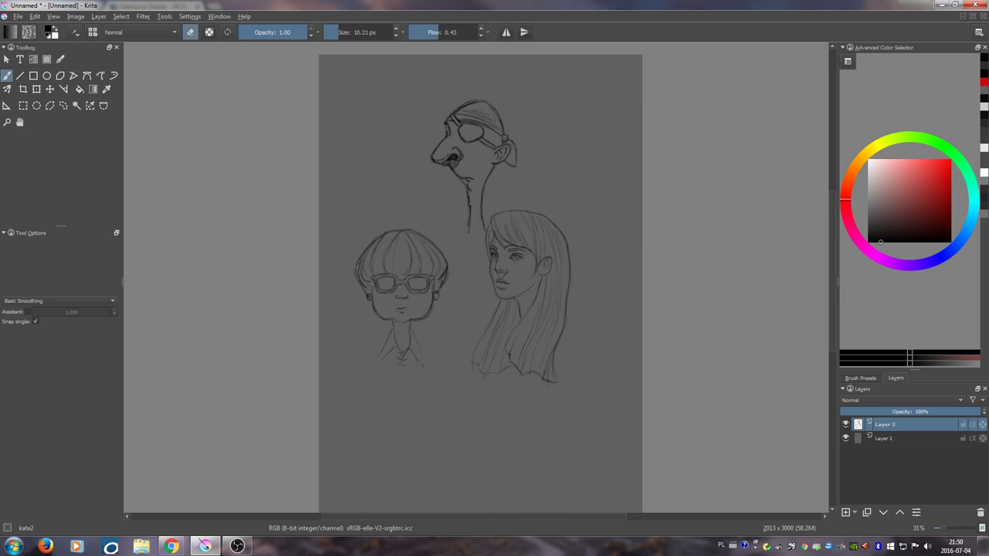
- Select the long-haired woman's head with a freehand outline and move it to the lower right of the page
left_click(64, 105)
mouse_move(464, 270)
left_mouse_down()
mouse_move(552, 434)
mouse_move(549, 200)
left_mouse_up()
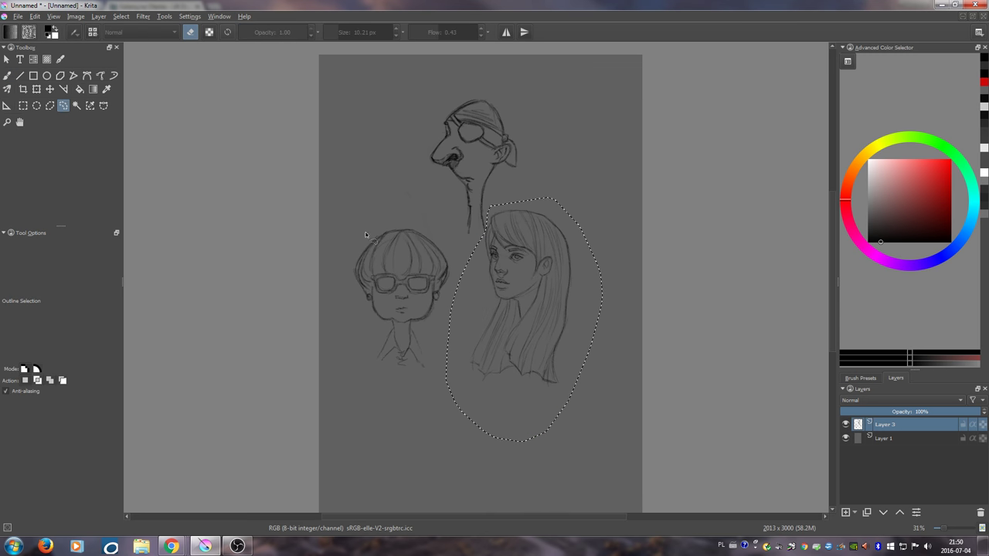
left_click(50, 89)
mouse_move(530, 302)
left_mouse_down()
mouse_move(571, 427)
mouse_move(565, 355)
left_mouse_up()
- Outline the bowl-cut head with a freehand selection, delete it from the layer and clear the selection
left_click(65, 104)
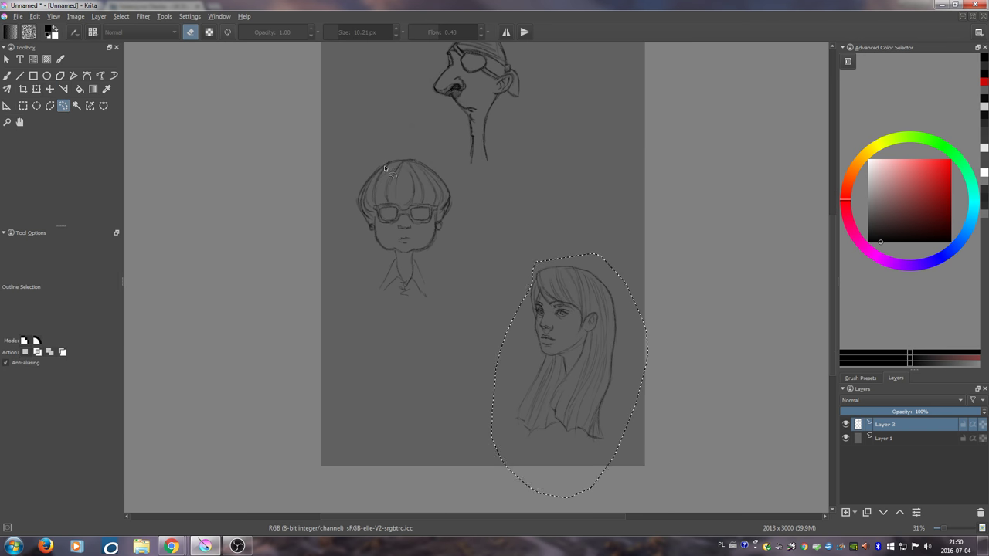
mouse_move(386, 147)
left_mouse_down()
mouse_move(364, 280)
mouse_move(469, 212)
mouse_move(396, 145)
left_mouse_up()
key("Delete")
key("ctrl+shift+a")
- Select the eye-patch head with a freehand outline and move it slightly down and left on the page
scroll(440, 201, "up", 3)
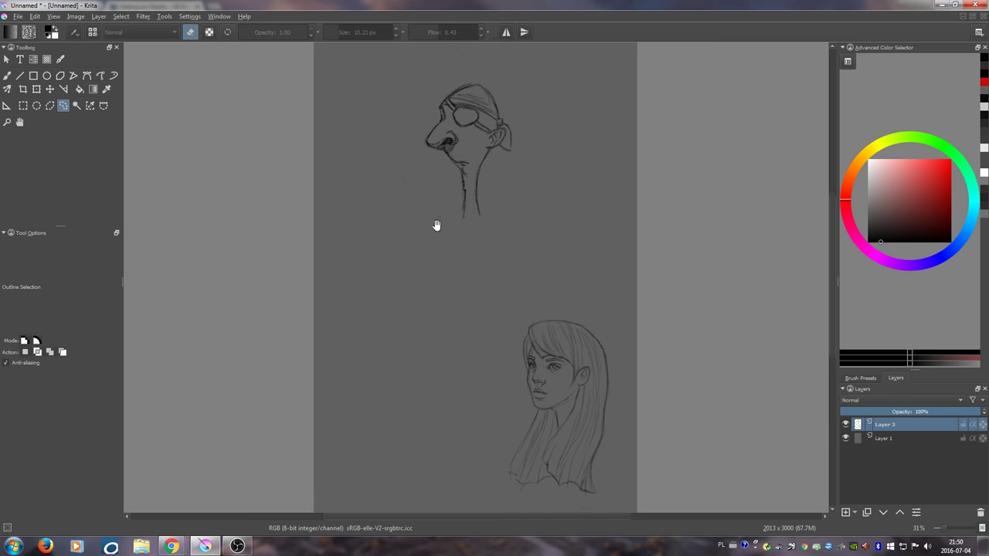
mouse_move(463, 95)
left_mouse_down()
mouse_move(383, 239)
mouse_move(502, 99)
left_mouse_up()
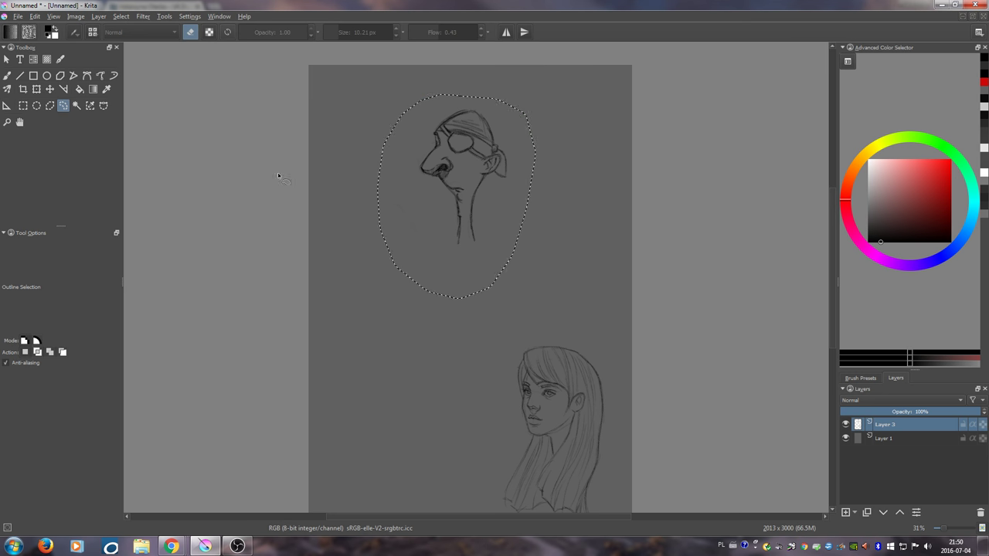
left_click(51, 89)
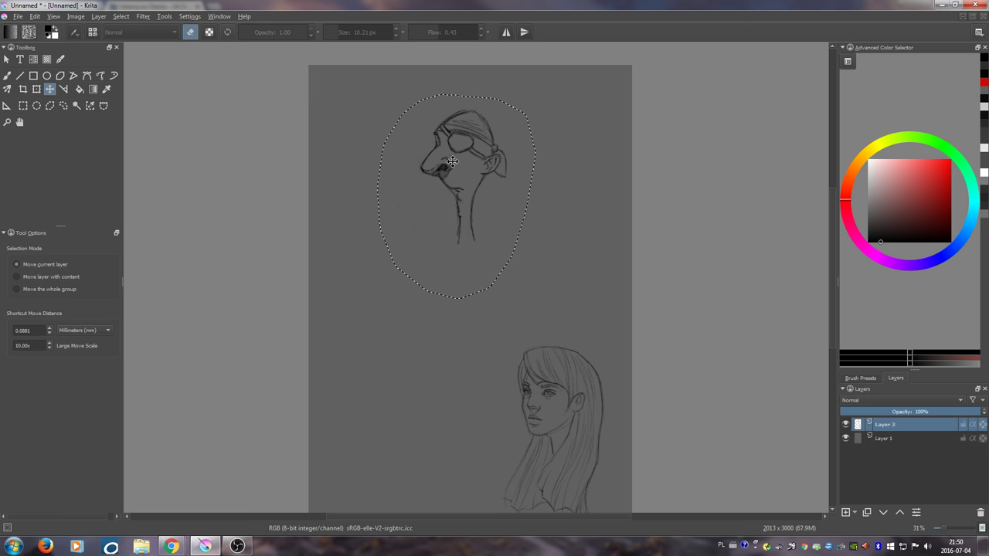
left_click_drag(453, 162, 438, 198)
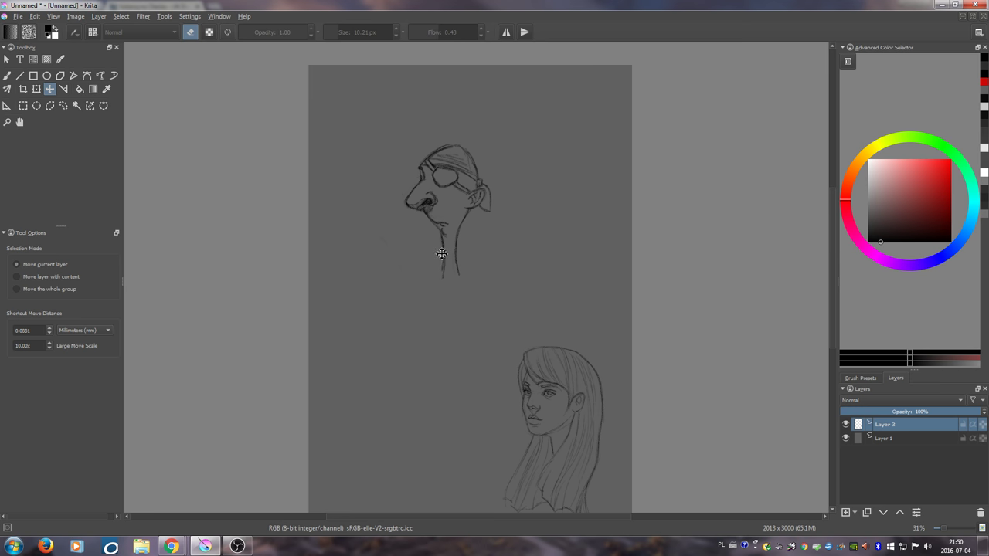
- Draw an open shirt collar around the base of the eye-patch figure's neck with the brush at 10.21 px
key("b")
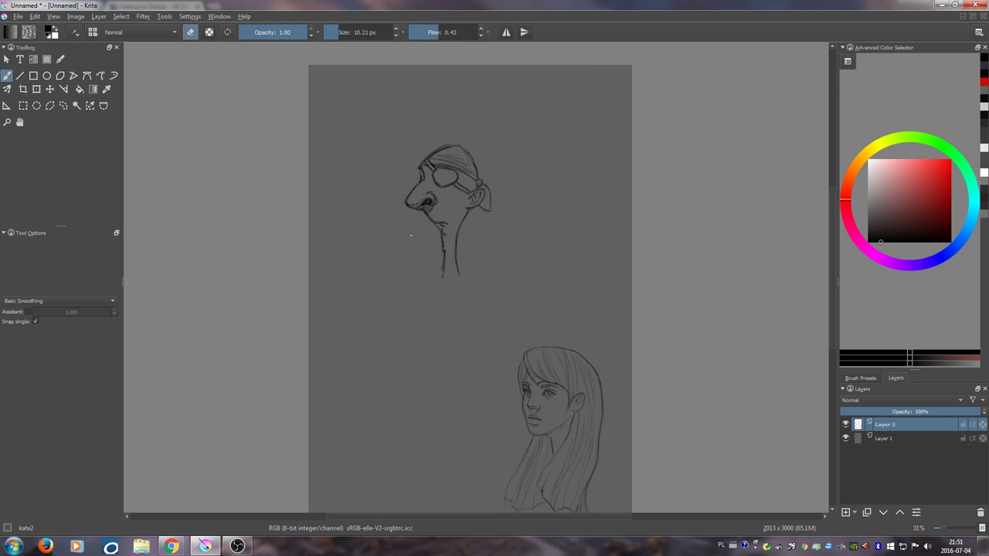
left_click_drag(443, 251, 438, 238)
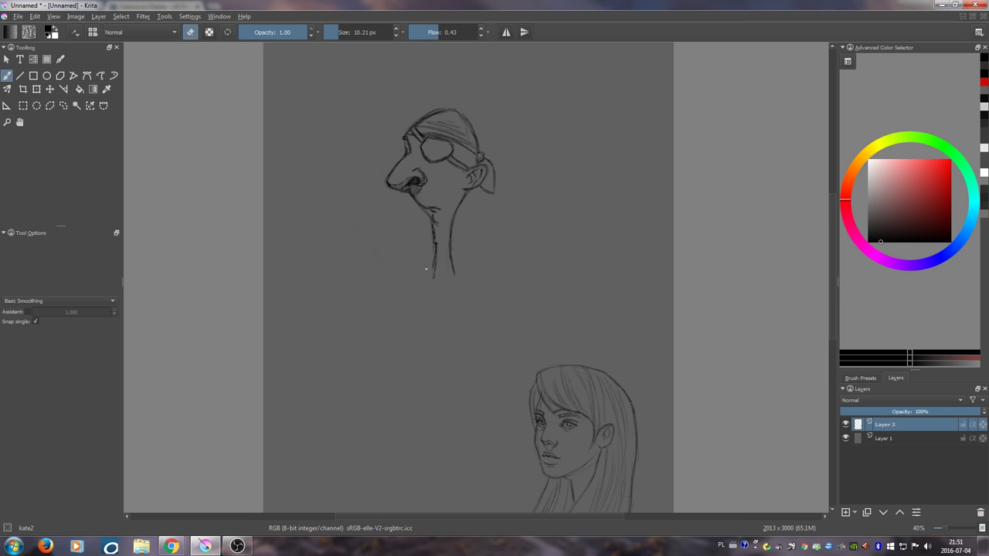
key("e")
left_click_drag(427, 267, 401, 309)
left_click_drag(458, 265, 484, 312)
mouse_move(455, 272)
left_mouse_down()
mouse_move(435, 305)
mouse_move(463, 332)
left_mouse_up()
left_click_drag(426, 297, 410, 310)
mouse_move(431, 278)
left_mouse_down()
mouse_move(431, 307)
mouse_move(412, 298)
left_mouse_up()
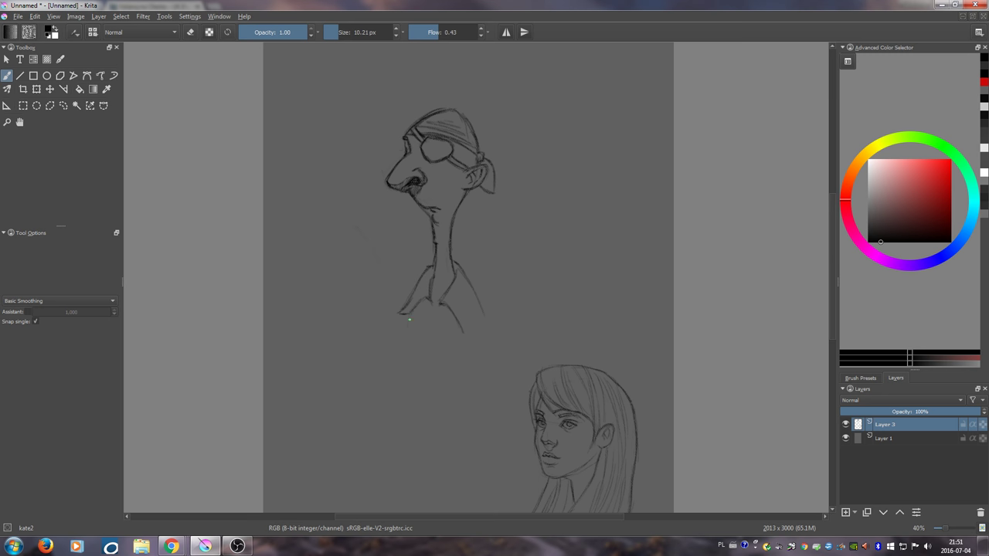
- Sketch the eye-patch figure's chest contour with curved shirt stripes and complete the pointed collar flap
mouse_move(405, 334)
left_mouse_down()
mouse_move(398, 391)
mouse_move(391, 347)
left_mouse_up()
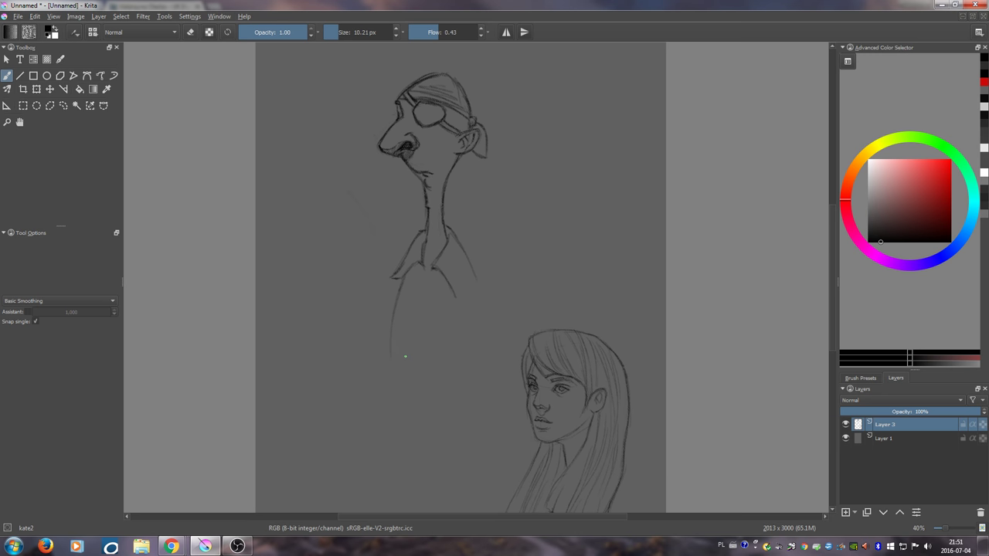
left_click_drag(406, 271, 450, 286)
left_click_drag(400, 298, 434, 303)
mouse_move(470, 265)
left_mouse_down()
mouse_move(449, 302)
mouse_move(454, 268)
left_mouse_up()
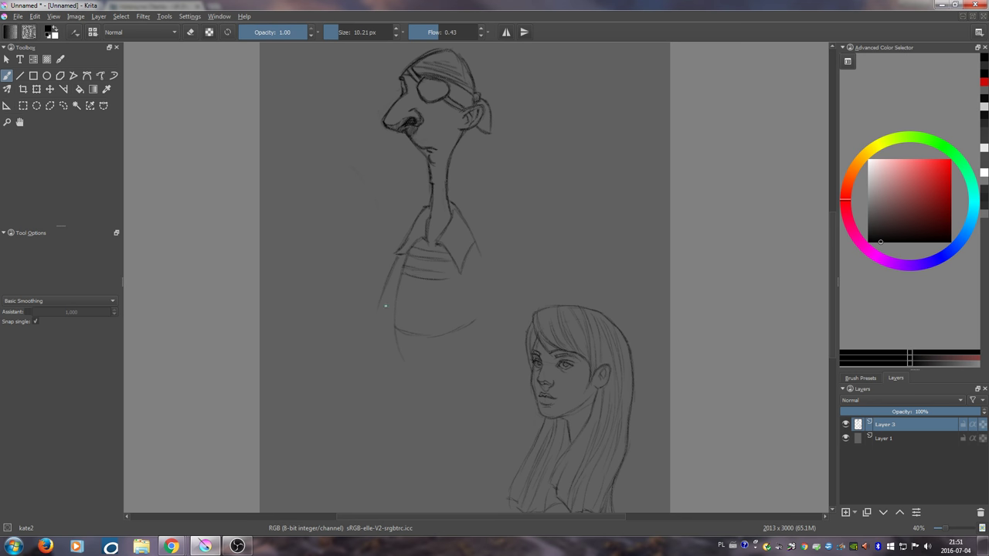
- Sketch the figure's back line and a bent front arm with a sleeve cuff and a raised, pointing hand
left_click_drag(375, 316, 368, 335)
mouse_move(372, 326)
left_mouse_down()
mouse_move(379, 300)
mouse_move(407, 339)
left_mouse_up()
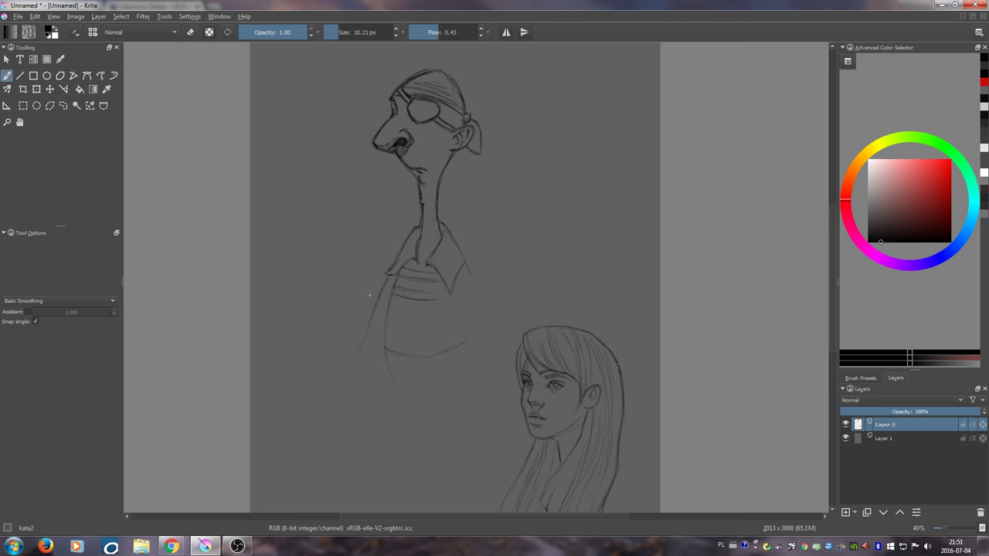
mouse_move(369, 312)
left_mouse_down()
mouse_move(371, 329)
mouse_move(367, 315)
left_mouse_up()
mouse_move(465, 259)
left_mouse_down()
mouse_move(454, 275)
mouse_move(474, 278)
mouse_move(500, 377)
left_mouse_up()
left_click_drag(353, 337, 367, 353)
left_click_drag(339, 240, 361, 284)
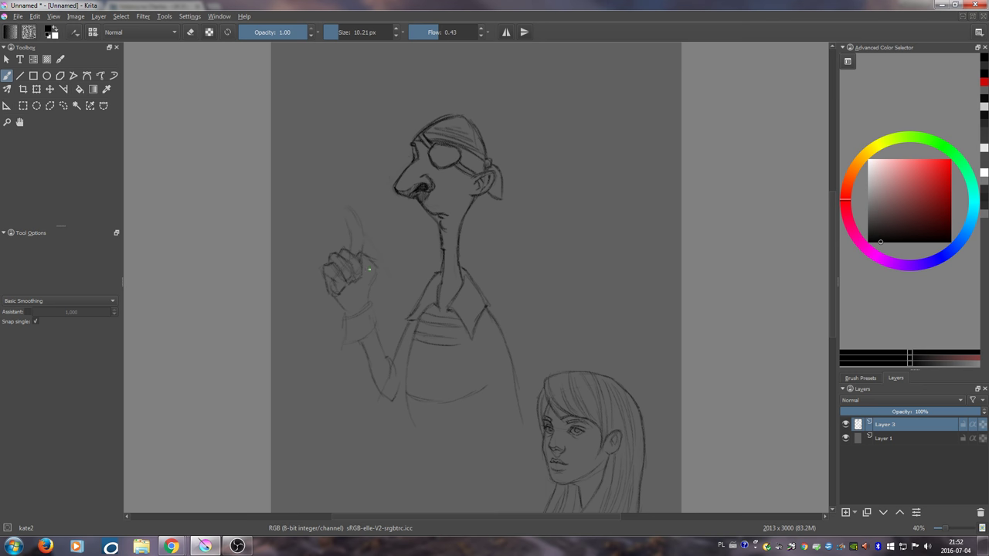
- Refine the raised hand's curled fingers, thumb, knuckles and wrist with the brush at 7.06 px
mouse_move(369, 296)
left_mouse_down()
mouse_move(363, 277)
mouse_move(311, 296)
left_mouse_up()
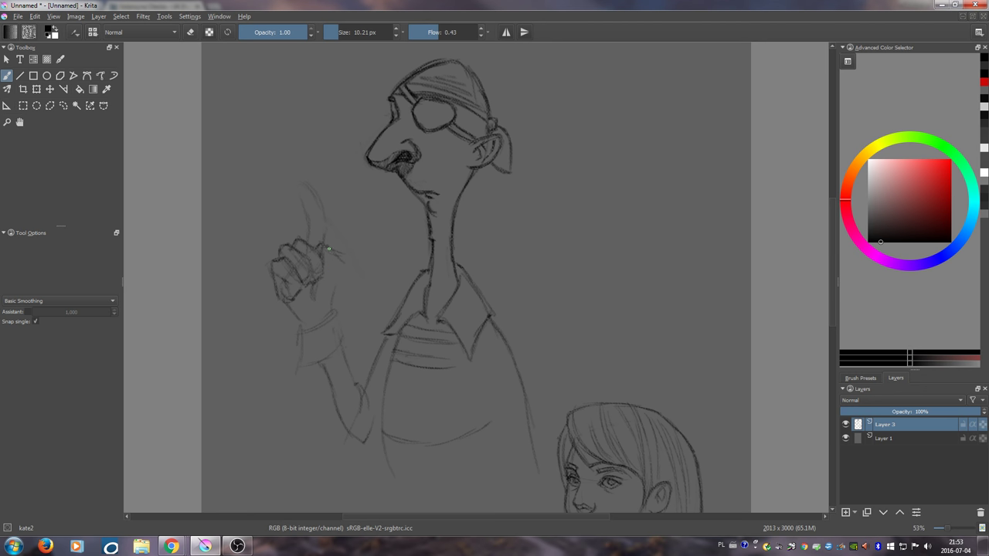
left_click_drag(328, 249, 338, 268)
left_click_drag(285, 299, 302, 330)
key("bracketleft")
left_click_drag(292, 312, 302, 326)
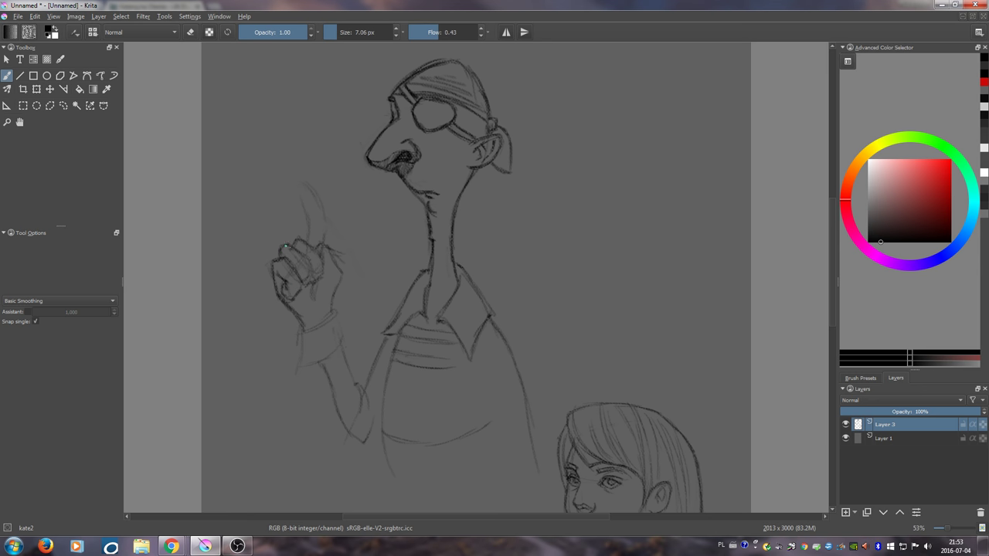
left_click_drag(310, 262, 309, 280)
left_click_drag(322, 267, 322, 257)
mouse_move(308, 219)
left_mouse_down()
mouse_move(309, 283)
mouse_move(305, 234)
mouse_move(327, 293)
left_mouse_up()
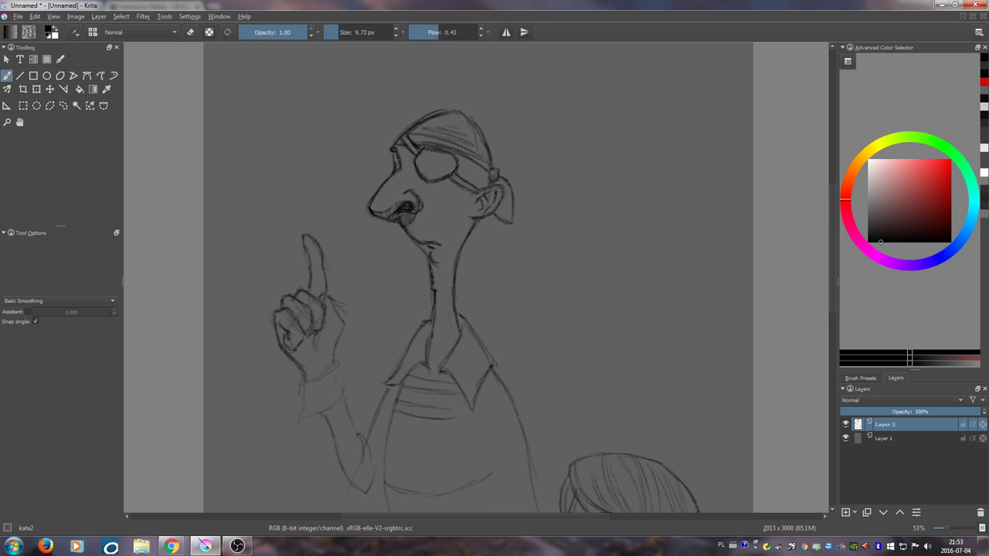
key("ctrl+z")
key("ctrl+z")
key("ctrl+z")
key("ctrl+z")
- Redraw the pointing index finger with a rounded tip and darken the hand's back and wrist at 9.72 px
left_click_drag(299, 230, 311, 267)
mouse_move(309, 228)
left_mouse_down()
mouse_move(320, 257)
mouse_move(316, 235)
mouse_move(325, 297)
left_mouse_up()
mouse_move(323, 262)
left_mouse_down()
mouse_move(324, 291)
mouse_move(344, 265)
mouse_move(339, 307)
left_mouse_up()
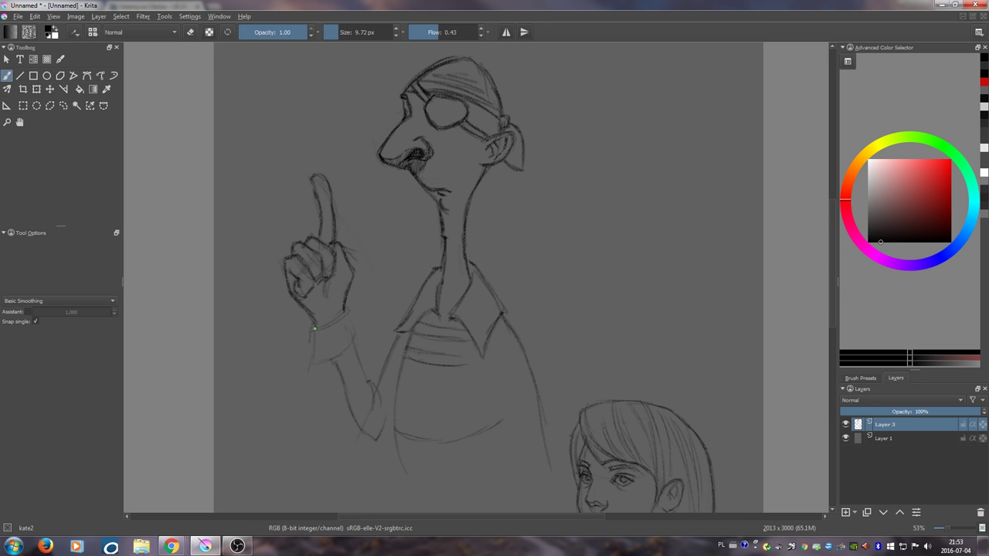
mouse_move(315, 330)
left_mouse_down()
mouse_move(338, 320)
mouse_move(315, 330)
left_mouse_up()
- Erase the stray sketch lines around the raised hand and wrist using eraser sizes 21.75 px and 14.20 px
key("e")
left_click_drag(313, 264, 303, 251)
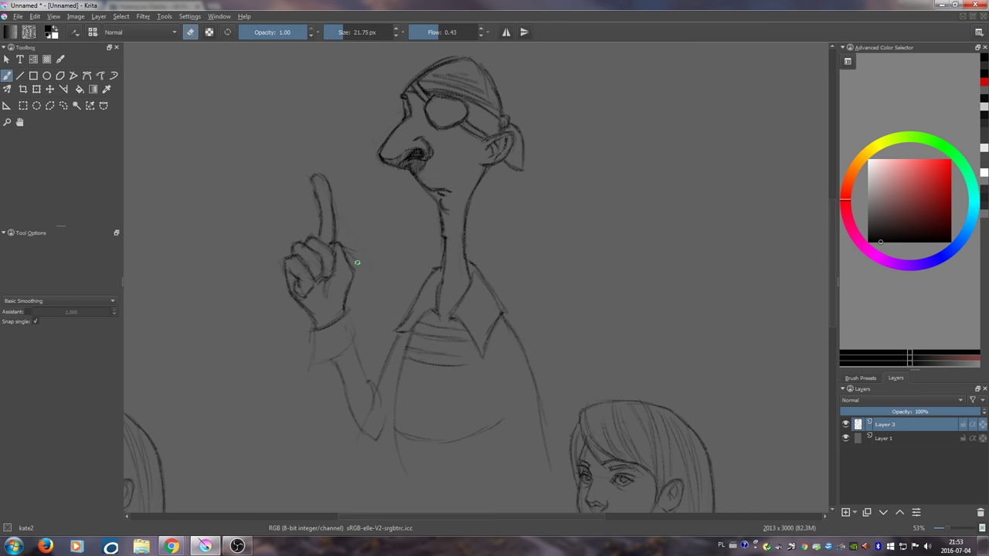
key("bracketleft")
left_click_drag(321, 333, 335, 305)
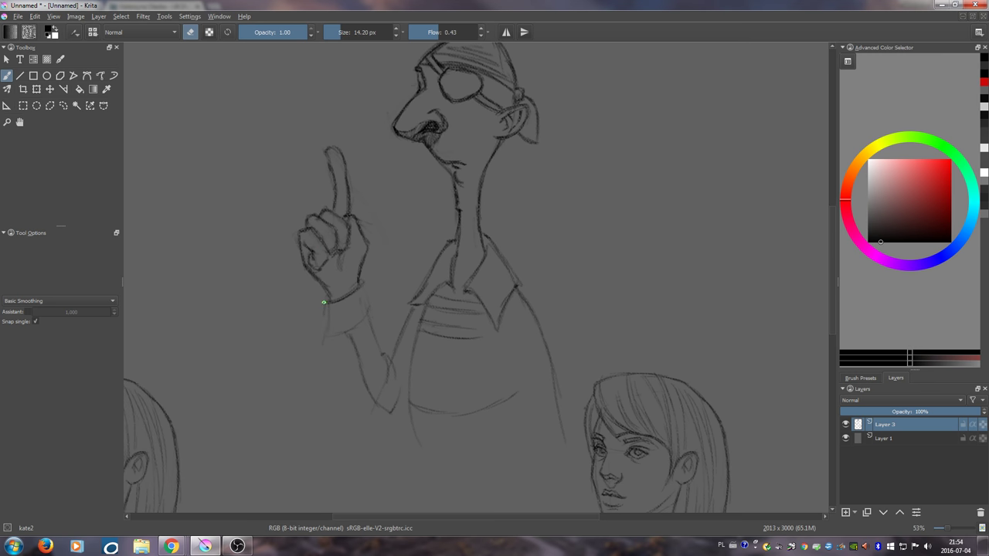
- Outline the sleeve cuff and darken the forearm, elbow and front torso line with the brush at 10.63 px
key("e")
mouse_move(326, 305)
left_mouse_down()
mouse_move(329, 342)
mouse_move(321, 341)
mouse_move(359, 322)
mouse_move(345, 333)
mouse_move(367, 299)
mouse_move(360, 283)
mouse_move(369, 305)
left_mouse_up()
mouse_move(357, 337)
left_mouse_down()
mouse_move(377, 321)
mouse_move(369, 322)
mouse_move(382, 353)
mouse_move(369, 319)
mouse_move(394, 354)
left_mouse_up()
left_click_drag(391, 357, 417, 304)
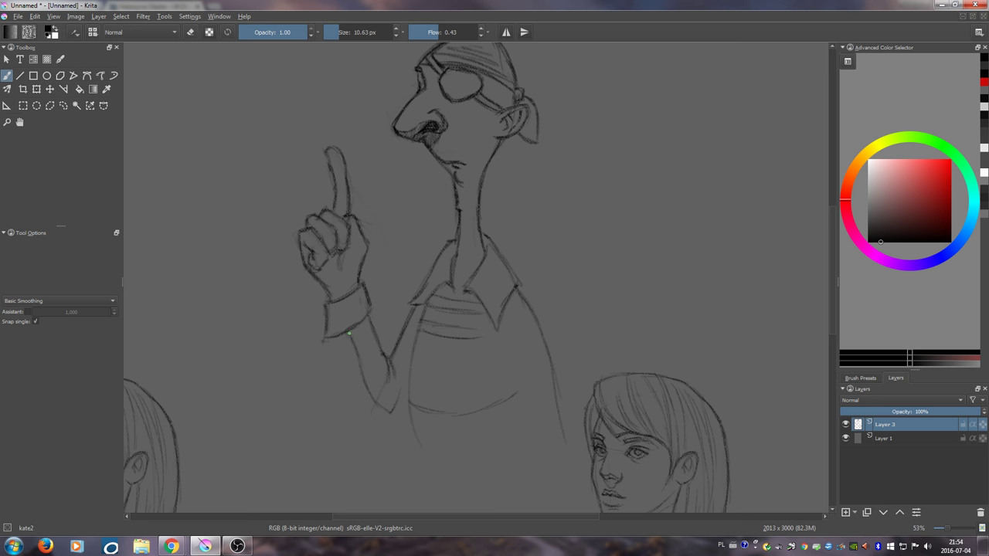
mouse_move(352, 336)
left_mouse_down()
mouse_move(381, 408)
mouse_move(402, 395)
left_mouse_up()
left_click_drag(514, 360, 489, 335)
left_click_drag(392, 309, 384, 372)
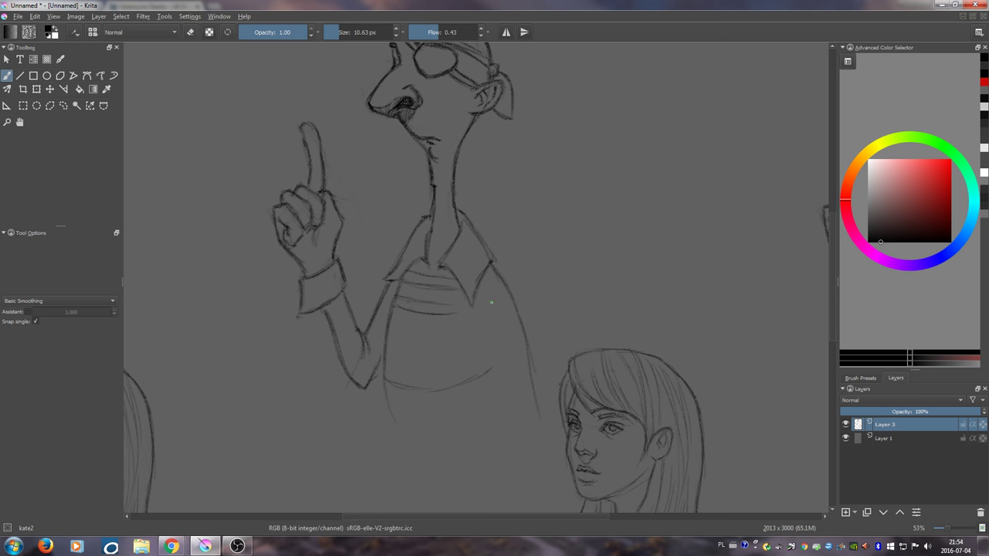
- Erase the figure's back contour below the collar using the Shape_fill brush preset in eraser mode
left_click(873, 377)
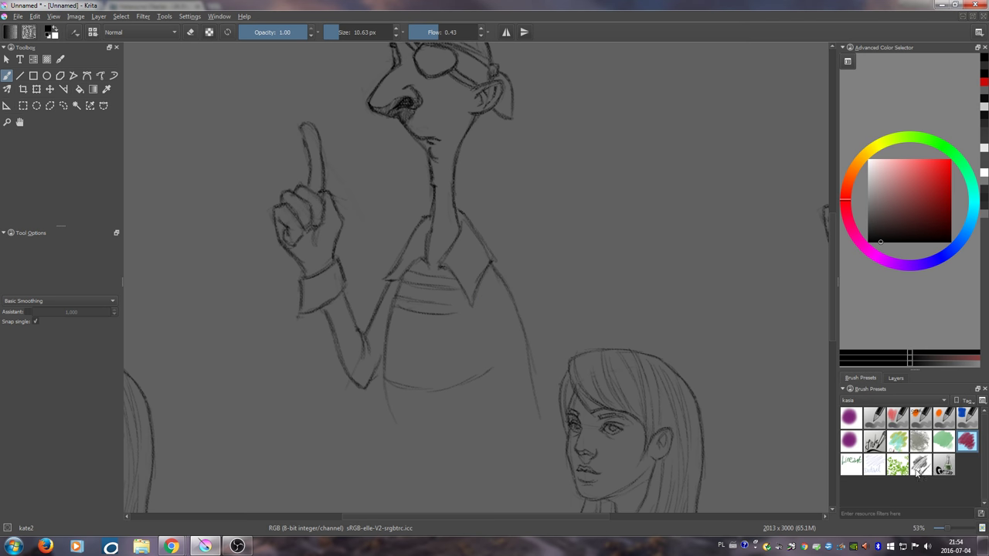
left_click(966, 440)
key("e")
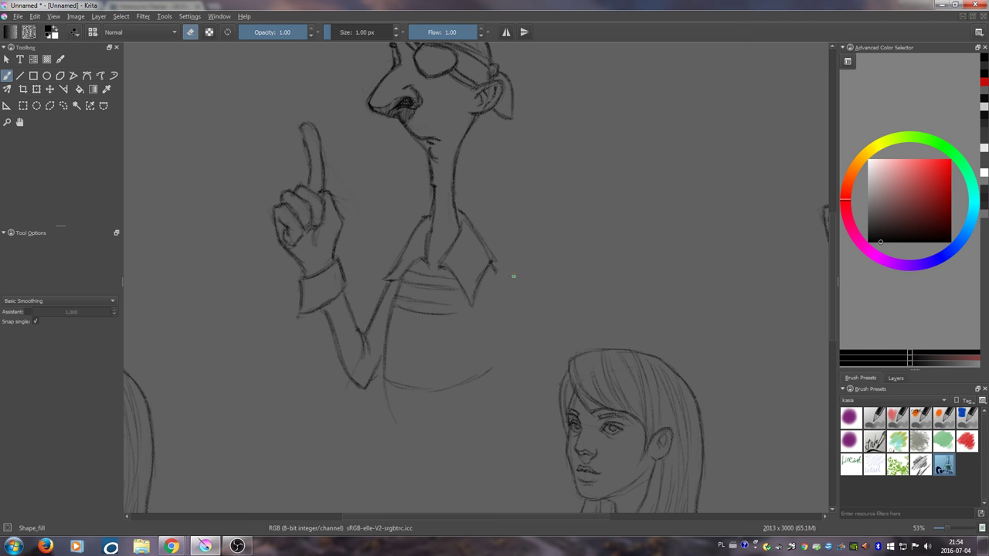
- Erase beside the collar's outer tip using the kate2 brush preset at 44.38 px in eraser mode
left_click(966, 440)
key("e")
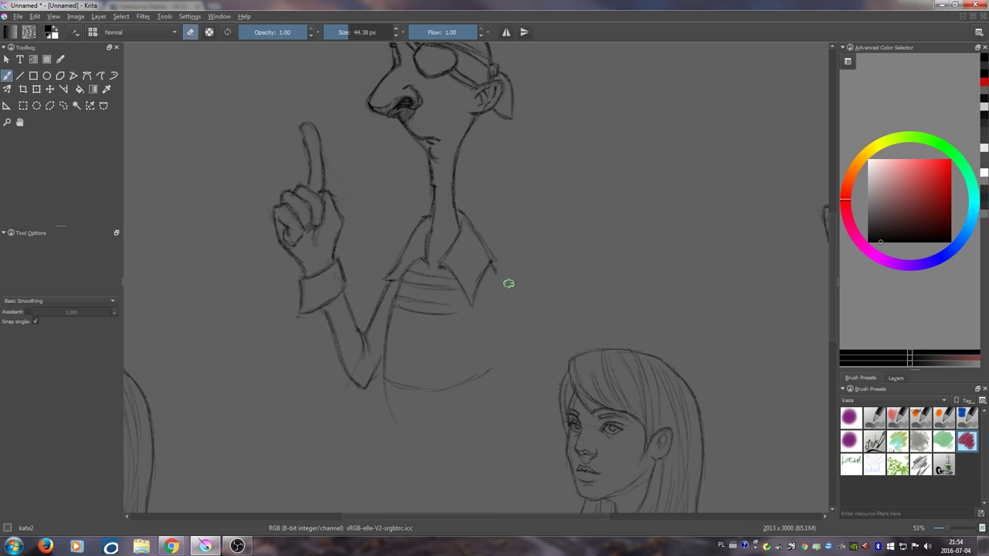
left_click_drag(508, 284, 496, 284)
- Try out the Shape_fill preset with pink, coral and dark red test shapes on the empty canvas beside the pirate
left_click(944, 464)
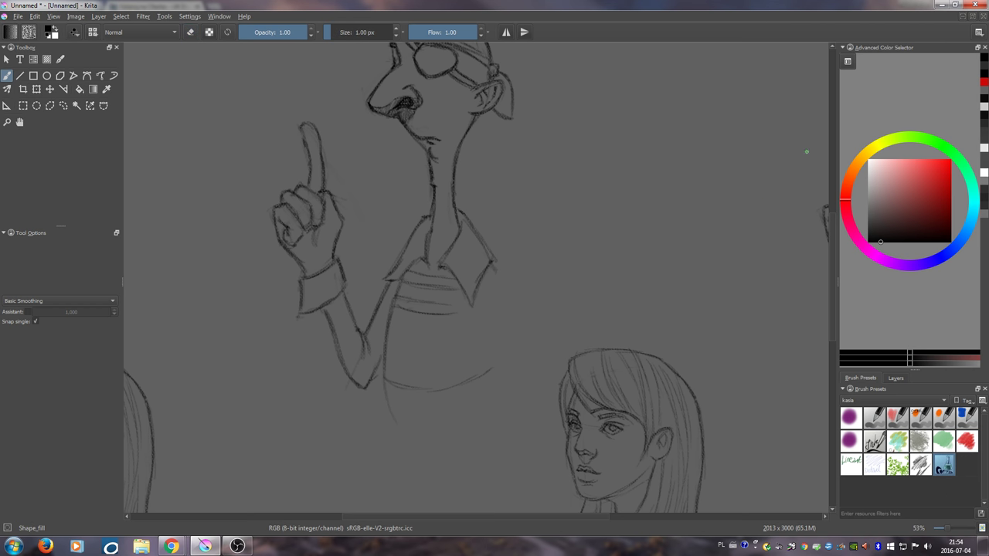
left_click(901, 188)
left_click_drag(641, 231, 657, 232)
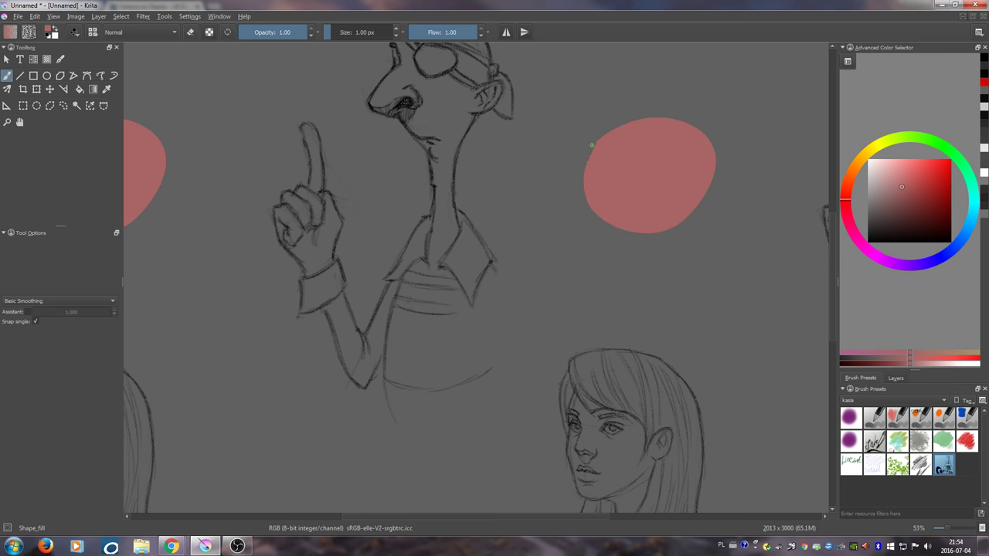
key("w")
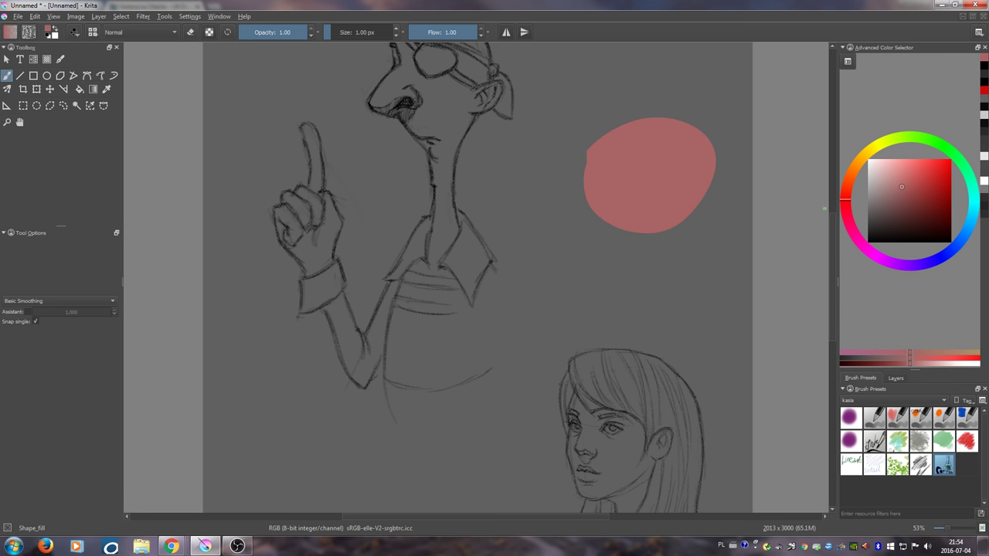
left_click(912, 216)
mouse_move(714, 216)
left_mouse_down()
mouse_move(662, 271)
mouse_move(641, 224)
left_mouse_up()
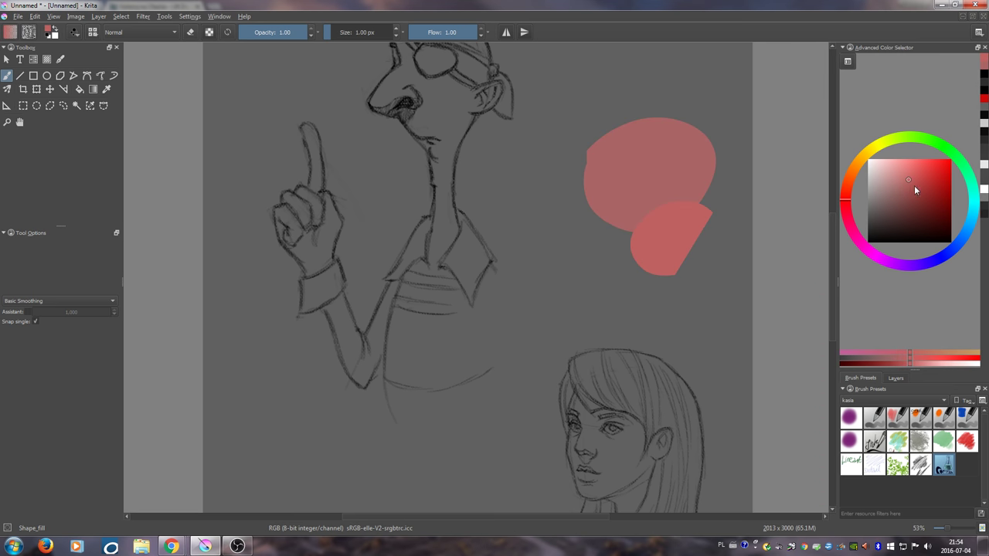
left_click_drag(712, 128, 655, 206)
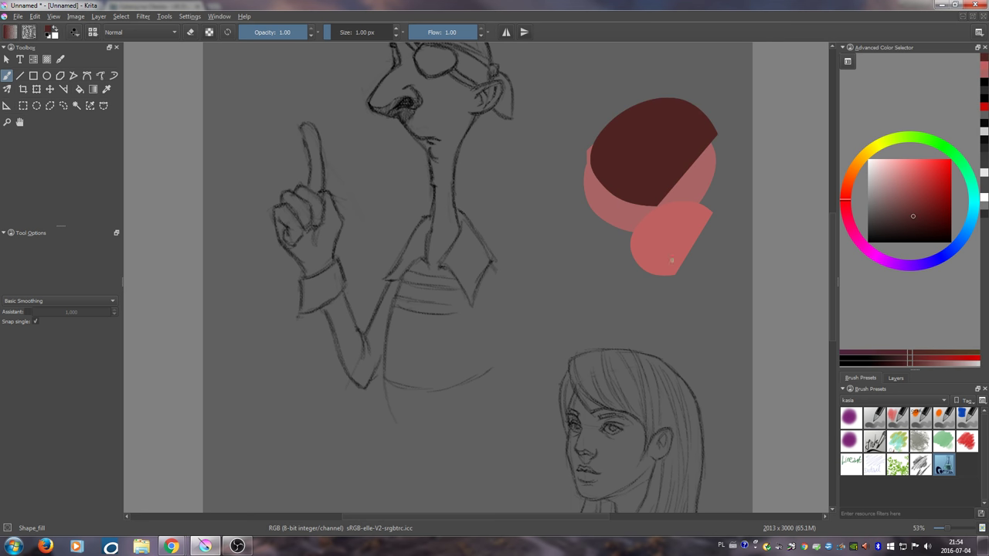
- Undo the three coloured test shapes beside the pirate
key("ctrl")
key("ctrl")
key("ctrl+z")
key("ctrl+z")
key("ctrl+z")
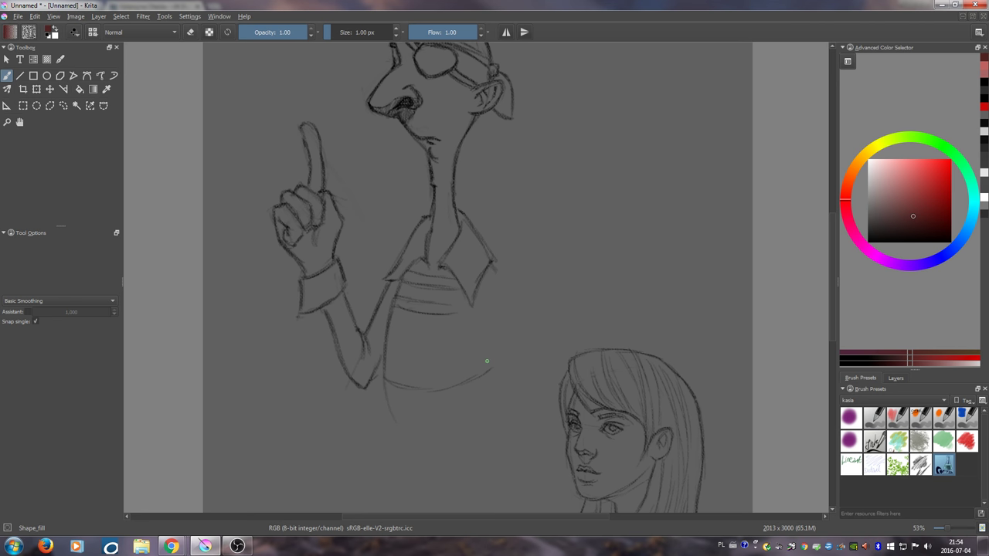
- Fill overlapping dark red test shapes beside the pirate and erase them with Shape_fill in eraser mode
mouse_move(597, 155)
left_mouse_down()
mouse_move(675, 123)
mouse_move(610, 117)
left_mouse_up()
left_click_drag(648, 207, 678, 205)
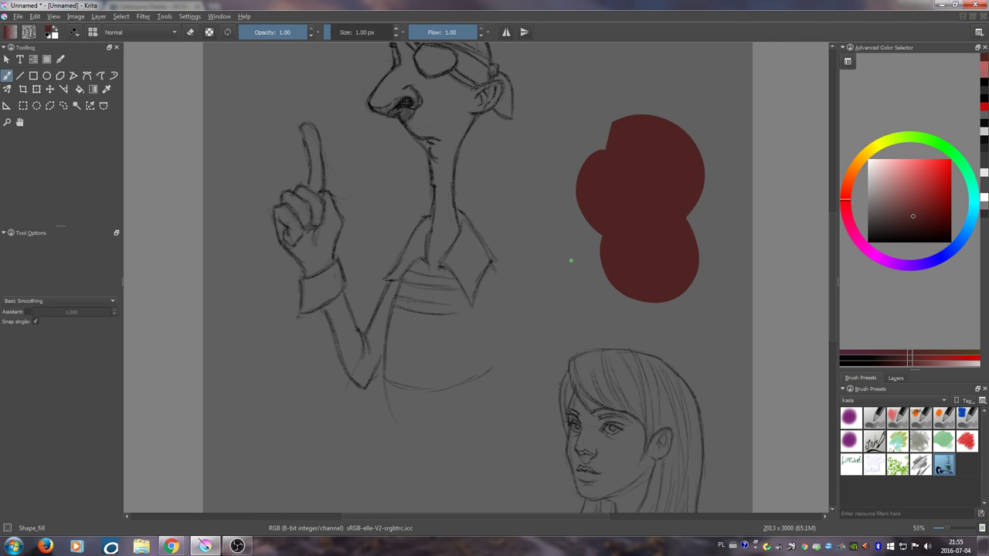
key("e")
mouse_move(613, 105)
left_mouse_down()
mouse_move(624, 309)
mouse_move(546, 99)
left_mouse_up()
left_click_drag(663, 249, 512, 326)
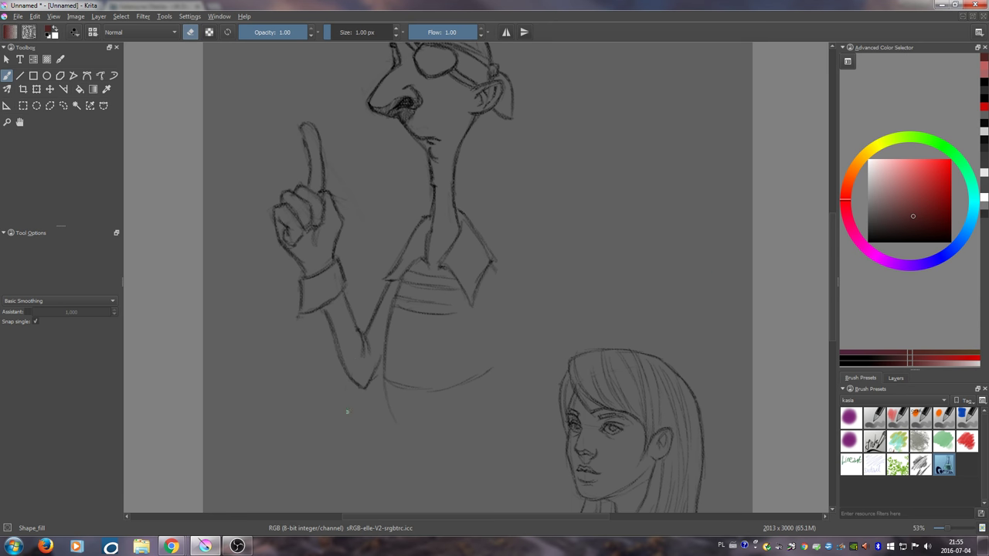
- Sketch the shirt's neckline between the collar points in black with the kate2 preset at 9.13 px
scroll(403, 397, "up", 5)
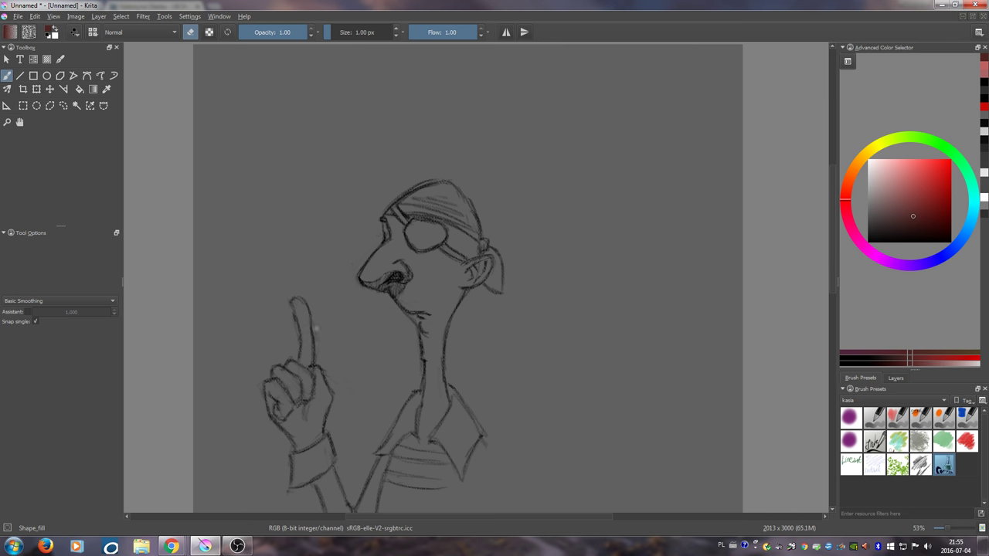
scroll(347, 386, "down", 2)
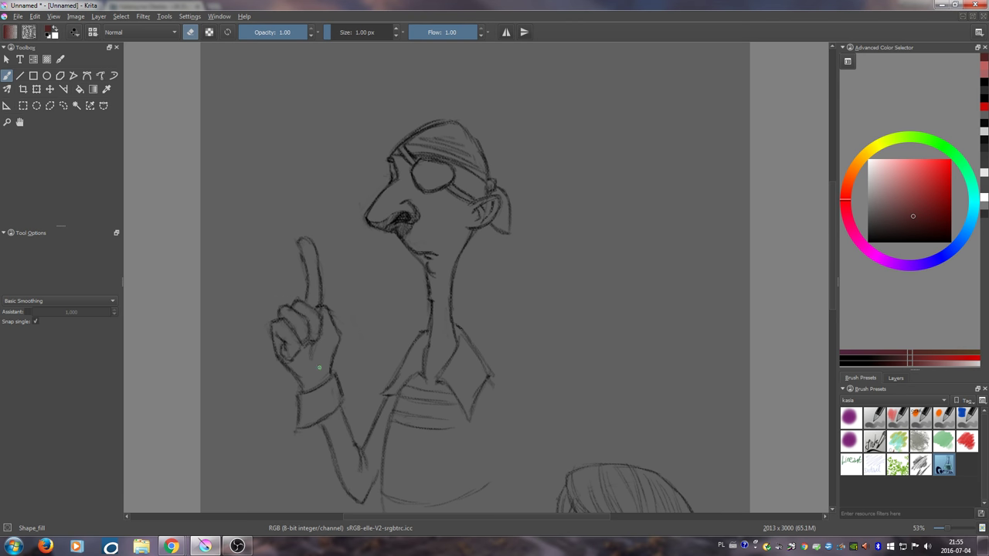
left_click_drag(388, 381, 412, 282)
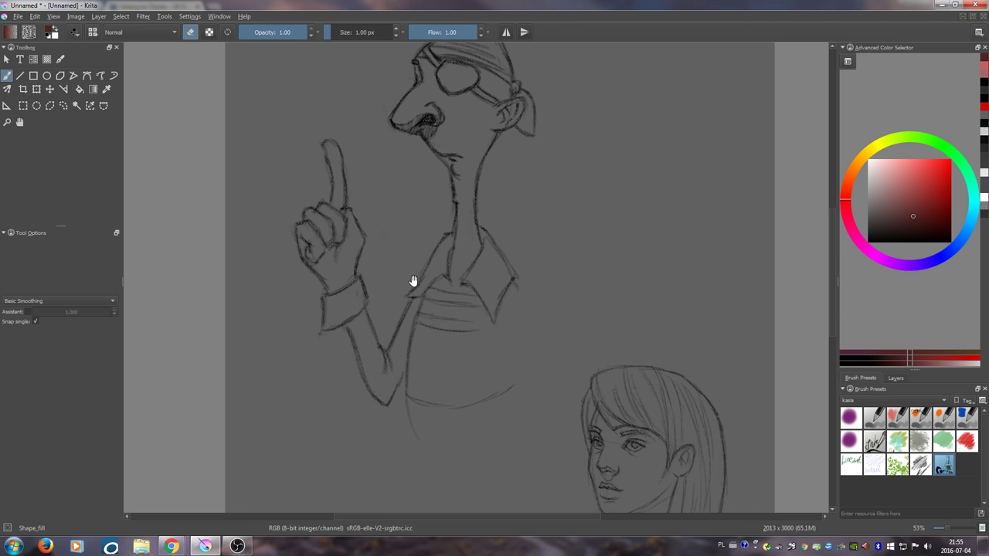
left_click(967, 441)
left_click_drag(494, 289, 484, 289, "shift")
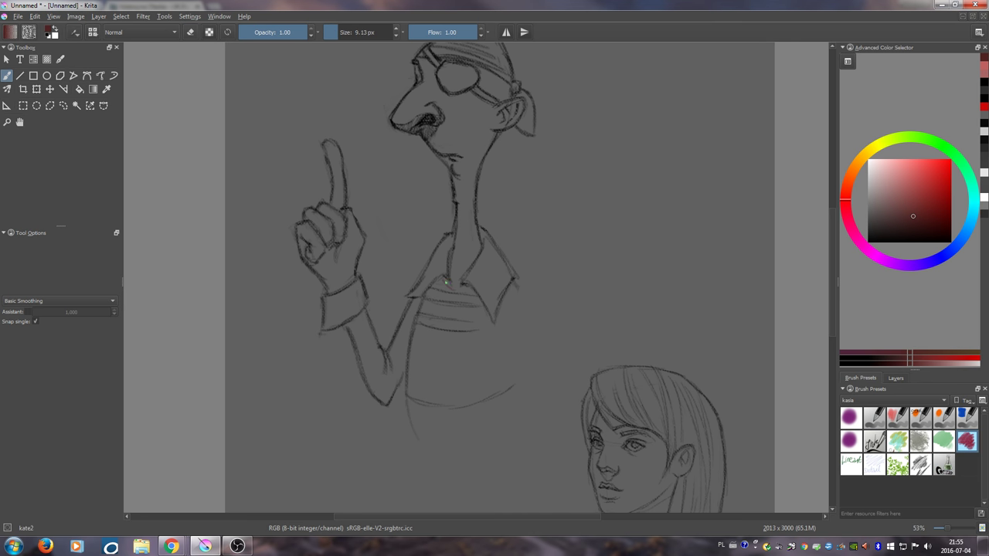
left_click_drag(950, 241, 953, 257)
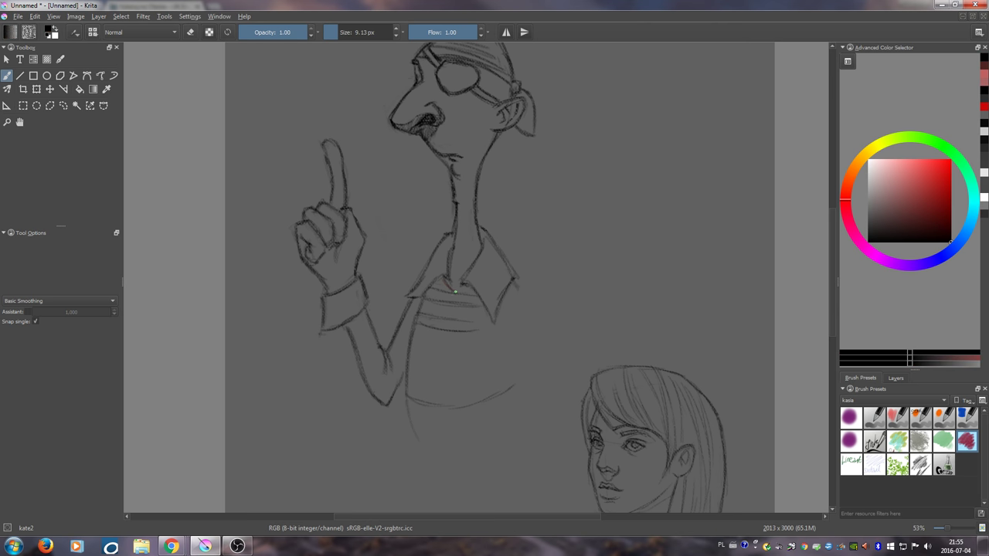
mouse_move(442, 281)
left_mouse_down()
mouse_move(456, 295)
mouse_move(468, 288)
mouse_move(457, 296)
mouse_move(503, 340)
left_mouse_up()
- Outline the pirate's lowered arm from the collar's outer tip down along the torso
scroll(510, 287, "down", 1)
left_click_drag(519, 277, 555, 382)
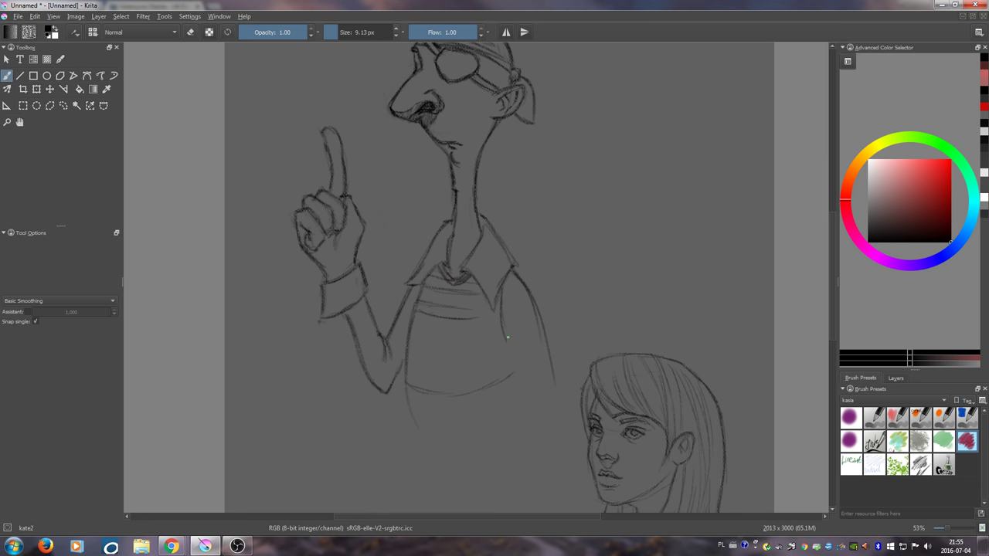
left_click_drag(508, 337, 524, 372)
key("ctrl+z")
left_click_drag(524, 376, 537, 456)
left_click_drag(553, 383, 563, 456)
- Draw curved stripes across the shirt down to its hem at 11.48 px, with the canvas rotated for the strokes
key("bracketright")
left_click_drag(407, 383, 444, 393)
mouse_move(490, 386)
left_mouse_down()
mouse_move(519, 369)
mouse_move(456, 391)
mouse_move(525, 325)
left_mouse_up()
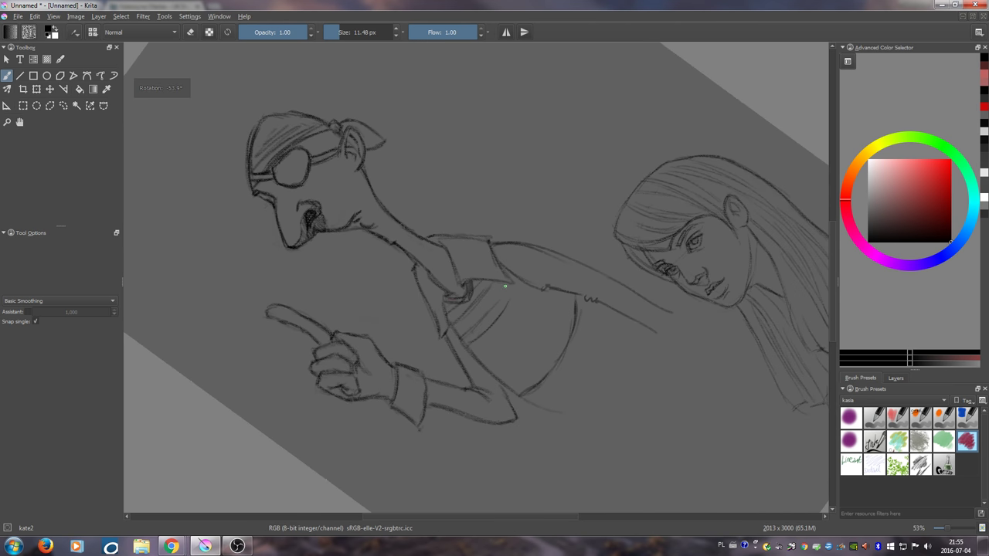
mouse_move(506, 283)
left_mouse_down()
mouse_move(496, 308)
mouse_move(518, 280)
mouse_move(485, 335)
left_mouse_up()
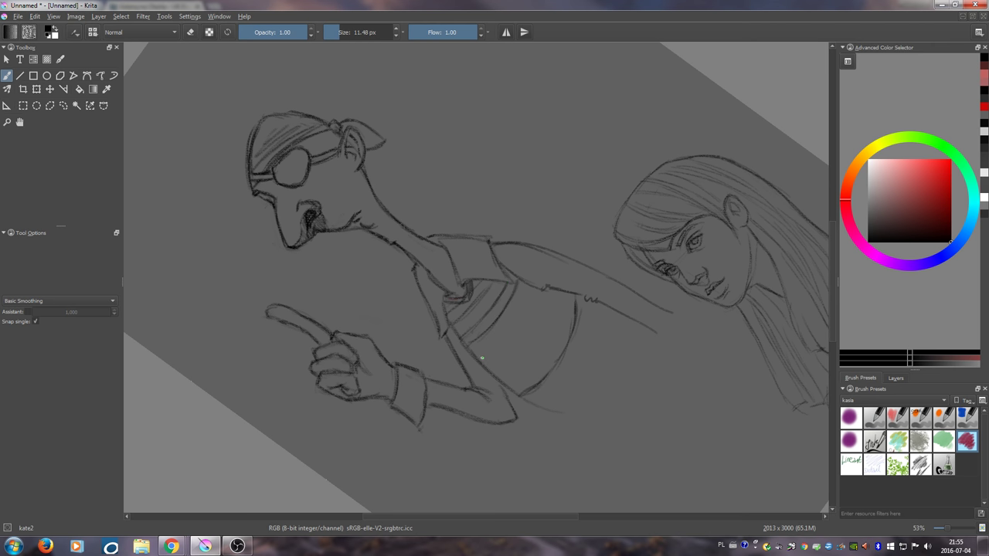
mouse_move(530, 287)
left_mouse_down()
mouse_move(511, 327)
mouse_move(478, 358)
left_mouse_up()
left_click_drag(519, 315, 496, 345)
mouse_move(539, 293)
left_mouse_down()
mouse_move(495, 359)
mouse_move(514, 341)
left_mouse_up()
left_click_drag(502, 376, 535, 336)
left_click_drag(551, 290, 505, 374)
mouse_move(561, 292)
left_mouse_down()
mouse_move(529, 374)
mouse_move(510, 383)
left_mouse_up()
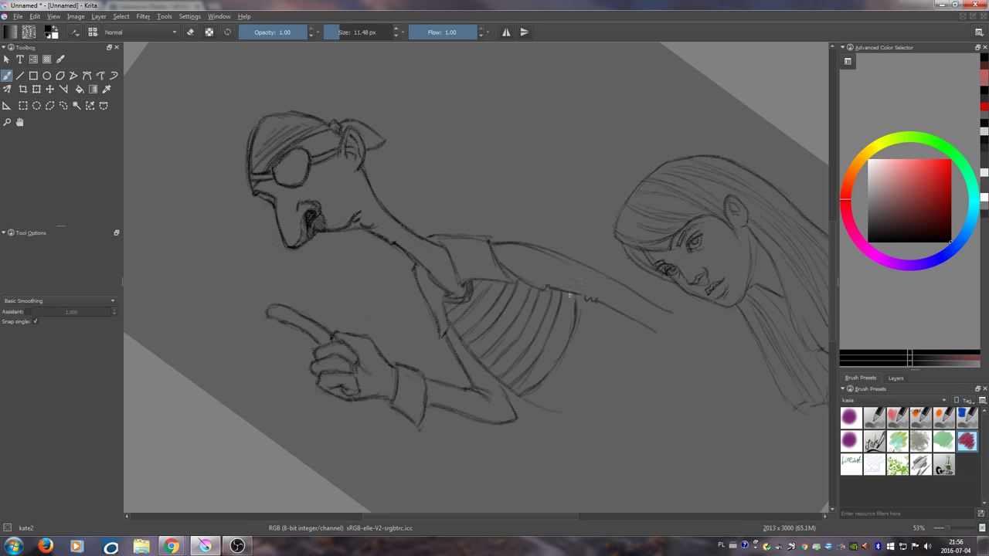
mouse_move(572, 293)
left_mouse_down()
mouse_move(547, 371)
mouse_move(521, 393)
left_mouse_up()
key("5")
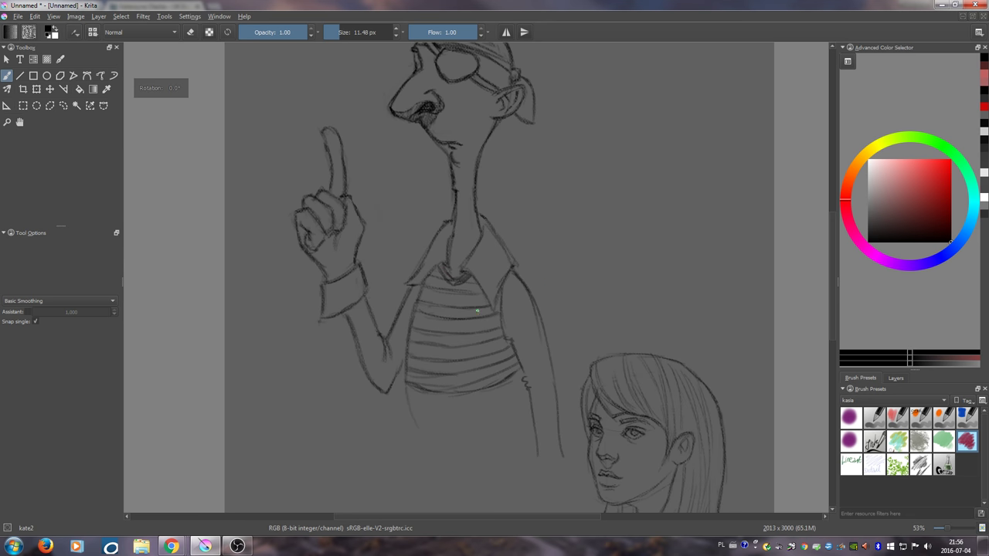
- Darken the shirt's neckline and the collar edge nearest the raised arm, and reduce the brush size to 9.14 px
mouse_move(451, 286)
left_mouse_down()
mouse_move(446, 269)
mouse_move(467, 273)
left_mouse_up()
mouse_move(441, 231)
left_mouse_down()
mouse_move(413, 285)
mouse_move(445, 264)
mouse_move(448, 238)
mouse_move(448, 263)
left_mouse_up()
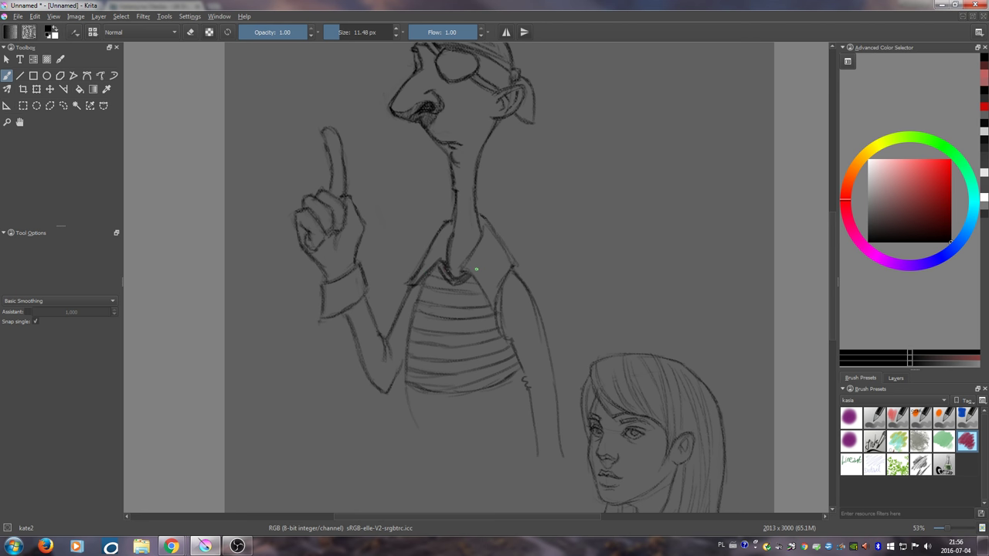
mouse_move(420, 204)
left_mouse_down()
mouse_move(421, 289)
mouse_move(431, 295)
left_mouse_up()
left_click(338, 31)
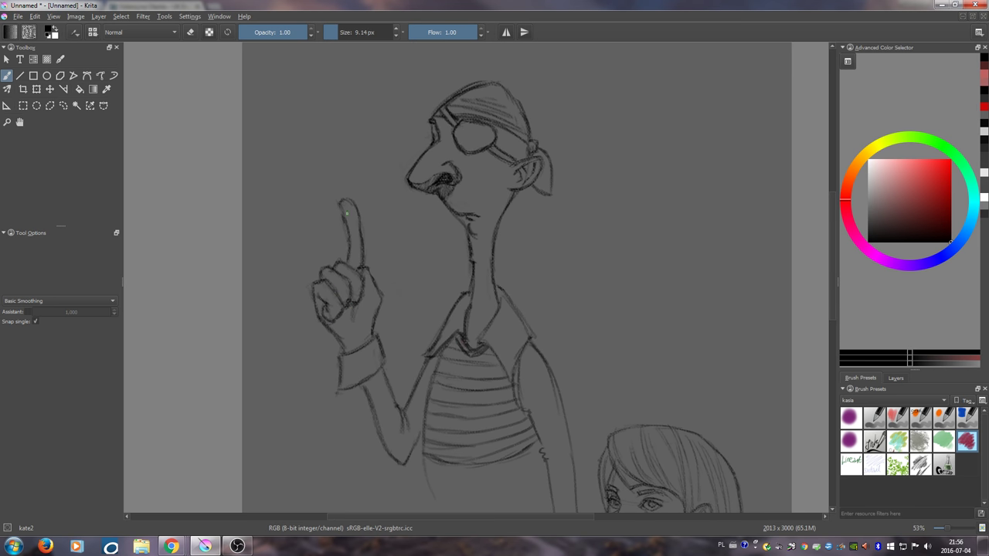
- Add a new paint layer between the sketch layer and the grey background layer
scroll(475, 300, "down", 4)
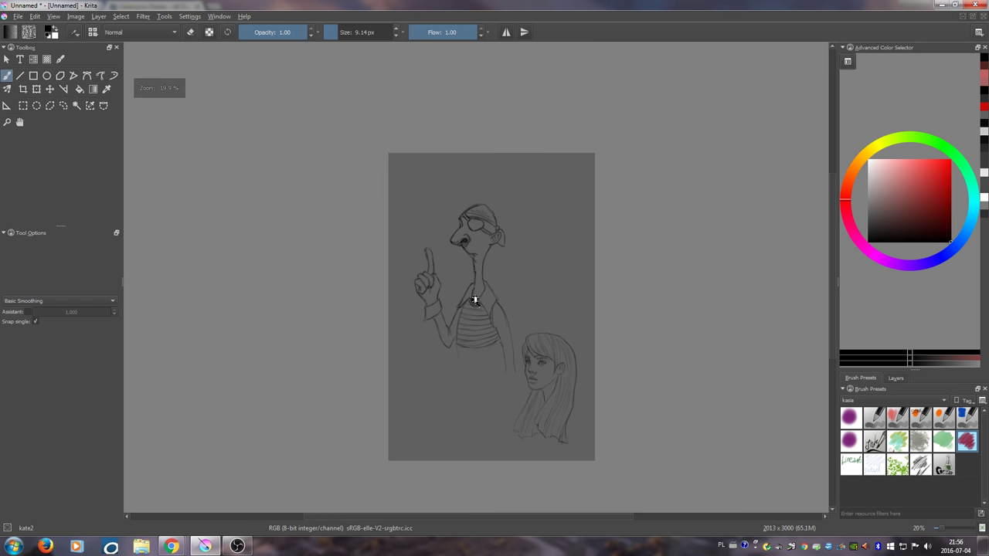
scroll(486, 376, "up", 3)
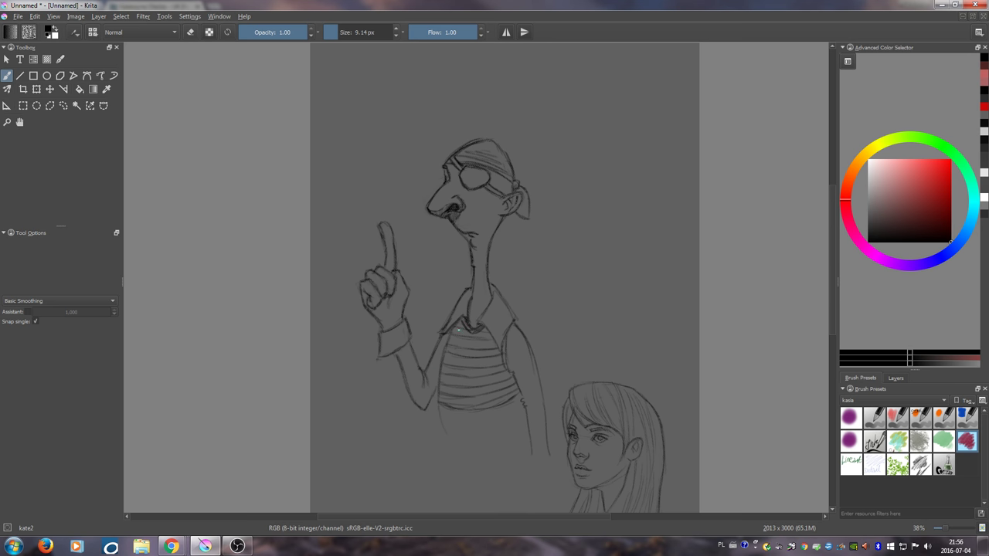
scroll(473, 342, "up", 2)
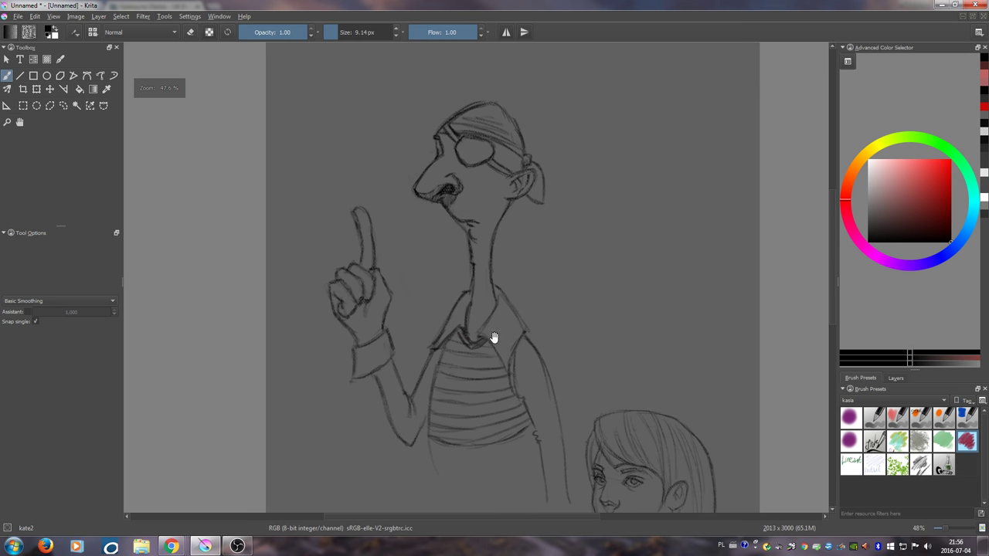
left_click(894, 378)
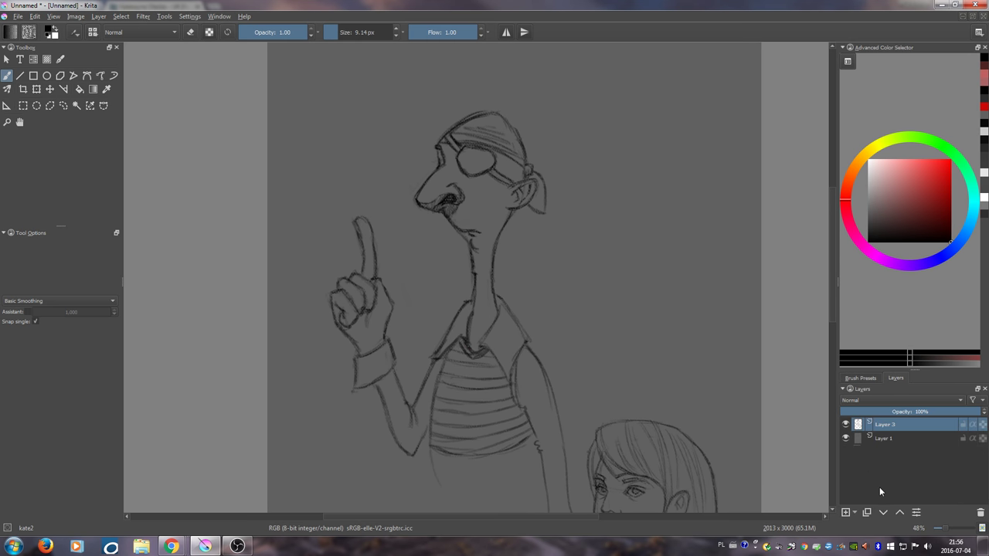
key("Insert")
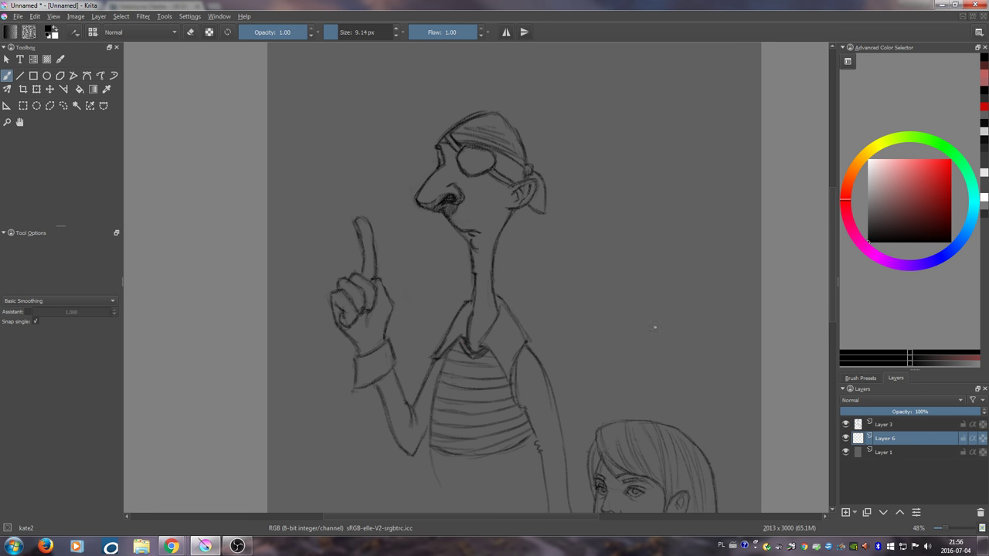
- Pick a muted orange-pink skin tone and fill the area around the pirate's eye with the Shape_fill preset
left_click(895, 197)
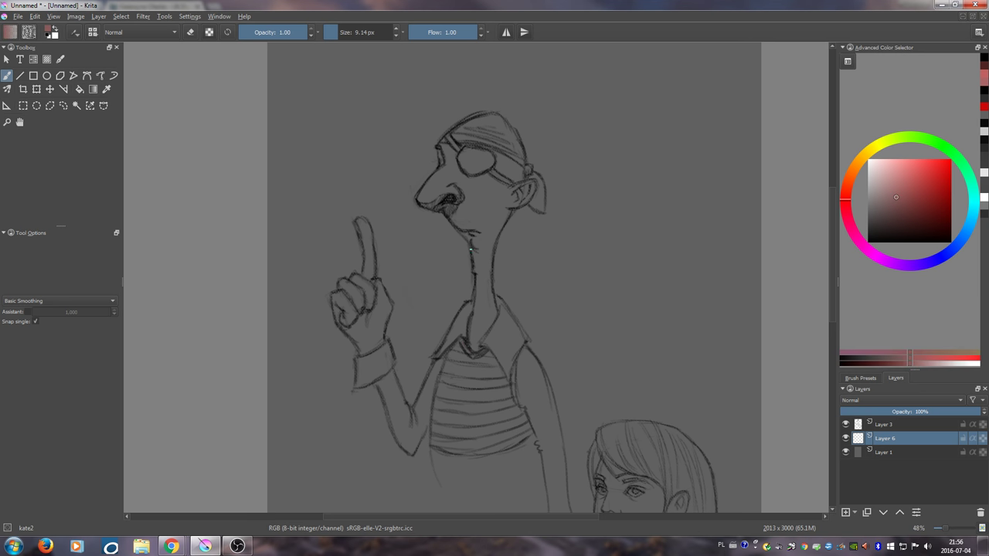
mouse_move(893, 191)
left_mouse_down()
mouse_move(888, 169)
mouse_move(845, 183)
left_mouse_up()
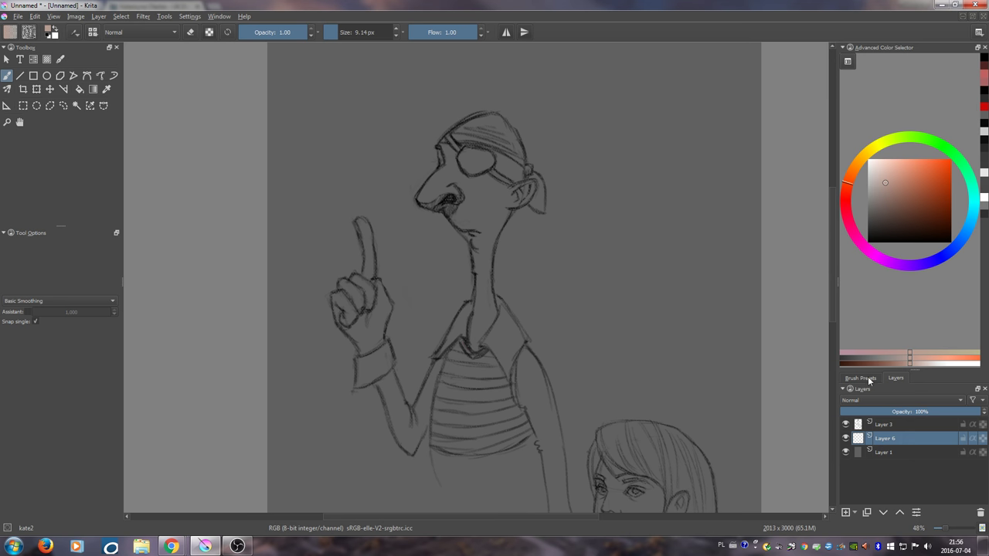
left_click(865, 379)
left_click(944, 466)
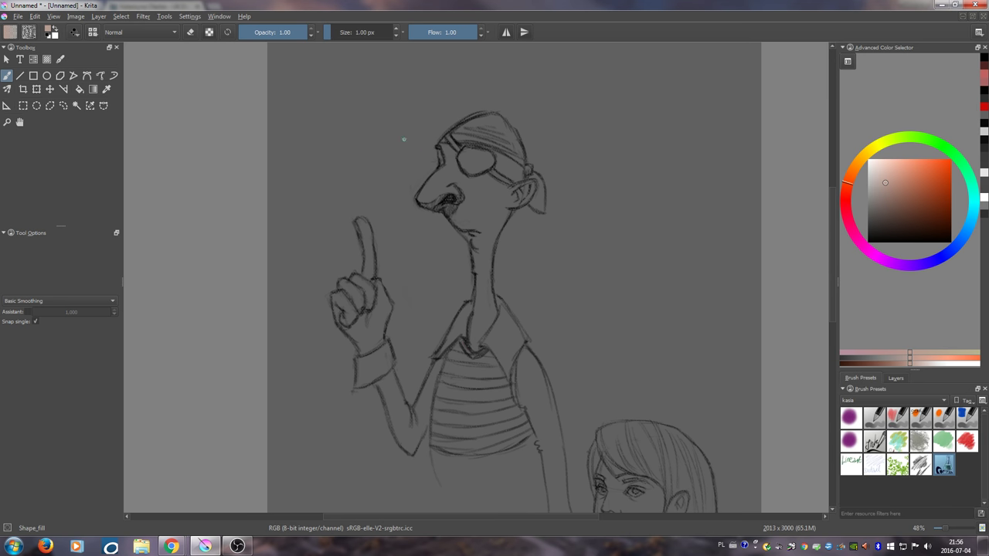
left_click_drag(439, 145, 451, 175)
- Adjust the skin tone slightly and fill the pirate's face, nose, ear and neck with it
left_click(882, 184)
left_click(882, 192)
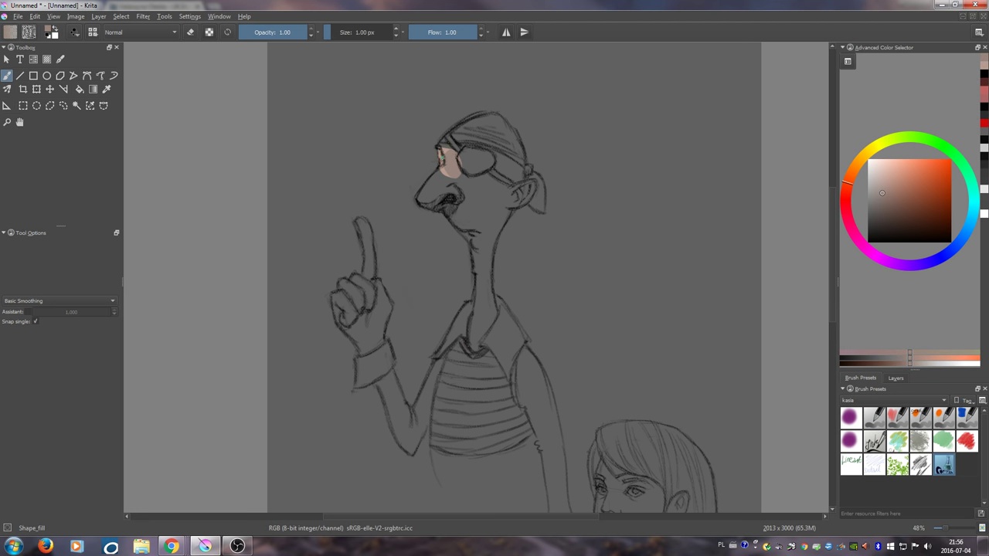
left_click(884, 185)
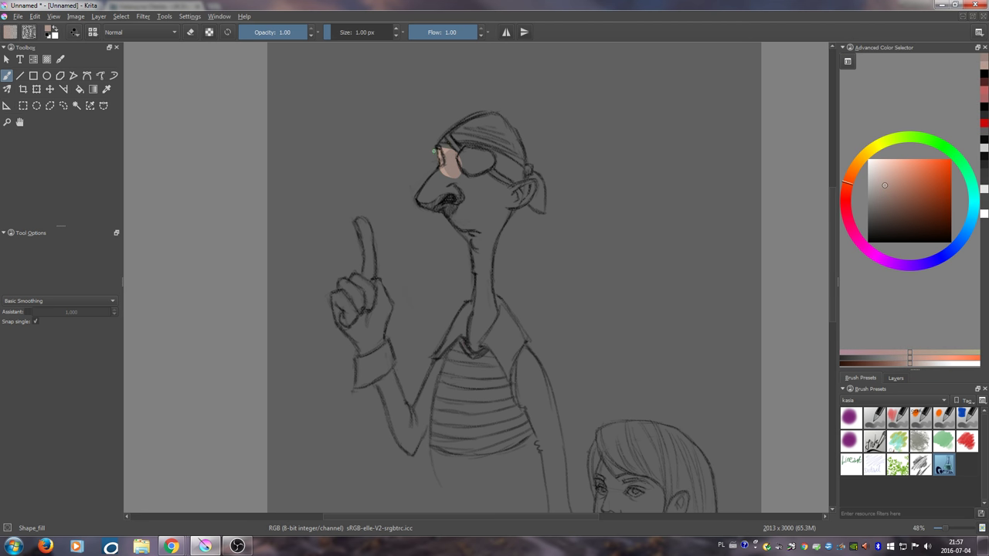
mouse_move(441, 153)
left_mouse_down()
mouse_move(418, 196)
mouse_move(438, 211)
mouse_move(499, 168)
mouse_move(491, 161)
left_mouse_up()
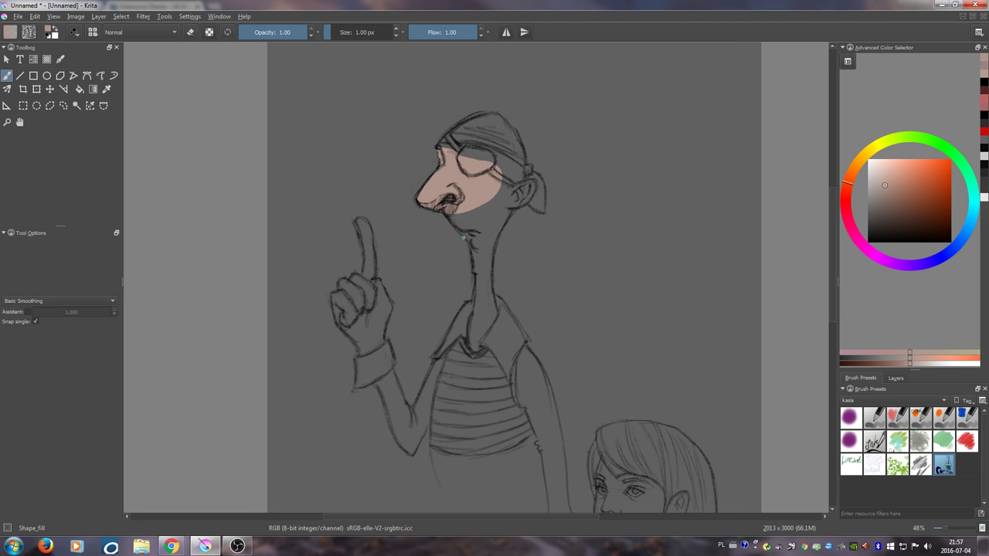
mouse_move(463, 237)
left_mouse_down()
mouse_move(490, 224)
mouse_move(510, 169)
mouse_move(457, 145)
mouse_move(486, 150)
mouse_move(496, 206)
left_mouse_up()
mouse_move(507, 157)
left_mouse_down()
mouse_move(523, 183)
mouse_move(486, 204)
mouse_move(528, 183)
mouse_move(524, 204)
mouse_move(490, 203)
mouse_move(494, 218)
mouse_move(513, 207)
mouse_move(483, 251)
mouse_move(485, 219)
mouse_move(465, 242)
mouse_move(476, 351)
mouse_move(496, 317)
mouse_move(503, 253)
left_mouse_up()
mouse_move(500, 296)
left_mouse_down()
mouse_move(517, 267)
mouse_move(513, 251)
mouse_move(506, 286)
left_mouse_up()
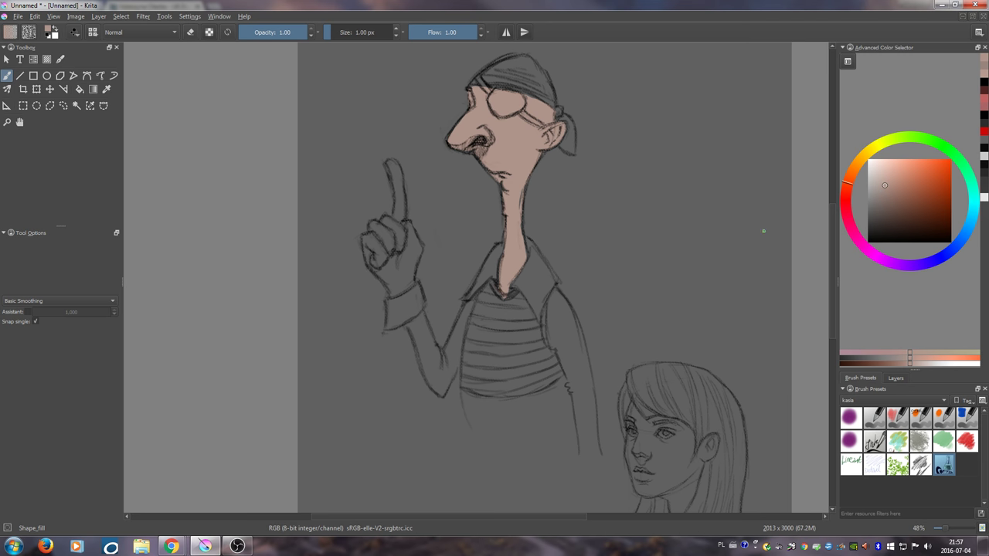
- Pick a muted blue and fill the pirate's headscarf and its hanging knot with it
left_click_drag(607, 230, 610, 303)
left_click(872, 185)
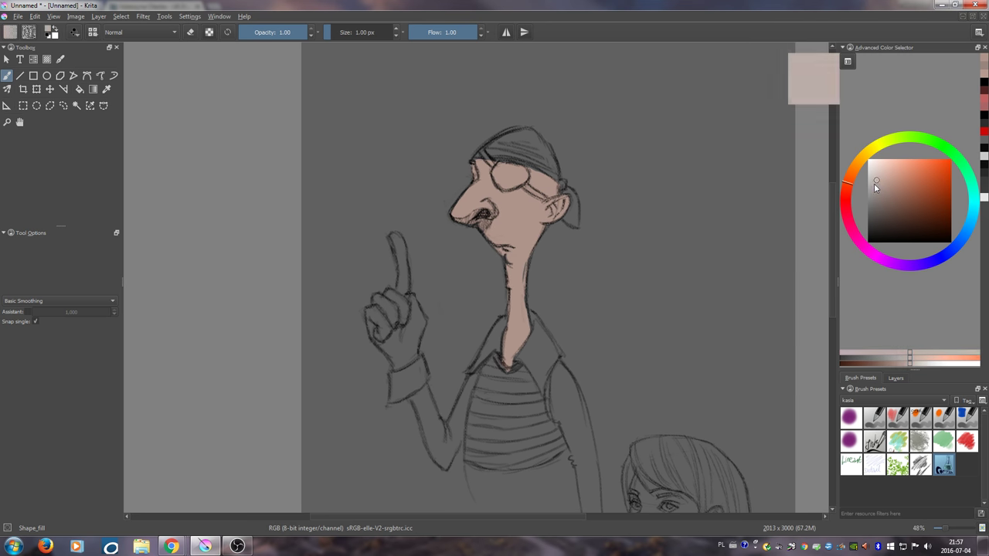
left_click(971, 223)
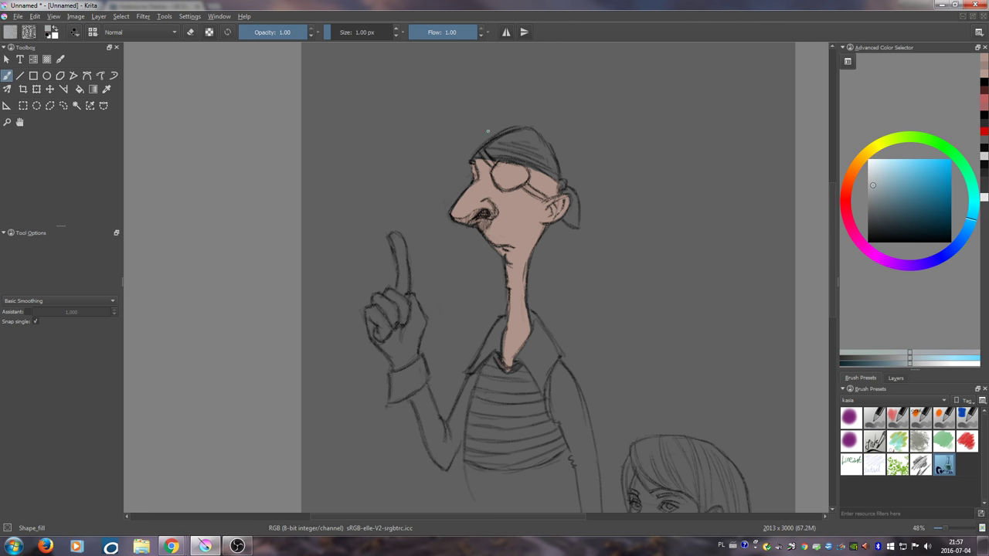
mouse_move(509, 130)
left_mouse_down()
mouse_move(473, 161)
mouse_move(531, 159)
mouse_move(488, 149)
mouse_move(540, 133)
mouse_move(539, 162)
mouse_move(553, 164)
mouse_move(558, 178)
mouse_move(545, 171)
mouse_move(567, 187)
mouse_move(575, 225)
mouse_move(562, 193)
left_mouse_up()
key("ctrl+z")
left_click(890, 194)
left_click_drag(490, 197, 521, 195)
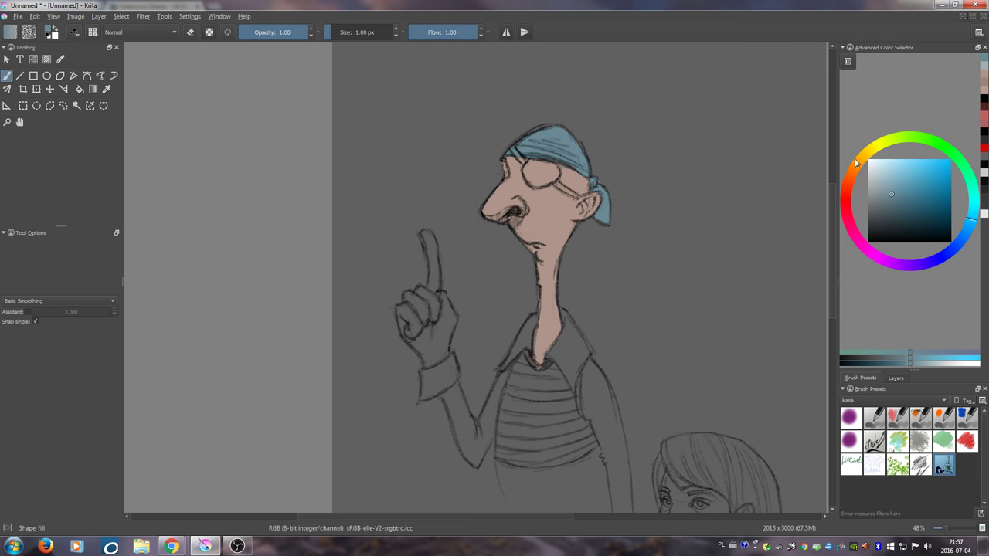
- Pick a near-black blue and fill the pirate's eye patch and its strap
left_click(872, 231)
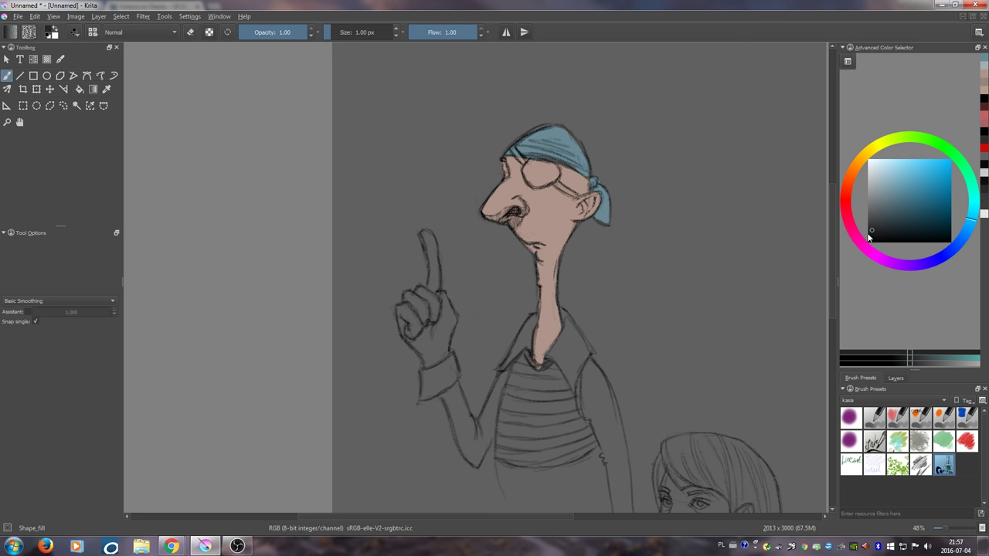
left_click(878, 228)
mouse_move(523, 159)
left_mouse_down()
mouse_move(509, 144)
mouse_move(533, 186)
mouse_move(553, 165)
mouse_move(531, 161)
mouse_move(553, 162)
mouse_move(548, 182)
mouse_move(526, 181)
mouse_move(546, 186)
mouse_move(556, 164)
mouse_move(545, 184)
mouse_move(579, 198)
left_mouse_up()
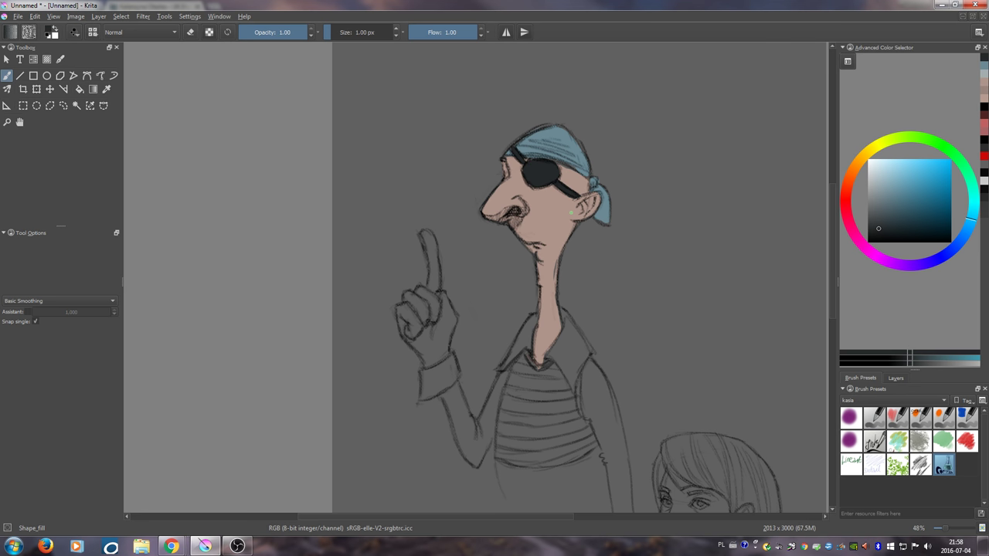
left_click_drag(567, 254, 624, 225)
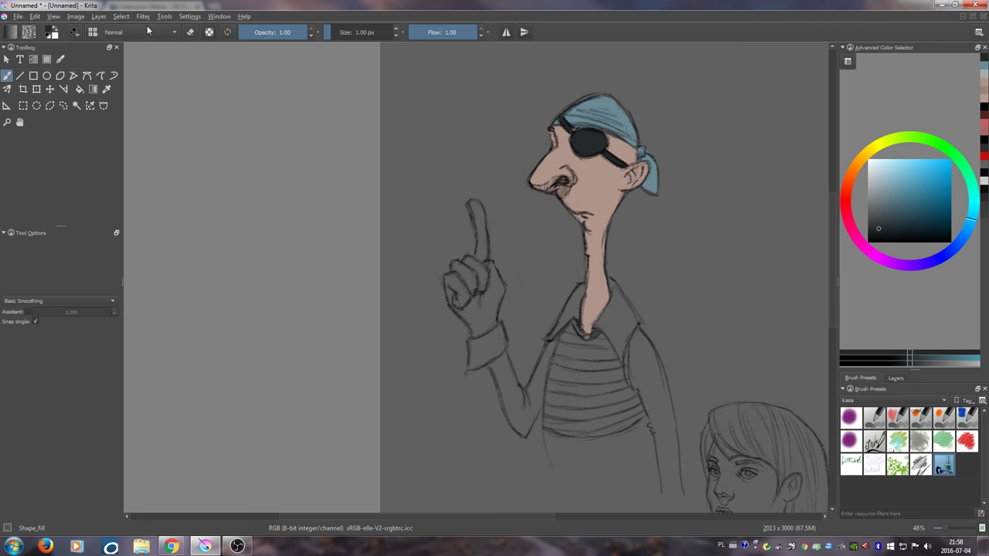
- Examine the brush settings of the Shape_fill and kate2 presets, including kate2's brush tip, blending mode, opacity and flow options
left_click(75, 34)
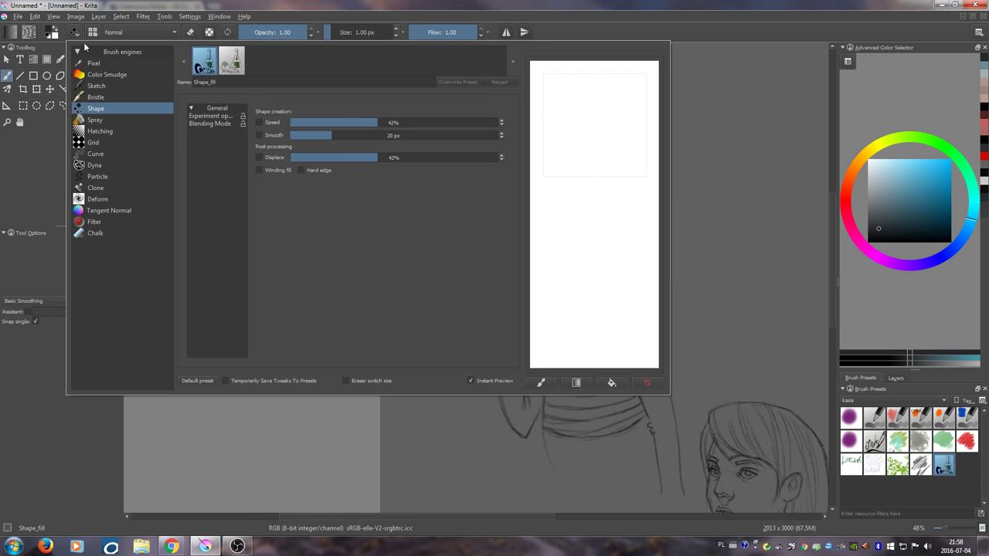
left_click(731, 158)
left_click(967, 445)
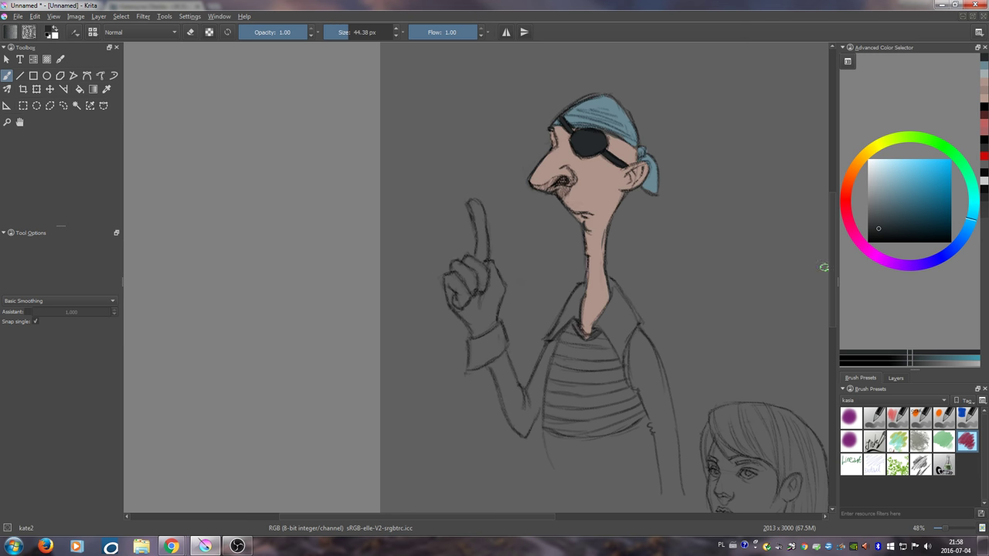
left_click(77, 35)
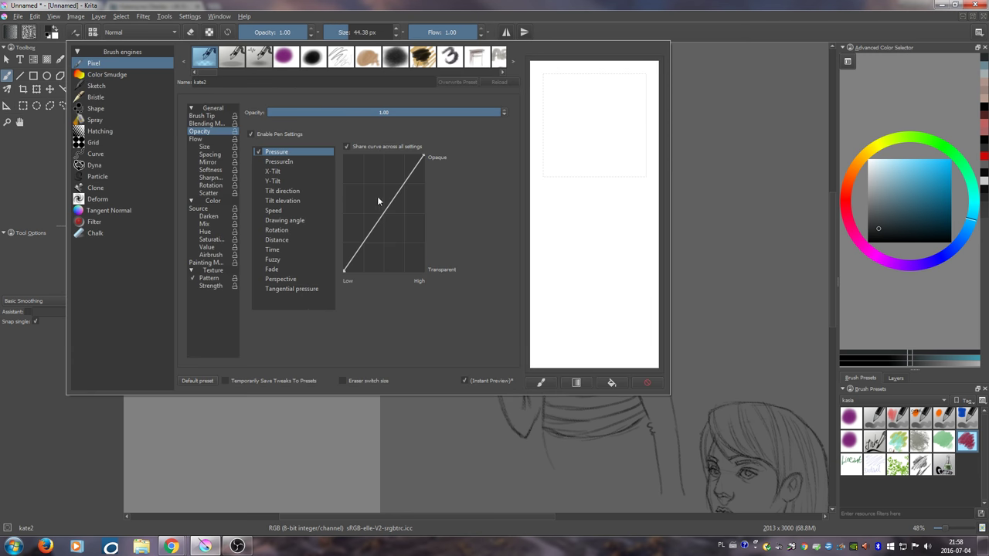
left_click(201, 117)
left_click(205, 125)
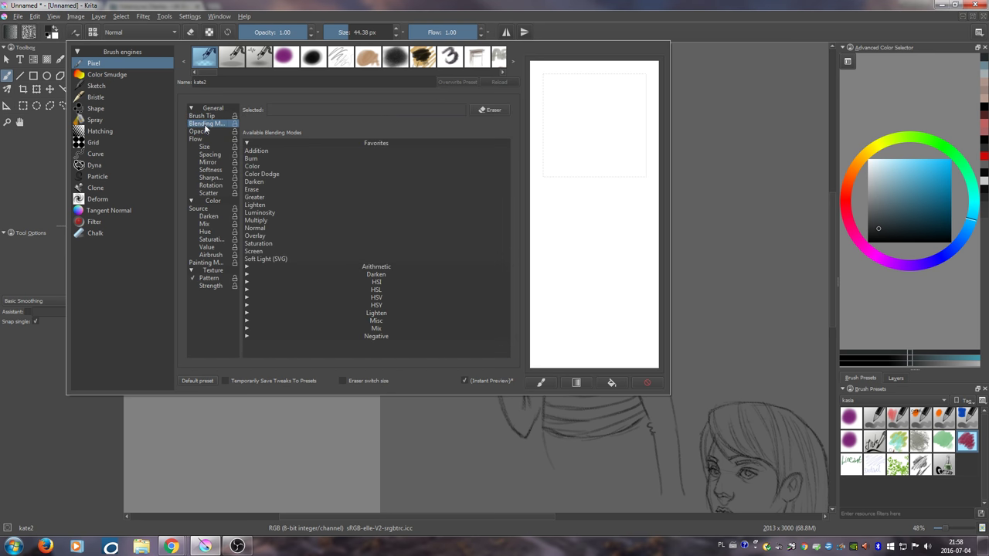
left_click(207, 132)
left_click(204, 139)
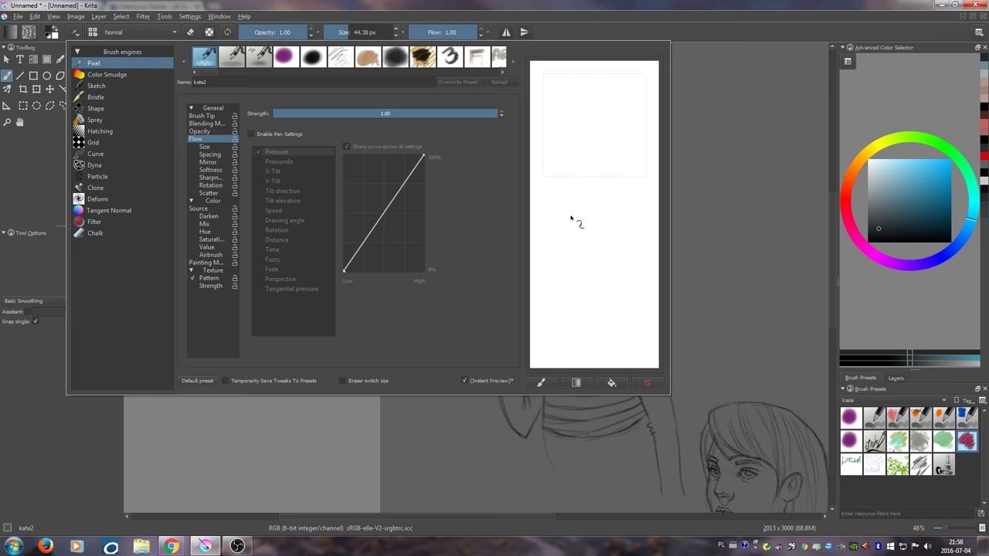
left_click(697, 174)
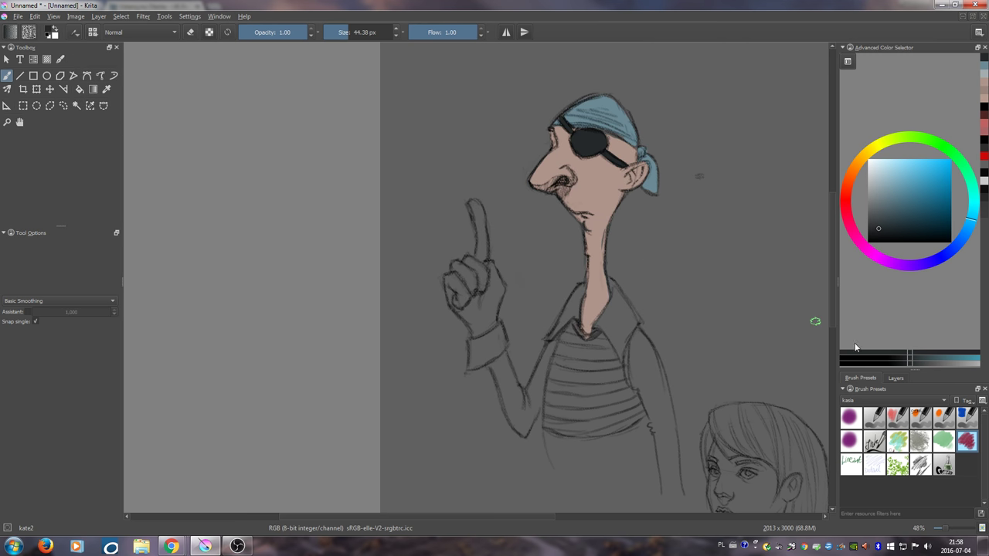
- Sample the pirate's skin tone and fill his raised hand and pointing finger with the Shape_fill preset
left_click(943, 463)
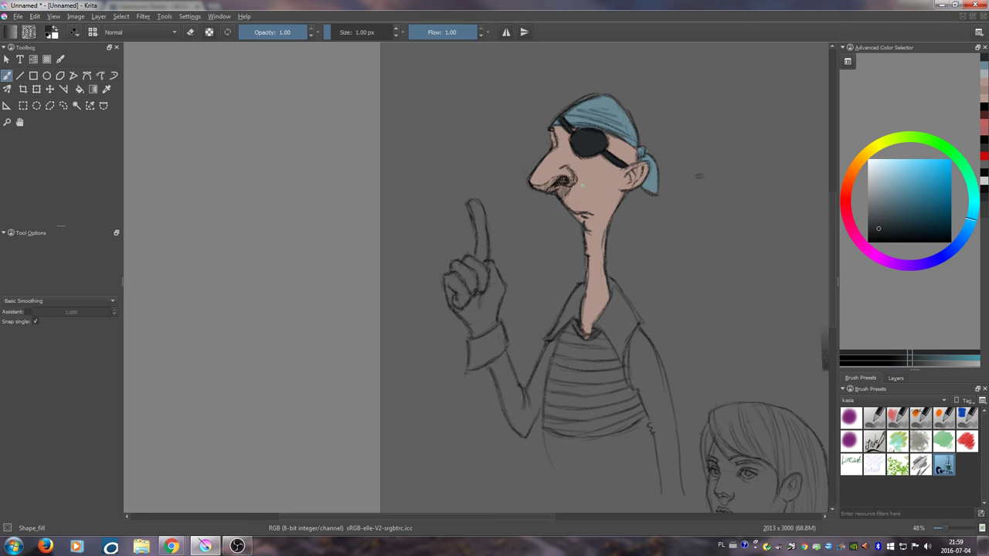
left_click(608, 216, "ctrl")
mouse_move(468, 197)
left_mouse_down()
mouse_move(475, 262)
mouse_move(488, 236)
mouse_move(486, 226)
mouse_move(473, 275)
mouse_move(475, 262)
mouse_move(487, 287)
mouse_move(492, 264)
mouse_move(503, 296)
mouse_move(491, 325)
mouse_move(475, 325)
mouse_move(458, 265)
left_mouse_up()
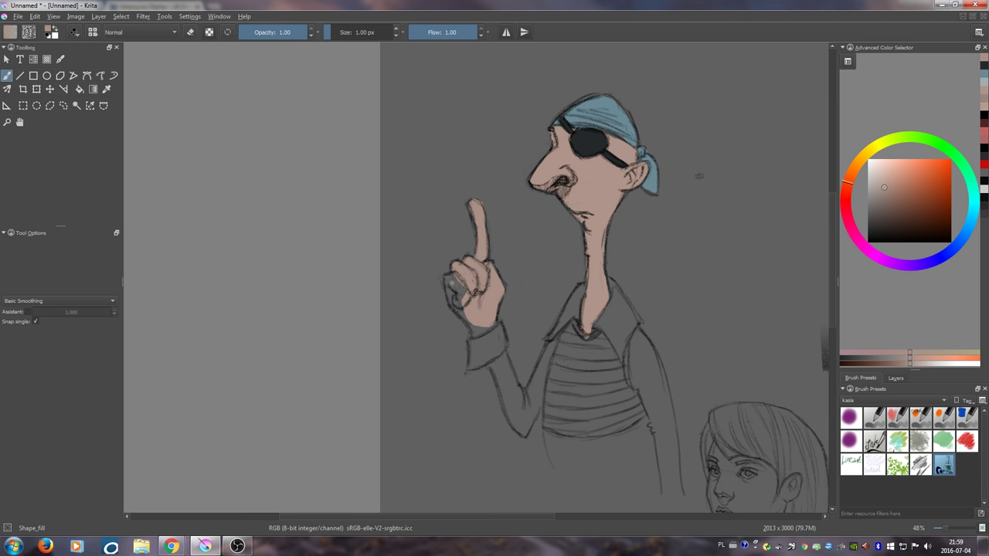
mouse_move(452, 272)
left_mouse_down()
mouse_move(475, 295)
mouse_move(492, 327)
left_mouse_up()
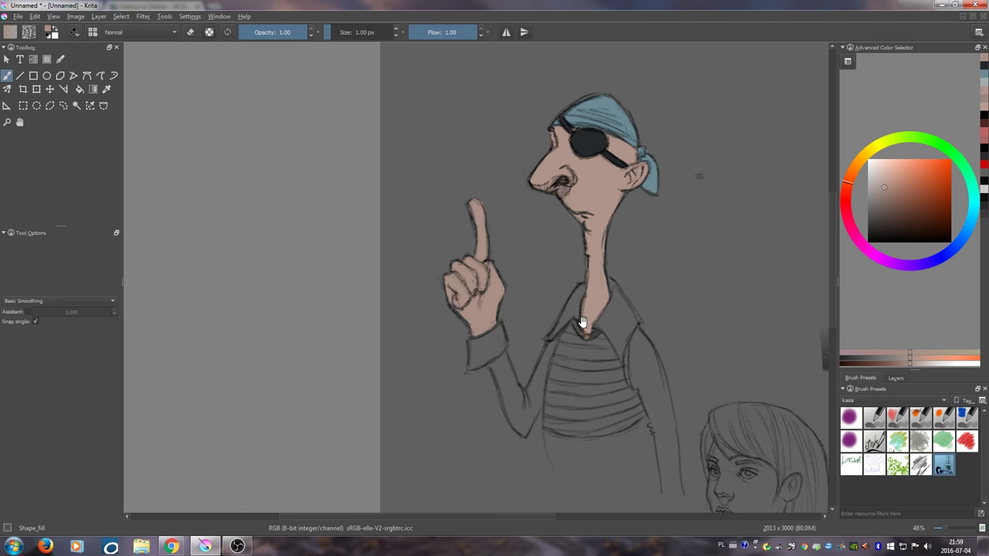
- Fill the shirt collar and the raised arm's upper sleeve with a light warm grey, and erase the colour spilling past the sleeve's edge
mouse_move(583, 322)
left_mouse_down()
mouse_move(559, 297)
mouse_move(565, 329)
left_mouse_up()
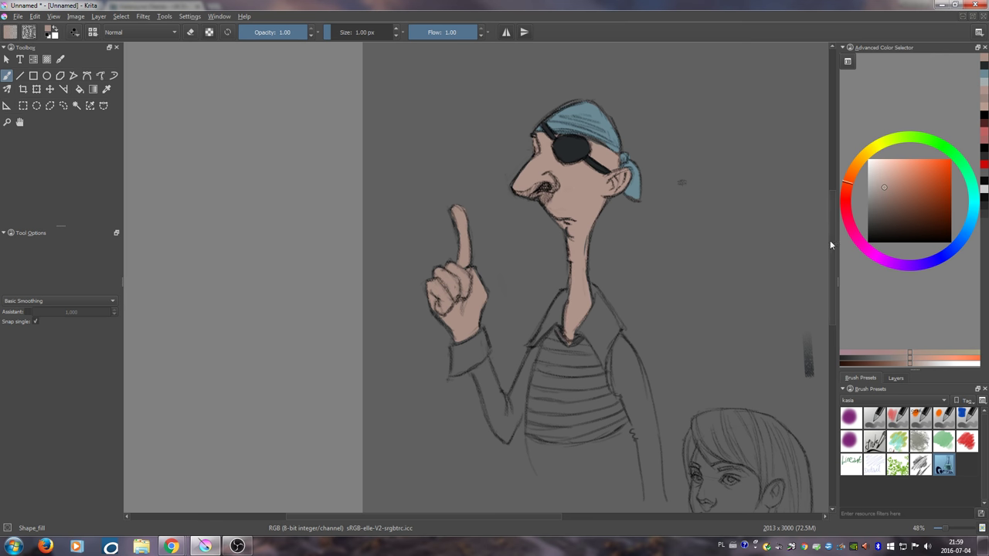
left_click(872, 187)
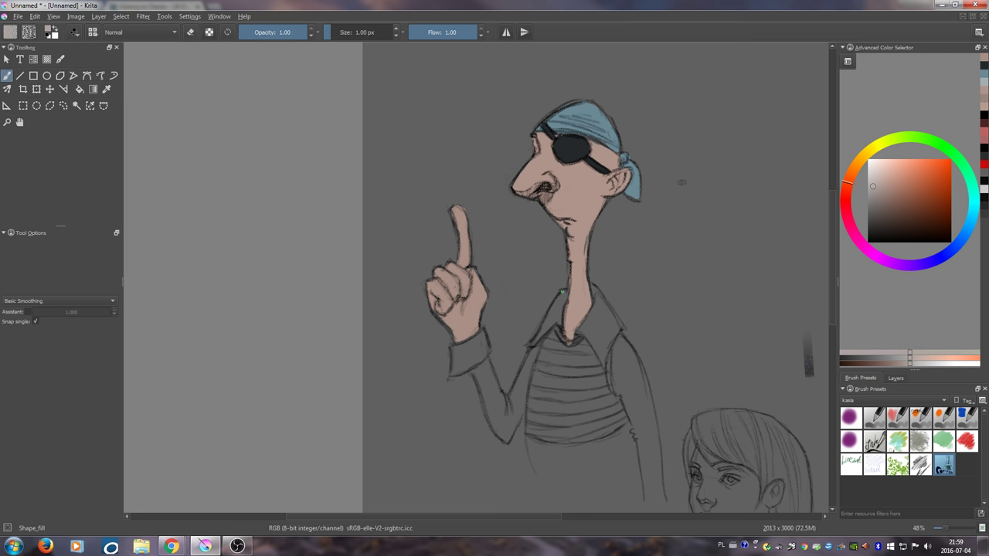
mouse_move(562, 291)
left_mouse_down()
mouse_move(533, 344)
mouse_move(557, 327)
mouse_move(568, 293)
mouse_move(599, 304)
mouse_move(597, 290)
mouse_move(618, 332)
mouse_move(604, 359)
mouse_move(596, 309)
mouse_move(585, 335)
mouse_move(580, 313)
mouse_move(577, 330)
mouse_move(593, 311)
left_mouse_up()
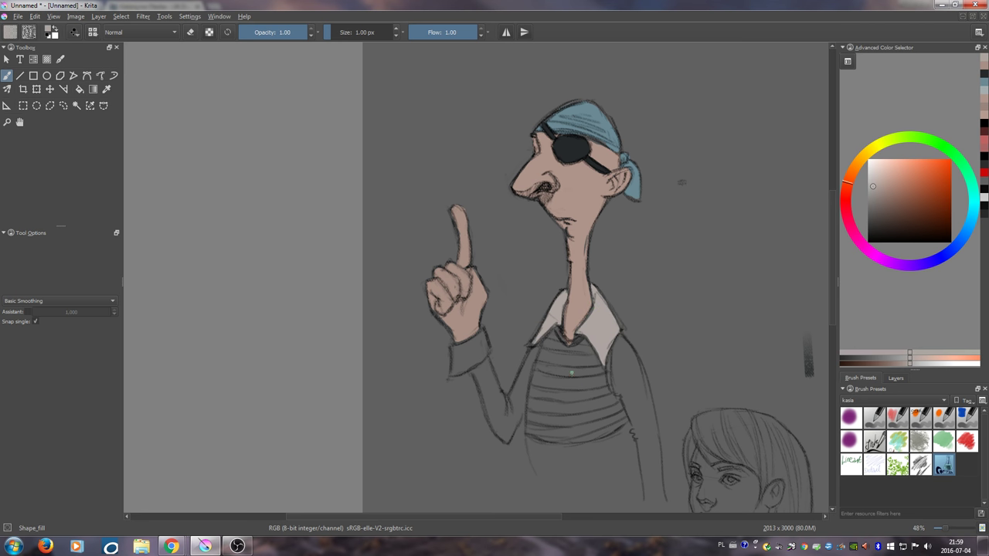
mouse_move(573, 345)
left_mouse_down()
mouse_move(601, 303)
mouse_move(541, 347)
mouse_move(569, 305)
mouse_move(570, 334)
mouse_move(553, 309)
left_mouse_up()
left_click(541, 306, "ctrl")
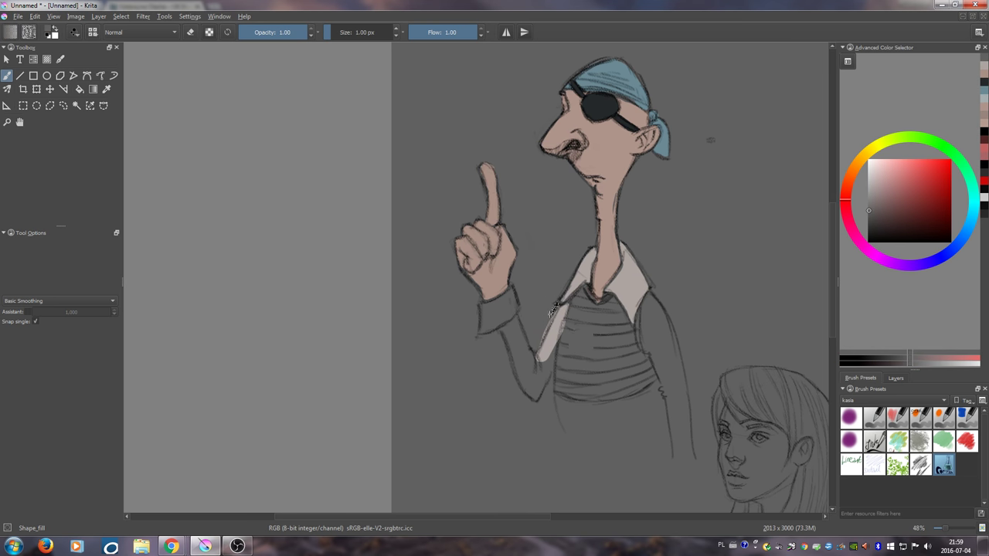
key("e")
left_click_drag(568, 318, 558, 342)
key("e")
- Sample the sleeve's light grey and fill the cuff and the rest of the raised arm's sleeve
left_click(552, 331, "ctrl")
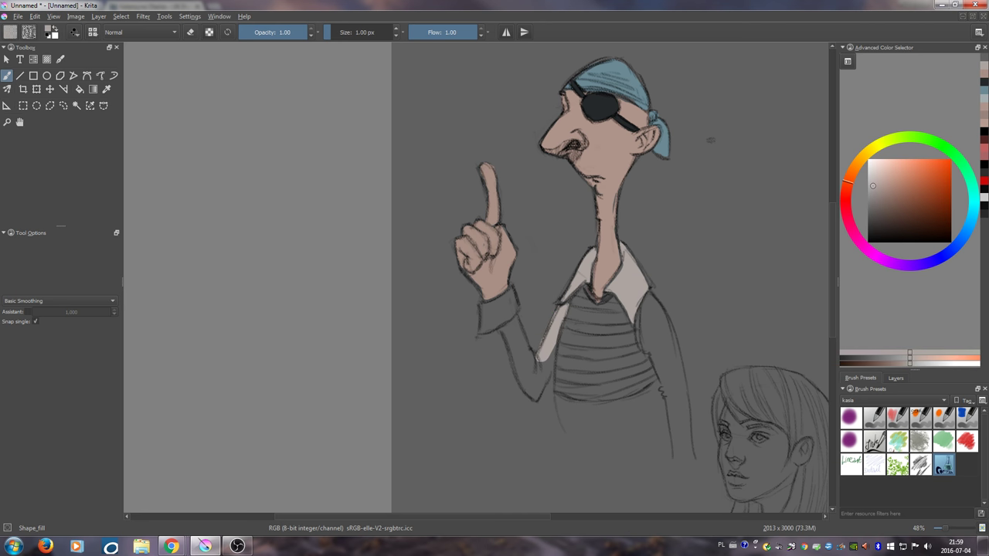
mouse_move(478, 319)
left_mouse_down()
mouse_move(497, 331)
mouse_move(487, 303)
mouse_move(478, 330)
mouse_move(499, 304)
mouse_move(487, 303)
mouse_move(508, 321)
left_mouse_up()
key("ctrl+z")
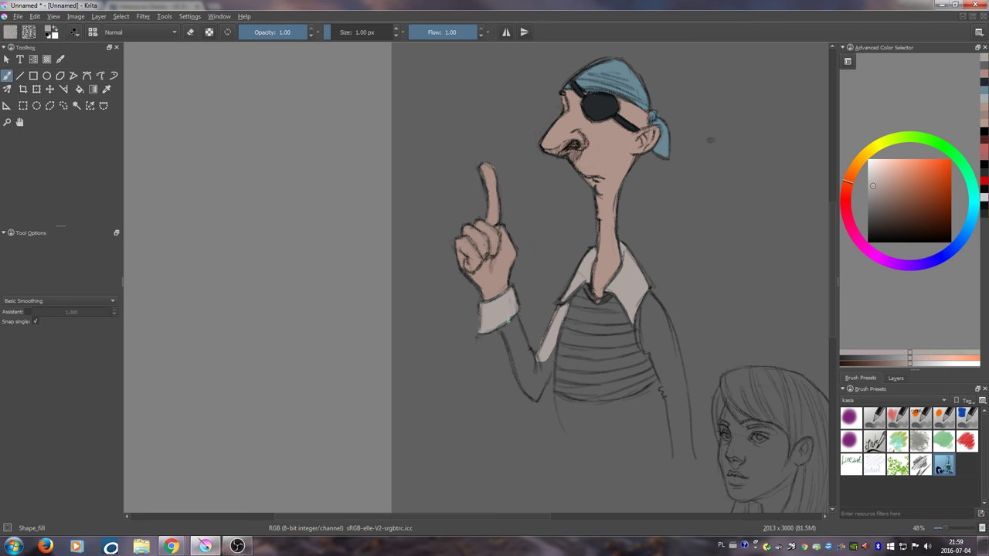
mouse_move(513, 370)
left_mouse_down()
mouse_move(525, 390)
mouse_move(533, 371)
mouse_move(509, 348)
mouse_move(513, 317)
left_mouse_up()
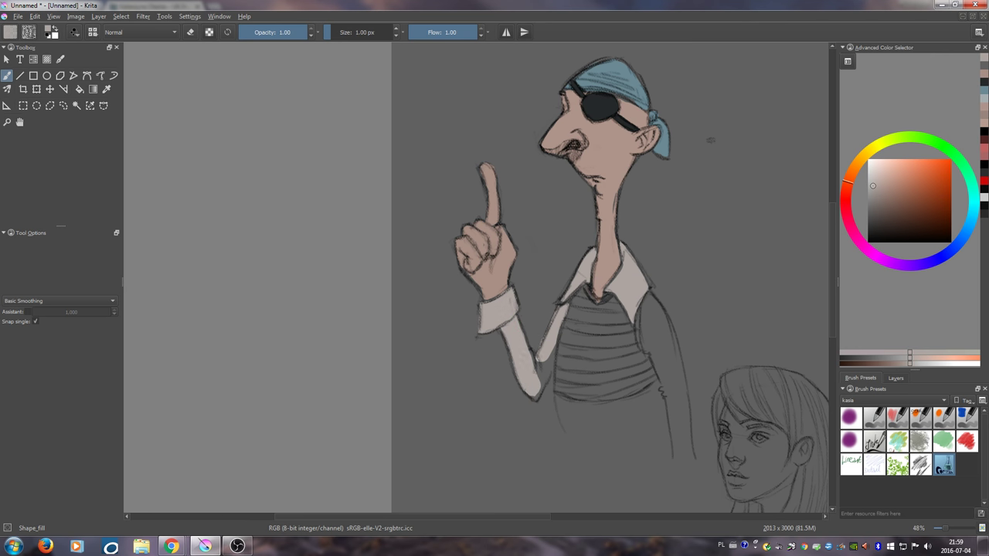
mouse_move(538, 370)
left_mouse_down()
mouse_move(546, 387)
mouse_move(555, 349)
left_mouse_up()
- Fill the lowered arm's sleeve from shoulder to lower end with the same light grey
mouse_move(637, 312)
left_mouse_down()
mouse_move(636, 340)
mouse_move(650, 354)
mouse_move(647, 291)
mouse_move(666, 328)
mouse_move(649, 352)
mouse_move(669, 347)
mouse_move(649, 343)
left_mouse_up()
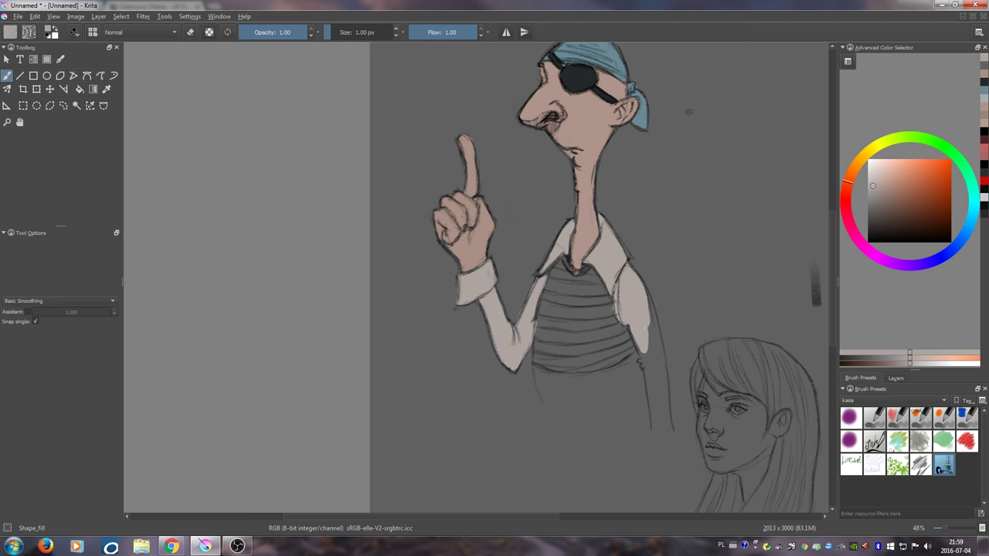
mouse_move(649, 302)
left_mouse_down()
mouse_move(661, 355)
mouse_move(646, 370)
mouse_move(640, 340)
mouse_move(644, 364)
left_mouse_up()
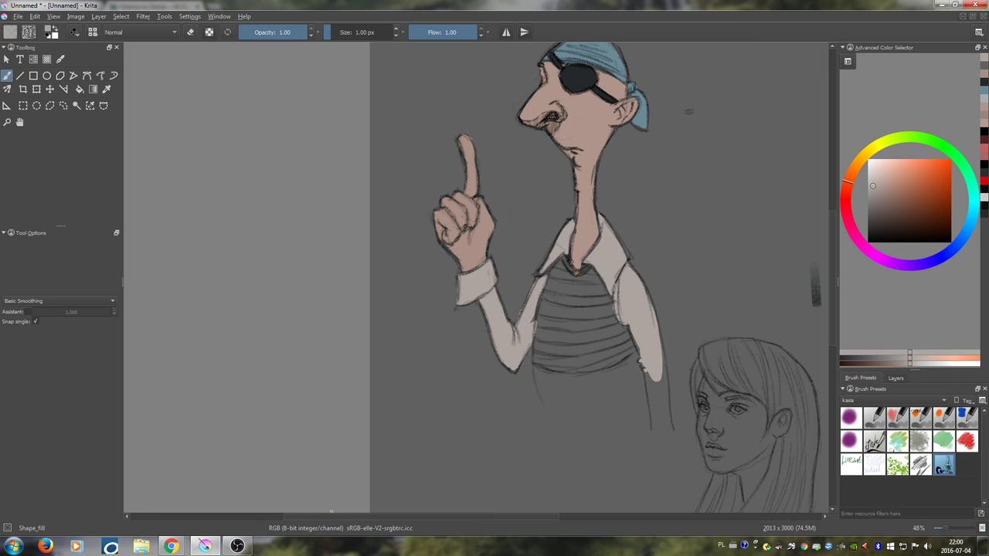
mouse_move(646, 371)
left_mouse_down()
mouse_move(652, 421)
mouse_move(666, 419)
mouse_move(665, 376)
left_mouse_up()
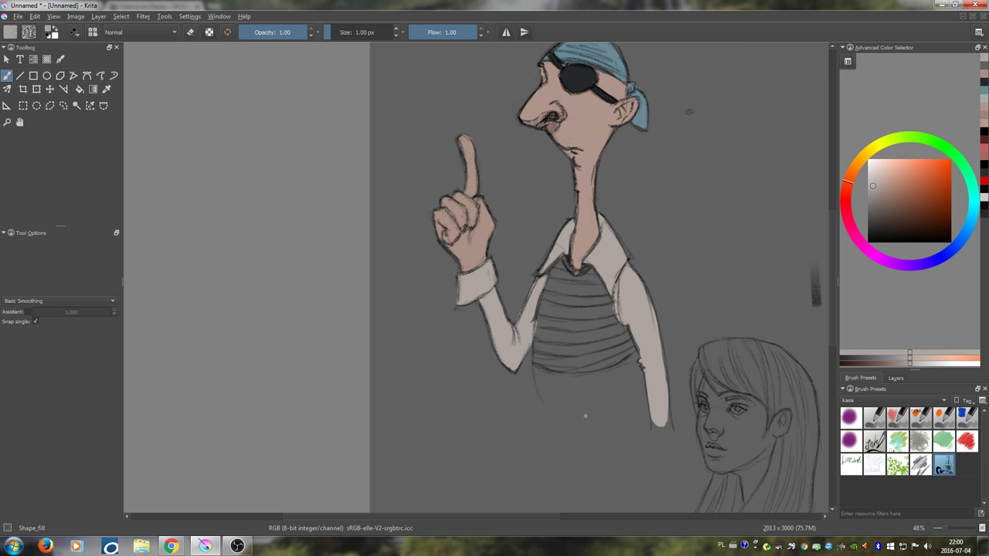
- Fill the pirate's striped shirt with a dark reddish brown
scroll(600, 328, "up", 2)
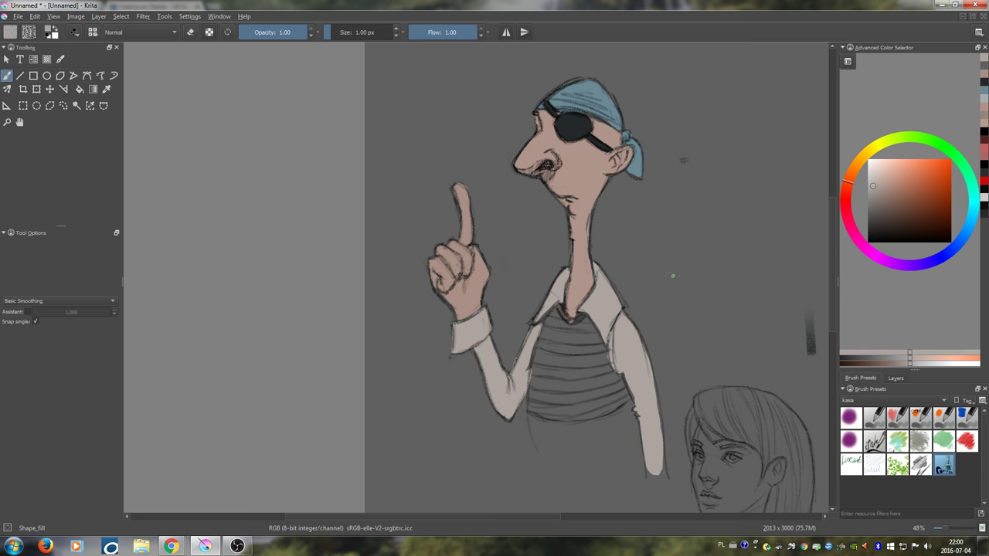
mouse_move(943, 201)
left_mouse_down()
mouse_move(920, 200)
mouse_move(929, 206)
left_mouse_up()
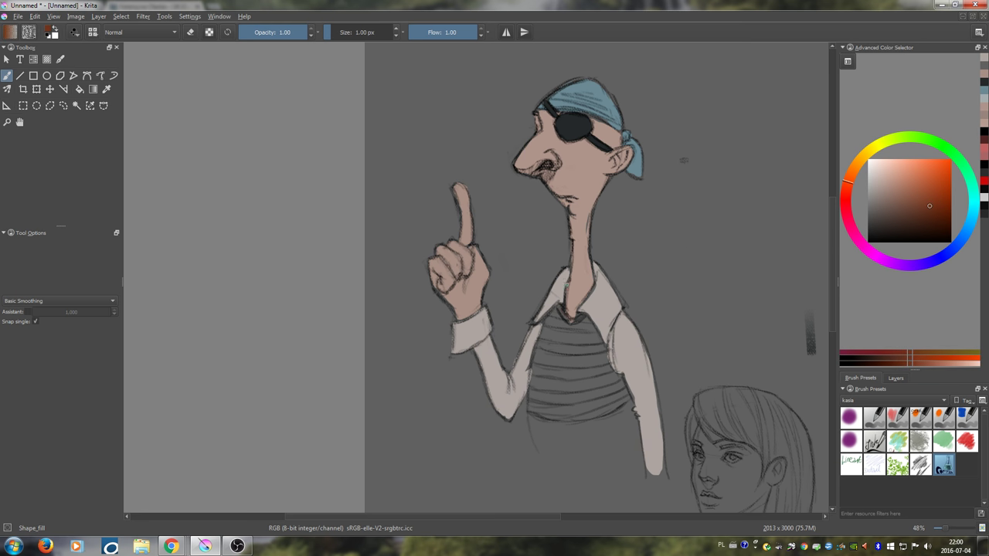
mouse_move(568, 310)
left_mouse_down()
mouse_move(583, 314)
mouse_move(572, 365)
mouse_move(550, 332)
mouse_move(530, 390)
mouse_move(552, 429)
mouse_move(595, 418)
mouse_move(592, 325)
mouse_move(575, 379)
mouse_move(621, 377)
mouse_move(615, 419)
mouse_move(595, 378)
left_mouse_up()
- Pick a muted ochre and paint over the reddish-brown striped shirt, from the neckline down towards the hem
left_click(856, 163)
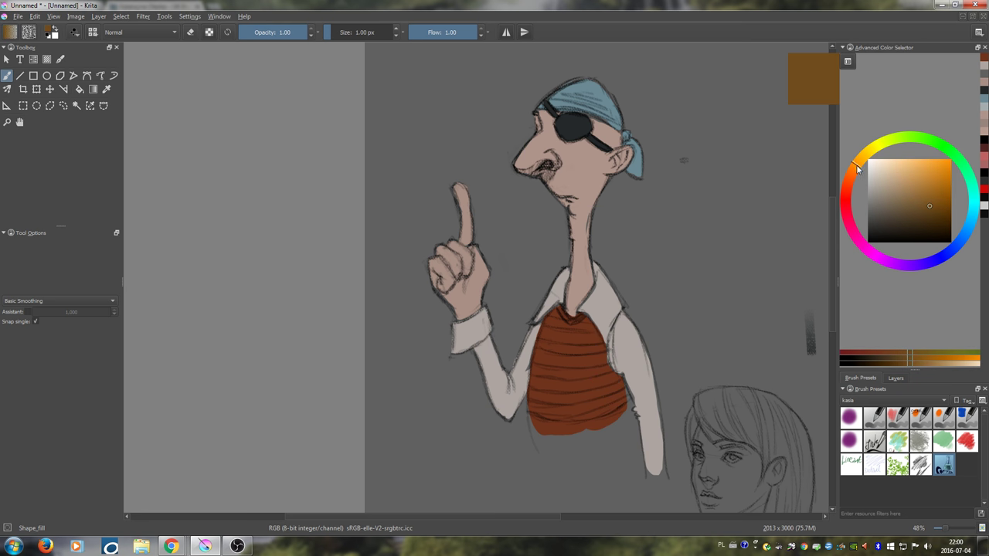
left_click(921, 193)
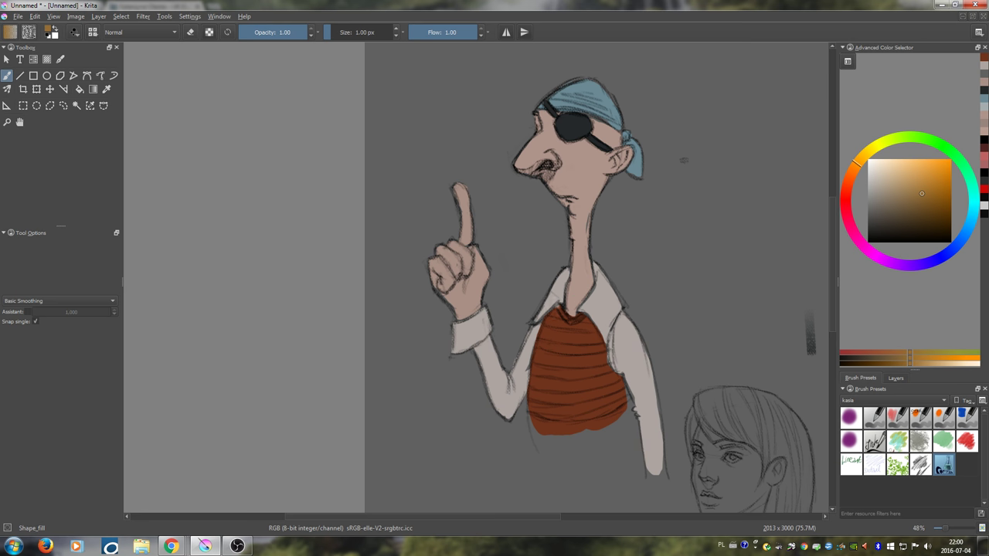
mouse_move(550, 309)
left_mouse_down()
mouse_move(557, 336)
mouse_move(564, 315)
mouse_move(550, 337)
mouse_move(567, 357)
left_mouse_up()
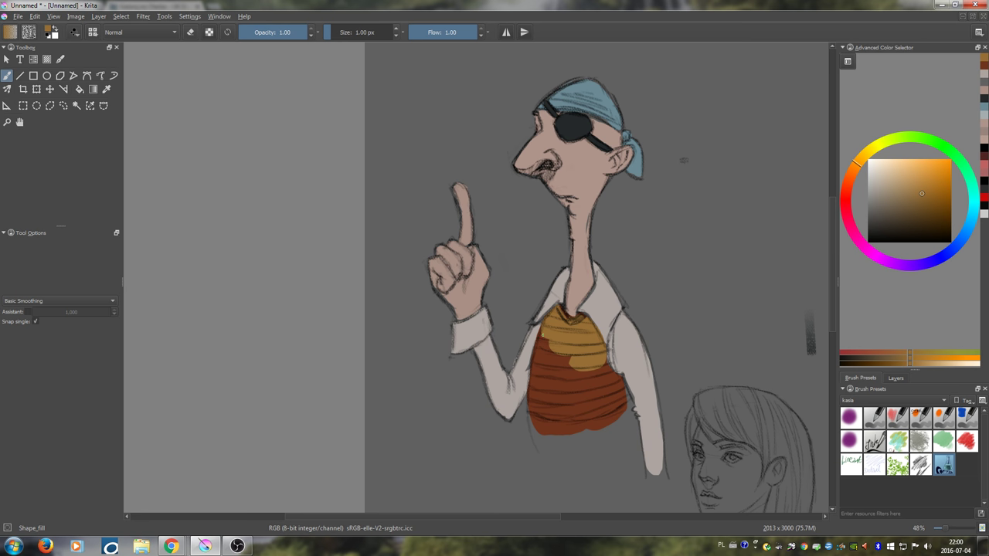
mouse_move(541, 329)
left_mouse_down()
mouse_move(537, 351)
mouse_move(569, 348)
mouse_move(534, 386)
mouse_move(559, 415)
left_mouse_up()
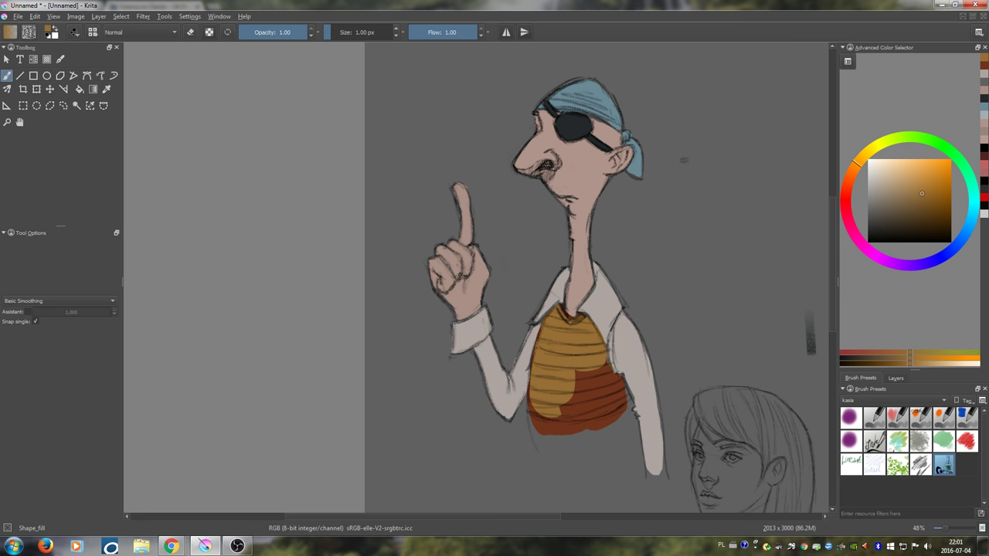
mouse_move(612, 355)
left_mouse_down()
mouse_move(614, 412)
mouse_move(568, 403)
mouse_move(562, 375)
mouse_move(542, 408)
mouse_move(607, 397)
left_mouse_up()
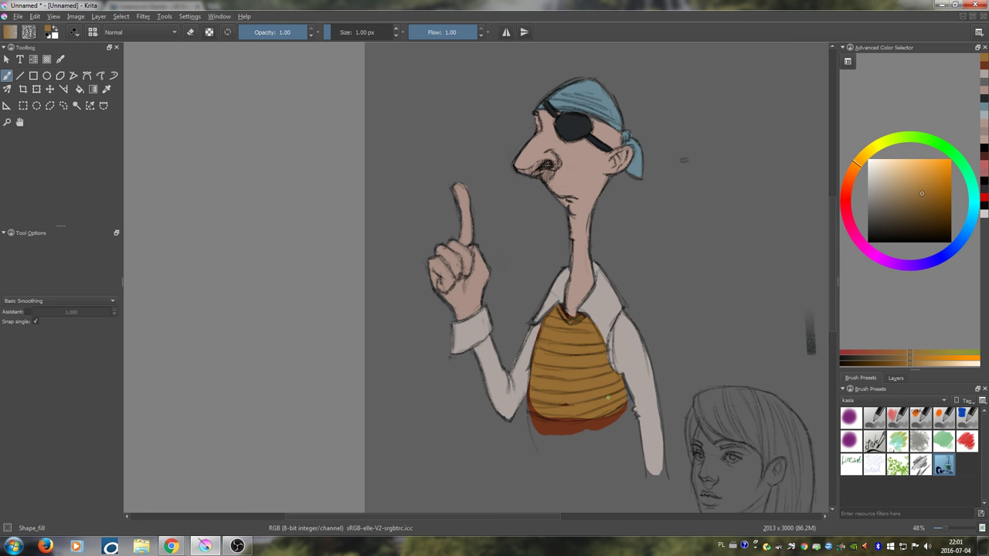
mouse_move(530, 390)
left_mouse_down()
mouse_move(532, 422)
mouse_move(573, 430)
mouse_move(614, 413)
mouse_move(619, 372)
mouse_move(624, 413)
left_mouse_up()
- Sample the shirt's ochre and extend the fill along the hem and lower side edge over the remaining reddish brown
left_click(647, 407, "ctrl")
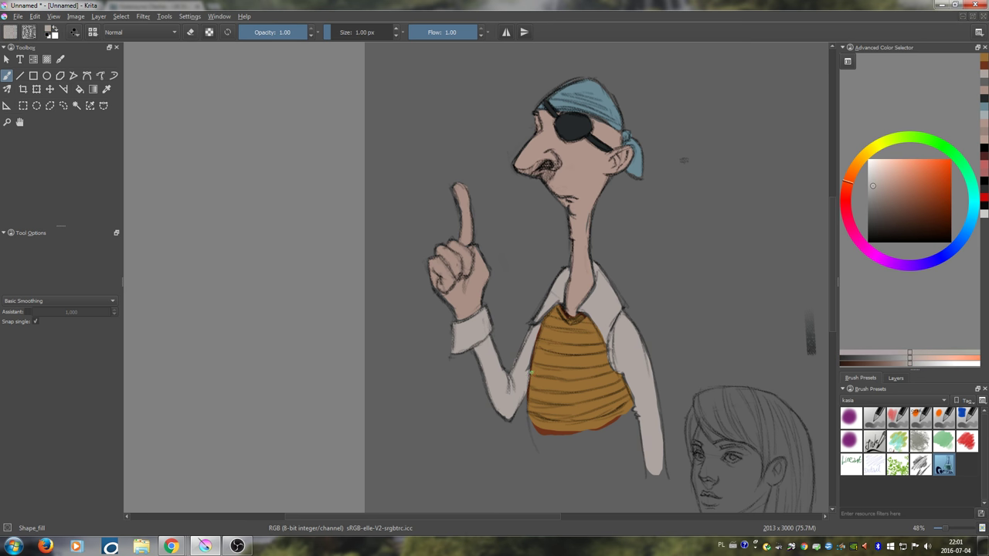
left_click(546, 370, "ctrl")
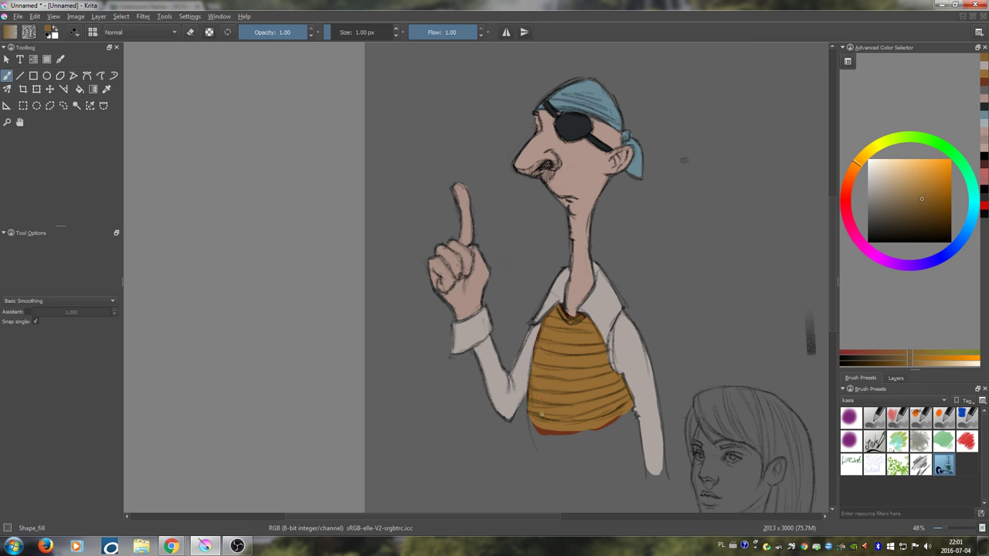
mouse_move(533, 430)
left_mouse_down()
mouse_move(592, 441)
mouse_move(627, 415)
left_mouse_up()
left_click(563, 410, "ctrl")
mouse_move(533, 415)
left_mouse_down()
mouse_move(583, 442)
mouse_move(629, 413)
left_mouse_up()
left_click_drag(533, 407, 542, 437)
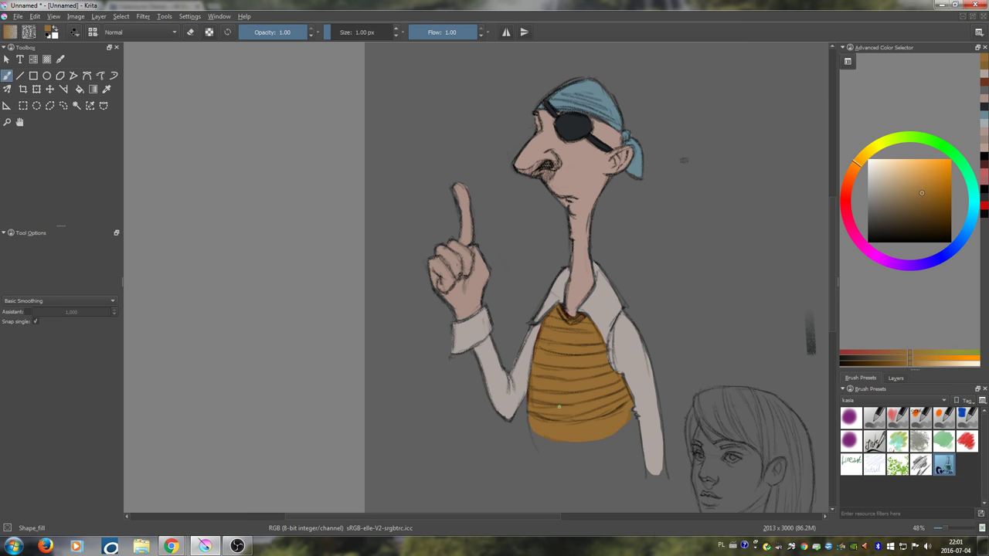
left_click_drag(553, 353, 549, 319)
mouse_move(922, 202)
left_mouse_down()
mouse_move(936, 203)
mouse_move(945, 228)
left_mouse_up()
mouse_move(558, 317)
left_mouse_down()
mouse_move(585, 315)
mouse_move(607, 261)
mouse_move(553, 217)
mouse_move(531, 239)
mouse_move(572, 209)
left_mouse_up()
key("5")
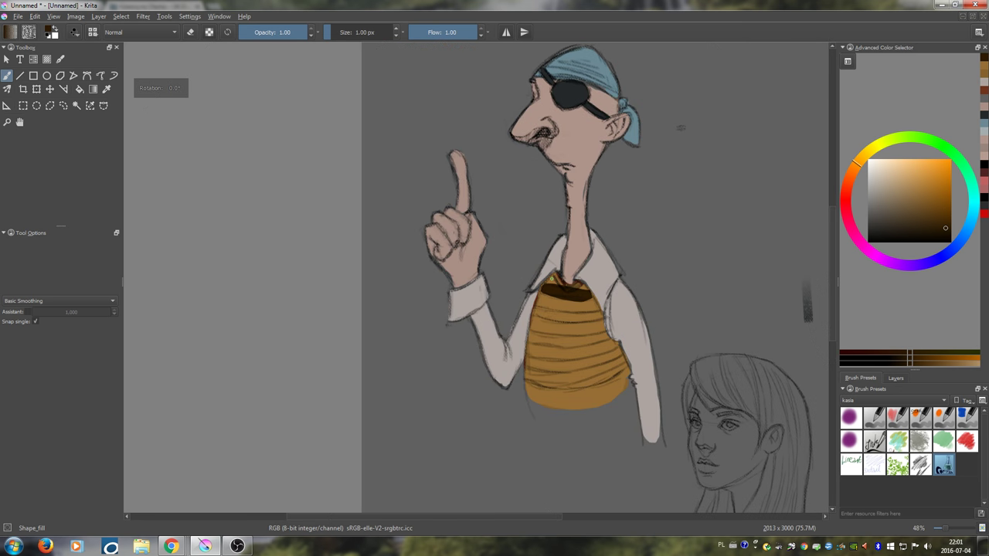
key("ctrl+z")
- Pick a dark burnt orange, switch to the kate2 brush preset, and paint alternating stripes across the ochre shirt from neckline to hem
left_click_drag(938, 194, 948, 203)
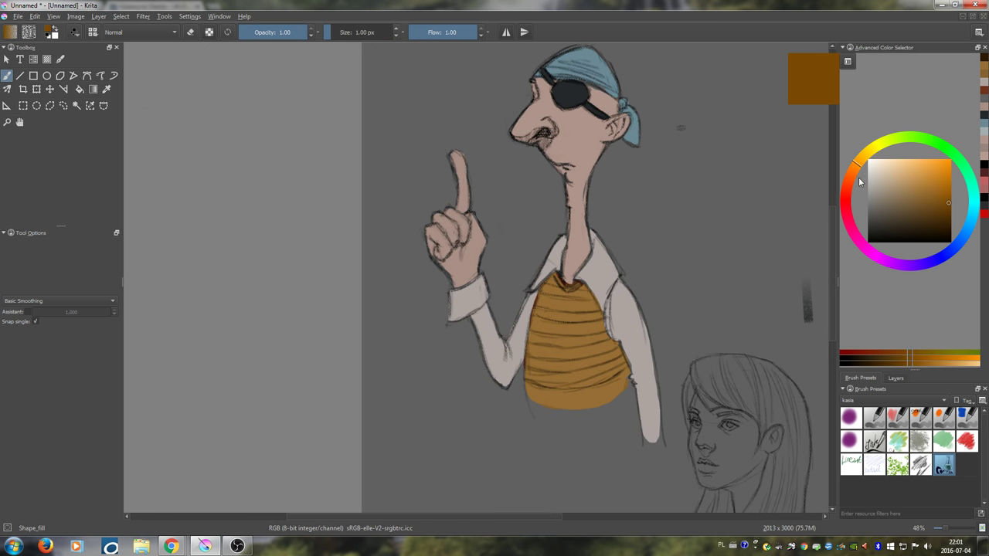
mouse_move(857, 178)
left_mouse_down()
mouse_move(849, 186)
mouse_move(847, 177)
left_mouse_up()
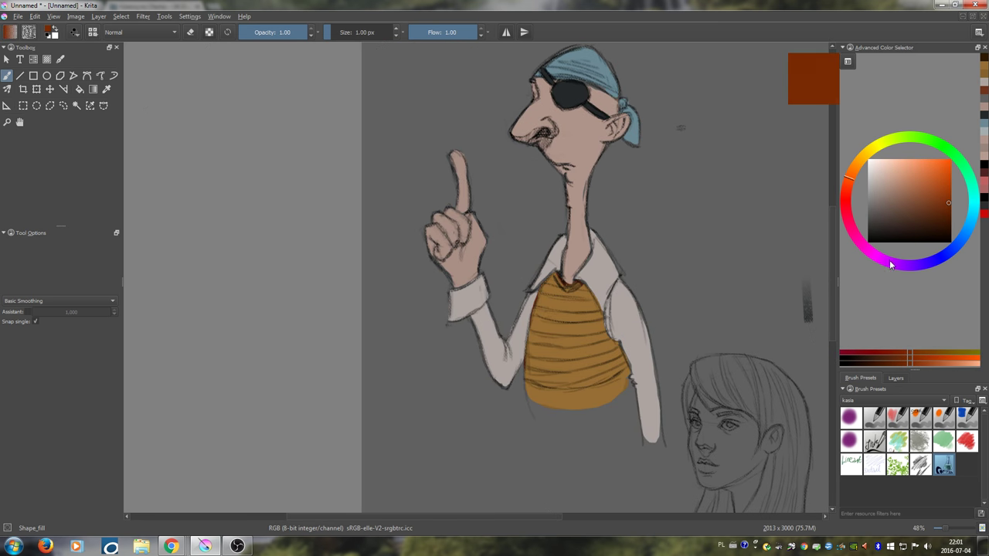
left_click(966, 441)
mouse_move(549, 291)
left_mouse_down()
mouse_move(588, 295)
mouse_move(541, 308)
mouse_move(546, 315)
mouse_move(598, 315)
mouse_move(545, 315)
mouse_move(584, 315)
mouse_move(568, 340)
left_mouse_up()
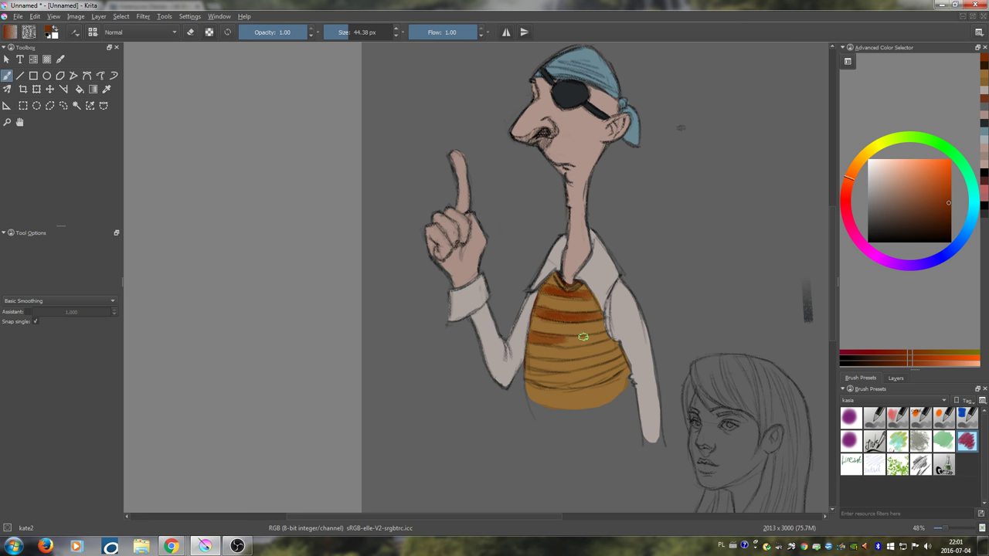
left_click_drag(552, 341, 592, 335)
mouse_move(531, 358)
left_mouse_down()
mouse_move(574, 366)
mouse_move(612, 353)
left_mouse_up()
mouse_move(541, 381)
left_mouse_down()
mouse_move(527, 383)
mouse_move(584, 386)
mouse_move(576, 384)
mouse_move(623, 370)
left_mouse_up()
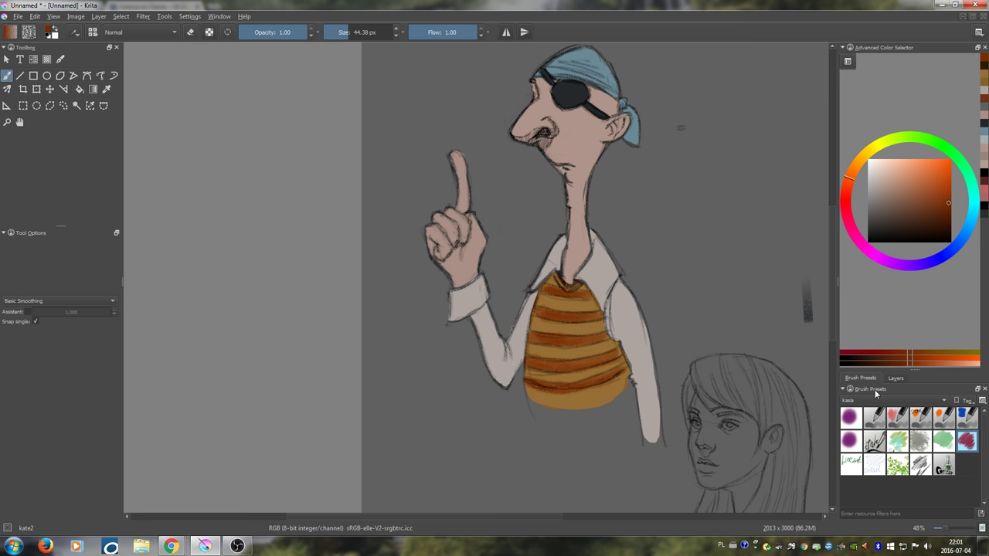
- Add a new paint layer directly above the flat-colour layer, Layer 6
left_click(895, 378)
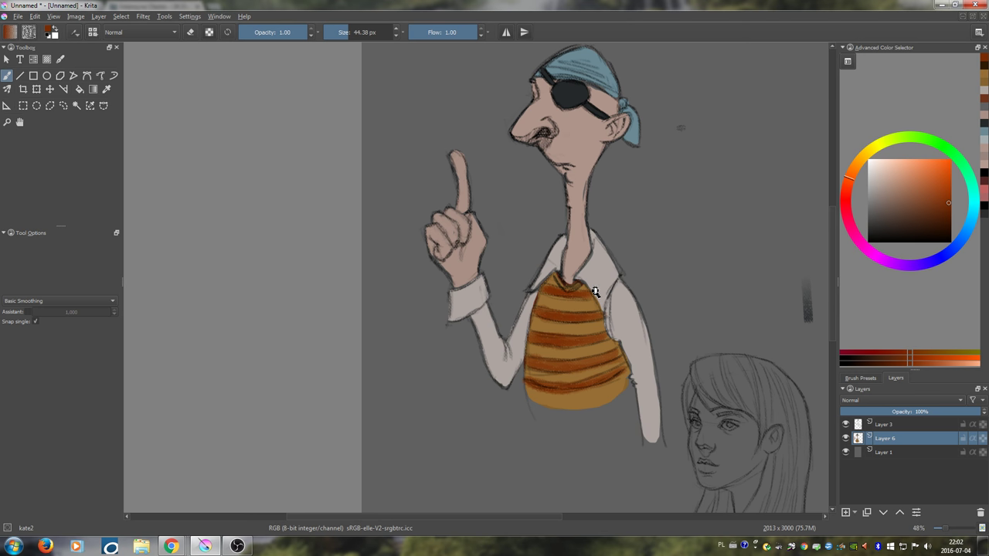
mouse_move(596, 291)
left_mouse_down()
mouse_move(615, 348)
mouse_move(611, 317)
mouse_move(595, 302)
mouse_move(579, 346)
left_mouse_up()
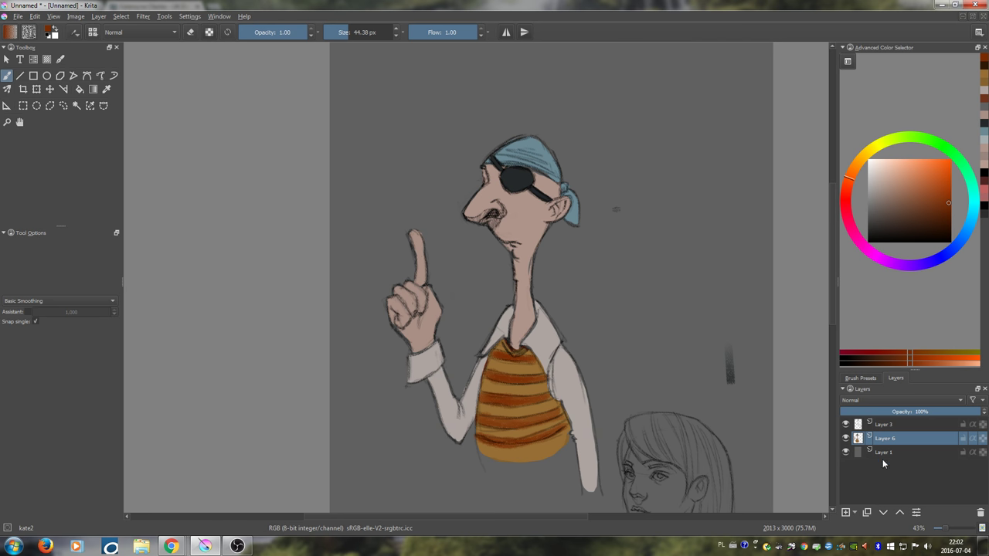
left_click(845, 513)
- Sample the pirate's skin colour, shift it to a more saturated reddish tone, and tint the big nose with it
left_click(554, 212, "ctrl")
left_click(907, 183)
left_click_drag(536, 226, 552, 226)
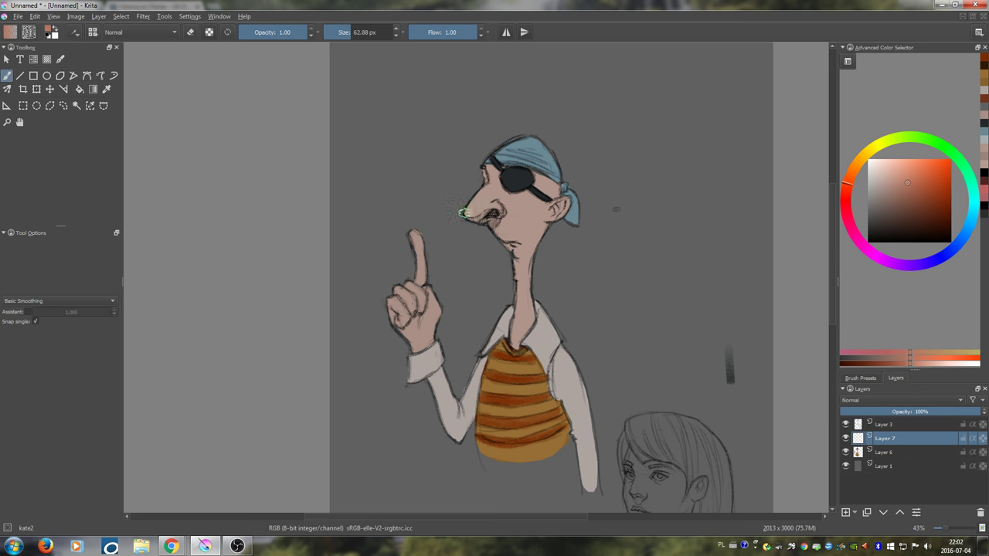
mouse_move(466, 213)
left_mouse_down()
mouse_move(496, 210)
mouse_move(491, 218)
mouse_move(493, 206)
mouse_move(553, 207)
left_mouse_up()
mouse_move(484, 211)
left_mouse_down()
mouse_move(492, 223)
mouse_move(497, 207)
left_mouse_up()
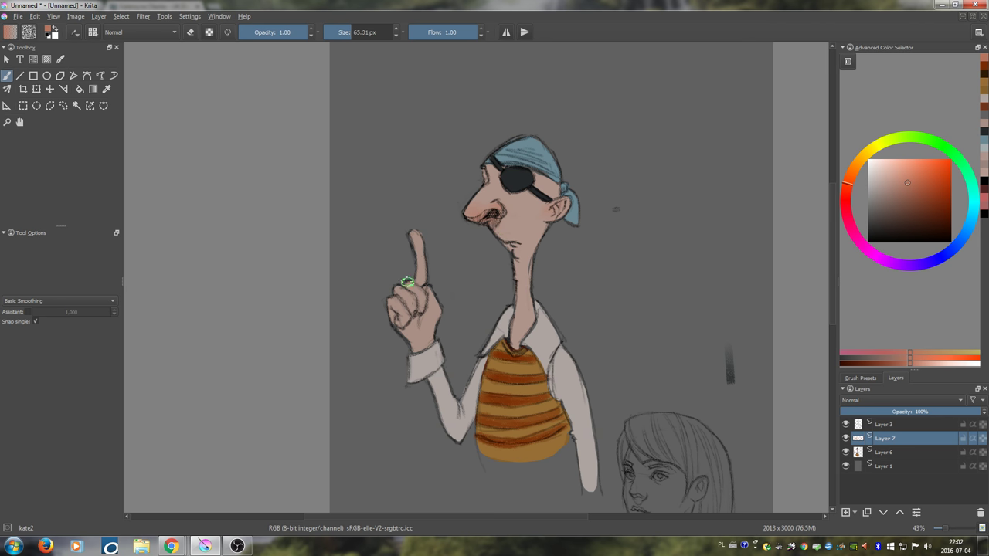
- Resize the brush and add the same reddish tint to the knuckles, the raised finger, the nose and the cheek
key("]")
key("]")
key("]")
key("]")
key("]")
left_click_drag(404, 290, 409, 295)
key("bracketleft")
key("bracketleft")
left_click_drag(413, 240, 419, 273)
mouse_move(473, 210)
left_mouse_down()
mouse_move(498, 223)
mouse_move(560, 206)
mouse_move(519, 264)
mouse_move(504, 255)
mouse_move(523, 205)
mouse_move(512, 229)
mouse_move(528, 210)
left_mouse_up()
left_click_drag(556, 354, 562, 304)
- Sample the shirt's light grey, lighten it to near white, and paint highlights on the collar with a small brush
left_click(554, 282, "ctrl")
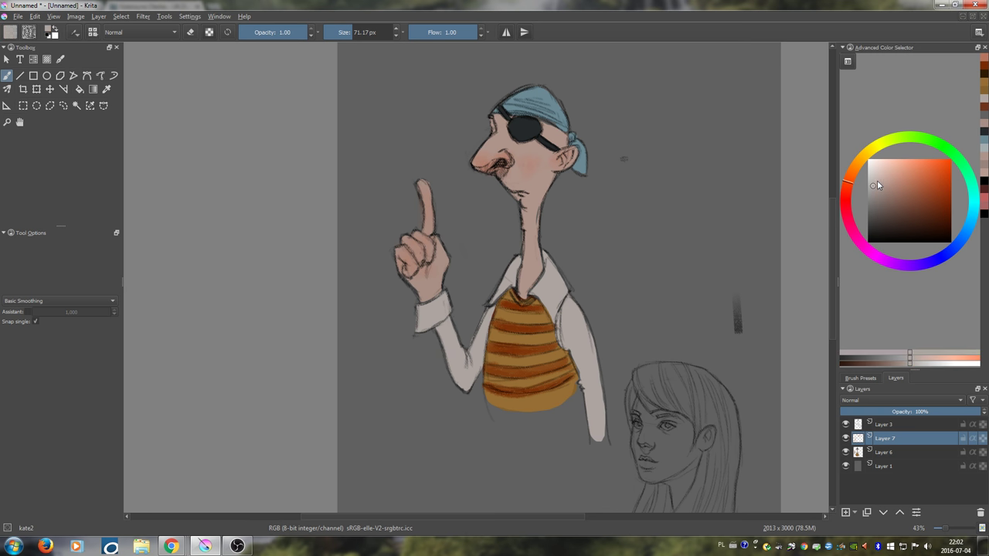
left_click(872, 173)
left_click_drag(507, 277, 481, 278)
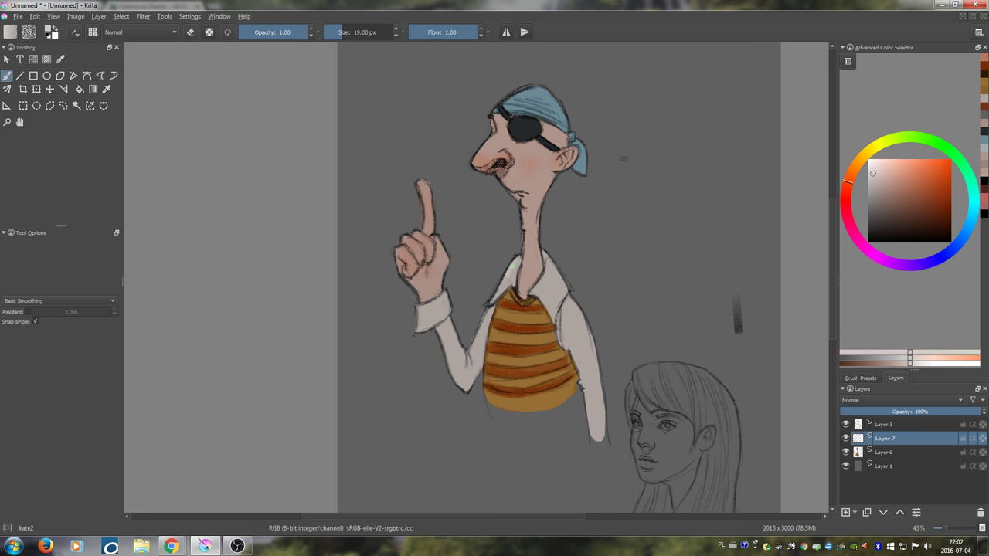
left_click(871, 164)
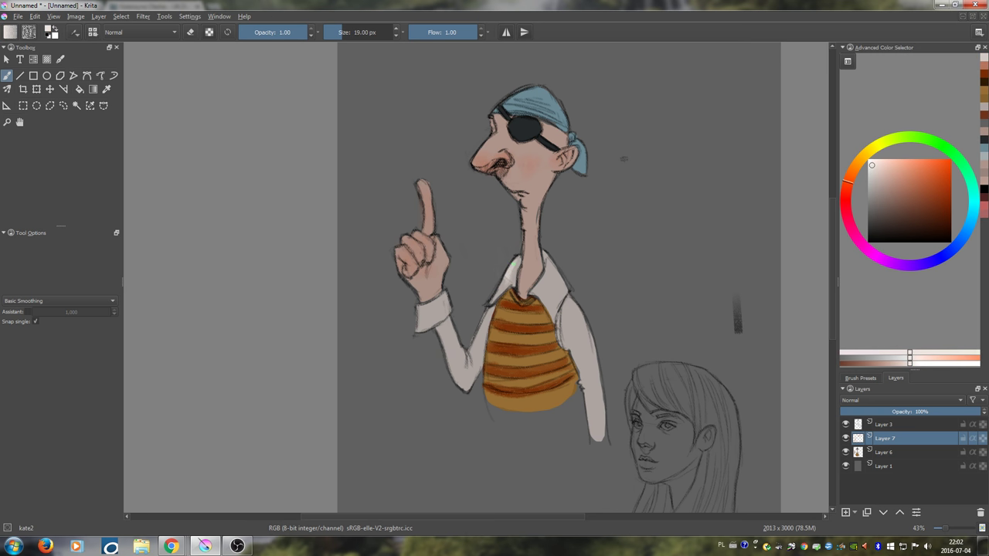
left_click_drag(513, 263, 515, 279)
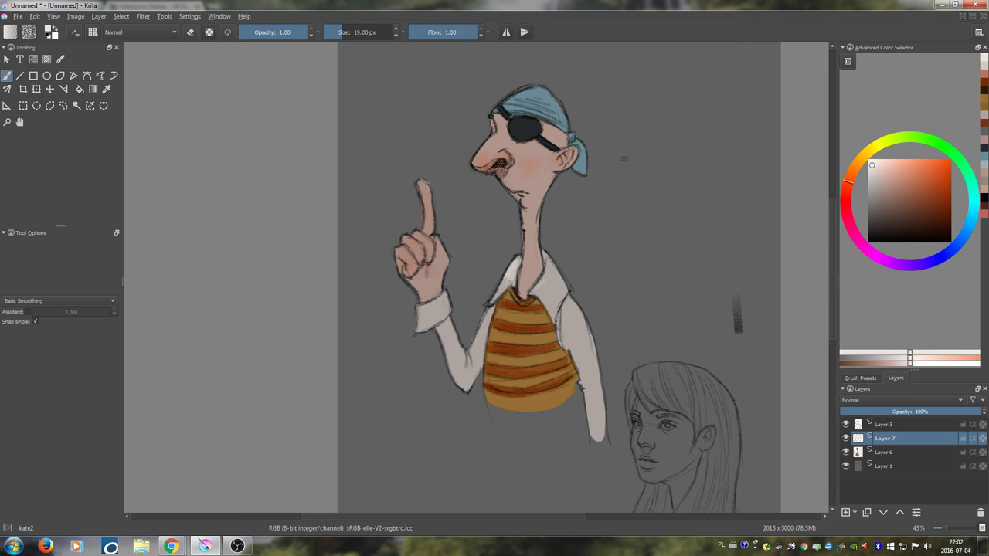
- Paint near-white highlights along the raised arm's sleeve and the shoulder of the lowered arm's sleeve
mouse_move(468, 349)
left_mouse_down()
mouse_move(467, 368)
mouse_move(486, 317)
left_mouse_up()
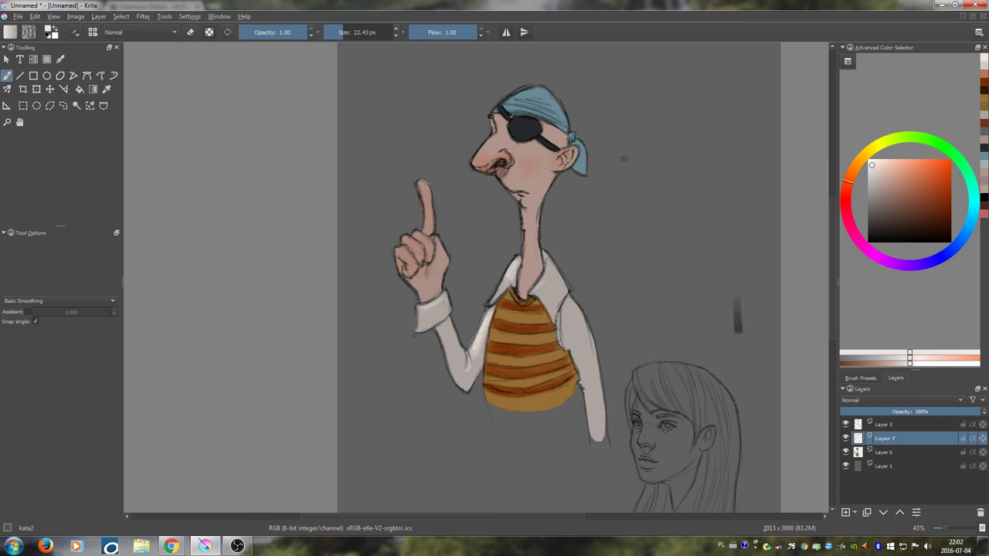
key("bracketright")
mouse_move(567, 302)
left_mouse_down()
mouse_move(580, 325)
mouse_move(575, 314)
mouse_move(568, 336)
mouse_move(582, 325)
mouse_move(585, 353)
left_mouse_up()
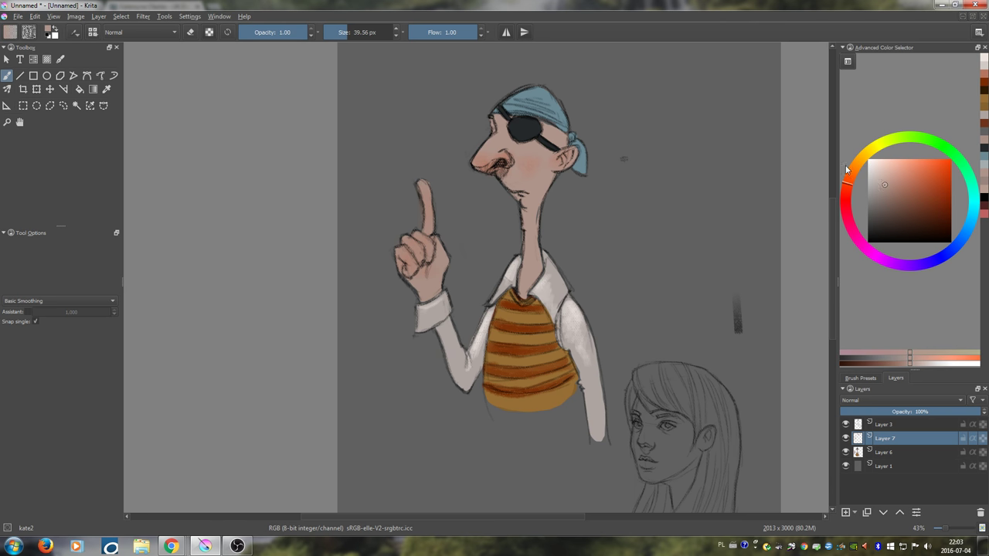
- Pick a darker brownish skin tone, shade the neck below the chin, and blend it with tones sampled from the neck
left_click_drag(891, 189, 895, 199)
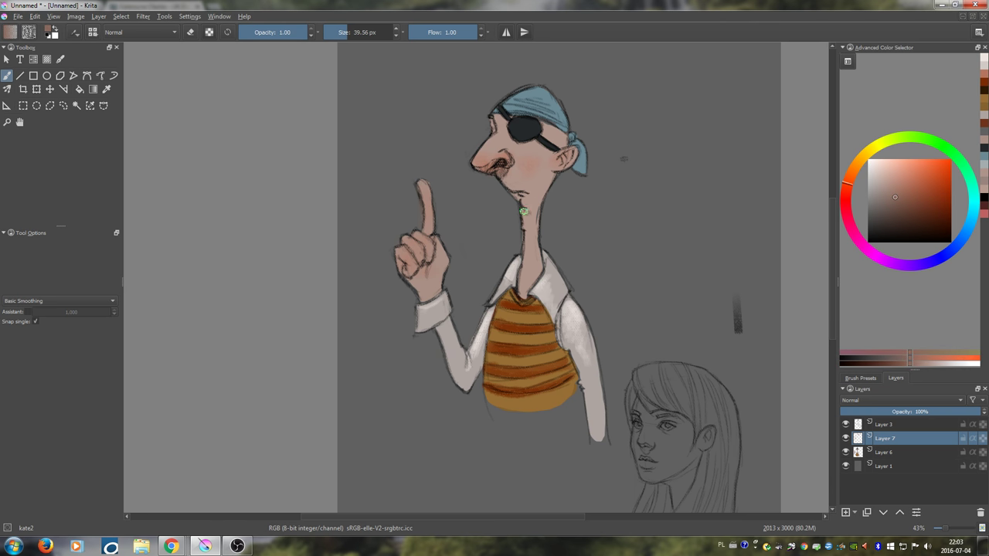
mouse_move(523, 212)
left_mouse_down()
mouse_move(532, 209)
mouse_move(525, 250)
mouse_move(526, 236)
mouse_move(534, 247)
left_mouse_up()
left_click(529, 223, "ctrl")
left_click(529, 217, "ctrl")
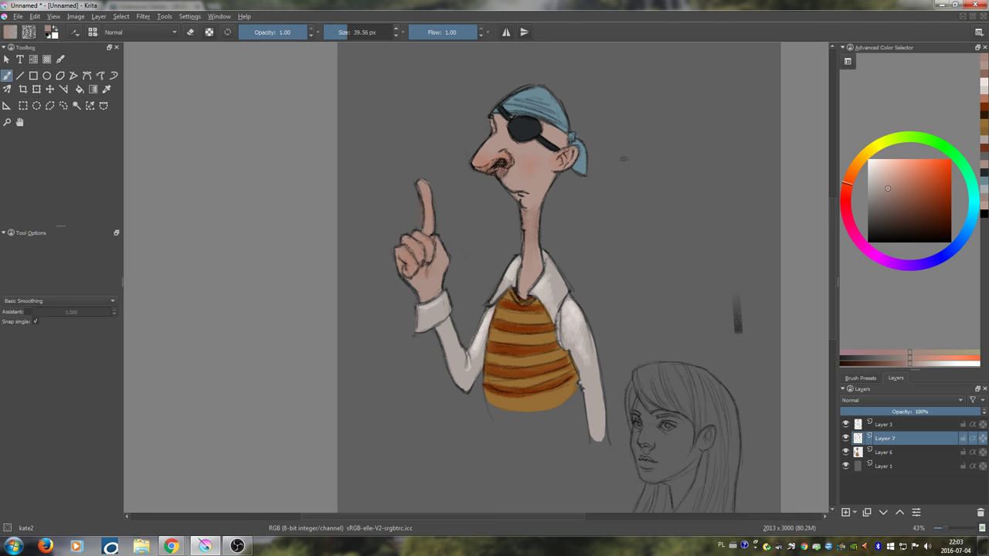
- Sample light greys from the sleeves and collar and touch up the shading on the collar, raised sleeve and cuff
left_click(603, 337, "ctrl")
left_click_drag(538, 287, 547, 282)
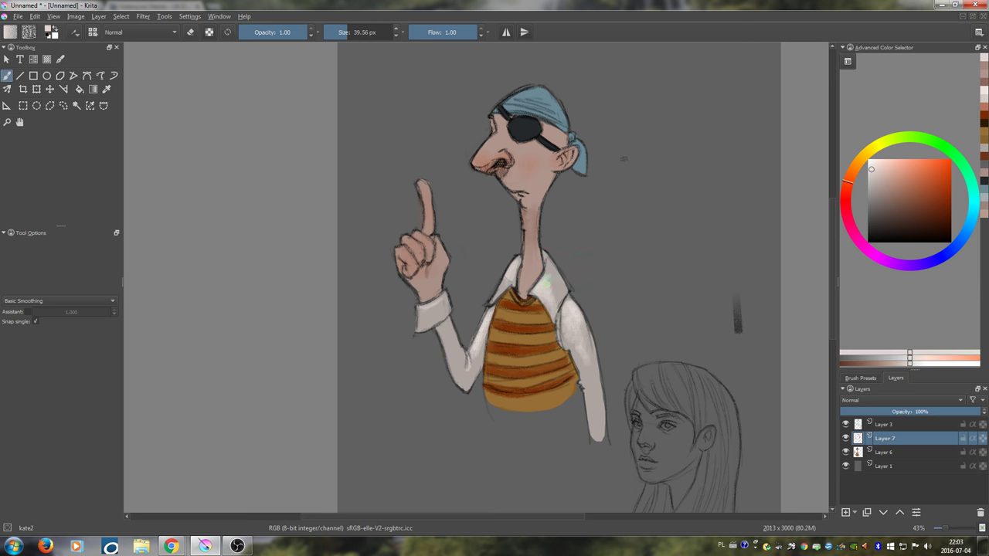
left_click(557, 281, "ctrl")
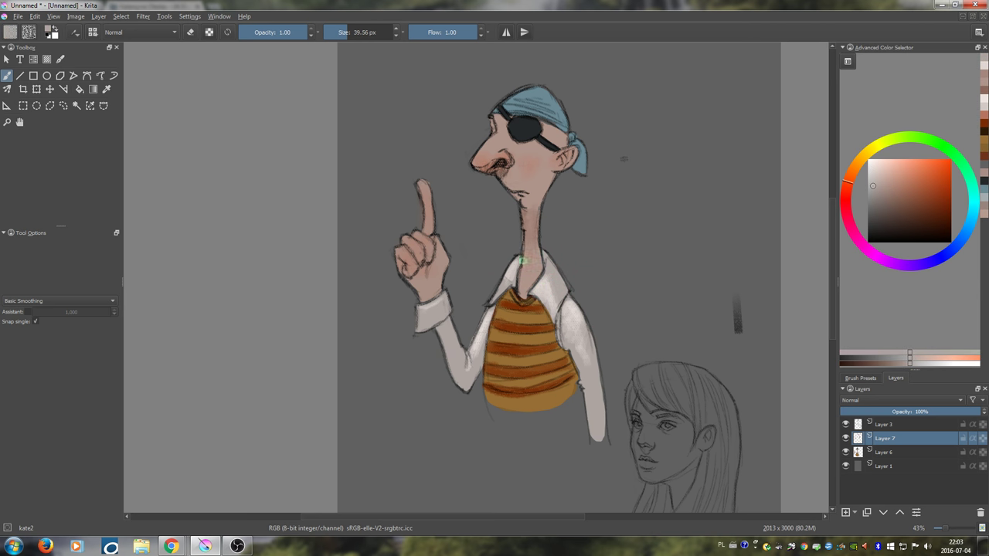
left_click(511, 272, "ctrl")
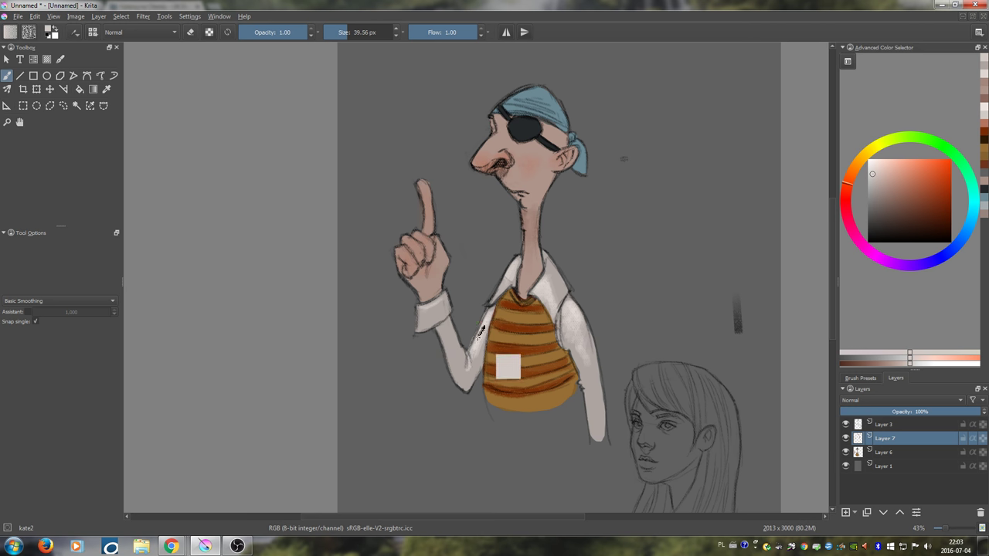
left_click(479, 332, "ctrl")
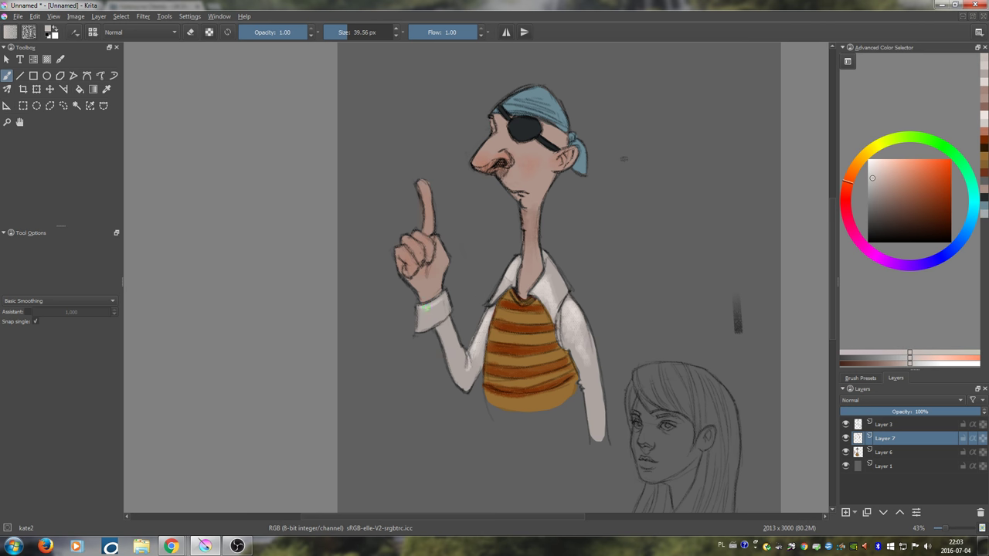
- Sample the face's skin tone, lighten it to a pale pink, and paint soft highlights on the nose and face
left_click(525, 166, "ctrl")
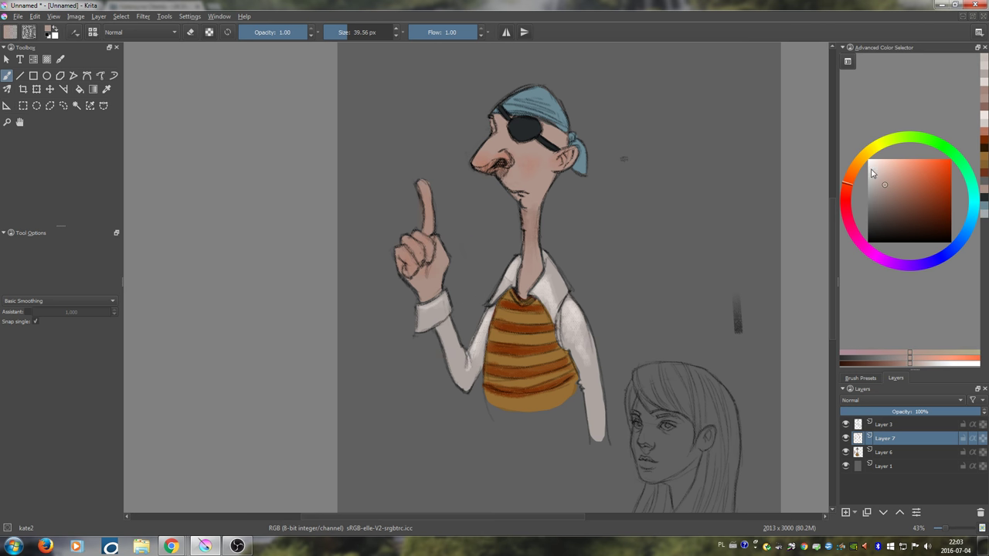
left_click_drag(476, 148, 470, 148, "shift")
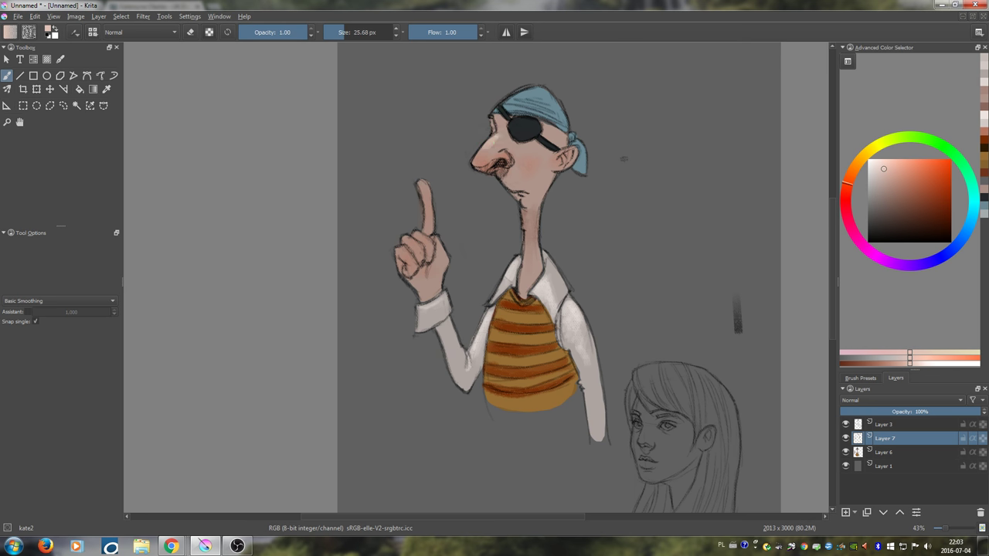
key("bracketright")
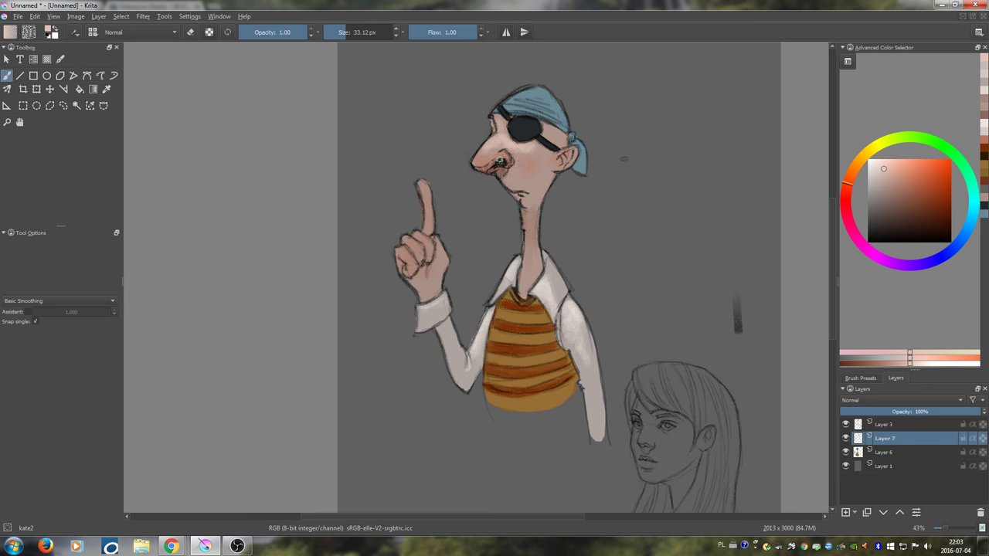
- Sample the finger's skin tone, lighten it to pale peach, and paint highlights on the raised finger and the knuckles
left_click(424, 187, "ctrl")
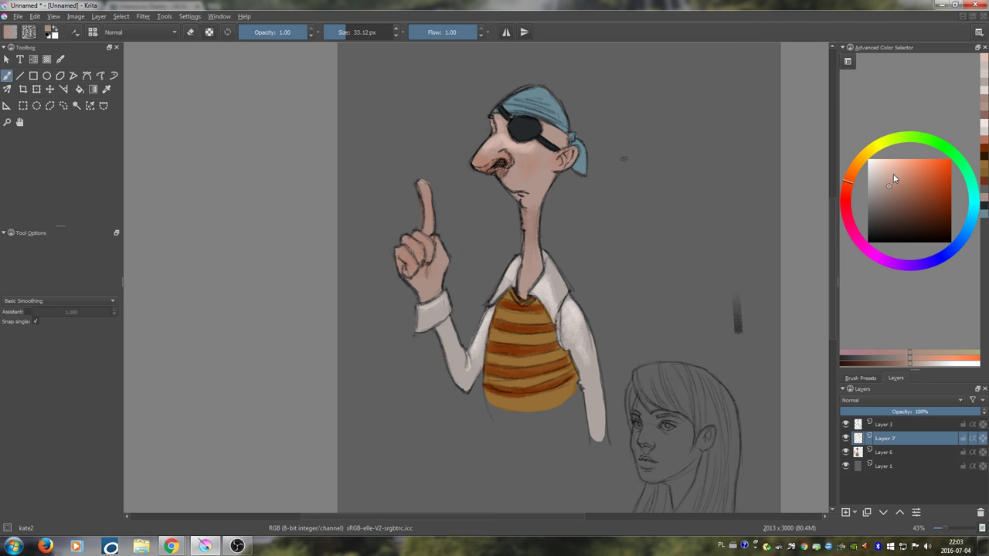
left_click(894, 168)
left_click_drag(421, 181, 427, 197)
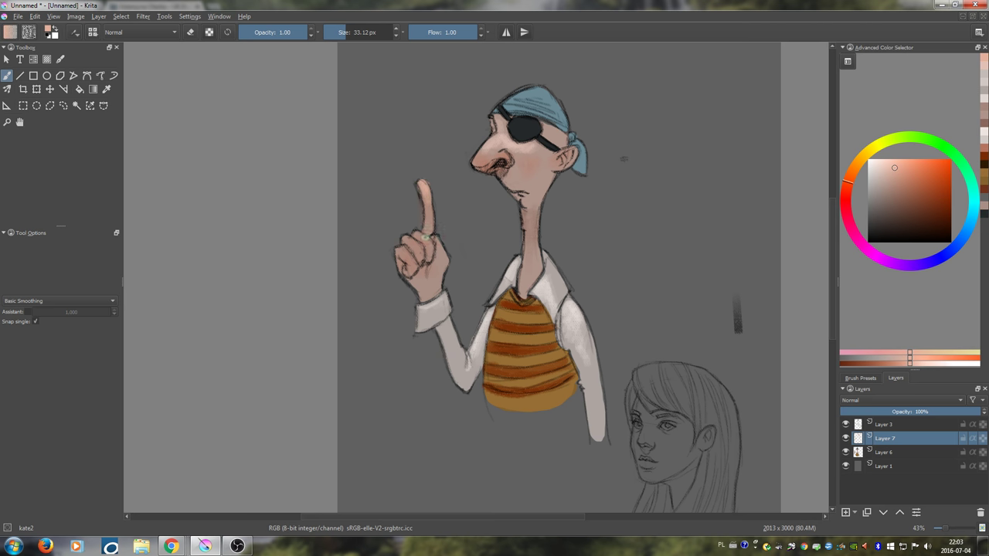
mouse_move(413, 241)
left_mouse_down()
mouse_move(407, 256)
mouse_move(425, 237)
mouse_move(416, 248)
left_mouse_up()
left_click(888, 160)
left_click_drag(401, 253, 407, 260)
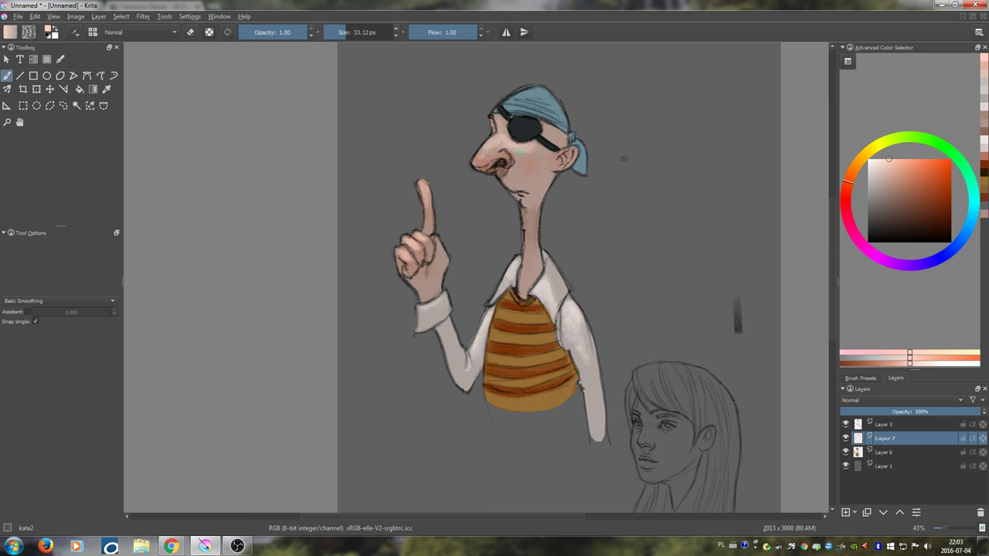
- Pick a near-white pink and dab a small bright highlight on the nose with a smaller brush
key("bracketleft")
left_click_drag(886, 170, 877, 159)
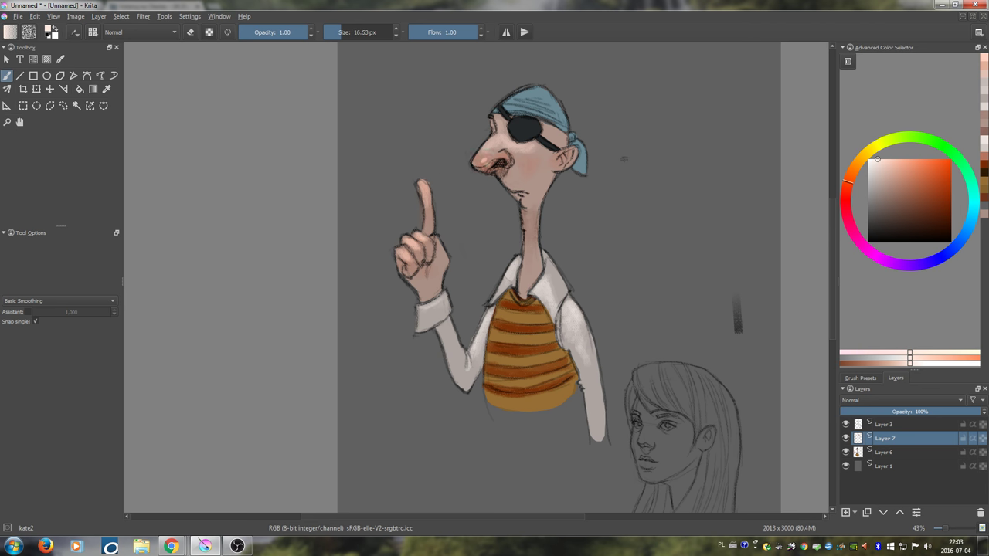
left_click(495, 169)
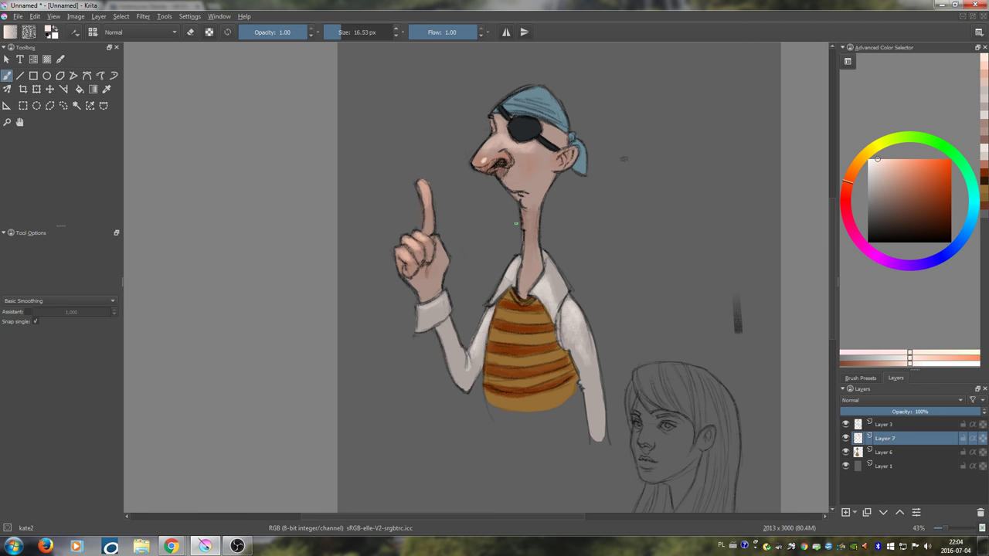
- Sample the face's skin tone, make it a slightly warmer pink, and paint it over the cheek with a larger brush
left_click(514, 165, "ctrl")
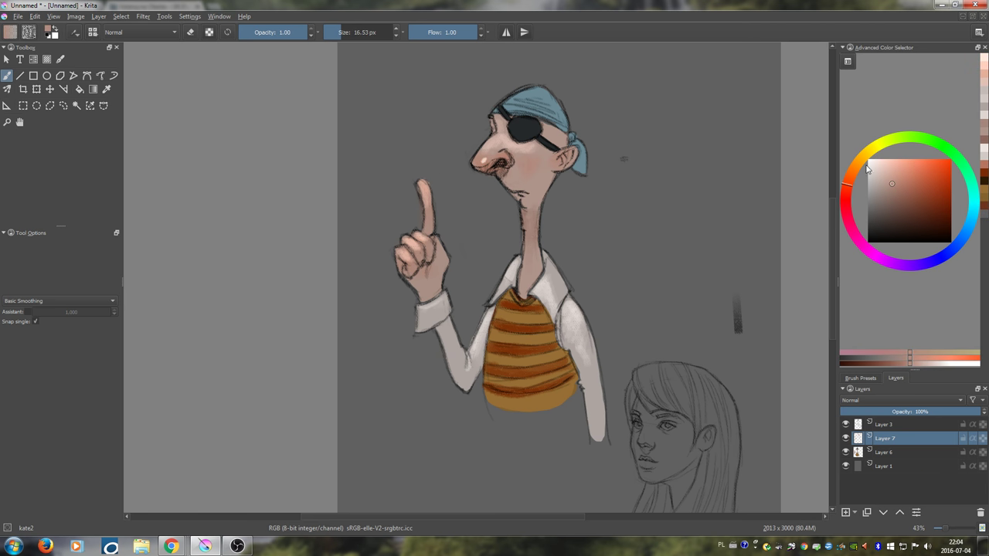
left_click(898, 179)
left_click_drag(552, 163, 518, 156)
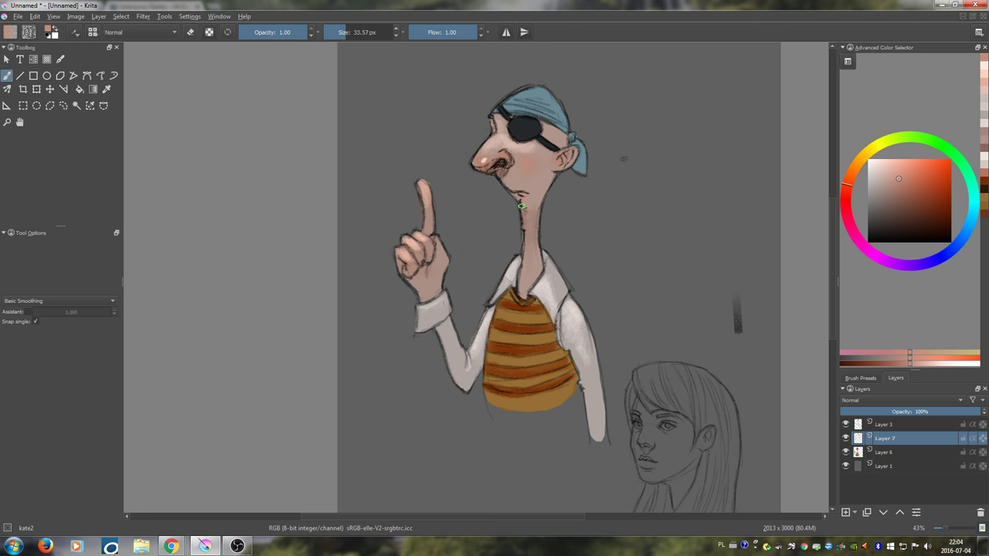
- Sample the neck's colour, darken it to a brownish skin tone, and shade beneath the chin and the base of the neck
left_click(531, 223, "ctrl")
left_click(895, 199)
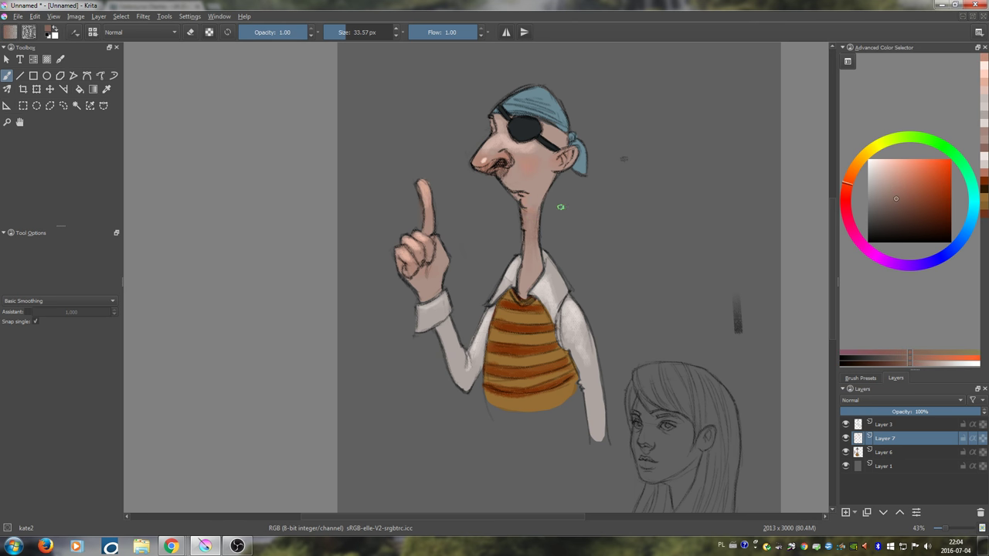
key("]")
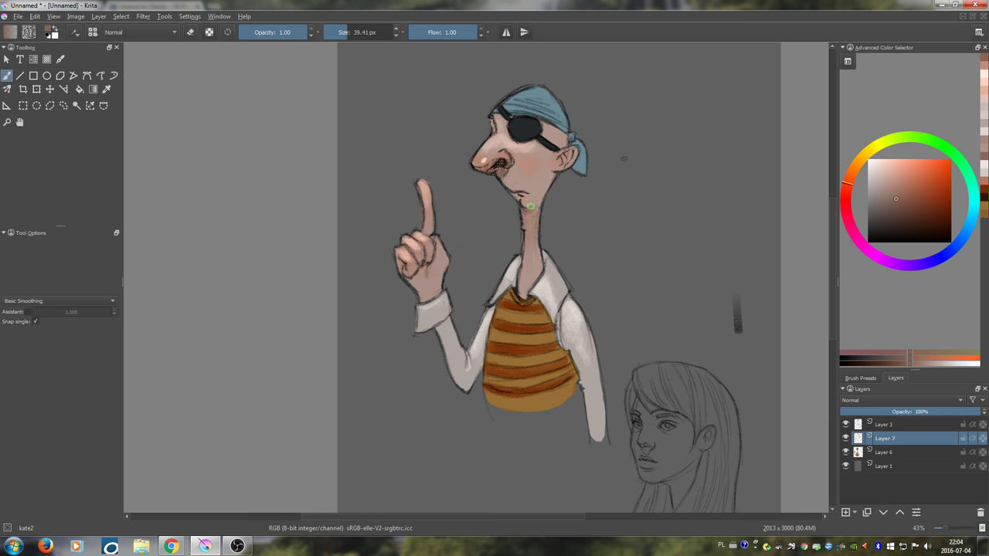
mouse_move(530, 278)
left_mouse_down()
mouse_move(523, 289)
mouse_move(528, 272)
left_mouse_up()
- Sample the bandana's blue, darken it, and paint shading over the bandana with an enlarged brush
key("[")
left_click(555, 122, "ctrl")
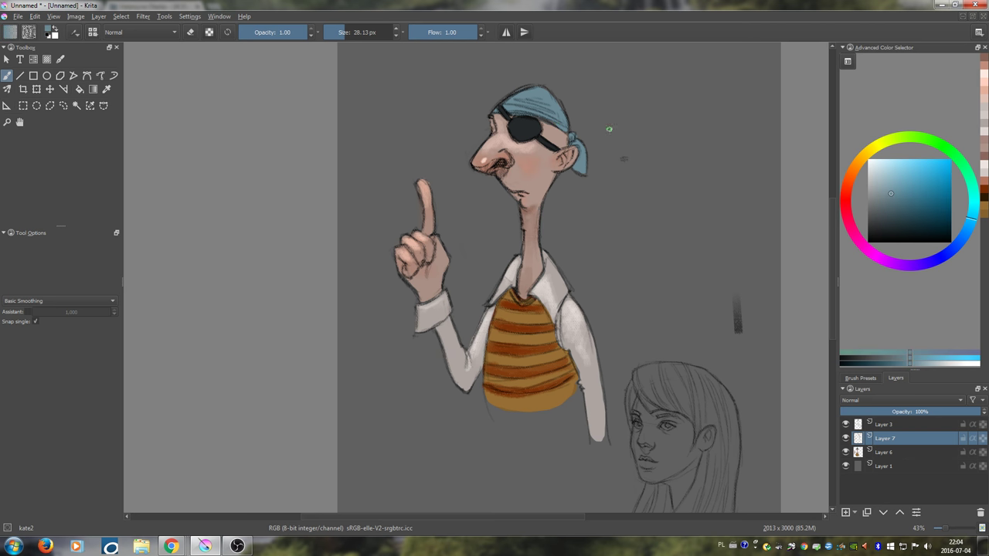
key("]")
key("]")
mouse_move(512, 112)
left_mouse_down()
mouse_move(558, 123)
mouse_move(549, 102)
mouse_move(561, 128)
mouse_move(544, 101)
left_mouse_up()
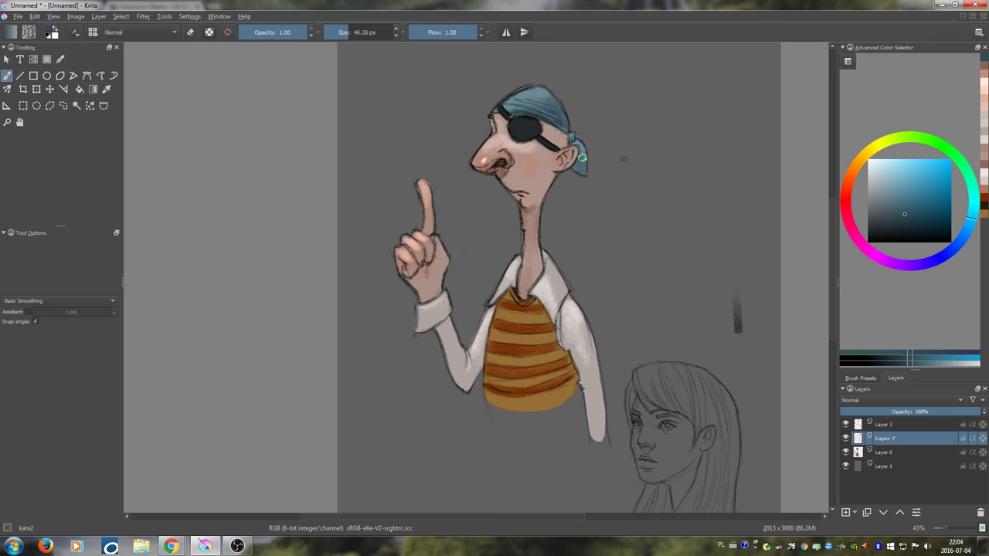
- Shade the bandana's knot and hanging tail in dark blue with a smaller brush
key("bracketleft")
mouse_move(573, 142)
left_mouse_down()
mouse_move(581, 166)
mouse_move(579, 148)
mouse_move(577, 158)
left_mouse_up()
- Extend the hanging sleeve's end and the striped shirt's lower edge with soft strokes in their own sampled off-white, ochre and red-brown
left_click_drag(557, 296, 531, 278)
left_click(574, 414, "ctrl")
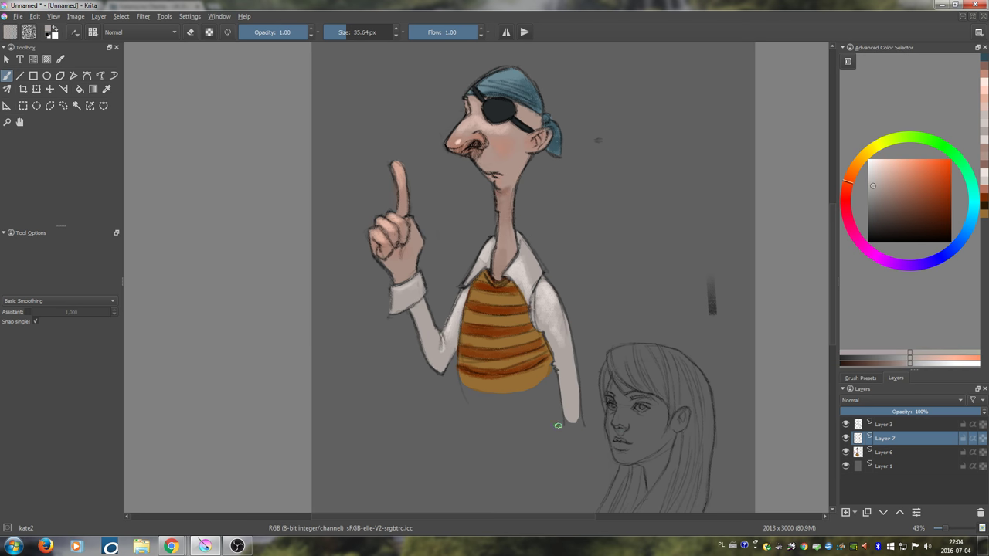
left_click_drag(557, 426, 566, 426)
mouse_move(568, 425)
left_mouse_down()
mouse_move(570, 401)
mouse_move(572, 434)
mouse_move(574, 406)
mouse_move(570, 433)
left_mouse_up()
left_click(485, 385, "ctrl")
mouse_move(466, 399)
left_mouse_down()
mouse_move(545, 382)
mouse_move(521, 400)
mouse_move(489, 400)
mouse_move(510, 412)
mouse_move(475, 388)
mouse_move(496, 410)
mouse_move(516, 381)
mouse_move(533, 409)
mouse_move(533, 387)
mouse_move(530, 416)
mouse_move(520, 417)
mouse_move(539, 387)
mouse_move(536, 412)
mouse_move(525, 399)
mouse_move(469, 392)
mouse_move(524, 383)
mouse_move(497, 355)
mouse_move(517, 372)
mouse_move(481, 393)
mouse_move(463, 384)
mouse_move(523, 386)
mouse_move(473, 391)
mouse_move(538, 381)
mouse_move(532, 390)
mouse_move(471, 396)
left_mouse_up()
left_click(497, 352, "ctrl")
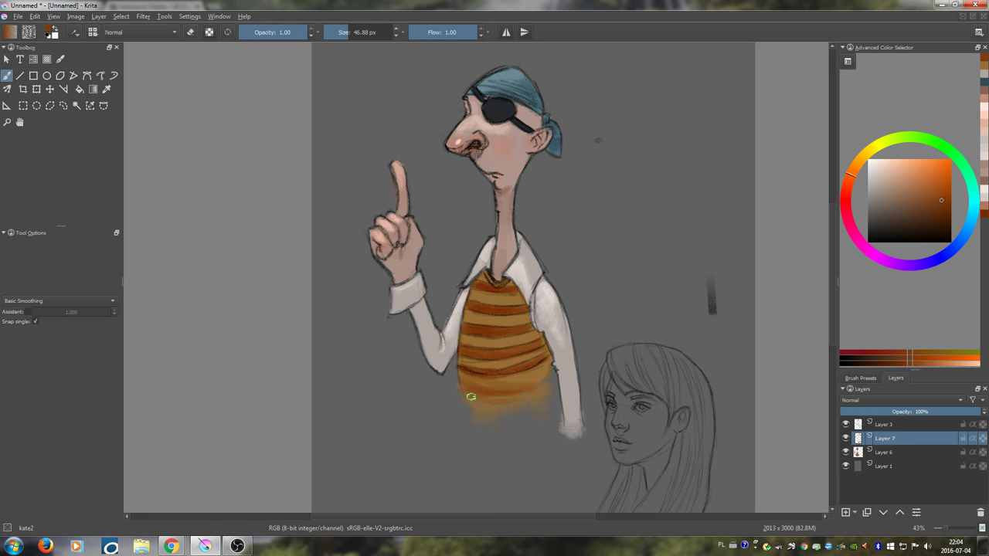
- Toggle the visibility of Layer 7 to compare the pirate with and without the shading
left_click(845, 438)
left_click(845, 439)
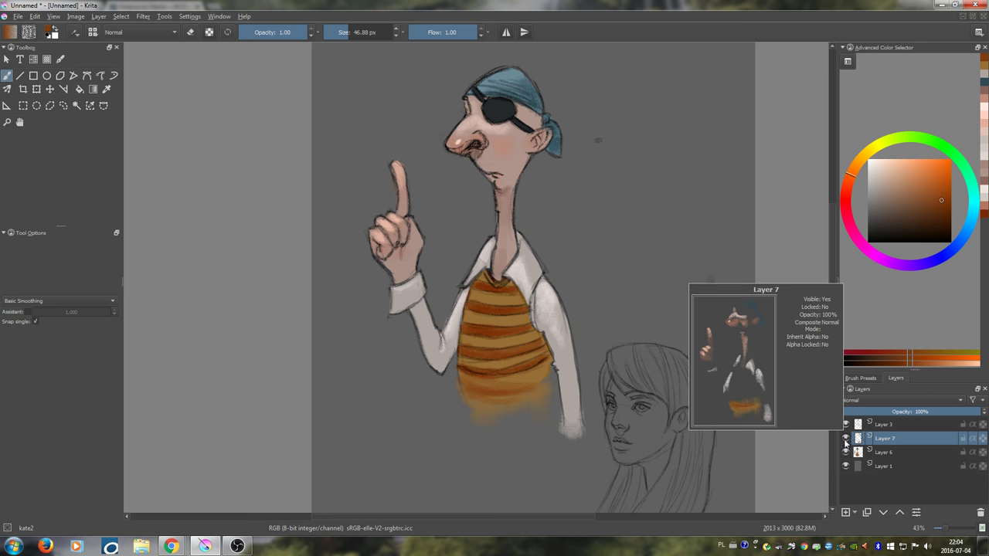
left_click(845, 439)
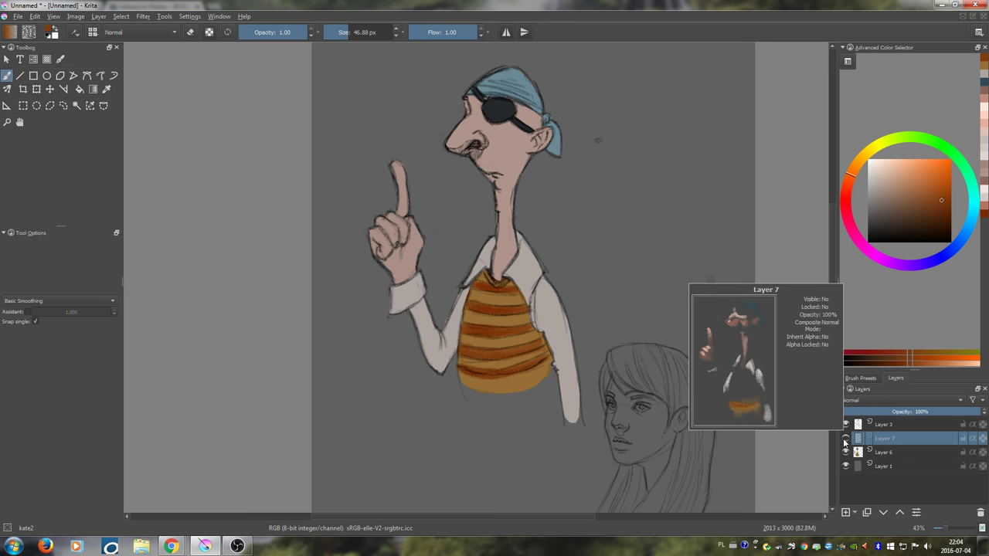
left_click(845, 439)
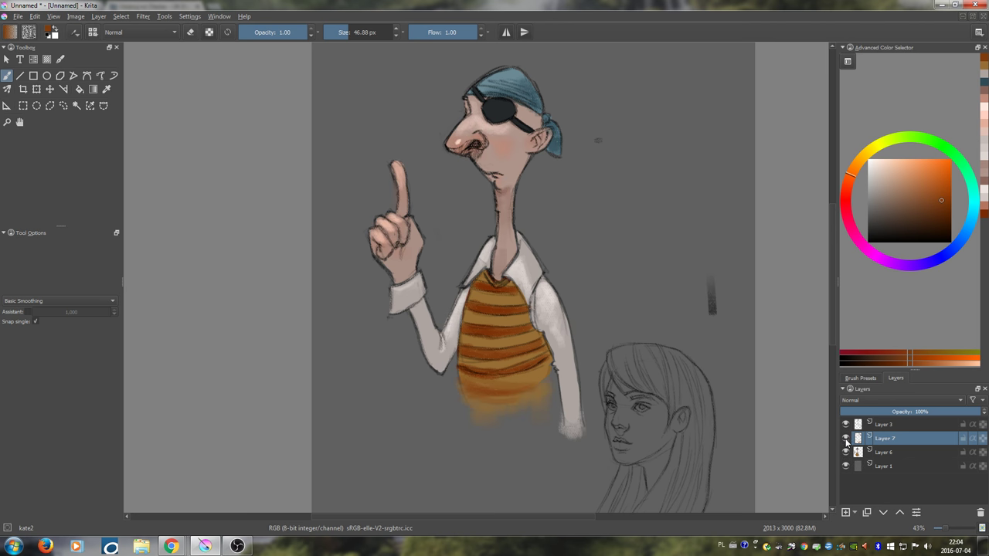
- Sample the face's skin tone, darken it to a reddish brown, and shade the lower part of the raised hand with a smaller brush
left_click(502, 145, "ctrl")
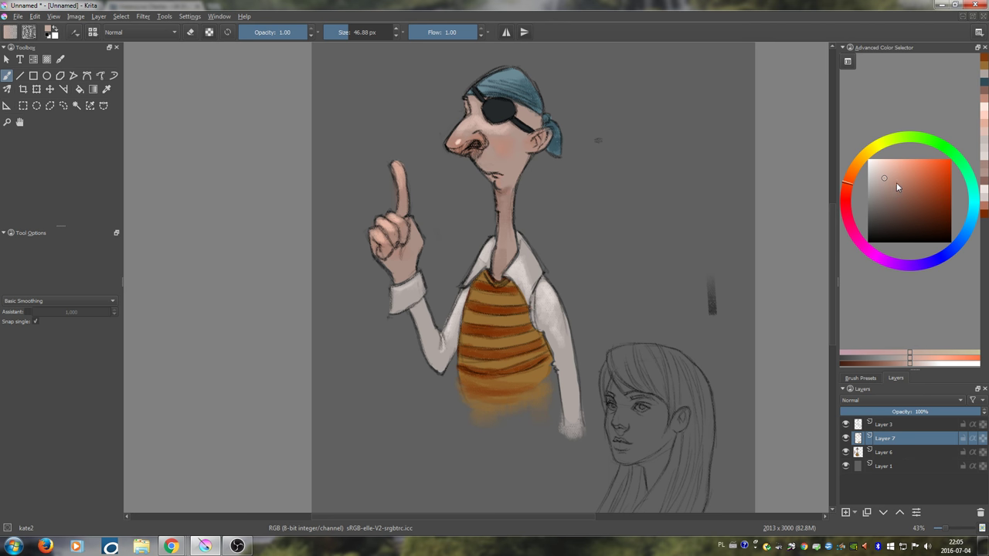
left_click(900, 196)
key("[")
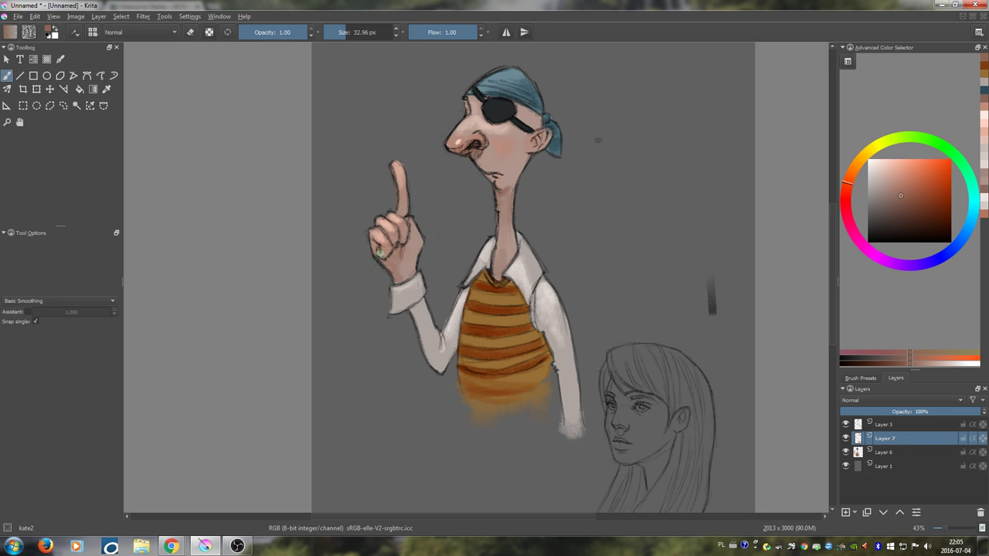
left_click(909, 203)
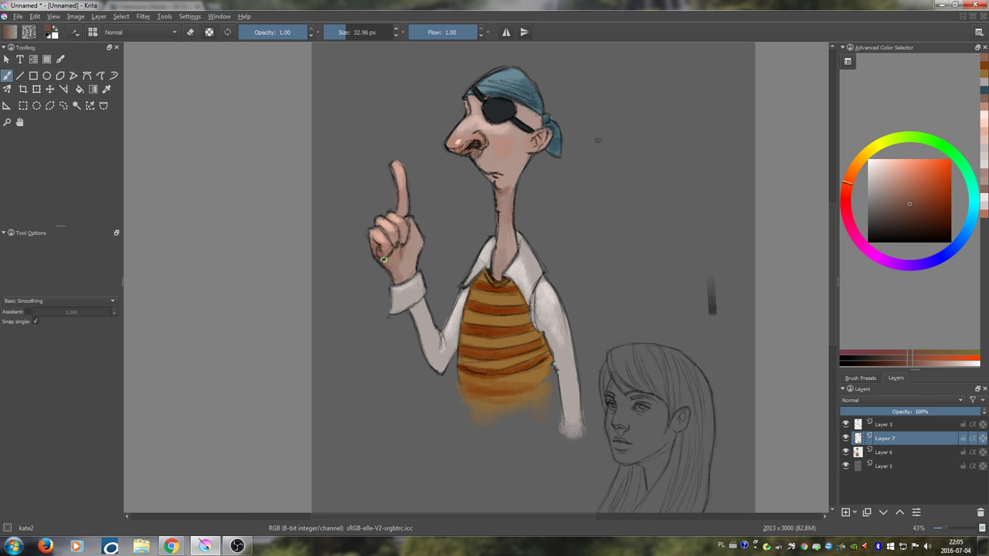
left_click_drag(399, 249, 388, 264)
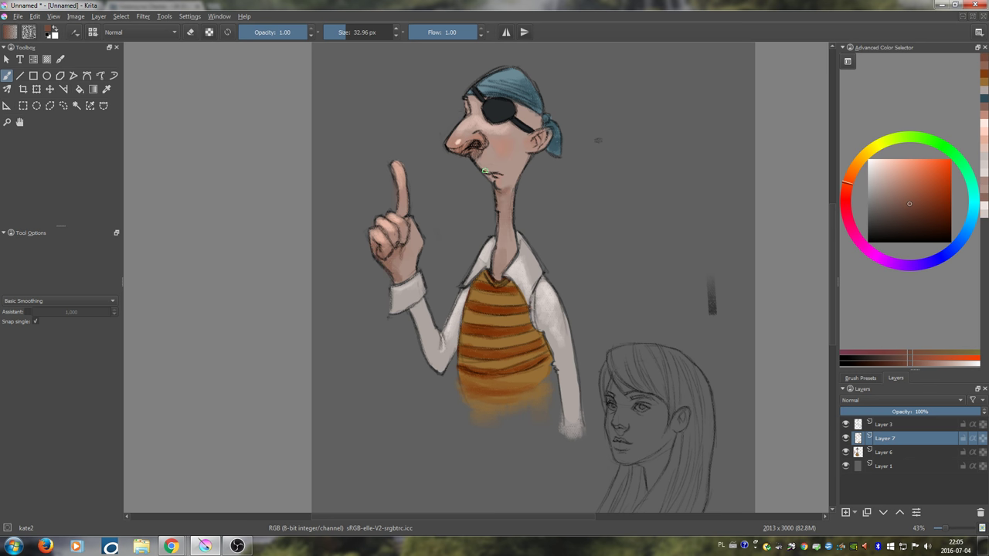
- Shade beneath the nose, on the ear and along the temple under the bandana with a slightly adjusted reddish brown
left_click_drag(485, 146, 472, 154)
left_click(908, 200)
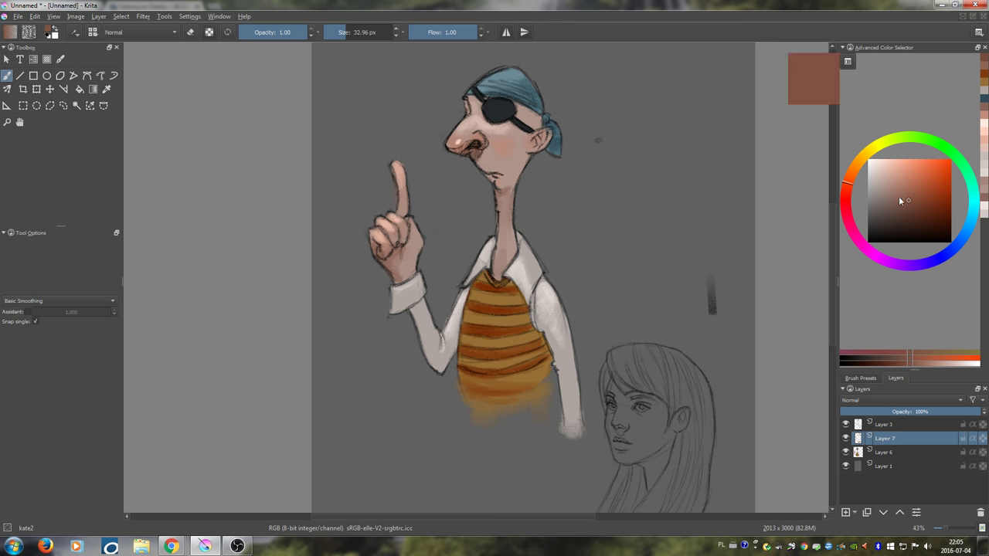
left_click(481, 144)
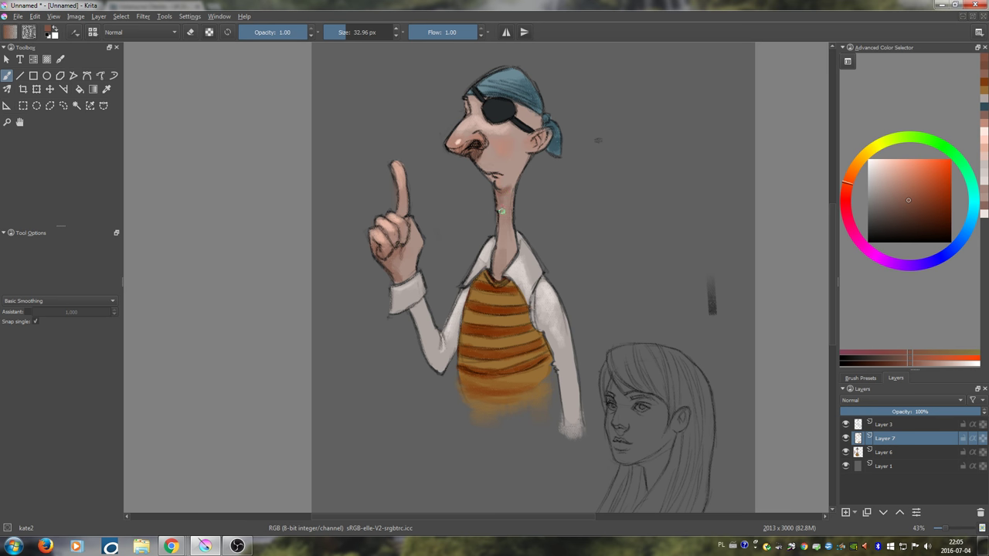
left_click_drag(519, 151, 527, 152)
left_click_drag(518, 107, 531, 125)
- Sample the sleeve's off-white, darken it to a warm grey, and shade the raised arm's sleeve around the elbow
left_click(457, 316, "ctrl")
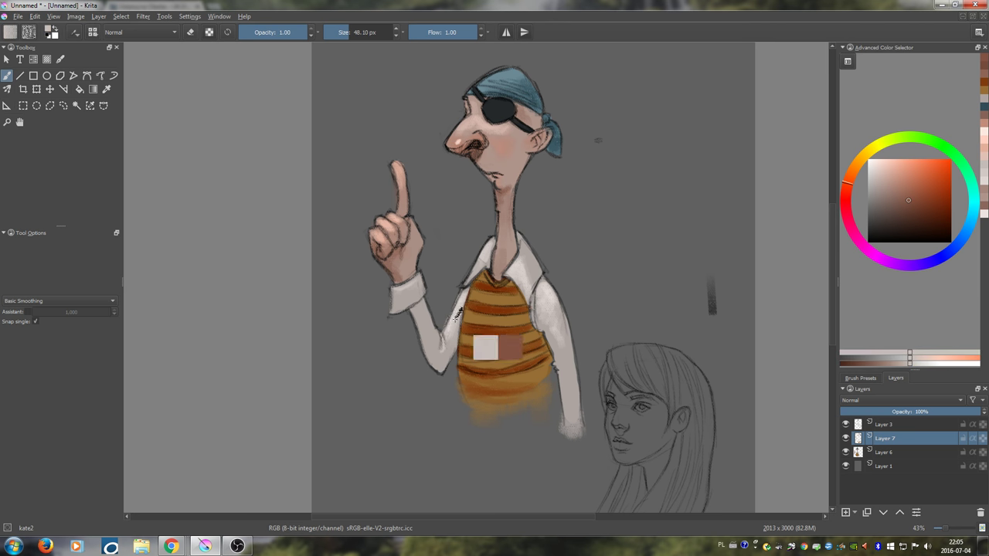
left_click_drag(424, 286, 417, 286)
left_click(873, 197)
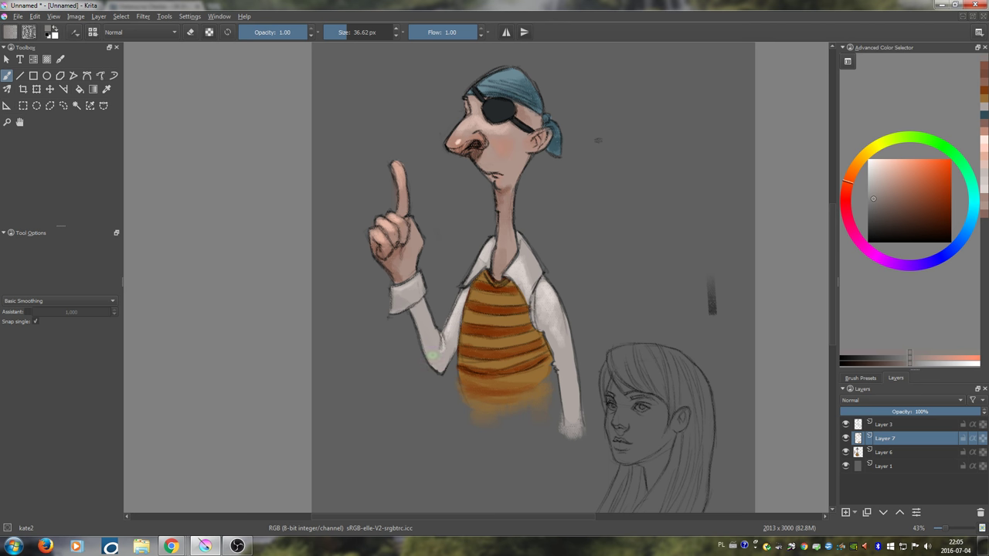
mouse_move(431, 354)
left_mouse_down()
mouse_move(440, 363)
mouse_move(445, 348)
left_mouse_up()
- Sample the shirt's ochre, darken it to a deep brown, and shade the yellow stripes near the collar with a larger brush
left_click(504, 313, "ctrl")
left_click(928, 204)
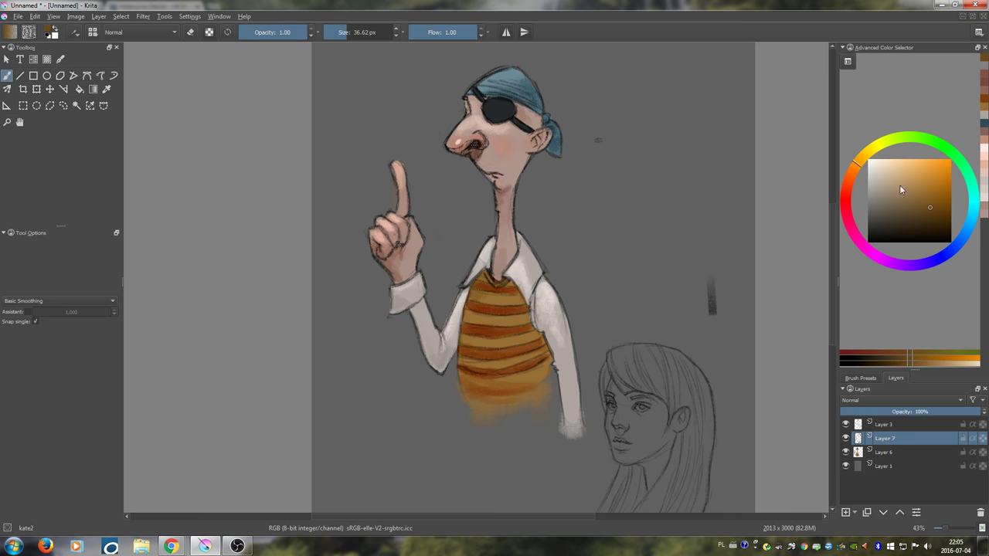
left_click(934, 215)
key("]")
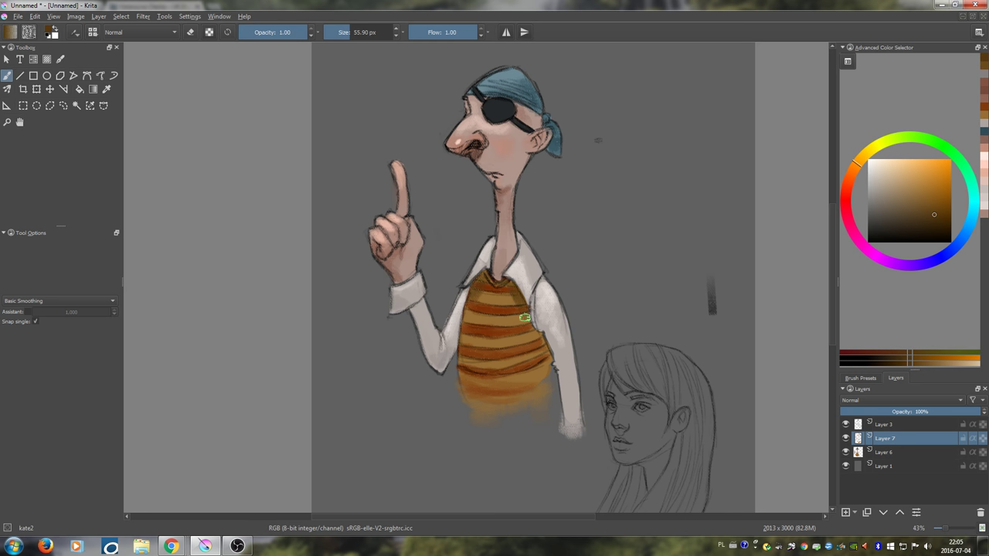
- Pick a dark red-brown from the shirt's stripes and deepen the shading under the collar with a smaller brush
left_click(931, 197)
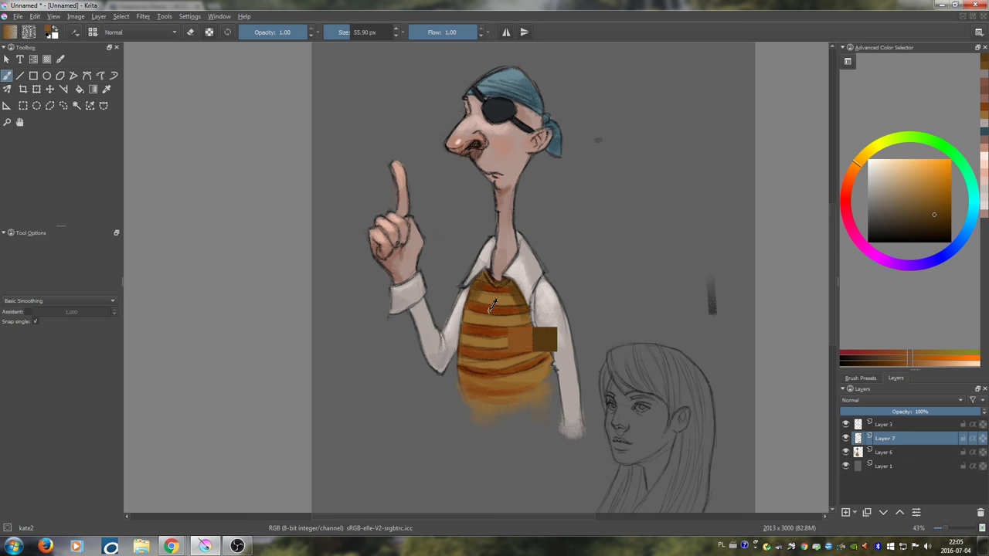
left_click(941, 208)
key("bracketleft")
key("bracketleft")
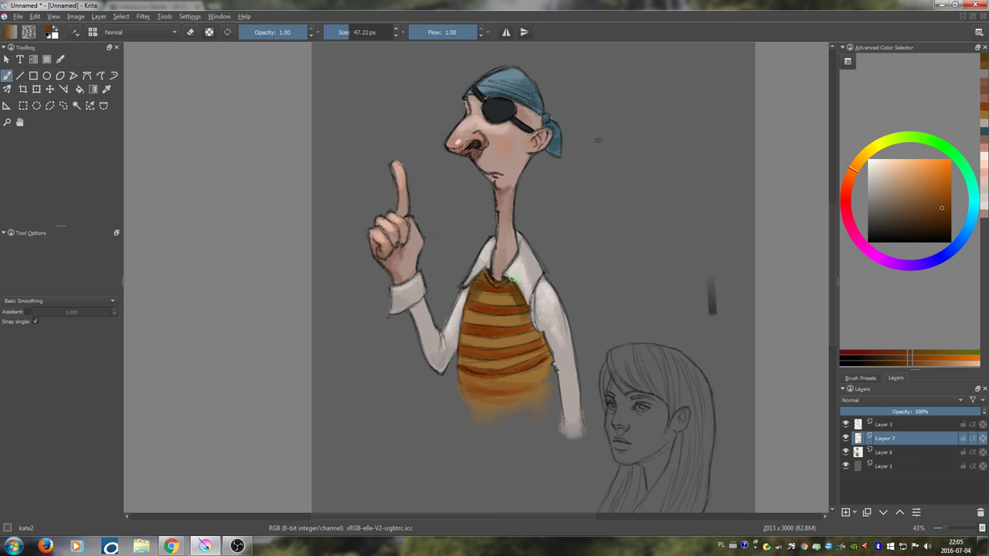
left_click_drag(481, 287, 494, 292)
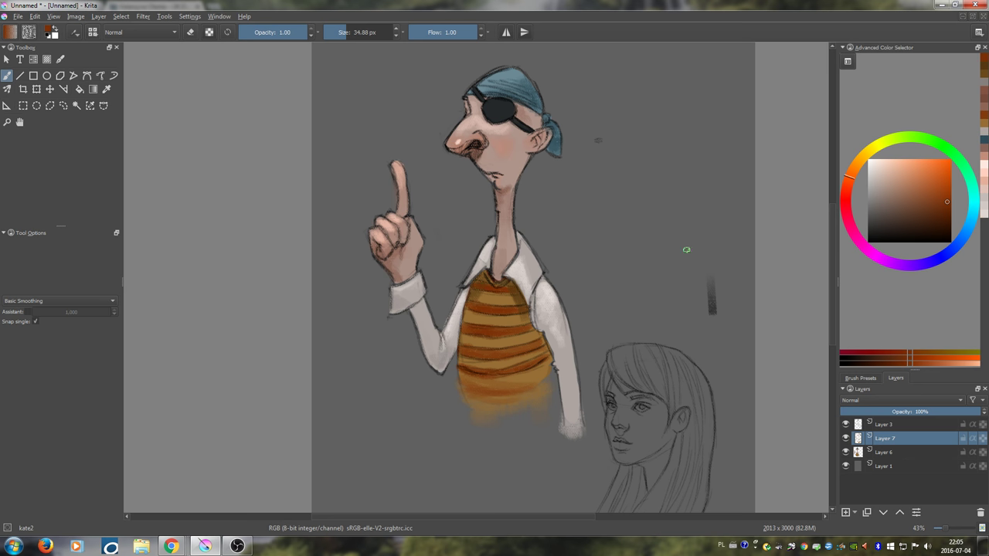
left_click_drag(935, 209, 950, 208)
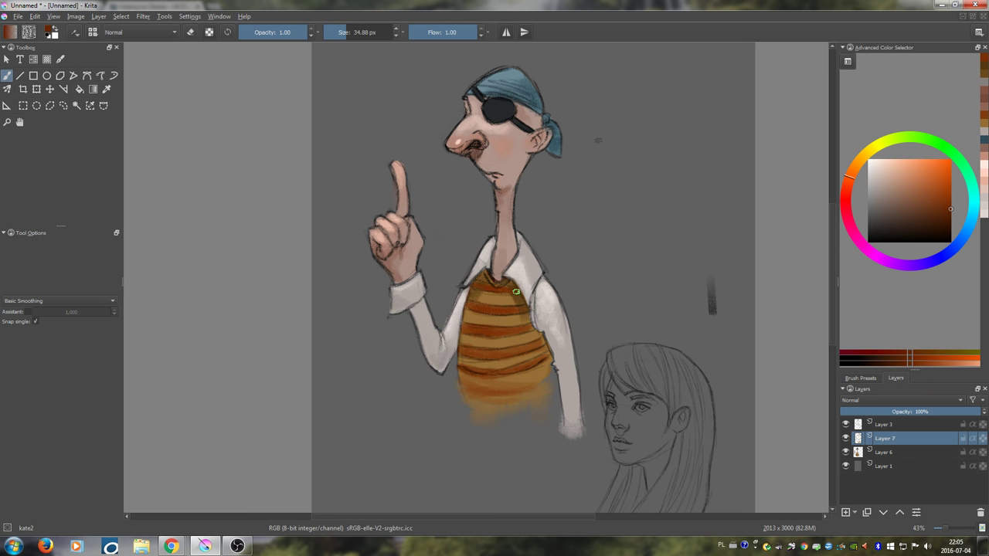
left_click_drag(516, 292, 523, 288)
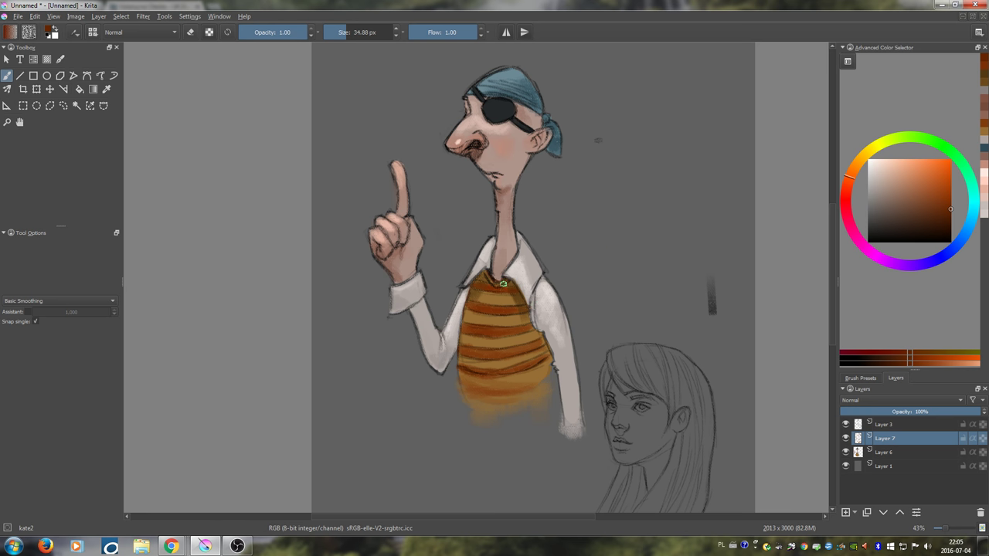
- Sample the shirt collar's light tone and touch up the collar wing on the raised-arm side
left_click(486, 264, "ctrl")
left_click_drag(486, 264, 481, 265)
left_click_drag(468, 279, 479, 255)
left_click(479, 258, "ctrl")
- Lighten the collar's sampled tone to near-white and dab polka dots over the bandana and its tail, reducing the brush size
left_click(525, 274, "ctrl")
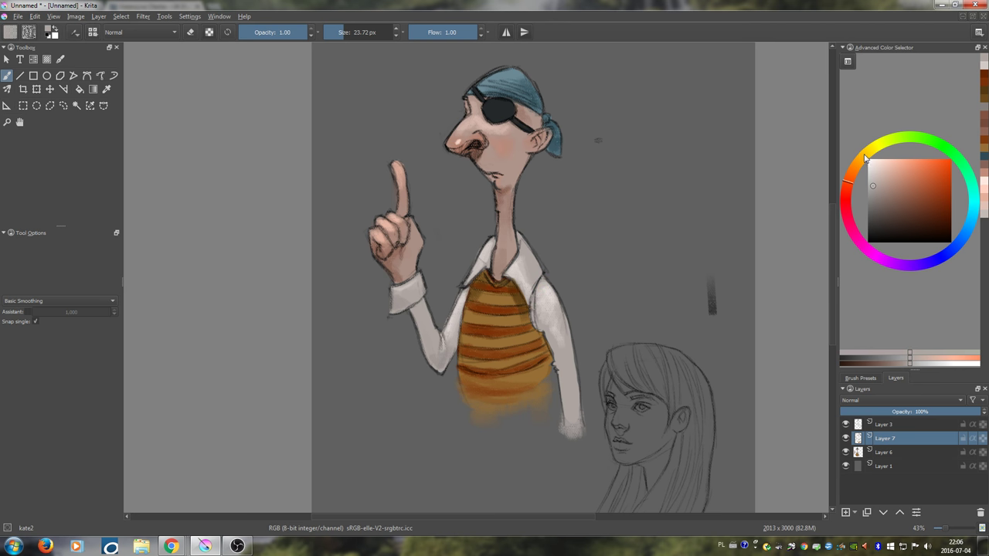
left_click_drag(592, 128, 607, 190)
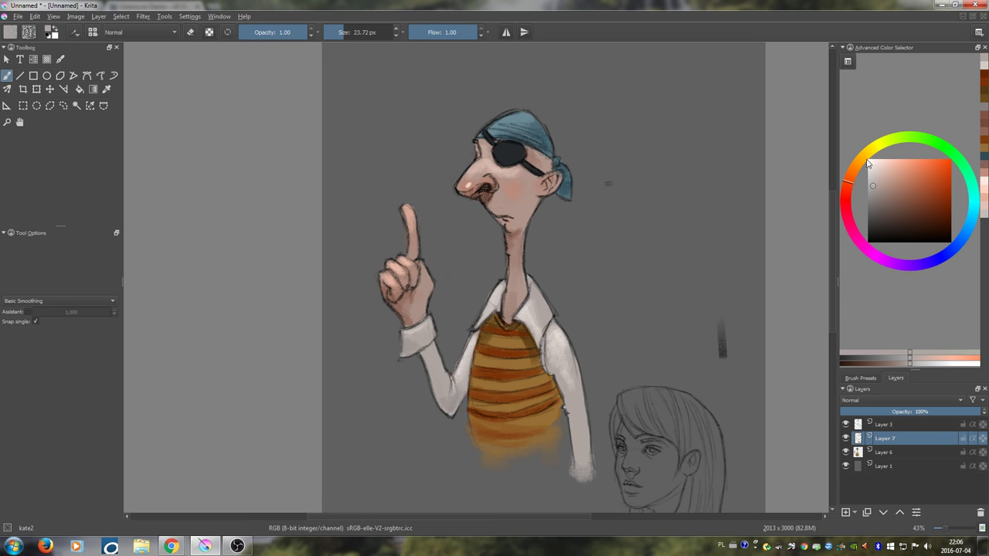
left_click(871, 168)
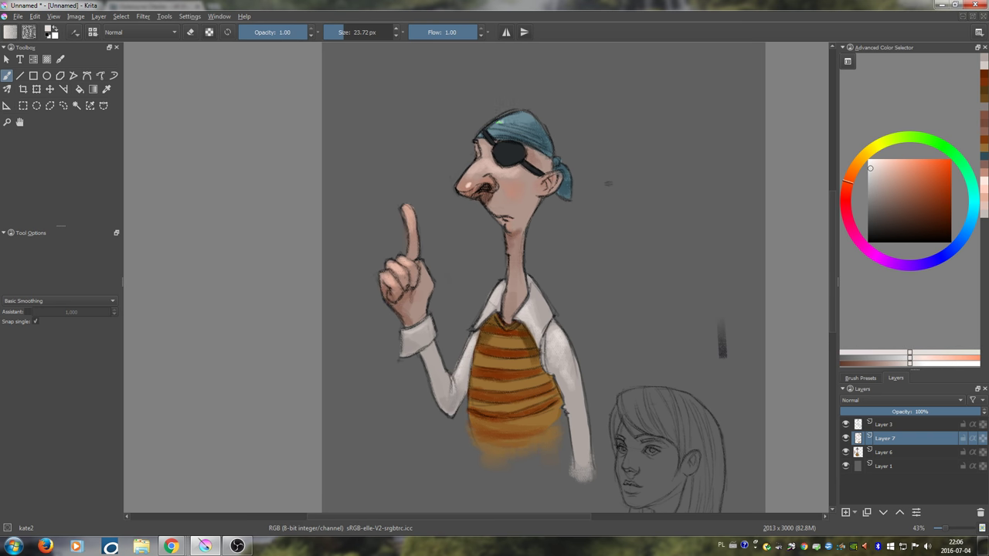
left_click(499, 121)
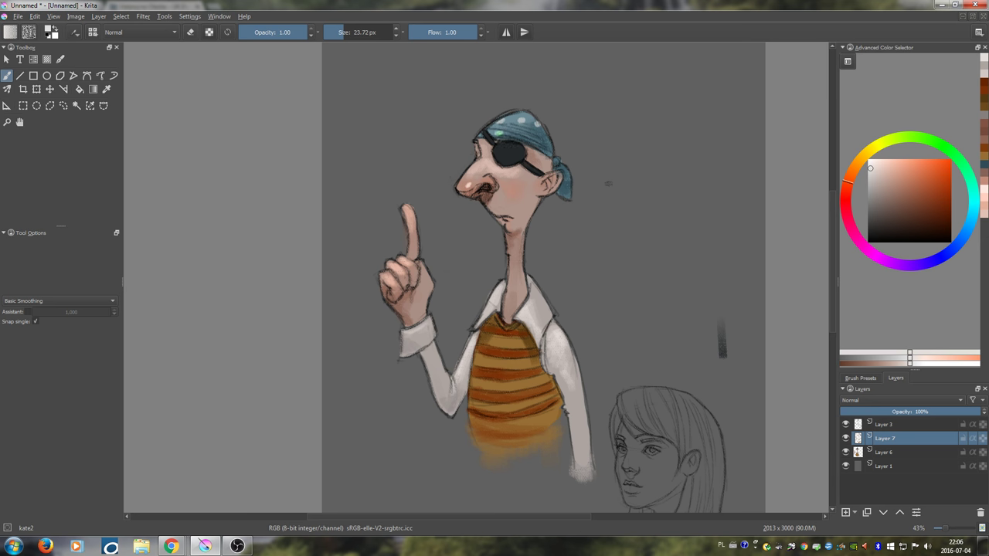
left_click(525, 139)
key("bracketleft")
key("bracketleft")
- Sample the face's skin tone, darken it to a muted reddish brown, and refine the shading around the nose and mouth
scroll(477, 275, "down", 4)
scroll(502, 334, "up", 4)
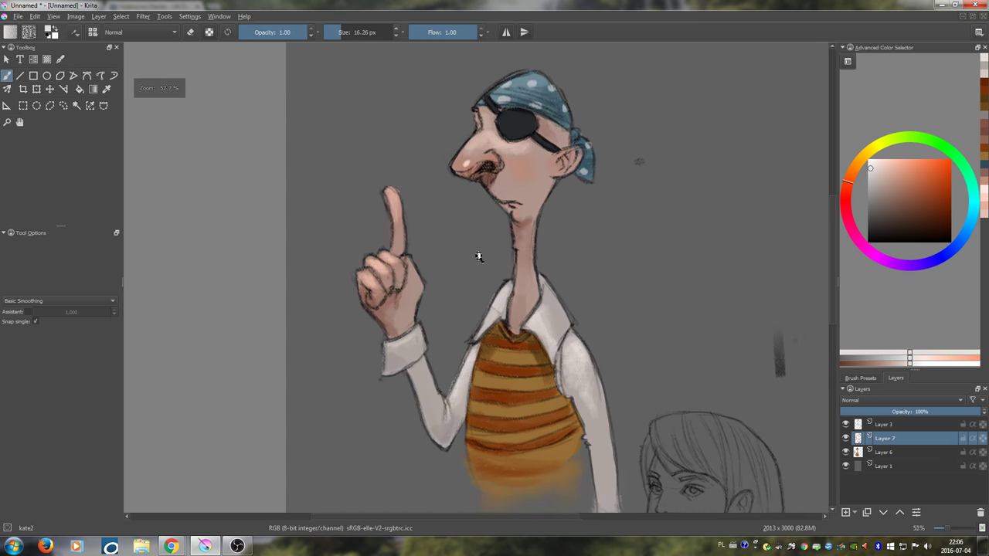
left_click(484, 223, "ctrl")
left_click_drag(502, 247, 496, 251, "shift")
left_click(896, 197)
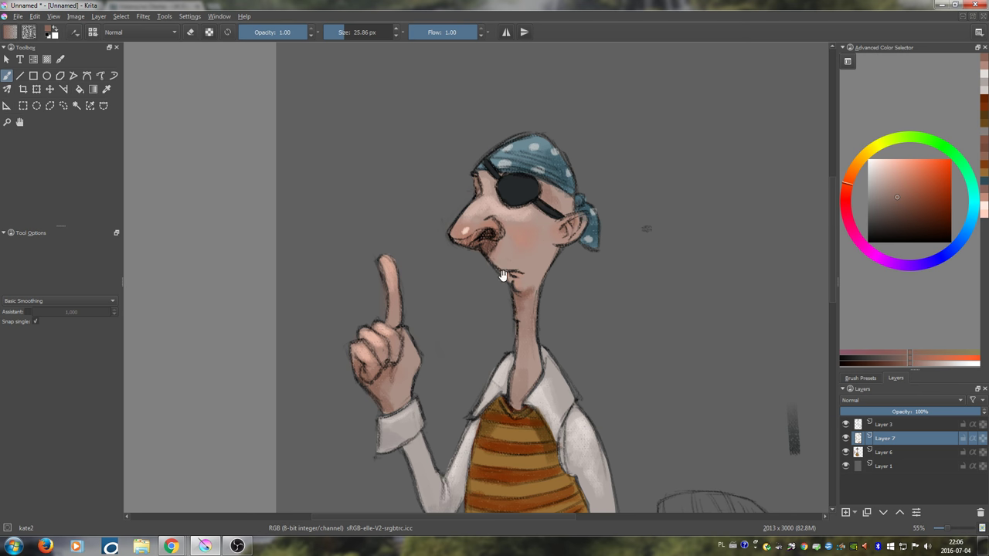
scroll(503, 282, "down", 2)
scroll(502, 304, "down", 2)
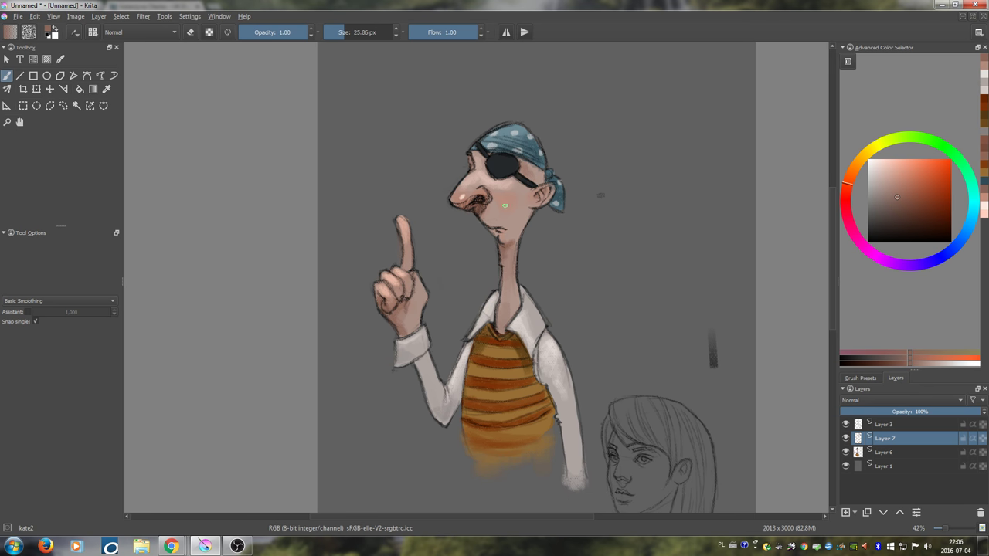
- Touch up the face with its sampled pale skin tone and lighten the bandana with a brighter version of its blue
left_click(493, 191, "ctrl")
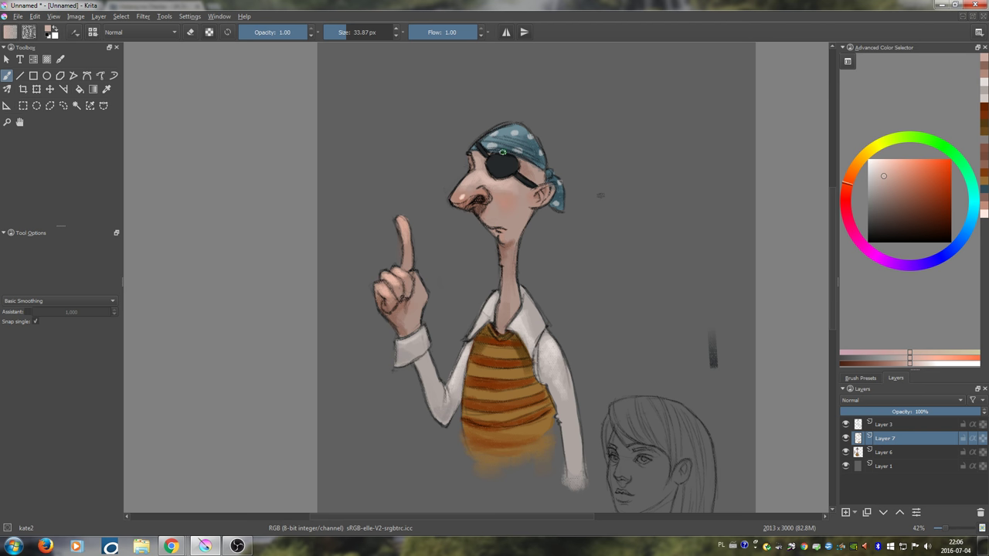
left_click(531, 164, "ctrl")
left_click(904, 183)
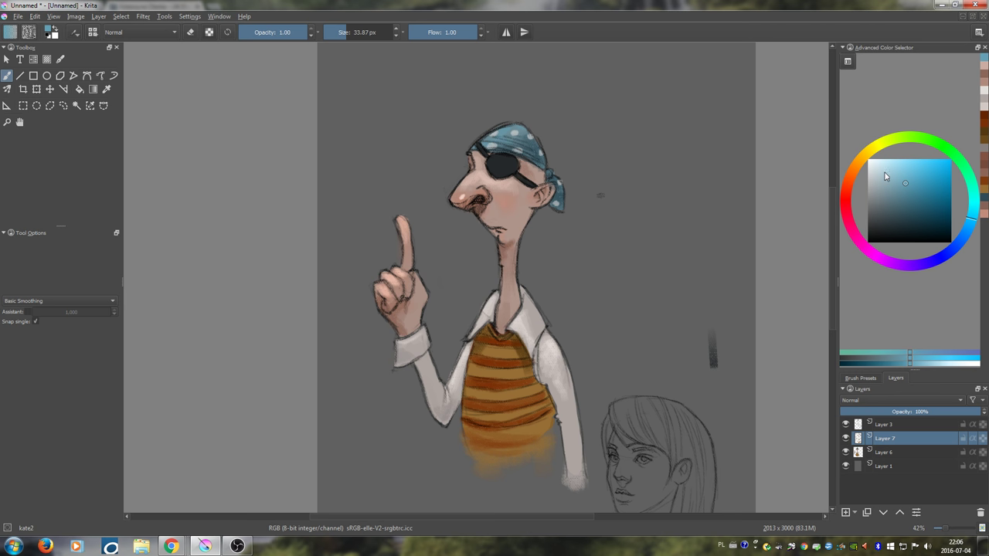
- Pick a bluish near-white and brighten the bandana's front polka dots with a smaller brush
left_click(875, 159)
left_click_drag(510, 128, 504, 129, "shift")
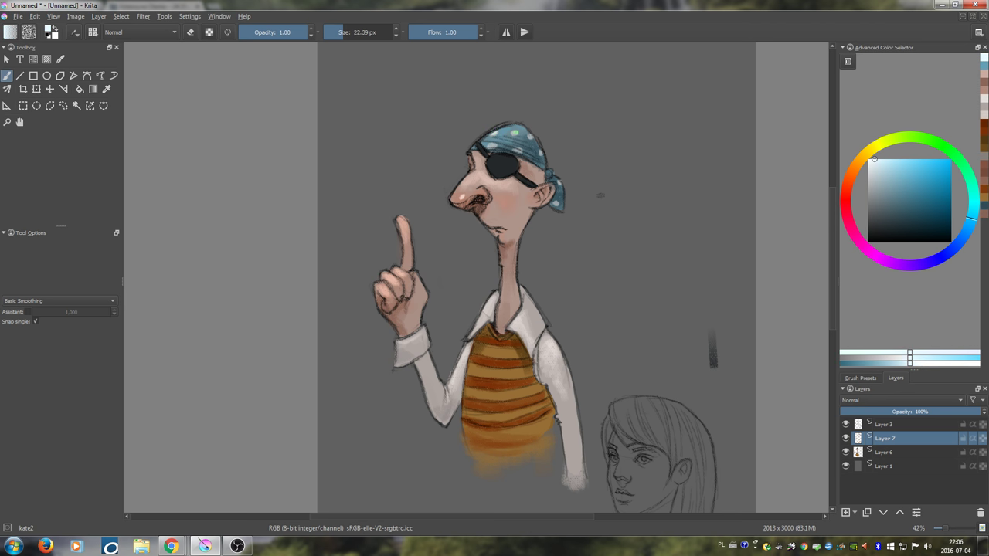
left_click(493, 148)
left_click_drag(511, 122, 507, 126)
- Sample the shirt's ochre, lighten it to a pale orange, and paint highlights along the yellow stripes with a larger brush
left_click(497, 350, "ctrl")
left_click(923, 183)
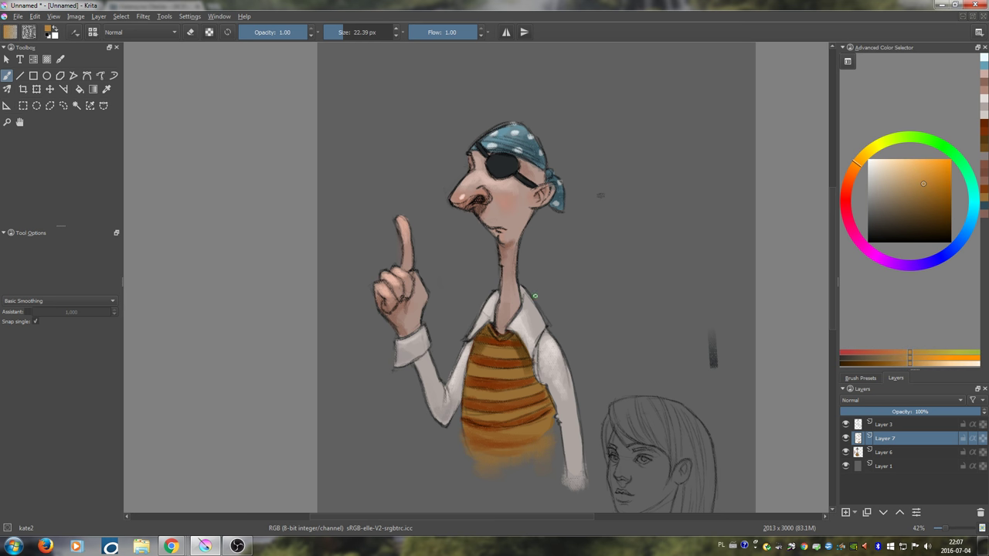
left_click_drag(533, 294, 541, 295)
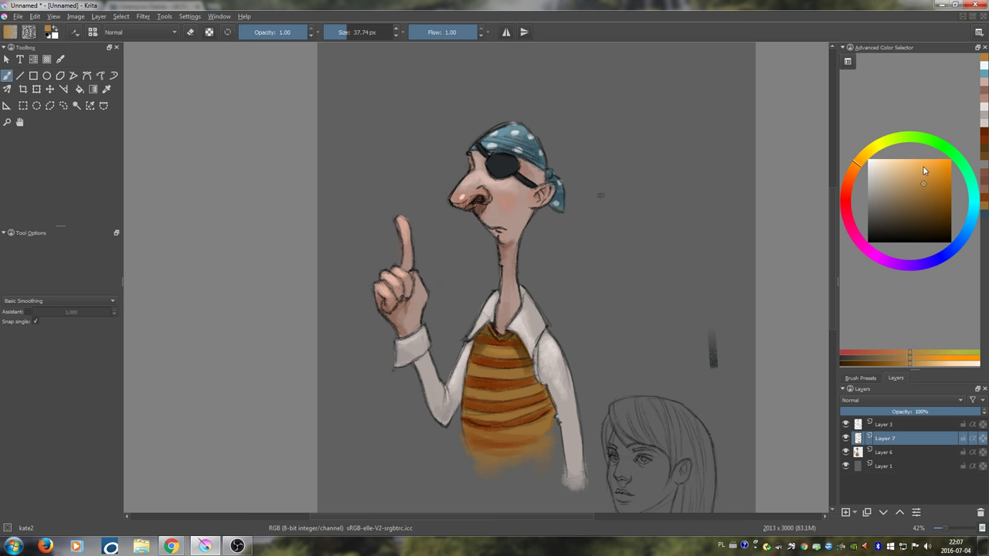
left_click(913, 167)
mouse_move(486, 367)
left_mouse_down()
mouse_move(475, 370)
mouse_move(502, 372)
mouse_move(495, 376)
mouse_move(514, 391)
left_mouse_up()
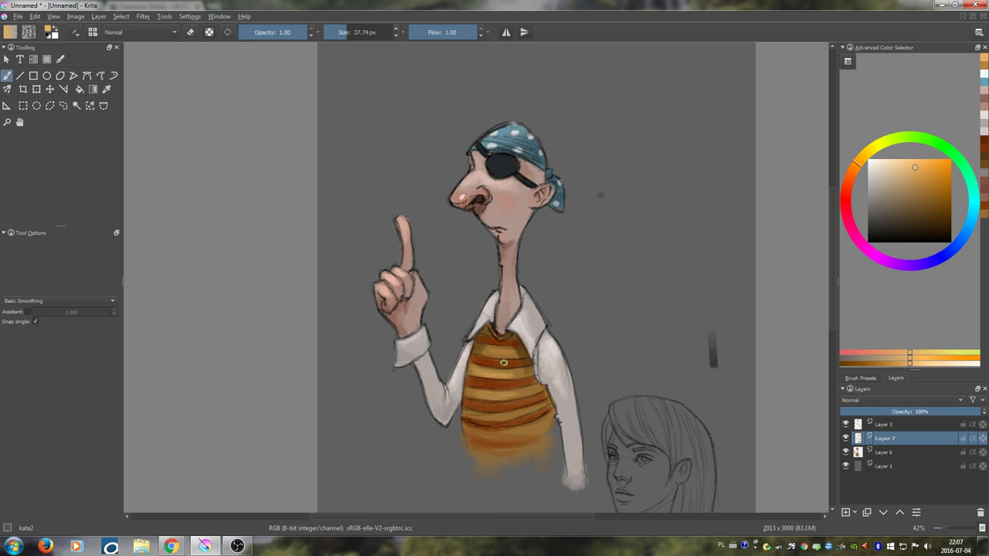
mouse_move(489, 353)
left_mouse_down()
mouse_move(511, 357)
mouse_move(512, 376)
left_mouse_up()
key("ctrl")
left_click(394, 298, "ctrl")
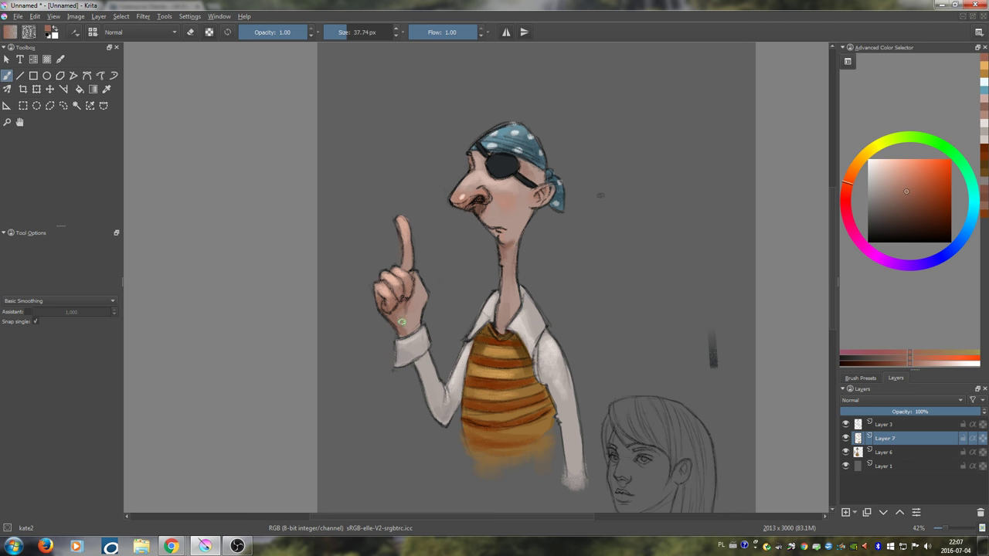
left_click(417, 353, "ctrl")
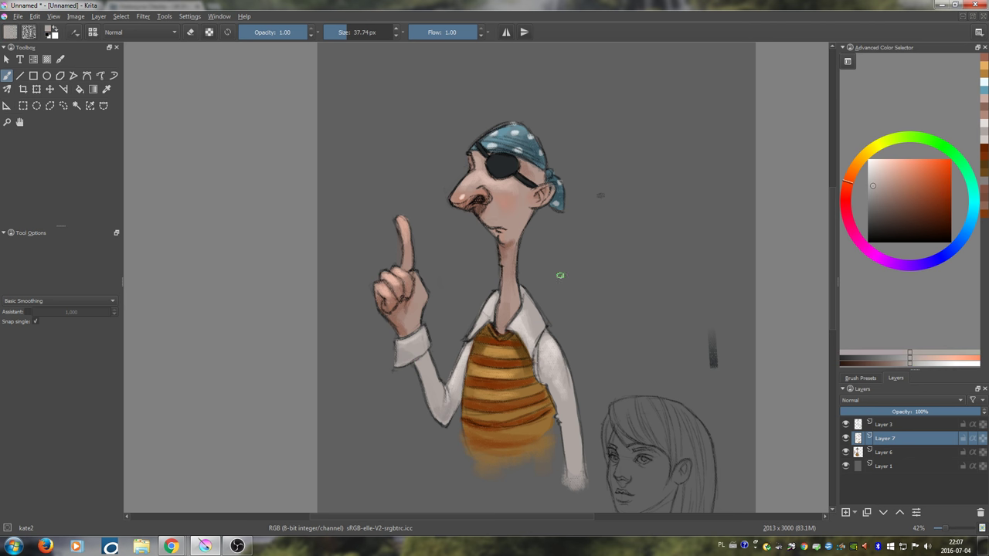
left_click(873, 201)
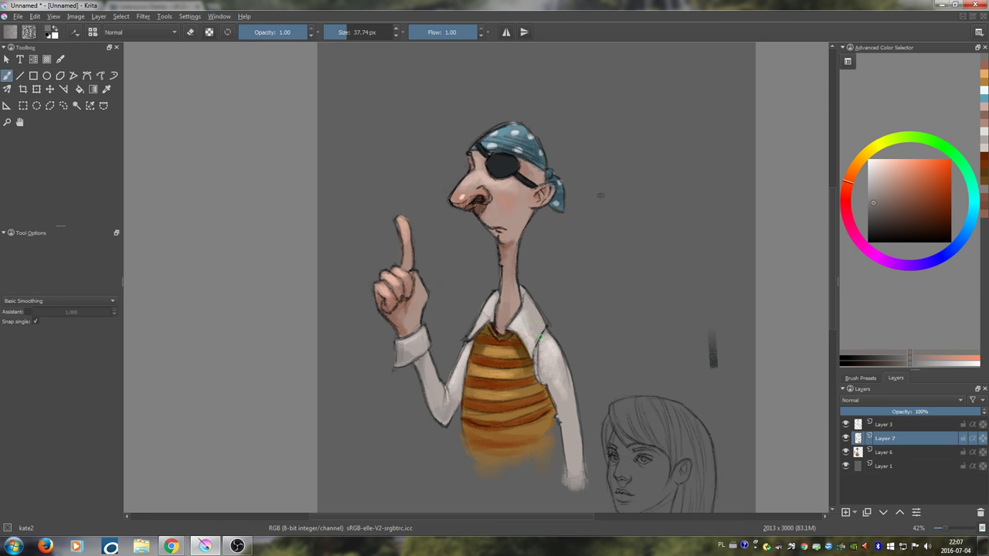
mouse_move(539, 337)
left_mouse_down()
mouse_move(536, 356)
mouse_move(548, 341)
left_mouse_up()
key("ctrl+z")
- Sample the raised finger's pale pink and lighten the back of the hand with a brush of about 28 px
left_click(403, 223, "ctrl")
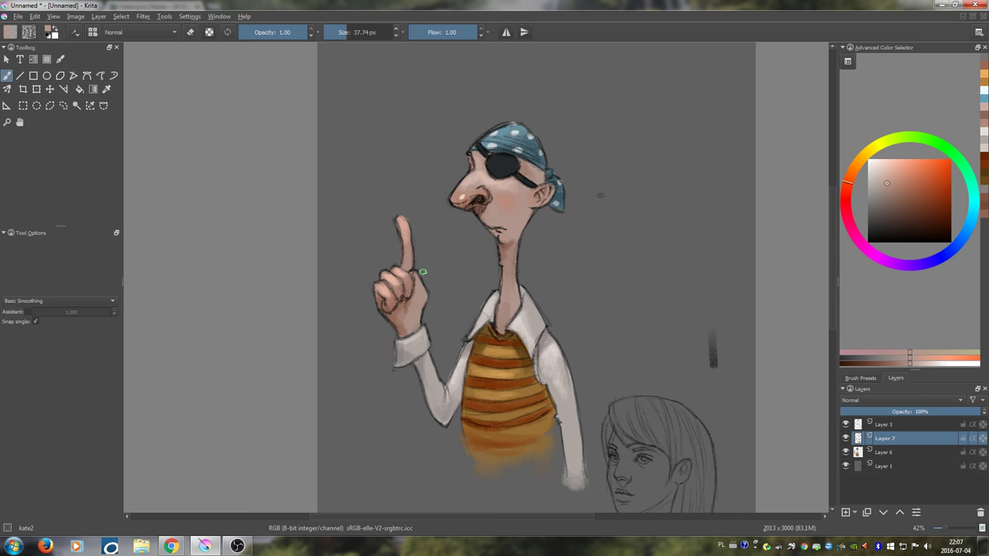
left_click_drag(423, 272, 418, 278)
left_click(407, 265, "ctrl")
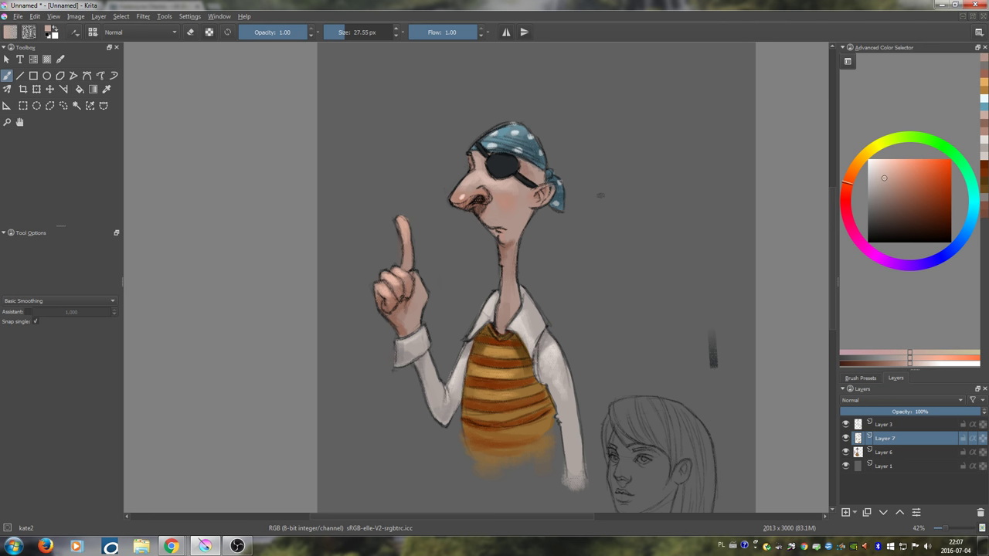
left_click_drag(417, 276, 422, 295)
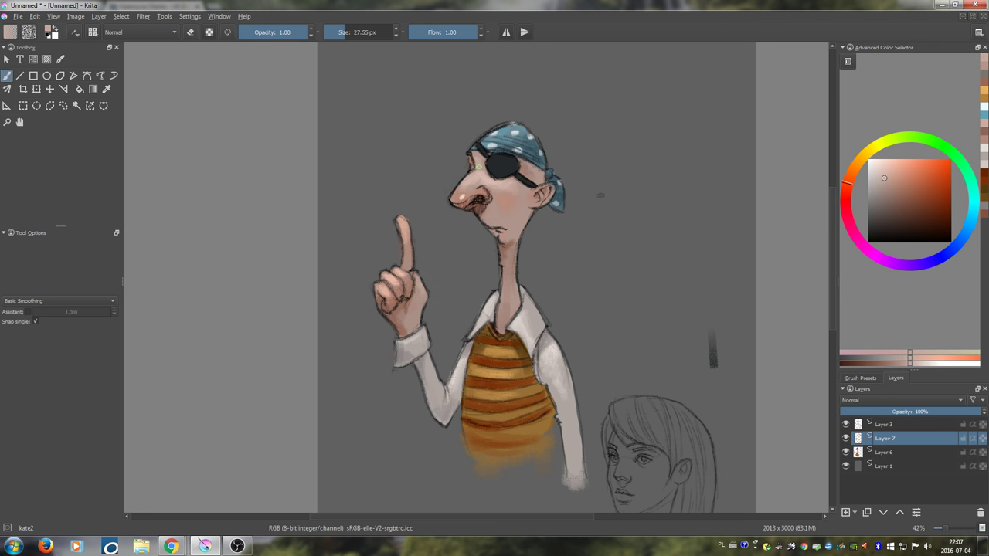
- Pick a dark muted blue and shade the back edge of the bandana and its hanging tail
left_click(496, 187, "ctrl")
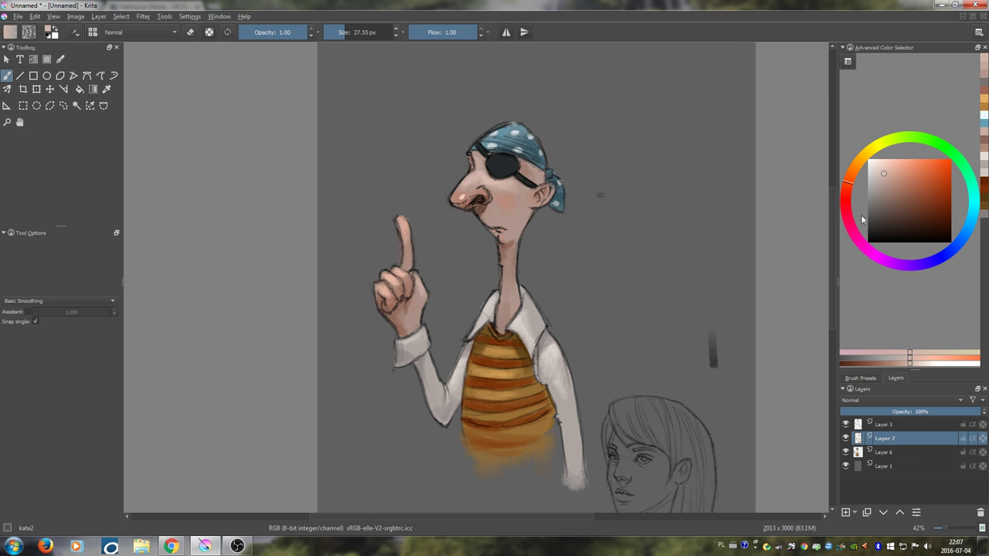
left_click_drag(964, 229, 972, 219)
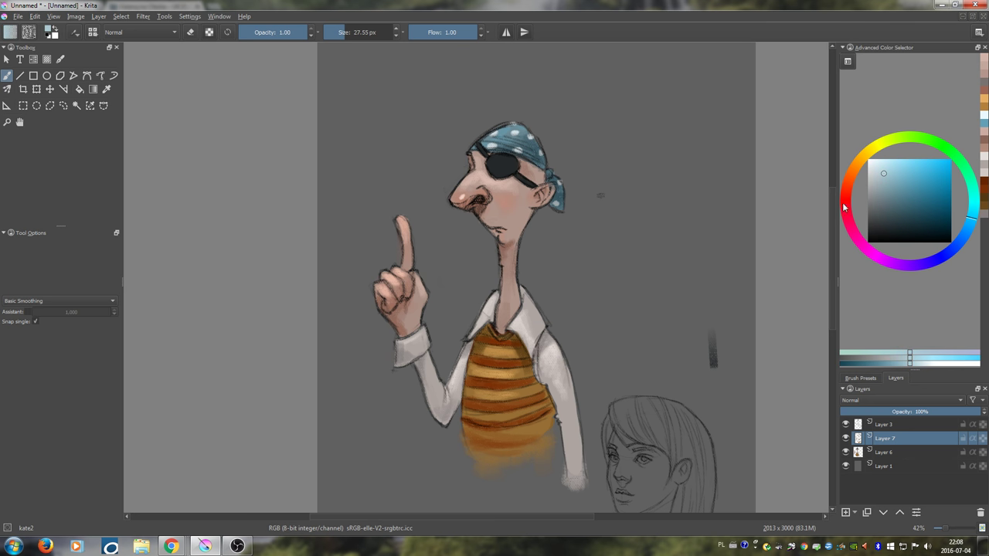
left_click(900, 192)
left_click_drag(901, 192, 901, 200)
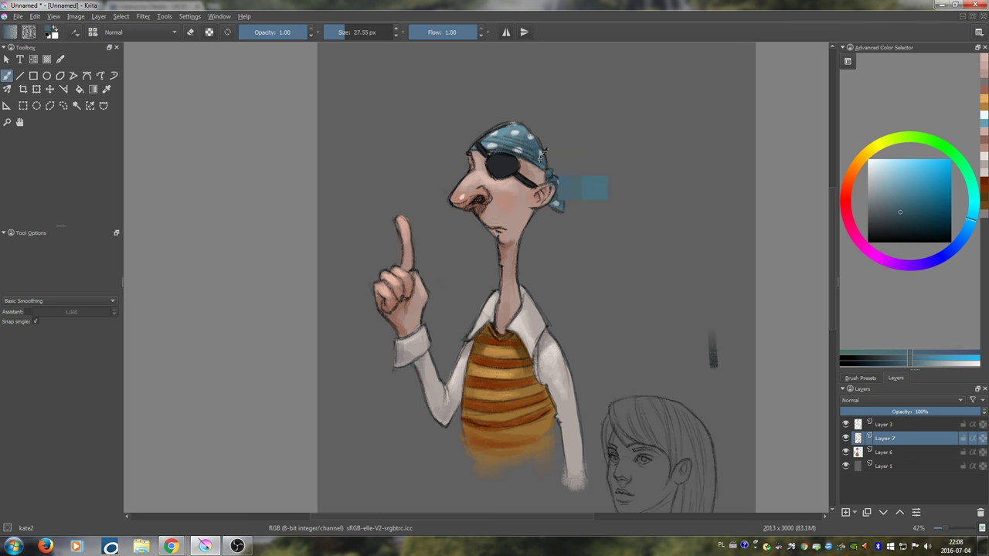
left_click(912, 219)
mouse_move(533, 159)
left_mouse_down()
mouse_move(558, 205)
mouse_move(549, 177)
mouse_move(556, 185)
mouse_move(555, 205)
left_mouse_up()
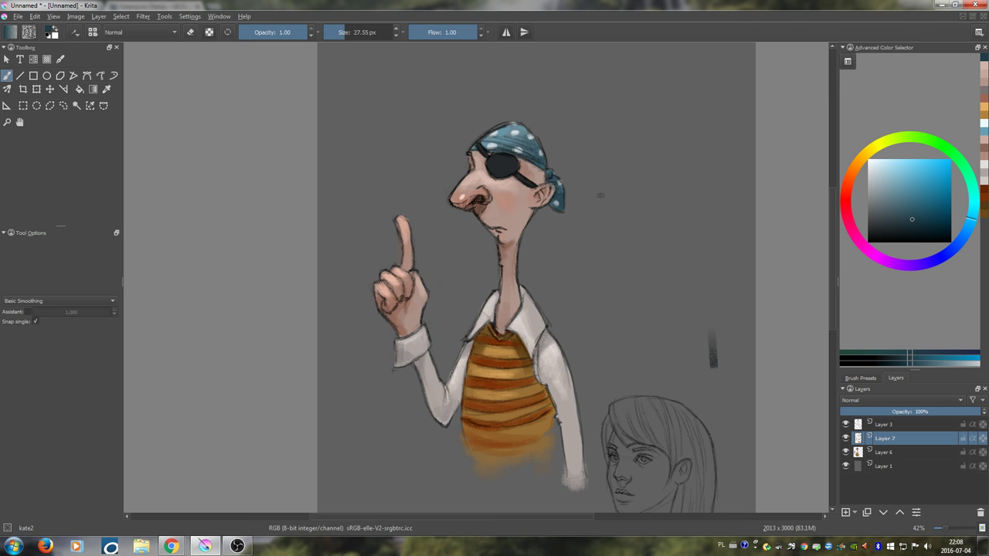
- Touch up the cheek and nose with the sampled pale skin tone, and the eye patch and strap with its sampled near-black
left_click(510, 181, "ctrl")
left_click_drag(499, 194, 507, 187)
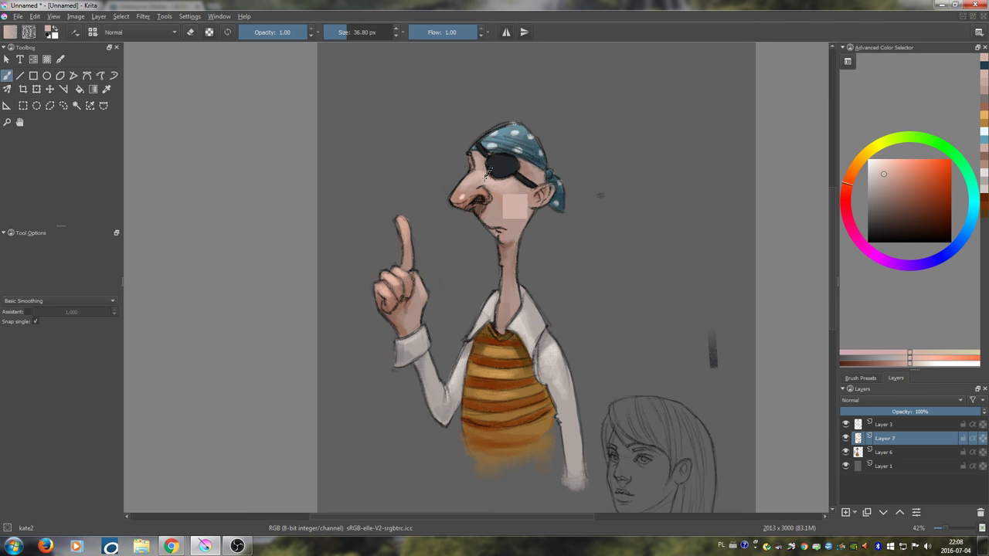
left_click_drag(461, 192, 455, 197)
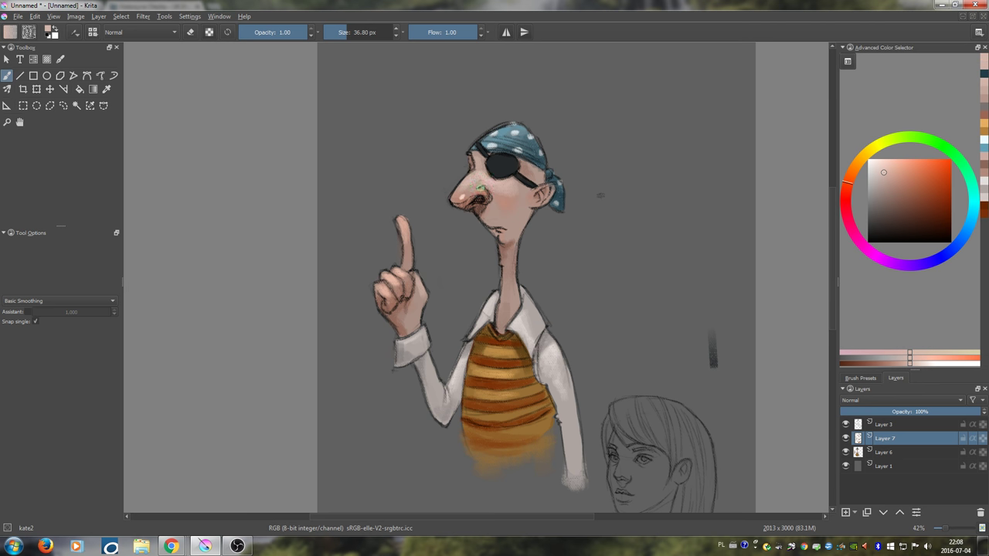
left_click(485, 176)
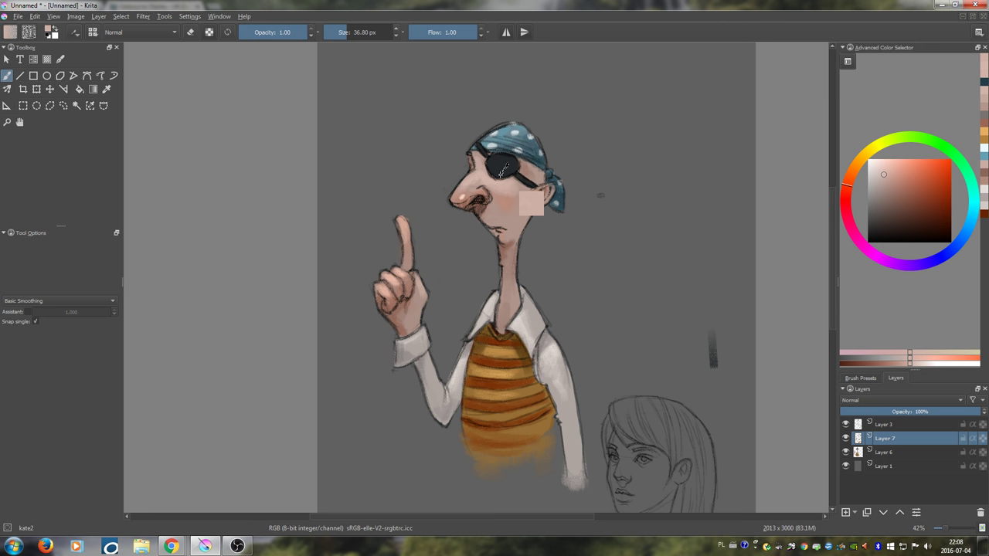
left_click(504, 179, "ctrl")
left_click_drag(510, 177, 535, 190)
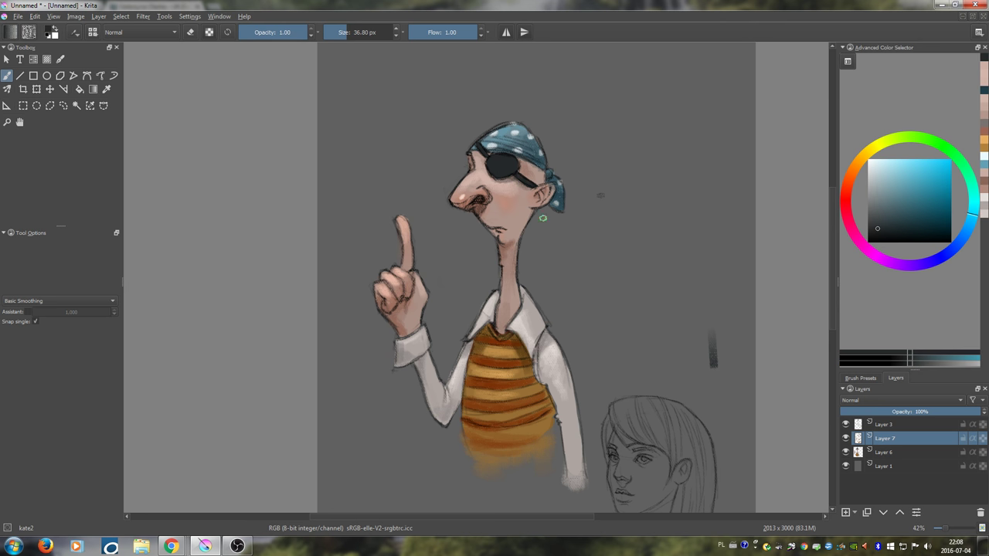
- Sample the palm's brown, darken it to a reddish brown, and deepen the shadows between the folded fingers with a 27 px brush
left_click(402, 308, "ctrl")
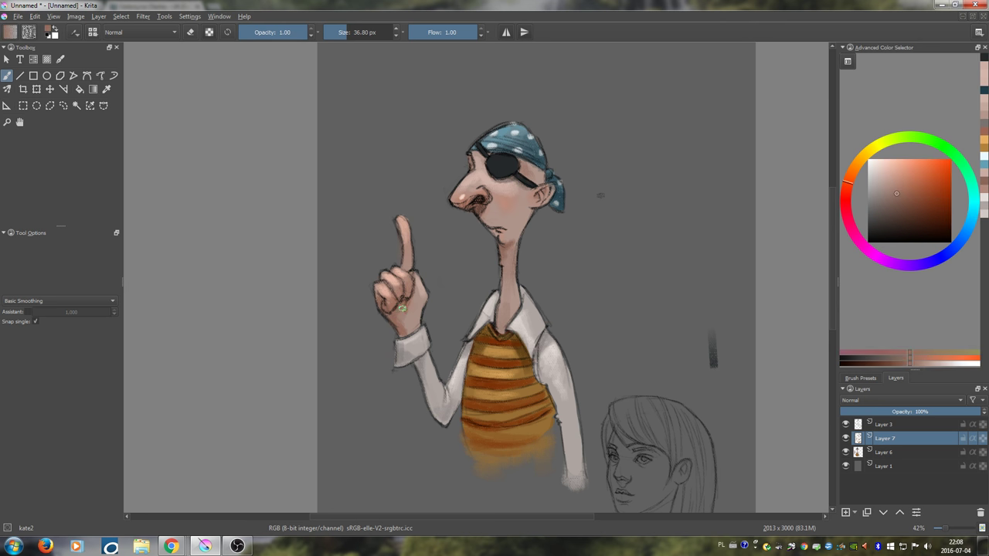
left_click(910, 207)
left_click_drag(405, 307, 397, 316)
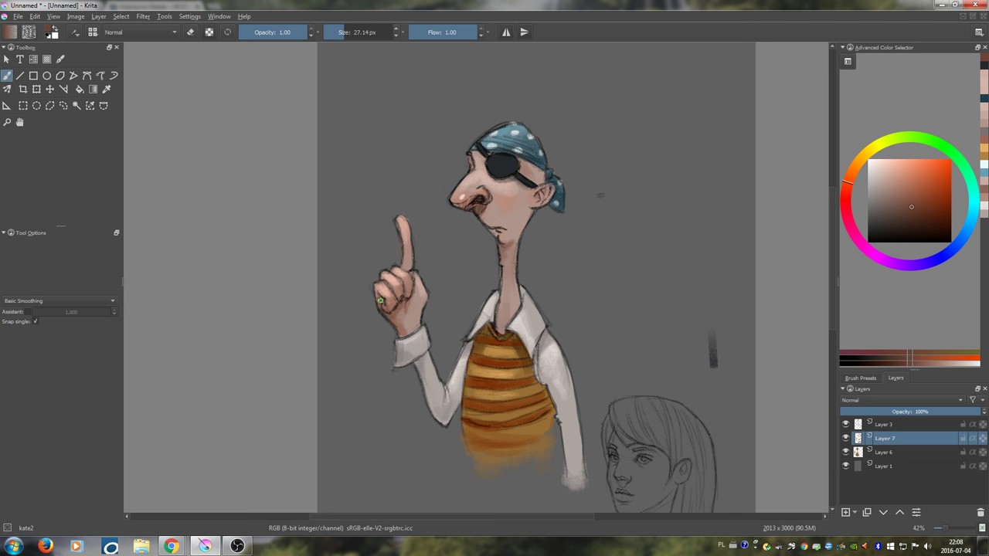
- Sample the dark brown from the shirt's stripes and refine the shading on the chest stripes
left_click_drag(551, 291, 546, 269)
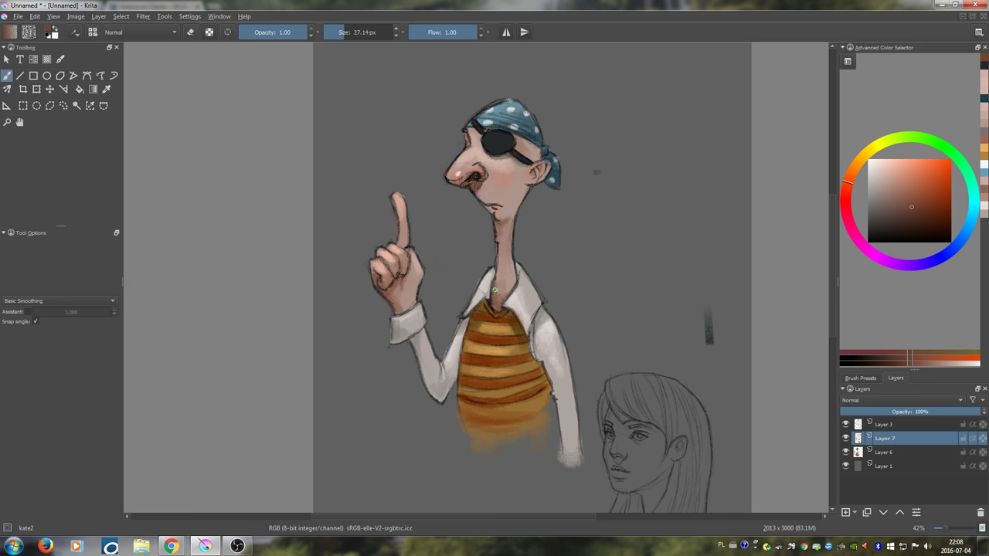
left_click(499, 381, "ctrl")
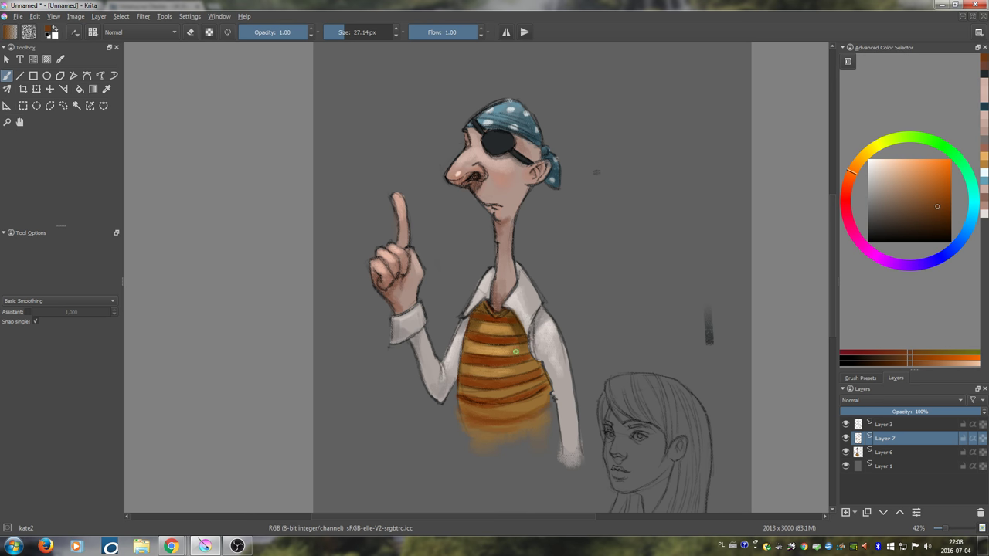
mouse_move(502, 349)
left_mouse_down()
mouse_move(508, 356)
mouse_move(505, 333)
mouse_move(525, 351)
mouse_move(518, 347)
left_mouse_up()
- Add a new paint layer directly above Layer 3
left_click(881, 424)
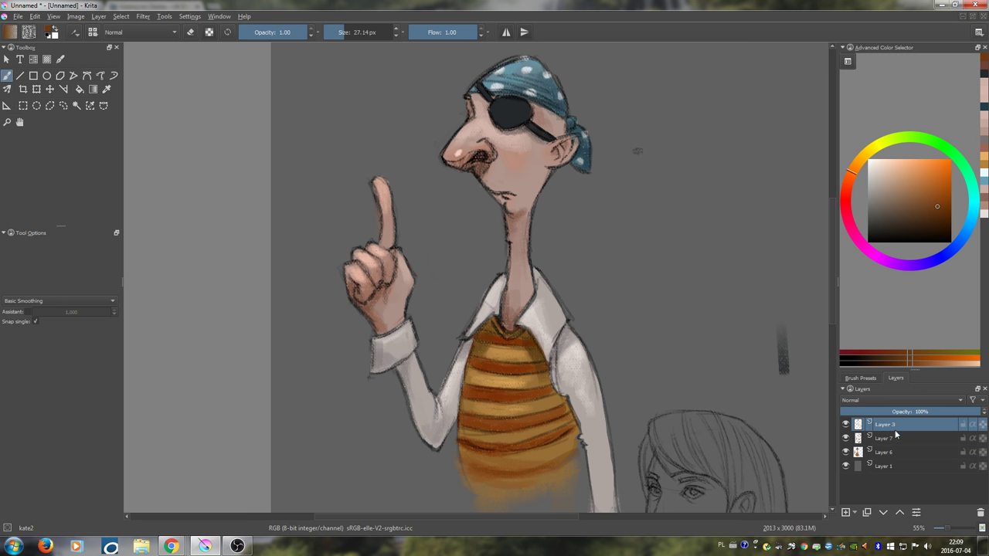
left_click(845, 512)
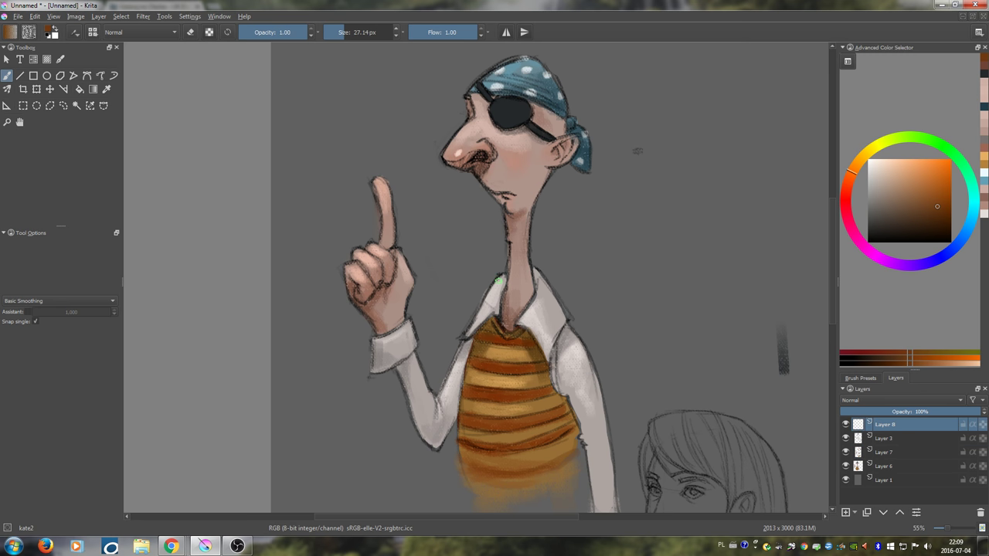
left_click_drag(488, 273, 503, 314)
mouse_move(512, 348)
left_mouse_down()
mouse_move(483, 279)
mouse_move(505, 333)
left_mouse_up()
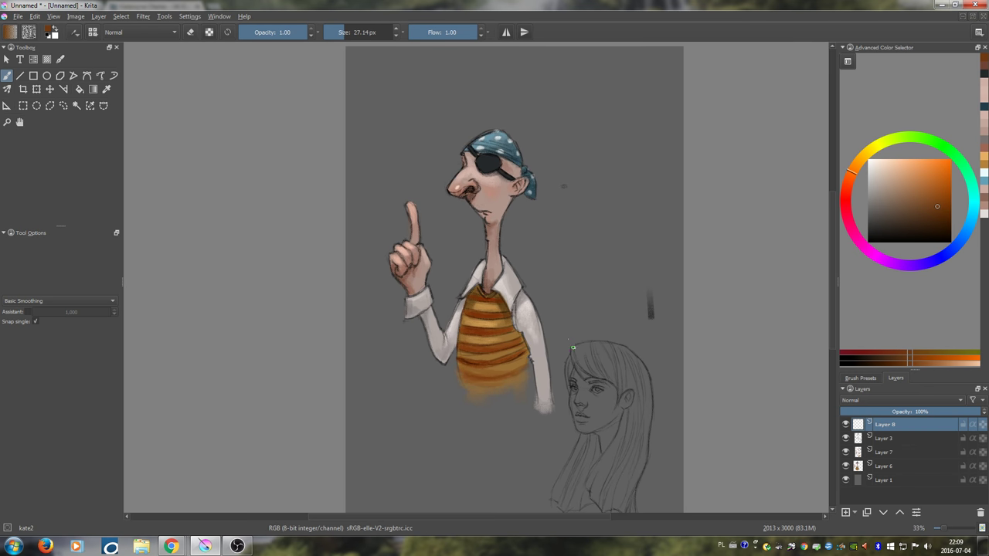
mouse_move(573, 341)
left_mouse_down()
mouse_move(570, 329)
mouse_move(580, 357)
left_mouse_up()
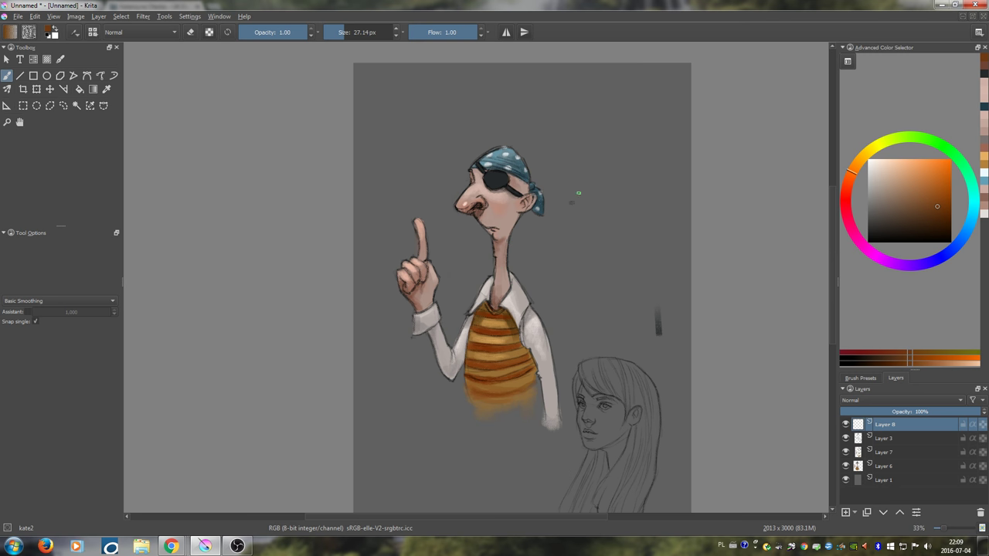
left_click_drag(493, 162, 467, 221)
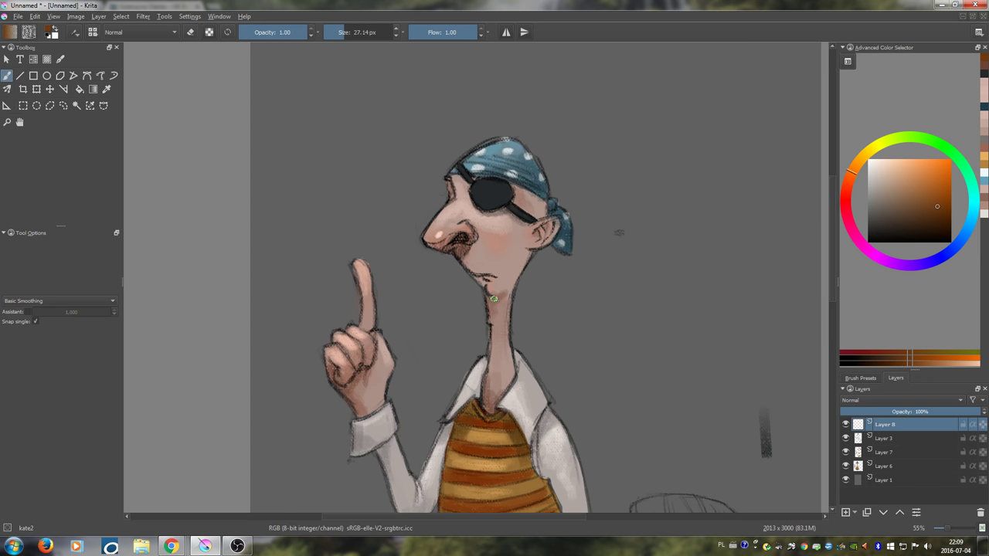
left_click_drag(494, 299, 463, 285)
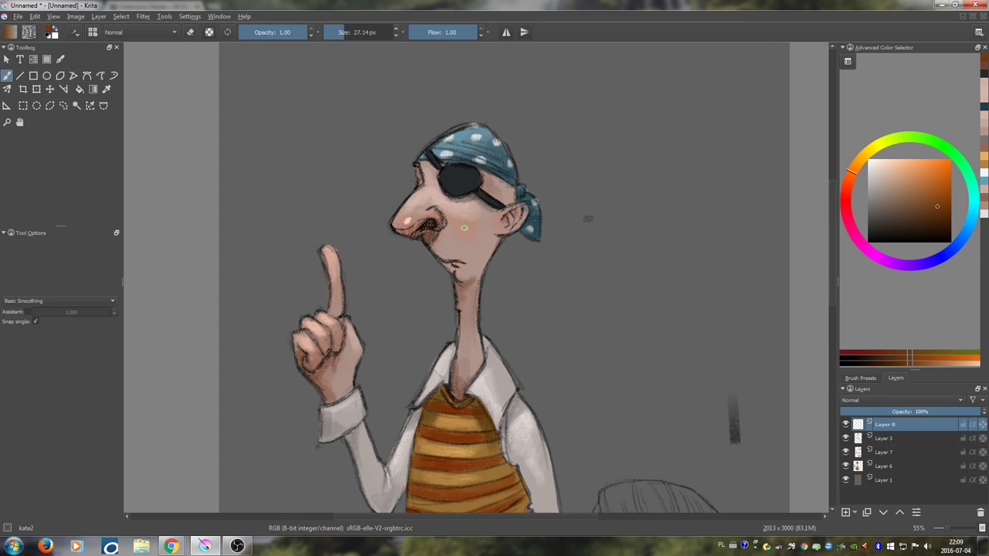
- Sample the pirate's nose shadow, adjust it to a muted reddish brown, and block in a separate nose's underside beside him with the kate brush
left_click(419, 221, "ctrl")
mouse_move(634, 253)
left_mouse_down()
mouse_move(654, 268)
mouse_move(641, 253)
mouse_move(694, 246)
mouse_move(651, 257)
left_mouse_up()
left_click(909, 202)
key("bracketleft")
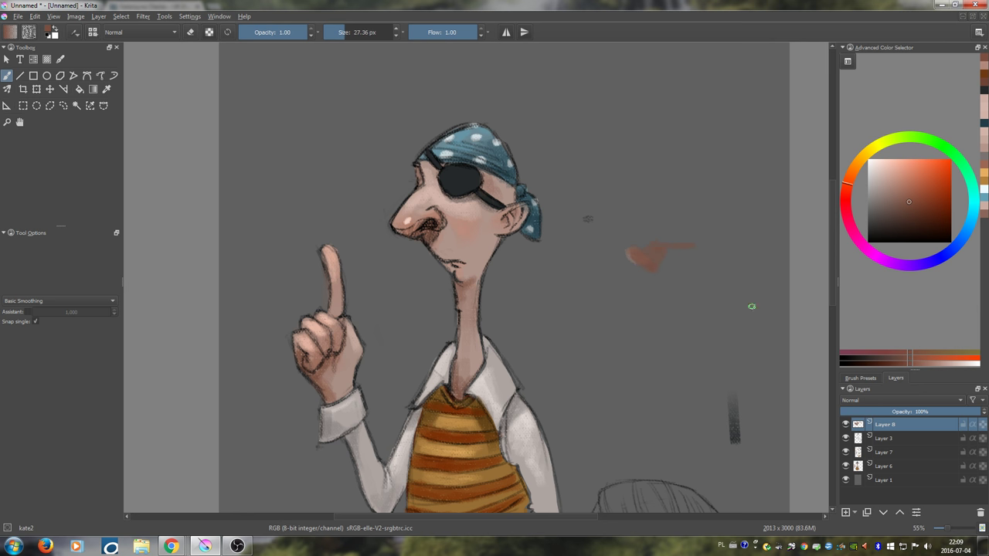
left_click(860, 378)
left_click(943, 441)
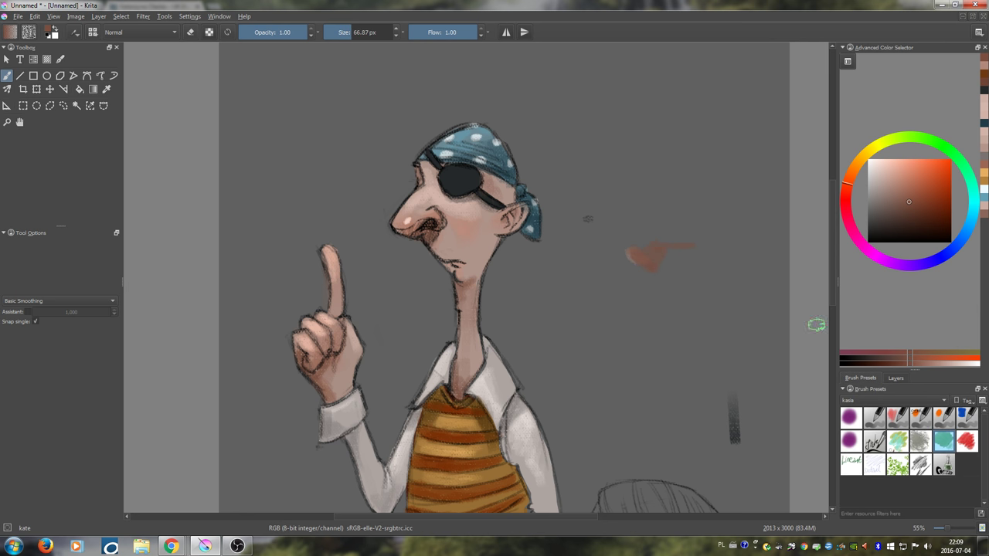
mouse_move(621, 249)
left_mouse_down()
mouse_move(652, 276)
mouse_move(653, 260)
mouse_move(640, 260)
mouse_move(670, 260)
left_mouse_up()
- Sample the pirate's pale skin tone and block in the bridge and upper planes of the separate nose
key("bracketleft")
left_click(426, 200, "ctrl")
left_click_drag(618, 232, 630, 232, "shift")
mouse_move(642, 228)
left_mouse_down()
mouse_move(668, 240)
mouse_move(664, 211)
mouse_move(650, 239)
mouse_move(667, 217)
mouse_move(679, 235)
mouse_move(634, 241)
mouse_move(661, 214)
mouse_move(631, 240)
mouse_move(690, 248)
left_mouse_up()
- Blend the separate nose's pale top into its reddish-brown underside by repeatedly sampling neighbouring tones, and lighten the bridge
left_click(635, 256, "ctrl")
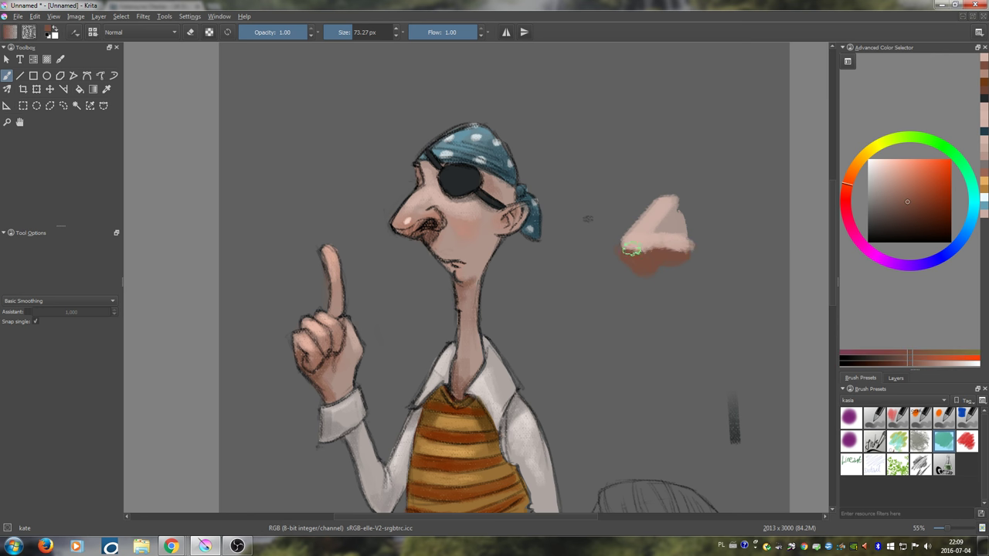
mouse_move(630, 251)
left_mouse_down()
mouse_move(687, 254)
mouse_move(653, 259)
mouse_move(682, 246)
mouse_move(675, 224)
mouse_move(671, 255)
mouse_move(686, 248)
mouse_move(665, 245)
mouse_move(693, 248)
mouse_move(647, 254)
left_mouse_up()
left_click(639, 243, "ctrl")
left_click(660, 258, "ctrl")
left_click(681, 241, "ctrl")
left_click(684, 253, "ctrl")
left_click(654, 228, "ctrl")
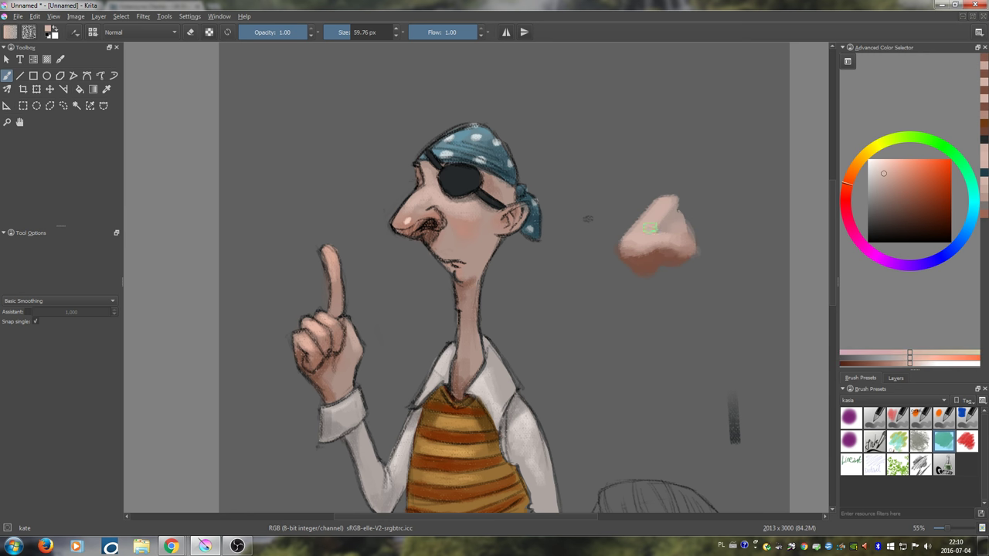
mouse_move(638, 220)
left_mouse_down()
mouse_move(656, 199)
mouse_move(661, 224)
left_mouse_up()
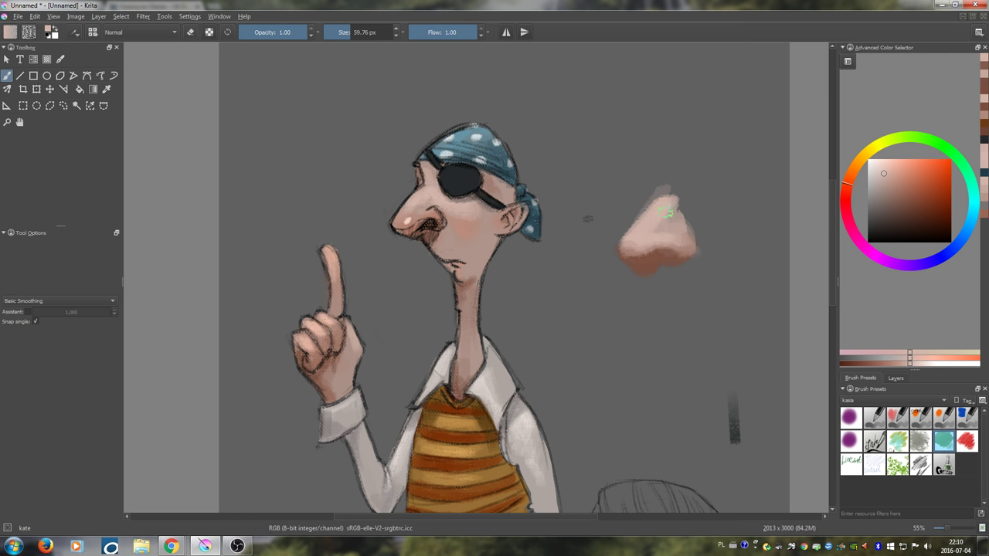
- Reinforce the separate nose's underside with its sampled brown, and deepen the nostril area in a darker reddish brown with a smaller brush
left_click(662, 263, "ctrl")
left_click_drag(648, 271, 686, 265)
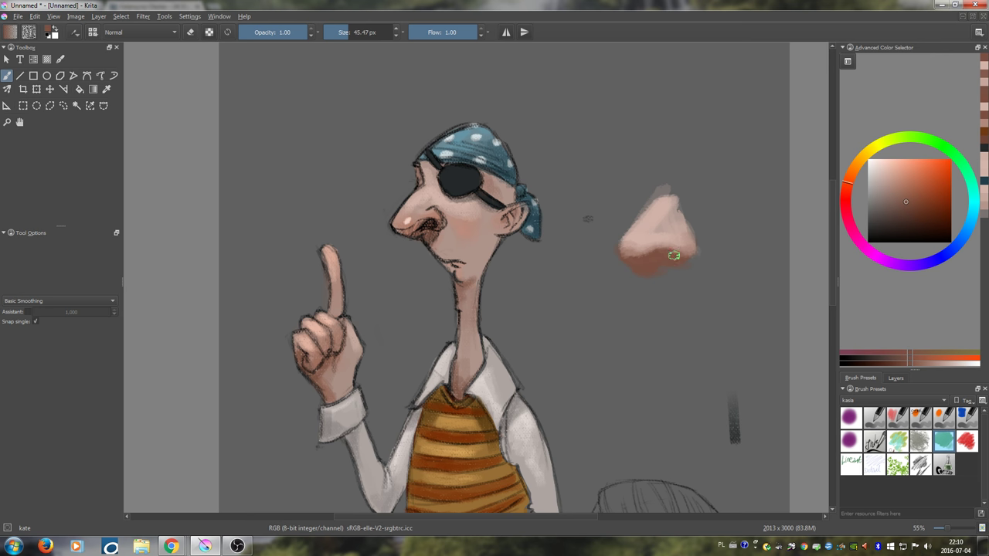
left_click(908, 212)
key("[")
key("[")
left_click_drag(628, 257, 667, 260)
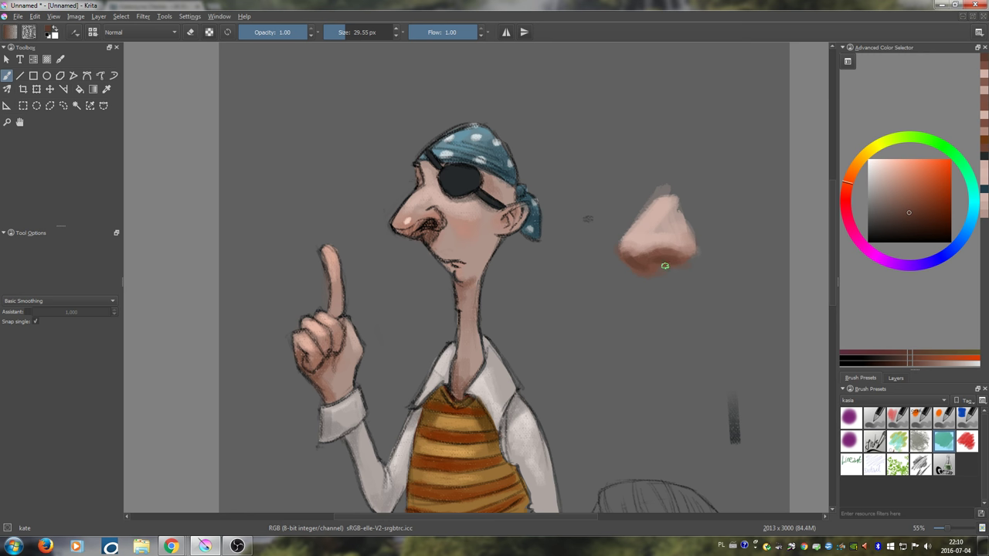
mouse_move(665, 266)
left_mouse_down()
mouse_move(633, 259)
mouse_move(674, 246)
left_mouse_up()
- Soften the transition around the separate nose's tip with sampled shadow and pale skin tones, using a larger brush of about 44 px
left_click(650, 257, "ctrl")
key("]")
key("]")
left_click(651, 238, "ctrl")
key("]")
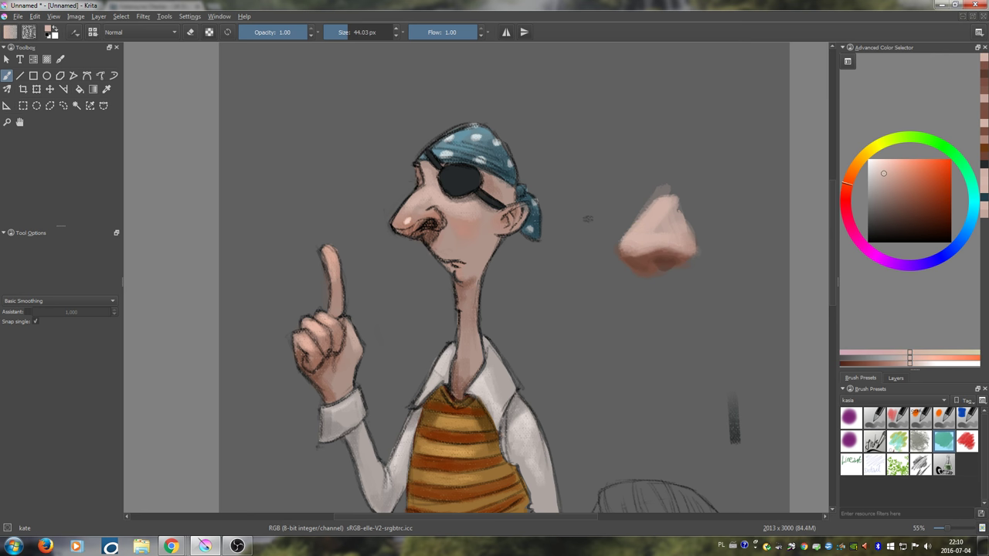
- Reshape the separate nose's bridge and outline with sampled background grey and pale skin tones
left_click(653, 172, "ctrl")
mouse_move(652, 190)
left_mouse_down()
mouse_move(640, 225)
mouse_move(654, 192)
mouse_move(647, 212)
mouse_move(670, 197)
mouse_move(662, 191)
mouse_move(651, 207)
mouse_move(619, 274)
mouse_move(621, 266)
mouse_move(658, 275)
mouse_move(676, 264)
mouse_move(656, 283)
mouse_move(693, 256)
mouse_move(664, 264)
left_mouse_up()
left_click(630, 225, "ctrl")
left_click(639, 194, "ctrl")
left_click(662, 222, "ctrl")
left_click(646, 225, "ctrl")
- Extend the separate nose's underside downward in sampled brown and paint a very dark brown nostril with a brush of about 30 px
left_click(623, 268, "ctrl")
left_click(653, 265, "ctrl")
left_click(905, 225)
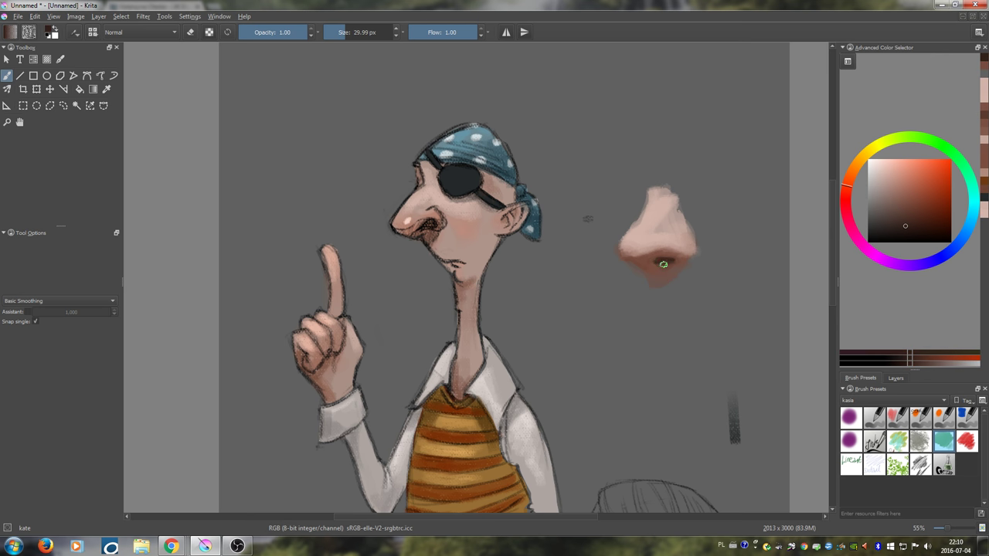
left_click(649, 260, "ctrl")
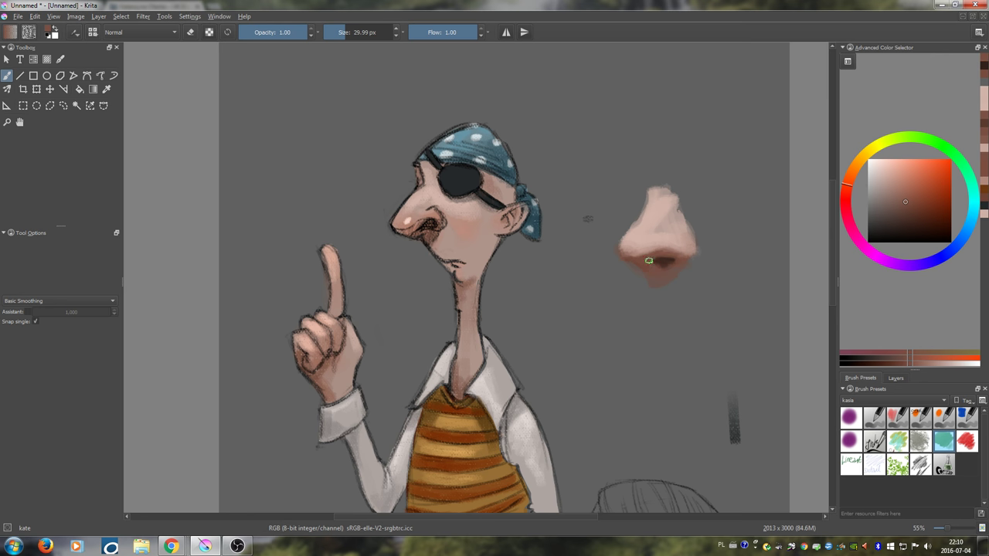
left_click(671, 267, "ctrl")
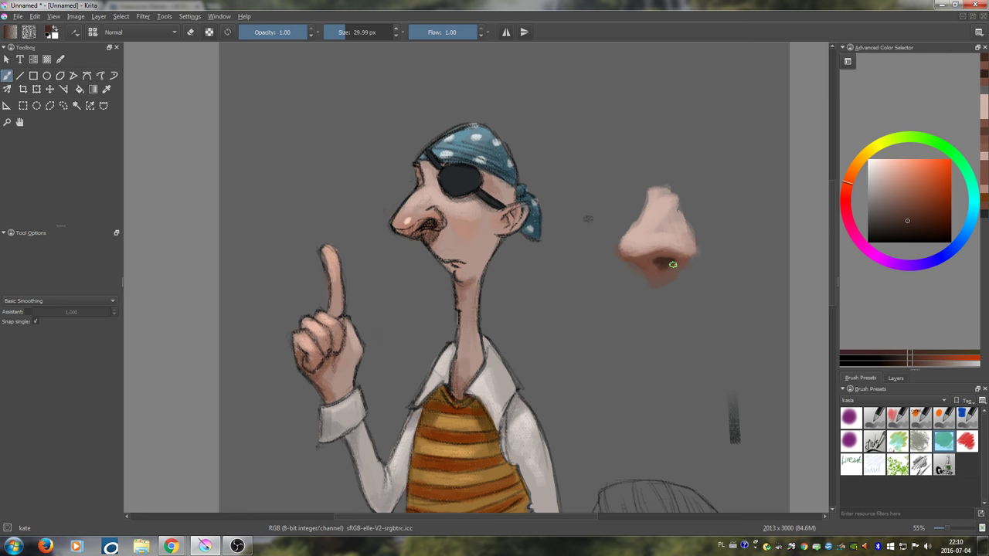
- Refine the edges of the separate nose's nostril with sampled reddish and dark browns, starting with a smaller brush of about 17 px
left_click_drag(672, 264, 668, 263, "shift")
left_click(656, 271, "ctrl")
left_click(667, 253, "ctrl")
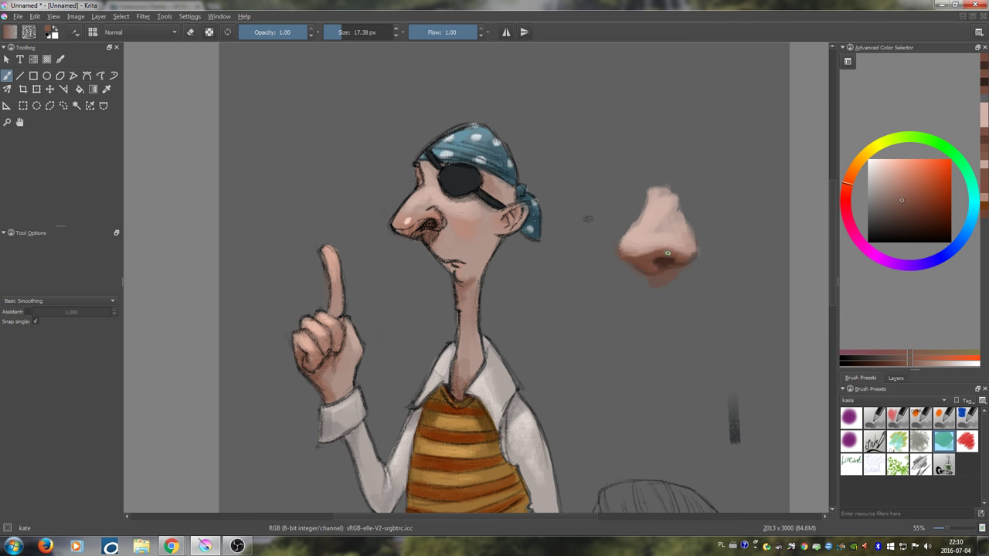
left_click_drag(668, 258, 662, 261)
left_click(674, 263, "ctrl")
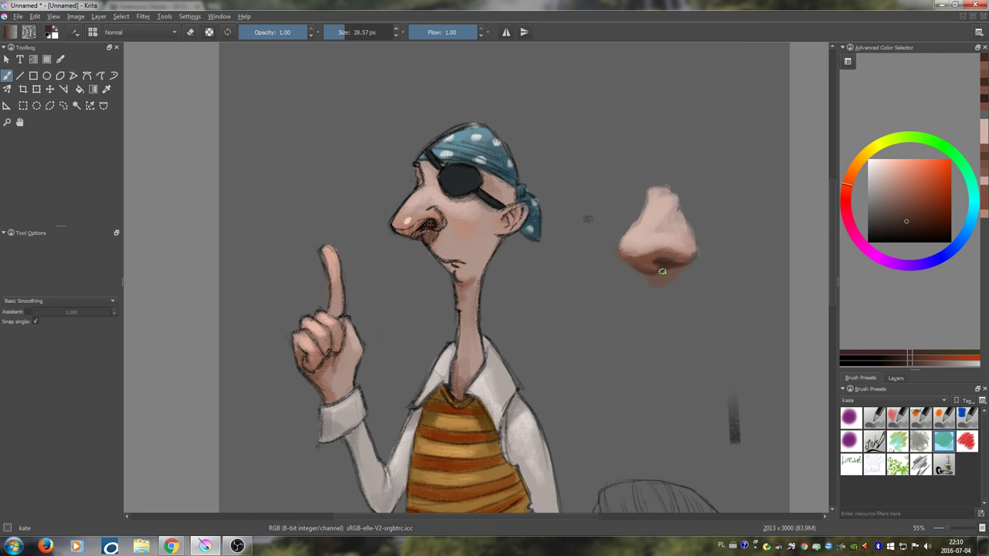
- Blend the separate nose's underside, tip and side with repeatedly sampled brown and skin tones, using a larger brush of about 59 px
left_click(636, 264, "ctrl")
left_click_drag(653, 261, 661, 247)
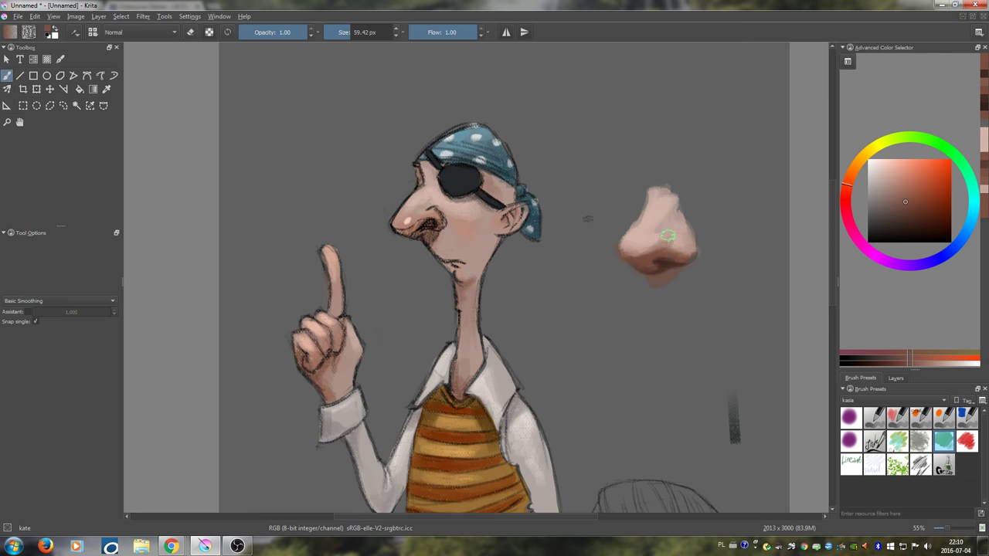
left_click(655, 259, "ctrl")
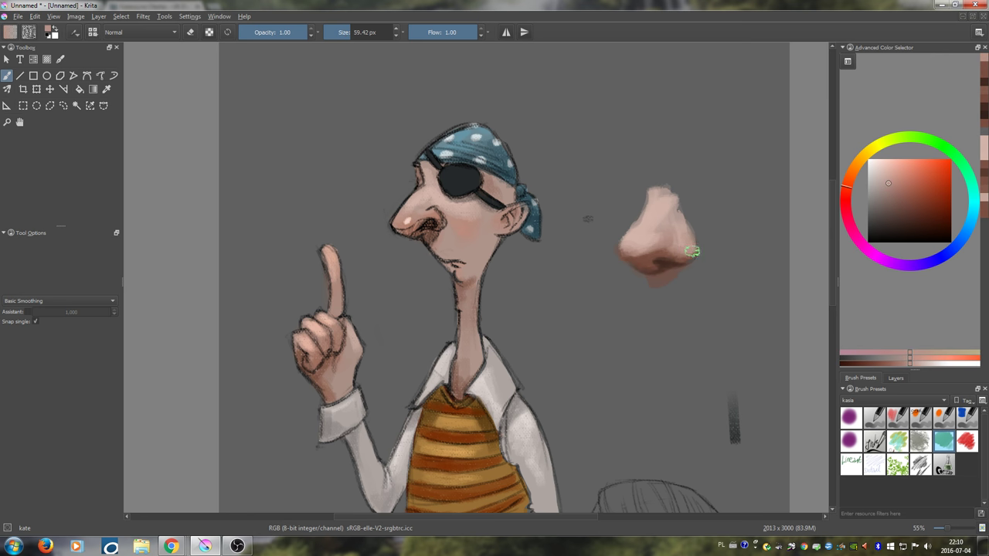
left_click(656, 248, "ctrl")
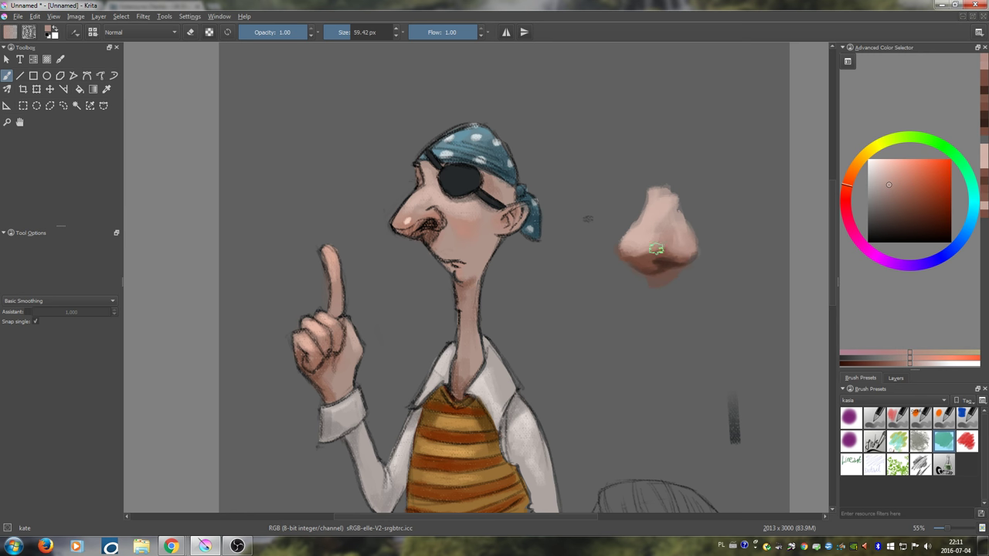
left_click(663, 217, "ctrl")
left_click_drag(664, 219, 681, 250)
left_click(669, 238, "ctrl")
- Lengthen the separate nose's bridge upward in sampled pale skin, lighten the tip, and add a near-white highlight with a brush of about 33 px
left_click(658, 206, "ctrl")
mouse_move(676, 171)
left_mouse_down()
mouse_move(640, 215)
mouse_move(639, 245)
left_mouse_up()
left_click(891, 165)
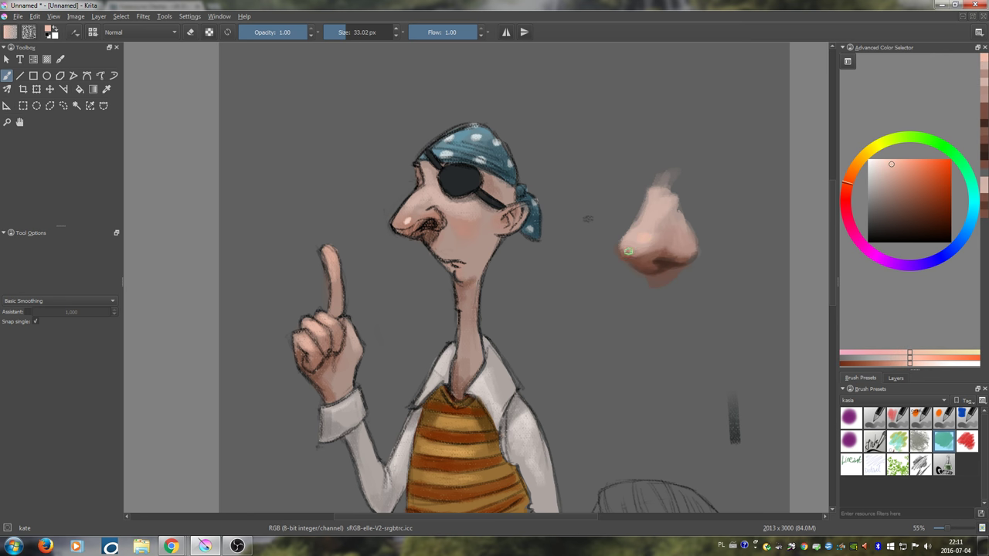
left_click(875, 158)
left_click(642, 238)
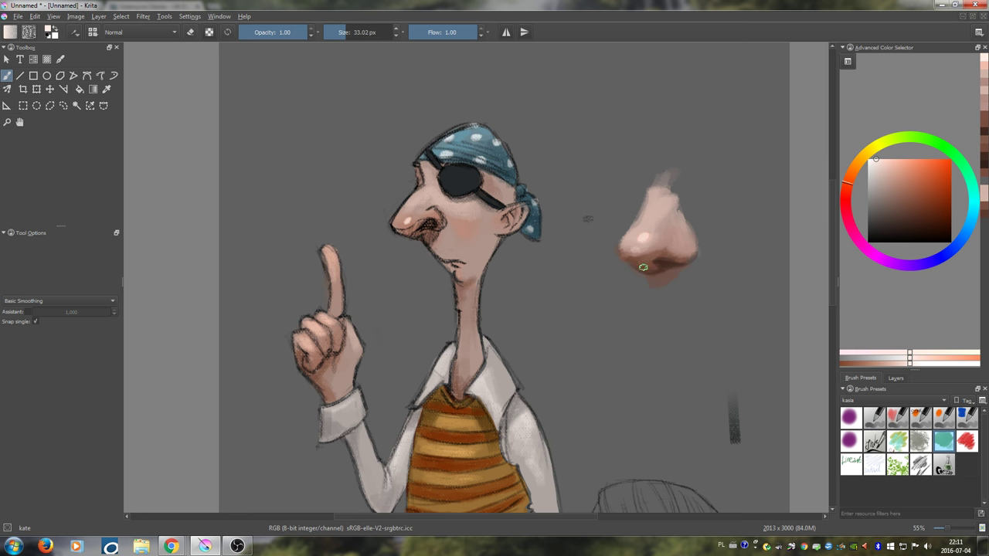
- Soften the shading around the separate nose's tip with sampled reddish-brown and pale skin tones
left_click(644, 267, "ctrl")
left_click_drag(628, 250, 670, 249)
left_click(629, 243, "ctrl")
left_click(644, 219, "ctrl")
left_click(642, 256, "ctrl")
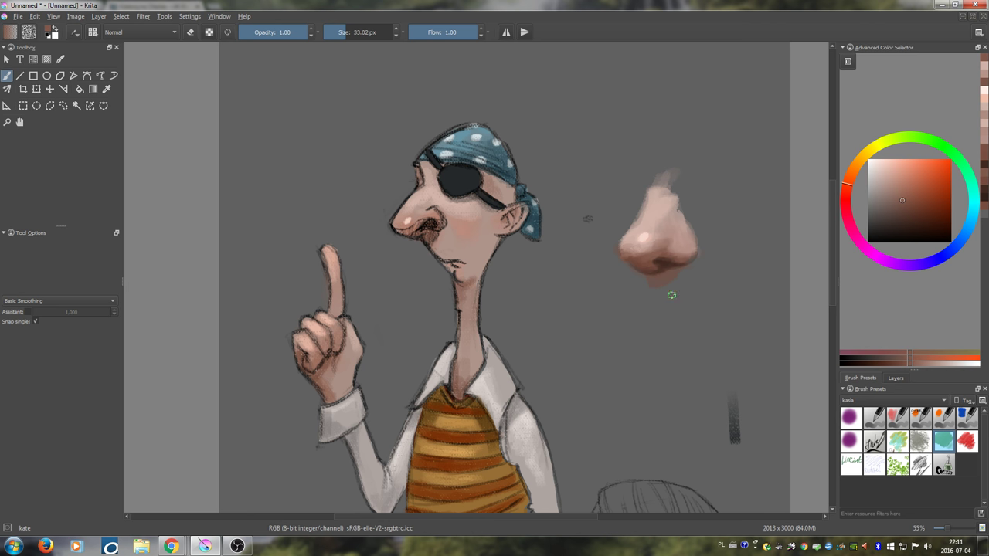
- Erase the whole separate nose study with the Shape_fill brush in eraser mode
left_click(948, 469)
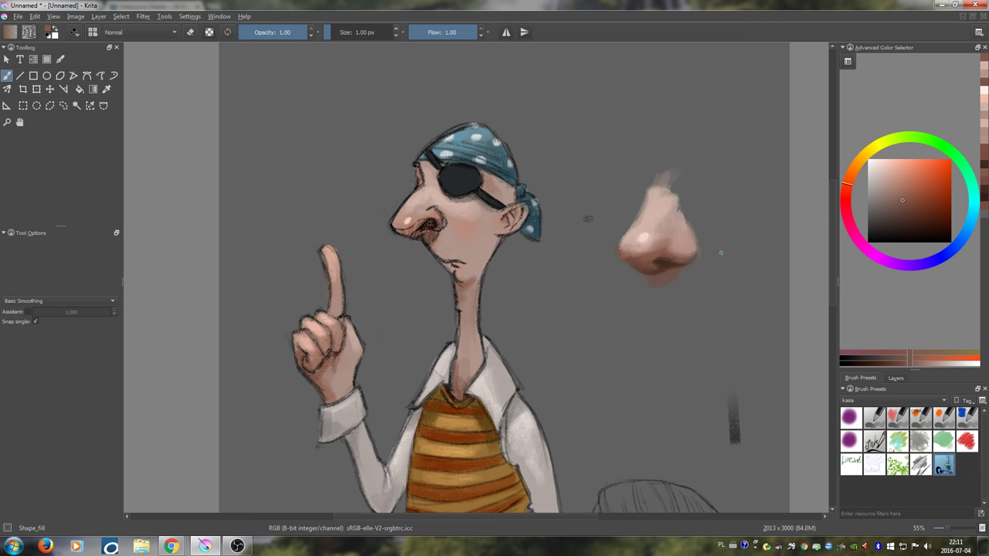
key("e")
left_click_drag(700, 163, 746, 238)
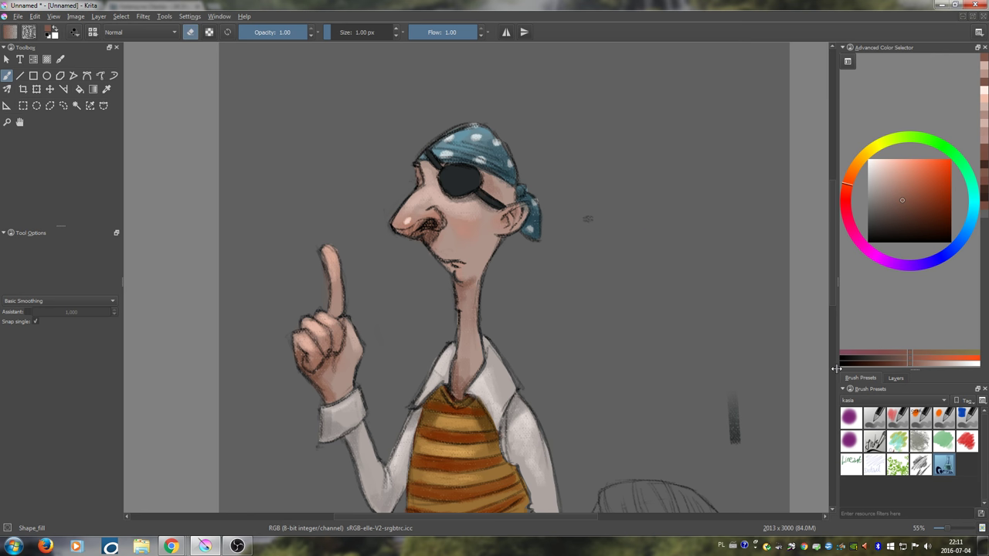
- Locate the layer holding the grey test stroke, erase it and the small mark beside the pirate's head, and activate Layer 8
left_click(896, 378)
left_click(890, 440)
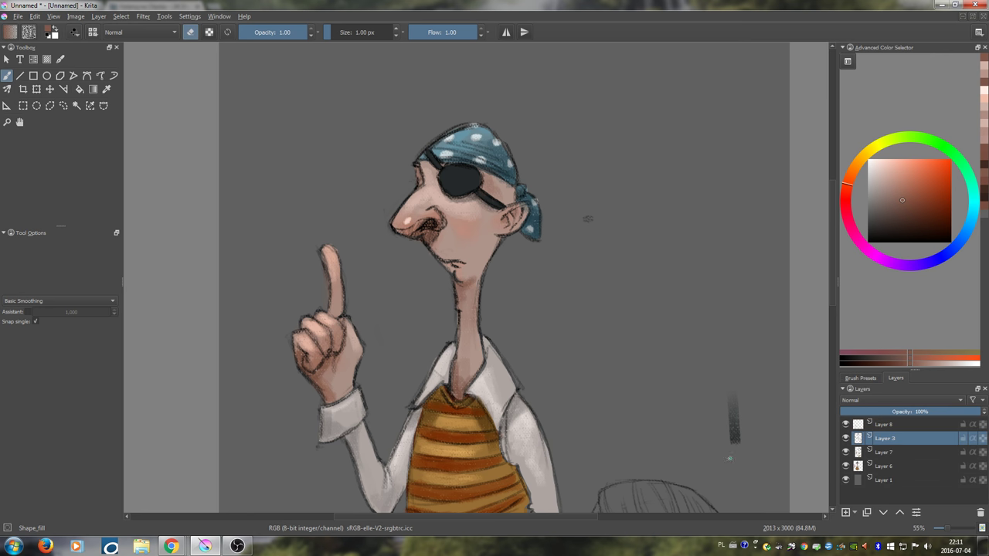
left_click(878, 454)
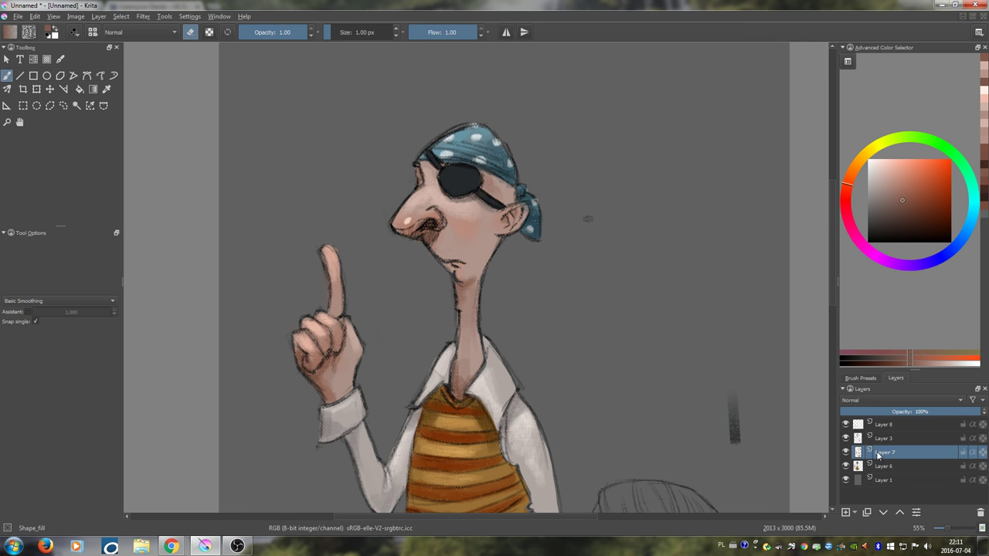
left_click(878, 467)
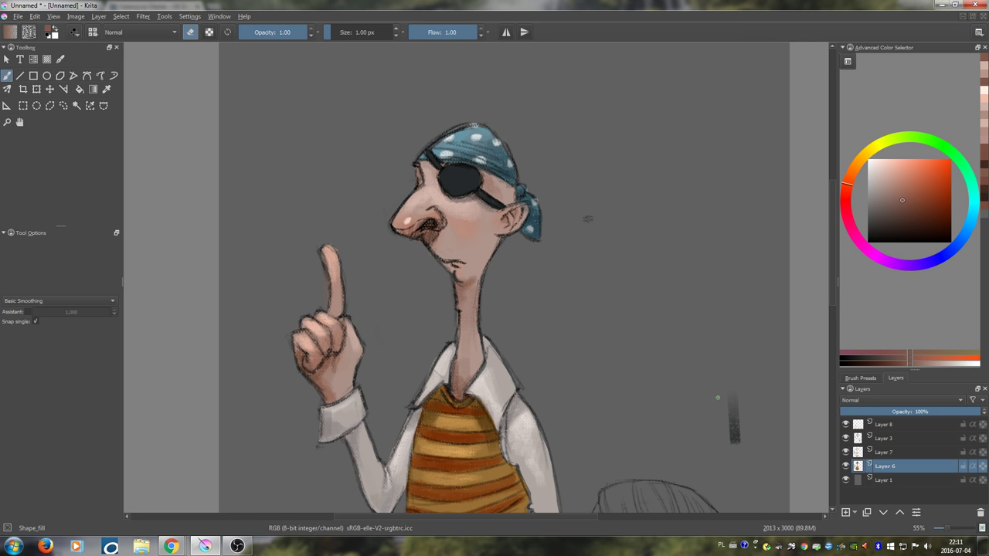
left_click(892, 438)
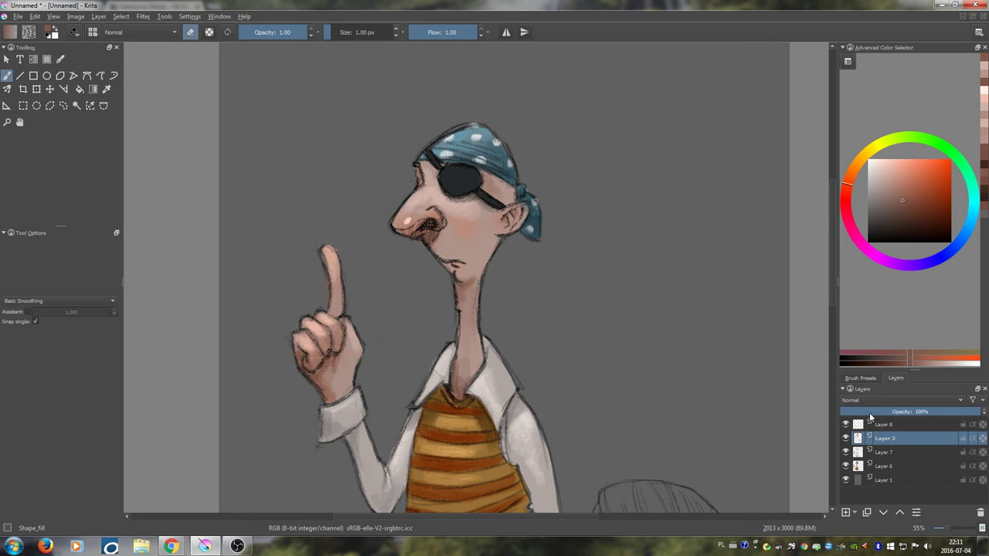
left_click(874, 424)
- Restore the document to a floating subwindow, enlarge it, and reposition it in the workspace with the pirate in view
left_click_drag(553, 250, 662, 249)
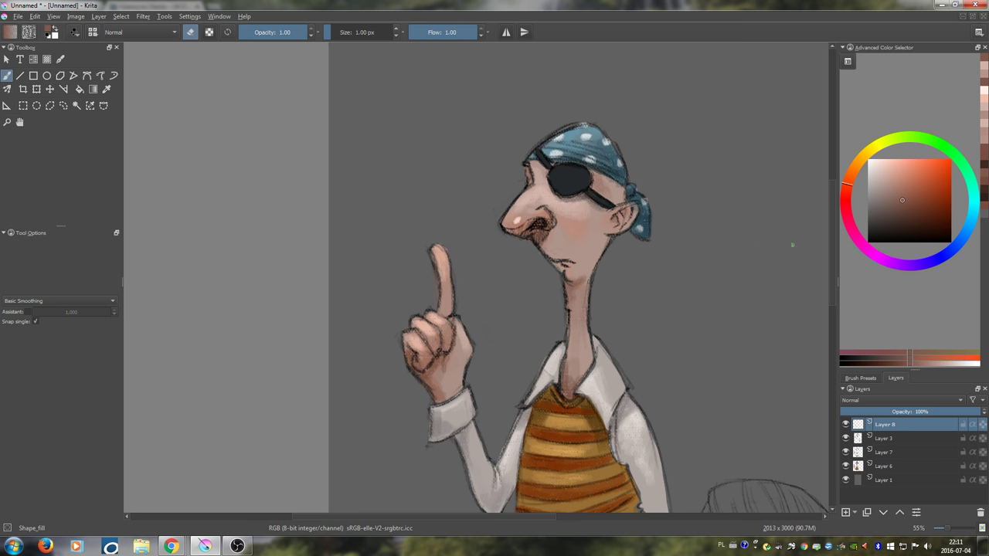
left_click(972, 17)
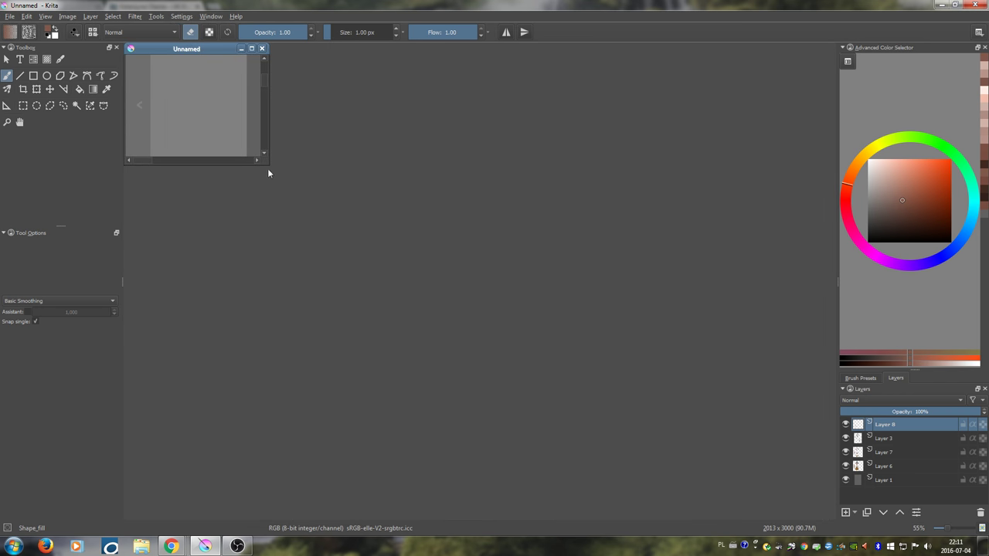
left_click_drag(267, 165, 527, 395)
left_click_drag(258, 46, 546, 53)
left_click_drag(587, 403, 580, 495)
left_click_drag(591, 335, 495, 336)
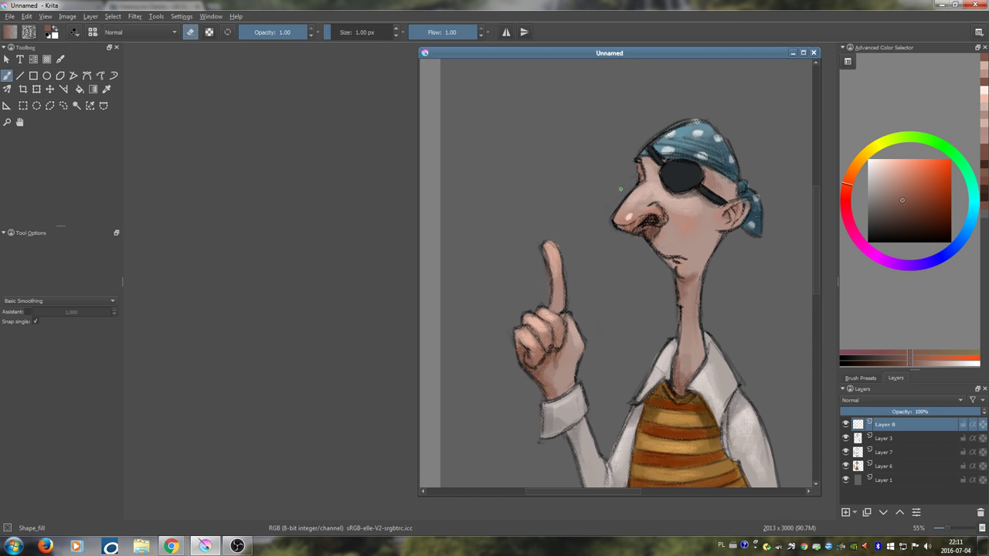
- Set the Multiple Document Mode to Tabs in the general window preferences
left_click(186, 16)
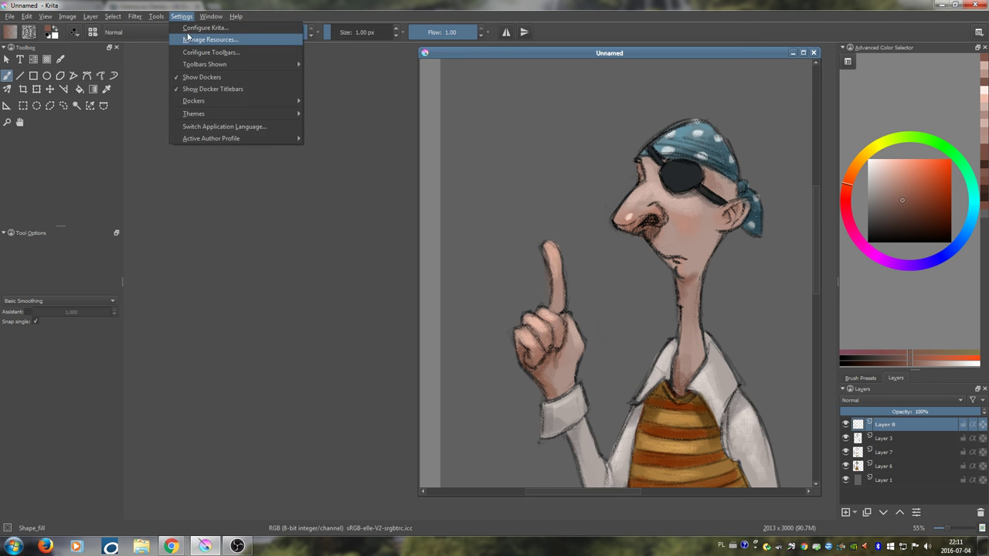
left_click(208, 16)
mouse_move(183, 17)
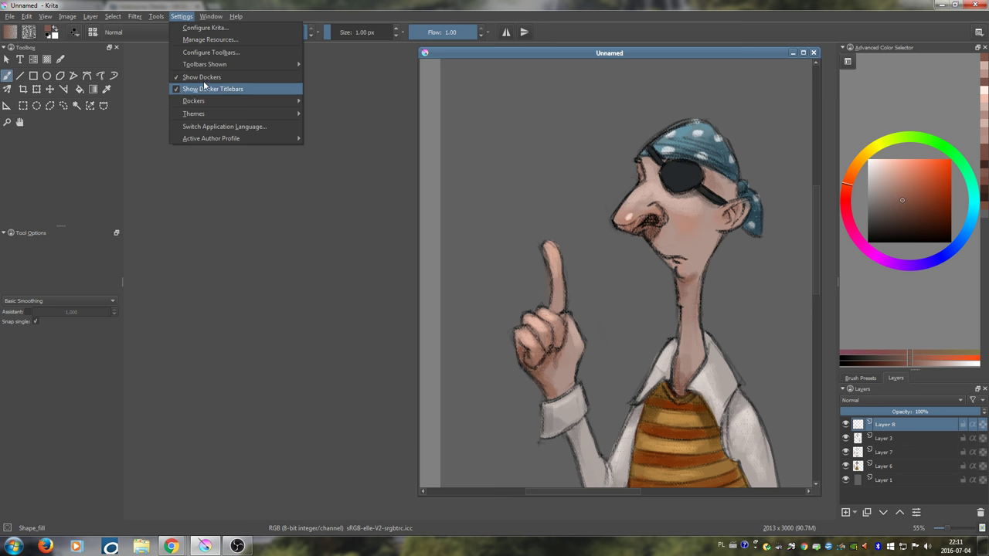
left_click(203, 28)
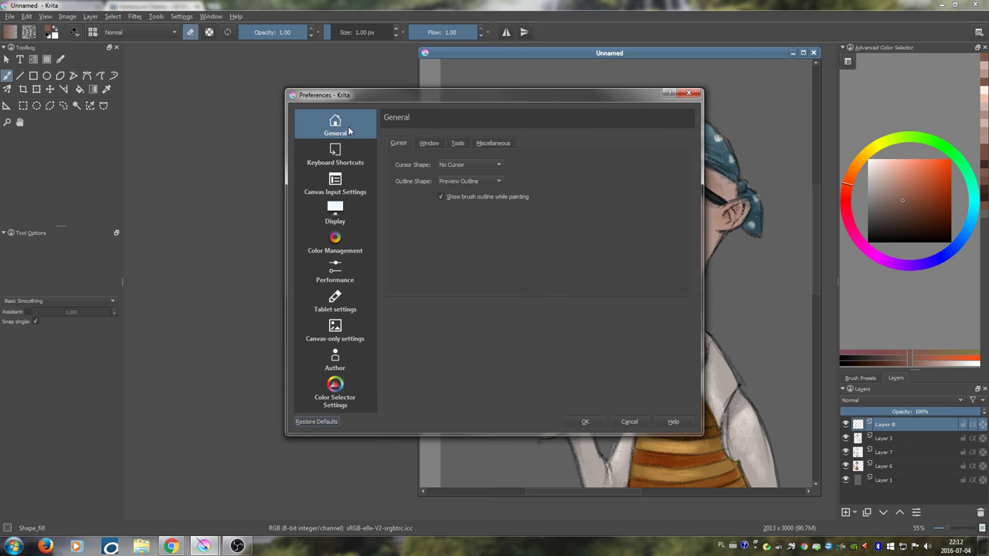
left_click(431, 143)
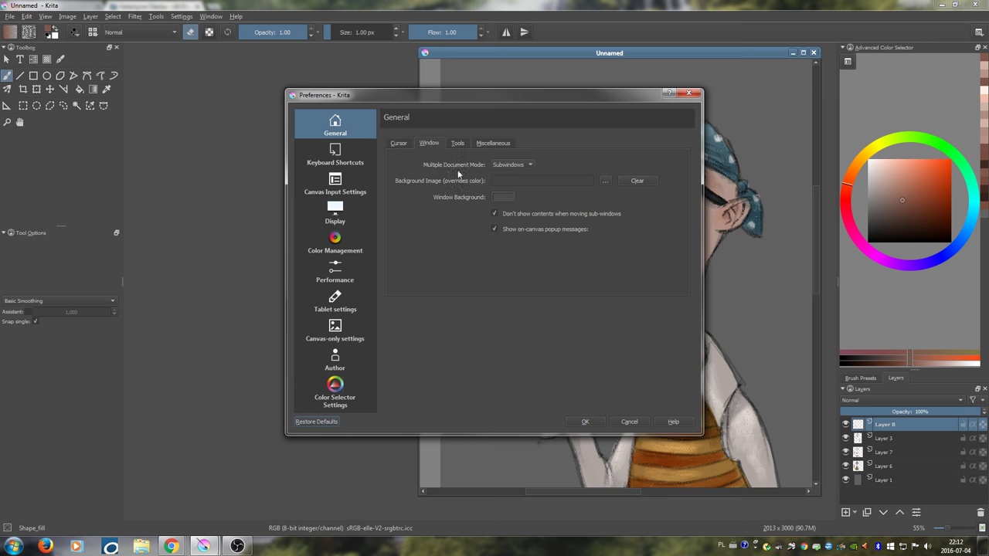
left_click(529, 165)
left_click(585, 421)
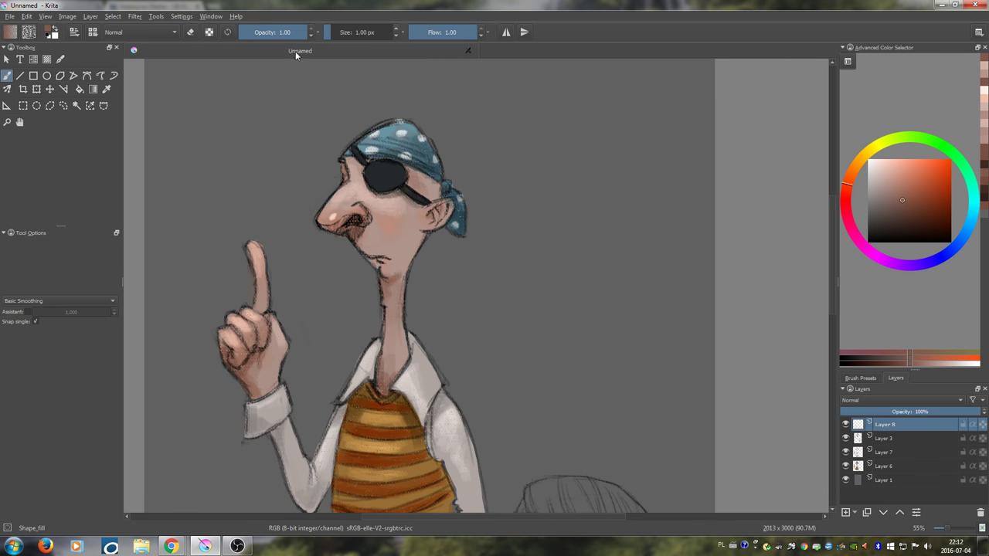
- Save the painting as a Krita document named a
key("ctrl+s")
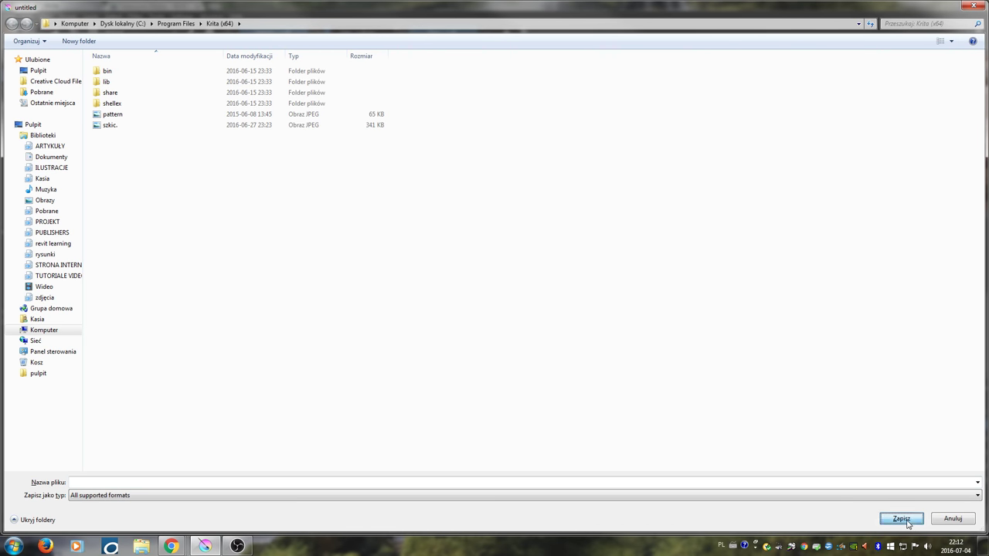
left_click(898, 523)
left_click(899, 523)
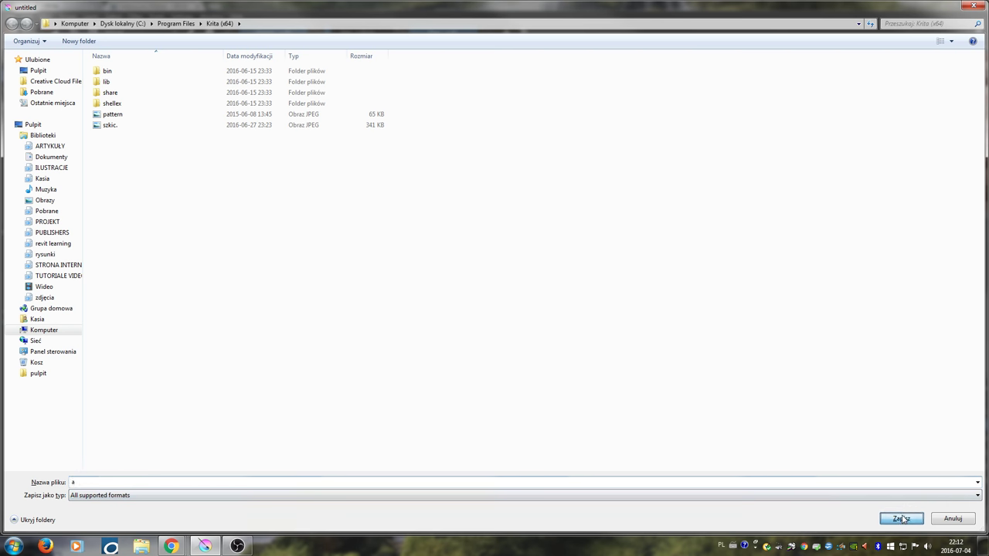
left_click(896, 518)
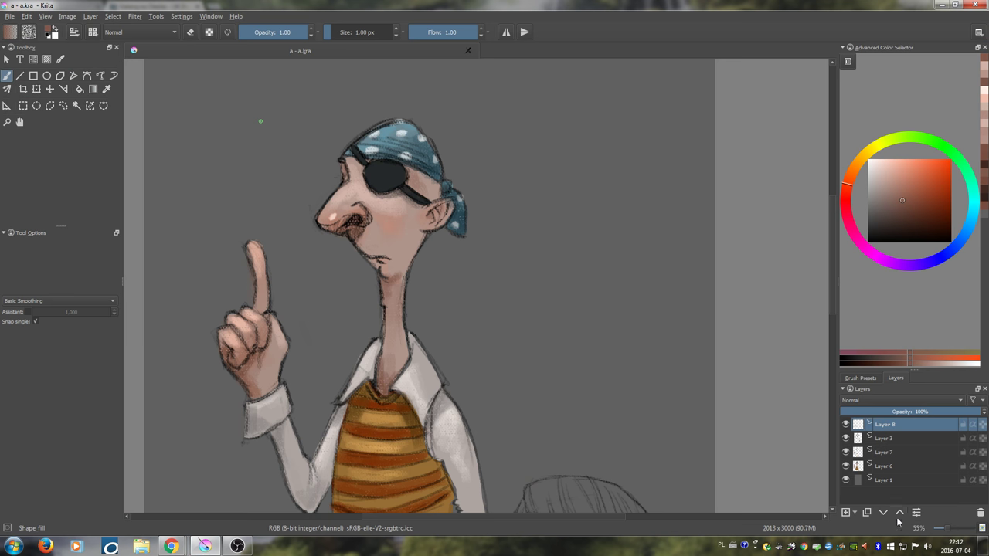
left_click_drag(501, 257, 523, 254)
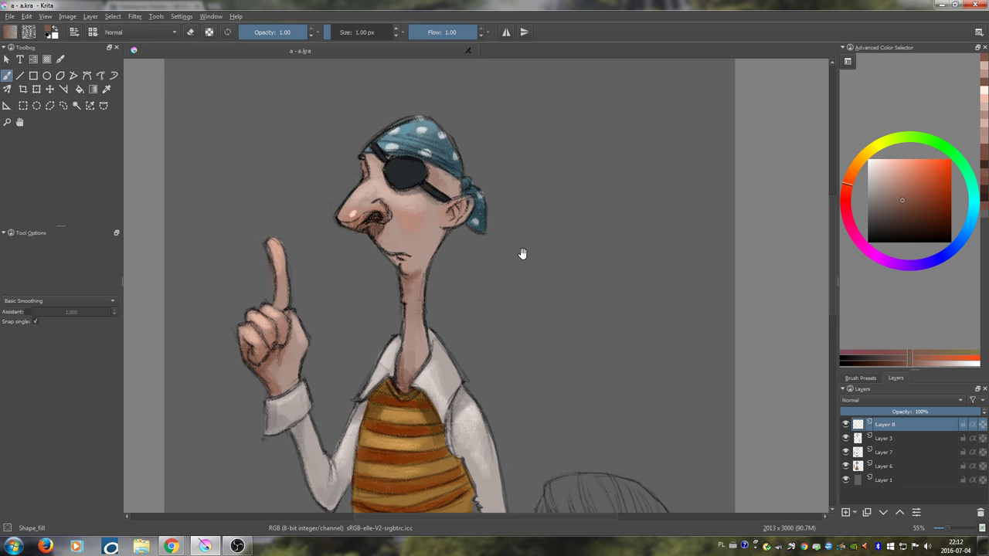
left_click_drag(542, 312, 545, 348)
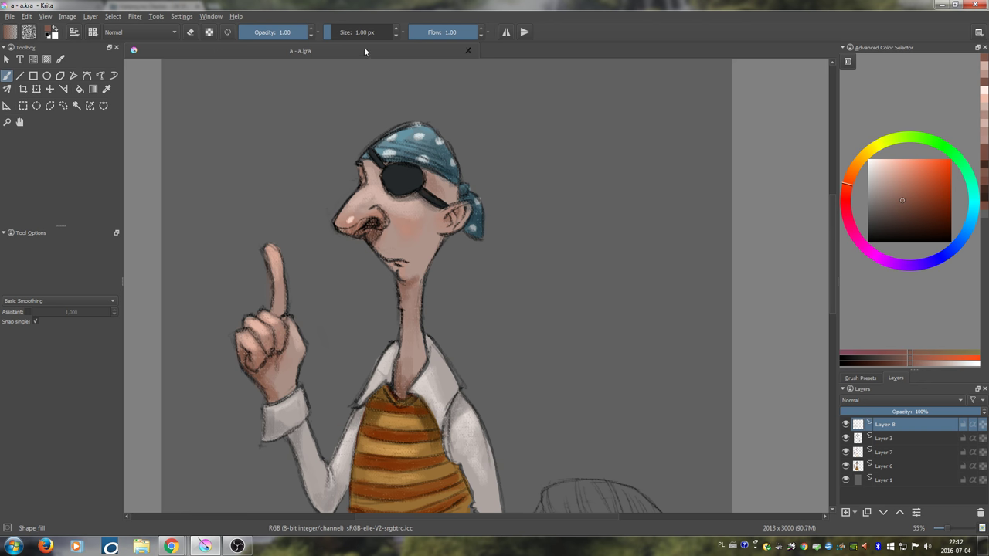
- Set the Multiple Document Mode to Subwindows in the general window preferences
left_click(210, 16)
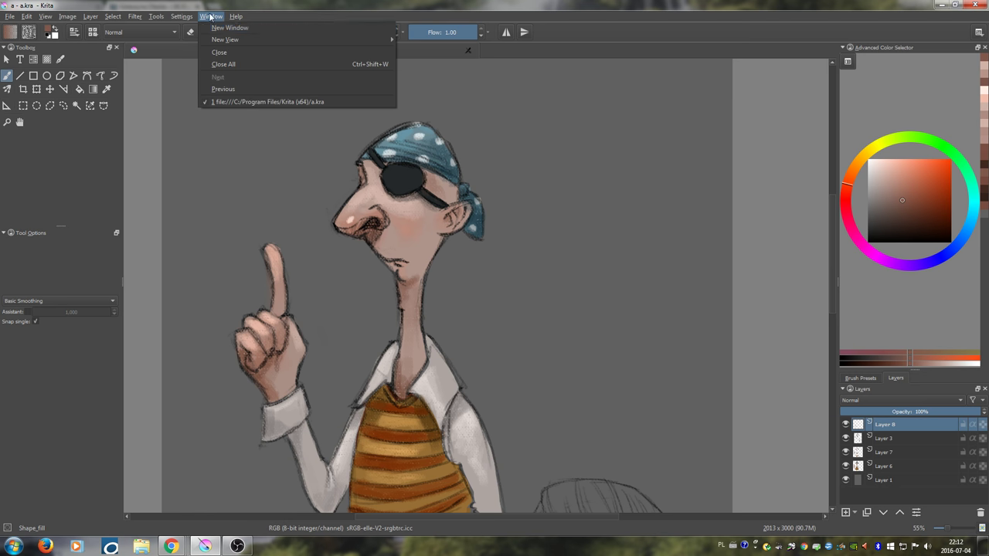
mouse_move(182, 17)
left_click(205, 29)
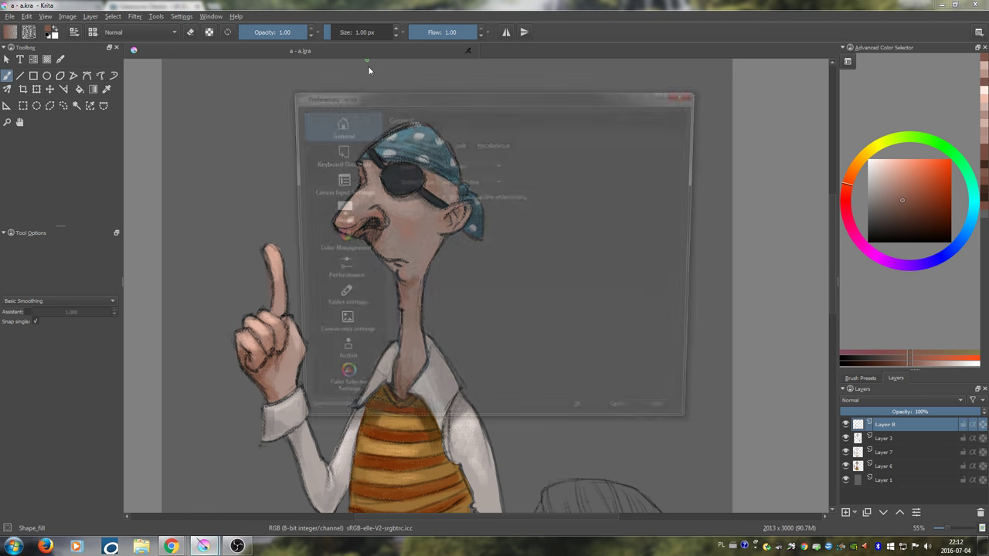
left_click(429, 144)
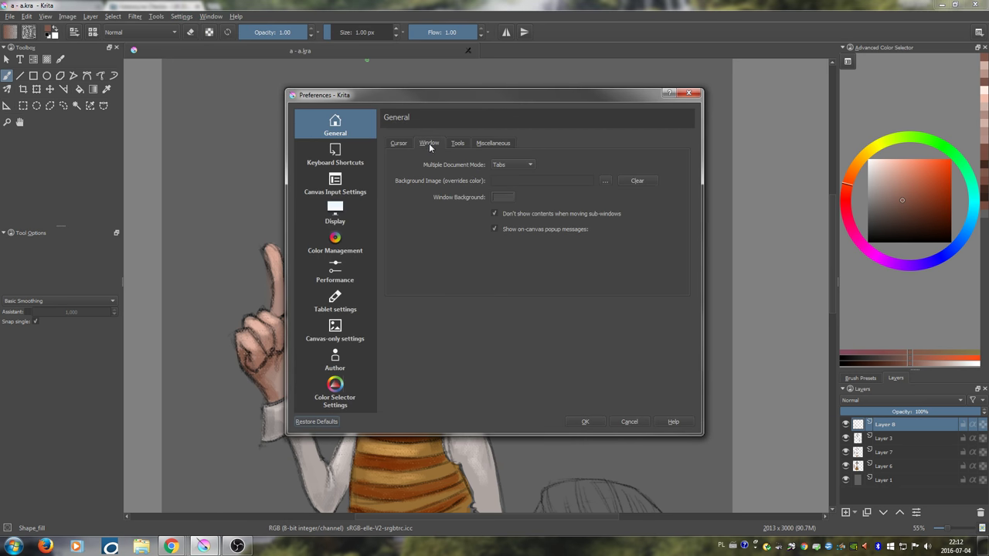
left_click(520, 164)
left_click(514, 153)
left_click(592, 423)
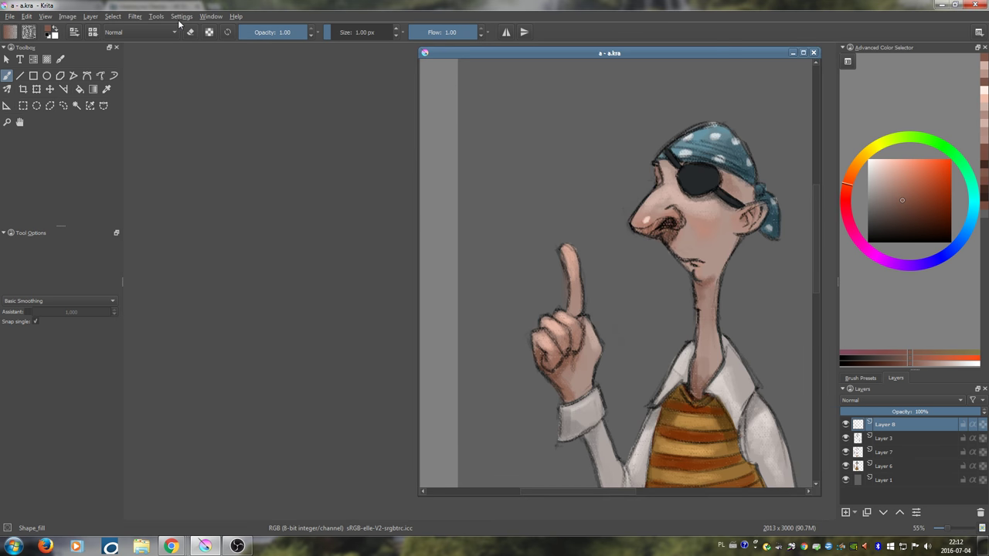
- Open a second view of a.kra and enlarge its subwindow so the whole painting shows beside the main view
left_click(210, 16)
mouse_move(220, 39)
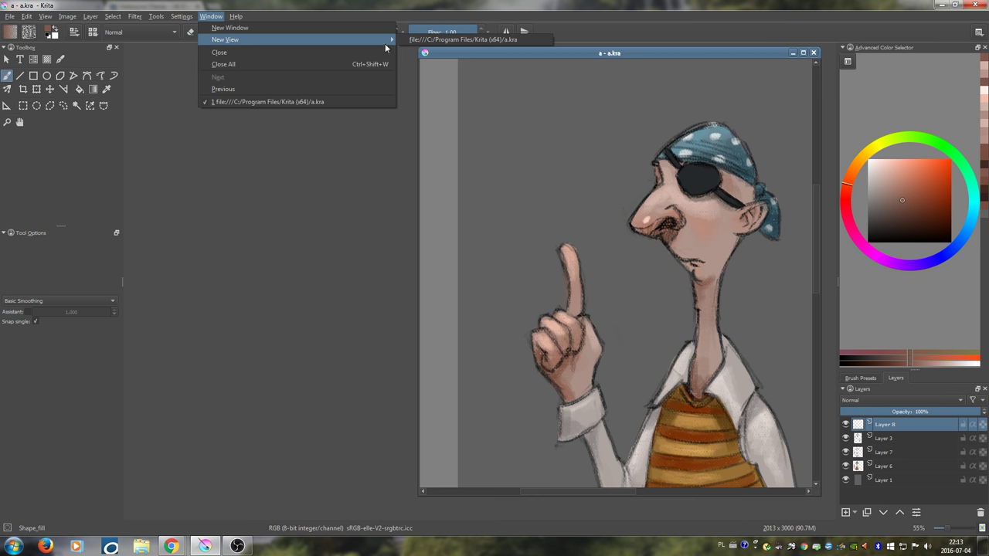
left_click(427, 38)
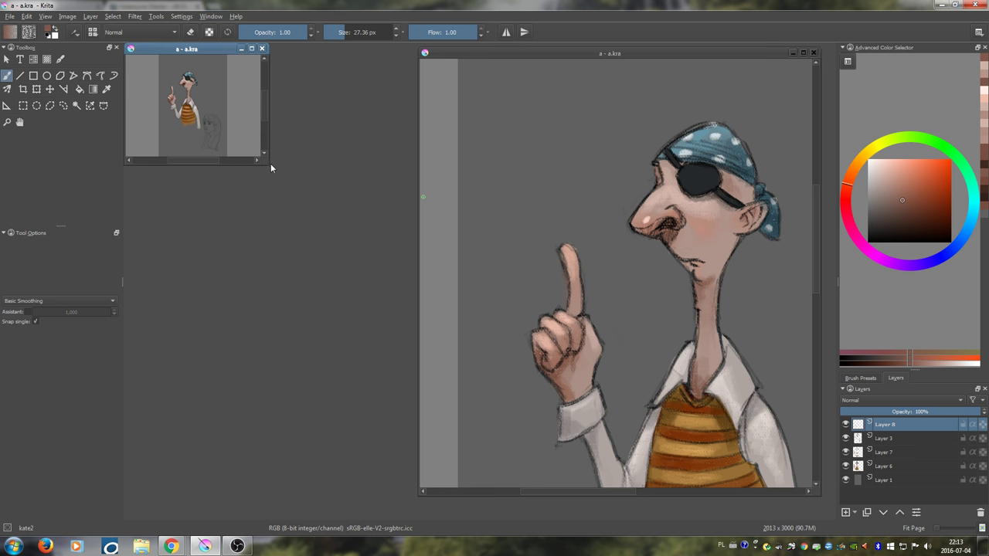
left_click_drag(268, 162, 386, 304)
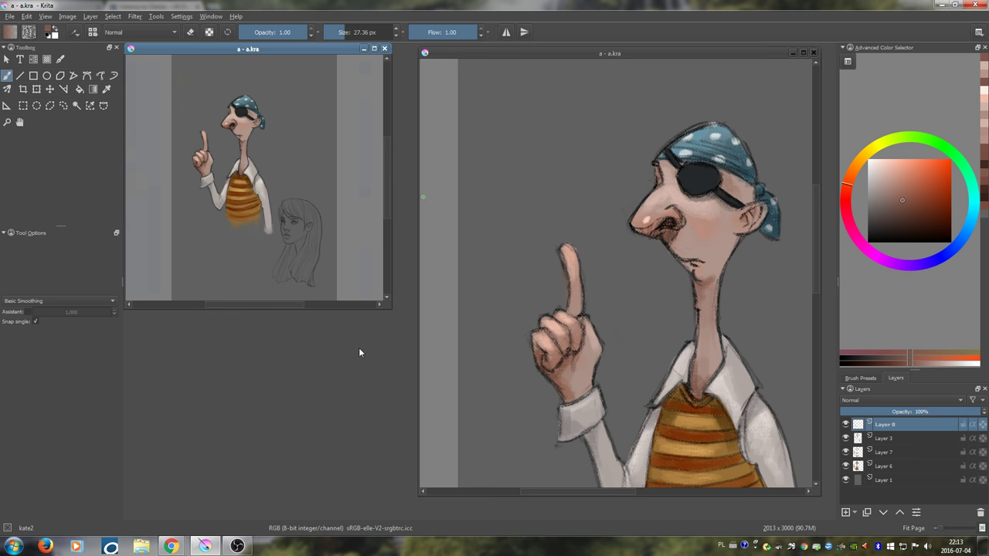
- Paint a reddish-brown test shape above the raised finger in the large view
left_click(599, 287)
left_click_drag(534, 138, 540, 167)
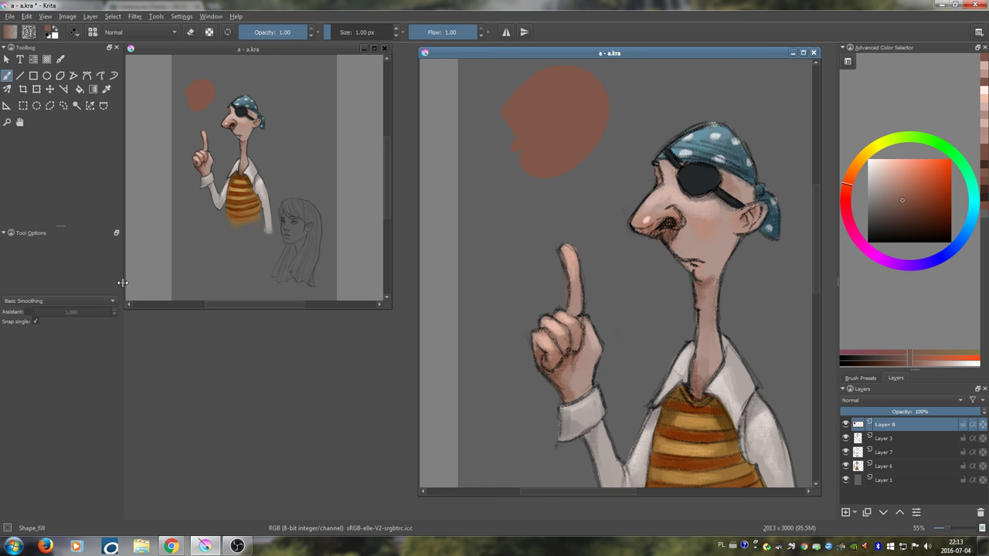
- Narrow the toolbox dock and arrange the two views side by side, the overview small and the working view wide
left_click_drag(122, 281, 68, 284)
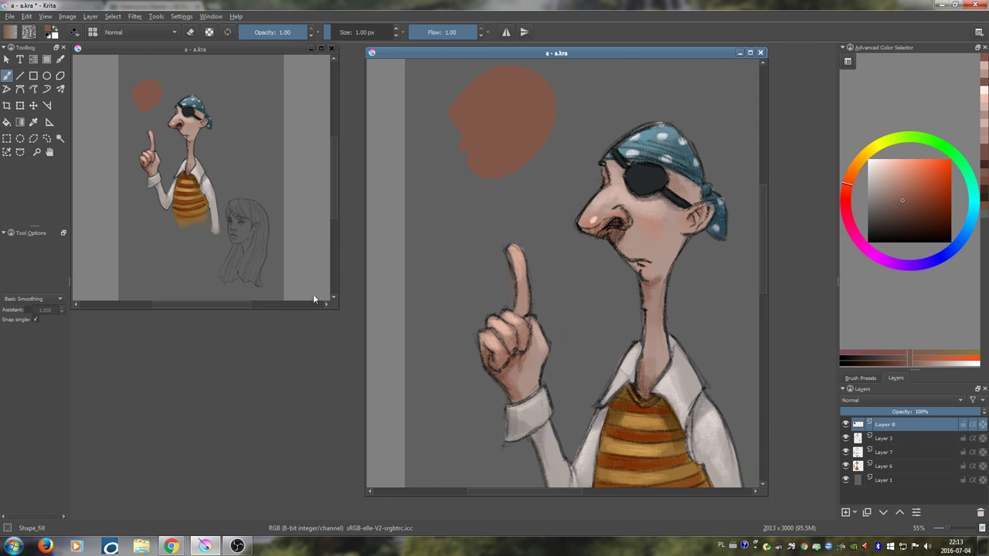
left_click_drag(336, 307, 297, 332)
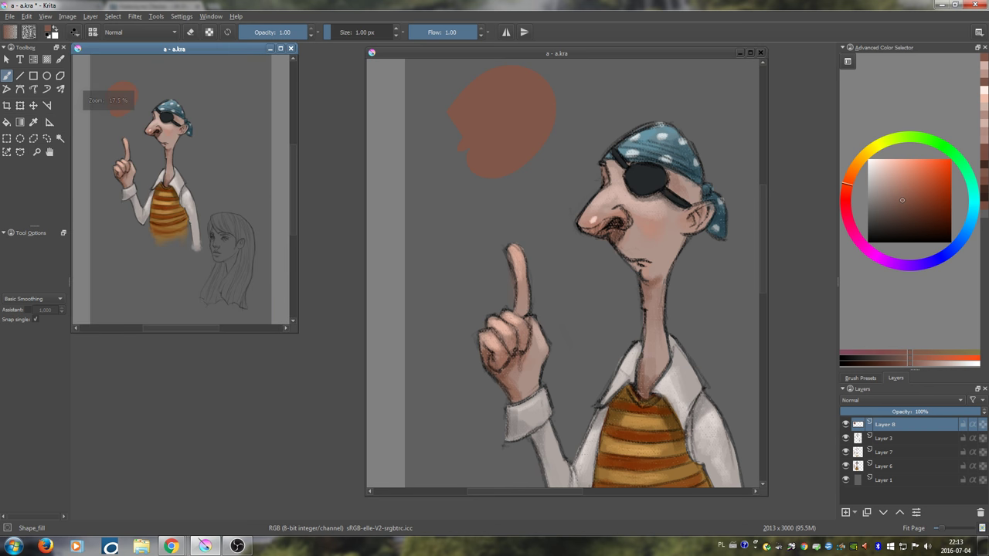
left_click_drag(175, 53, 179, 53)
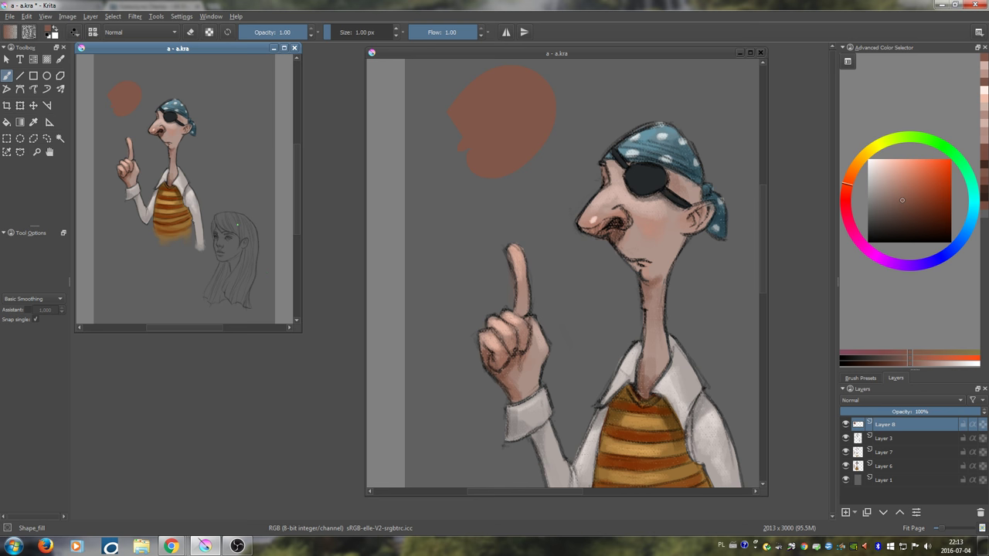
left_click_drag(425, 50, 370, 53)
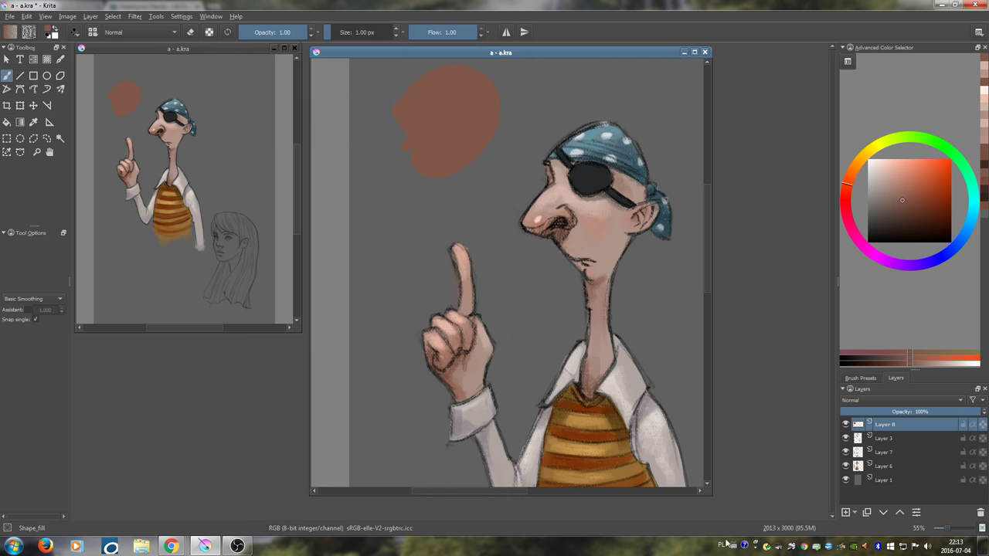
left_click_drag(710, 495, 793, 494)
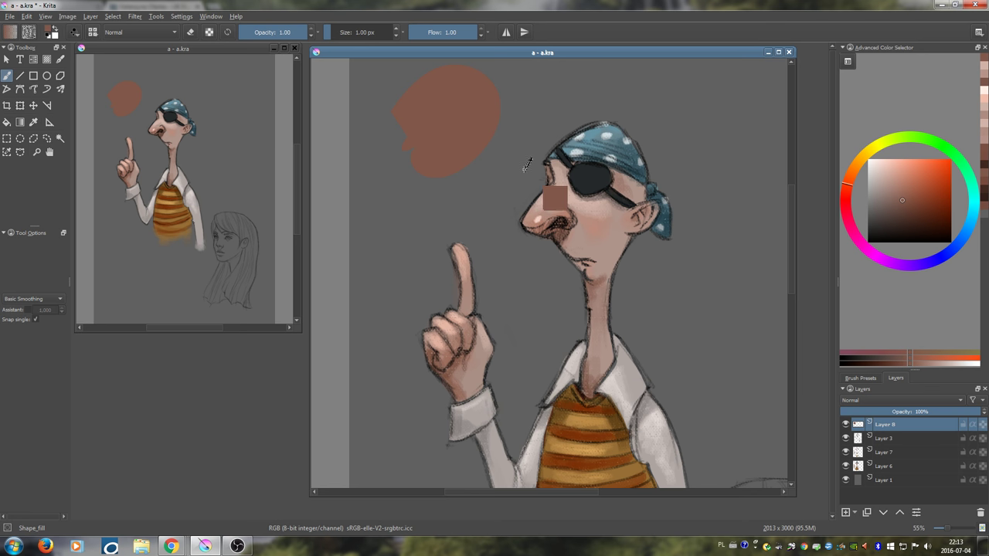
- Undo the reddish-brown test shape
key("ctrl+z")
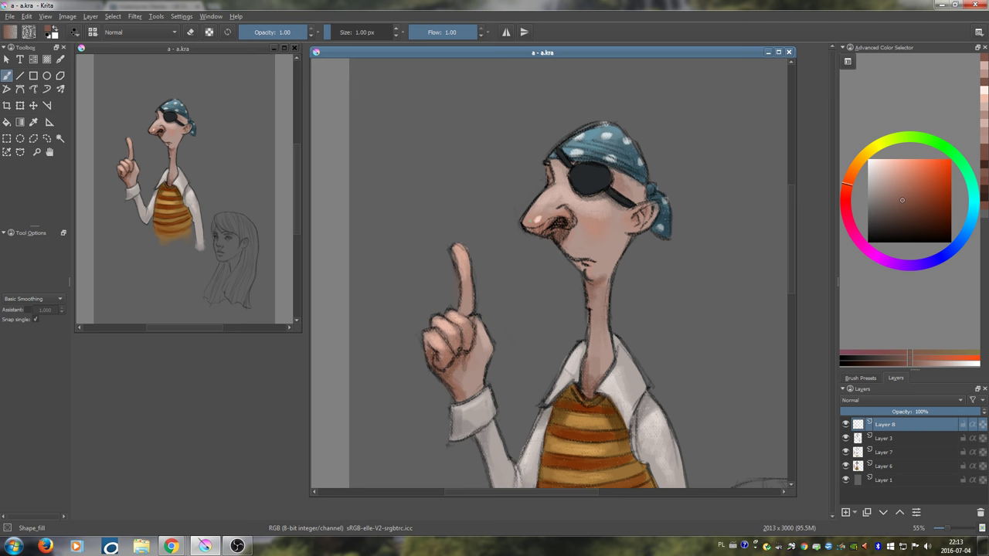
- Select the kate2 brush and paint over the dark outline on the pirate's nose bridge with a sampled light skin tone
left_click_drag(638, 237, 513, 362)
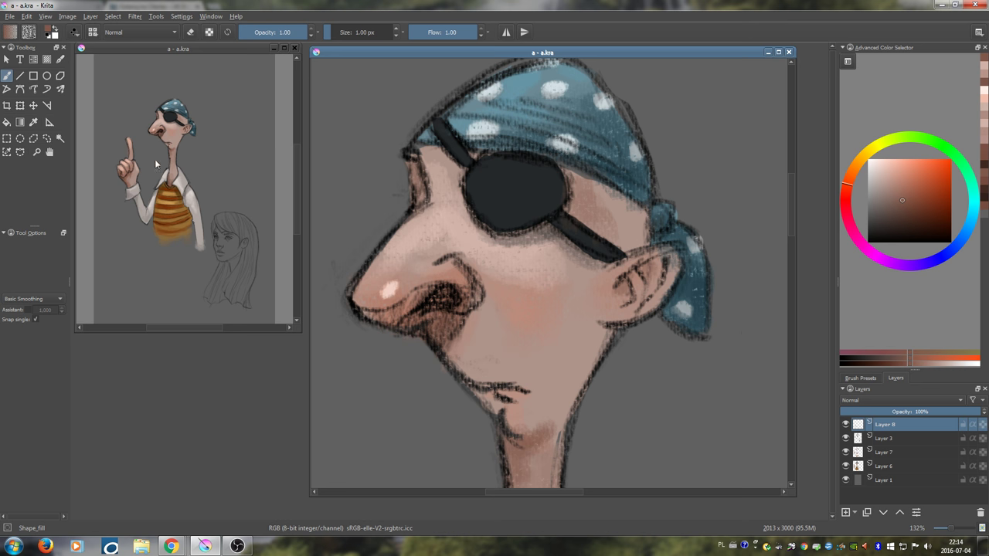
left_click(875, 379)
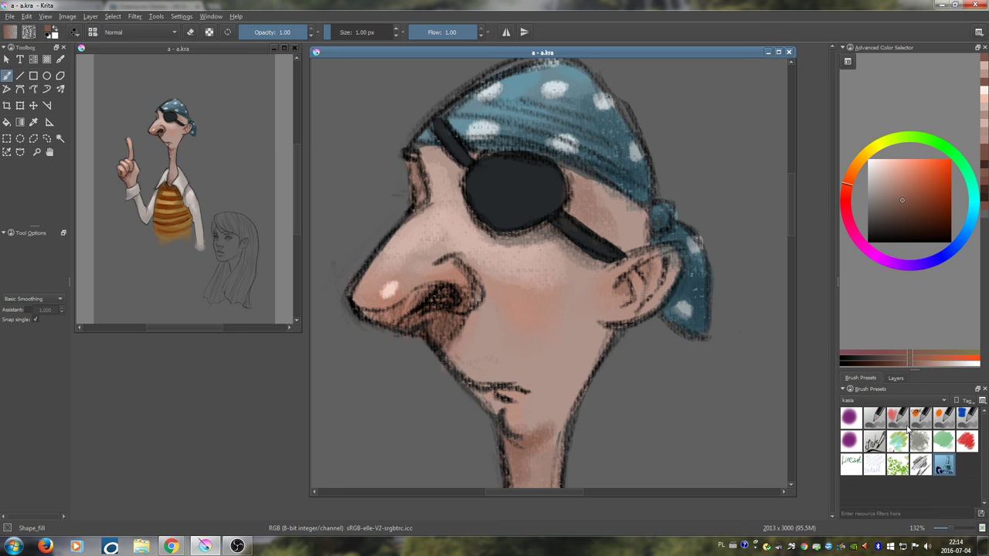
left_click(964, 442)
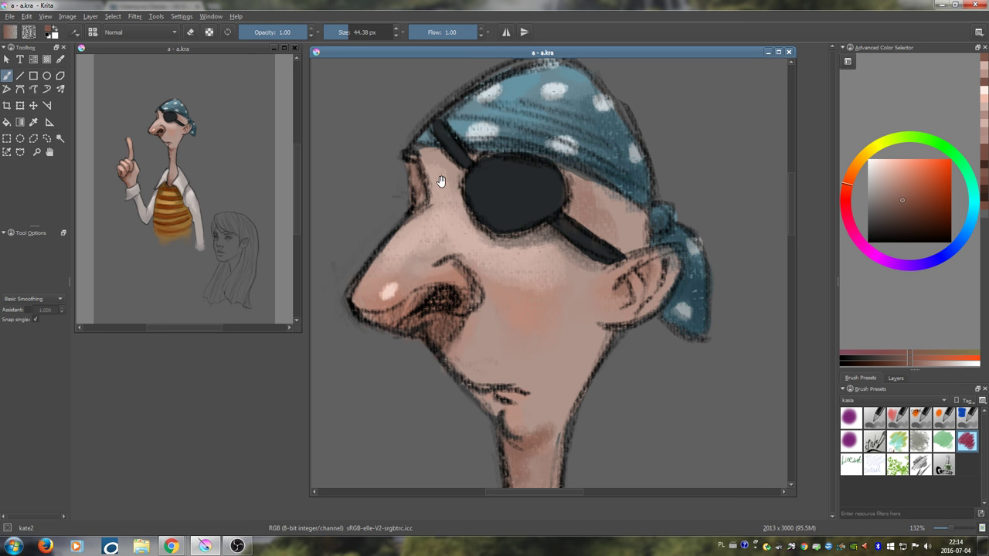
left_click_drag(441, 182, 456, 158)
left_click(453, 242, "ctrl")
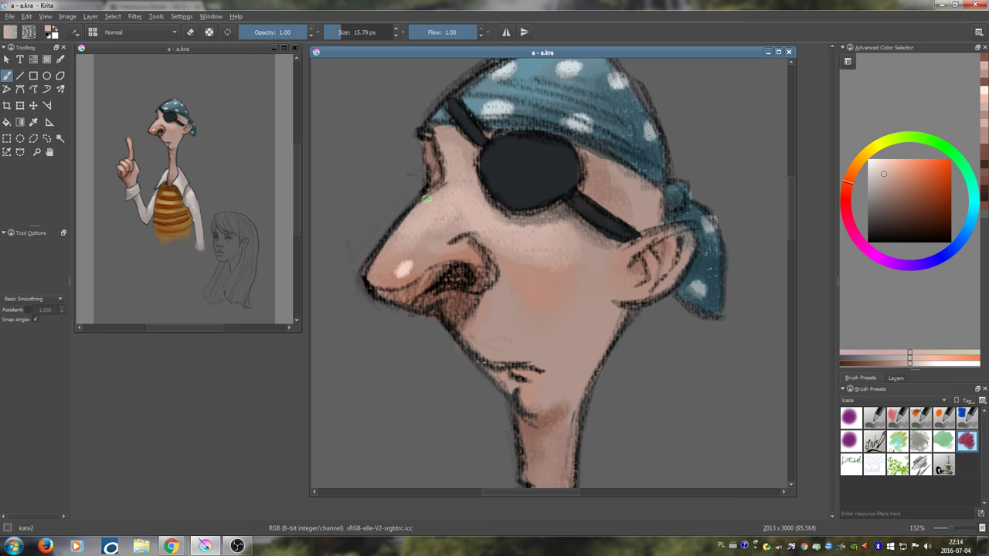
mouse_move(426, 200)
left_mouse_down()
mouse_move(359, 273)
mouse_move(396, 219)
left_mouse_up()
- Clean up the contour from the nose bridge to the tip, alternating sampled background grey and skin tones
left_click(397, 209, "ctrl")
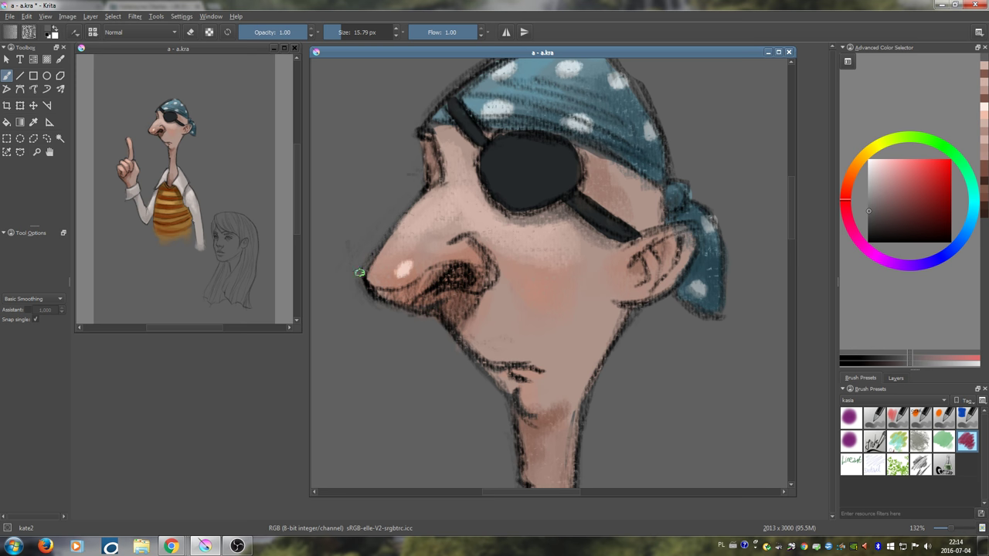
left_click(393, 224, "ctrl")
mouse_move(366, 270)
left_mouse_down()
mouse_move(383, 242)
mouse_move(379, 269)
mouse_move(400, 242)
mouse_move(390, 249)
left_mouse_up()
left_click(396, 237, "ctrl")
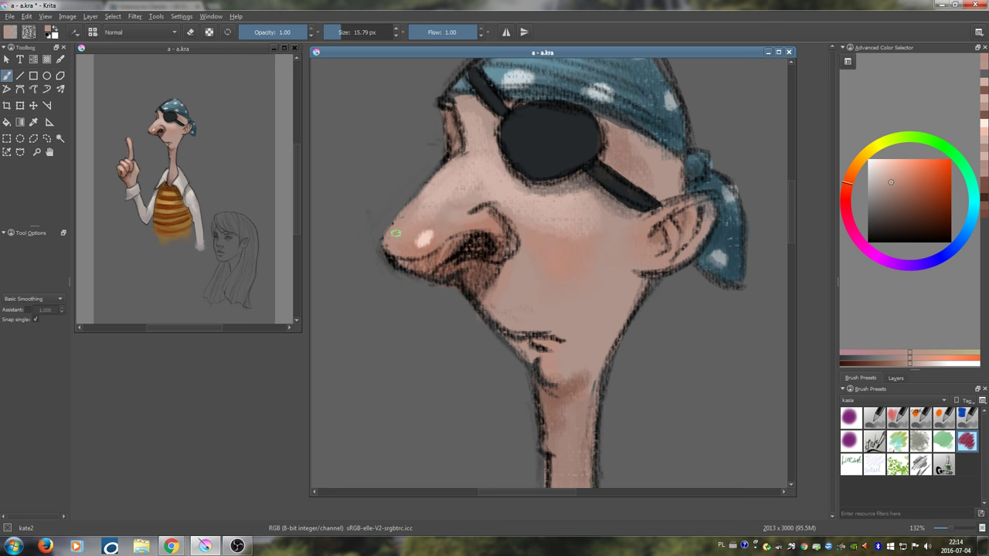
left_click(364, 211, "ctrl")
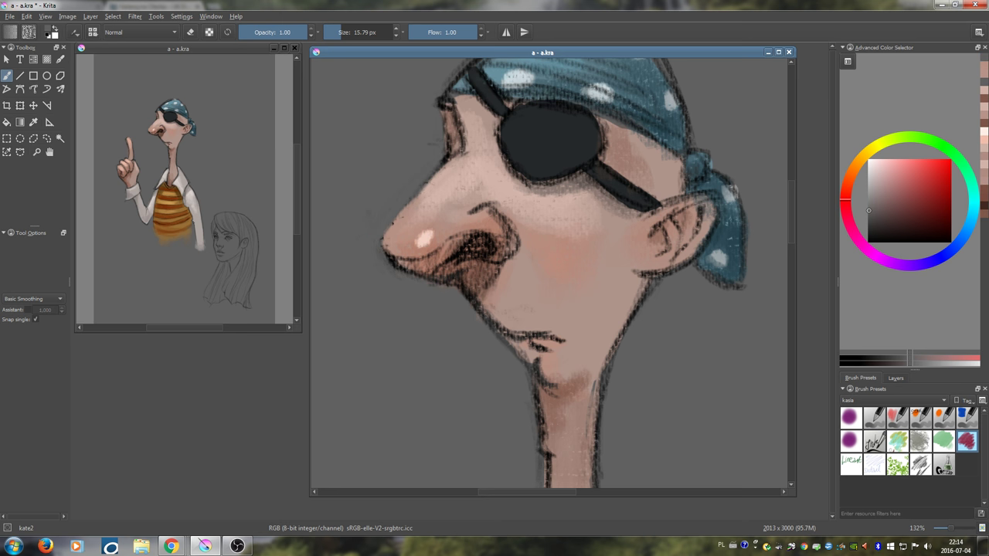
- Paint the underside of the nose and the area around the nostril with a more saturated reddish brown
left_click(463, 294, "ctrl")
left_click(914, 198)
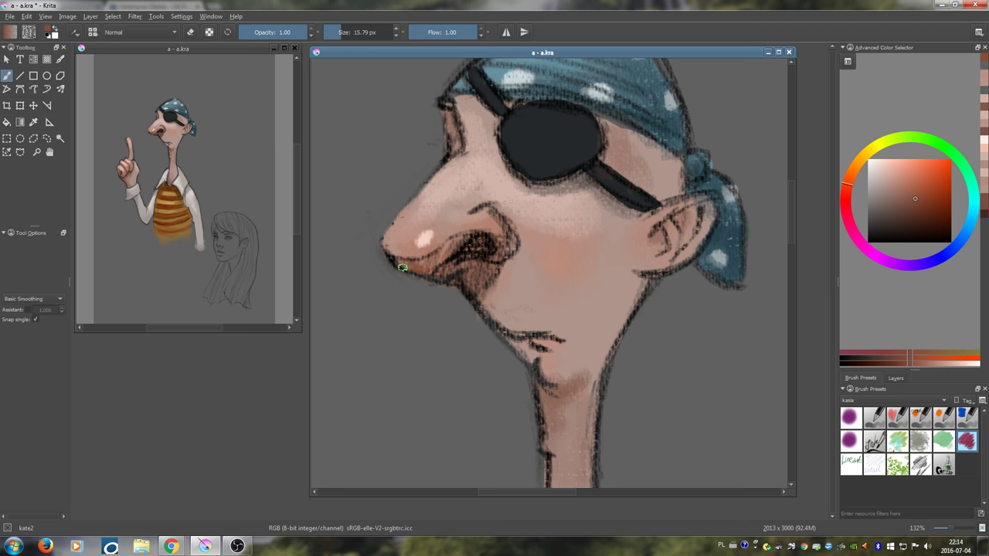
mouse_move(413, 265)
left_mouse_down()
mouse_move(468, 231)
mouse_move(441, 252)
mouse_move(489, 233)
mouse_move(504, 252)
mouse_move(492, 257)
mouse_move(496, 233)
mouse_move(510, 238)
mouse_move(487, 206)
mouse_move(511, 245)
mouse_move(509, 232)
mouse_move(508, 249)
mouse_move(490, 222)
mouse_move(507, 248)
mouse_move(499, 254)
mouse_move(471, 257)
mouse_move(480, 227)
mouse_move(439, 255)
mouse_move(390, 252)
mouse_move(435, 256)
mouse_move(434, 269)
mouse_move(467, 267)
mouse_move(467, 279)
mouse_move(485, 266)
mouse_move(484, 286)
mouse_move(463, 288)
mouse_move(464, 280)
mouse_move(472, 269)
mouse_move(484, 289)
mouse_move(479, 269)
mouse_move(445, 276)
mouse_move(387, 247)
mouse_move(402, 268)
mouse_move(440, 284)
mouse_move(493, 267)
mouse_move(455, 267)
left_mouse_up()
- Trim the outline below the nose with a smaller brush, using sampled background grey and the reddish-brown shadow colour
left_click(423, 287, "ctrl")
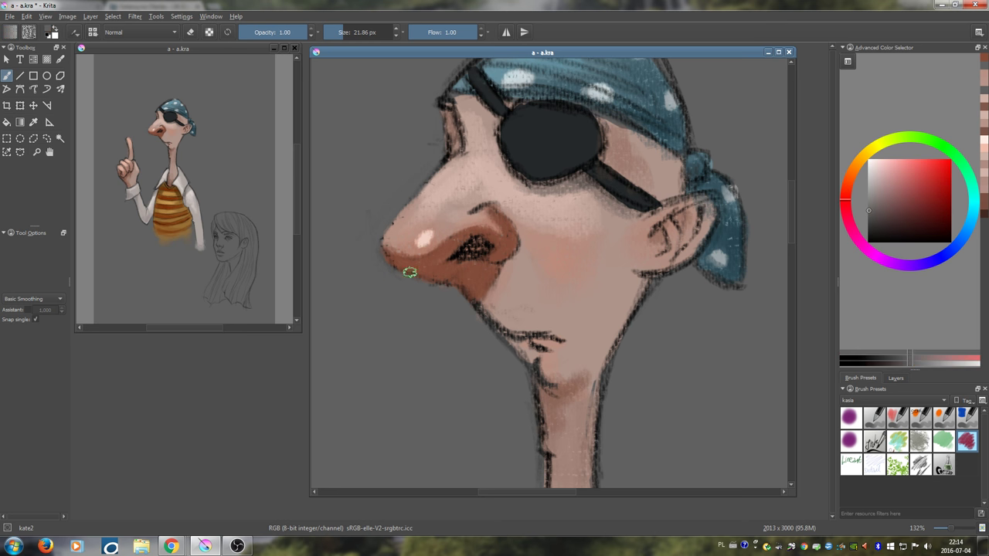
key("bracketleft")
key("bracketleft")
left_click_drag(381, 257, 395, 278)
left_click(473, 292, "ctrl")
left_click_drag(438, 278, 455, 276)
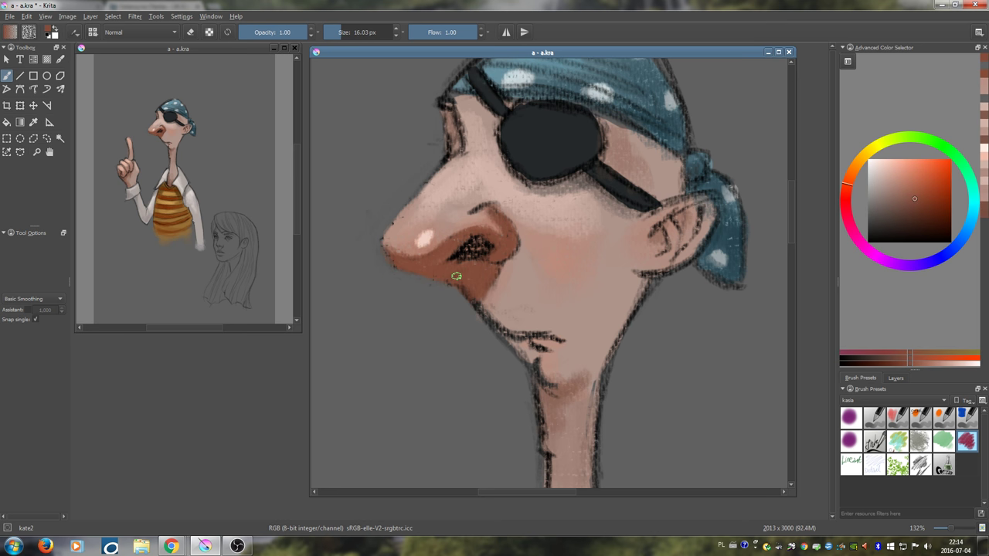
- Rework the edge between the nose's underside and the upper lip with sampled background grey and shadow tones
left_click(451, 292, "ctrl")
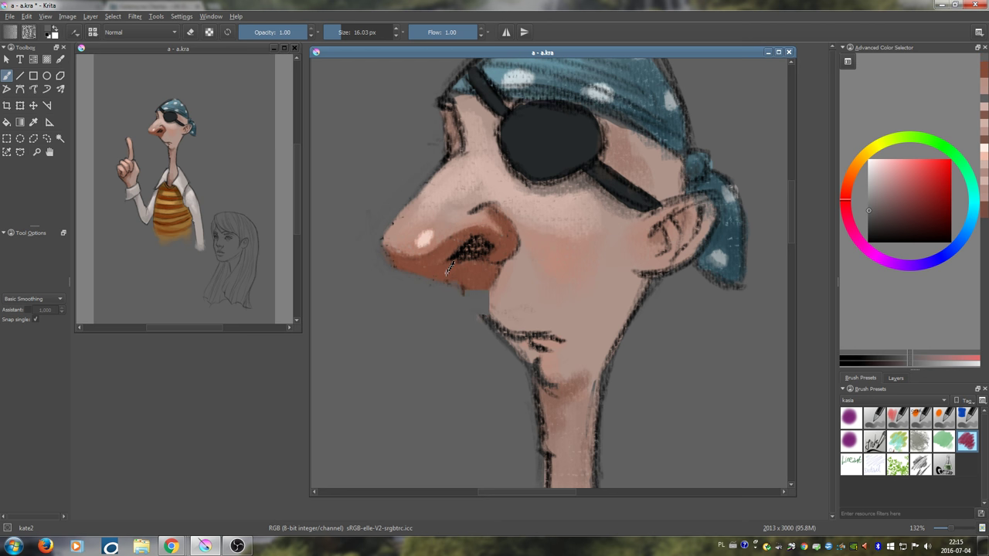
left_click(477, 302, "ctrl")
left_click(468, 292, "ctrl")
left_click_drag(400, 254, 397, 252)
- Blend the nose tip and the outer nostril wing with sampled skin and reddish-brown tones
left_click(402, 242, "ctrl")
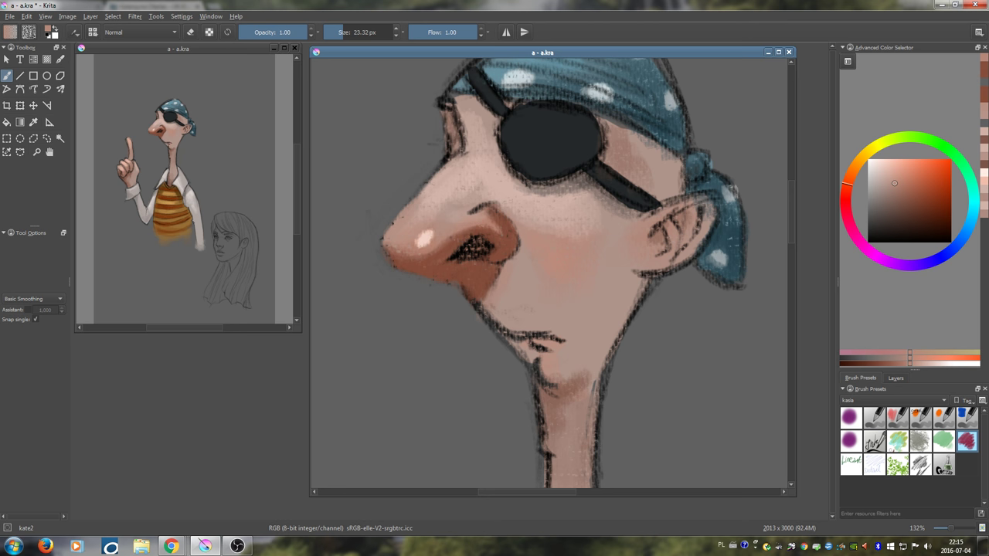
left_click(485, 217, "ctrl")
left_click(500, 241, "ctrl")
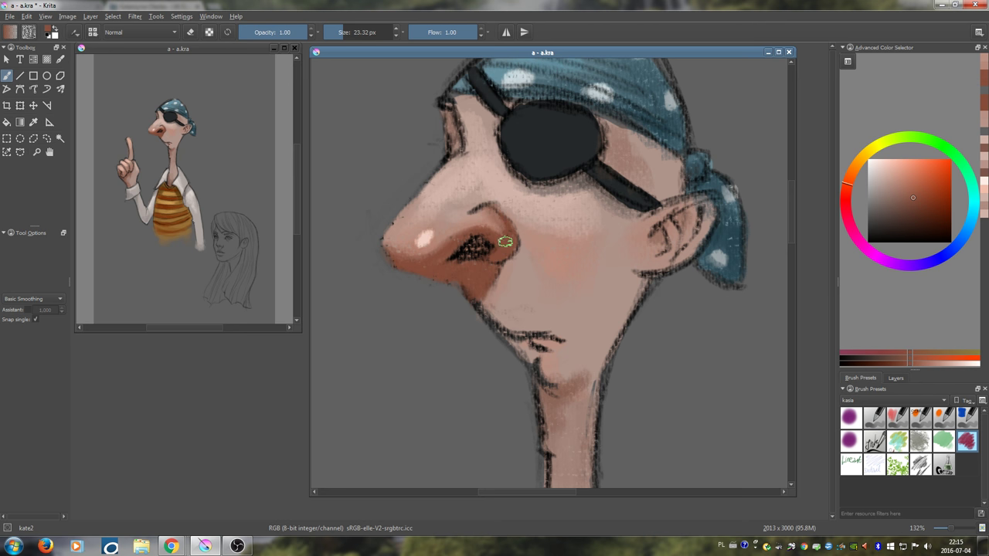
left_click(472, 217, "ctrl")
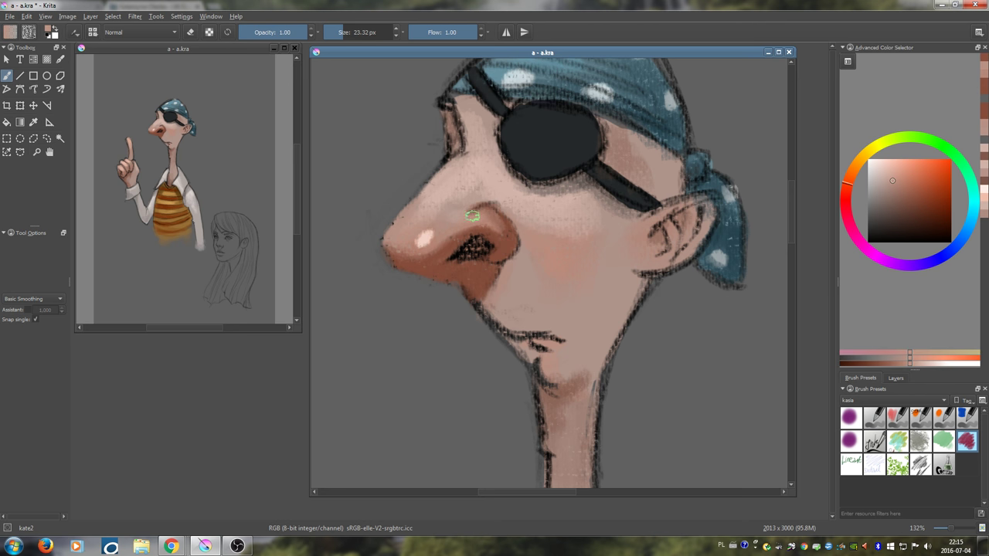
- Repaint the crease above the nostril wing with sampled skin and reddish-brown tones, using a 16.82 px brush
left_click(472, 201, "ctrl")
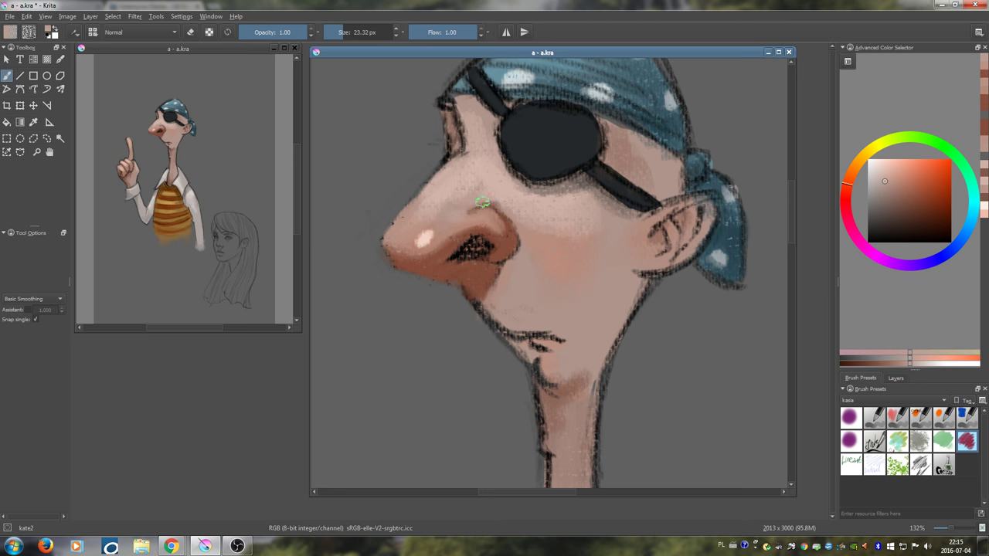
left_click(510, 227, "ctrl")
key("bracketleft")
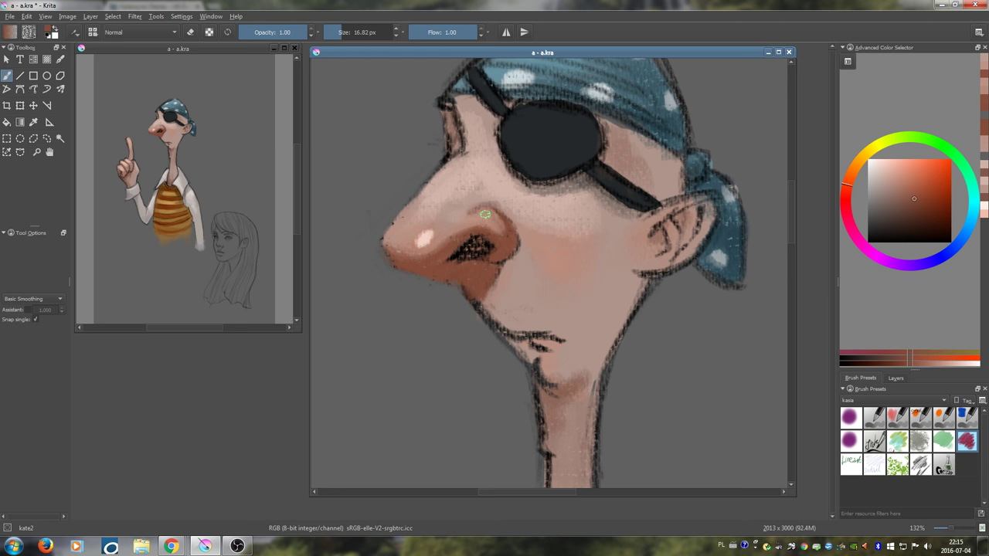
left_click_drag(485, 215, 473, 212)
left_click(483, 215, "ctrl")
key("ctrl+z")
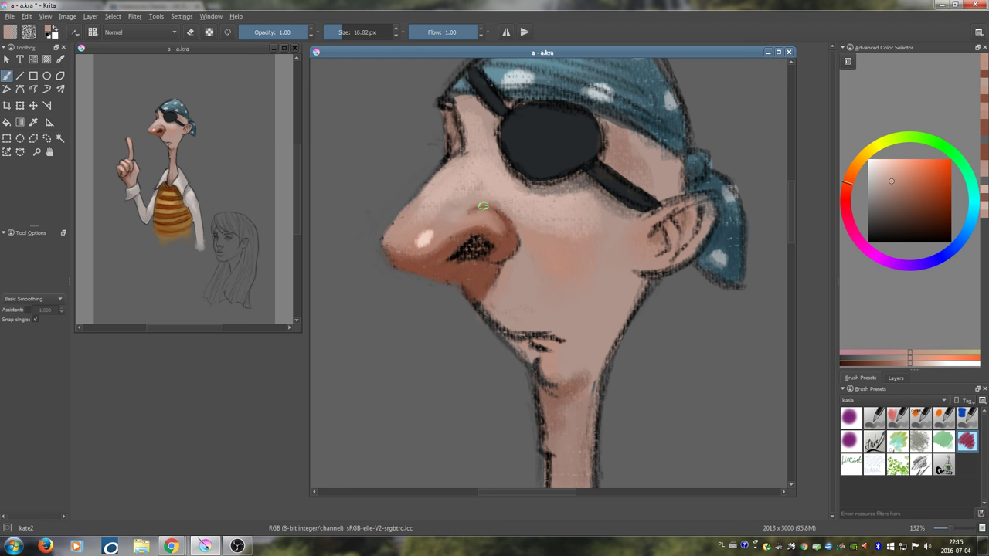
left_click(506, 239, "ctrl")
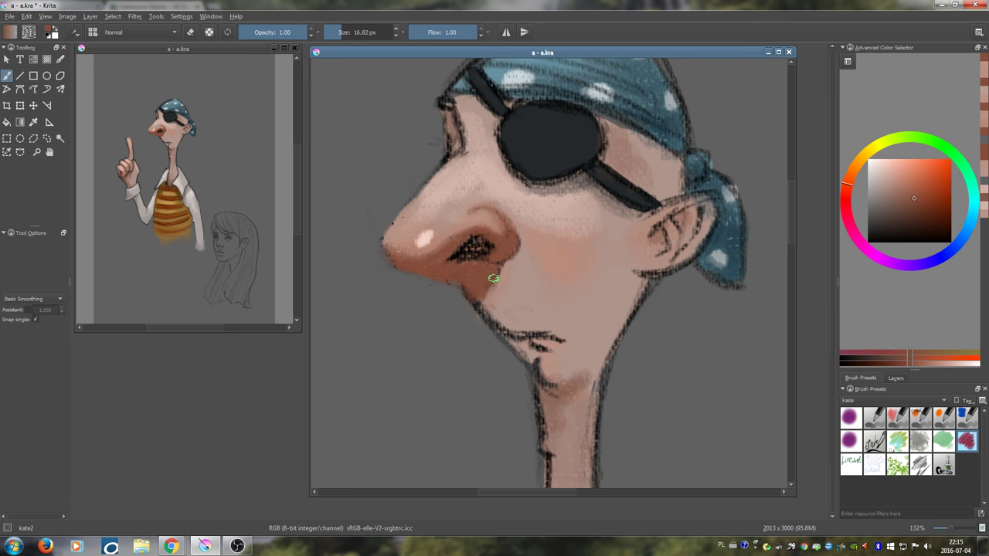
- Paint the shadow between the nostril and upper lip with sampled reddish brown, blending its edge into the cheek skin tone
left_click(494, 274, "ctrl")
left_click_drag(501, 270, 482, 302)
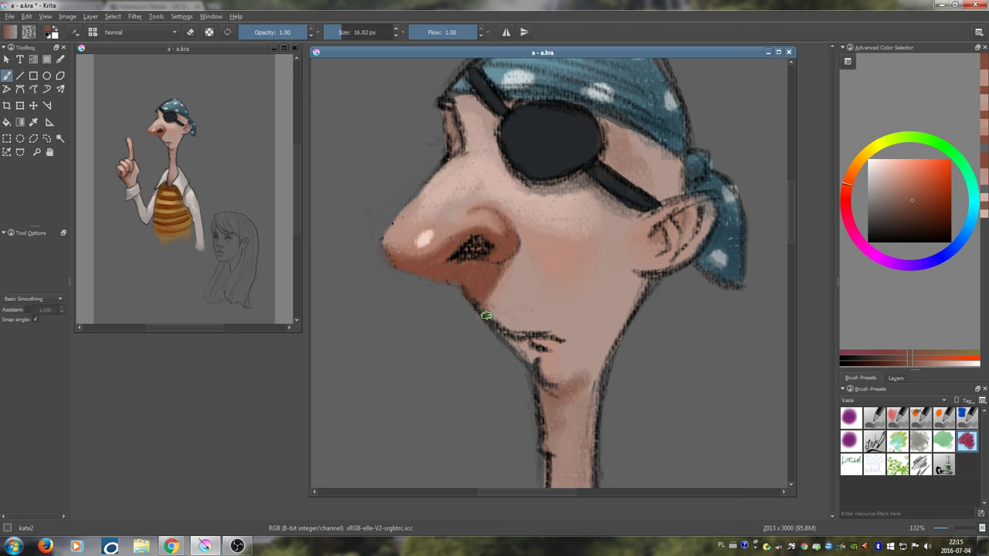
left_click(479, 307, "ctrl")
left_click(486, 309, "ctrl")
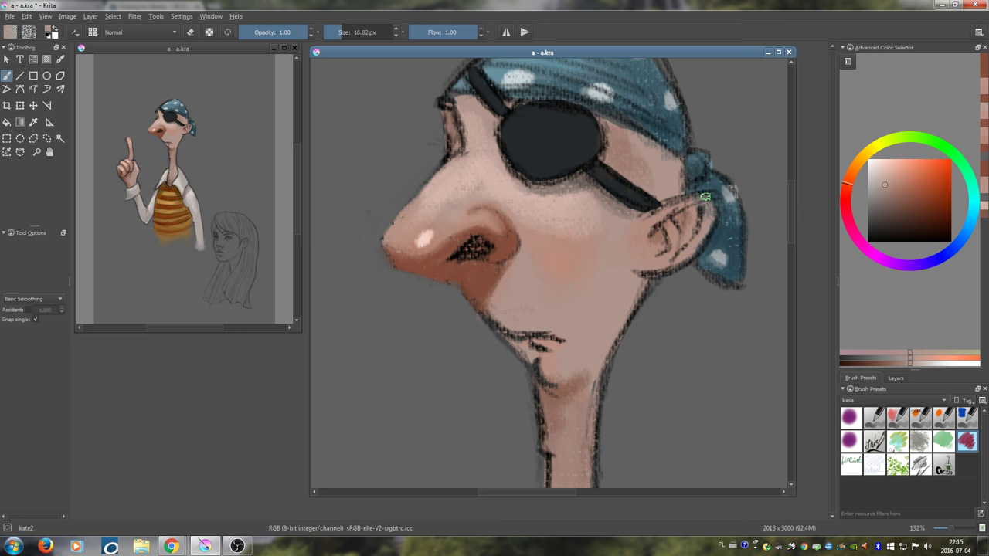
- Choose a dark reddish brown and fill the nostril opening over the black sketch hatching
left_click(913, 211)
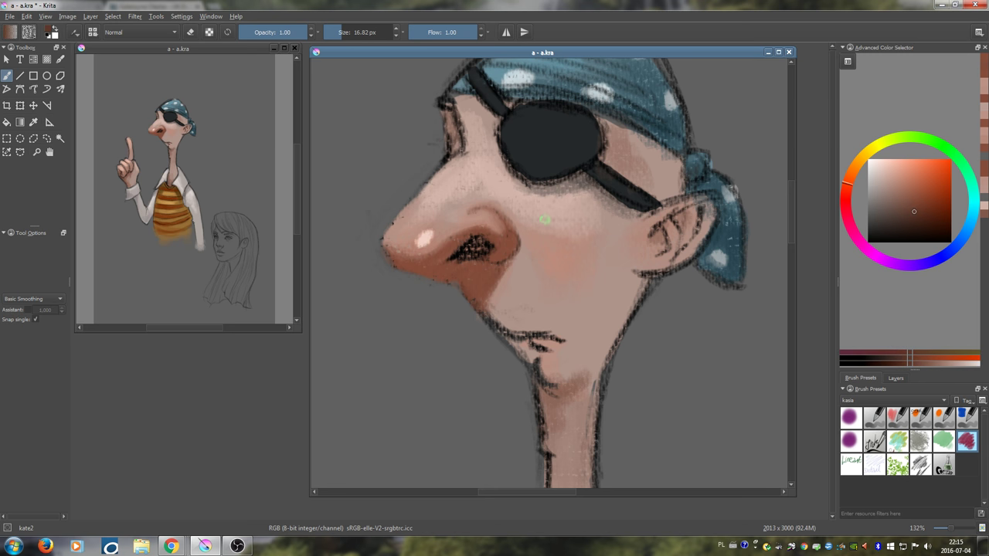
left_click_drag(548, 184, 551, 214)
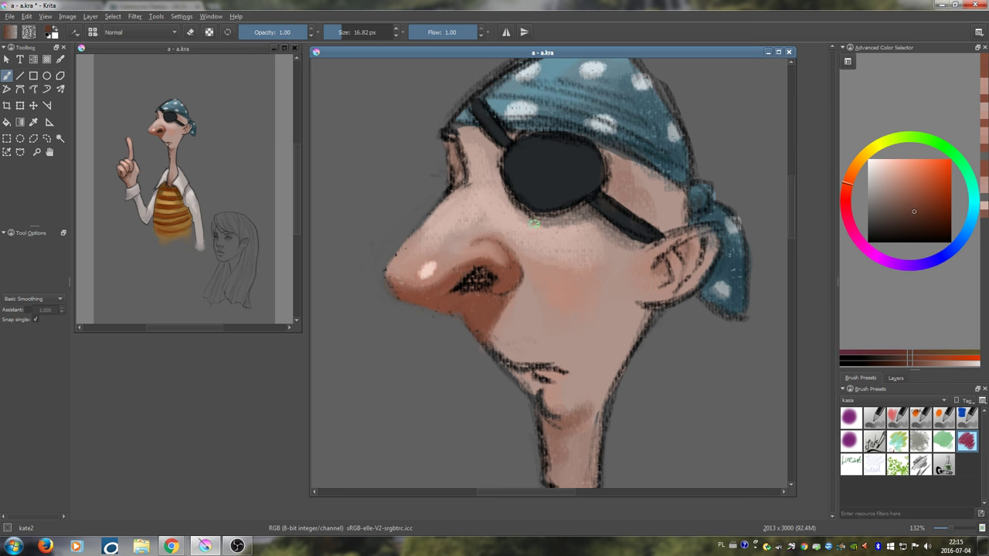
left_click(481, 299, "ctrl")
left_click(481, 282, "ctrl")
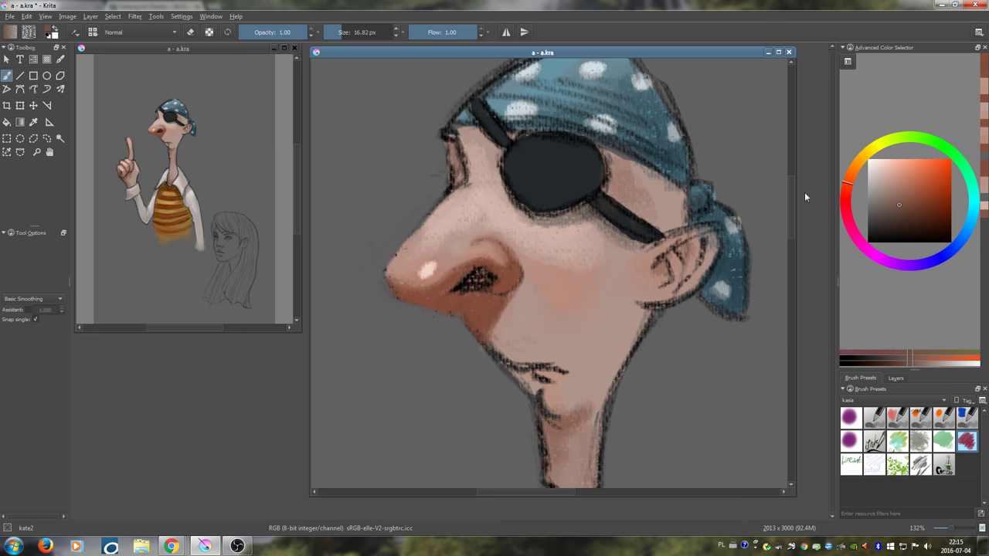
left_click(927, 217)
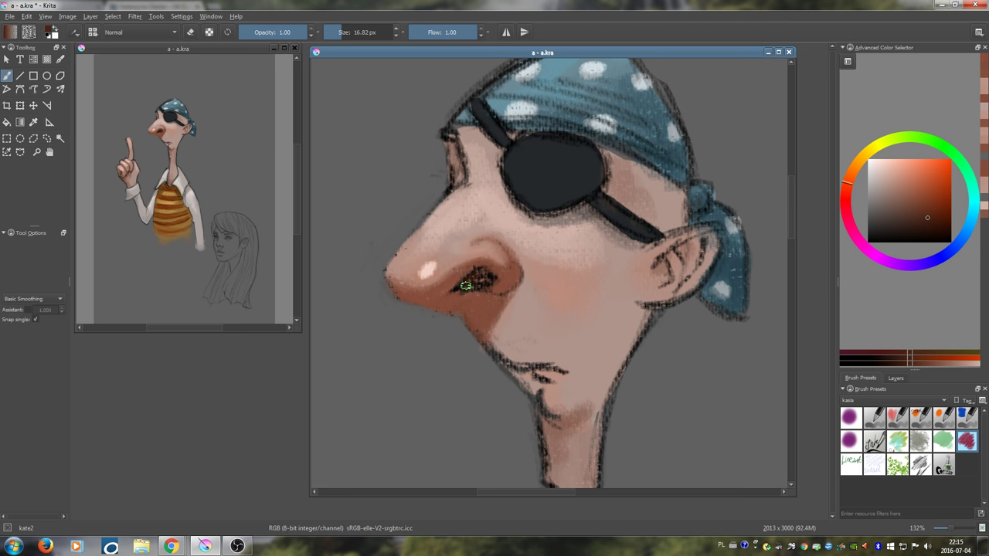
left_click_drag(466, 286, 484, 281)
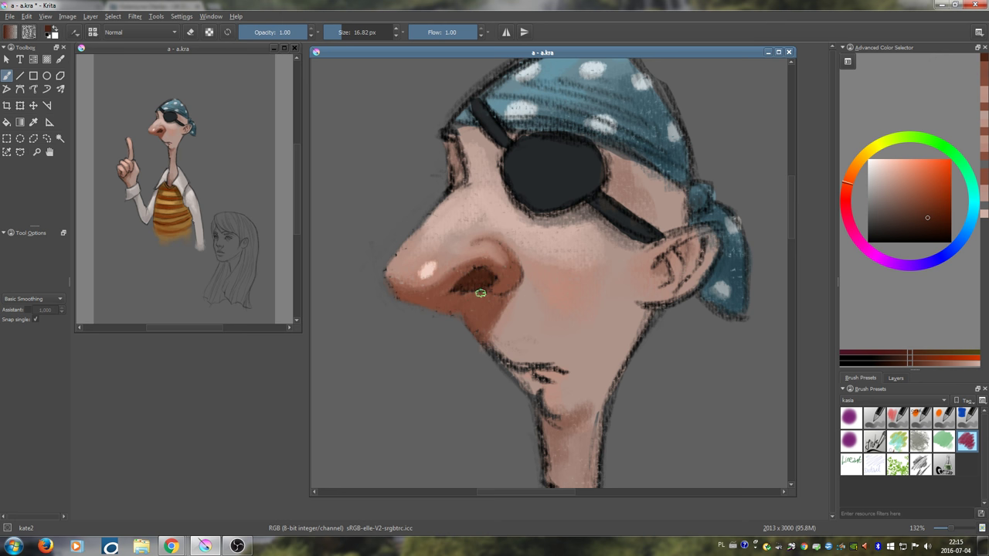
- Soften the front and lower edges of the nostril with sampled reddish brown and skin tones, enlarging the brush to 21.55 px
left_click(474, 297, "ctrl")
mouse_move(464, 292)
left_mouse_down()
mouse_move(480, 291)
mouse_move(465, 268)
left_mouse_up()
left_click(465, 274, "ctrl")
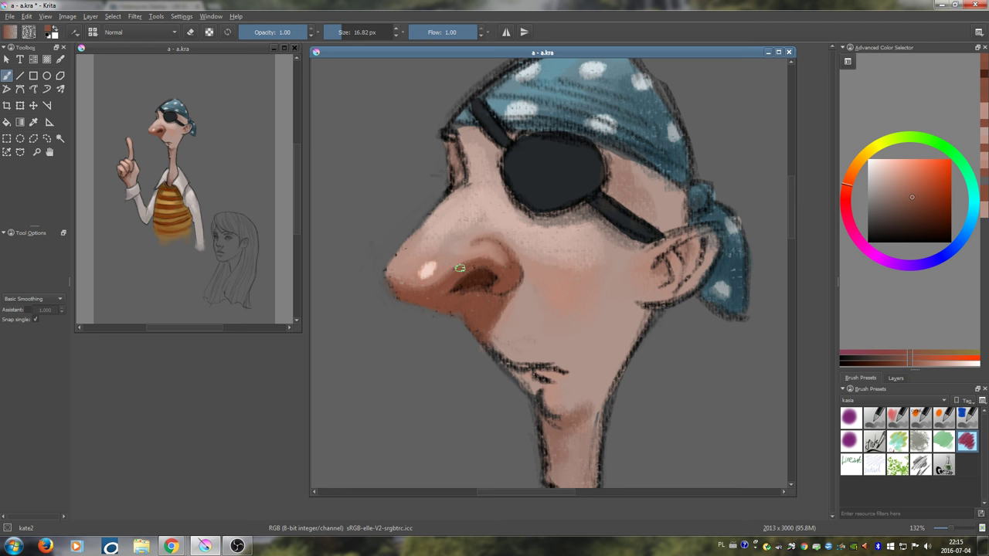
left_click(459, 271, "ctrl")
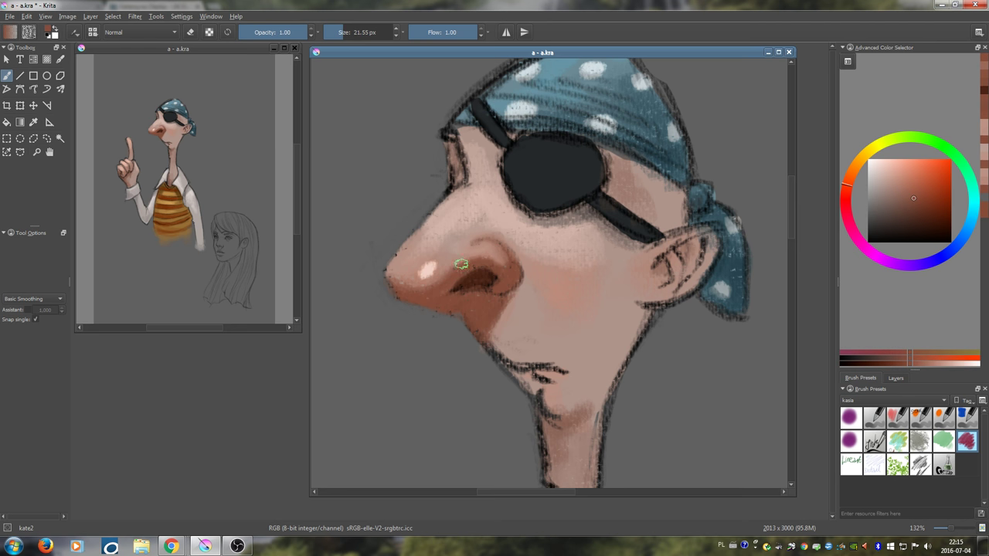
left_click(469, 261, "ctrl")
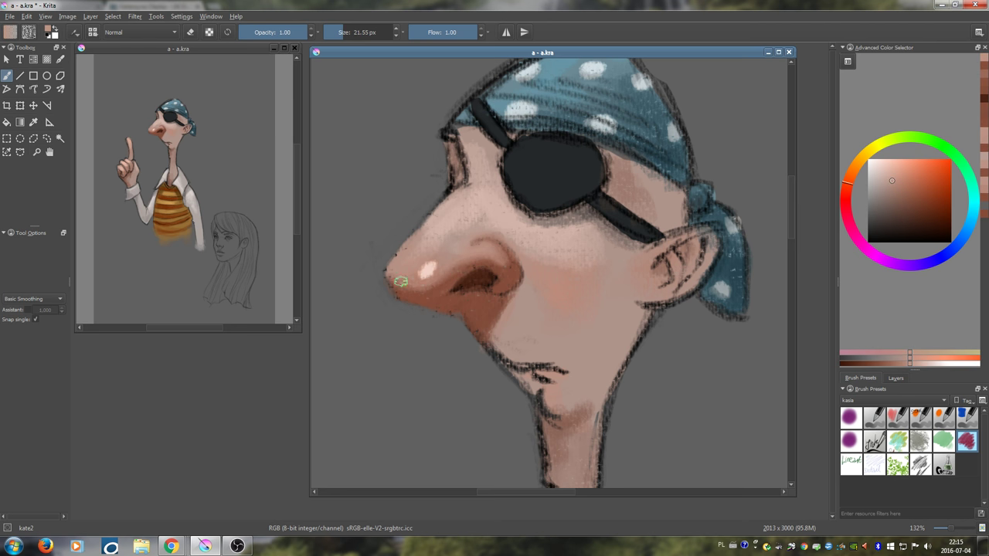
- Blend the nostril interior into the surrounding nostril wing with sampled browns, using a 19.68 px brush
left_click(485, 280, "ctrl")
left_click_drag(489, 273, 488, 274, "shift")
mouse_move(480, 275)
left_mouse_down()
mouse_move(457, 286)
mouse_move(492, 278)
mouse_move(457, 295)
mouse_move(479, 296)
mouse_move(459, 302)
mouse_move(465, 287)
mouse_move(479, 289)
mouse_move(463, 282)
mouse_move(489, 287)
mouse_move(482, 266)
mouse_move(473, 279)
mouse_move(501, 284)
mouse_move(490, 290)
mouse_move(462, 275)
mouse_move(475, 269)
mouse_move(447, 283)
mouse_move(503, 267)
left_mouse_up()
left_click(478, 308, "ctrl")
left_click(469, 286, "ctrl")
left_click(502, 283, "ctrl")
left_click(507, 268, "ctrl")
left_click(509, 272, "ctrl")
left_click(509, 272, "ctrl")
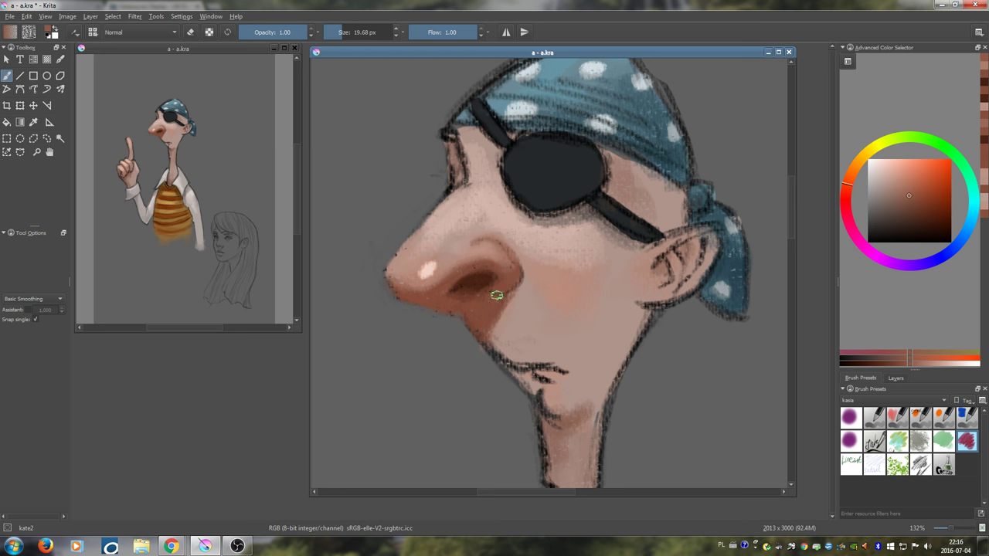
- Cover the black outline below the nose with background gray and sample the reddish-brown shadow tone
left_click(512, 302, "ctrl")
left_click_drag(484, 340, 478, 343)
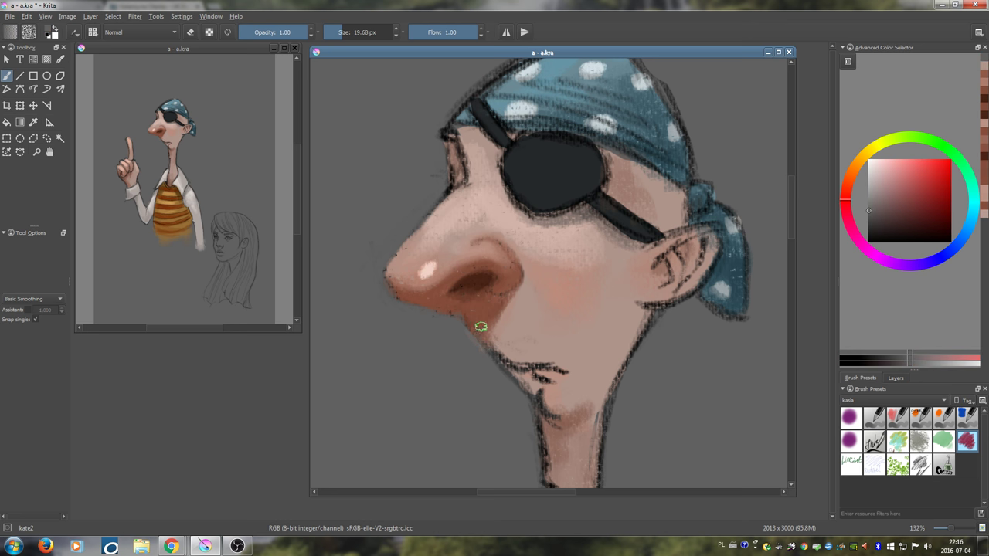
left_click(489, 307, "ctrl")
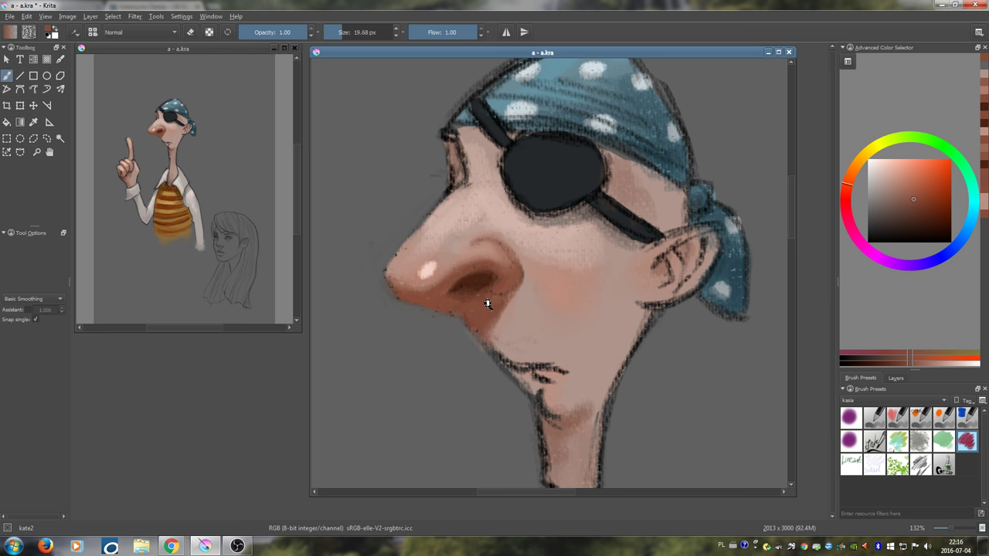
- Replace the black outline at the far eye socket with sampled background gray and shaded skin tones
scroll(508, 314, "down", 3)
left_click_drag(508, 313, 473, 346)
left_click(459, 236, "ctrl")
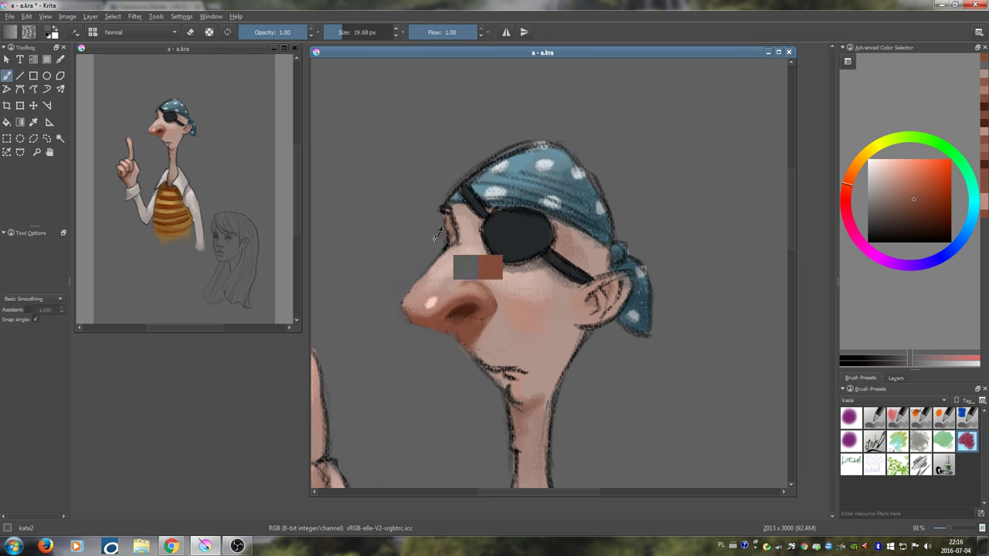
left_click(448, 231, "ctrl")
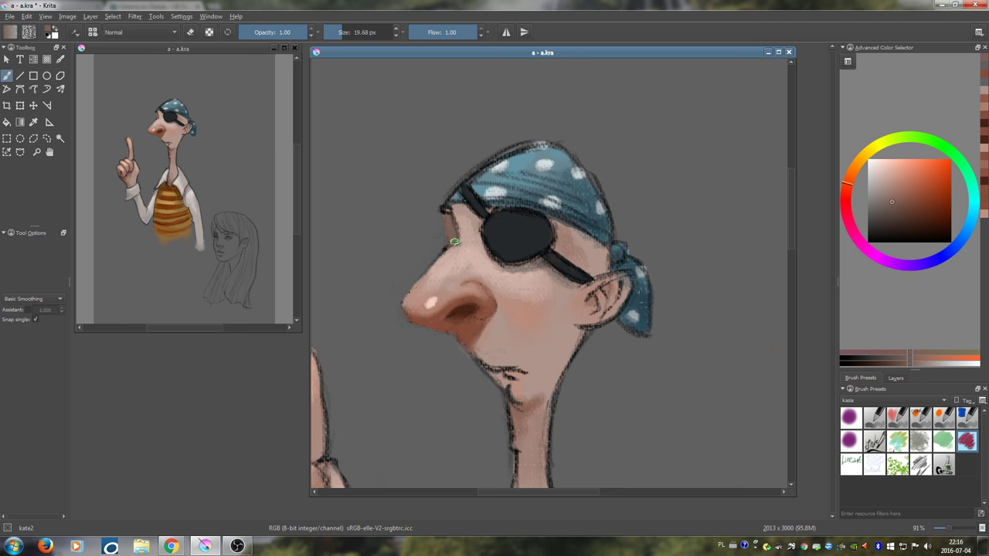
left_click(457, 233, "ctrl")
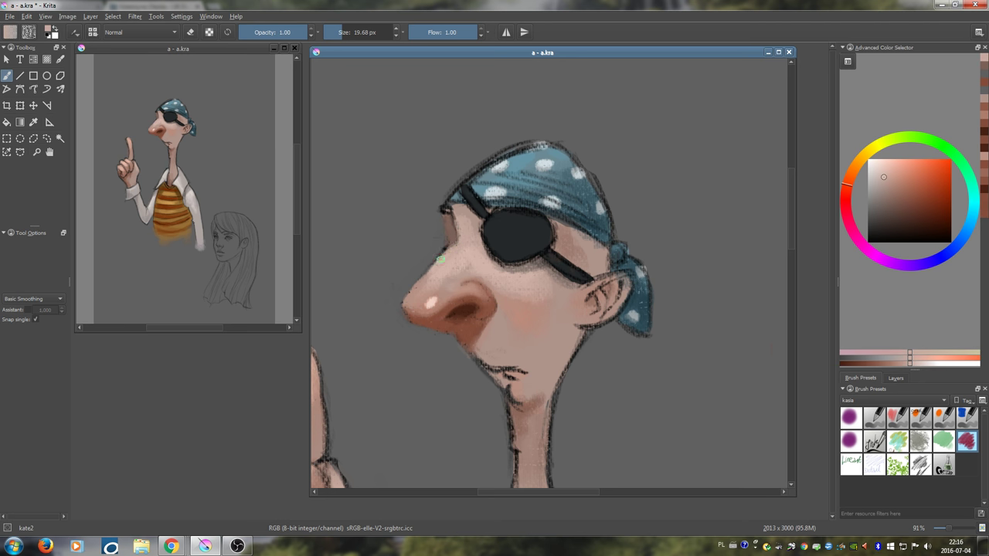
- Clean up the contour where the nose bridge meets the far eye socket with sampled tones, reducing the brush to 12.04 px
left_click(438, 240, "ctrl")
left_click_drag(437, 254, 446, 243)
left_click(448, 236, "ctrl")
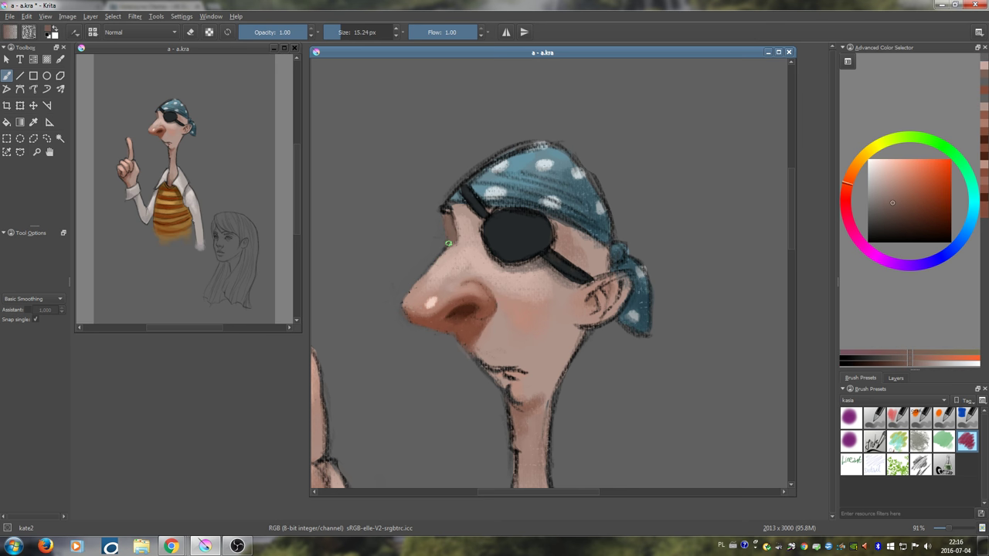
left_click(449, 244, "ctrl")
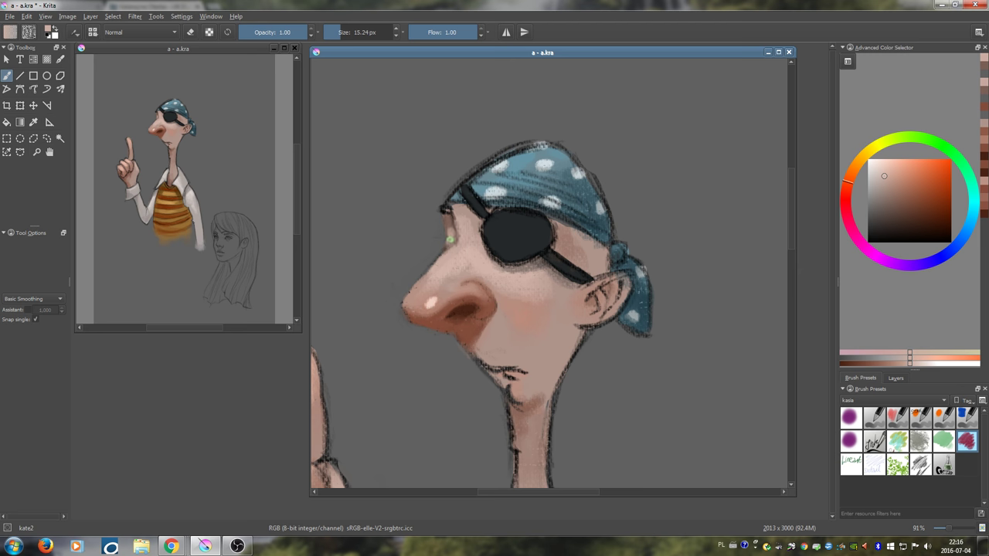
left_click(452, 240, "ctrl")
key("bracketleft")
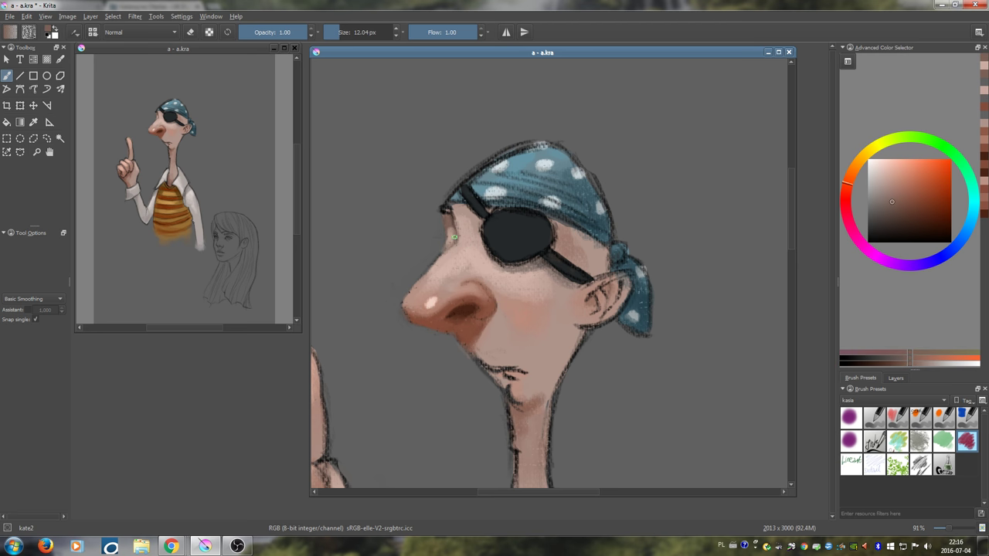
- Paint the far eyebrow dark reddish brown with a 15.29 px brush and clean its edges with sampled gray and skin tones
left_click_drag(458, 257, 455, 286)
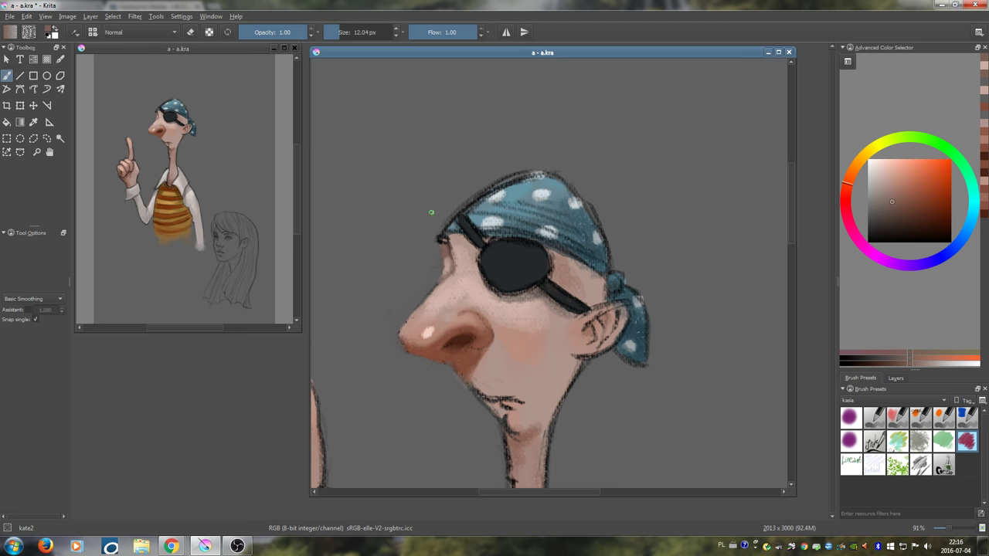
key("k")
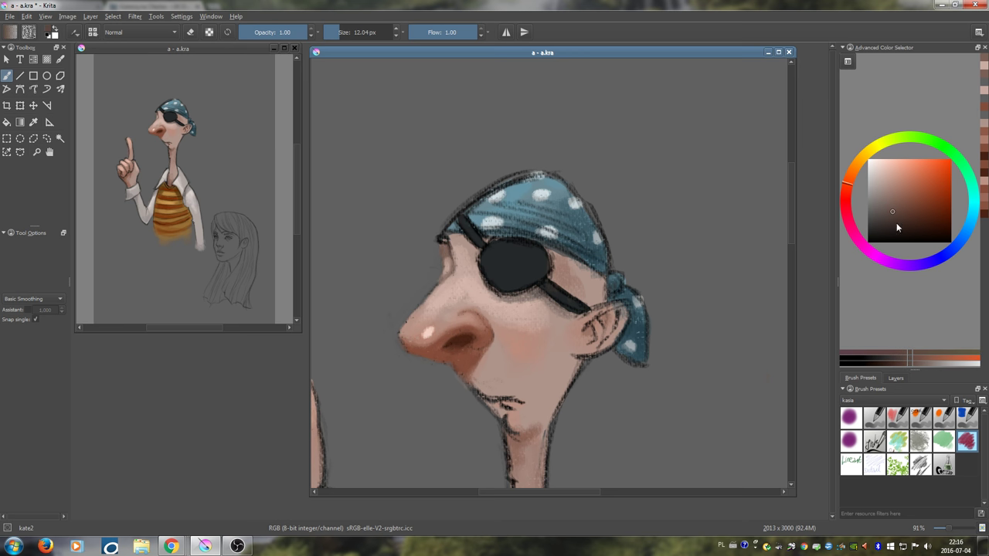
left_click(938, 211)
key("bracketright")
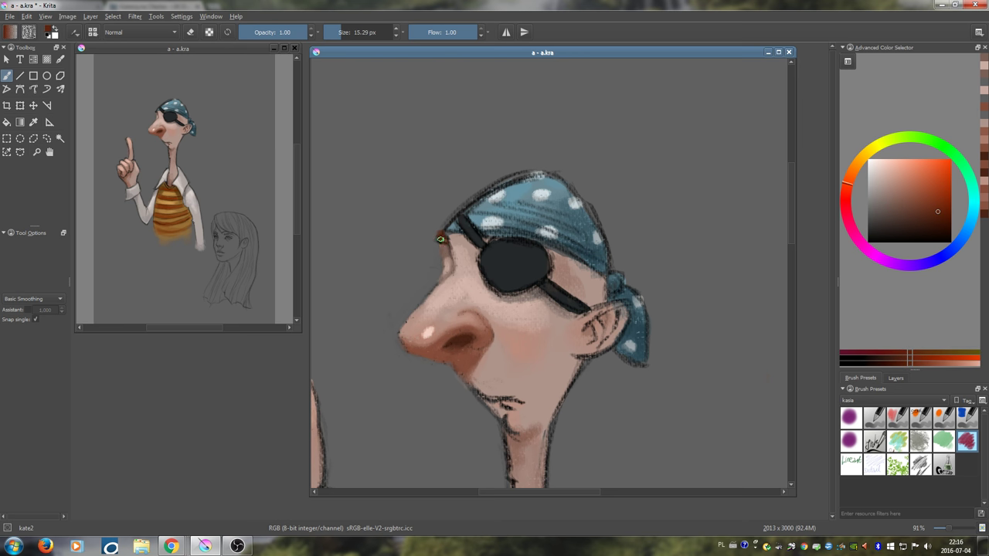
left_click(442, 243, "ctrl")
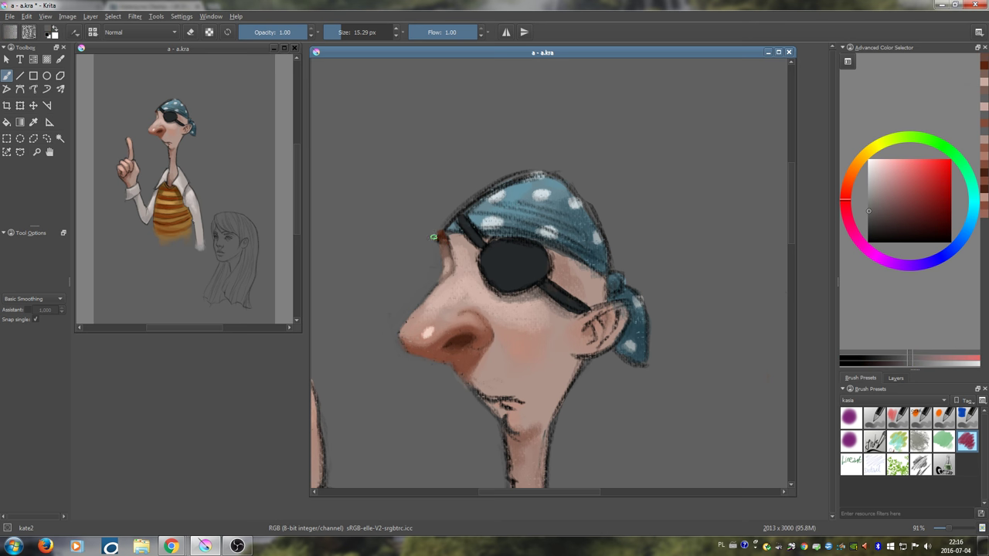
left_click(440, 231, "ctrl")
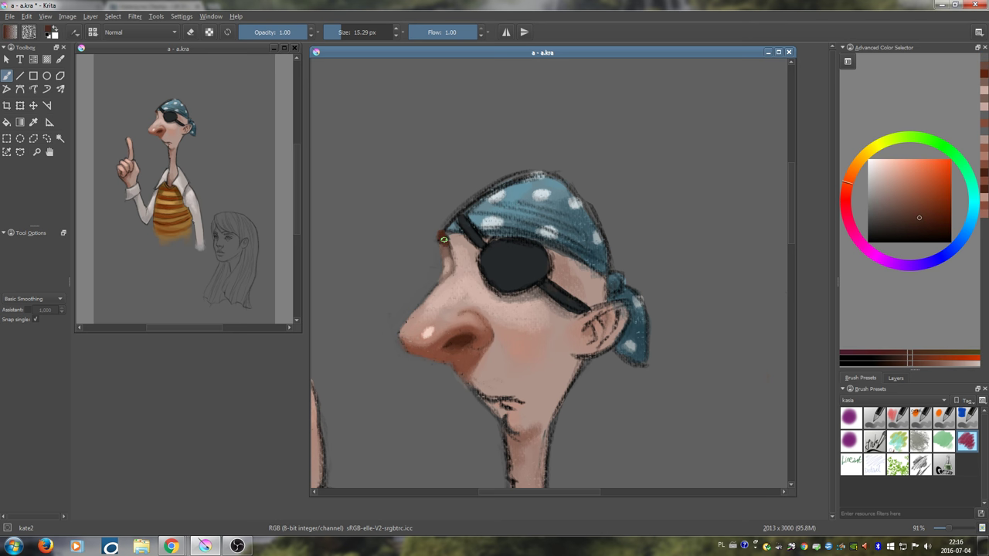
left_click(447, 241, "ctrl")
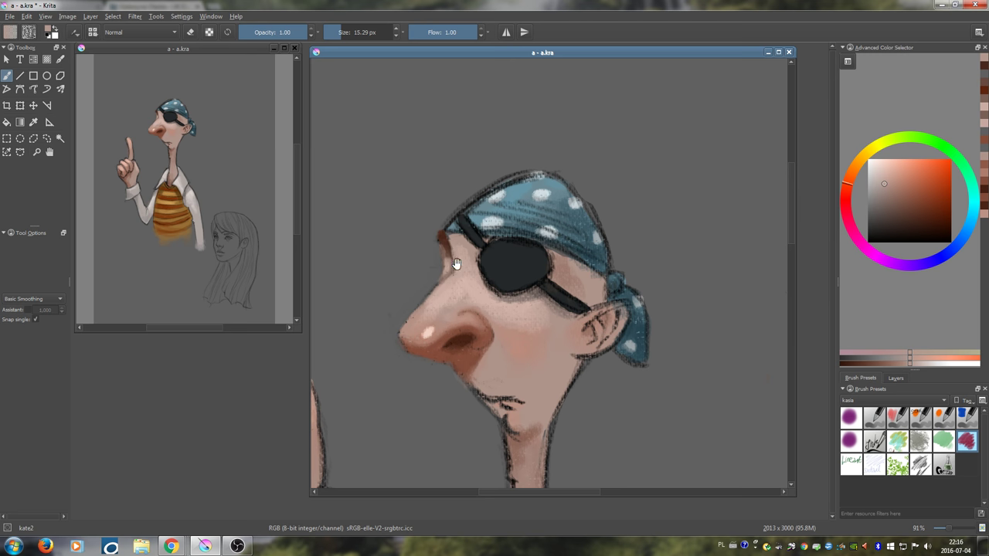
- Refine the contour of the nose bridge and tip with sampled reddish-brown and skin tones, reducing the brush to 7.04 px
left_click_drag(477, 263, 498, 220)
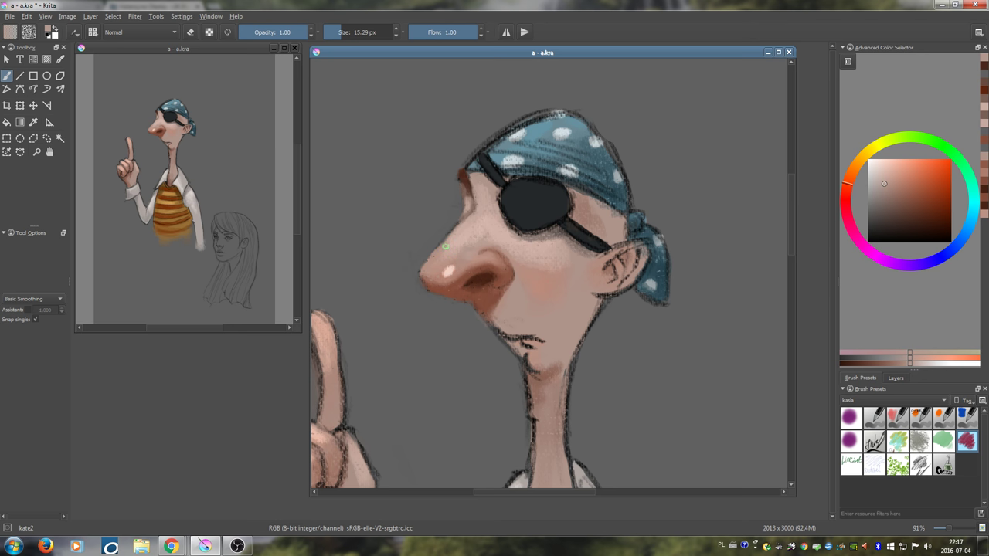
left_click(506, 289, "ctrl")
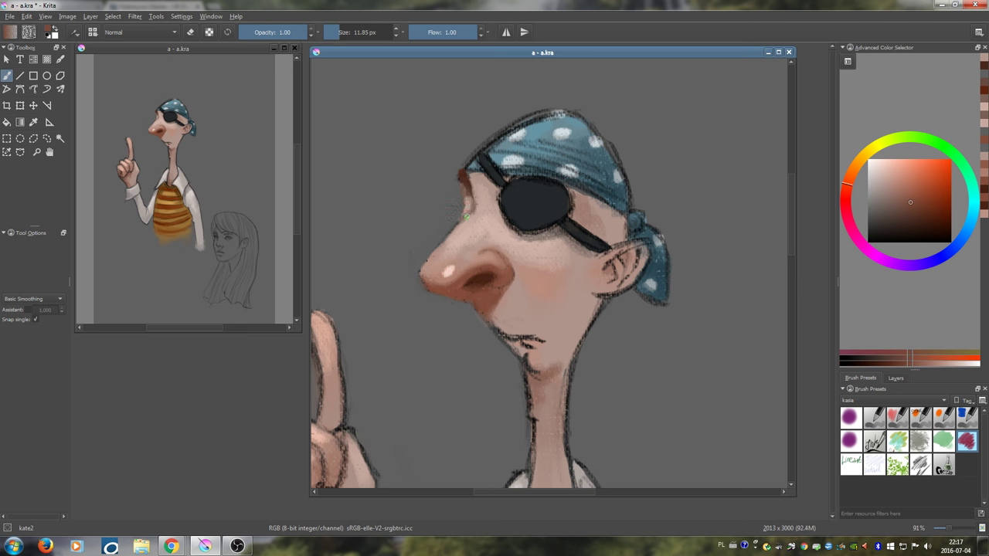
left_click_drag(464, 219, 444, 227)
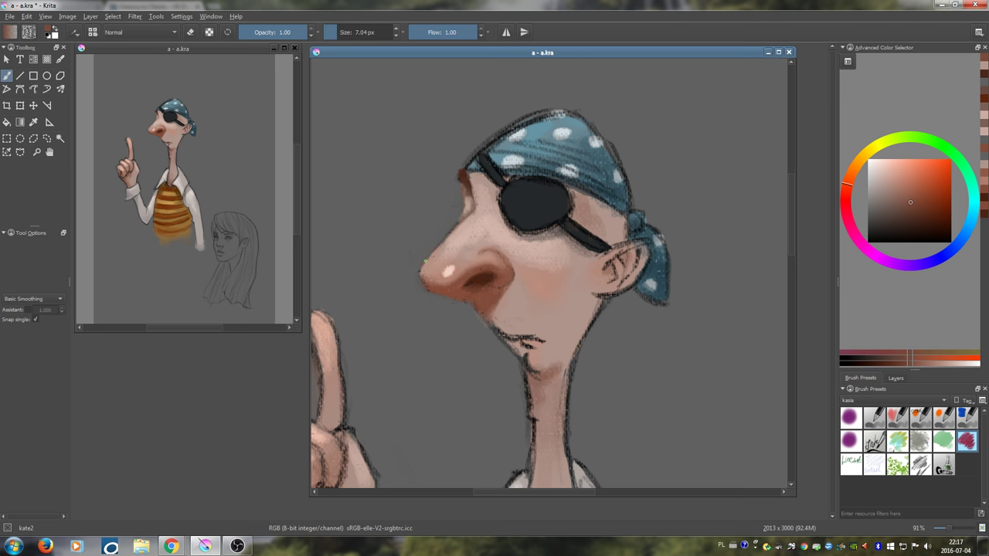
left_click(465, 282, "ctrl")
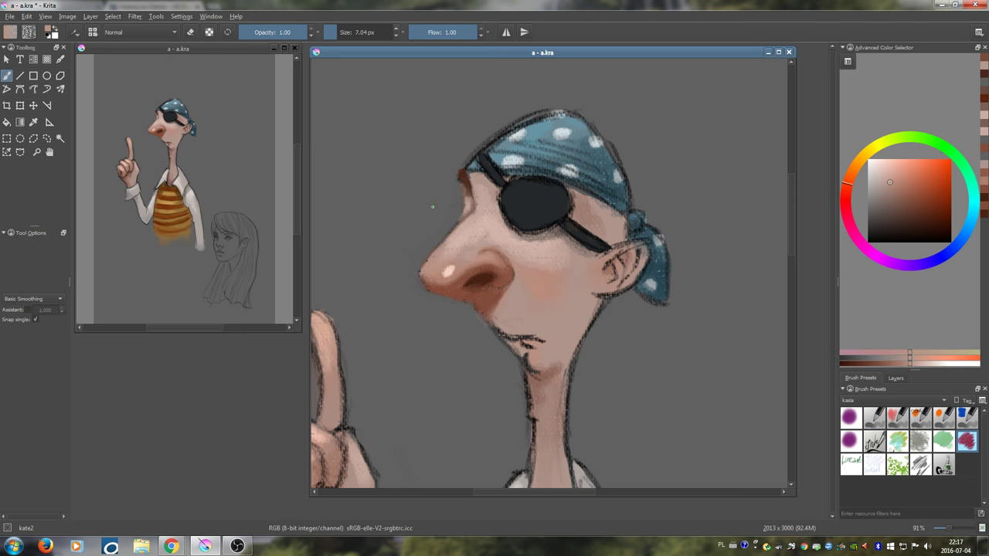
- Smooth the eye patch's outline with its own sampled dark tone, using a 16.89 px brush
left_click(519, 216, "ctrl")
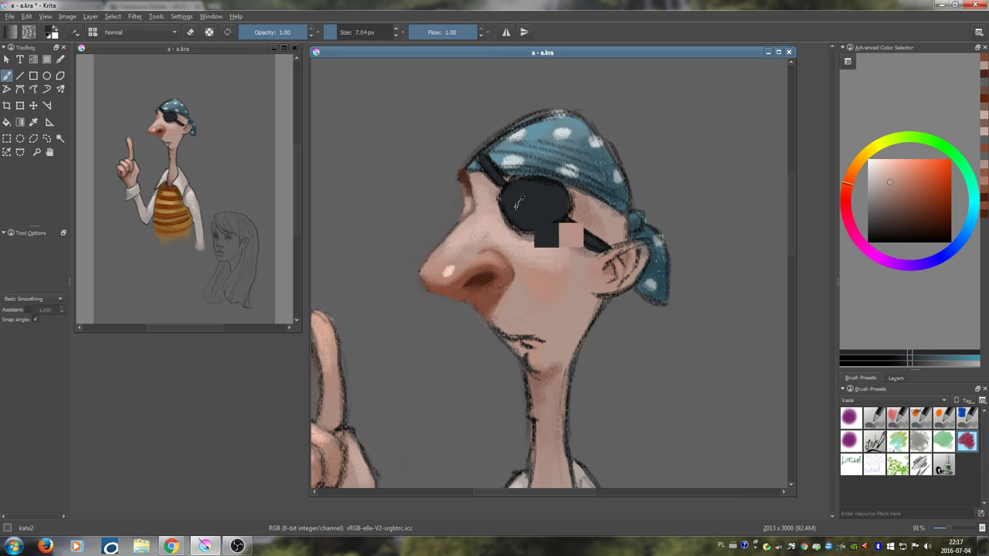
mouse_move(519, 216)
left_mouse_down()
mouse_move(542, 232)
mouse_move(532, 238)
mouse_move(553, 226)
left_mouse_up()
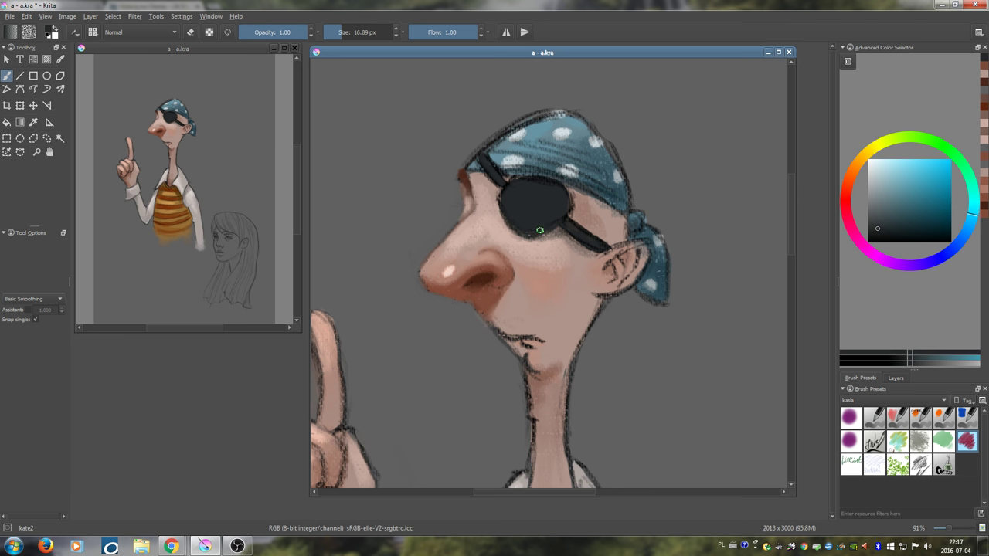
left_click_drag(513, 189, 502, 200)
- Shade the skin beneath the eye patch strap with sampled reddish brown and refine the patch's upper edge and strap in dark tone
left_click(515, 331, "ctrl")
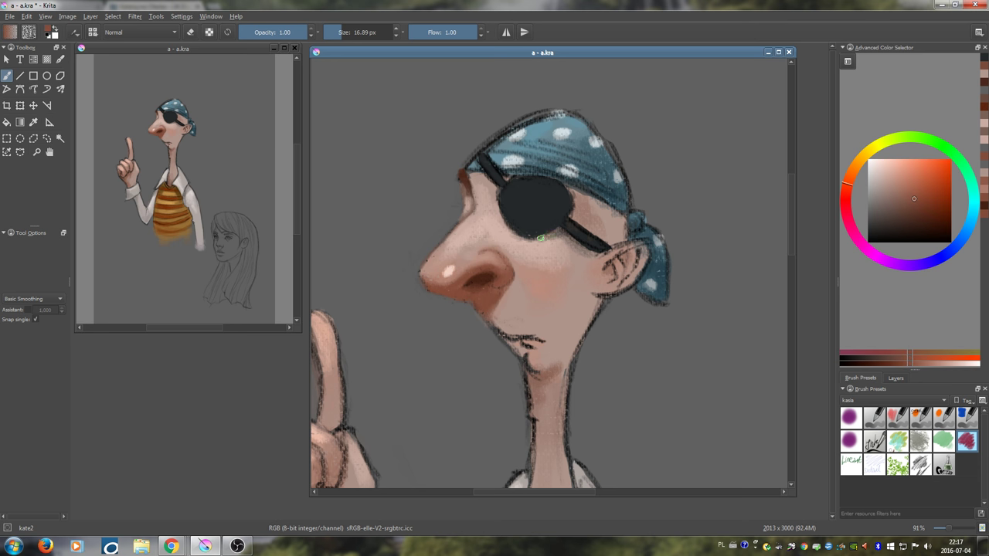
left_click_drag(565, 237, 595, 254)
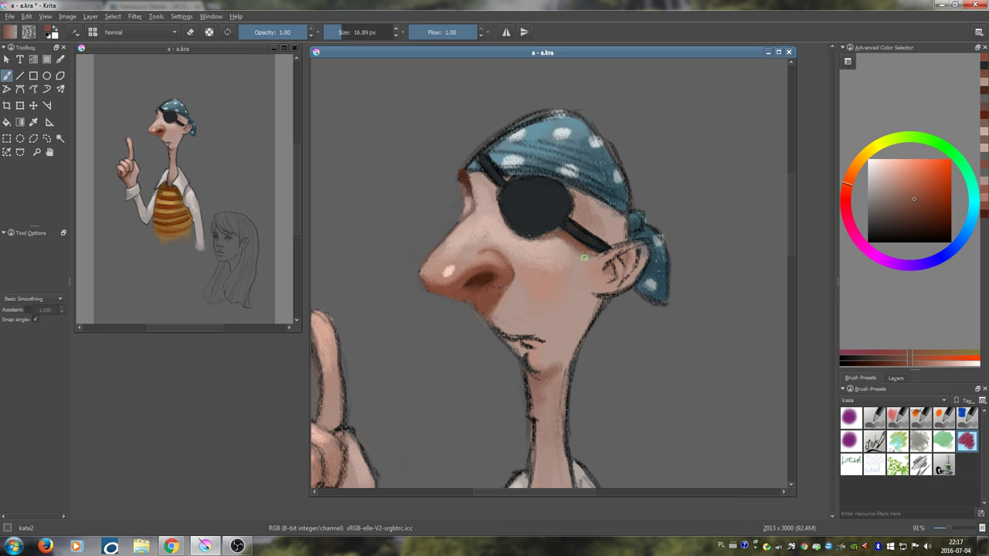
left_click(510, 191, "ctrl")
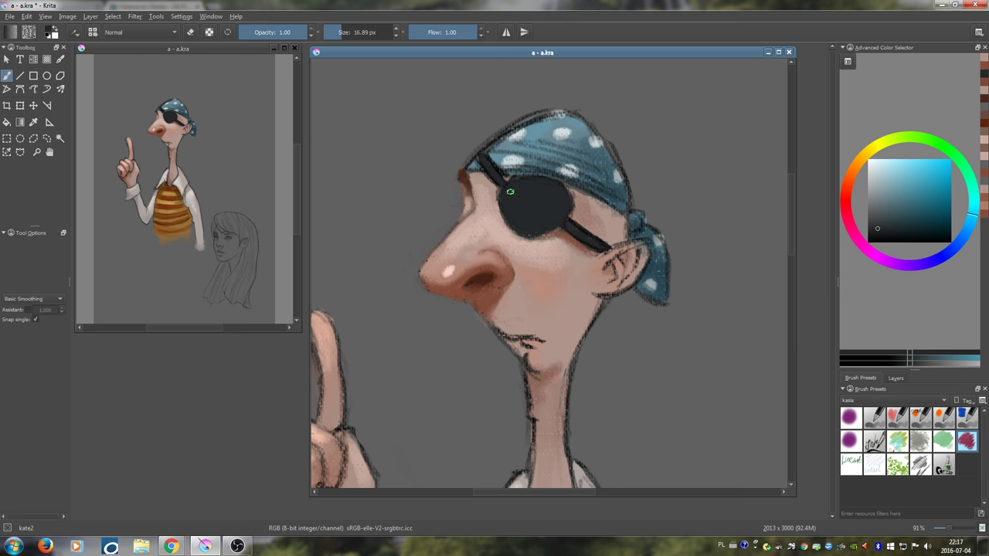
left_click_drag(510, 190, 541, 187)
mouse_move(488, 170)
left_mouse_down()
mouse_move(500, 210)
mouse_move(552, 169)
left_mouse_up()
- Paint over the bandana's front outline and nearby dot with sampled blue and background gray, enlarging the brush to 24.82 px
left_click(505, 185, "ctrl")
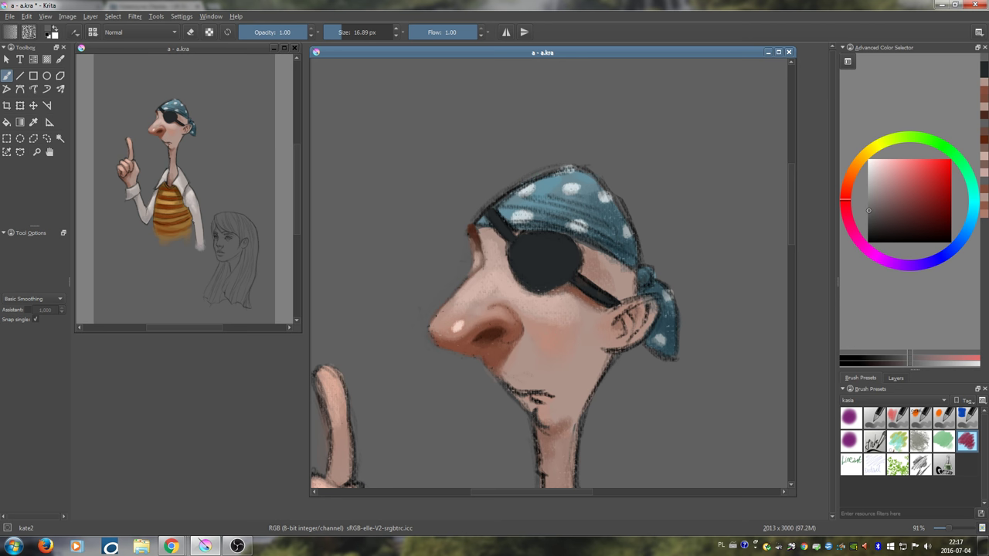
left_click(566, 169, "ctrl")
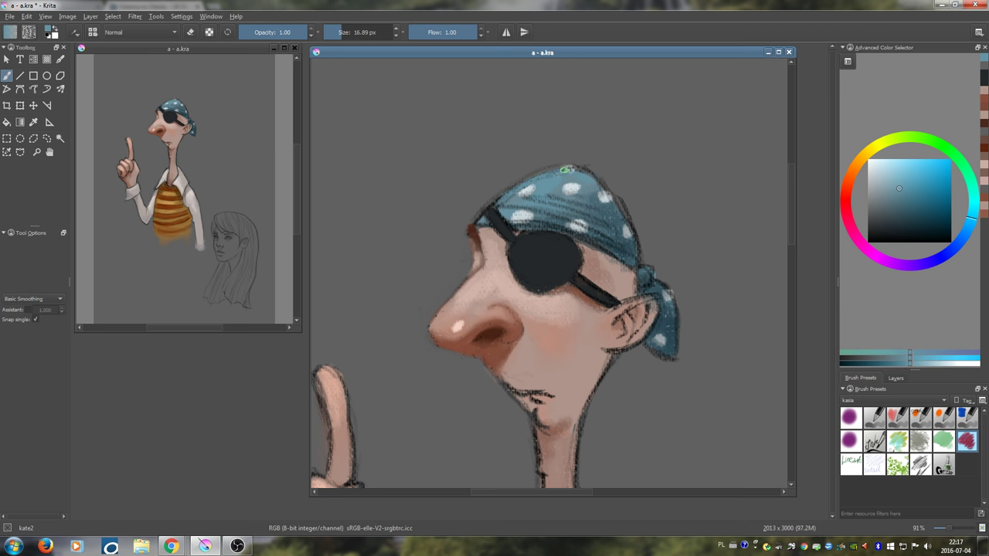
left_click_drag(501, 202, 523, 192)
left_click(519, 172, "ctrl")
mouse_move(566, 166)
left_mouse_down()
mouse_move(511, 182)
mouse_move(494, 219)
mouse_move(484, 216)
mouse_move(497, 217)
mouse_move(506, 196)
mouse_move(498, 217)
left_mouse_up()
left_click(542, 214, "ctrl")
left_click(511, 200, "ctrl")
left_click(478, 193, "ctrl")
left_click(494, 203, "ctrl")
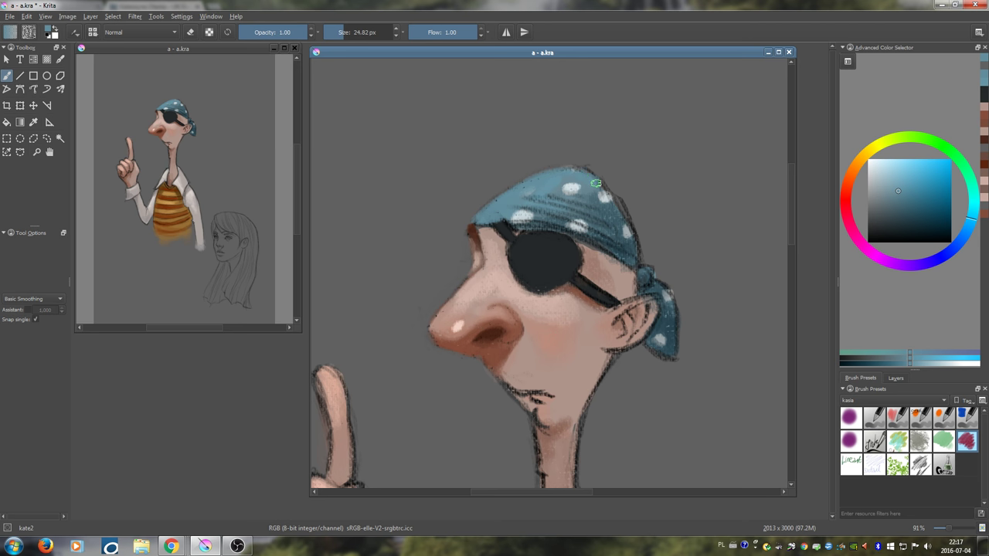
- Replace the black outline at the bandana's crown and back edge with sampled gray and darker blue, covering the rearmost dot
left_click(591, 165, "ctrl")
left_click_drag(583, 163, 597, 175)
left_click(610, 233, "ctrl")
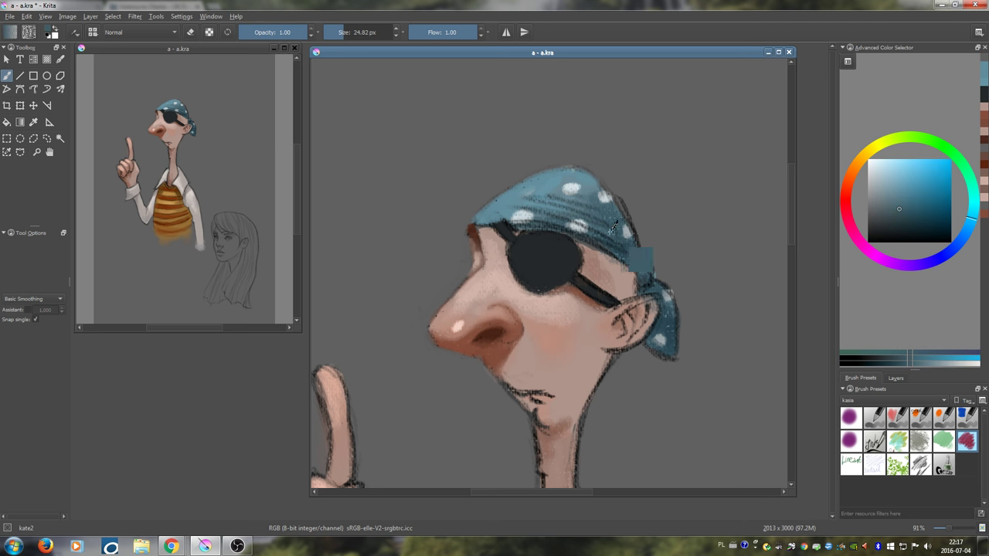
left_click(620, 240, "ctrl")
mouse_move(627, 251)
left_mouse_down()
mouse_move(602, 237)
mouse_move(633, 264)
left_mouse_up()
key("ctrl+z")
left_click(629, 246, "ctrl")
left_click_drag(629, 230, 634, 261)
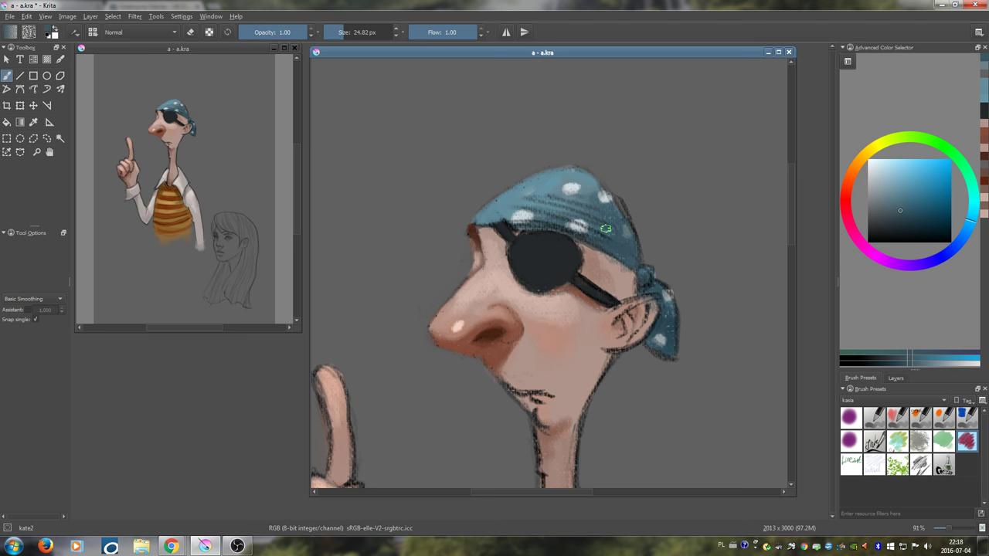
left_click_drag(627, 232, 637, 254)
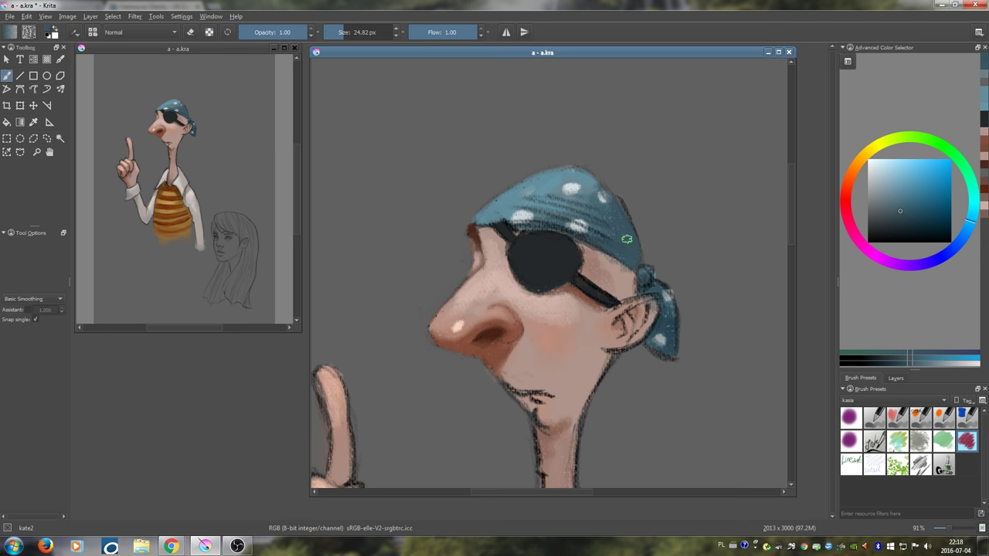
- Clean the bandana's back contour with sampled gray and dark blue, mirroring the canvas view horizontally
left_click(640, 235, "ctrl")
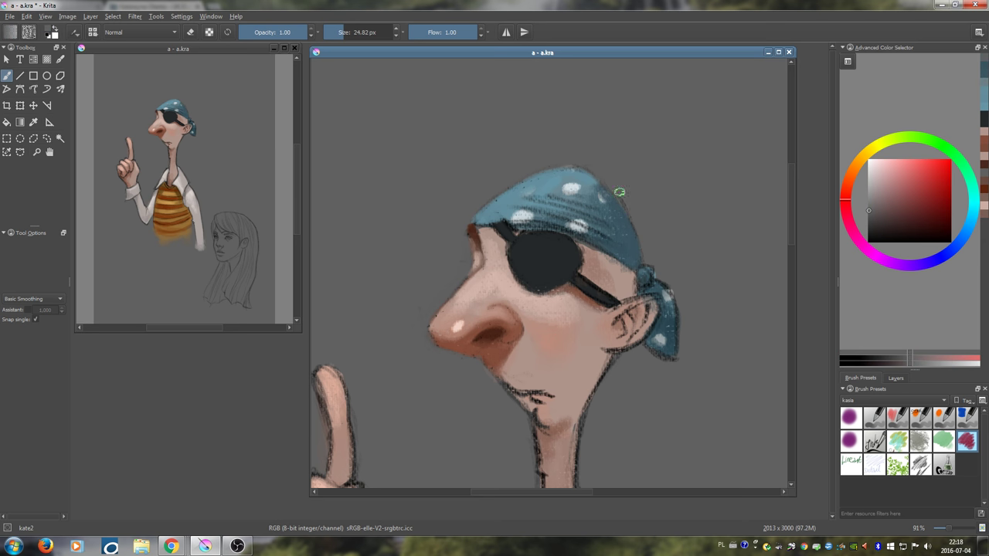
left_click(627, 211, "ctrl")
key("m")
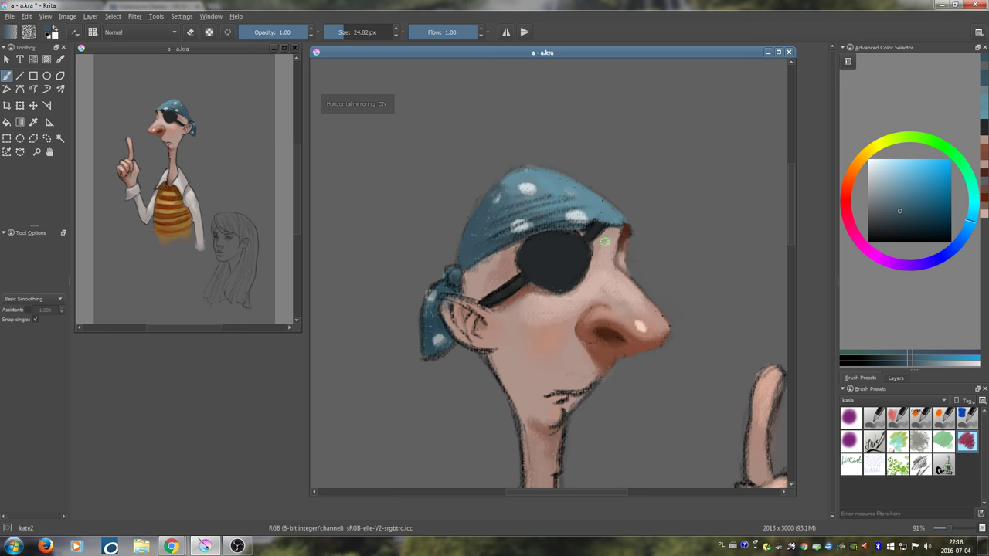
left_click_drag(471, 225, 480, 208)
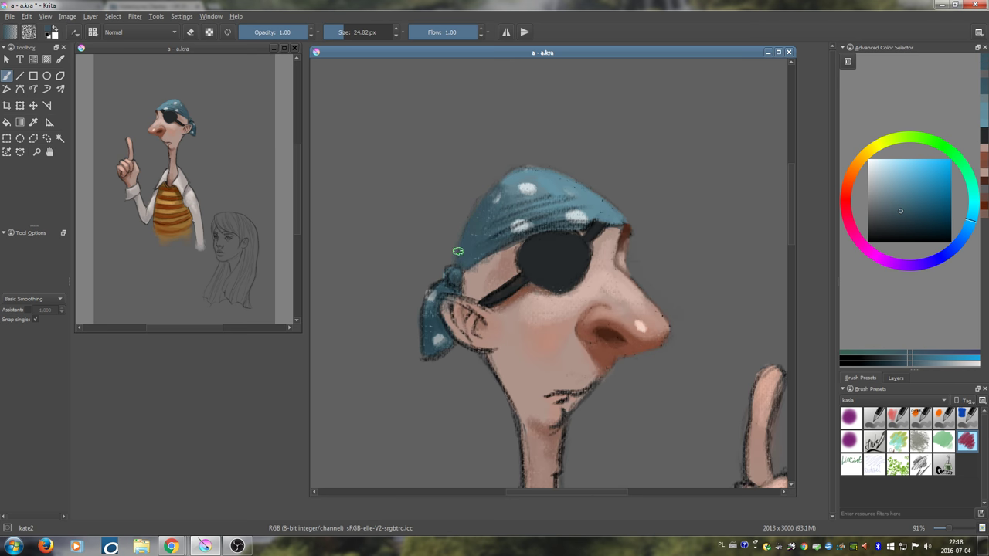
left_click_drag(458, 251, 486, 196)
left_click(474, 249, "ctrl")
- Cover the bandana's white dots and sketch lines with sampled light and dark blues, using 35.25 px and 20.12 px brushes
left_click(548, 188, "ctrl")
mouse_move(545, 197)
left_mouse_down()
mouse_move(569, 194)
mouse_move(533, 179)
mouse_move(549, 180)
mouse_move(578, 203)
mouse_move(546, 213)
mouse_move(573, 218)
left_mouse_up()
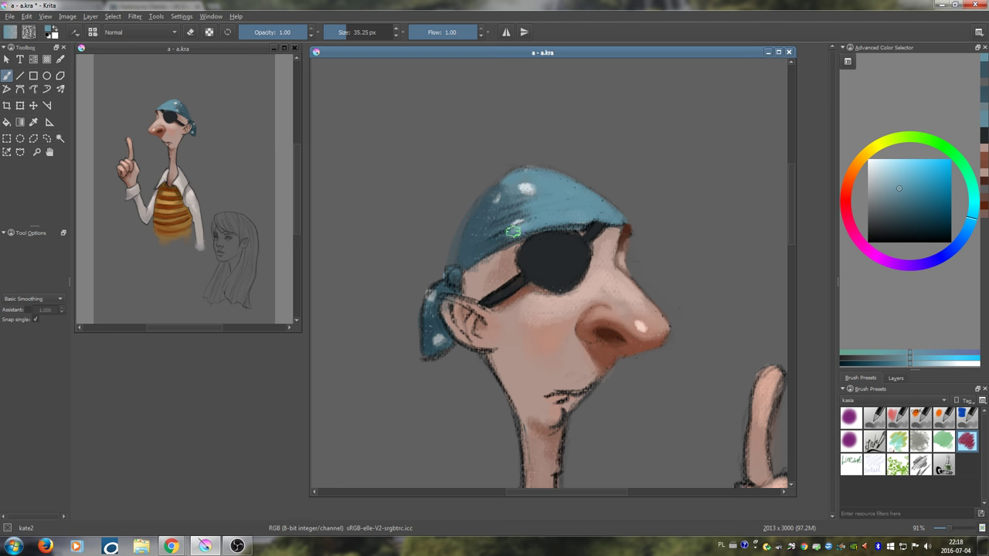
left_click(453, 260, "ctrl")
mouse_move(496, 241)
left_mouse_down()
mouse_move(552, 221)
mouse_move(482, 249)
mouse_move(522, 205)
mouse_move(484, 229)
mouse_move(488, 207)
mouse_move(474, 247)
mouse_move(552, 214)
mouse_move(500, 237)
mouse_move(528, 210)
mouse_move(499, 214)
mouse_move(504, 190)
left_mouse_up()
left_click(480, 246, "ctrl")
left_click(539, 217, "ctrl")
left_click(554, 187, "ctrl")
left_click_drag(570, 195, 561, 195)
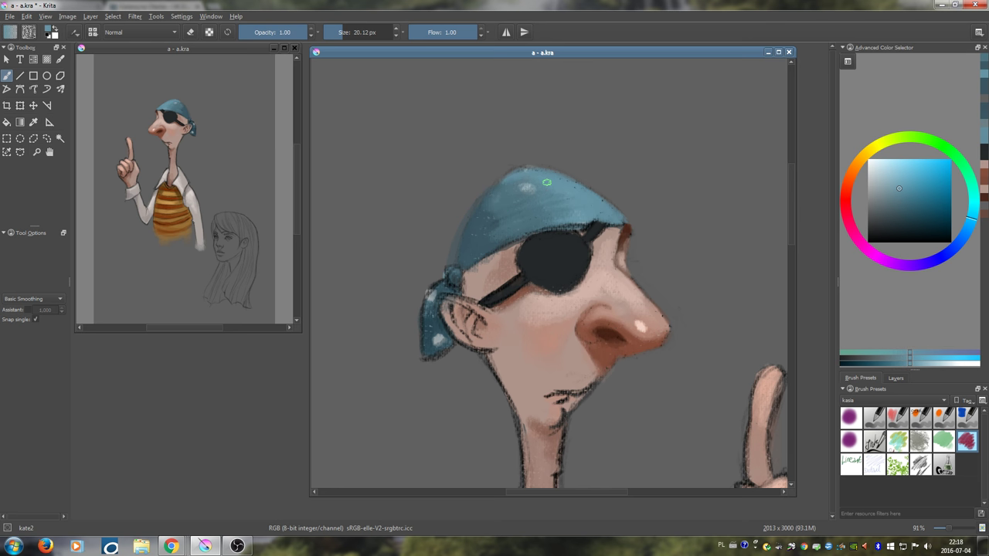
- Blend the remaining dot near the bandana's crown and its midtones with sampled blues, using 32.45 px and 50.33 px brushes
left_click(533, 184, "ctrl")
key("bracketright")
key("bracketright")
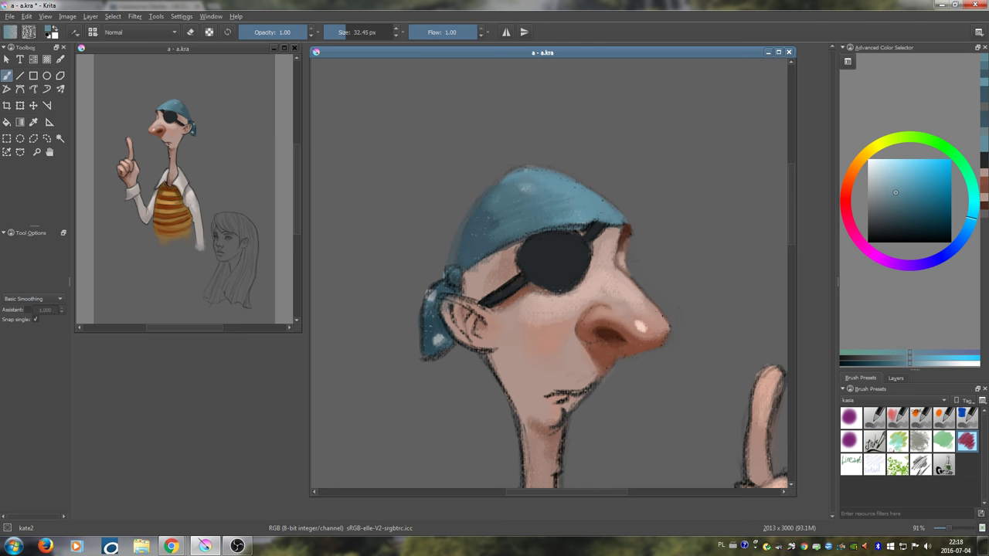
left_click(530, 186, "ctrl")
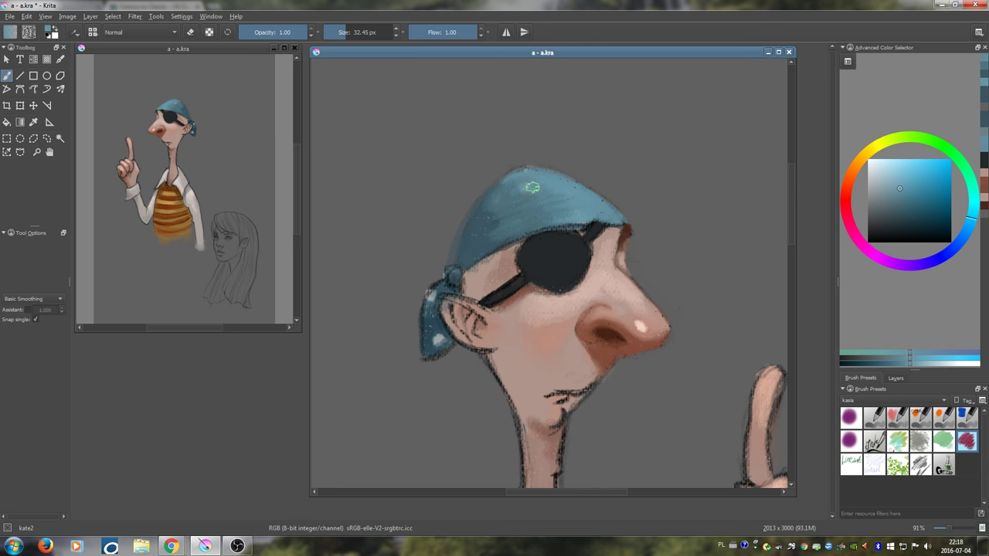
left_click(498, 231, "ctrl")
key("bracketright")
key("bracketright")
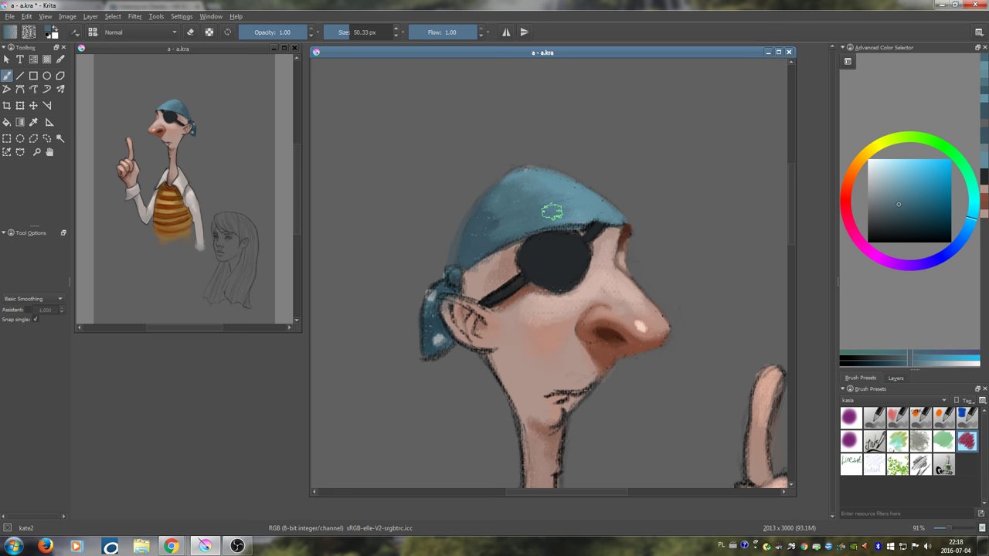
- Paint soft light and dark folds across the bandana with sampled blues, reducing the brush to 18.32 px
left_click(560, 183, "ctrl")
key("bracketleft")
key("bracketleft")
key("bracketleft")
key("bracketleft")
key("bracketleft")
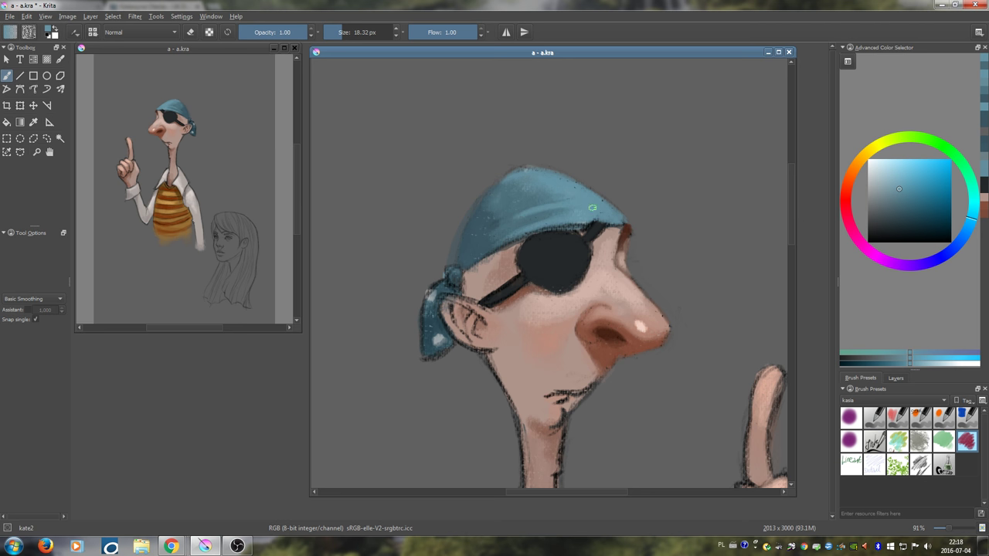
left_click(460, 254, "ctrl")
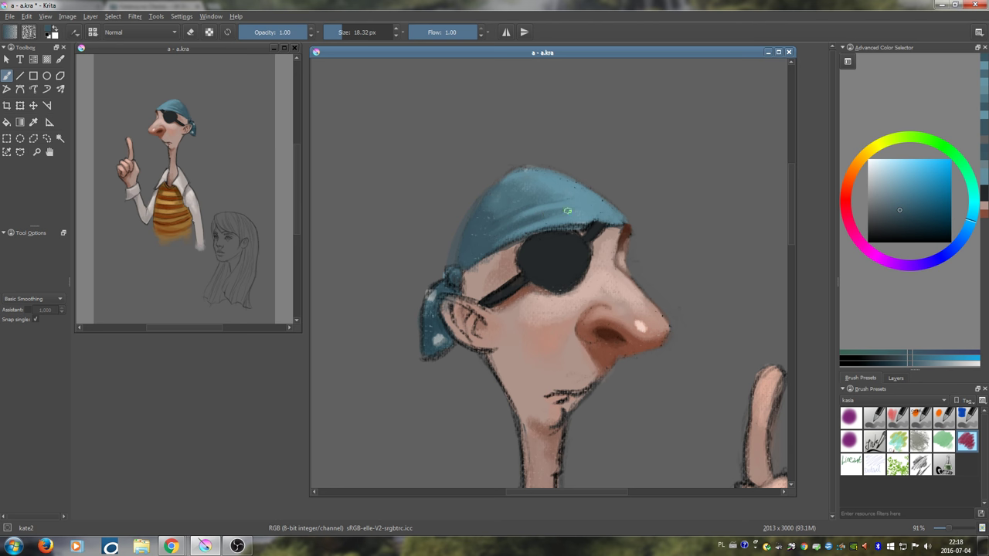
left_click(465, 247, "ctrl")
left_click_drag(499, 214, 508, 212)
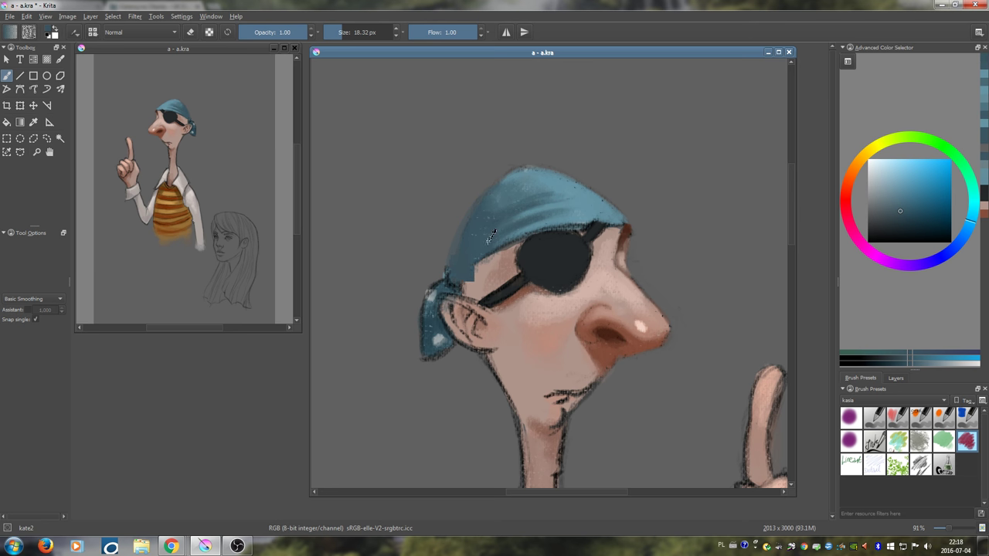
- Refine the bandana's back edge above the knot with sampled background gray and dark blue
left_click(458, 236, "ctrl")
left_click(464, 244, "ctrl")
left_click(453, 226, "ctrl")
left_click_drag(452, 227, 446, 265)
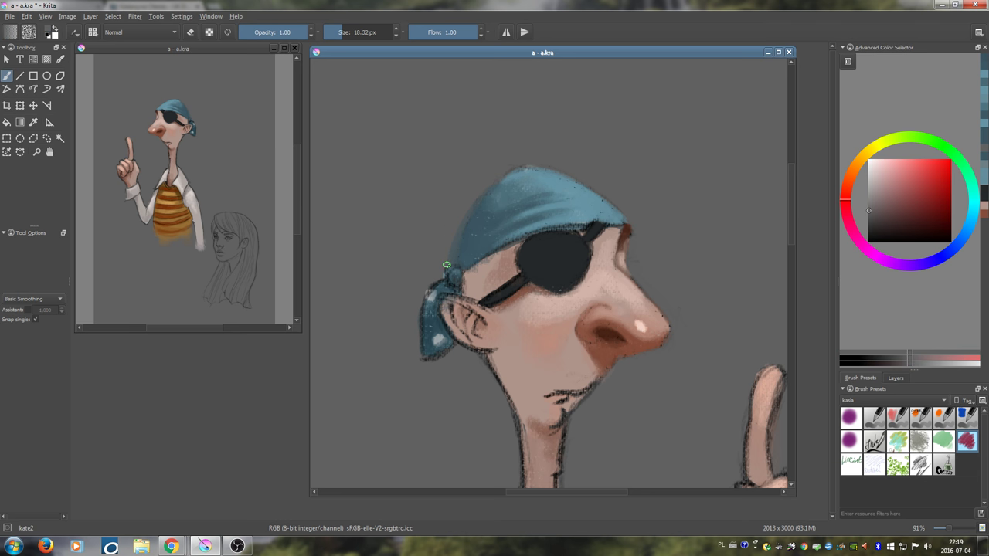
left_click(462, 251, "ctrl")
left_click_drag(470, 219, 480, 206)
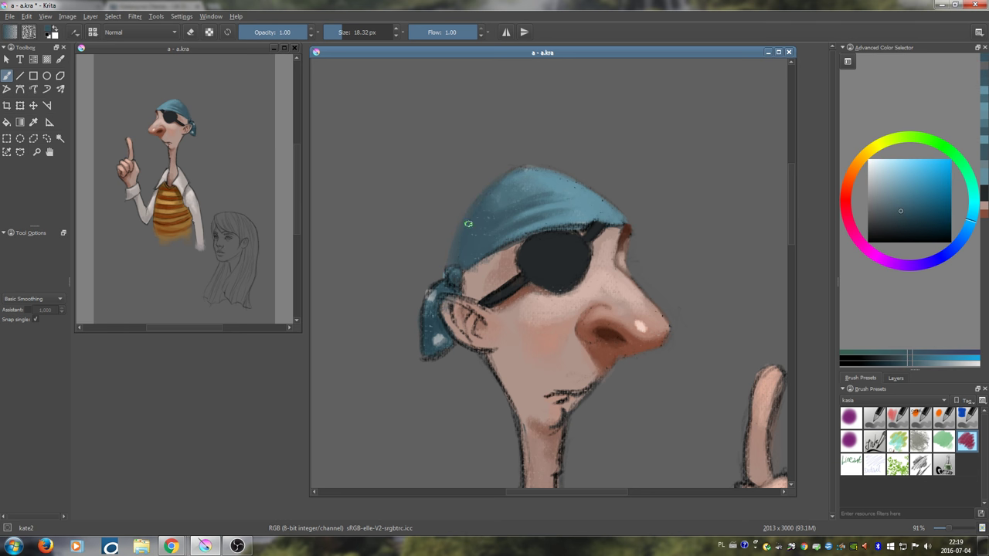
- Deepen the bandana's fold creases with sampled and darker blues, using fine 9.04 px and 11.21 px brushes
left_click(555, 205, "ctrl")
left_click_drag(549, 199, 519, 212)
left_click(899, 210)
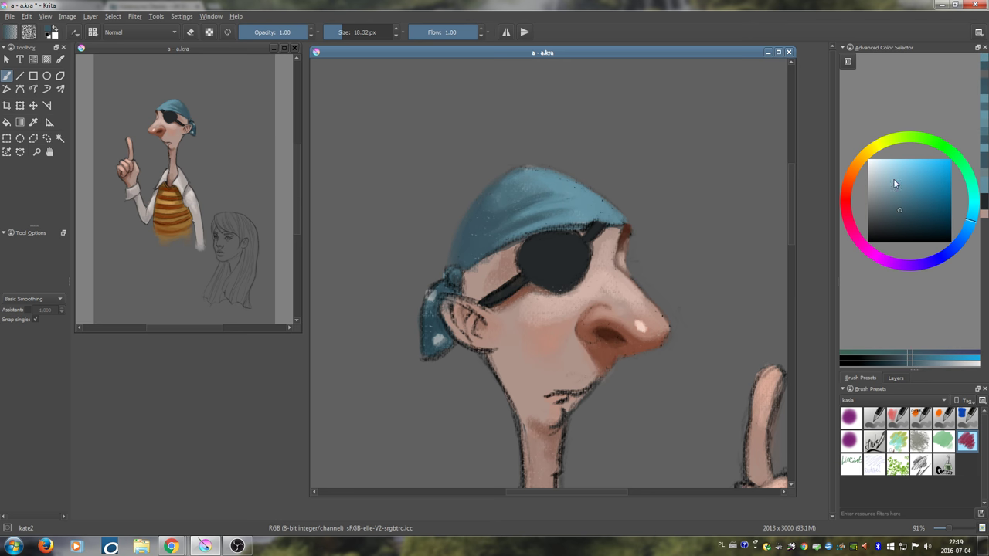
left_click(905, 217)
key("bracketleft")
key("bracketleft")
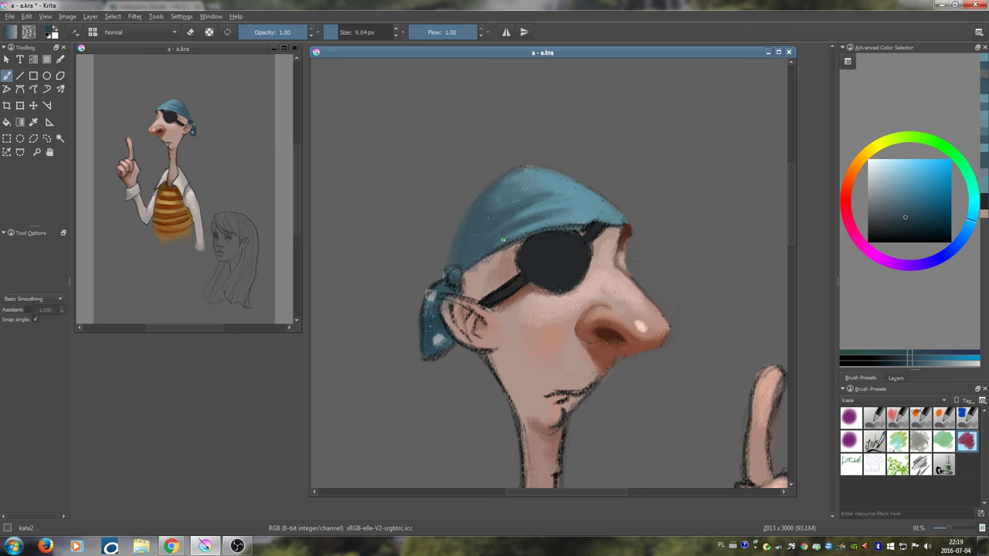
key("bracketright")
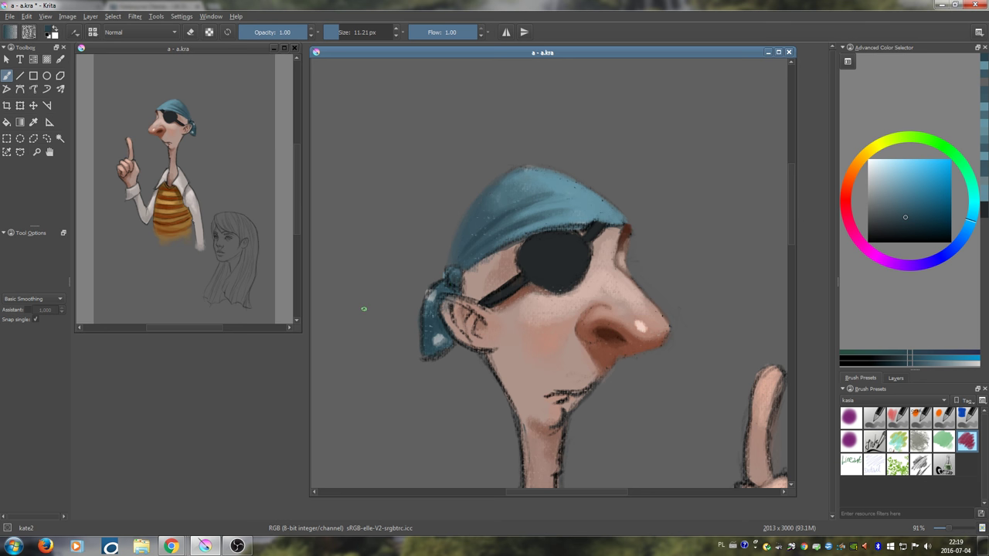
- Paint a dark blue test swatch on the empty gray background behind the head with a 70.02 px brush
key("bracketright")
key("bracketright")
key("bracketright")
key("bracketright")
key("bracketright")
key("bracketright")
key("bracketright")
key("bracketright")
left_click_drag(366, 258, 367, 369)
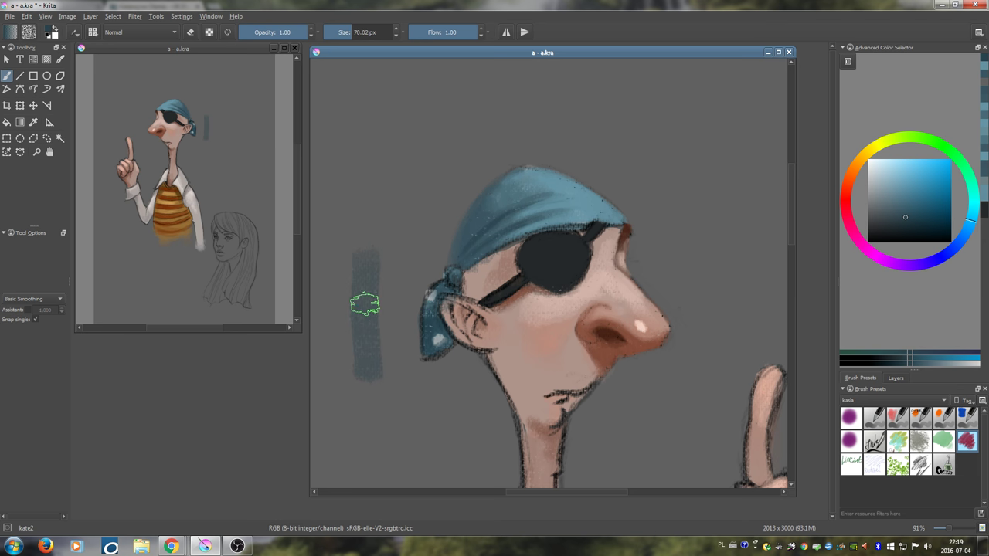
mouse_move(364, 303)
left_mouse_down()
mouse_move(365, 342)
mouse_move(377, 295)
mouse_move(362, 322)
mouse_move(383, 308)
mouse_move(368, 374)
left_mouse_up()
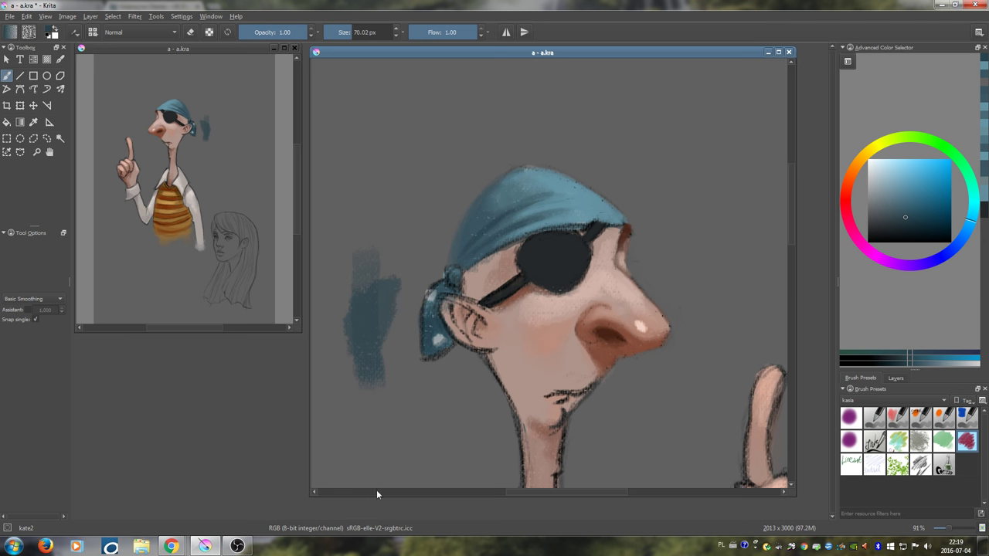
left_click_drag(366, 302, 374, 325)
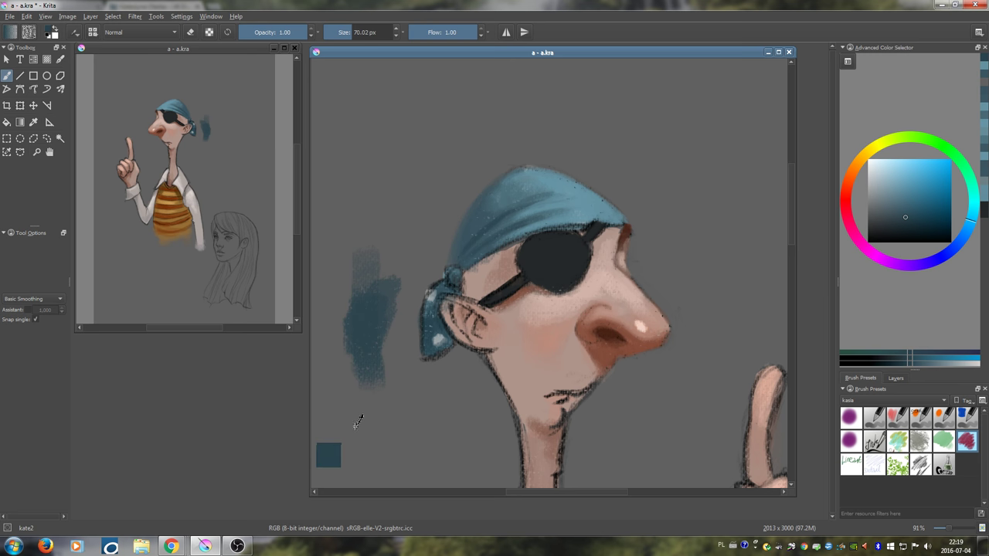
- Undo the dark blue test swatch strokes
key("ctrl+z")
key("ctrl+z")
key("ctrl+z")
key("ctrl+z")
key("ctrl+z")
- Examine the kate2 brush's texture pattern settings and cutoff policy options, then close the brush editor
left_click(73, 33)
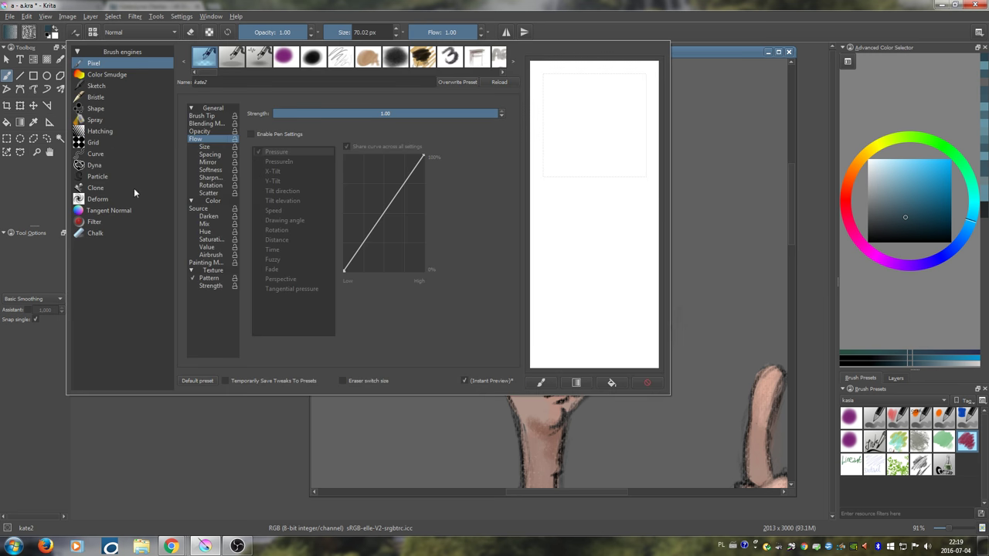
left_click(211, 270)
left_click(205, 279)
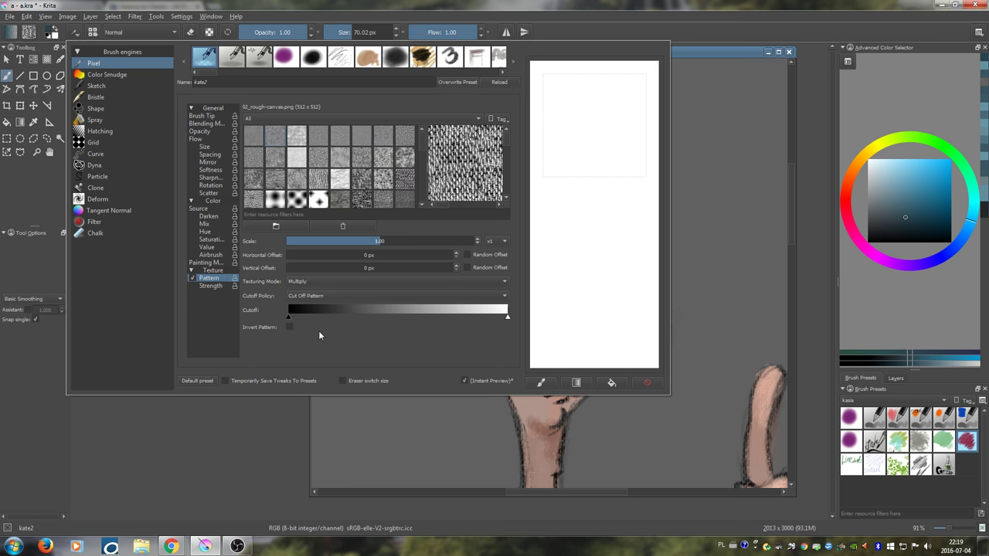
left_click(507, 298)
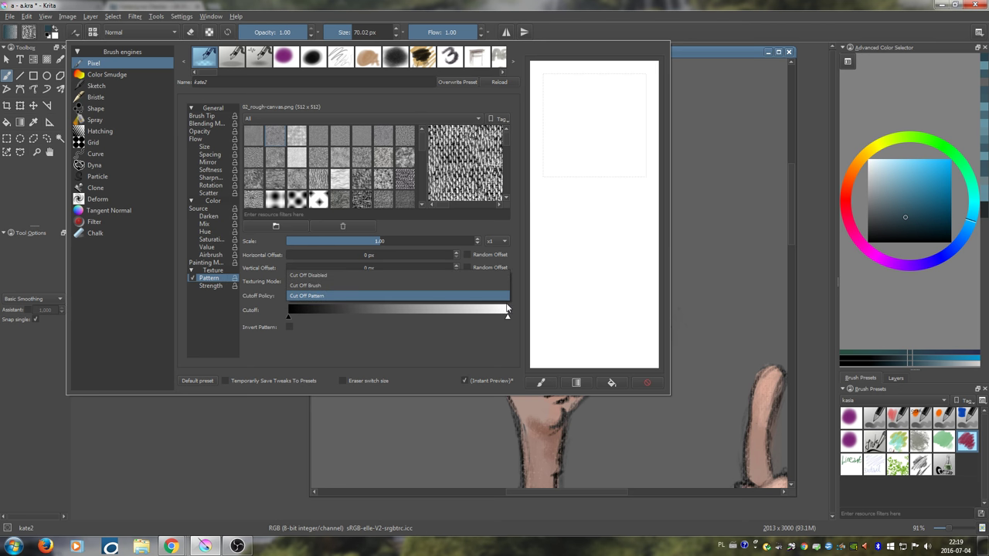
left_click(487, 348)
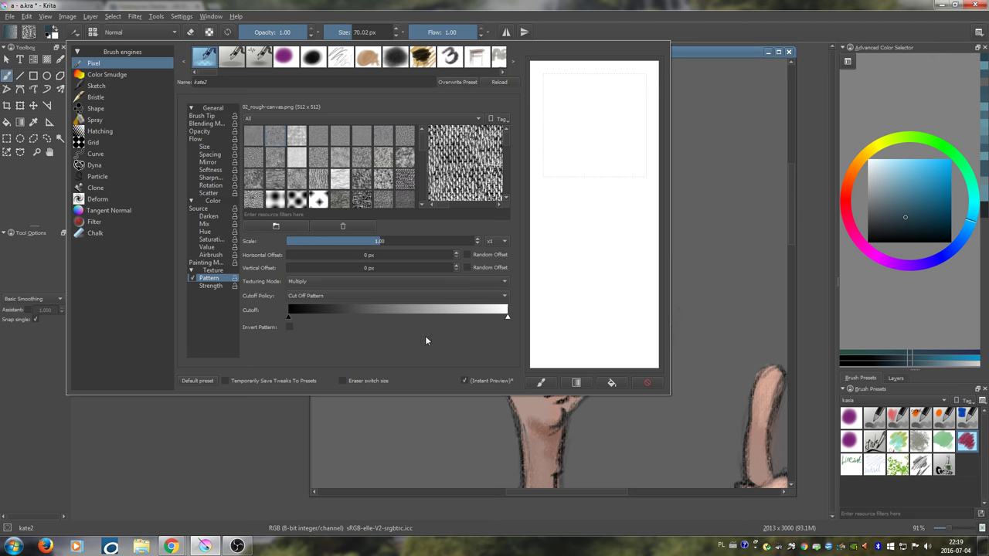
left_click(469, 421)
- Try to repaint the bandana's hanging tail with sampled blues, using a 23.42 px brush
left_click(431, 297, "ctrl")
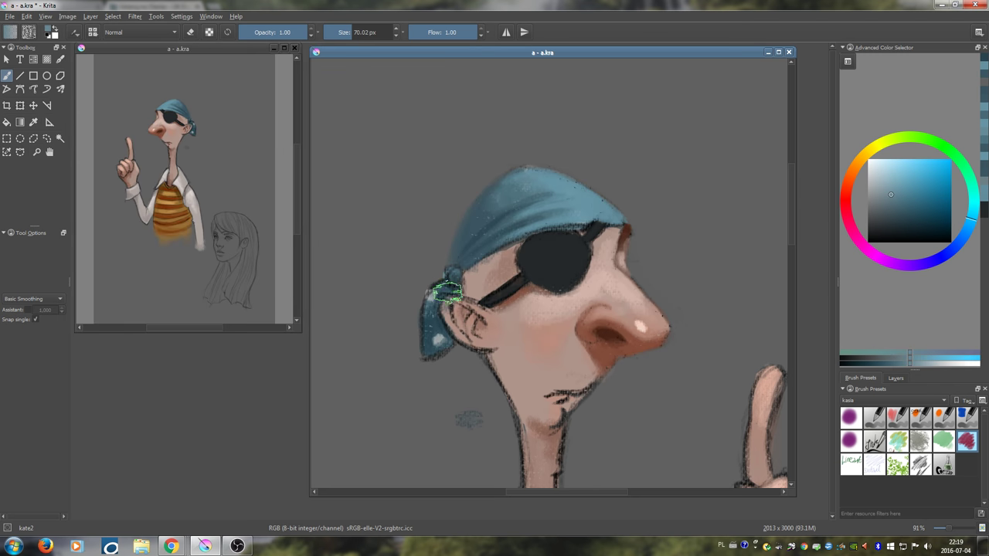
mouse_move(456, 291)
left_mouse_down()
mouse_move(429, 301)
mouse_move(440, 285)
mouse_move(424, 307)
mouse_move(433, 291)
mouse_move(430, 338)
left_mouse_up()
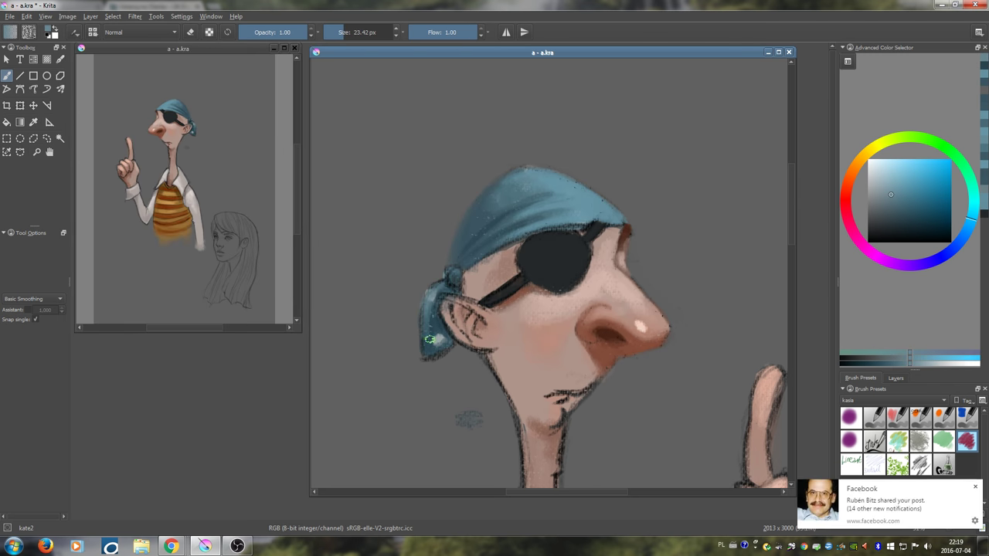
left_click(439, 324, "ctrl")
mouse_move(426, 300)
left_mouse_down()
mouse_move(429, 342)
mouse_move(426, 309)
mouse_move(441, 346)
mouse_move(429, 355)
mouse_move(444, 339)
mouse_move(424, 356)
left_mouse_up()
left_click(436, 324, "ctrl")
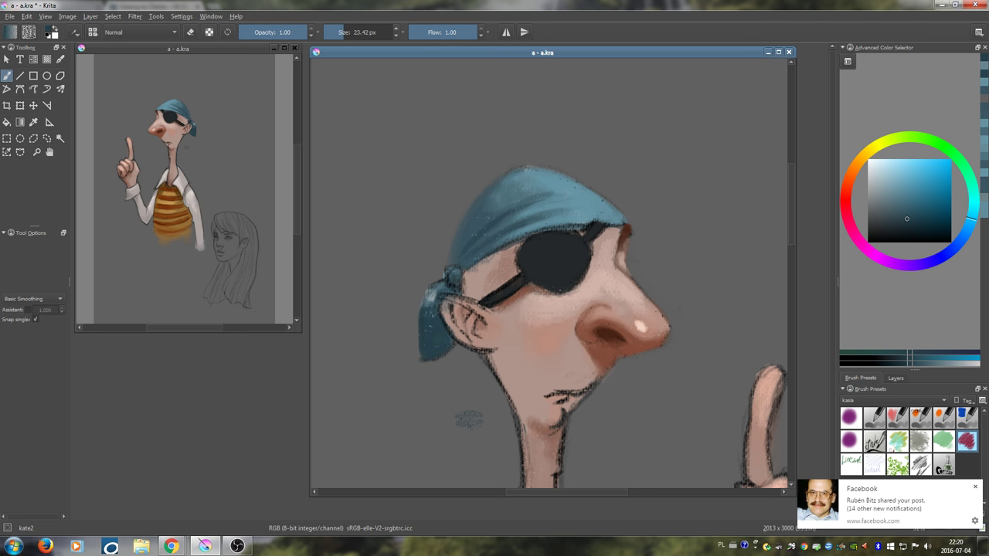
- Paint a dark blue test stroke on the background behind the head and undo it along with the tail strokes
left_click(974, 486)
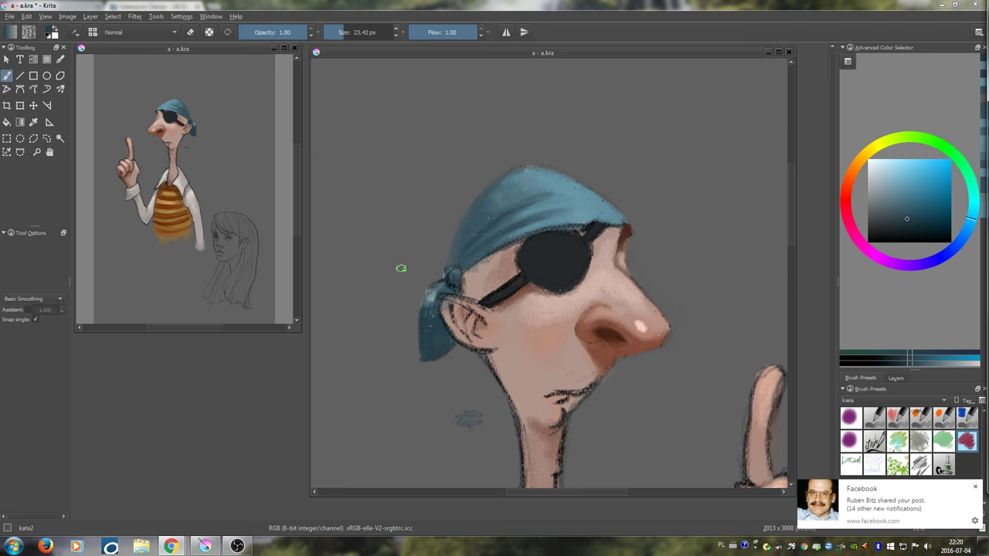
left_click_drag(401, 269, 380, 358)
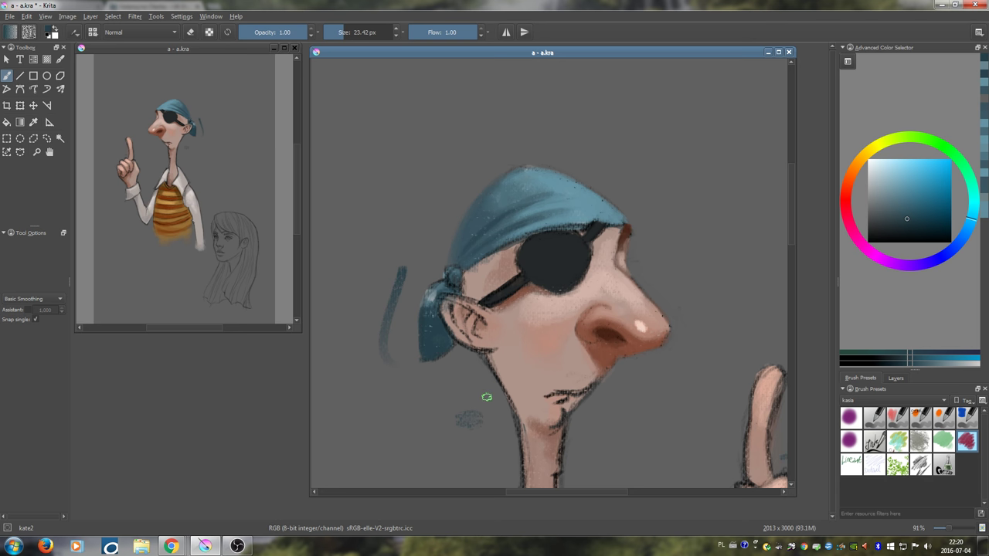
key("ctrl+z")
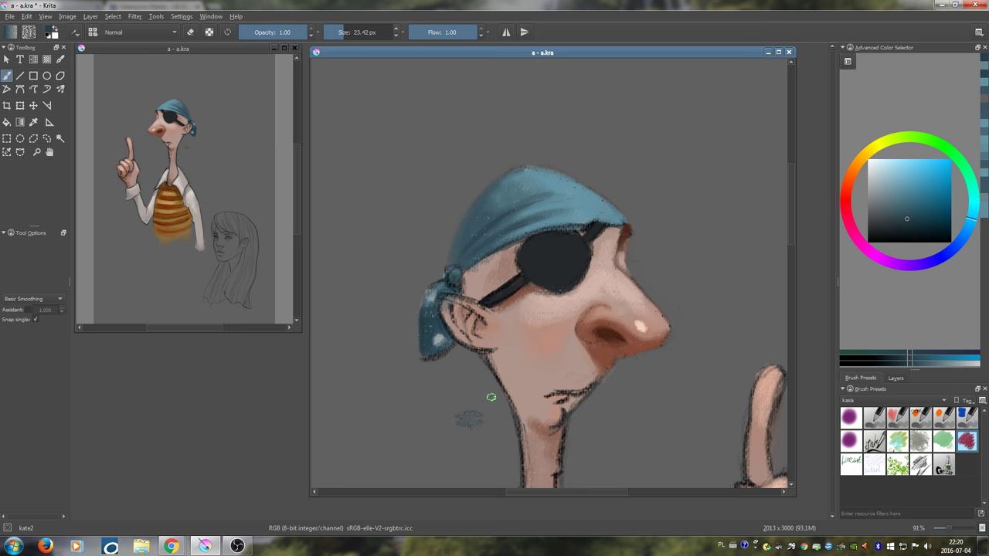
- Cover the leftover blue swatch on the background below the ear with sampled gray
left_click(466, 405, "ctrl")
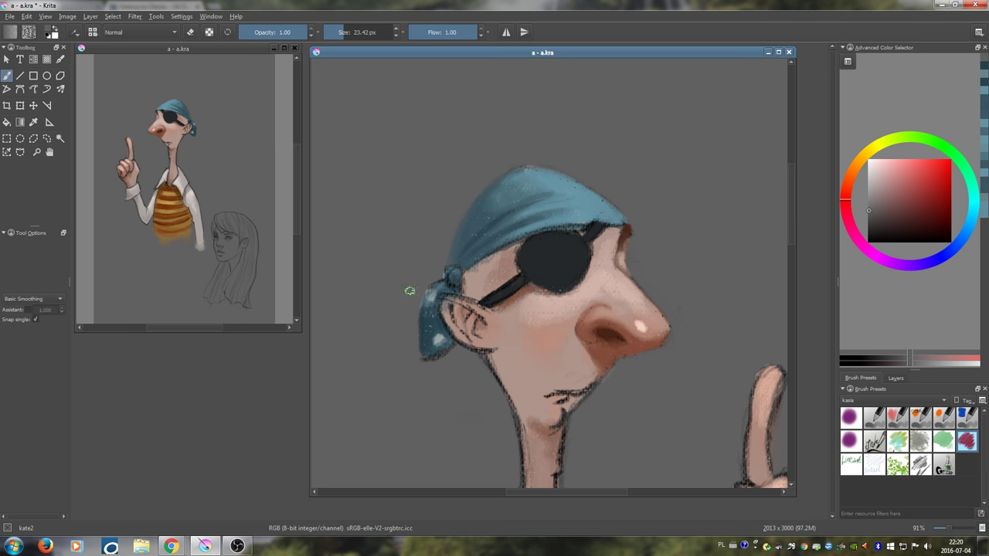
- Paint over the outlines and highlight of the bandana's tail and knot with sampled blues, using 15.05 px and 24.86 px brushes
left_click(436, 326, "ctrl")
mouse_move(441, 329)
left_mouse_down("shift")
mouse_move(423, 349)
mouse_move(427, 313)
mouse_move(445, 333)
left_mouse_up("shift")
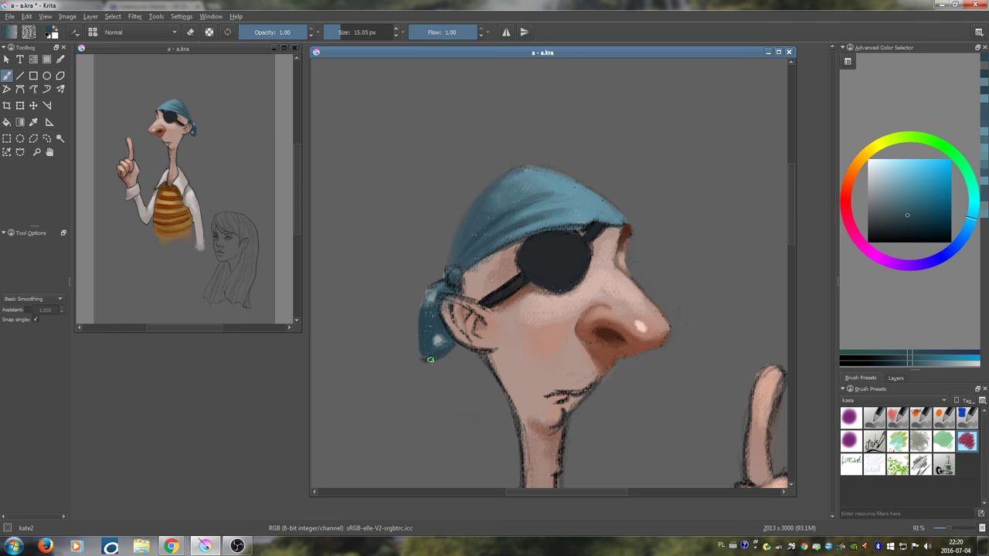
left_click_drag(438, 329, 444, 345)
left_click_drag(442, 286, 431, 301)
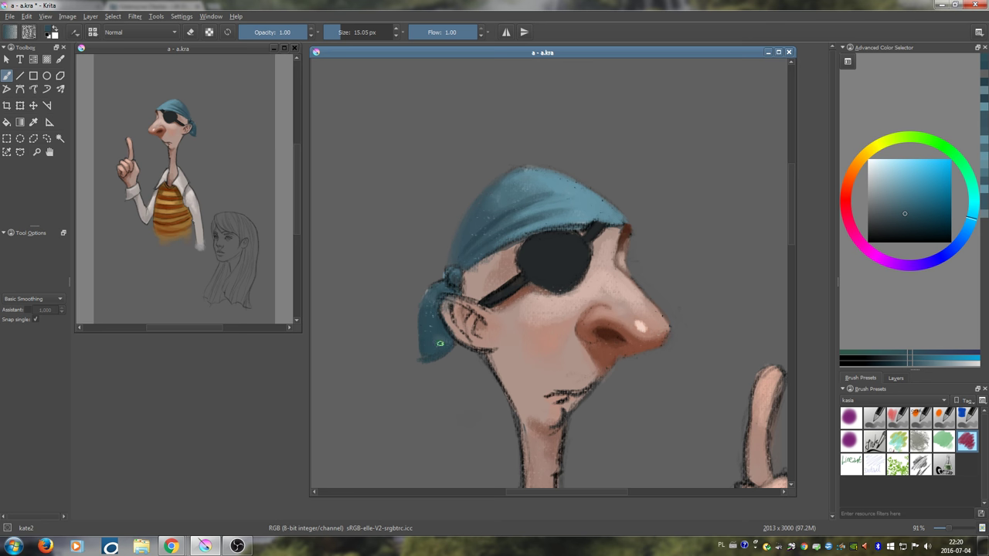
left_click(432, 323, "ctrl")
left_click_drag(432, 331, 439, 341)
mouse_move(433, 294)
left_mouse_down()
mouse_move(435, 286)
mouse_move(426, 327)
left_mouse_up()
left_click_drag(451, 278, 444, 276)
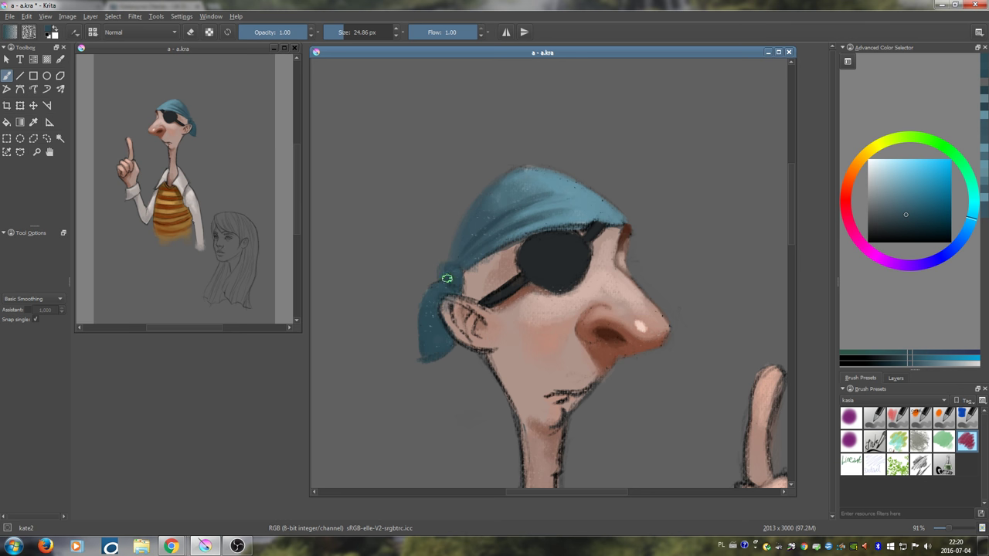
left_click_drag(442, 280, 431, 283)
- Shade the bandana's knot and tail with a darker blue, using 10.18 px and 16.68 px brushes
left_click(918, 228)
left_click_drag(451, 285, 437, 285)
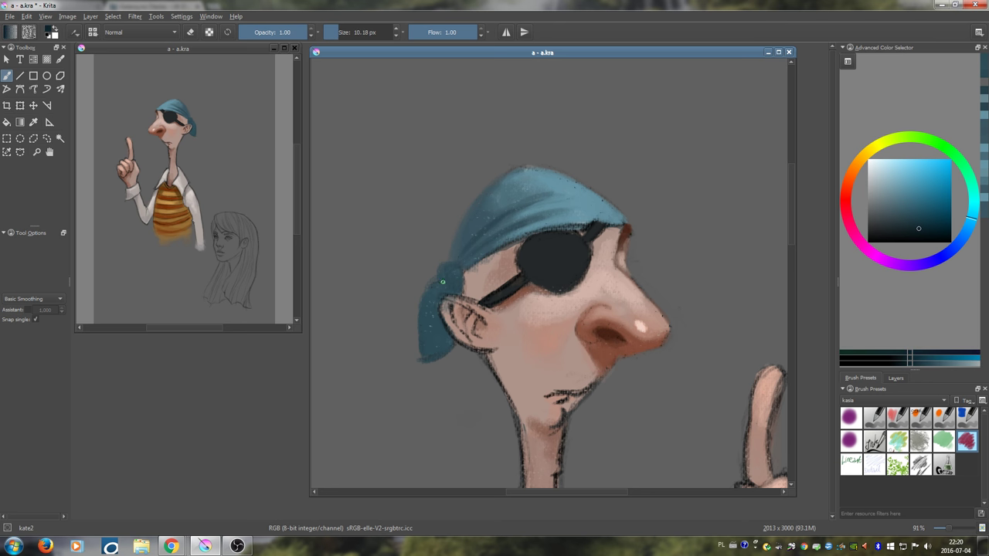
key("bracketright")
key("bracketright")
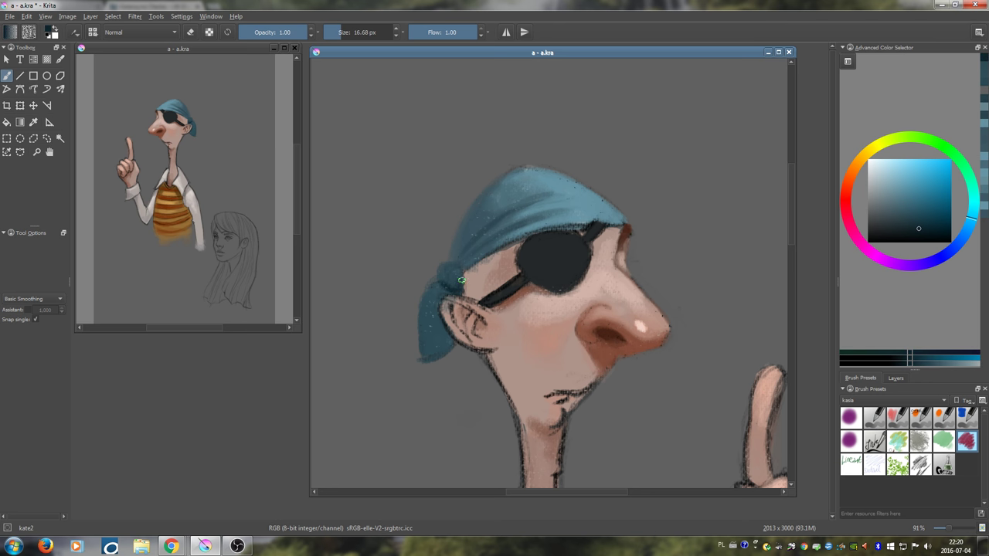
mouse_move(462, 281)
left_mouse_down()
mouse_move(448, 283)
mouse_move(452, 273)
mouse_move(459, 285)
left_mouse_up()
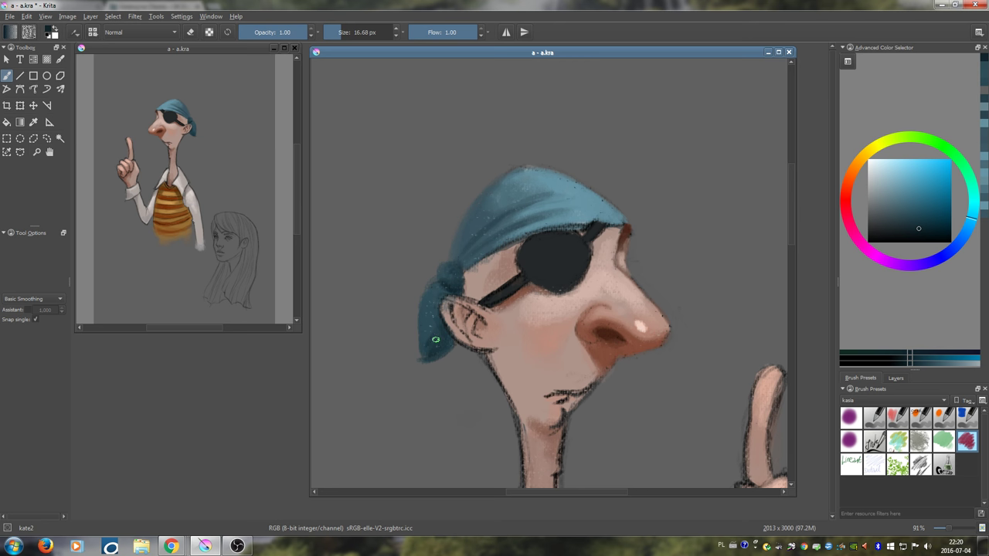
mouse_move(439, 335)
left_mouse_down()
mouse_move(438, 309)
mouse_move(425, 358)
left_mouse_up()
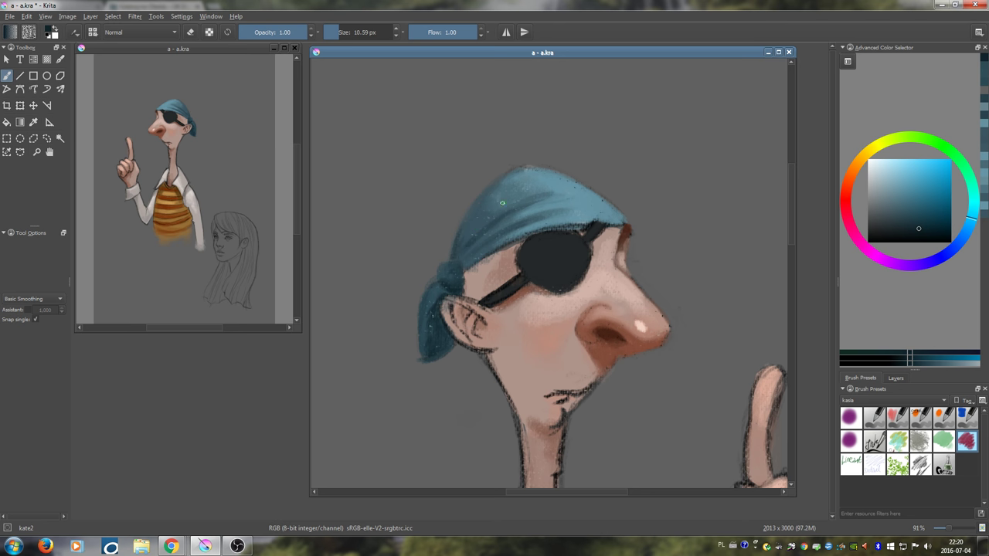
- Paint pale blue dots on the bandana's crown and front, using a 12.95 px brush
left_click(903, 178)
mouse_move(902, 178)
left_mouse_down()
mouse_move(871, 167)
mouse_move(882, 165)
left_mouse_up()
left_click_drag(507, 191, 555, 174)
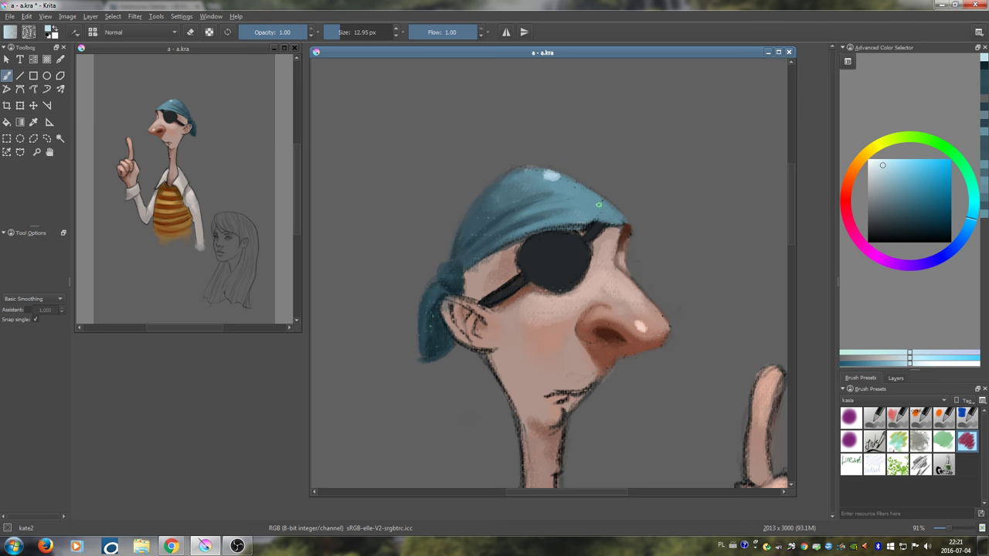
left_click_drag(598, 204, 588, 204)
- Add more muted blue dots across the bandana's shaded back, lower edge and folds, plus one near the crown
left_click(881, 180)
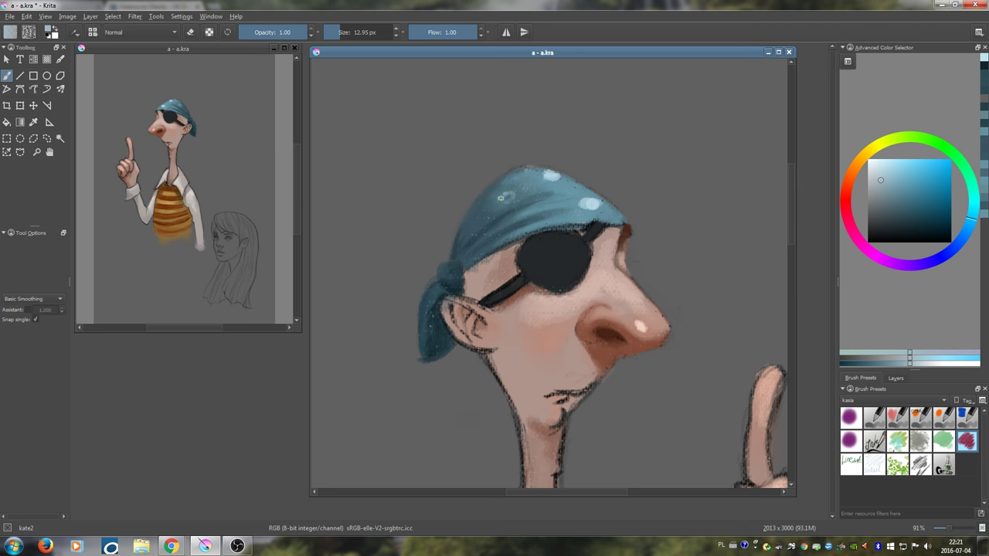
left_click_drag(502, 198, 476, 204)
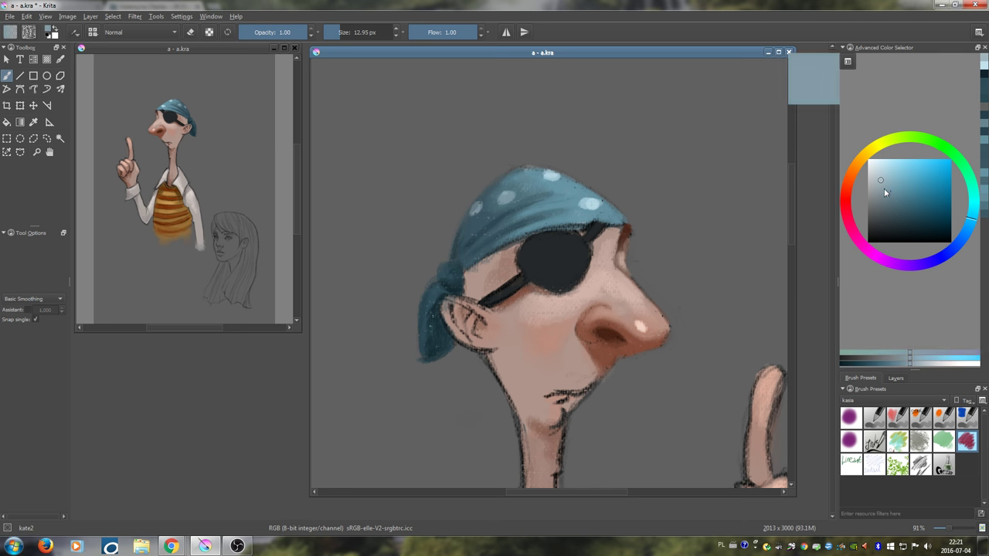
left_click_drag(883, 187, 887, 195)
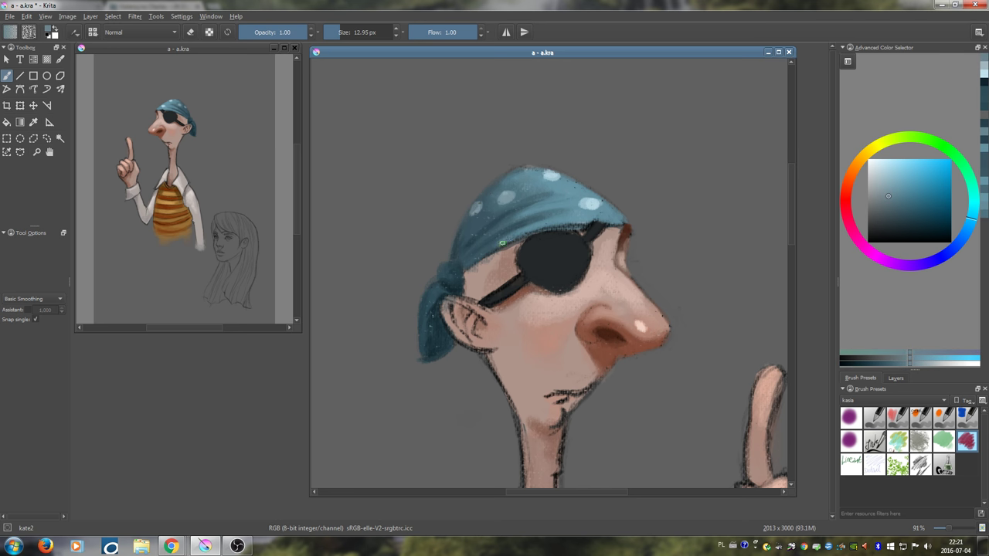
left_click(888, 172)
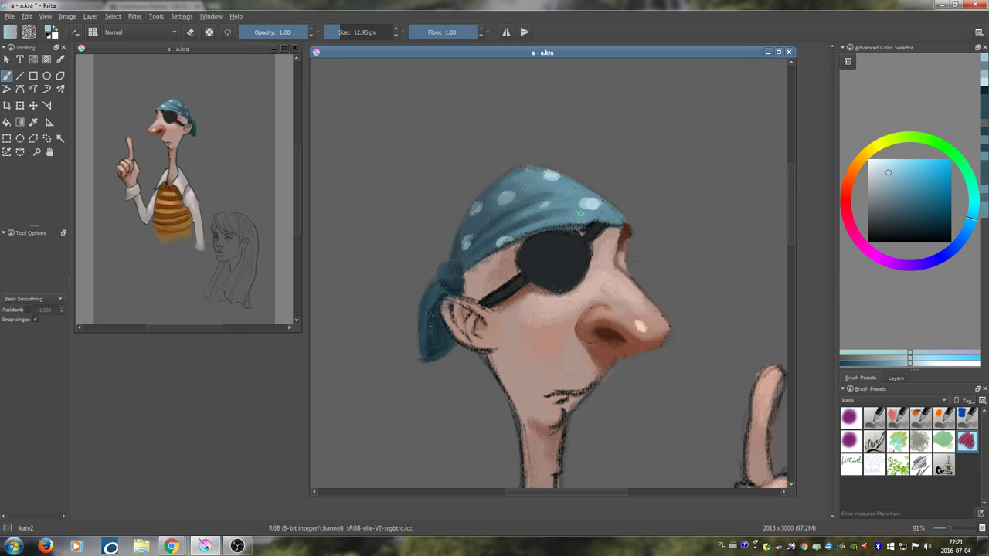
left_click_drag(517, 175, 515, 176)
- Brighten the dots on the bandana's lit crown and front with a near-white blue
left_click_drag(573, 247, 580, 211)
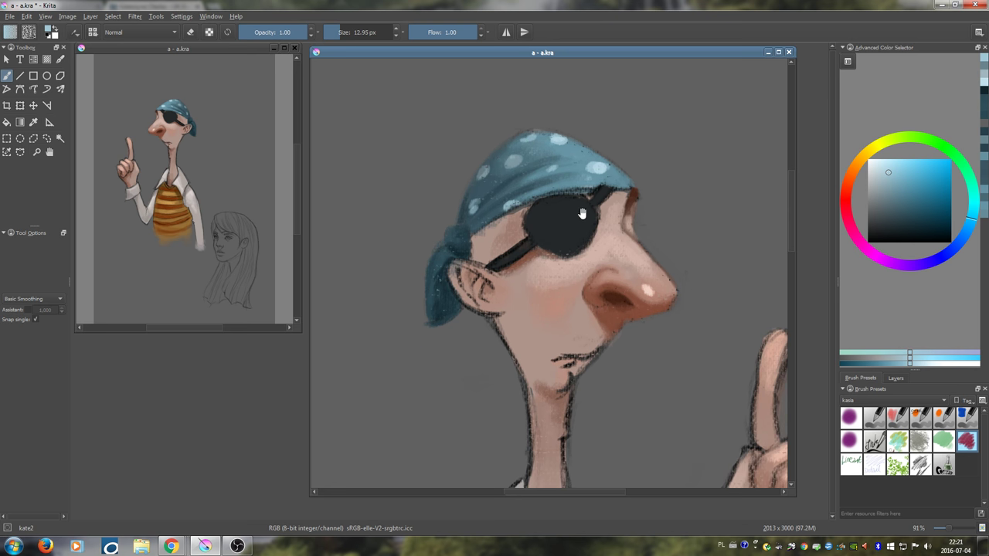
left_click(564, 140, "ctrl")
left_click(877, 160)
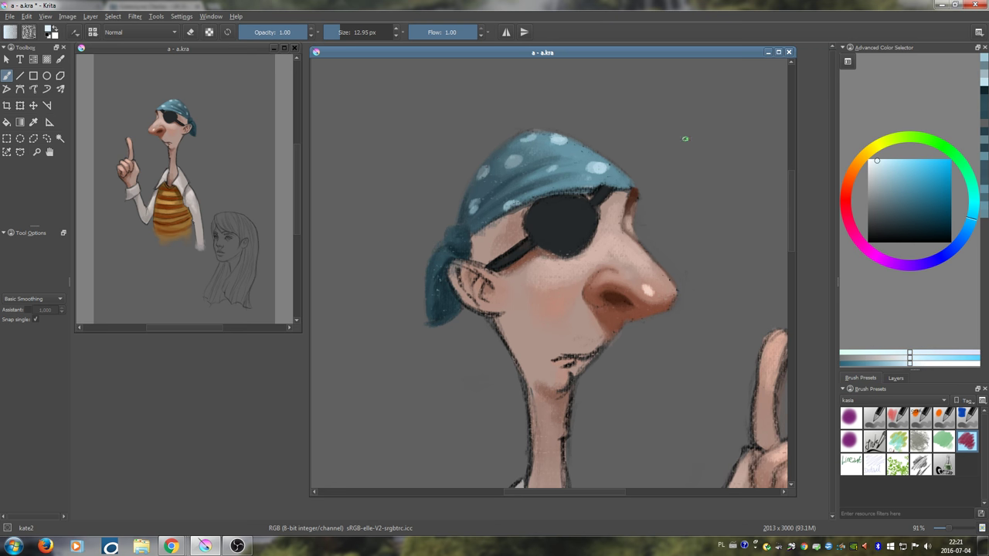
left_click_drag(592, 161, 594, 163)
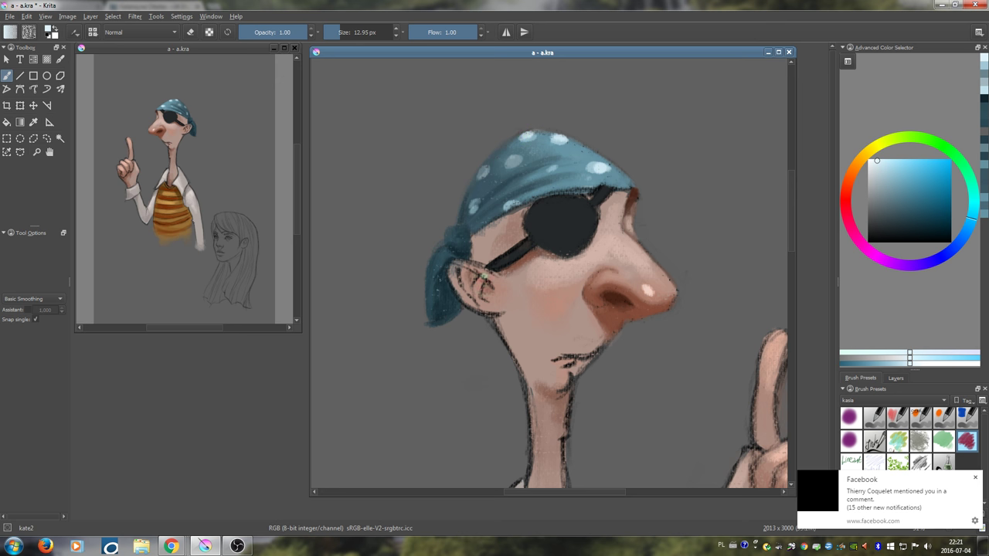
- Paint over the upper lip outline with sampled reddish brown at 16.76 px and blend it into sampled skin tone at 25.12 px
left_click(600, 332, "ctrl")
key("bracketright")
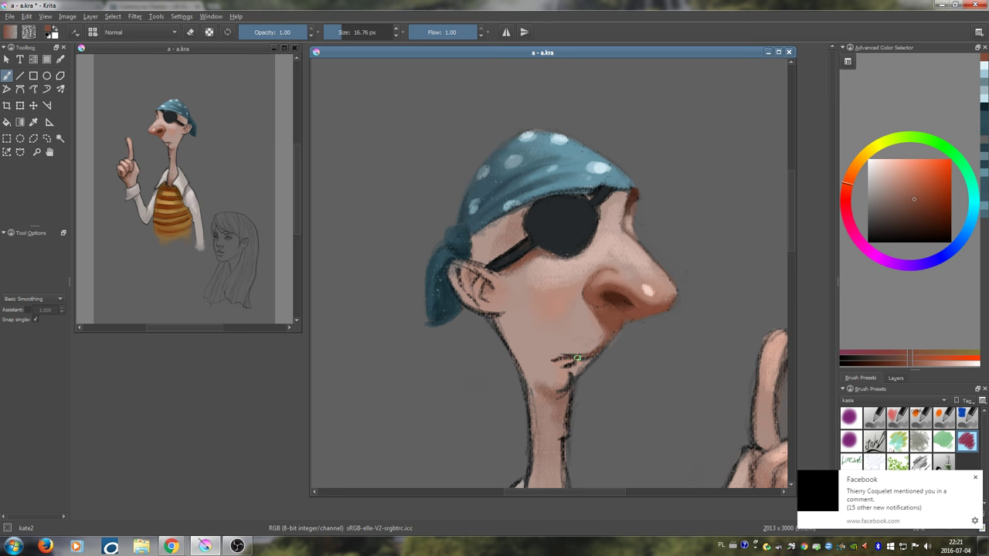
left_click(564, 350, "ctrl")
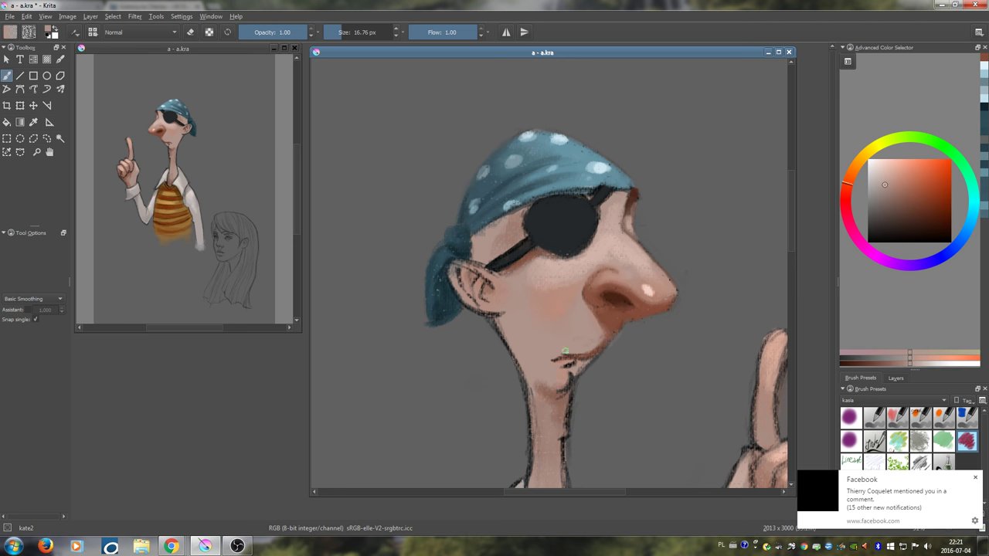
key("bracketright")
key("bracketright")
left_click_drag(561, 354, 587, 352)
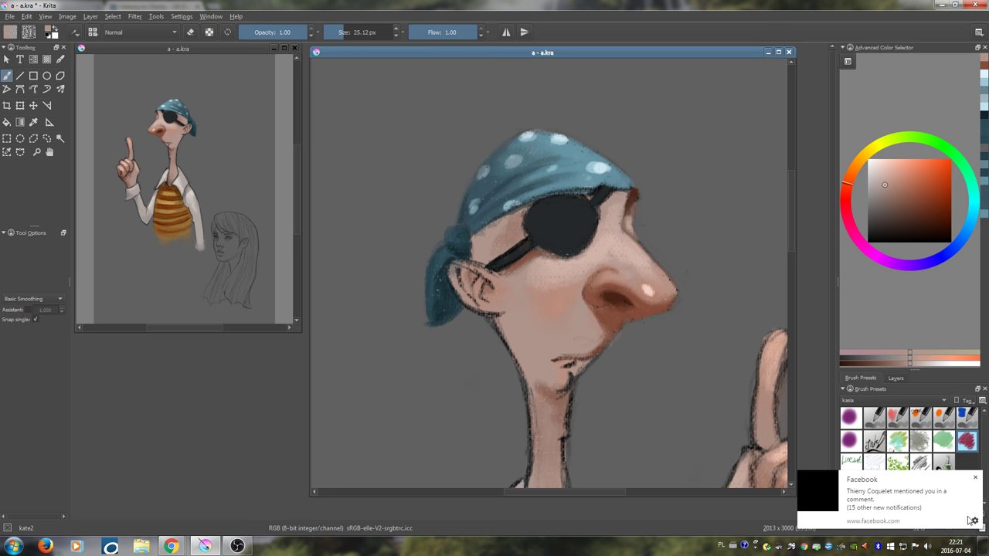
left_click(565, 339, "ctrl")
left_click_drag(577, 350, 565, 353)
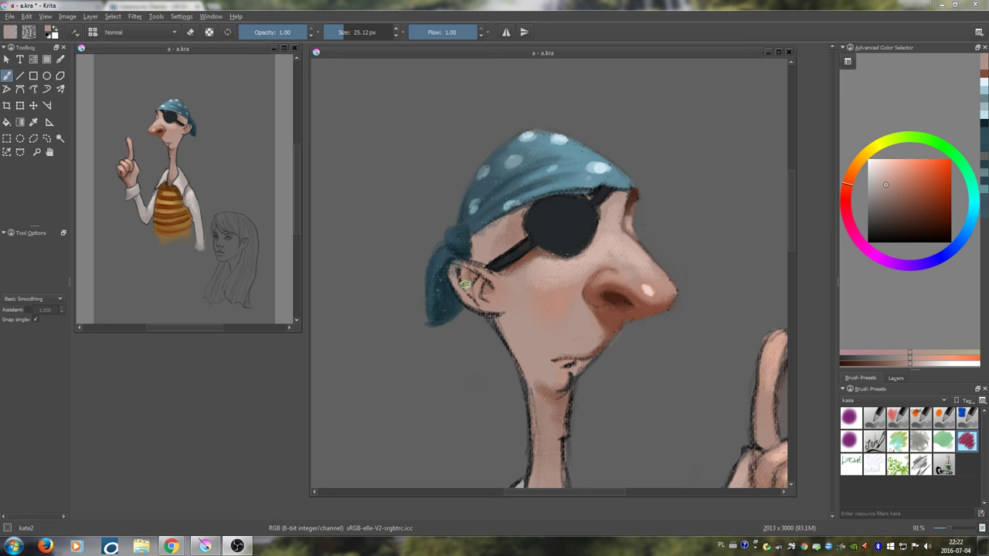
- Paint a skin-toned test stroke on the background beside the neck and undo it
left_click_drag(468, 364, 525, 386)
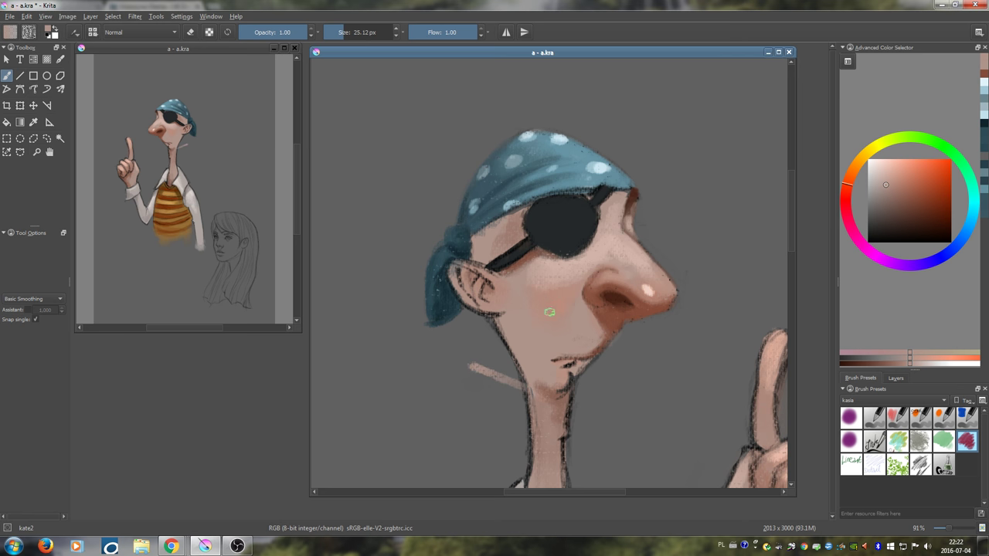
key("ctrl+z")
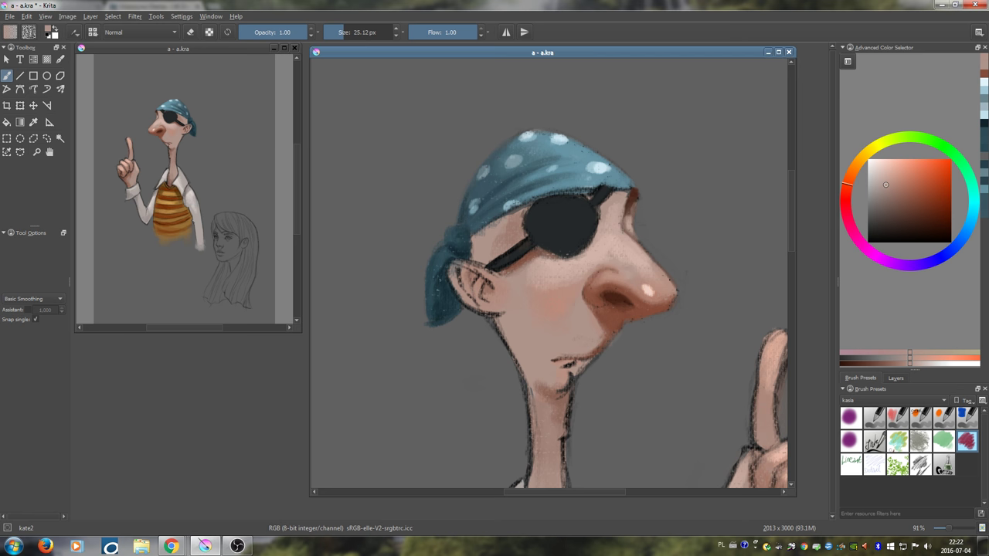
- Cover the chin and mouth outlines with sampled reddish brown at 13.57 px and with cheek and forehead skin tones at 23.66 px
left_click(599, 340, "ctrl")
left_click_drag(617, 326, 599, 349)
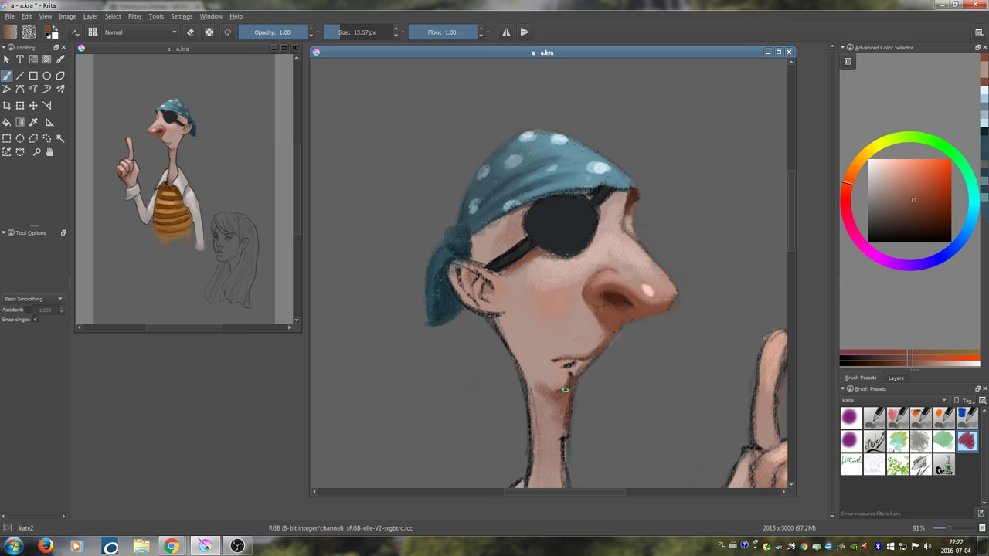
mouse_move(570, 347)
left_mouse_down("shift")
mouse_move(557, 360)
mouse_move(587, 355)
mouse_move(558, 359)
left_mouse_up("shift")
left_click_drag(553, 359, 591, 349)
left_click(570, 346, "ctrl")
left_click(572, 342, "ctrl")
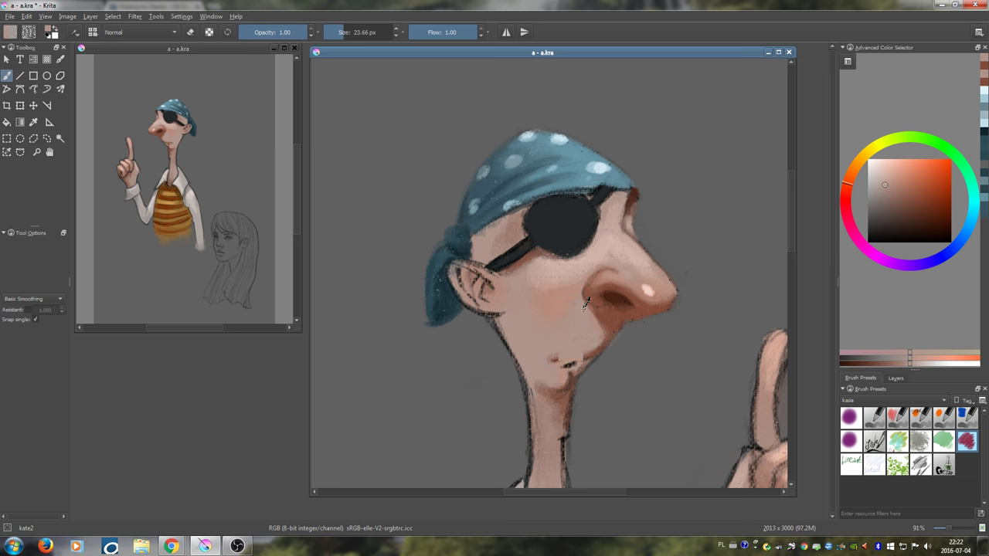
left_click(486, 229, "ctrl")
left_click(487, 231, "ctrl")
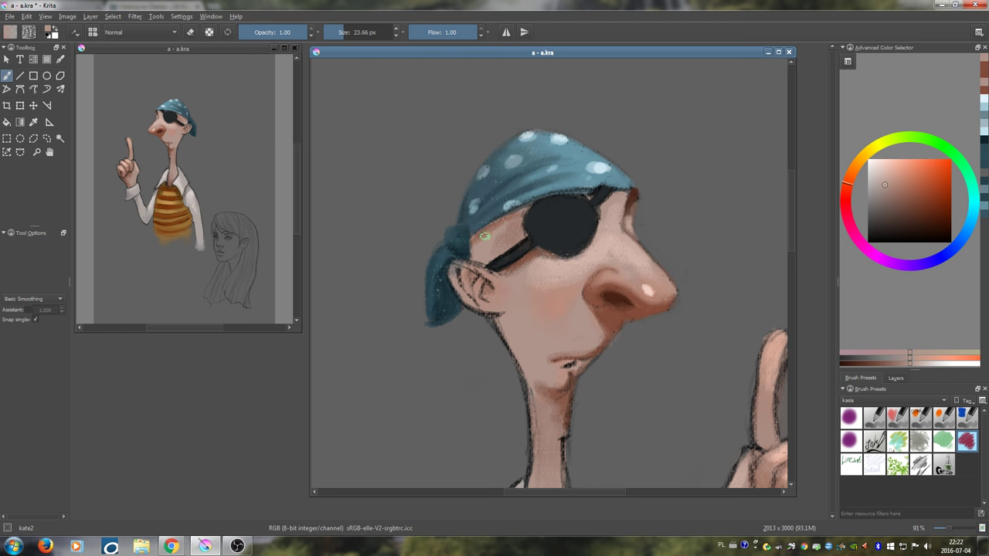
- Paint over the outline along the back of the neck with sampled reddish brown, using an 18.23 px brush
mouse_move(524, 338)
left_mouse_down()
mouse_move(521, 276)
mouse_move(487, 252)
mouse_move(505, 270)
mouse_move(486, 253)
mouse_move(496, 272)
mouse_move(481, 250)
mouse_move(511, 305)
mouse_move(520, 401)
mouse_move(510, 439)
left_mouse_up()
left_click(590, 247, "ctrl")
key("bracketleft")
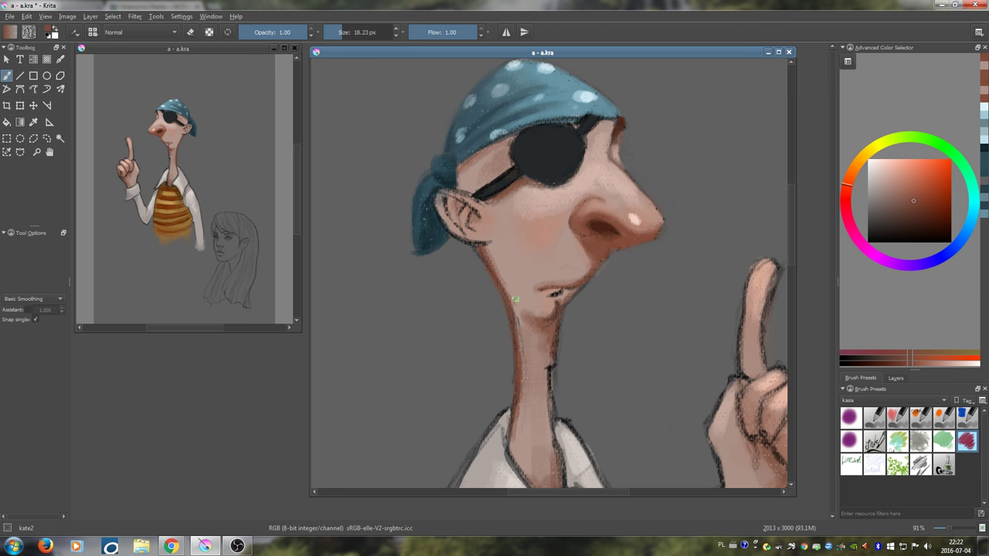
left_click_drag(513, 300, 521, 418)
left_click_drag(517, 353, 522, 431)
- Blend the shading along the back of the neck with skin tones sampled from the neck, using a 28.26 px brush
left_click(533, 381, "ctrl")
key("bracketright")
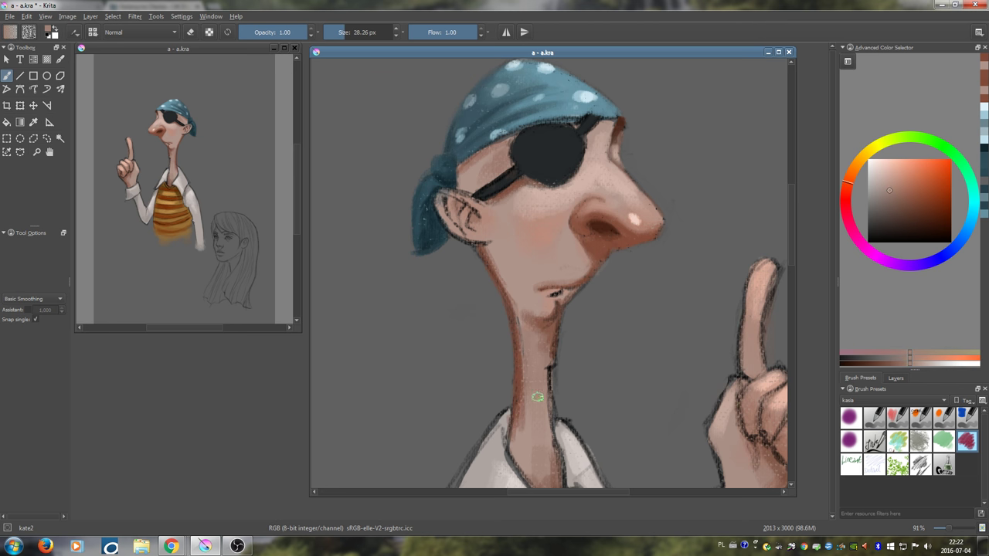
left_click_drag(517, 352, 527, 437)
left_click(520, 398, "ctrl")
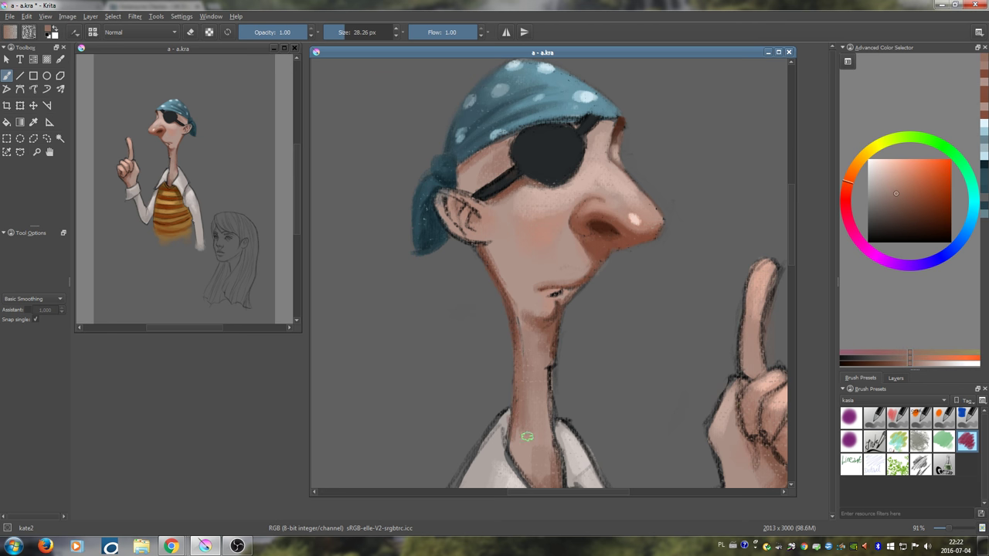
left_click(533, 368, "ctrl")
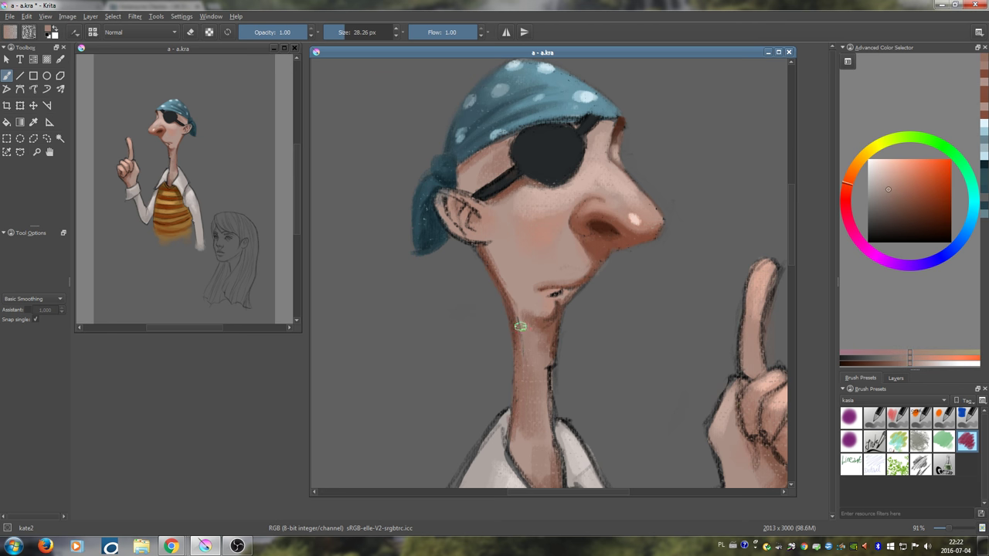
- Soften the jaw edge below the ear with sampled cheek and darker neck skin tones at 28.26 px
left_click(501, 267, "ctrl")
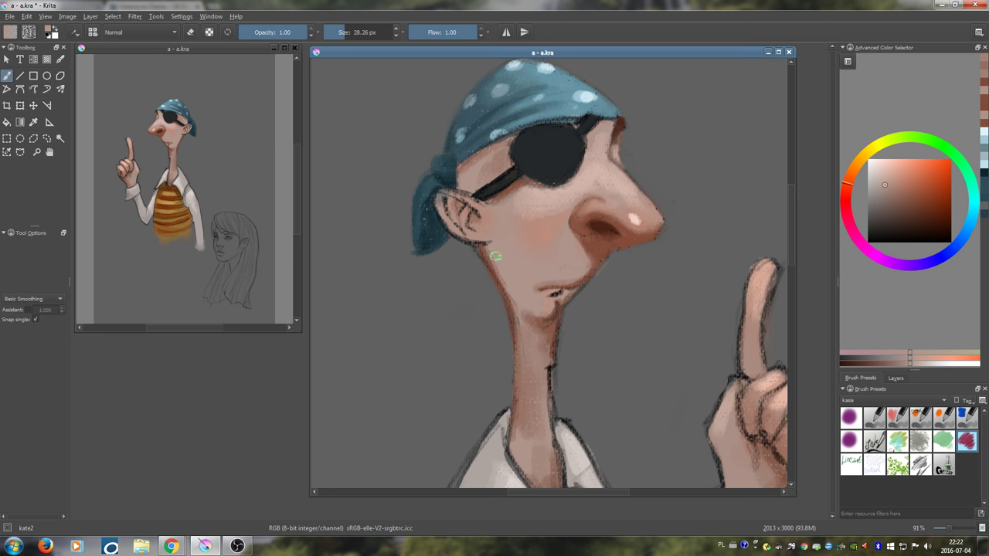
mouse_move(485, 253)
left_mouse_down()
mouse_move(513, 311)
mouse_move(513, 349)
left_mouse_up()
left_click(509, 299, "ctrl")
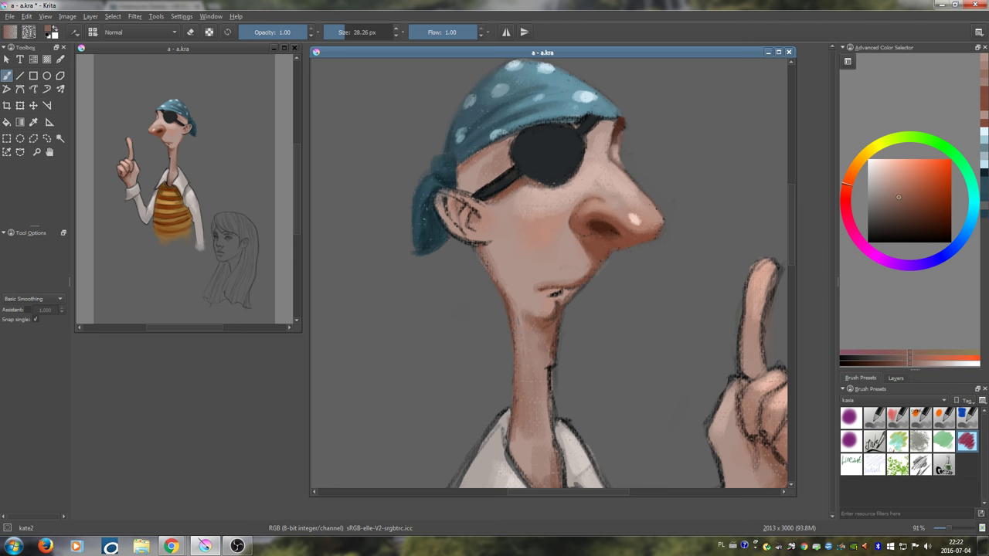
left_click_drag(484, 257, 480, 257)
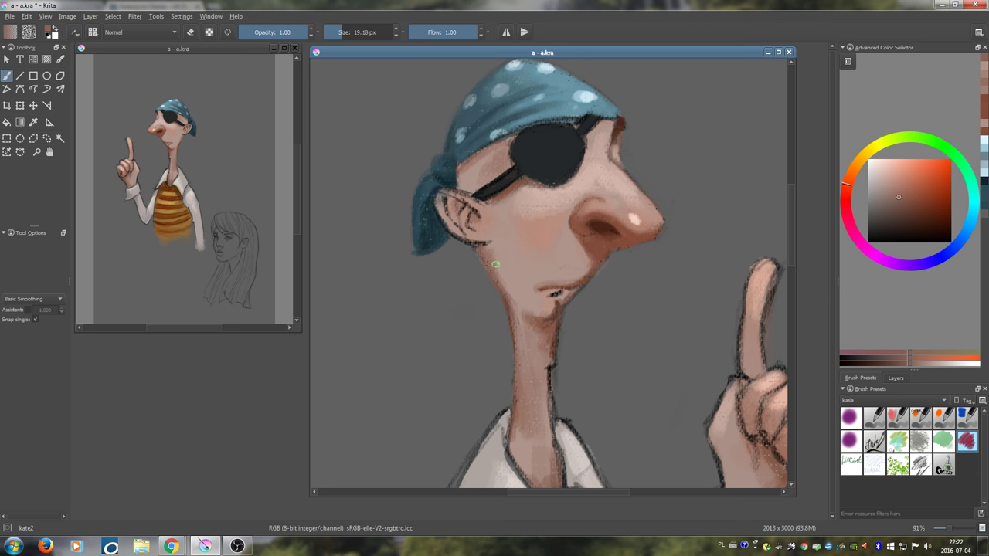
- Paint over the ear's sketch outlines with sampled reddish brown and cheek skin tones, using a 19.18 px brush
left_click(593, 252, "ctrl")
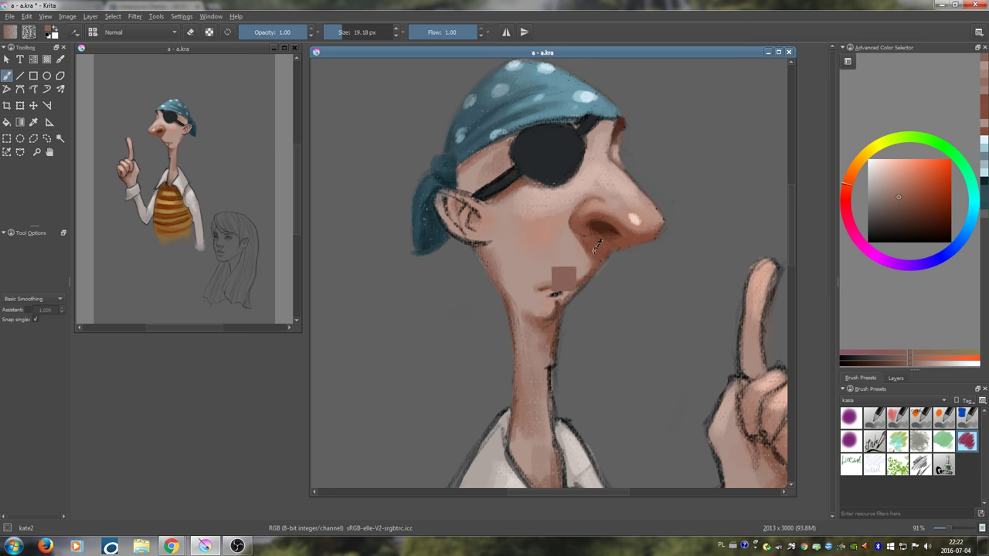
left_click_drag(517, 232, 523, 232)
mouse_move(448, 195)
left_mouse_down()
mouse_move(450, 228)
mouse_move(468, 209)
mouse_move(470, 229)
mouse_move(454, 201)
mouse_move(485, 216)
mouse_move(463, 198)
mouse_move(457, 219)
mouse_move(469, 233)
mouse_move(458, 211)
mouse_move(477, 237)
mouse_move(483, 227)
mouse_move(453, 229)
mouse_move(445, 209)
mouse_move(466, 230)
mouse_move(444, 213)
mouse_move(460, 205)
mouse_move(498, 228)
mouse_move(487, 212)
mouse_move(474, 221)
mouse_move(465, 209)
mouse_move(485, 233)
left_mouse_up()
left_click(498, 220, "ctrl")
left_click(462, 210, "ctrl")
left_click(492, 205, "ctrl")
mouse_move(482, 200)
left_mouse_down()
mouse_move(444, 193)
mouse_move(487, 217)
left_mouse_up()
key("bracketleft")
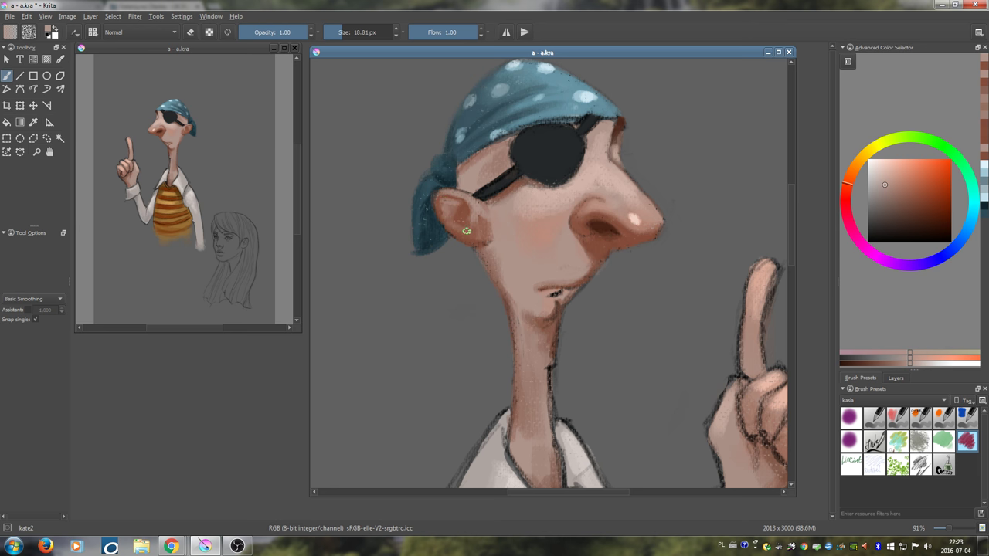
- Model the inner ear folds with sampled reddish brown at 10.32 px and blend them with lighter skin tones at about 14 px
left_click(481, 223, "ctrl")
left_click(461, 209, "ctrl")
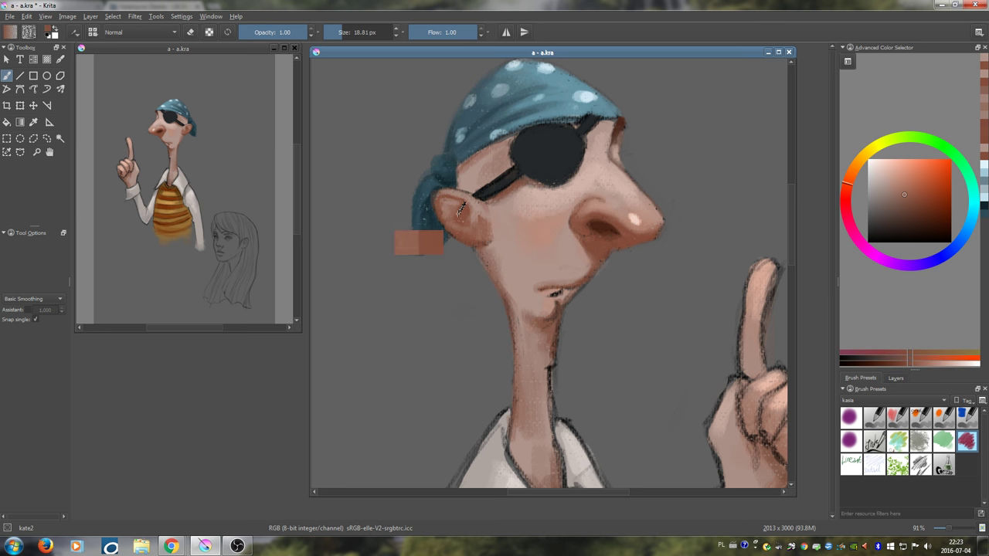
left_click_drag(482, 225, 473, 224, "shift")
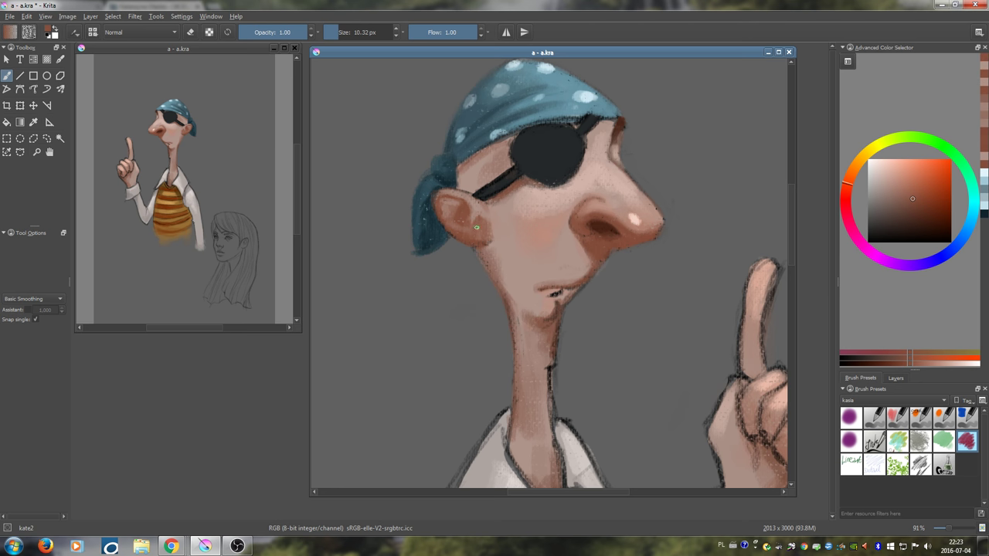
left_click(478, 216, "ctrl")
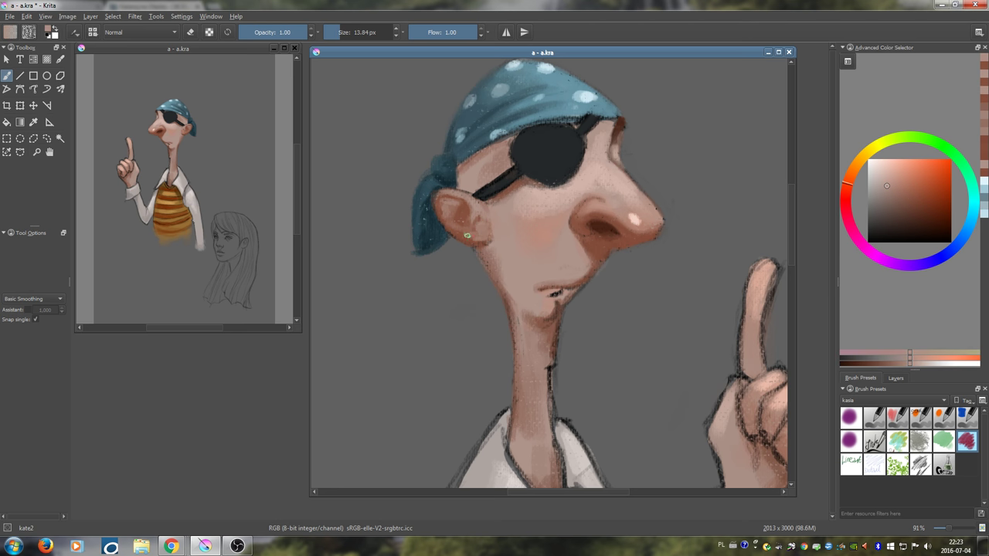
left_click(462, 223, "ctrl")
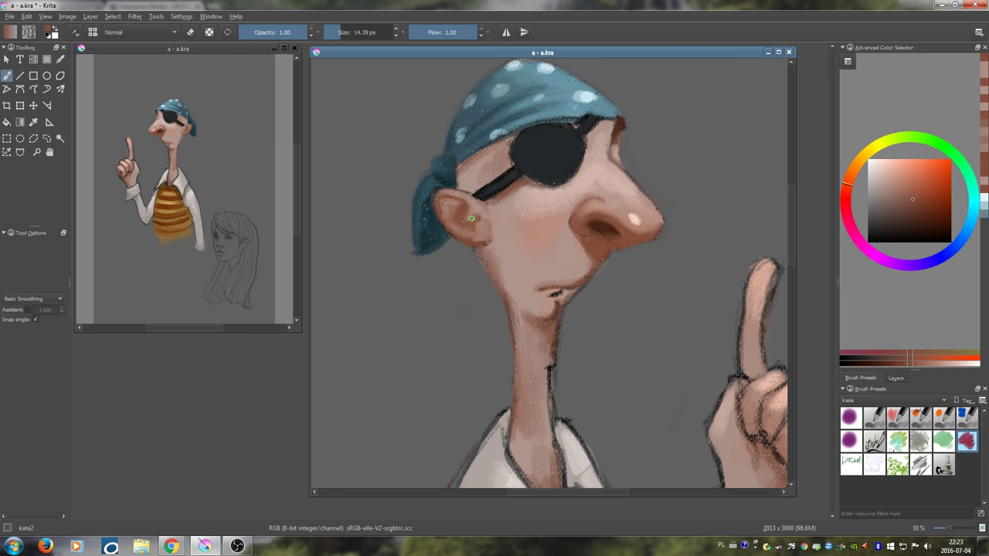
left_click(462, 201, "ctrl")
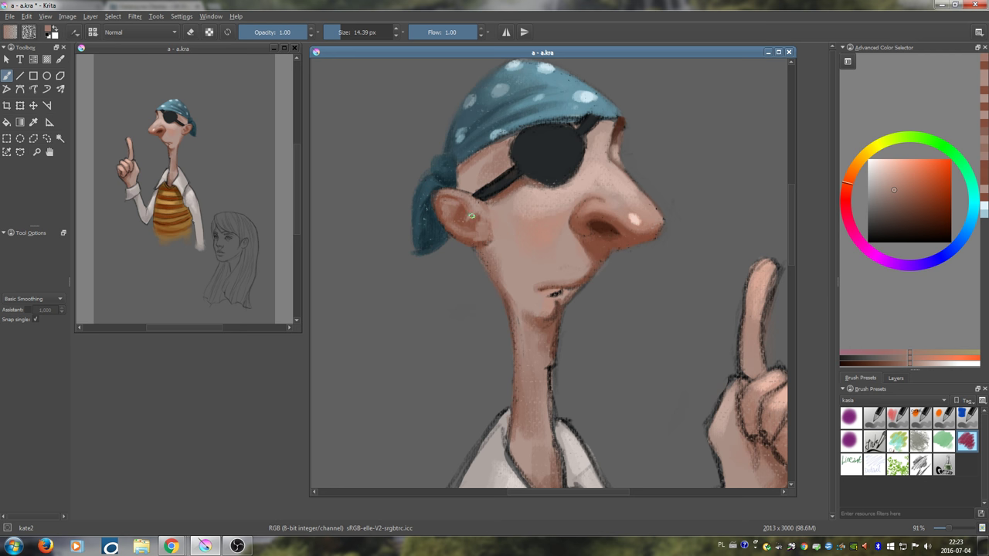
- Lighten the ear's rim and inner fold with a light skin tone sampled below the eyepatch, at 11.61 px
left_click(537, 202, "ctrl")
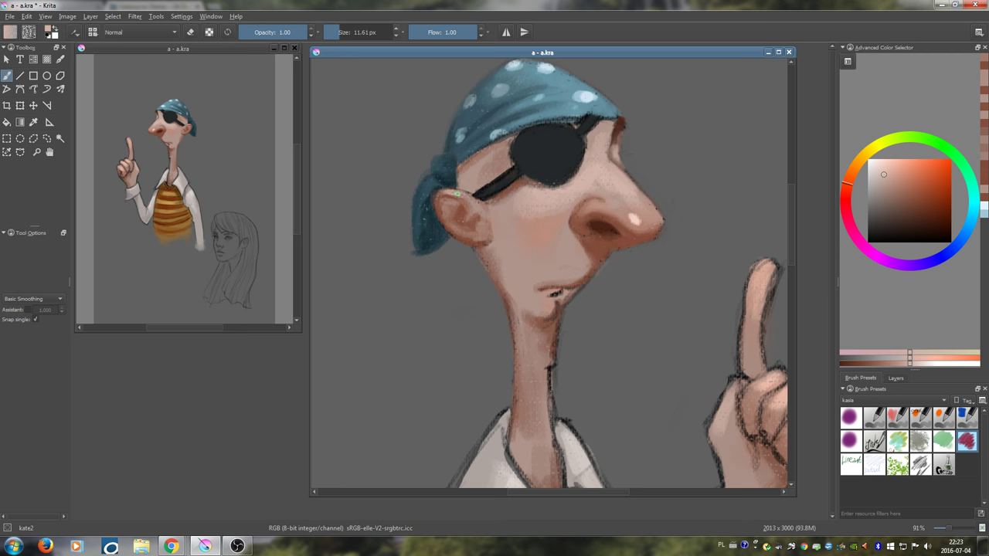
left_click(469, 200, "ctrl")
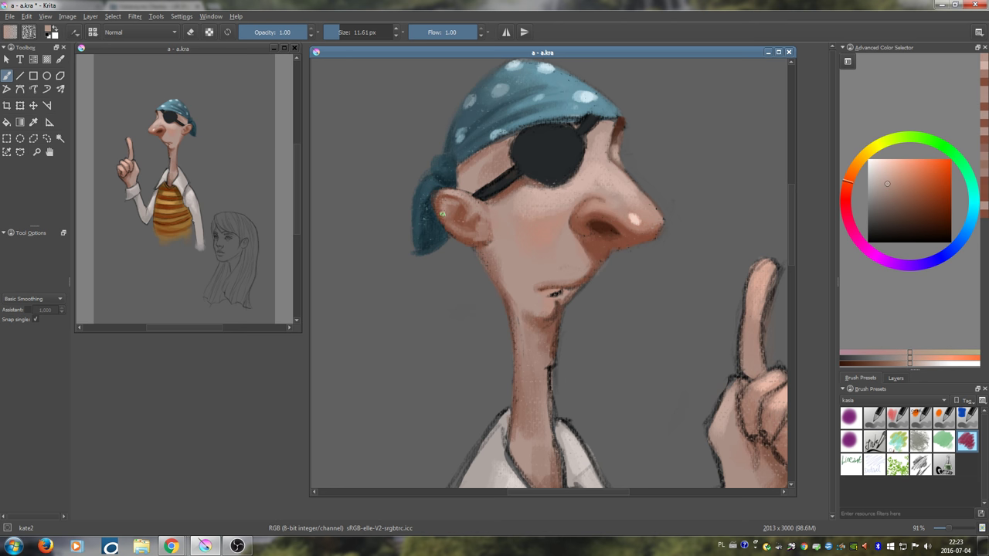
left_click(537, 202, "ctrl")
left_click_drag(460, 209, 456, 207)
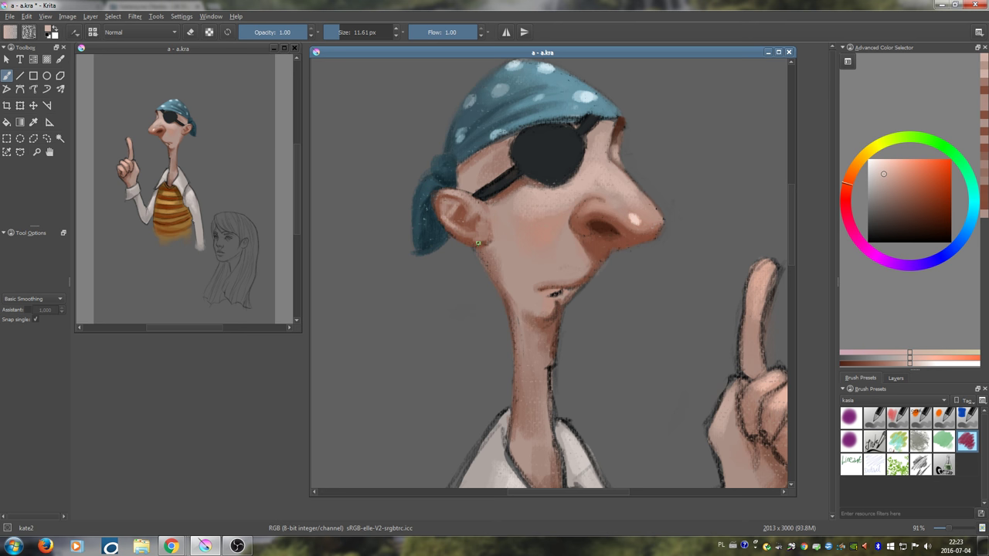
- Blend the earlobe into the jaw with sampled cheek skin tone at 18.98 px and save the document
left_click(499, 234, "ctrl")
left_click_drag(491, 245, 490, 244, "shift")
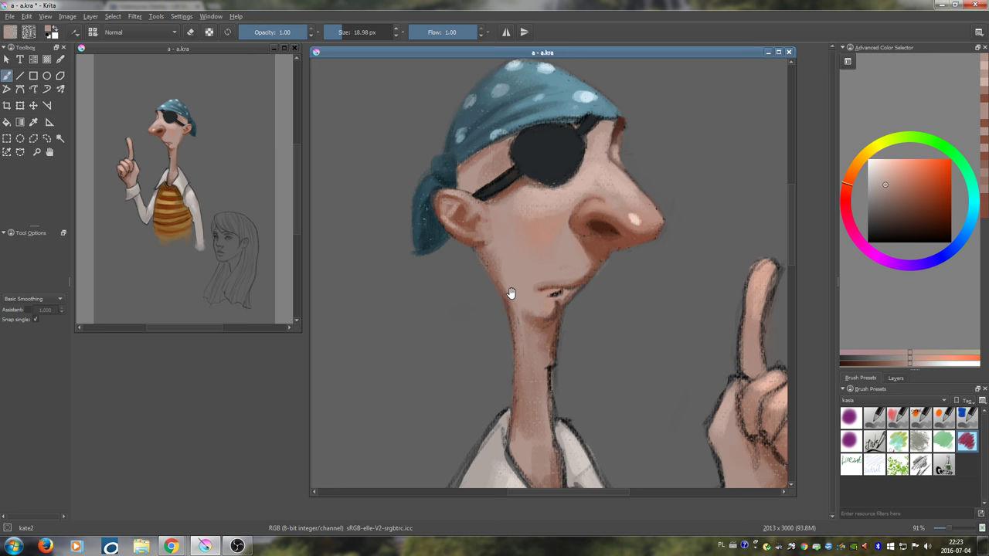
left_click_drag(510, 294, 498, 238)
left_click(489, 247, "ctrl")
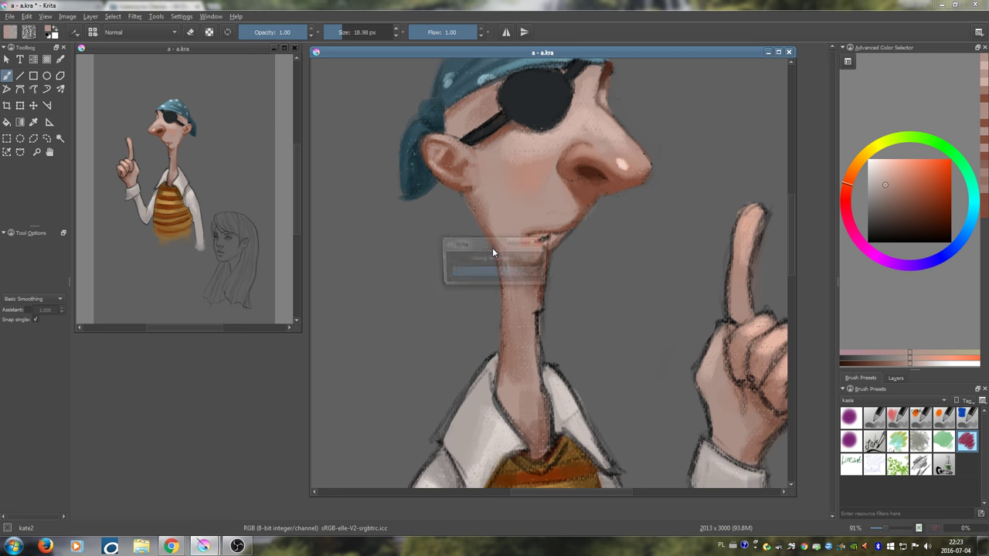
left_click_drag(496, 283, 485, 230)
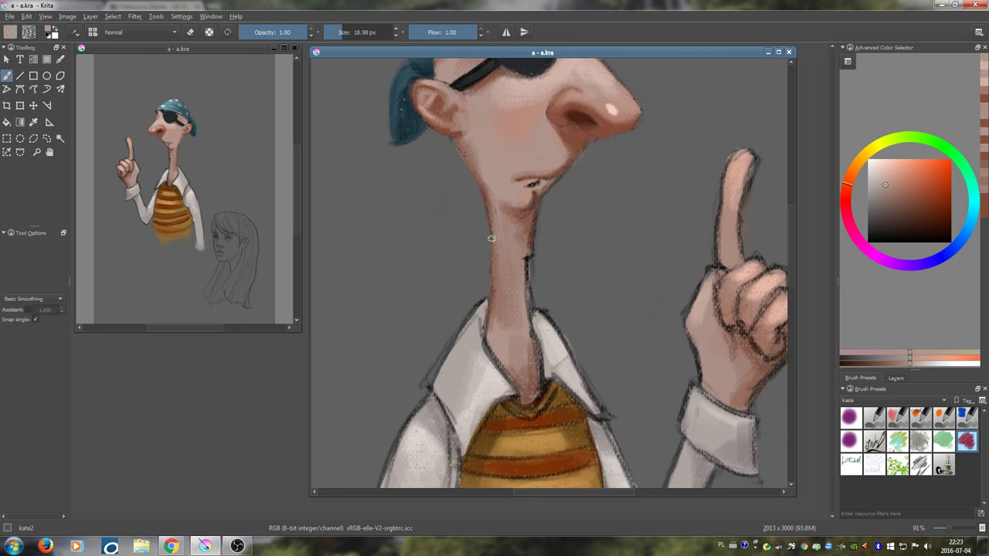
- Cover the outline along the front of the neck with sampled background grey at 18.98 px
left_click(545, 273, "ctrl")
left_click_drag(536, 290, 533, 308)
left_click_drag(530, 271, 530, 302)
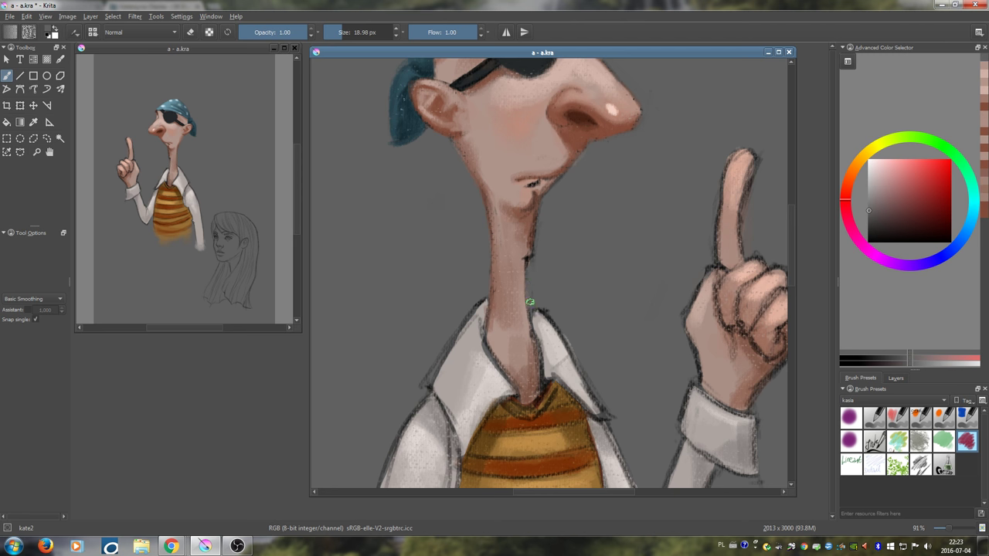
- Repaint the front edge and base of the neck down to the collar with sampled reddish brown and skin tones
left_click(517, 254, "ctrl")
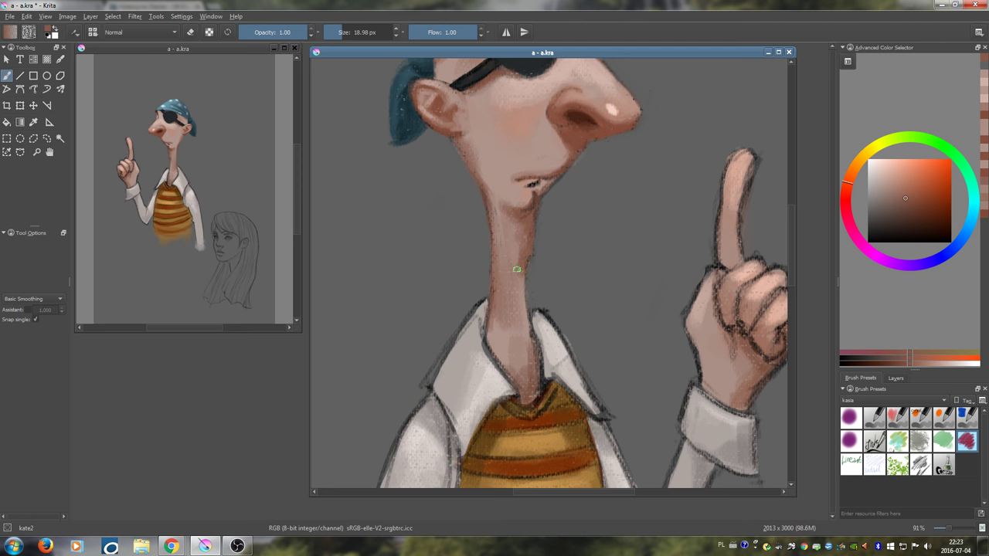
left_click(522, 242, "ctrl")
mouse_move(521, 238)
left_mouse_down()
mouse_move(520, 254)
mouse_move(535, 261)
mouse_move(515, 276)
mouse_move(528, 390)
left_mouse_up()
left_click(519, 254, "ctrl")
left_click(500, 347, "ctrl")
left_click_drag(501, 338, 511, 380)
left_click(505, 290, "ctrl")
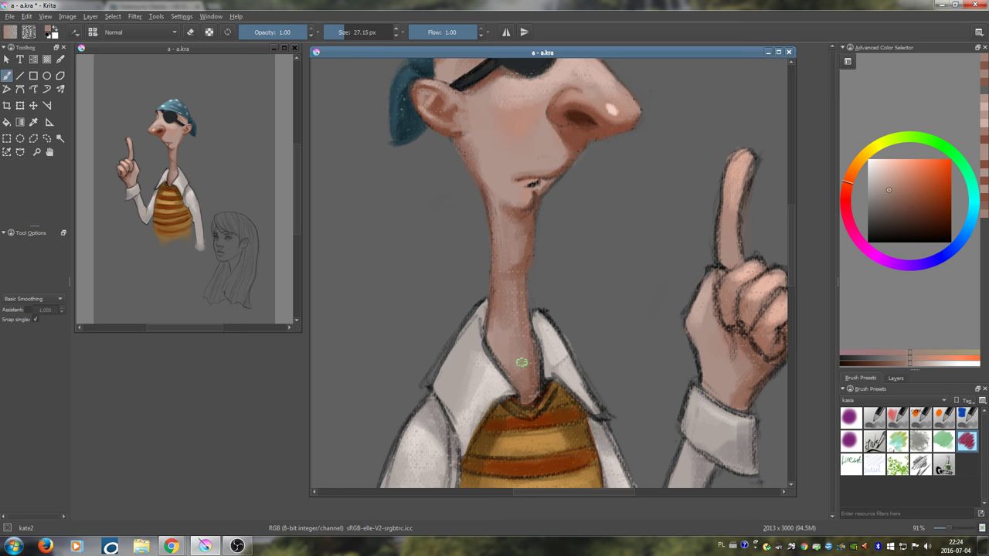
- Blend the jaw and upper neck shading with sampled cheek and neck tones, using a 27.15 px brush
left_click(488, 156, "ctrl")
left_click_drag(472, 155, 490, 202)
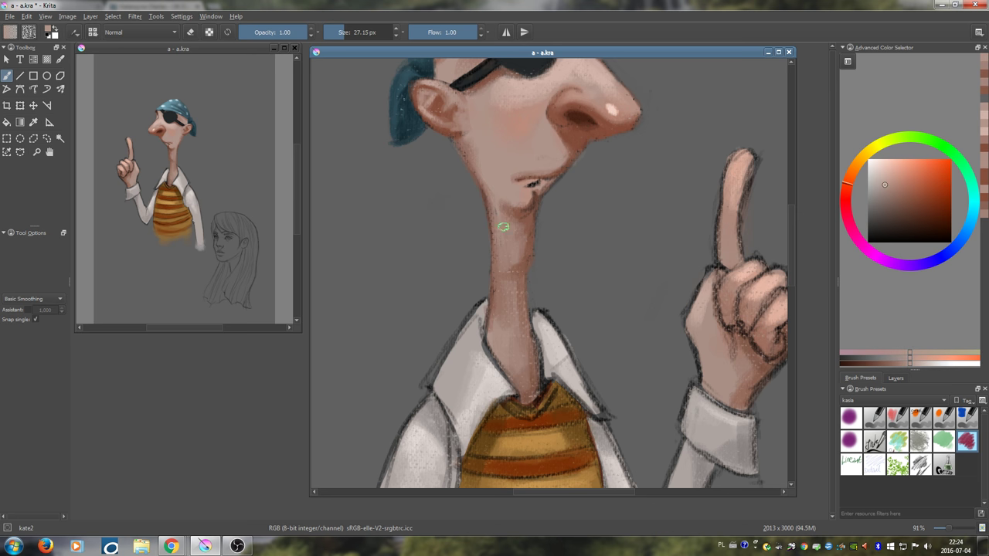
left_click(524, 223, "ctrl")
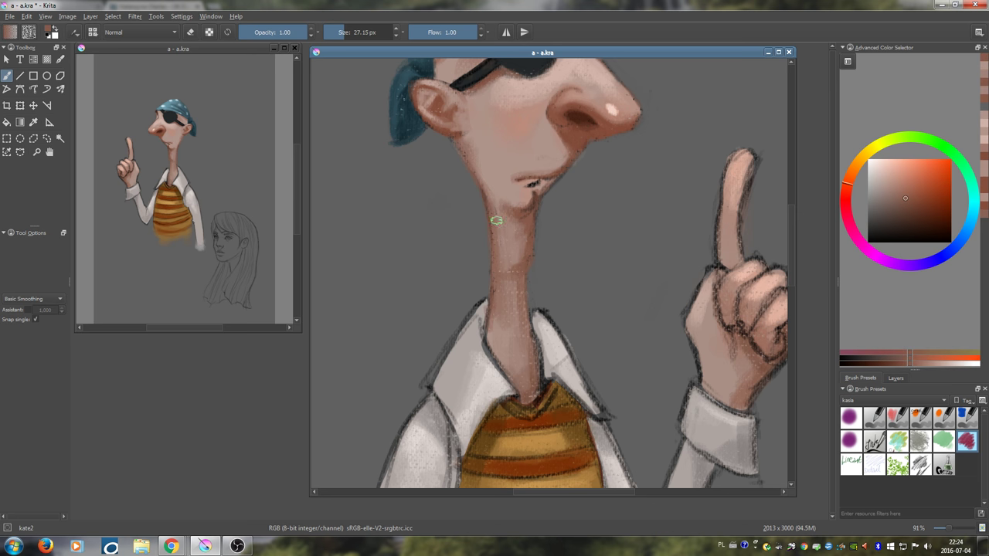
left_click(496, 207, "ctrl")
left_click_drag(508, 260, 510, 231)
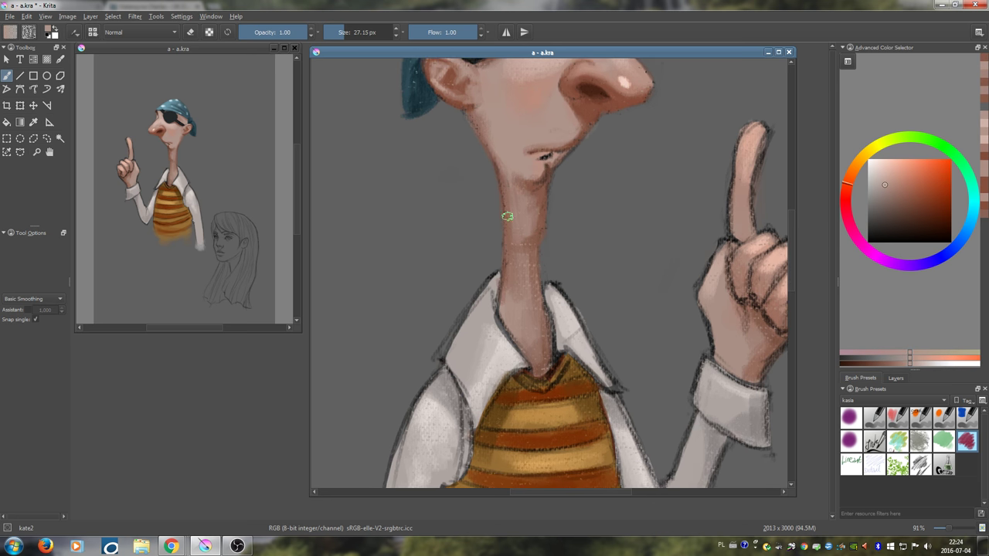
left_click(530, 256, "ctrl")
left_click_drag(510, 276, 522, 204)
- Cover the outer outline of the shirt collar behind the neck with sampled background grey at 27.15 px
left_click(460, 278, "ctrl")
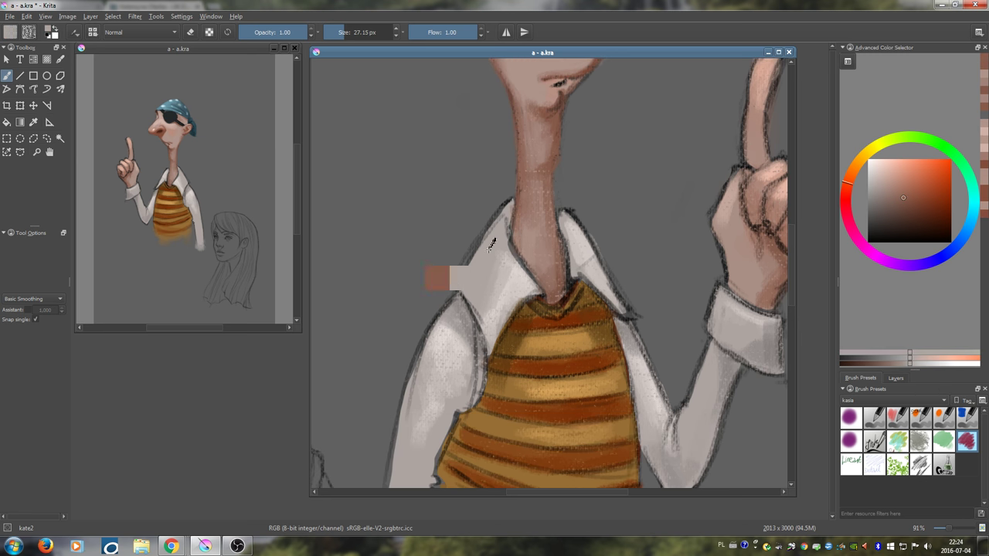
left_click(474, 217, "ctrl")
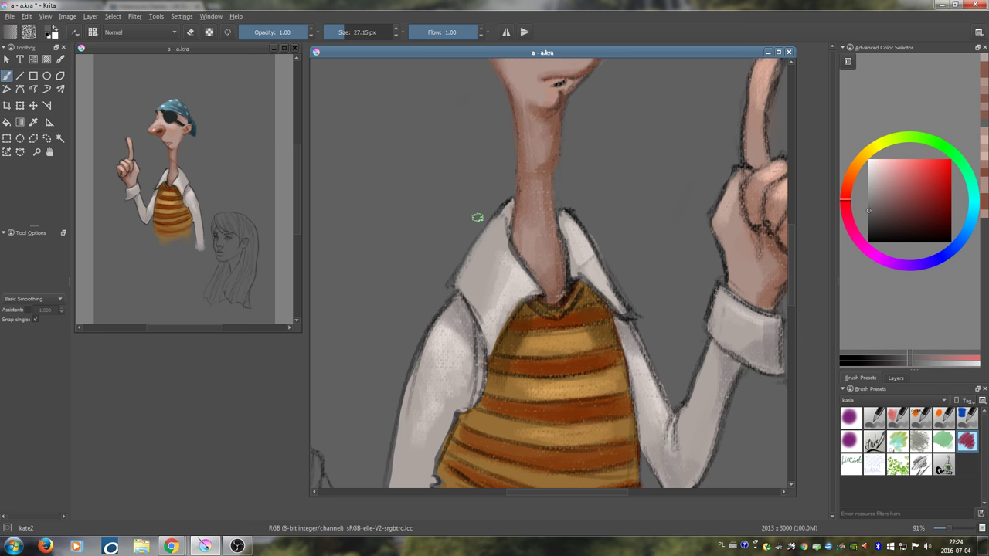
mouse_move(495, 206)
left_mouse_down()
mouse_move(460, 274)
mouse_move(476, 311)
left_mouse_up()
- Paint over the collar's inner outline beside the neck with sampled off-white at 18.68 px and light grey at 27.03 px
left_click(504, 222, "ctrl")
left_click(515, 276, "ctrl")
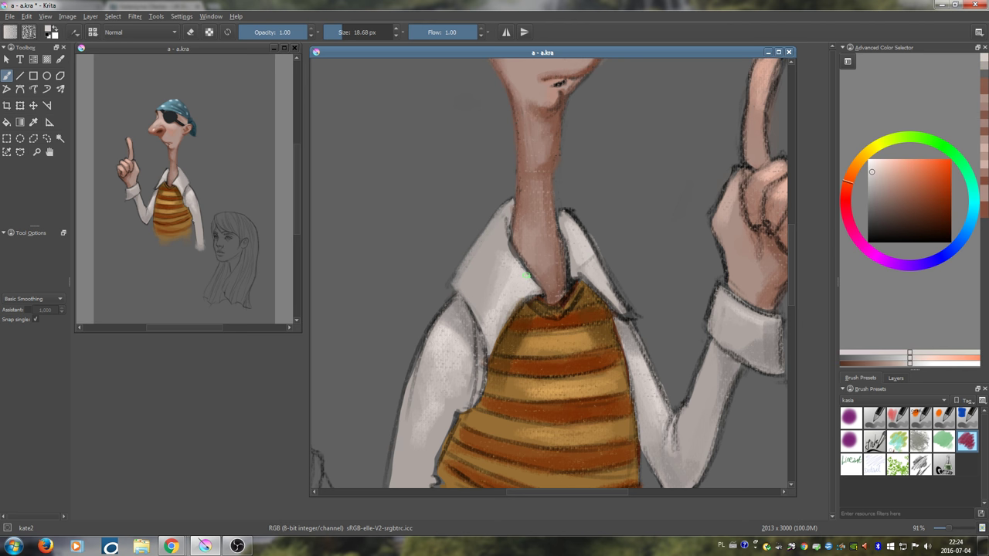
key("bracketright")
left_click(510, 261, "ctrl")
left_click_drag(510, 262, 511, 254)
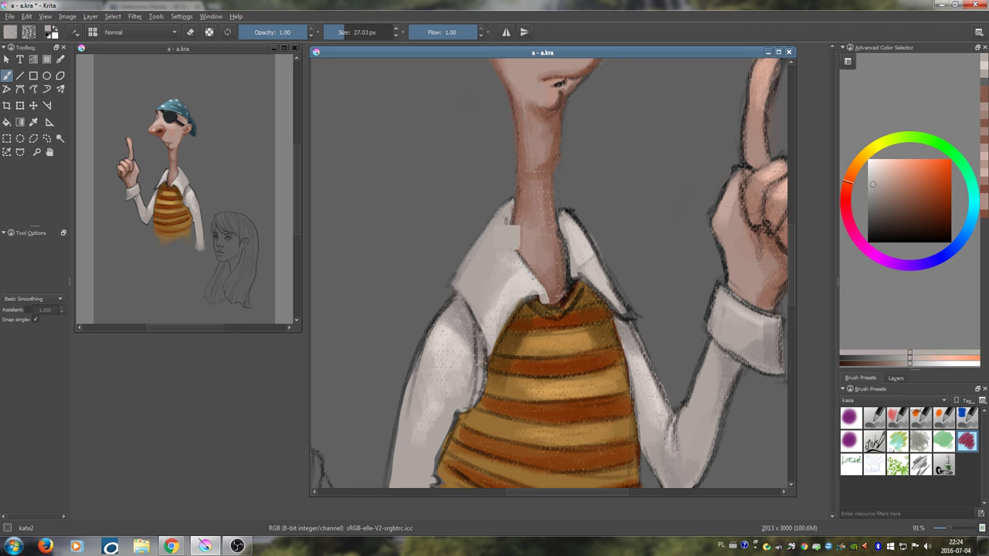
- Touch up the neck base with sampled skin tone and cover the collar's edge beside the striped shirt with off-white at 16.74 px
left_click(528, 209, "ctrl")
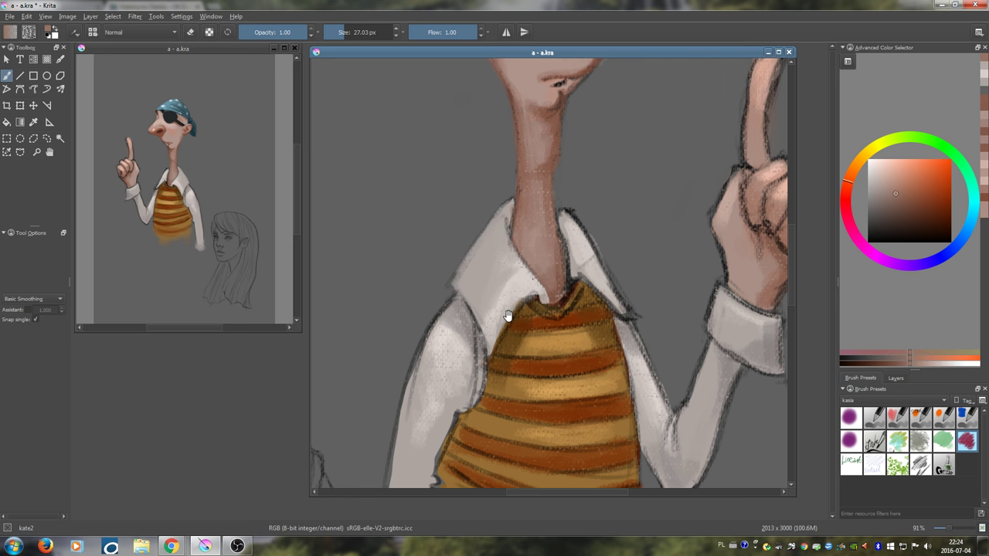
mouse_move(508, 316)
left_mouse_down()
mouse_move(509, 277)
mouse_move(492, 306)
left_mouse_up()
key("bracketleft")
left_click(522, 251, "ctrl")
left_click(528, 249, "ctrl")
left_click_drag(529, 259, 497, 294)
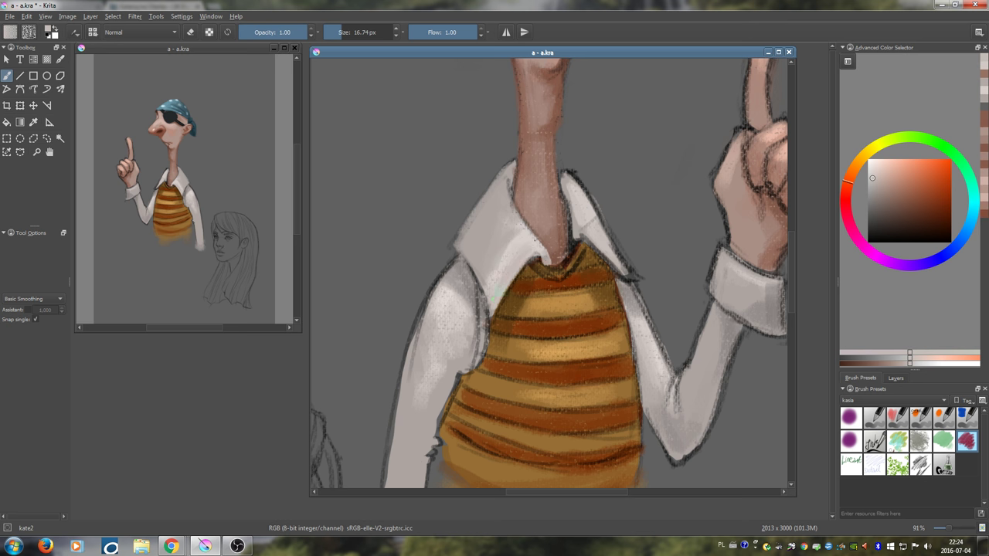
- Refine the collar's front tip with sampled off-white and grey at 14.35 px, adding a dark grey-brown shadow at 8.08 px
left_click(520, 241, "ctrl")
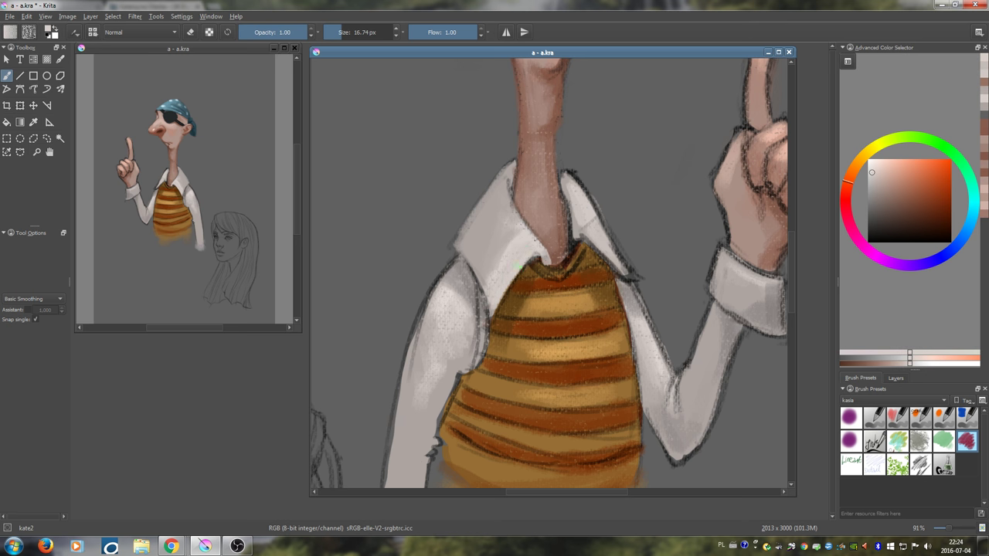
left_click(537, 257, "ctrl")
key("bracketleft")
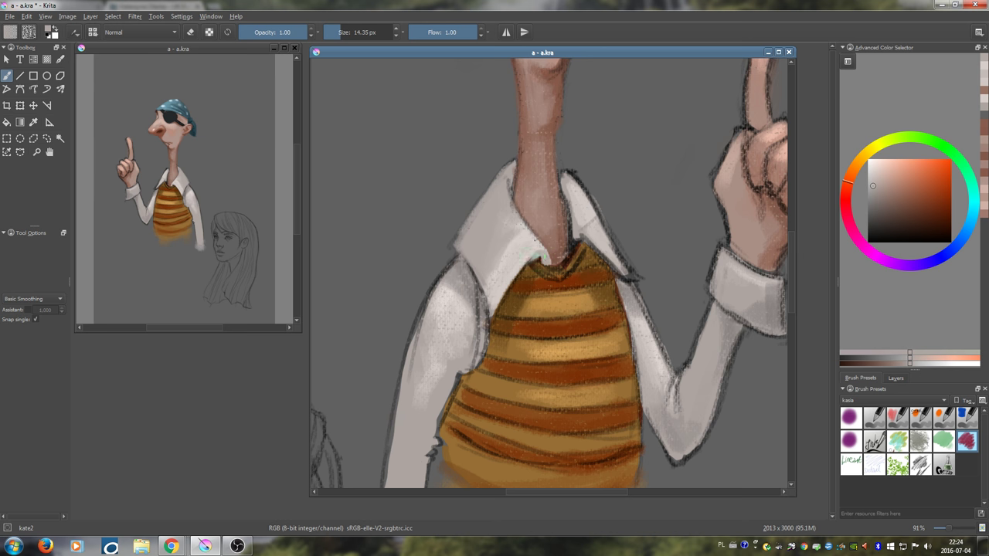
left_click_drag(544, 259, 543, 258)
left_click(881, 202)
left_click_drag(553, 259, 529, 258)
left_click(545, 254)
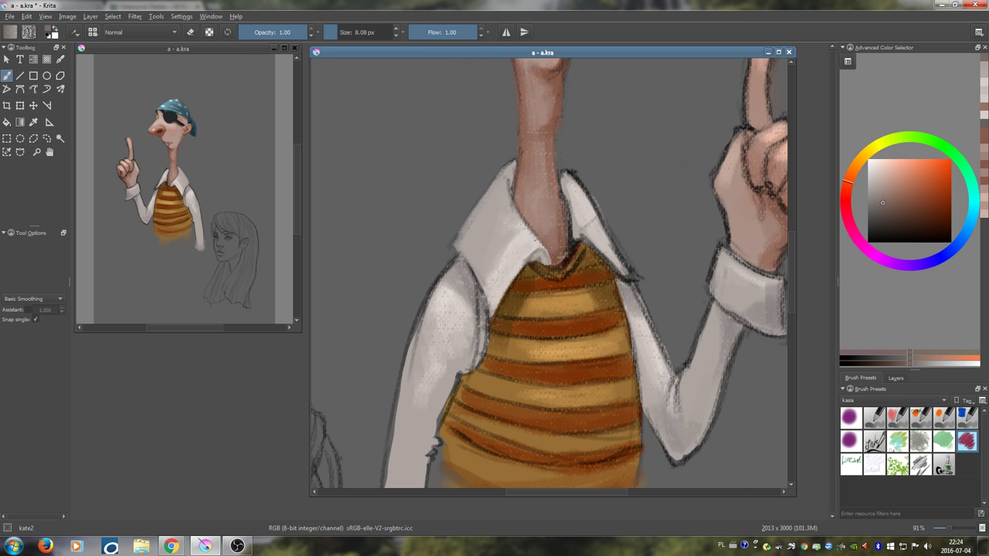
left_click(538, 256)
- Cover the sketch lines on the near collar flap's front and sleeve side with sampled off-white and light grey
left_click(539, 254, "ctrl")
left_click_drag(509, 280, 545, 245)
left_click(487, 229, "ctrl")
mouse_move(489, 225)
left_mouse_down()
mouse_move(515, 249)
mouse_move(498, 219)
mouse_move(518, 264)
mouse_move(496, 252)
mouse_move(505, 241)
mouse_move(518, 273)
left_mouse_up()
left_click(497, 242, "ctrl")
mouse_move(498, 235)
left_mouse_down()
mouse_move(516, 273)
mouse_move(517, 242)
left_mouse_up()
left_click(502, 226, "ctrl")
- Clean up the near collar flap's outer edge and corner with sampled background grey and light grey at 29.32 px
left_click(490, 181, "ctrl")
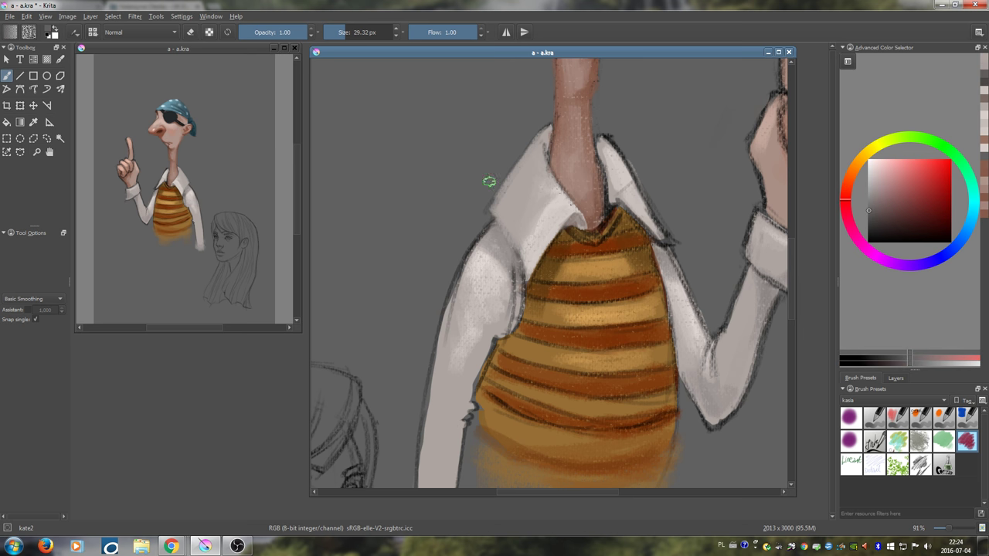
mouse_move(487, 202)
left_mouse_down()
mouse_move(481, 212)
mouse_move(495, 205)
left_mouse_up()
left_click(502, 221, "ctrl")
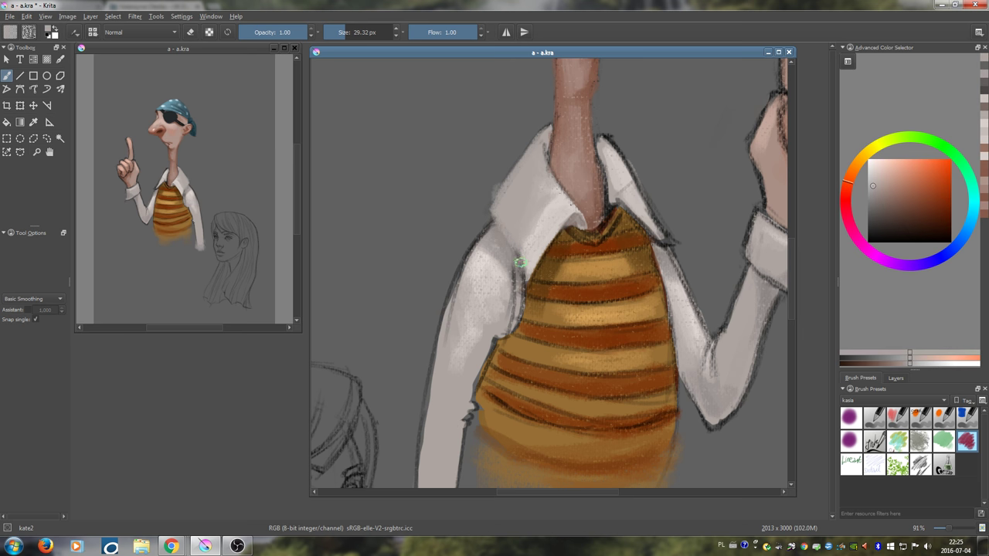
left_click_drag(583, 244, 555, 287)
left_click(477, 190, "ctrl")
left_click_drag(464, 221, 454, 244)
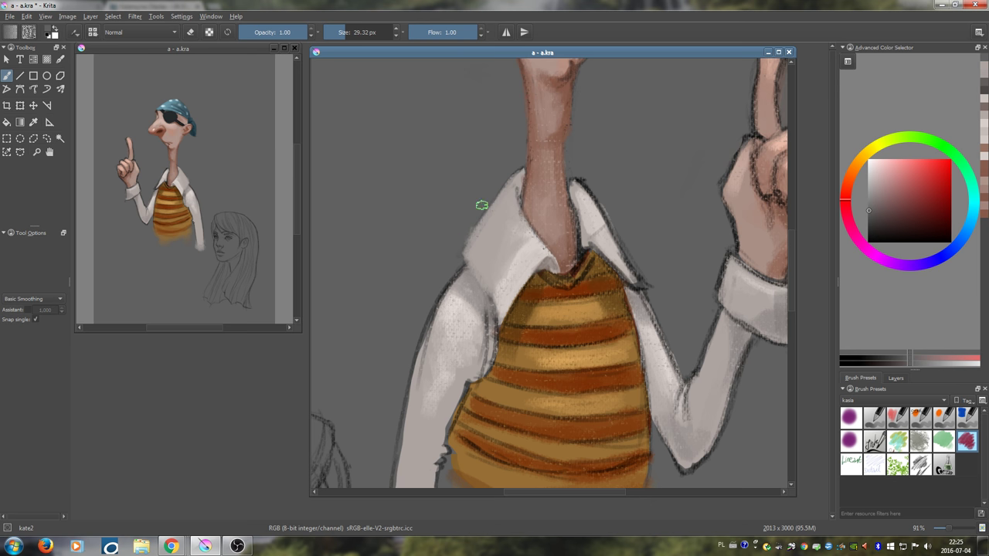
left_click_drag(481, 203, 467, 226)
- Compare the whole pirate figure in the normal and horizontally mirrored views
mouse_move(491, 267)
left_mouse_down()
mouse_move(507, 303)
mouse_move(485, 325)
left_mouse_up()
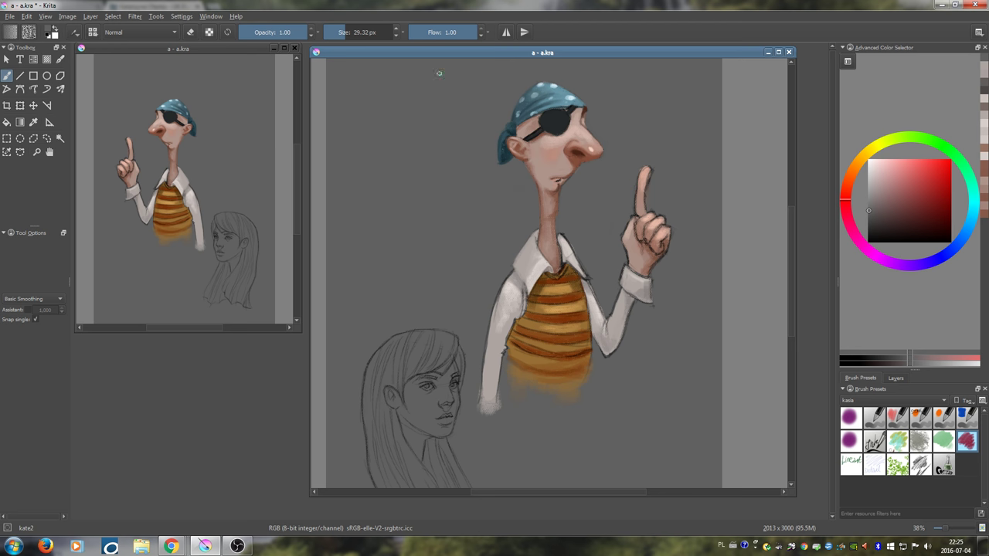
key("m")
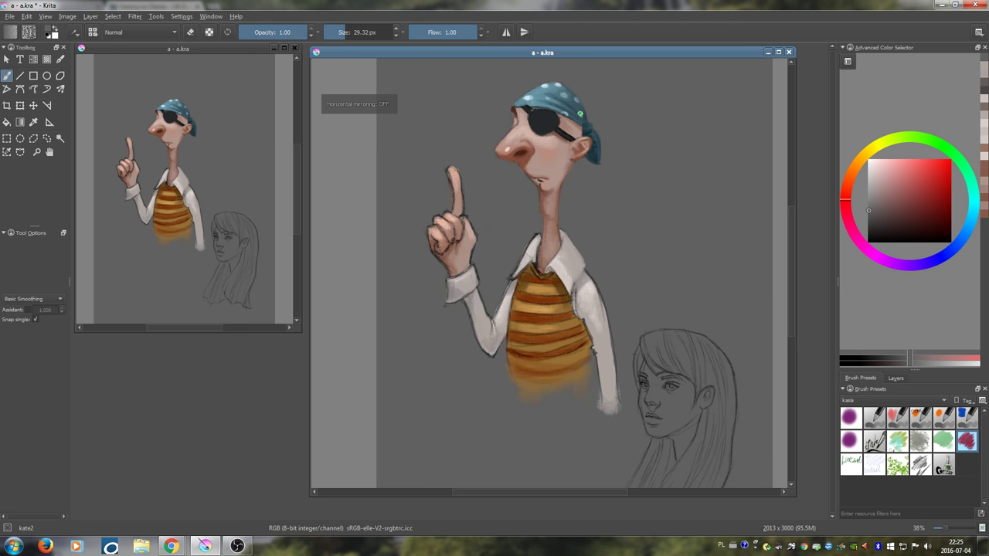
key("m")
key("m")
key("m")
key("m")
key("m")
key("m")
key("m")
key("m")
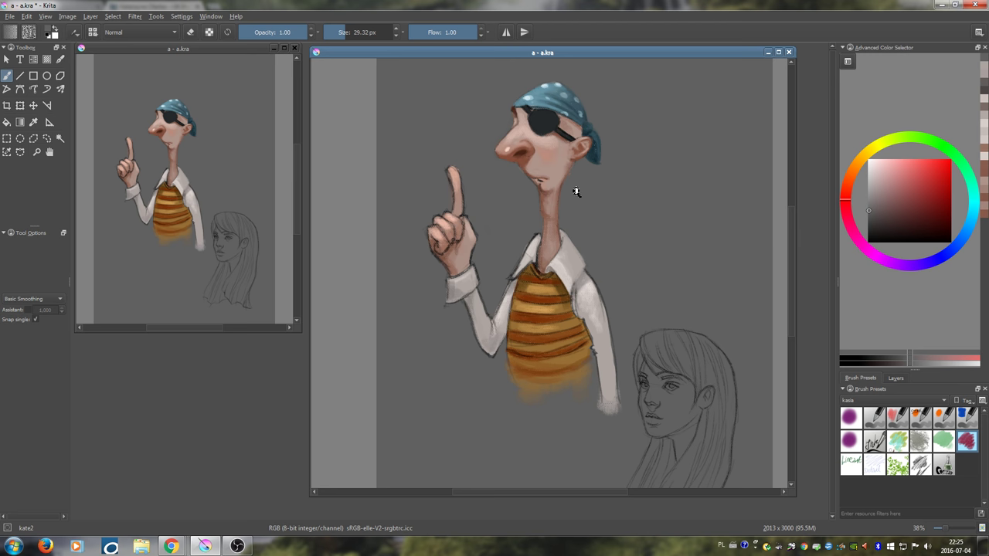
- Try to touch up the near collar flap's top beside the neck with sampled background grey in the mirrored view
left_click_drag(575, 190, 556, 105)
left_click_drag(557, 145, 570, 245)
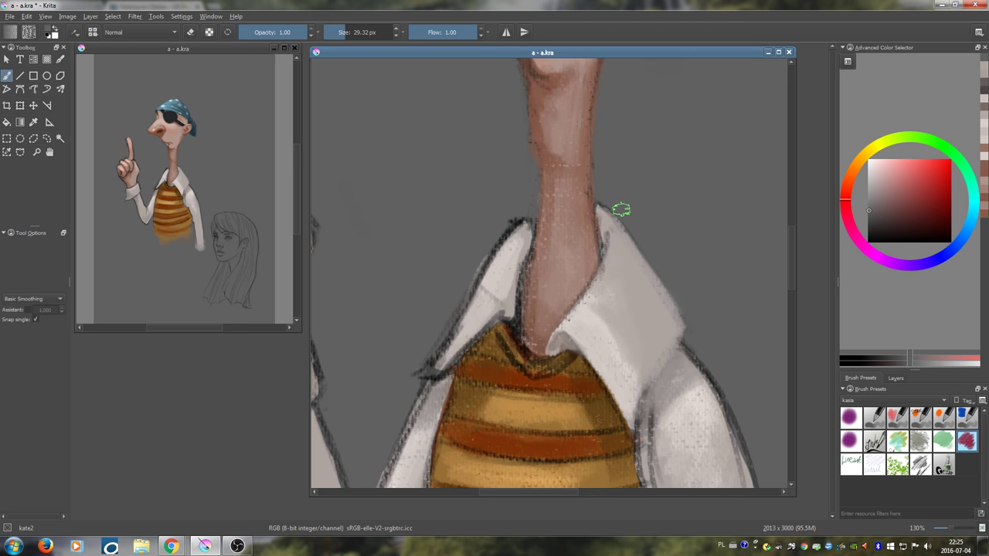
key("m")
left_click(596, 200, "ctrl")
mouse_move(620, 229)
left_mouse_down()
mouse_move(594, 217)
mouse_move(608, 261)
left_mouse_up()
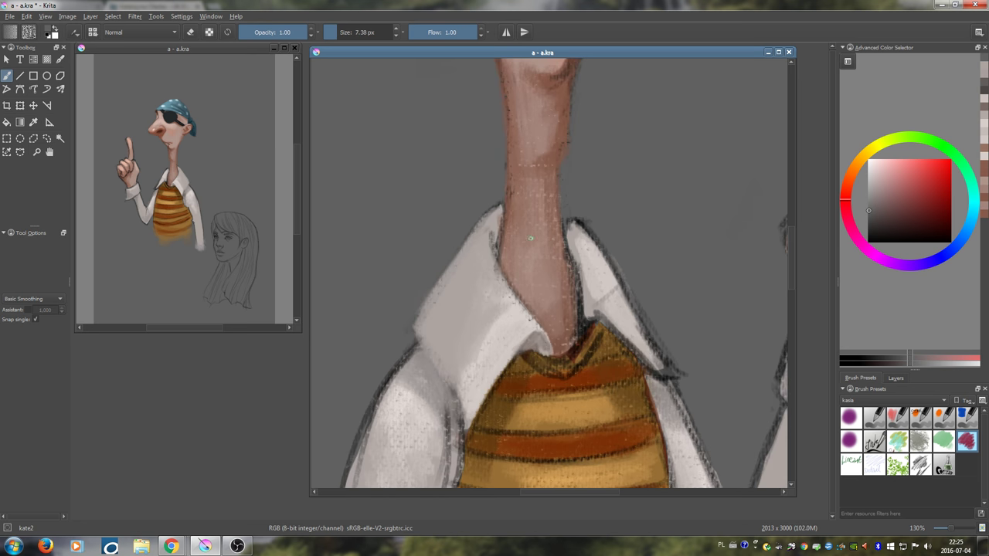
key("ctrl+z")
left_click_drag(659, 272, 321, 298)
key("m")
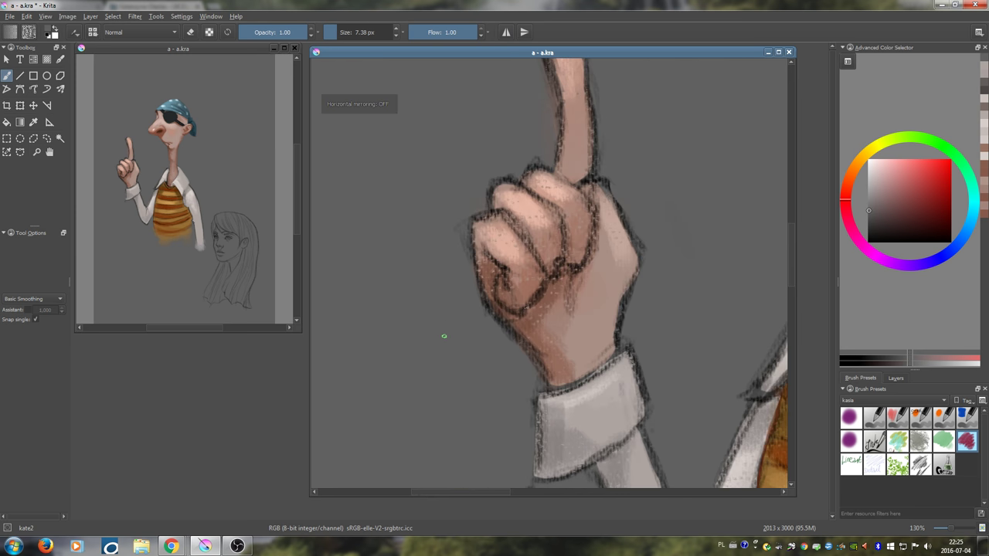
key("m")
left_click_drag(453, 304, 724, 309)
key("m")
key("m")
key("m")
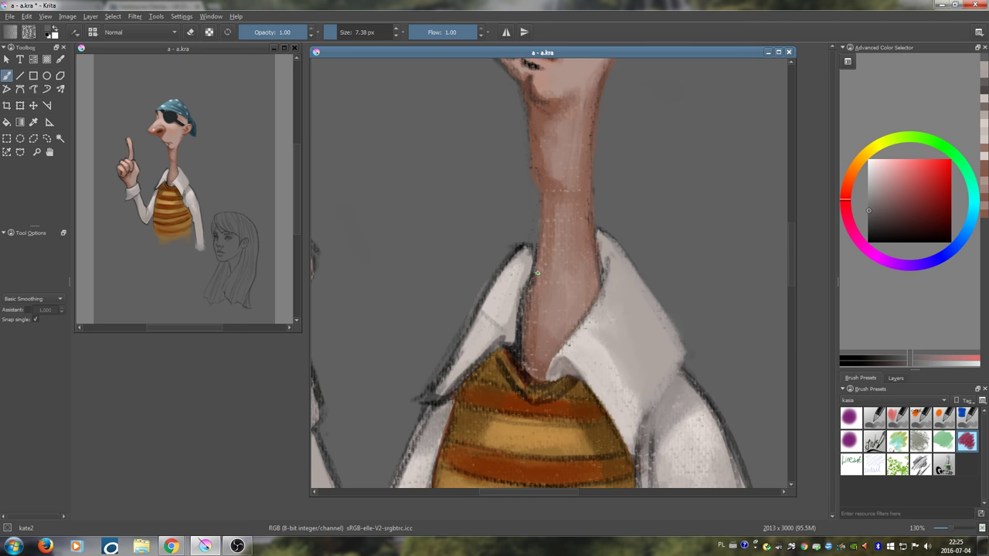
- Paint over the far collar flap's top outline with sampled off-white at 12.39 px and background grey at 16.31 px
left_click(502, 242, "ctrl")
left_click_drag(514, 248, 516, 248)
left_click(515, 246, "ctrl")
key("bracketright")
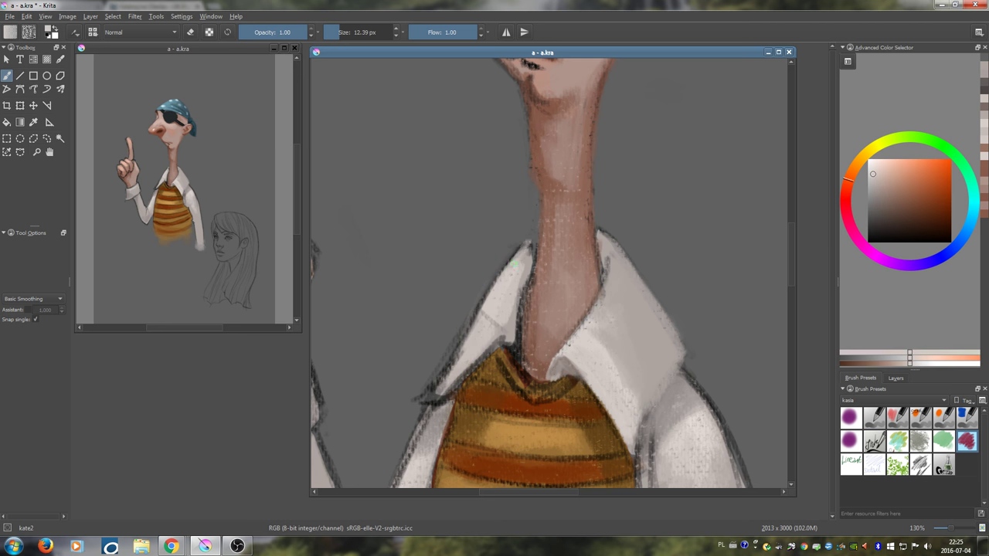
key("bracketright")
left_click(526, 233, "ctrl")
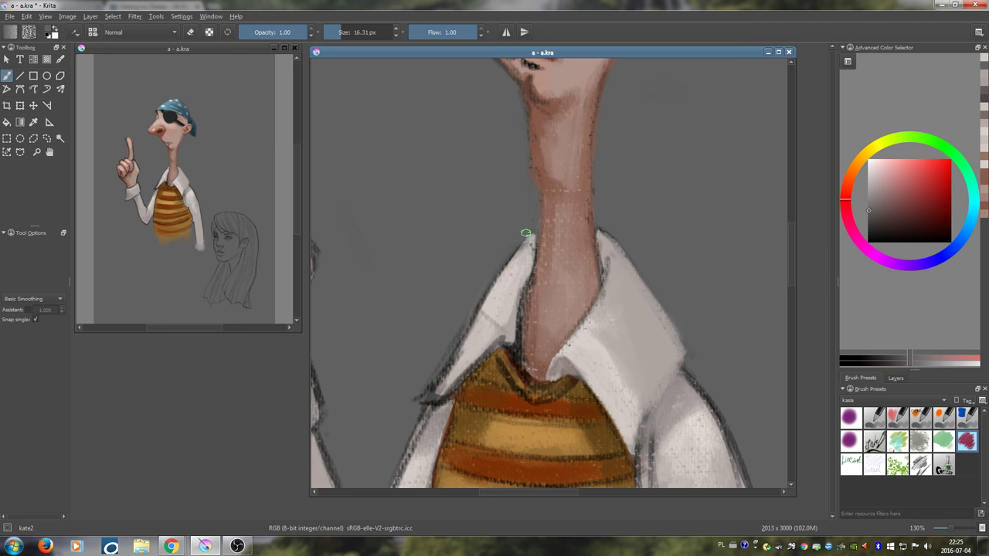
mouse_move(524, 252)
left_mouse_down()
mouse_move(532, 243)
mouse_move(511, 340)
mouse_move(527, 315)
mouse_move(542, 329)
left_mouse_up()
- Cover the far collar flap's inner outline beside the neck with sampled light grey at 14.93 px
left_click(611, 319, "ctrl")
left_click_drag(511, 282, 498, 302)
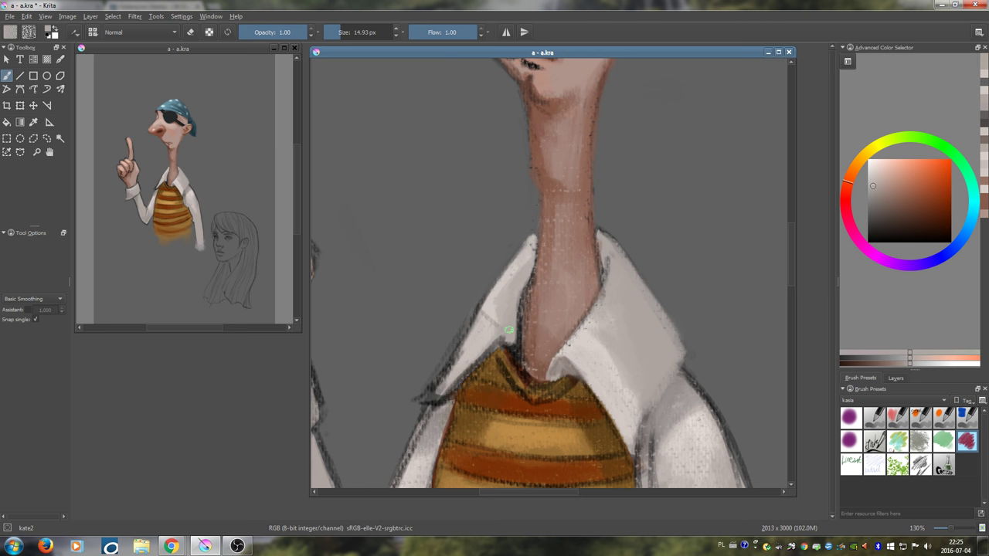
left_click(492, 322, "ctrl")
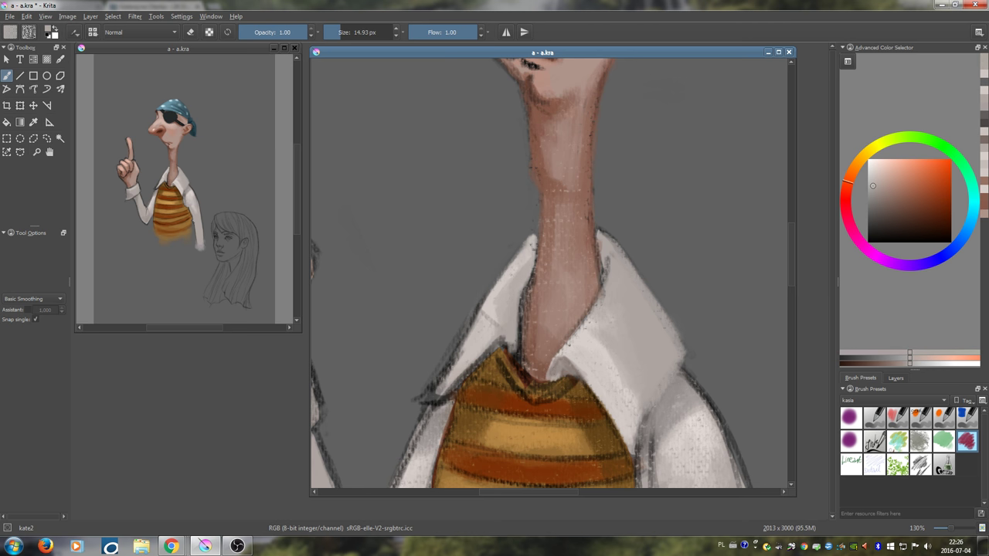
left_click(657, 417, "ctrl")
mouse_move(511, 345)
left_mouse_down()
mouse_move(516, 298)
mouse_move(515, 350)
left_mouse_up()
- Paint over the dark neck outline beside the far collar flap with sampled skin tones at 15.63 px
left_click(530, 328, "ctrl")
mouse_move(525, 298)
left_mouse_down()
mouse_move(522, 337)
mouse_move(534, 275)
mouse_move(548, 322)
mouse_move(531, 341)
mouse_move(545, 308)
mouse_move(532, 351)
left_mouse_up()
left_click(532, 300, "ctrl")
left_click(548, 321, "ctrl")
left_click_drag(544, 308, 544, 294)
left_click(525, 271, "ctrl")
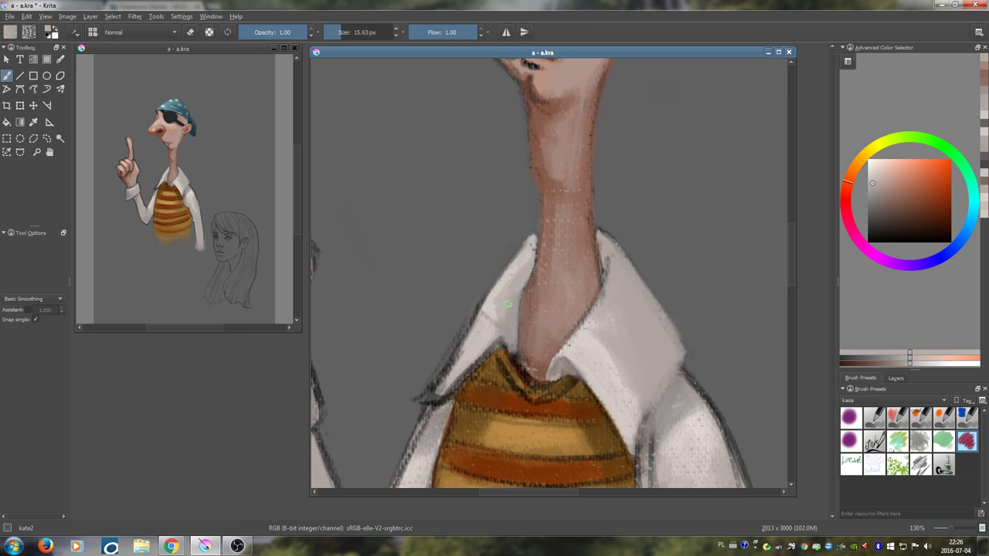
- Cover the striped shirt's neckline sketch with sampled rust brown and darken the neck base with brownish skin tone at 15.63 px
mouse_move(515, 352)
left_mouse_down()
mouse_move(534, 275)
mouse_move(555, 316)
left_mouse_up()
left_click(548, 298, "ctrl")
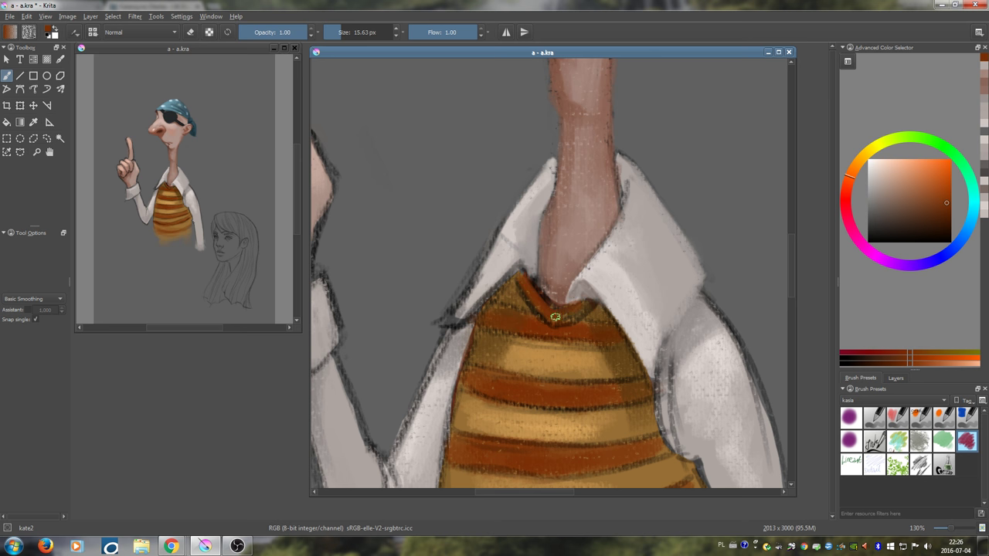
left_click(568, 314, "ctrl")
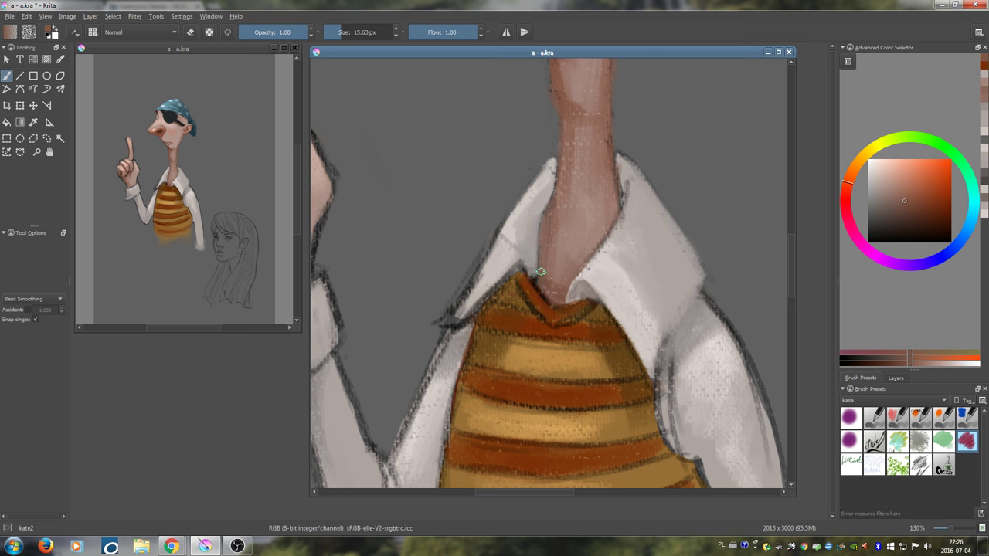
left_click_drag(541, 271, 556, 298)
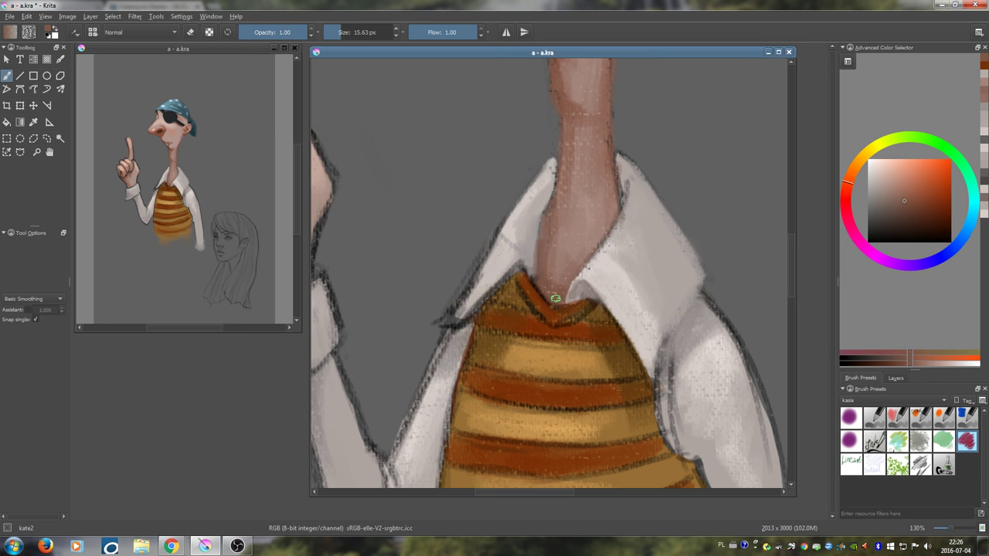
- Refine the far collar flap's inner edge with light grey at 10.65 px and its top tip with sampled tones at 6.81 px
left_click(530, 246, "ctrl")
key("bracketleft")
left_click_drag(533, 259, 532, 269)
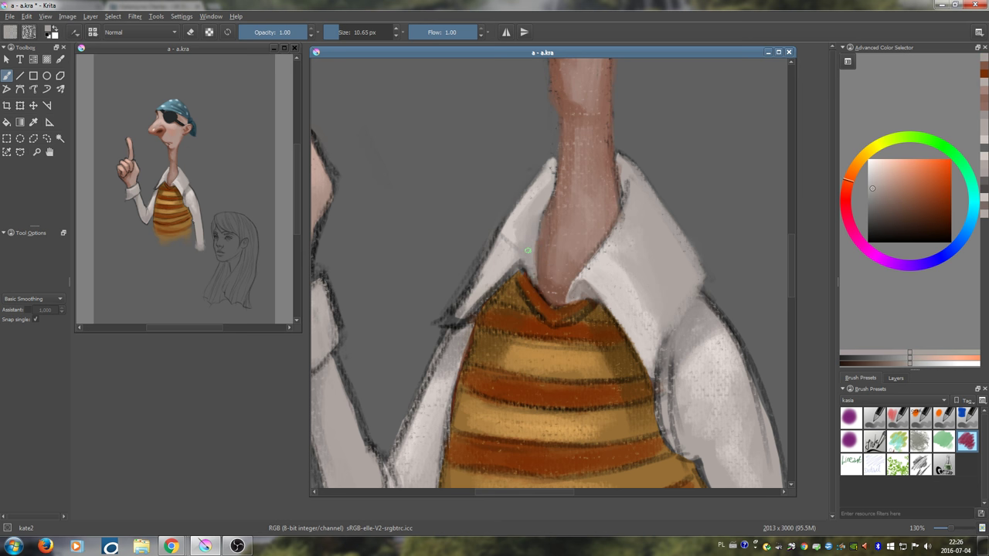
left_click(549, 160, "ctrl")
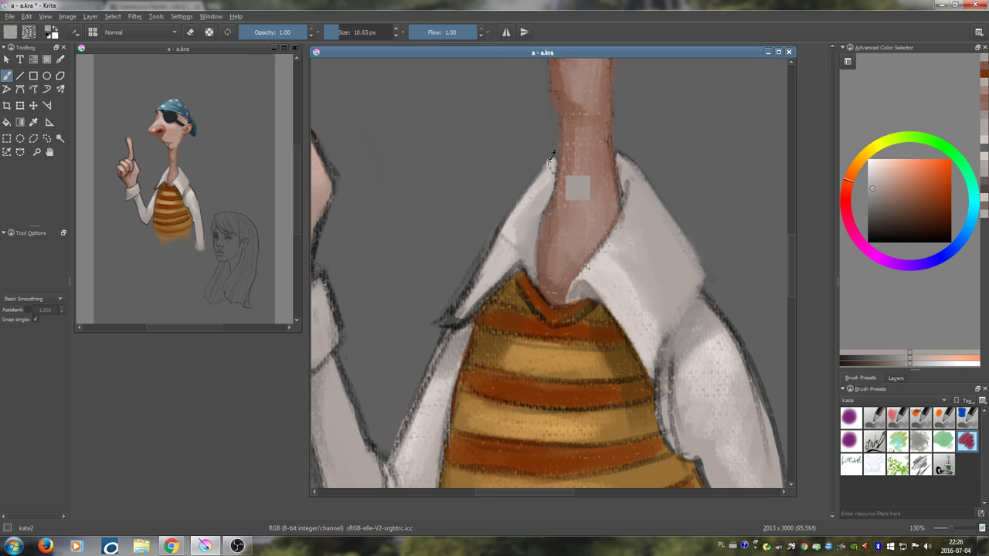
key("bracketleft")
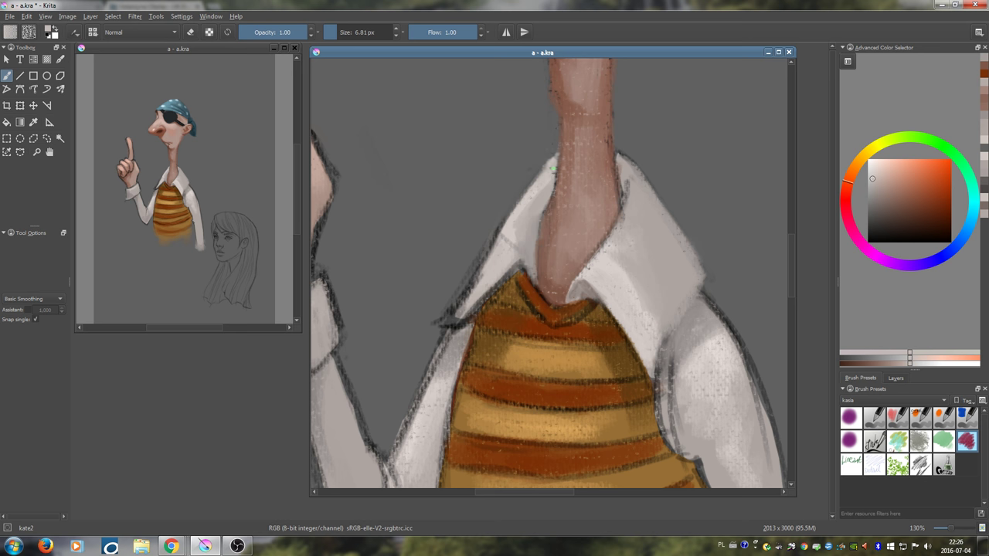
left_click(545, 158, "ctrl")
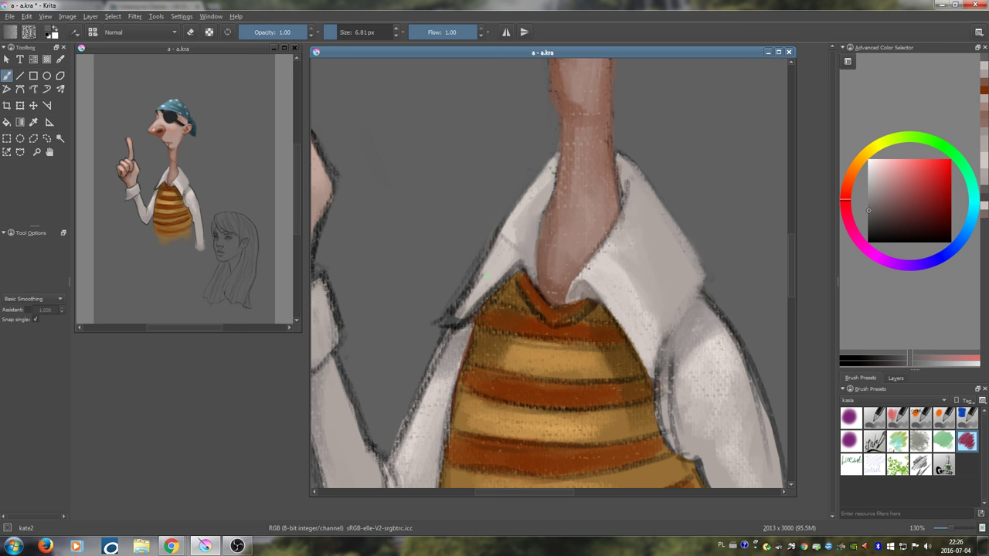
- Draw a dark grey-brown fold shadow along the far collar flap at 6.81 px
left_click(530, 248, "ctrl")
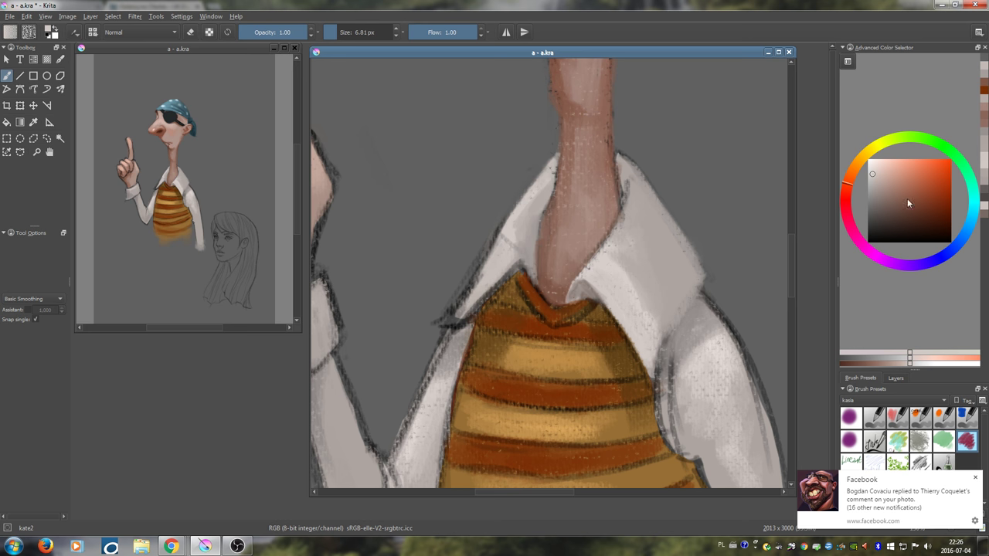
left_click(877, 213)
mouse_move(524, 265)
left_mouse_down()
mouse_move(514, 247)
mouse_move(478, 288)
left_mouse_up()
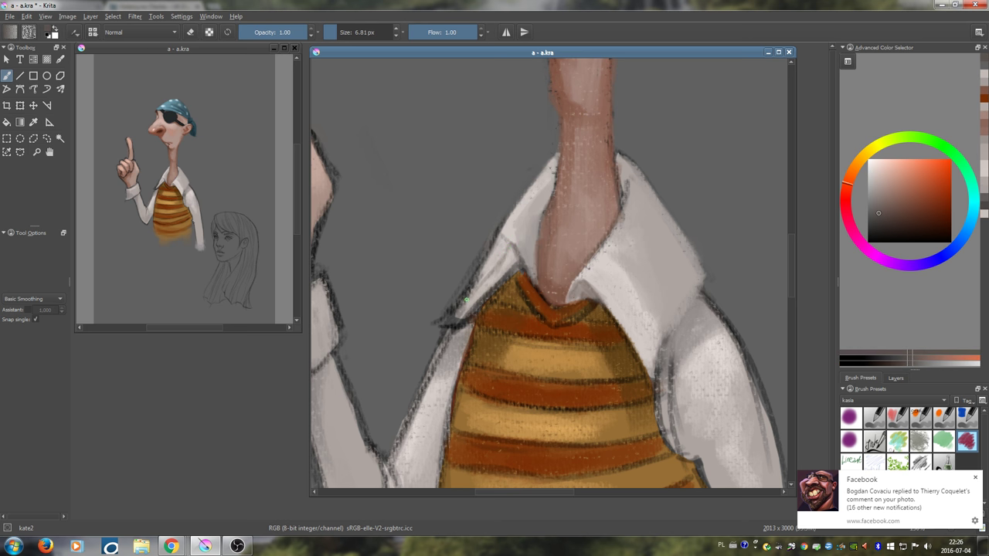
left_click_drag(509, 248, 463, 305)
- Cover the far collar flap's outer outline with background grey at 16.05 px and its lower edge with sampled sleeve grey
left_click(486, 236, "ctrl")
left_click_drag(494, 231, 505, 231)
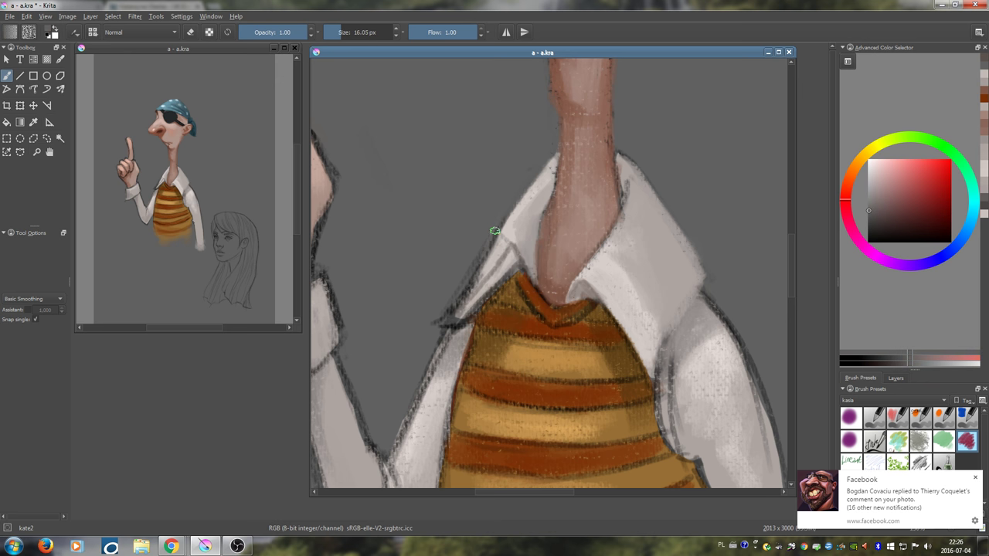
left_click(457, 342, "ctrl")
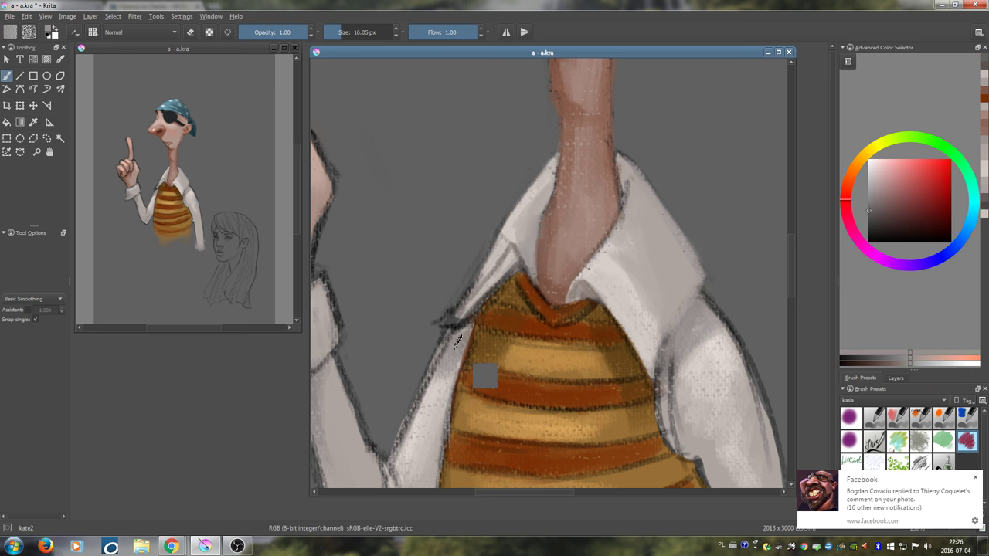
mouse_move(454, 338)
left_mouse_down()
mouse_move(474, 297)
mouse_move(462, 342)
mouse_move(480, 295)
mouse_move(507, 269)
mouse_move(530, 296)
left_mouse_up()
- Repaint the striped shirt's neckline band in sampled dark brown and its upper edges in golden brown at 16.05 px
left_click(501, 298, "ctrl")
left_click(521, 288, "ctrl")
mouse_move(512, 263)
left_mouse_down()
mouse_move(538, 303)
mouse_move(573, 309)
mouse_move(567, 315)
mouse_move(584, 298)
left_mouse_up()
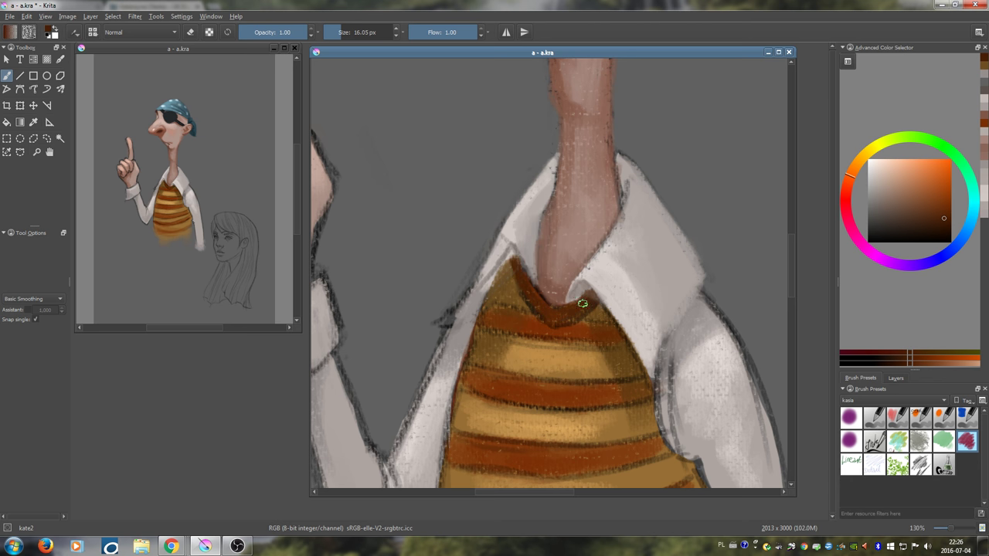
mouse_move(523, 280)
left_mouse_down()
mouse_move(534, 309)
mouse_move(561, 321)
mouse_move(538, 320)
mouse_move(552, 316)
mouse_move(523, 287)
left_mouse_up()
left_click(543, 321, "ctrl")
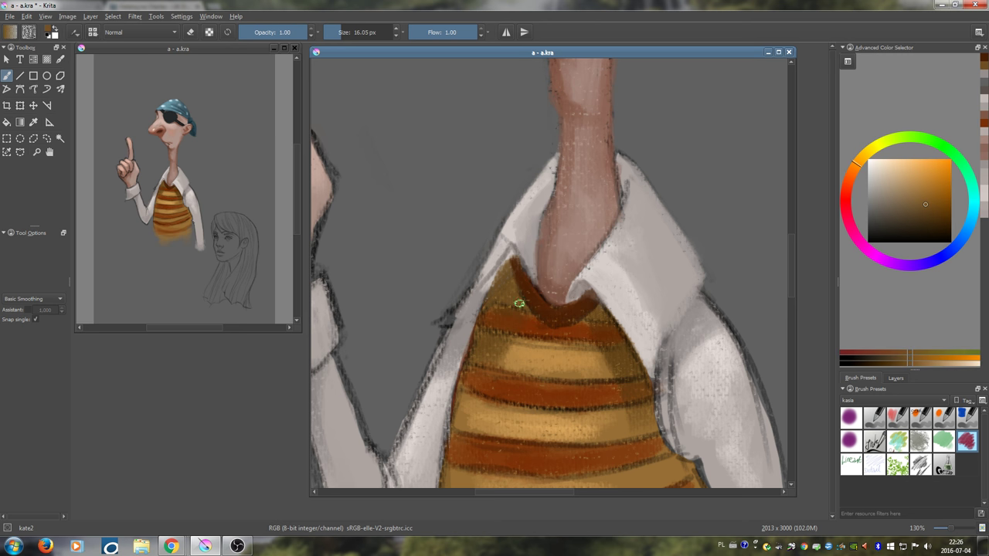
left_click_drag(596, 312, 603, 317)
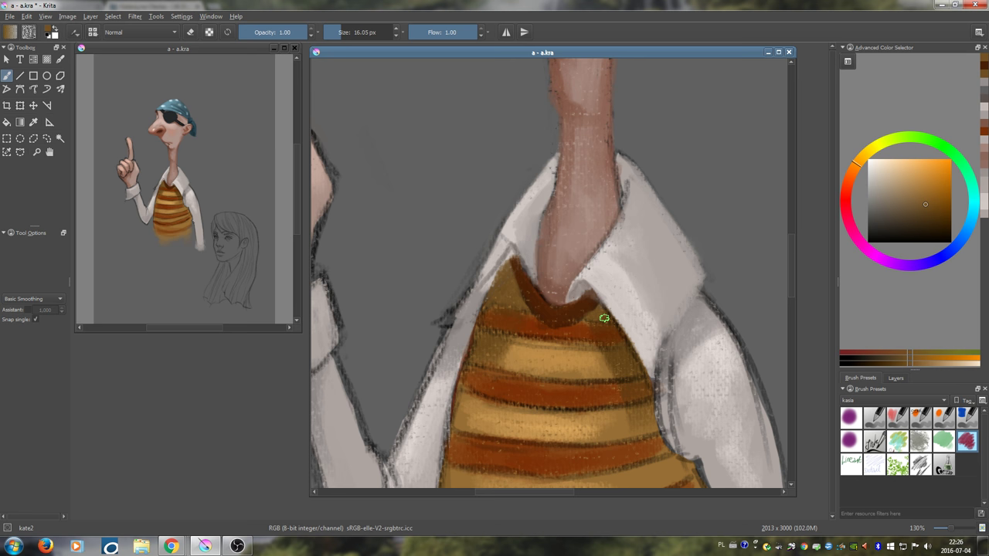
mouse_move(526, 314)
left_mouse_down()
mouse_move(554, 274)
mouse_move(580, 299)
left_mouse_up()
- Blend the outlines of the shirt's uppermost rust stripe below the neckline with sampled browns at 16.05 px
left_click(530, 290, "ctrl")
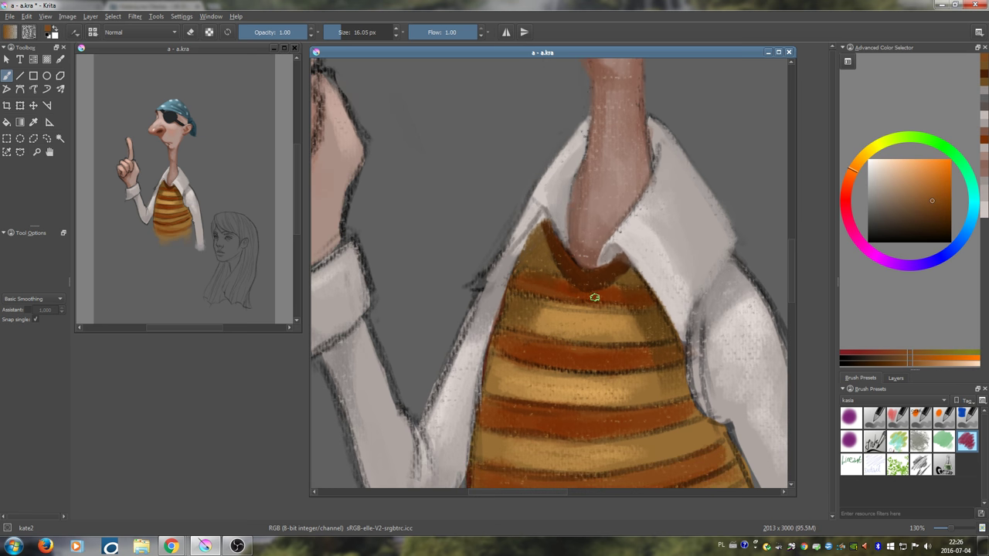
left_click(593, 293, "ctrl")
left_click(581, 290, "ctrl")
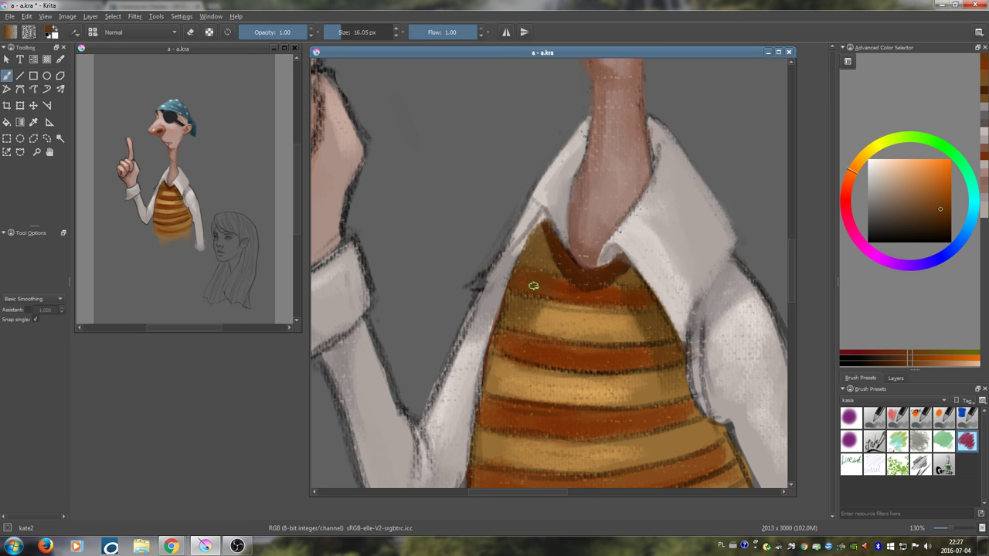
left_click(640, 293, "ctrl")
mouse_move(543, 310)
left_mouse_down()
mouse_move(563, 272)
mouse_move(570, 289)
left_mouse_up()
- Paint over the sketch lines around the shirt's upper golden stripe with sampled golden and rust tones at 28.96 px
left_click(574, 275, "ctrl")
left_click_drag(570, 275, 595, 275)
left_click_drag(570, 272, 631, 276)
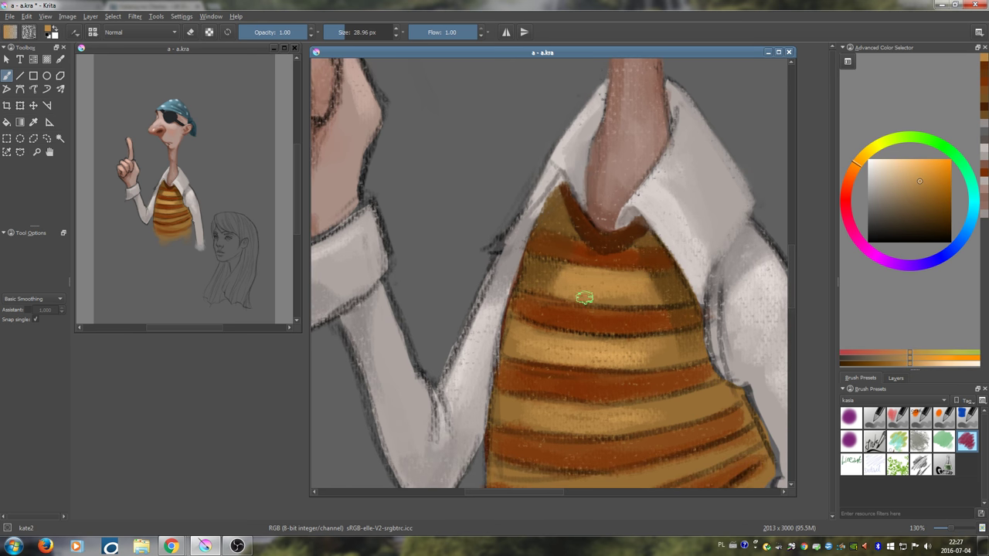
left_click(600, 295, "ctrl")
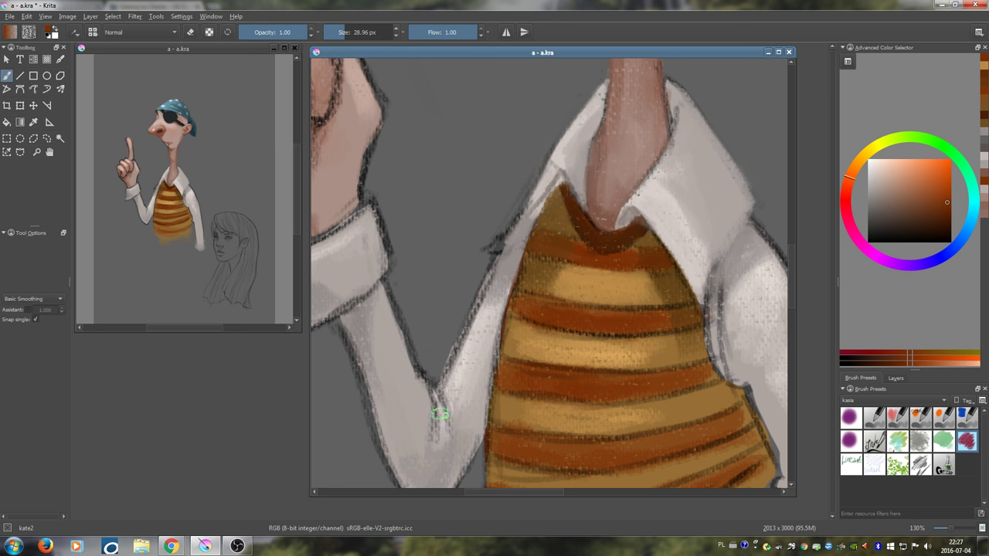
- Replace the near collar flap's inner outline beside the neck with sampled light tones and a dark grey-brown shadow at 11.39 px
left_click_drag(618, 174, 526, 282)
left_click(584, 197, "ctrl")
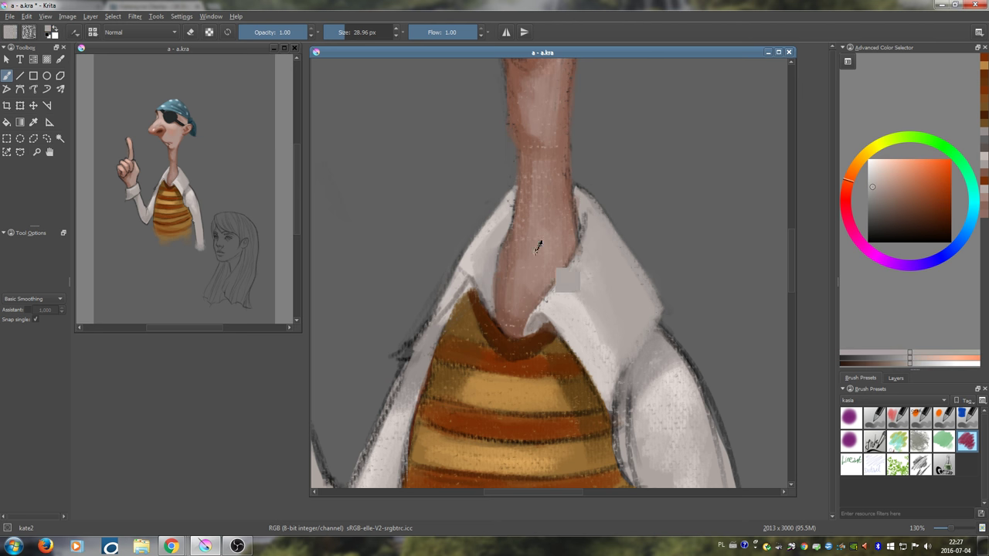
left_click(506, 258, "ctrl")
left_click(592, 213, "ctrl")
left_click_drag(604, 219, 573, 228)
left_click_drag(870, 196, 875, 209)
left_click_drag(580, 228, 577, 243)
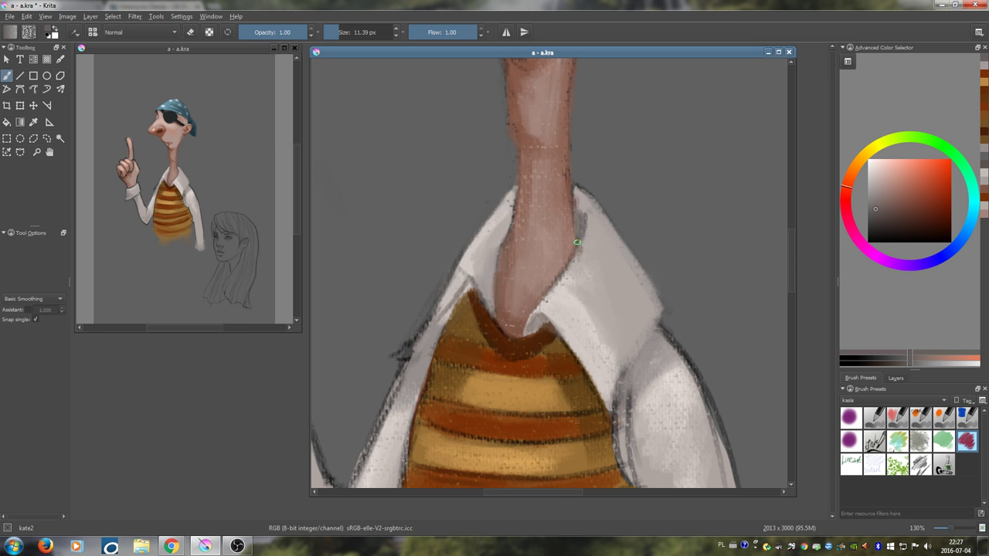
- Paint over the outlines at the far collar flap's lower edge and the shirt's peak with sampled grey and dark brown tones at 10.20 px
left_click_drag(582, 287, 592, 232)
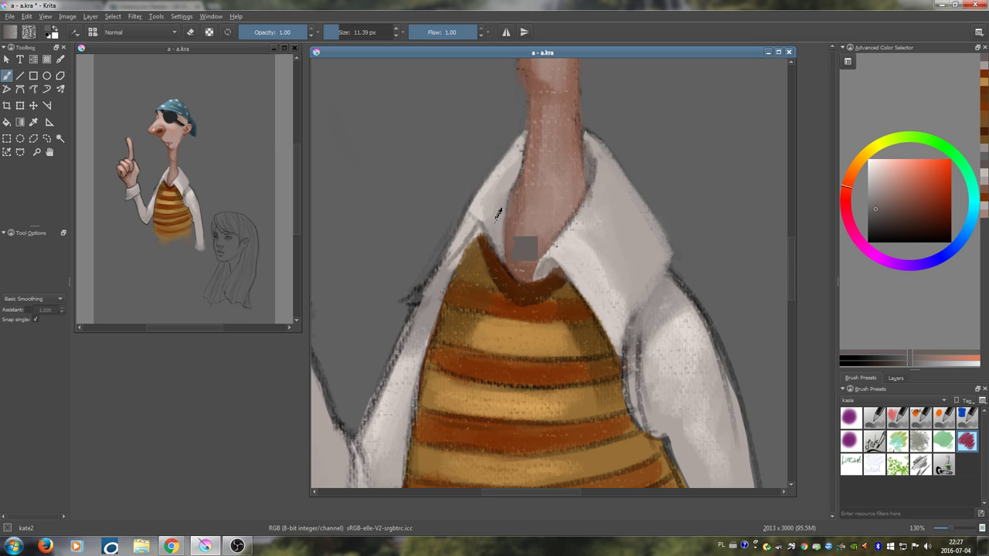
left_click(585, 172, "ctrl")
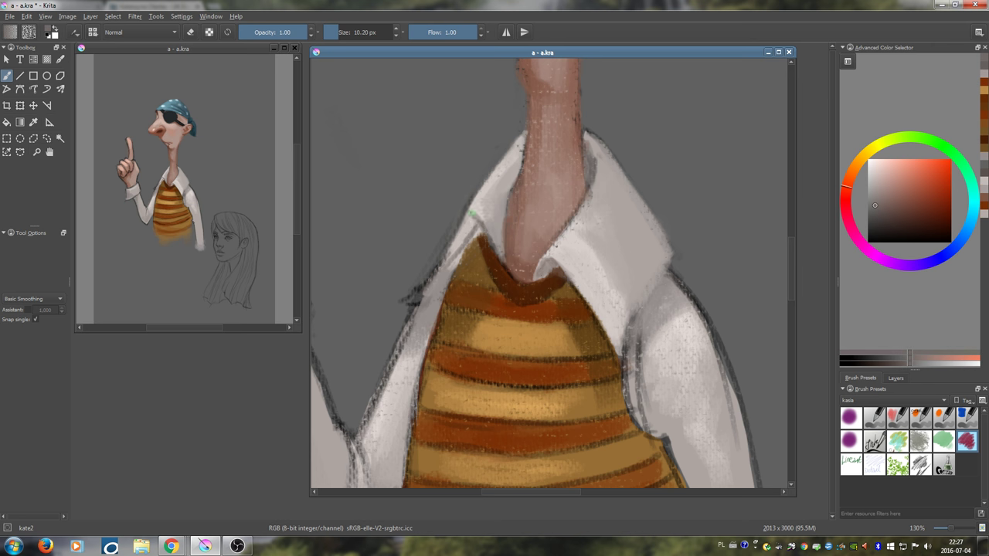
mouse_move(474, 222)
left_mouse_down()
mouse_move(446, 260)
mouse_move(467, 230)
mouse_move(478, 233)
left_mouse_up()
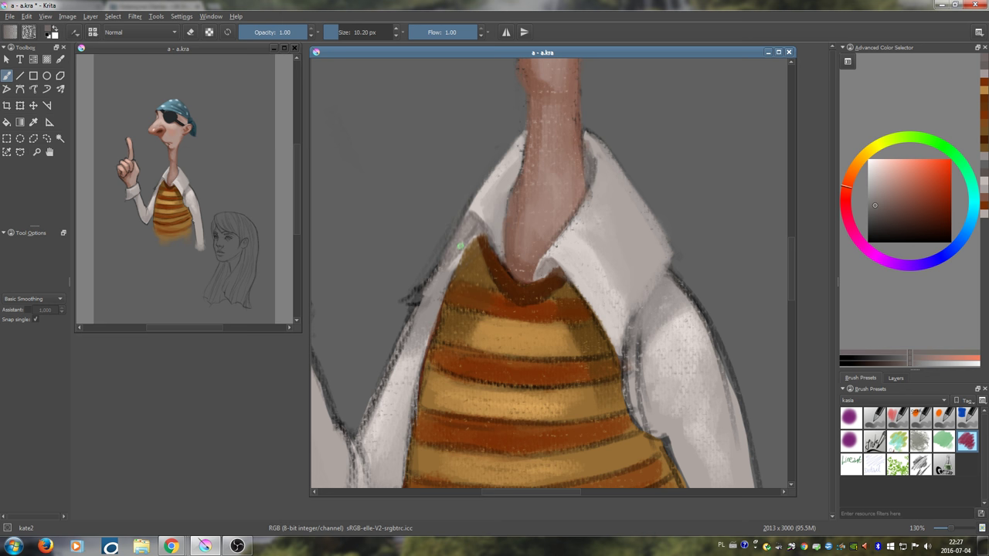
mouse_move(476, 230)
left_mouse_down()
mouse_move(490, 251)
mouse_move(480, 237)
left_mouse_up()
left_click(495, 265, "ctrl")
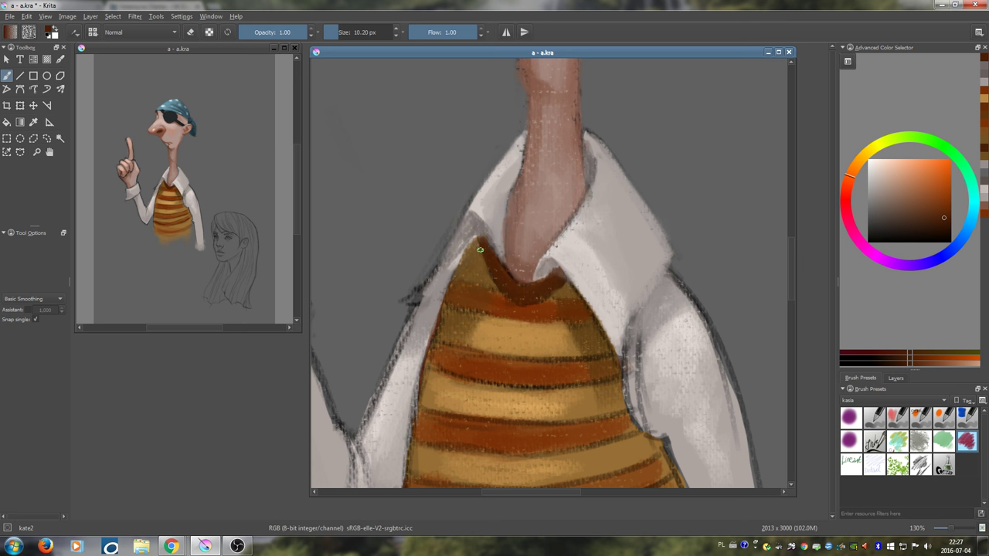
left_click_drag(470, 252, 458, 249)
- Cover the stray sketch lines outside the far shoulder with sampled grey tones at 16.13 px and touch up the shirt's peak in golden brown
left_click(399, 283, "ctrl")
mouse_move(394, 296)
left_mouse_down()
mouse_move(419, 280)
mouse_move(419, 304)
left_mouse_up()
left_click(429, 298, "ctrl")
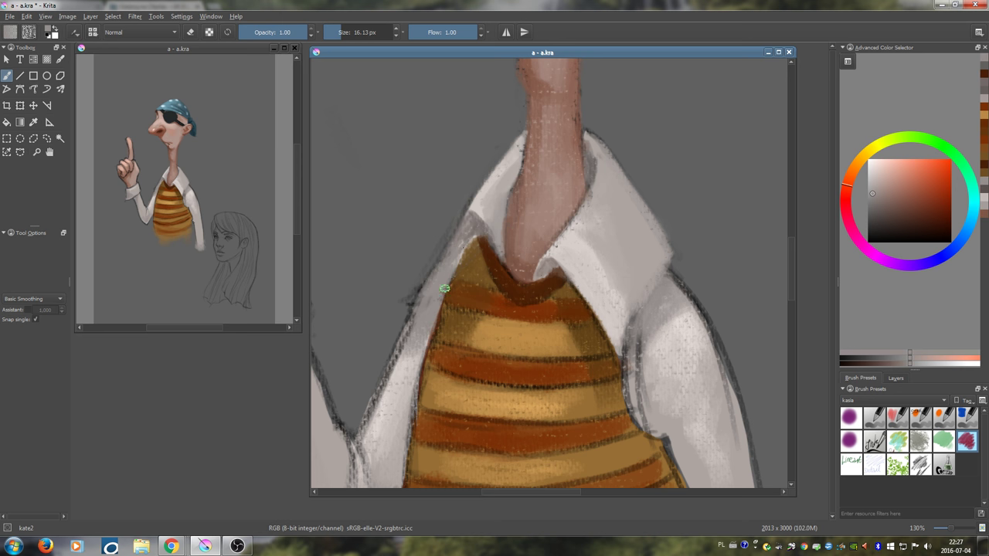
left_click(471, 253, "ctrl")
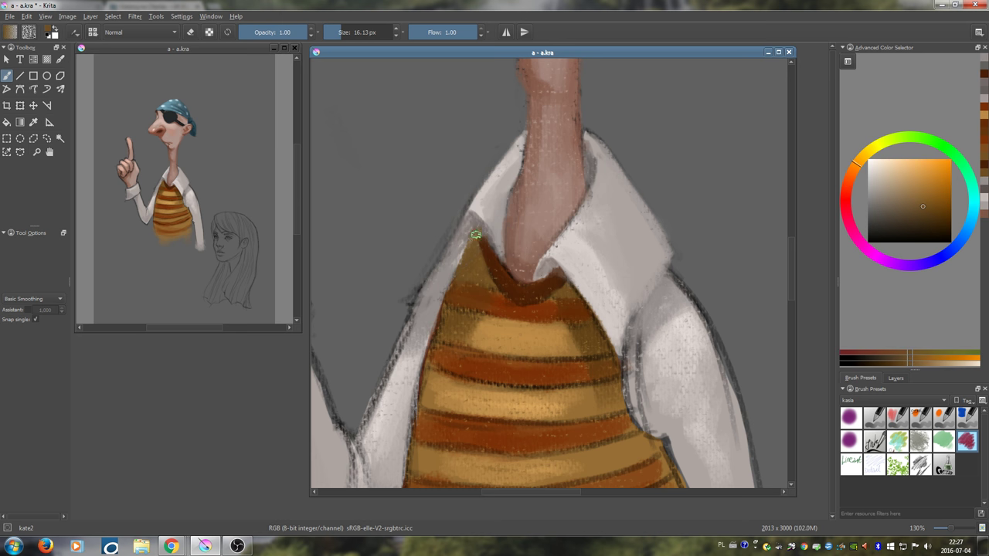
left_click(481, 233, "ctrl")
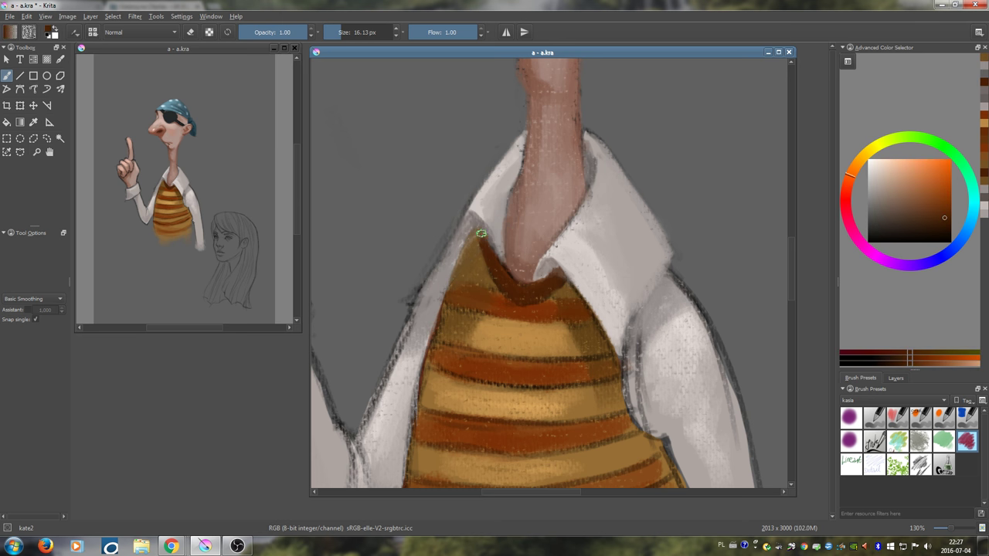
- Paint over the outer outline of the raised arm's upper sleeve with the sampled background grey at 15.06 px
scroll(510, 288, "down", 2)
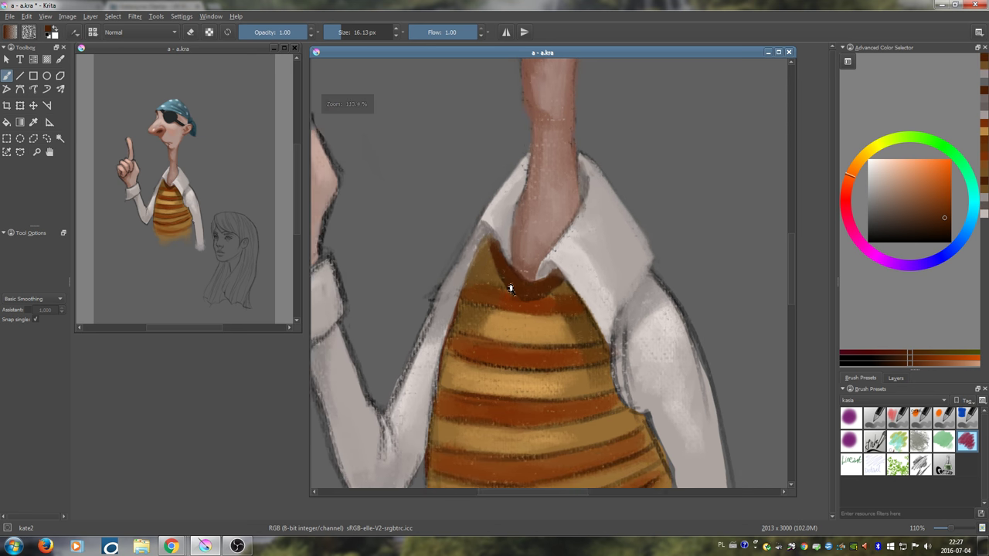
scroll(509, 288, "down", 3)
left_click(562, 249, "ctrl")
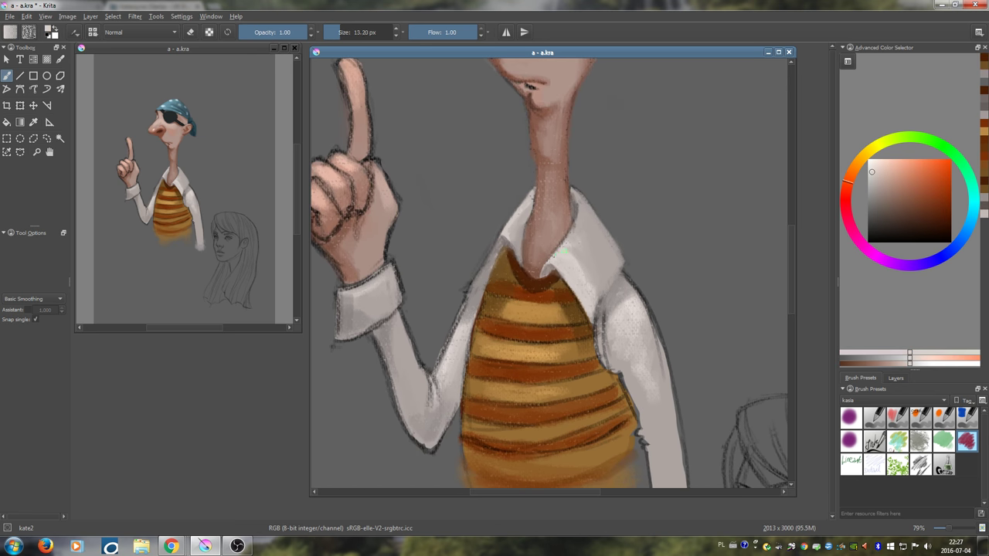
mouse_move(562, 250)
left_mouse_down("shift")
mouse_move(545, 278)
mouse_move(581, 257)
mouse_move(534, 247)
left_mouse_up("shift")
left_click(536, 259, "ctrl")
left_click(539, 242, "ctrl")
left_click(507, 277, "ctrl")
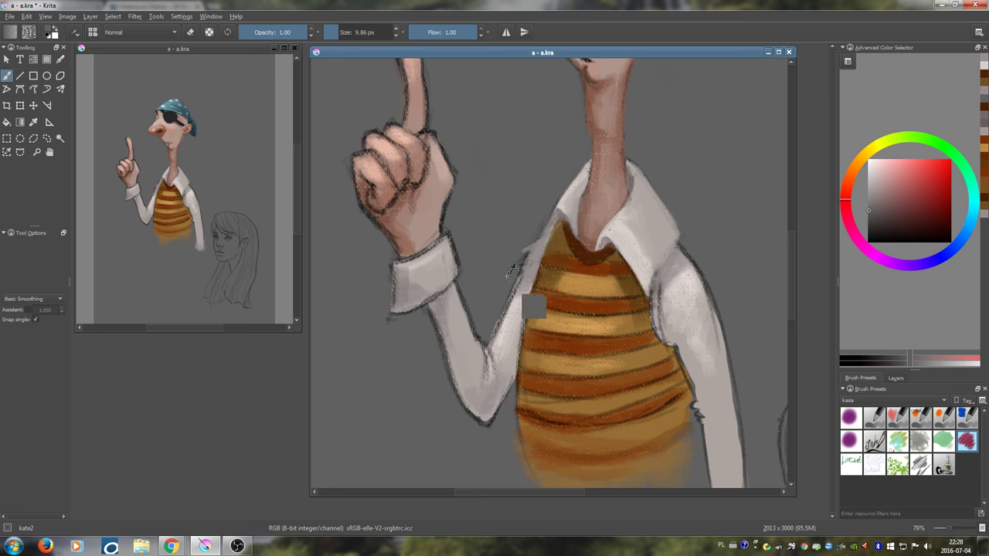
left_click_drag(507, 277, 513, 277, "shift")
mouse_move(522, 258)
left_mouse_down()
mouse_move(502, 282)
mouse_move(520, 264)
left_mouse_up()
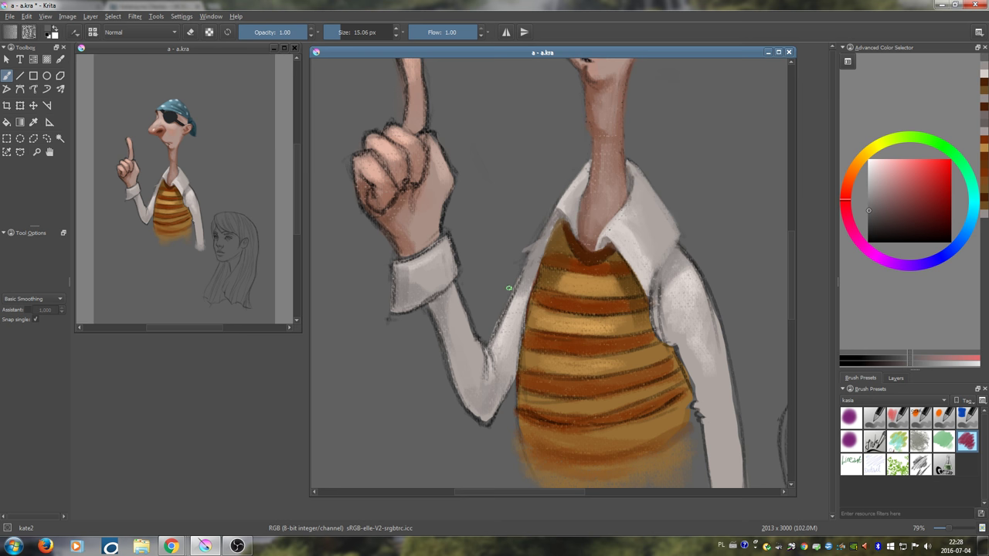
- Repaint the raised arm's upper sleeve along the striped shirt with sampled light and mid grey tones at 17.09 px
left_click(492, 336, "ctrl")
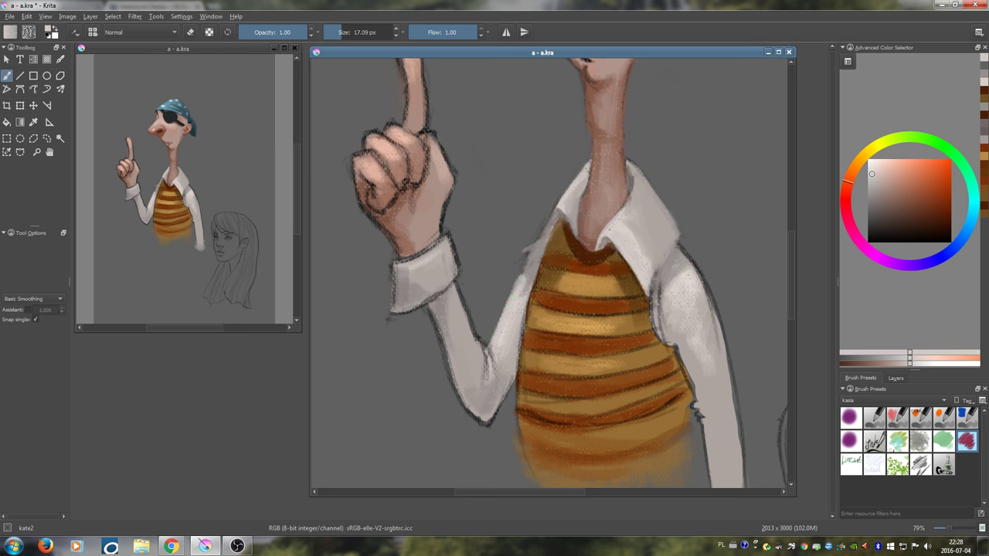
left_click(529, 289, "ctrl")
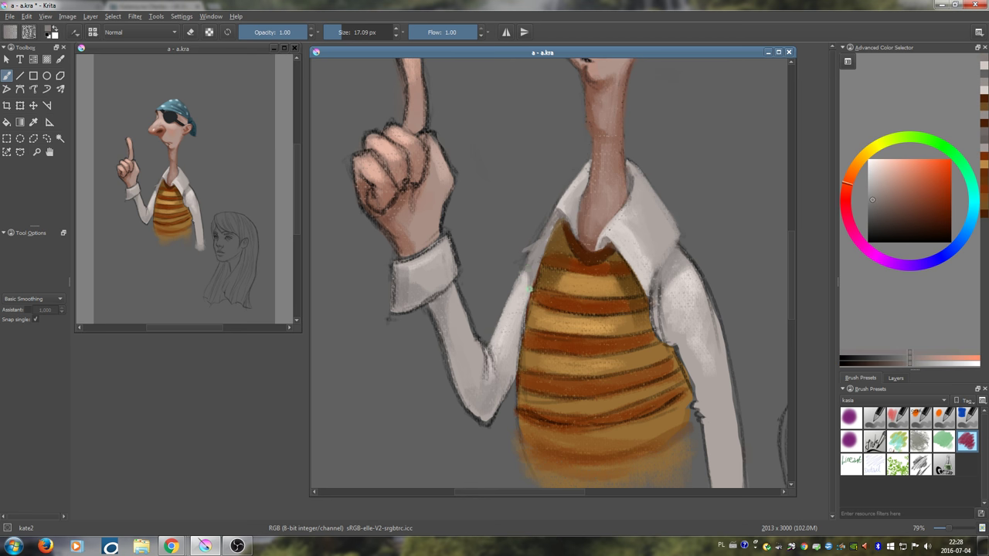
left_click_drag(530, 298, 525, 340)
left_click_drag(497, 327, 499, 307)
- Shade the far shoulder below the collar in grey-brown and repaint the shirt's adjoining edge in sampled golden brown at 9.14 px
left_click_drag(520, 260, 507, 287)
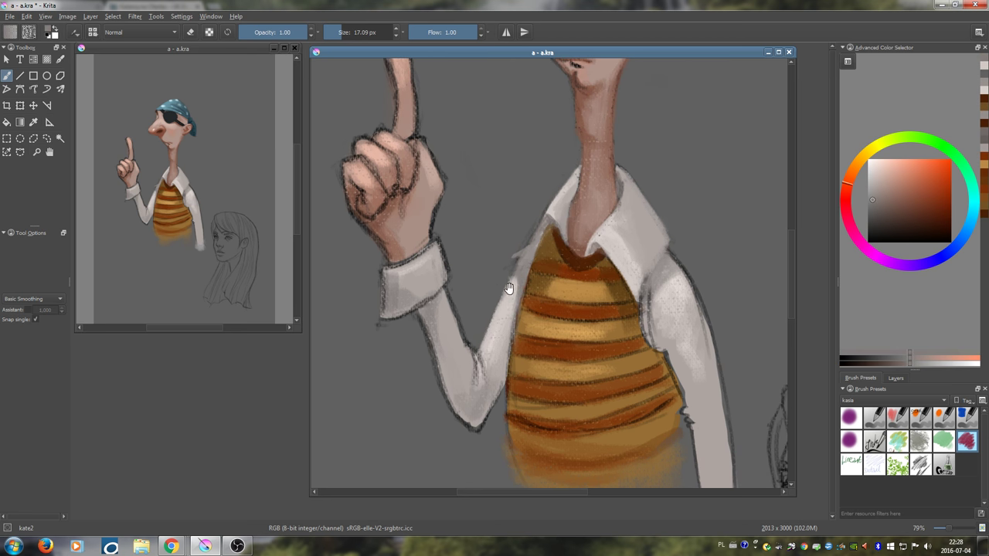
left_click(520, 263, "ctrl")
left_click(875, 204)
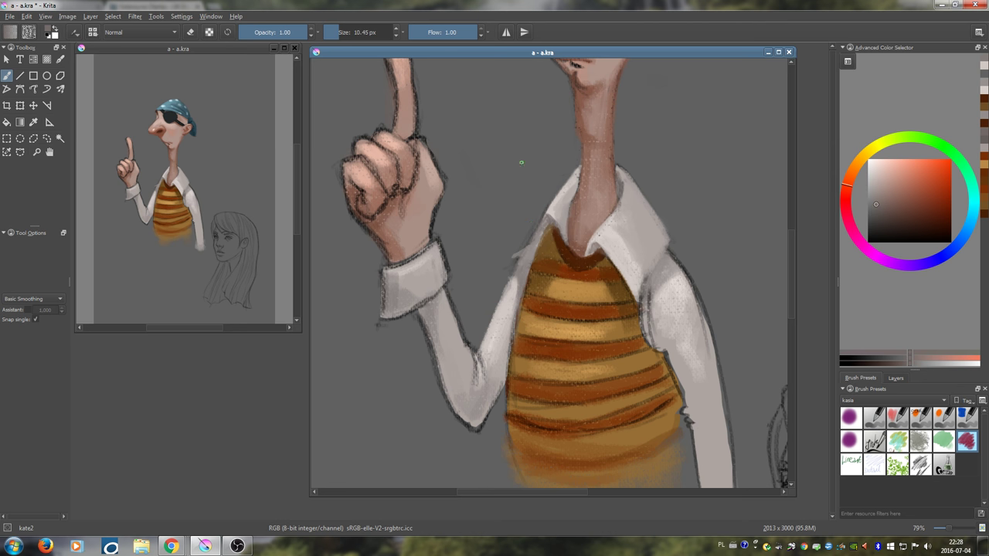
mouse_move(534, 258)
left_mouse_down()
mouse_move(533, 230)
mouse_move(533, 251)
left_mouse_up()
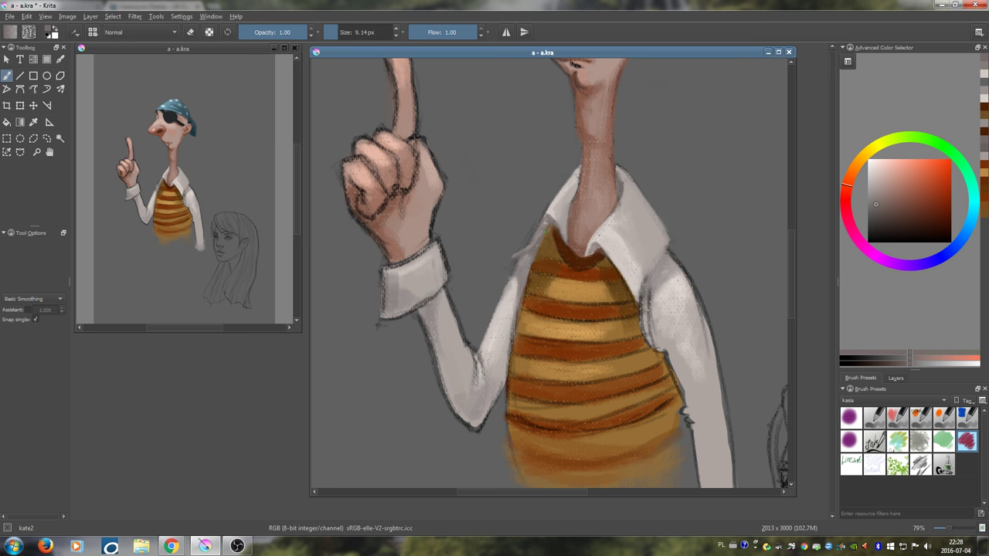
left_click(548, 243, "ctrl")
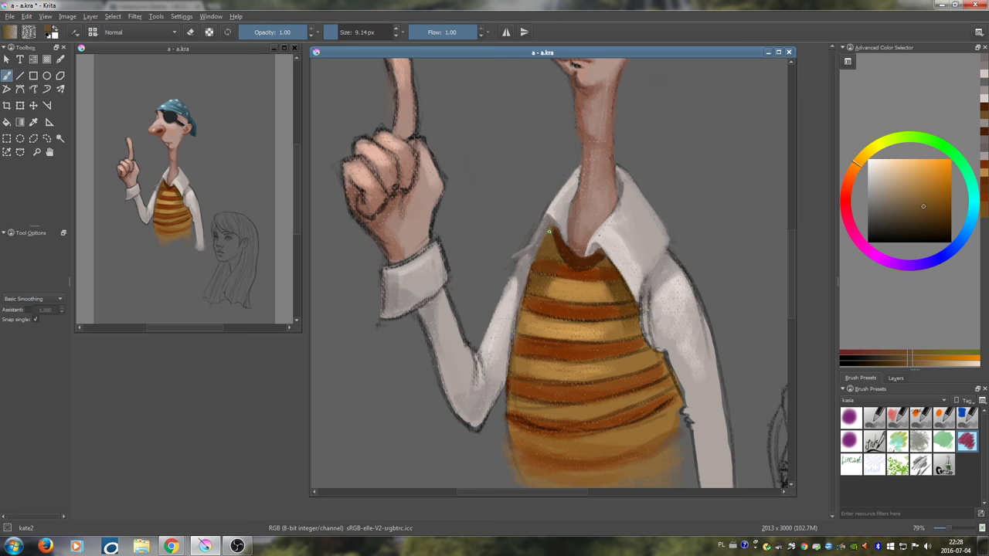
left_click_drag(546, 235, 517, 308)
left_click(544, 234, "ctrl")
- Paint over the lowered arm's inner sleeve outlines from the shoulder to the armpit with sampled light grey tones at 22.44 px
left_click_drag(533, 264, 565, 195)
left_click(553, 206, "ctrl")
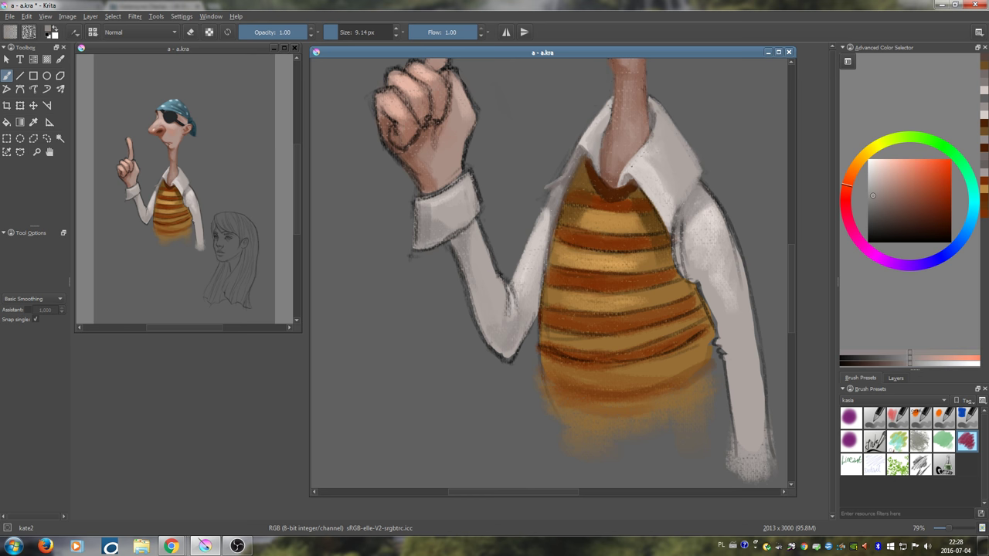
left_click_drag(468, 155, 456, 281)
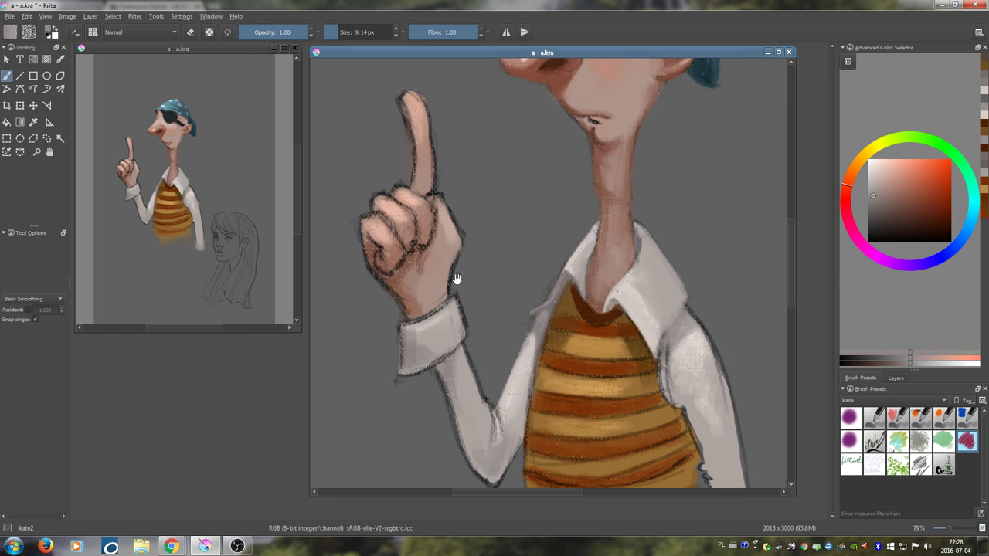
left_click_drag(659, 260, 542, 154)
left_click(558, 246, "ctrl")
left_click_drag(530, 239, 528, 238)
left_click(560, 253, "ctrl")
left_click_drag(528, 220, 534, 276)
mouse_move(533, 216)
left_mouse_down()
mouse_move(539, 272)
mouse_move(537, 262)
mouse_move(561, 292)
left_mouse_up()
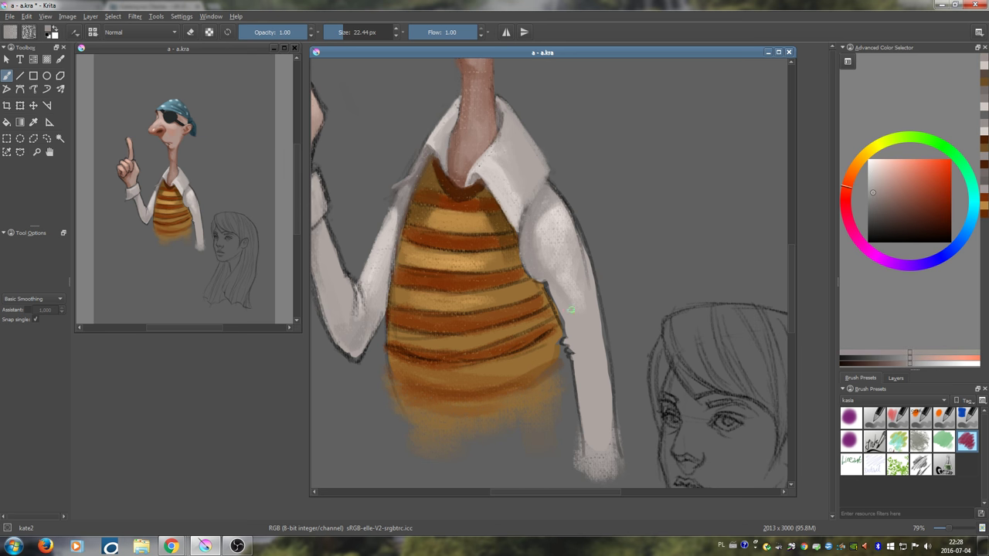
mouse_move(574, 329)
left_mouse_down()
mouse_move(547, 287)
mouse_move(568, 331)
left_mouse_up()
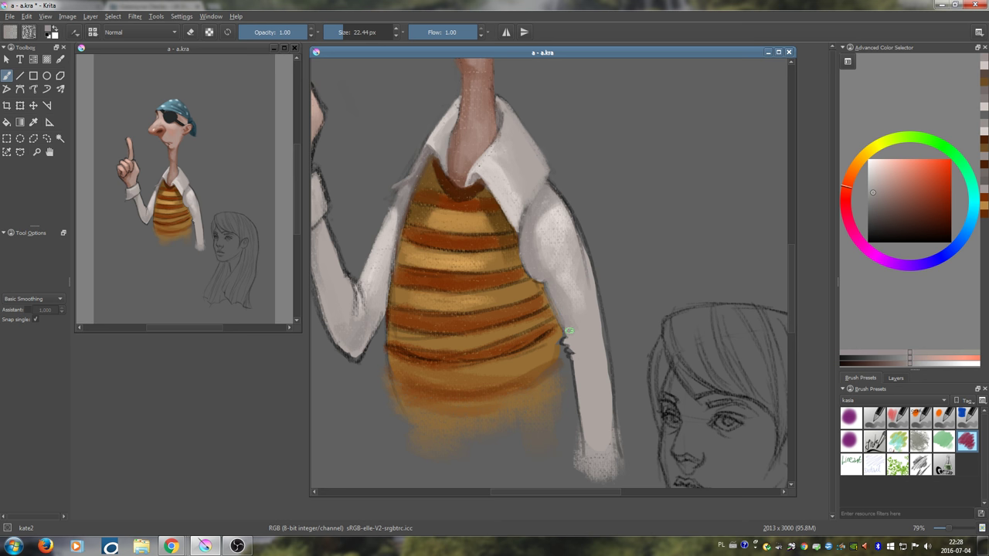
- Replace the shirt's outlines beside both sleeves with sampled brown shading, reducing the brush to 19.66 px after the first stroke
left_click(510, 243, "ctrl")
left_click_drag(520, 248, 539, 288)
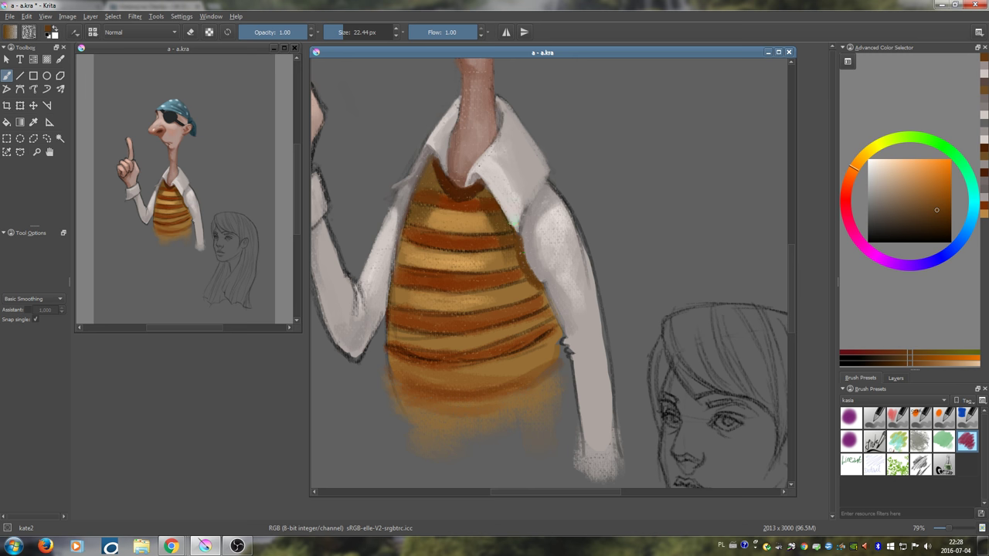
left_click(466, 190, "ctrl")
key("bracketleft")
left_click_drag(521, 238, 522, 251)
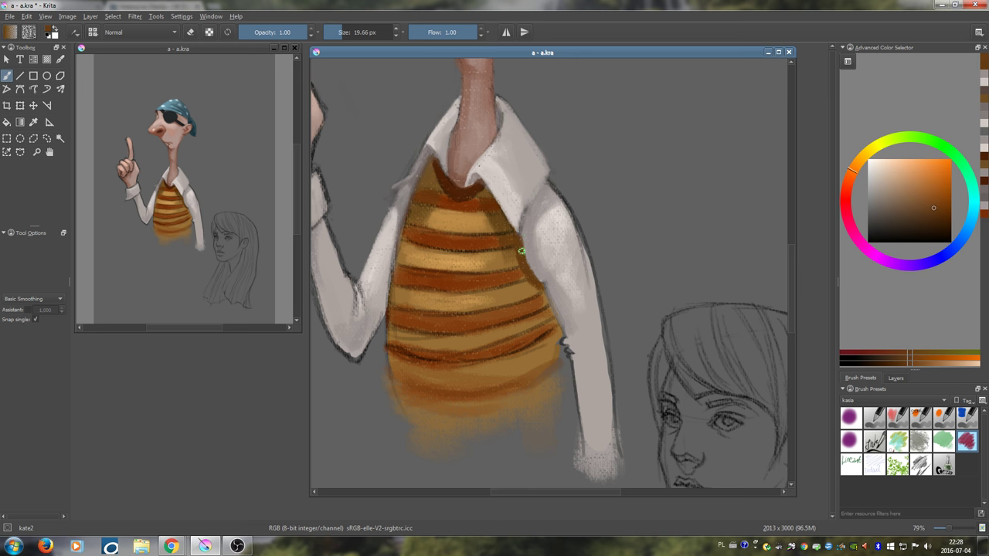
left_click_drag(405, 201, 397, 239)
- Blend the outlines around the shirt's uppermost golden stripe with sampled golden and rust tones at 25.59 px
mouse_move(451, 264)
left_mouse_down()
mouse_move(459, 239)
mouse_move(441, 234)
mouse_move(484, 230)
left_mouse_up()
left_click(445, 230, "ctrl")
left_click(483, 232, "ctrl")
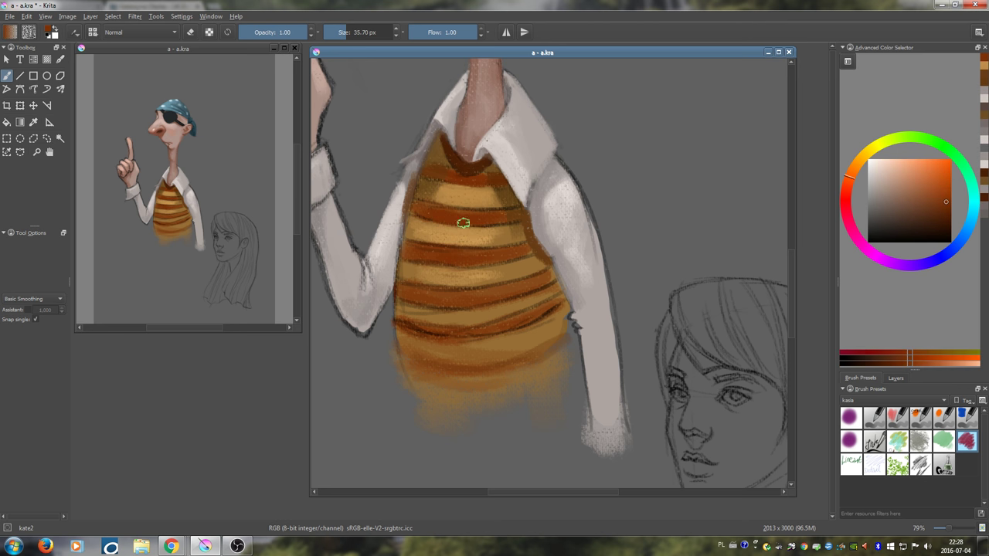
left_click(445, 202, "ctrl")
key("bracketleft")
key("bracketleft")
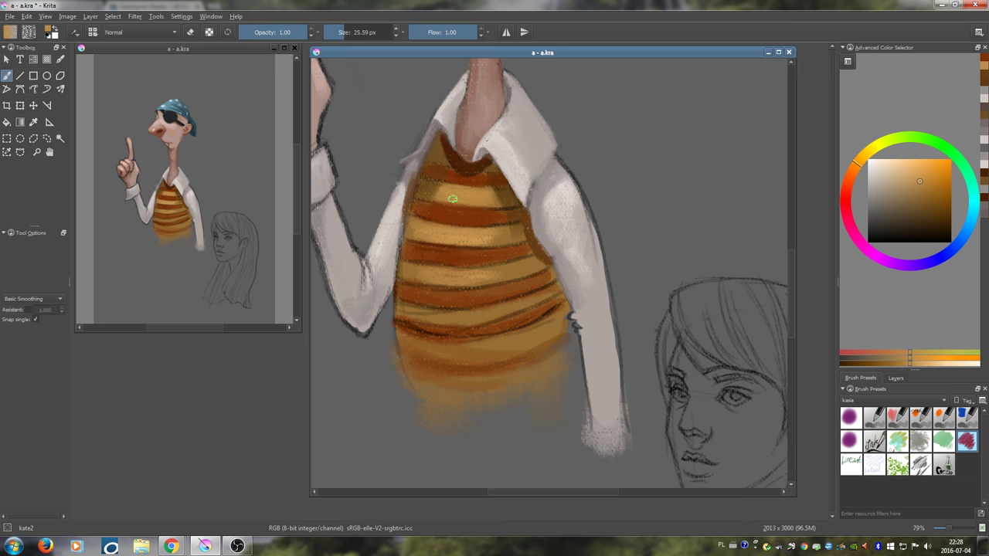
left_click(471, 182, "ctrl")
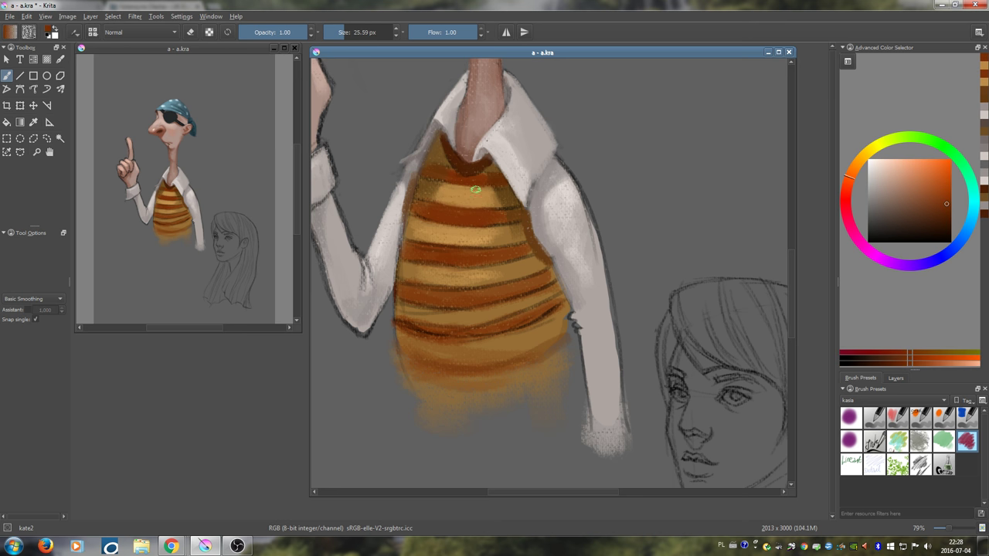
- Paint over the lines between the shirt's second and third rust stripes with sampled rust and golden tones at 25.59 px
left_click(471, 221, "ctrl")
left_click(466, 236, "ctrl")
mouse_move(437, 227)
left_mouse_down()
mouse_move(489, 228)
mouse_move(451, 218)
left_mouse_up()
left_click(457, 214, "ctrl")
left_click(461, 255, "ctrl")
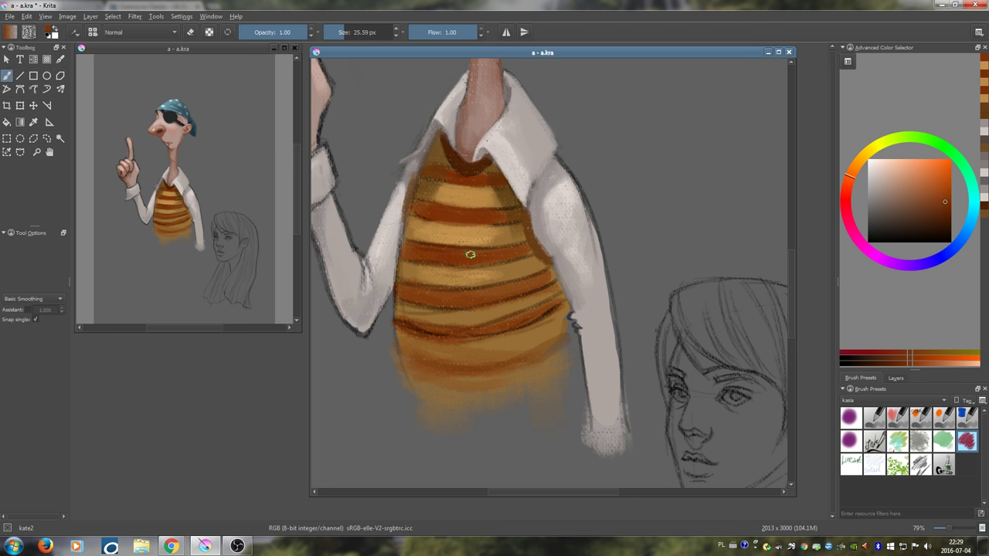
left_click_drag(470, 255, 431, 246)
left_click(448, 244, "ctrl")
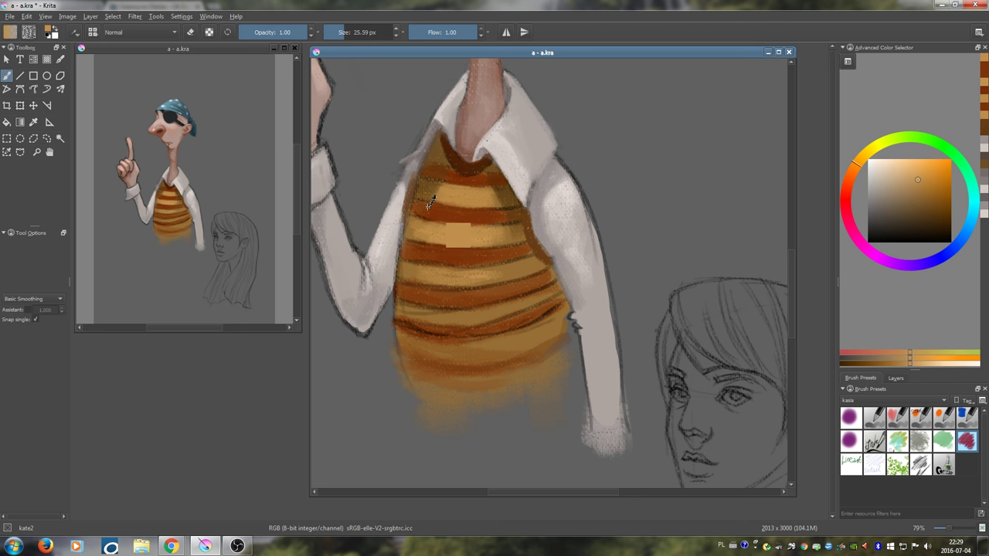
- Refine the ends of the shirt's second rust stripe with sampled golden tones and a darker brown at 18.61 px
left_click(429, 215, "ctrl")
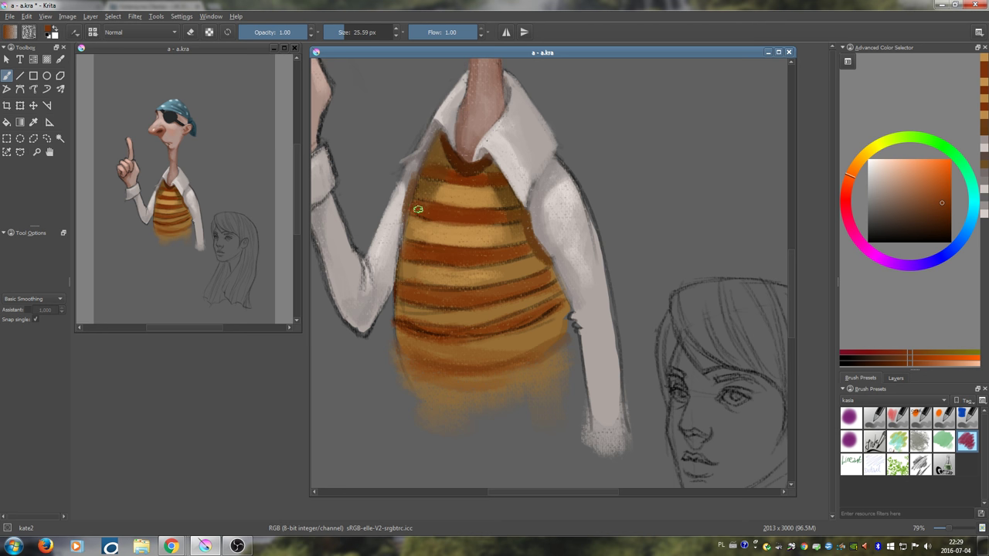
left_click(431, 204, "ctrl")
left_click_drag(419, 200, 424, 202)
left_click(422, 204, "ctrl")
left_click(424, 207, "ctrl")
left_click(950, 210)
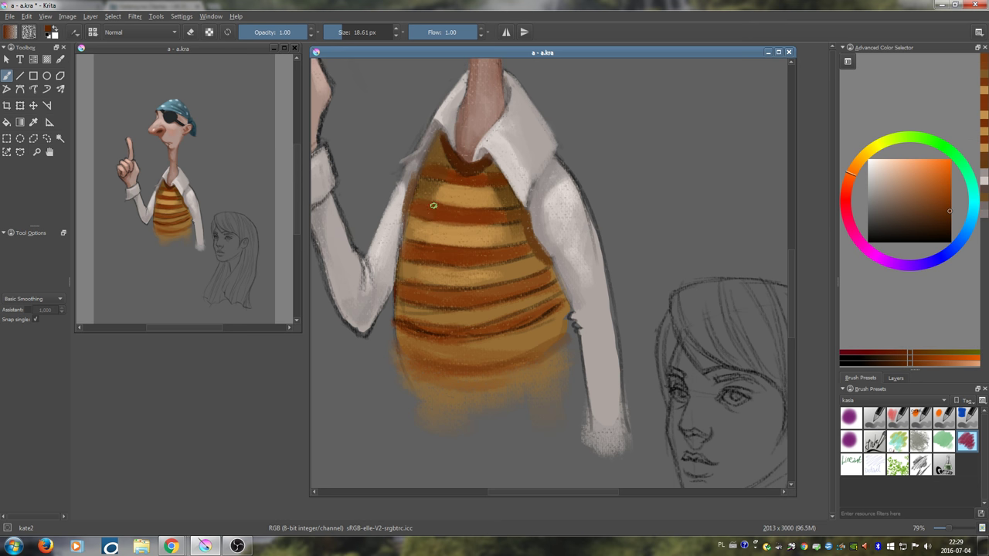
left_click_drag(419, 205, 432, 208)
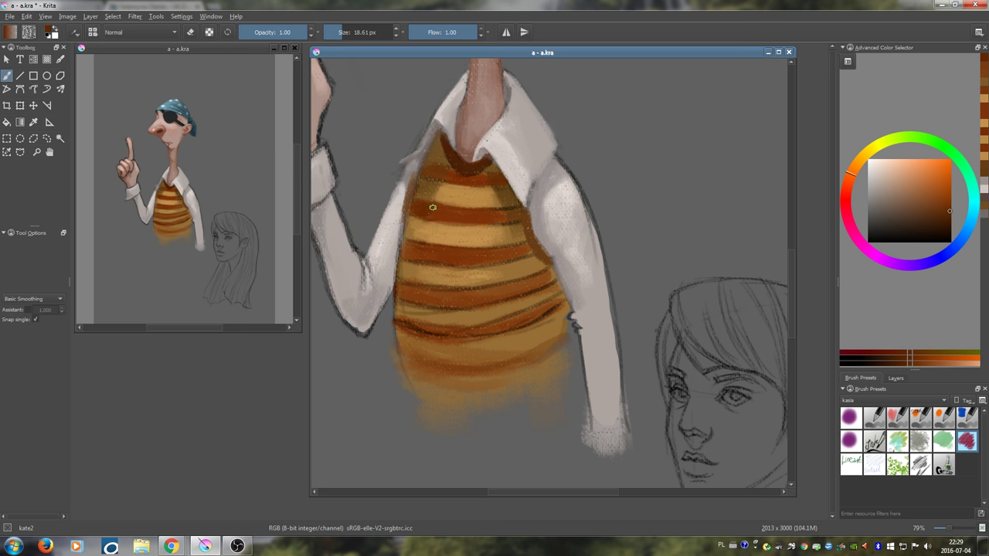
left_click(503, 214, "ctrl")
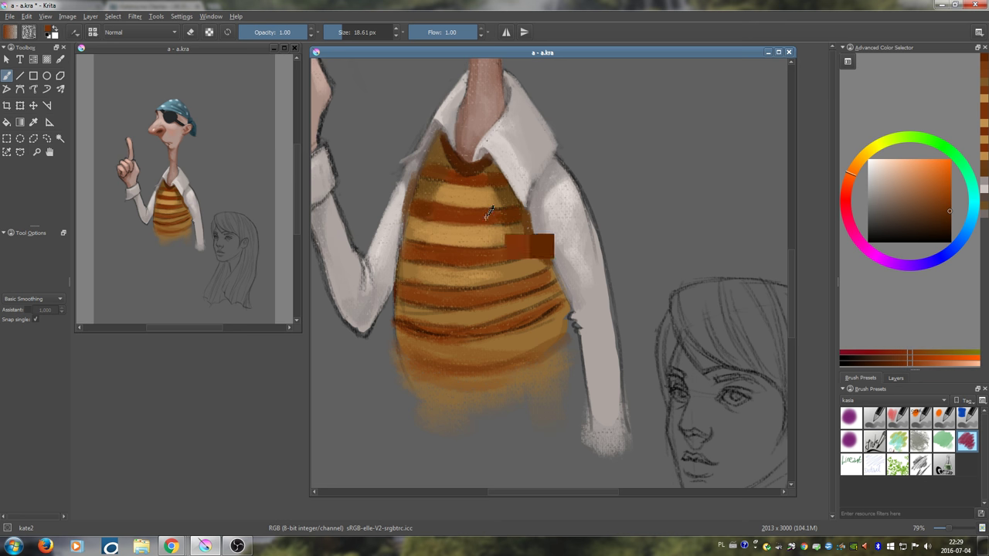
left_click(515, 233, "ctrl")
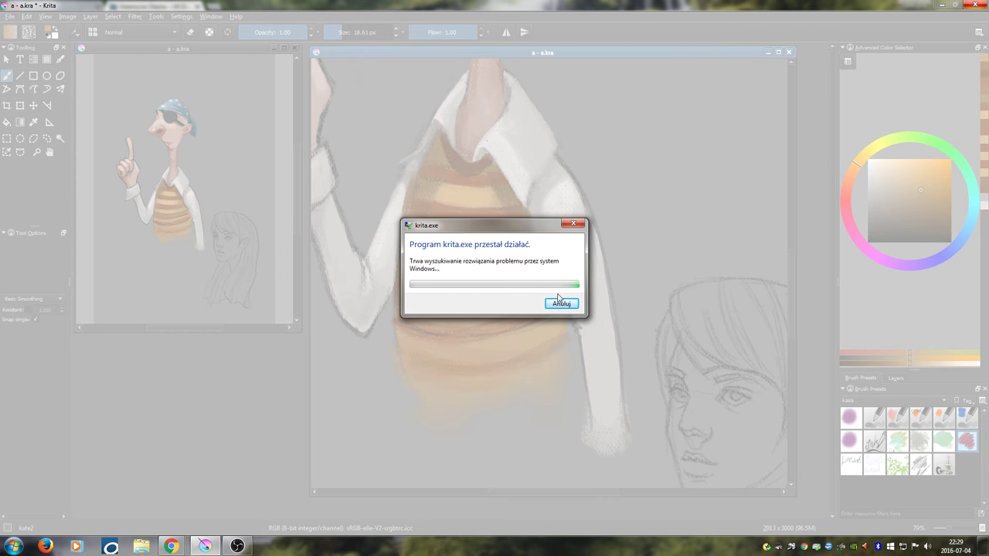
- Cancel the Windows problem search for the crashed krita.exe and minimise the web browser to reach the desktop
left_click(567, 311)
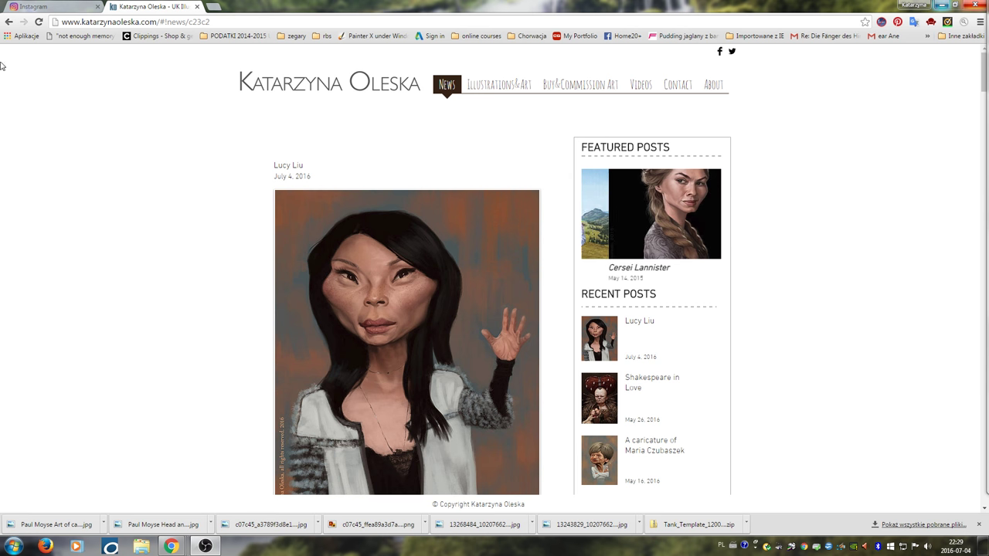
left_click(942, 6)
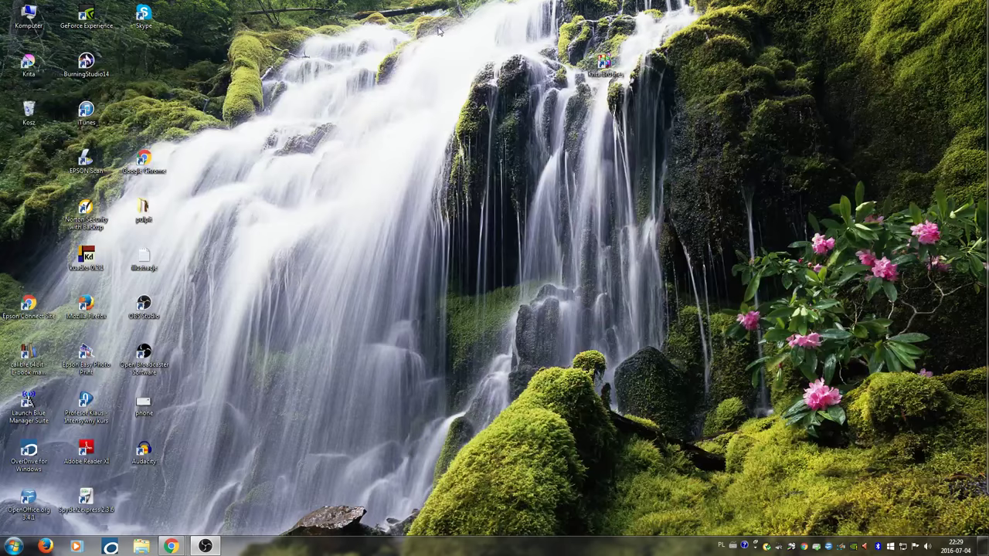
- Relaunch Krita and narrow the docker column that holds the Toolbox and Tool Options
left_click(7, 549)
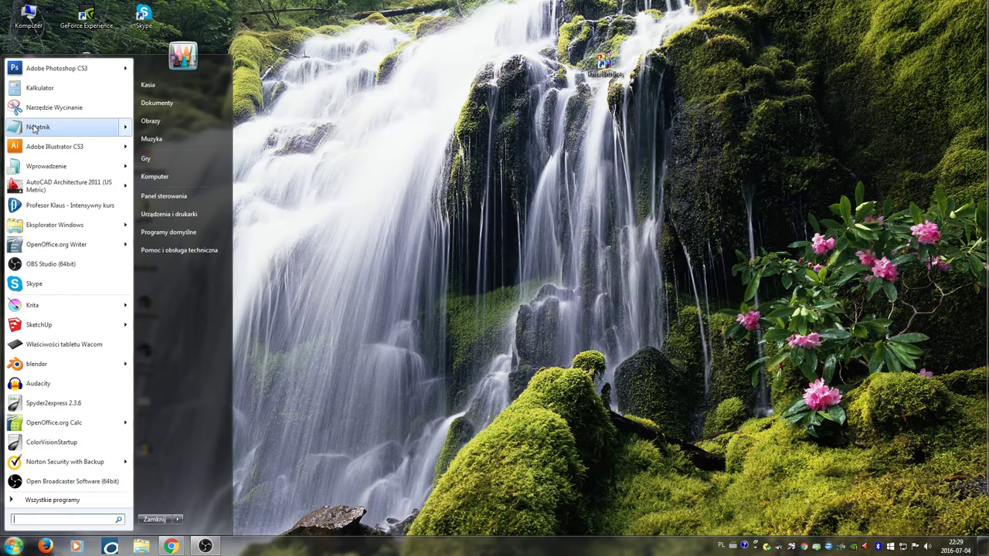
left_click(34, 310)
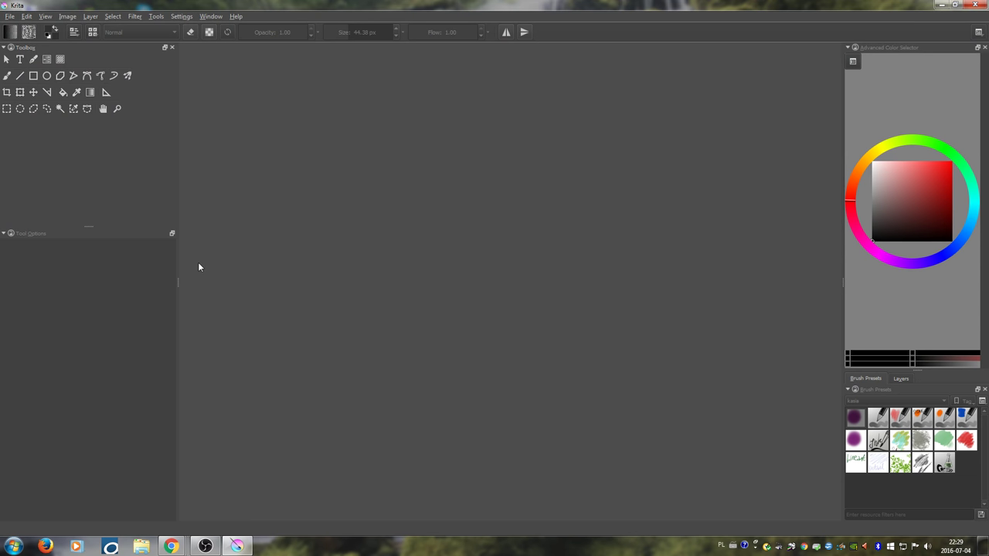
left_click_drag(177, 282, 111, 282)
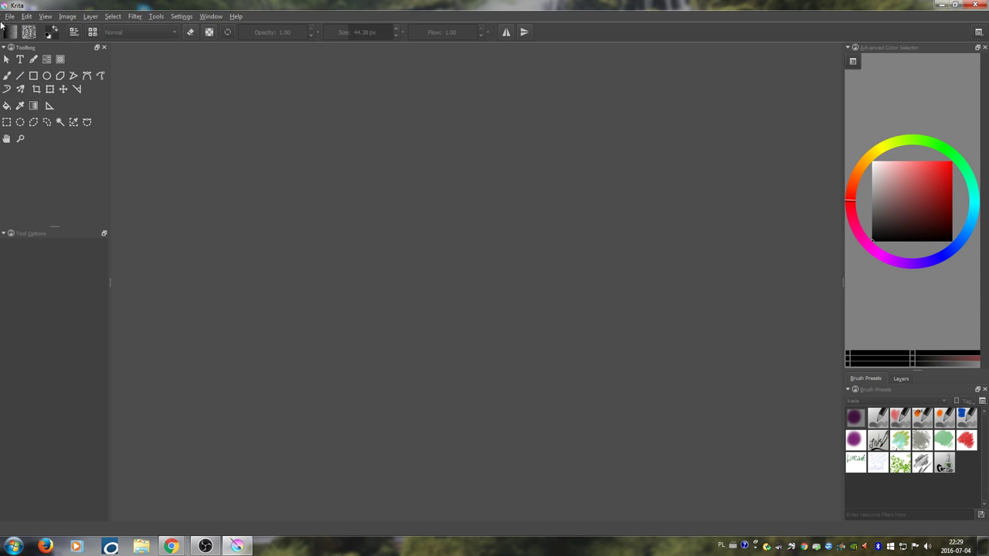
- Open the pirate painting from its autosaved version
left_click(9, 16)
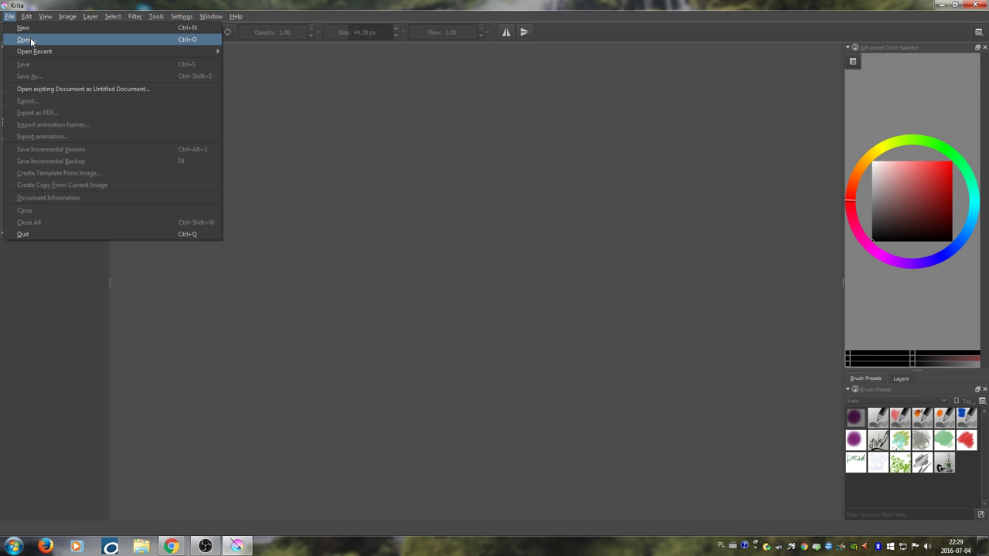
left_click(29, 39)
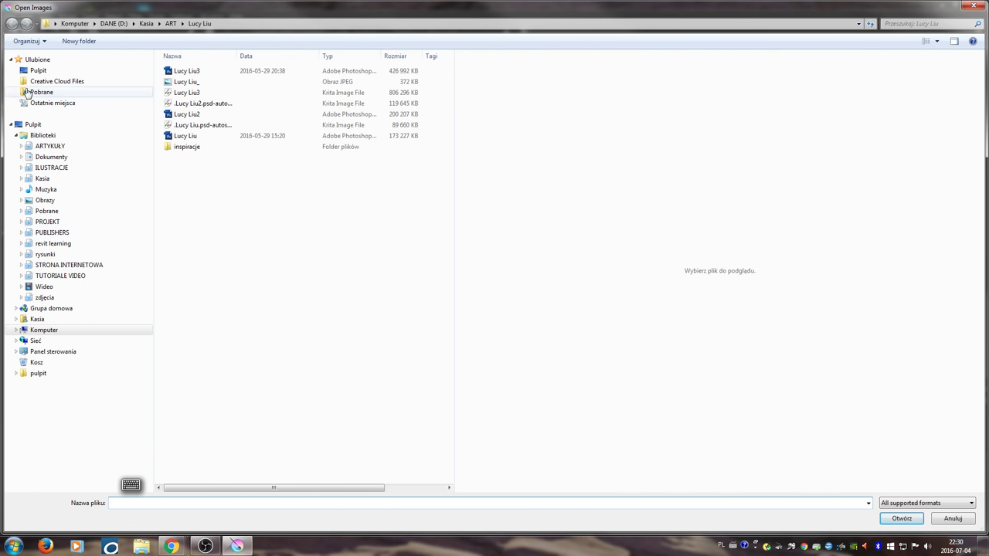
left_click(970, 8)
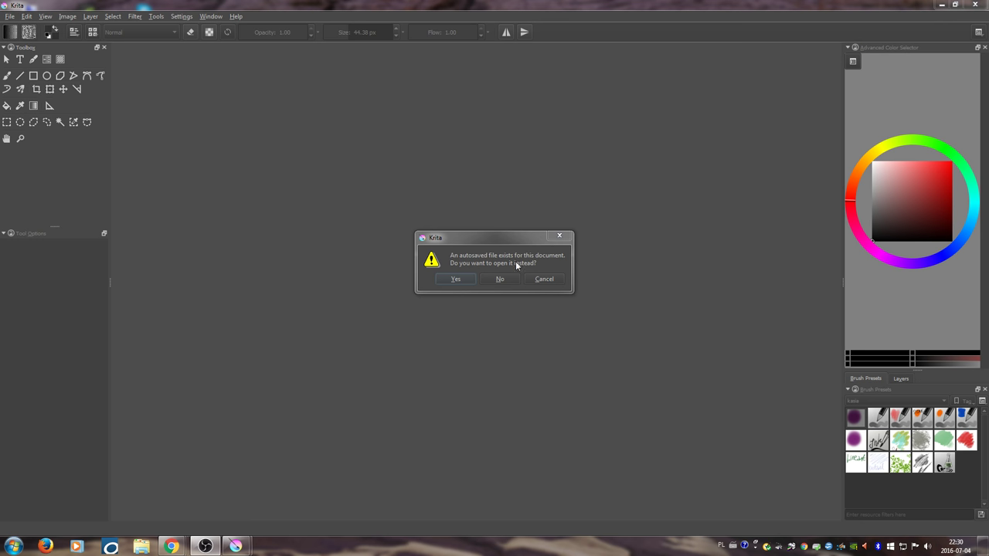
left_click(464, 281)
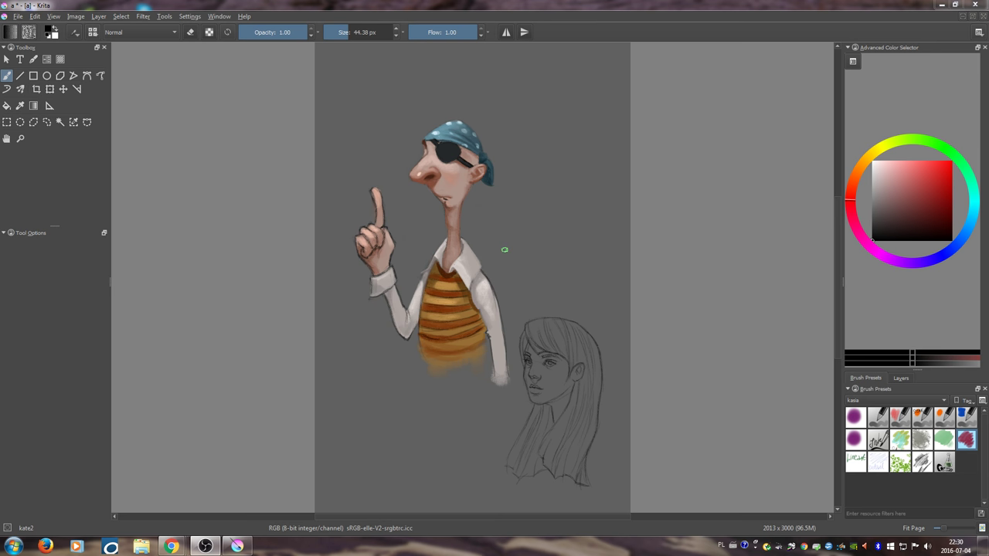
- Save the recovered painting, save it under the new name b in the Krita (x64) folder, and return to the canvas
scroll(503, 262, "up", 2)
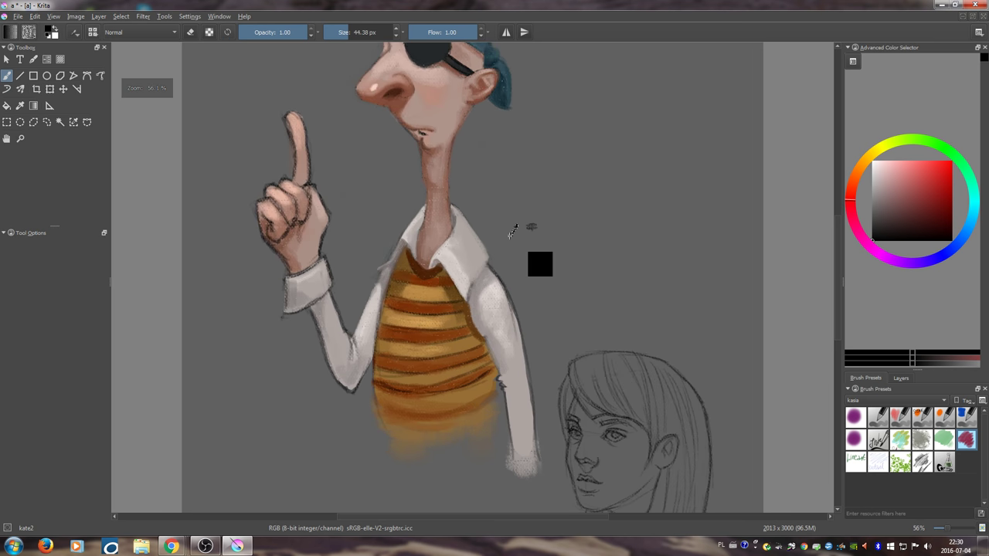
key("ctrl+s")
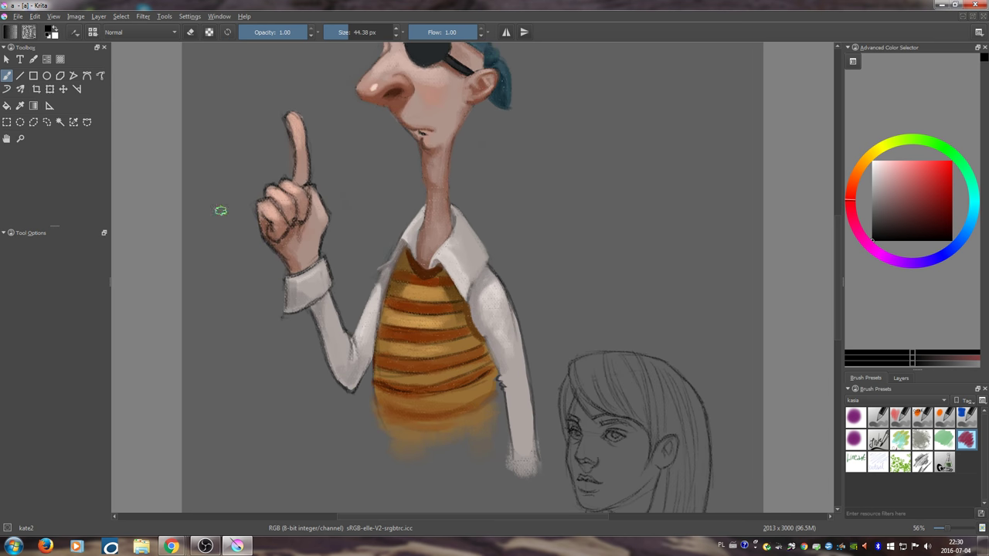
key("ctrl+shift+s")
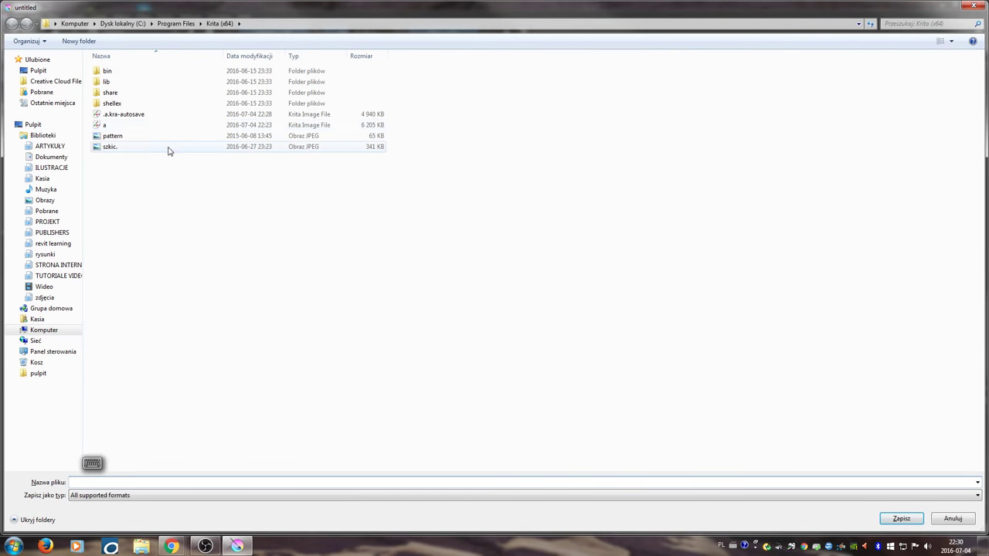
left_click(133, 125)
left_click(104, 484)
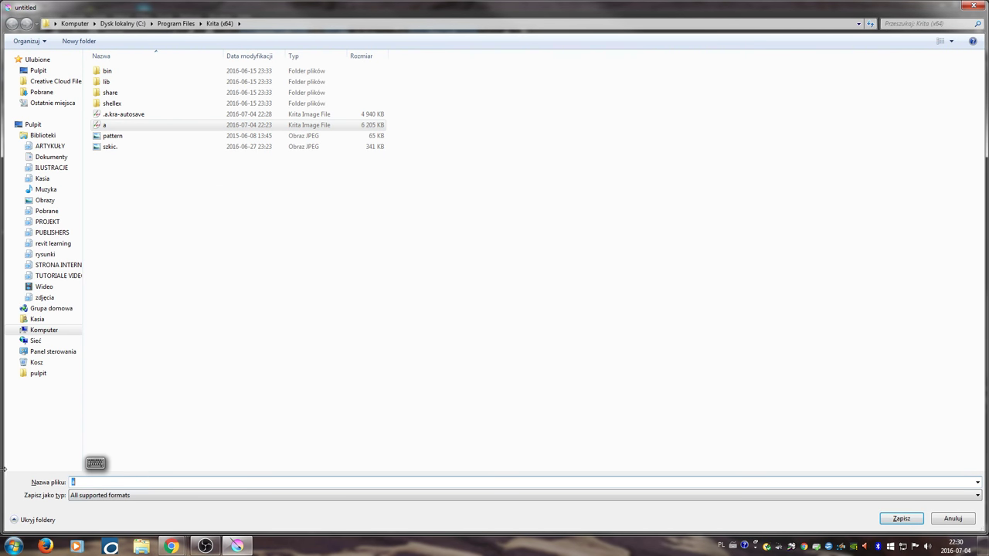
key("BackSpace")
type("b")
left_click(897, 517)
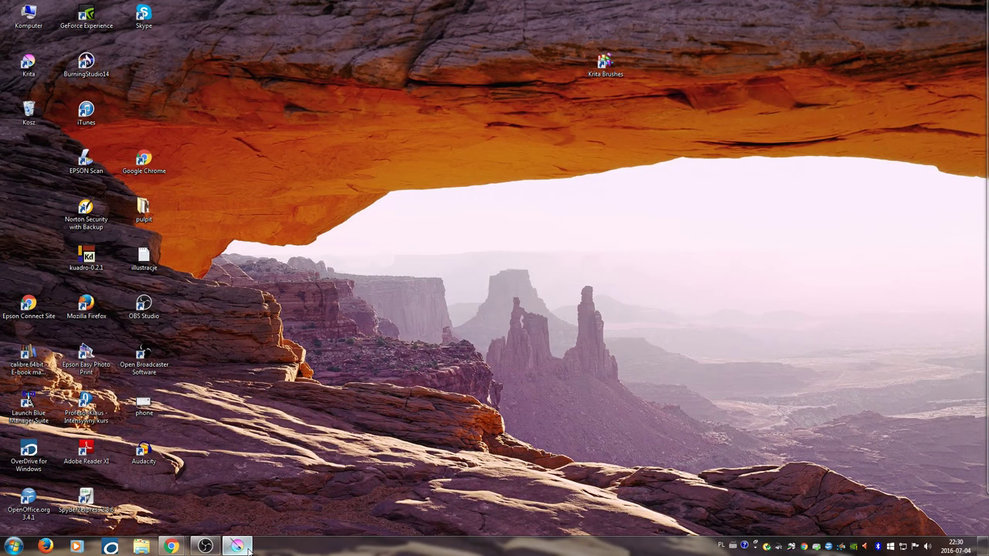
left_click(248, 551)
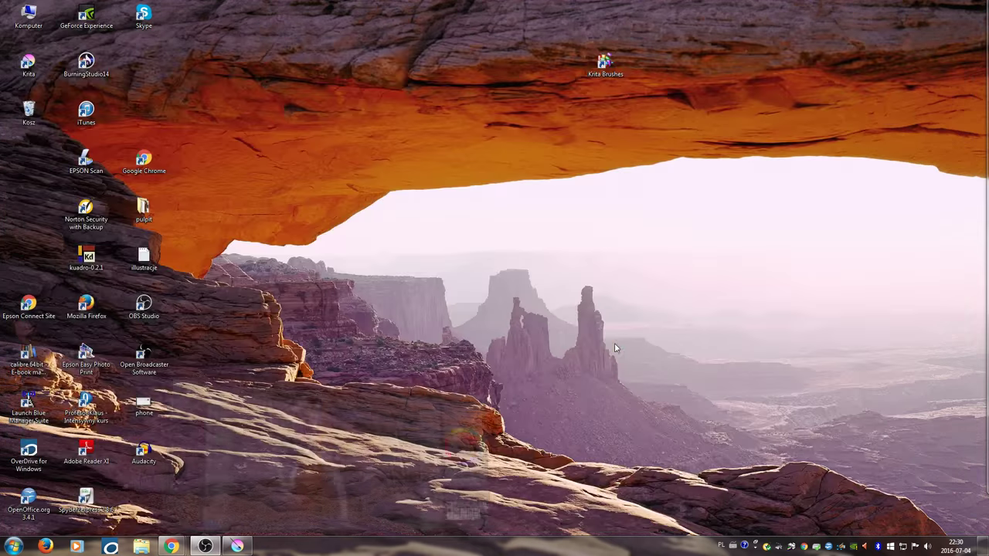
left_click(235, 545)
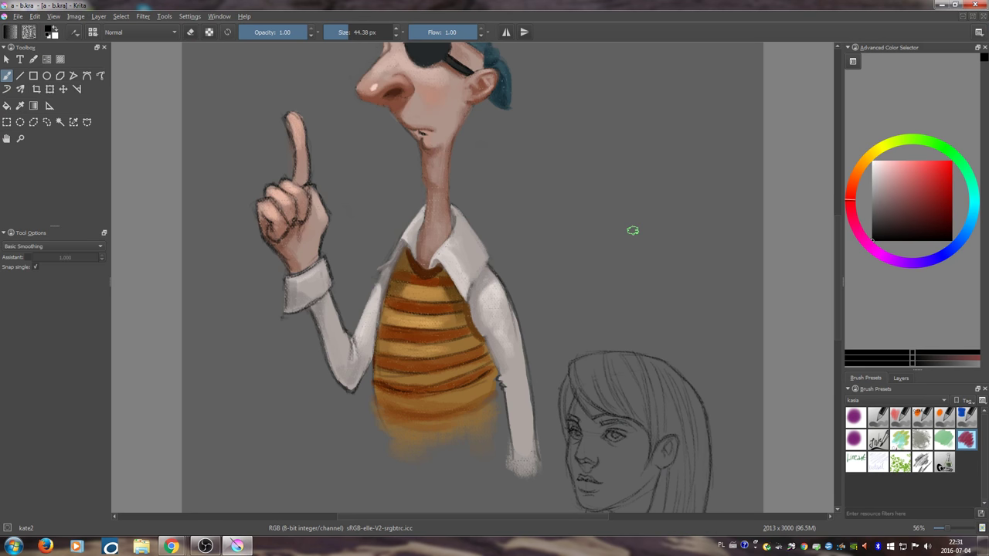
- Clean up the front edge of the neck below the chin with sampled background grey at 18.39 px
mouse_move(449, 239)
left_mouse_down()
mouse_move(454, 283)
mouse_move(528, 318)
left_mouse_up()
key("ctrl+z")
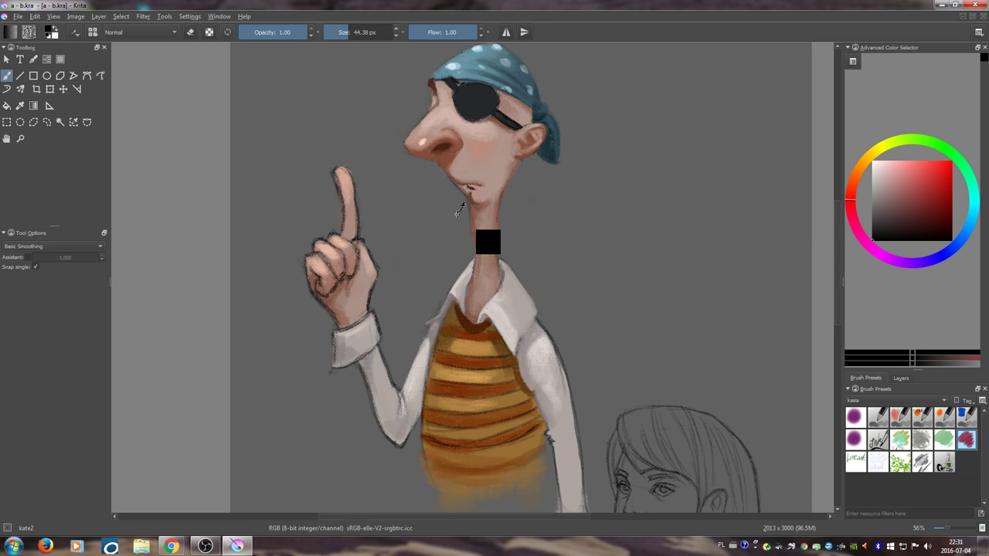
left_click(459, 213, "ctrl")
left_click_drag(476, 231, 463, 231)
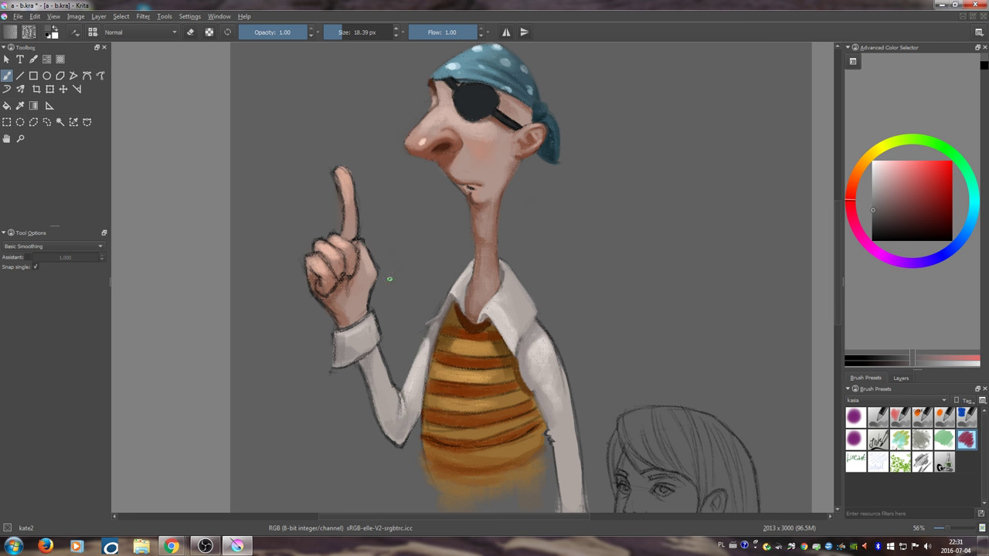
left_click_drag(490, 354, 496, 301)
- Darken the striped shirt's edges beside the collar and the lowered arm's sleeve with sampled dark brown tones at 18.39 px
left_click(468, 268, "ctrl")
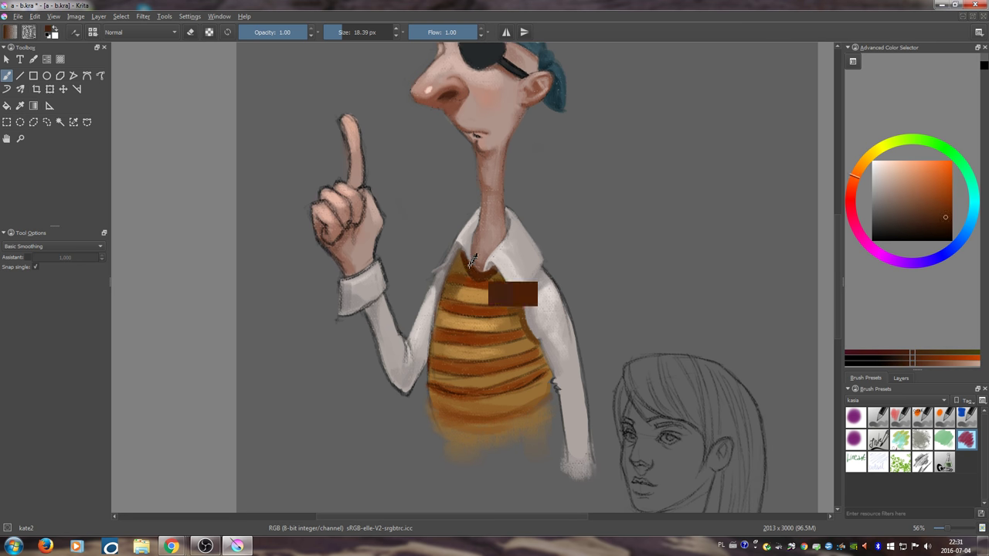
mouse_move(446, 274)
left_mouse_down()
mouse_move(436, 315)
mouse_move(441, 289)
left_mouse_up()
left_click_drag(523, 316, 532, 332)
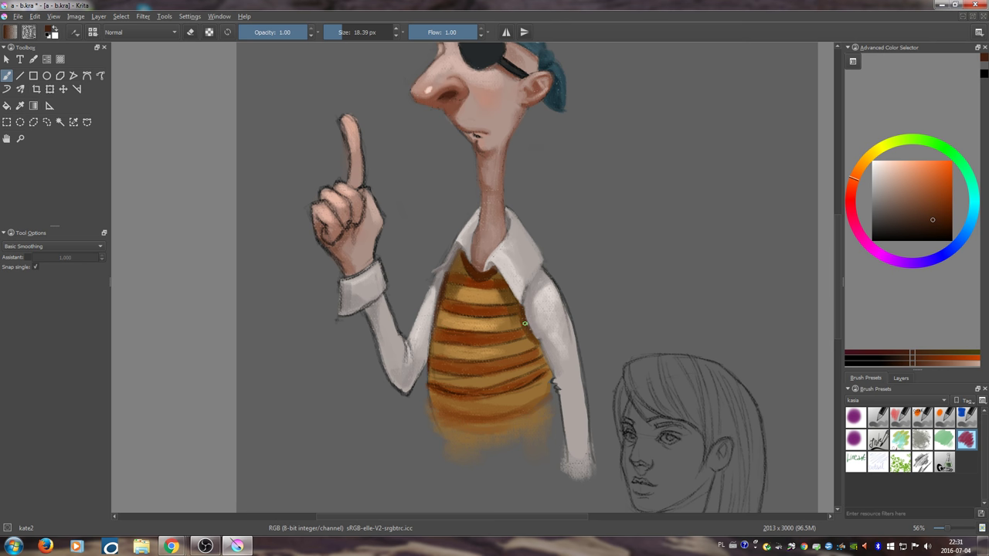
scroll(494, 357, "up", 1)
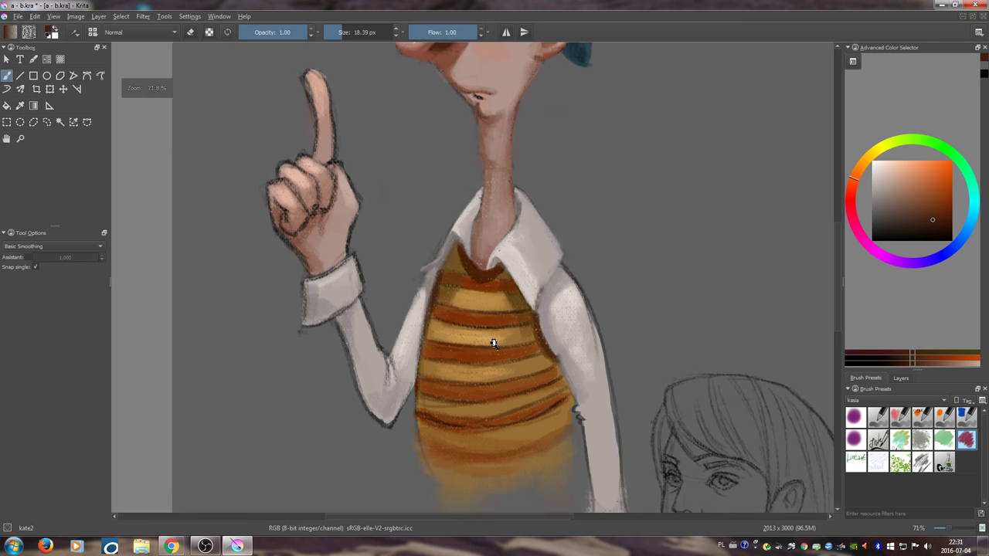
left_click_drag(476, 363, 516, 351)
left_click_drag(462, 295, 461, 309)
left_click_drag(476, 259, 478, 319)
left_click_drag(484, 234, 463, 302)
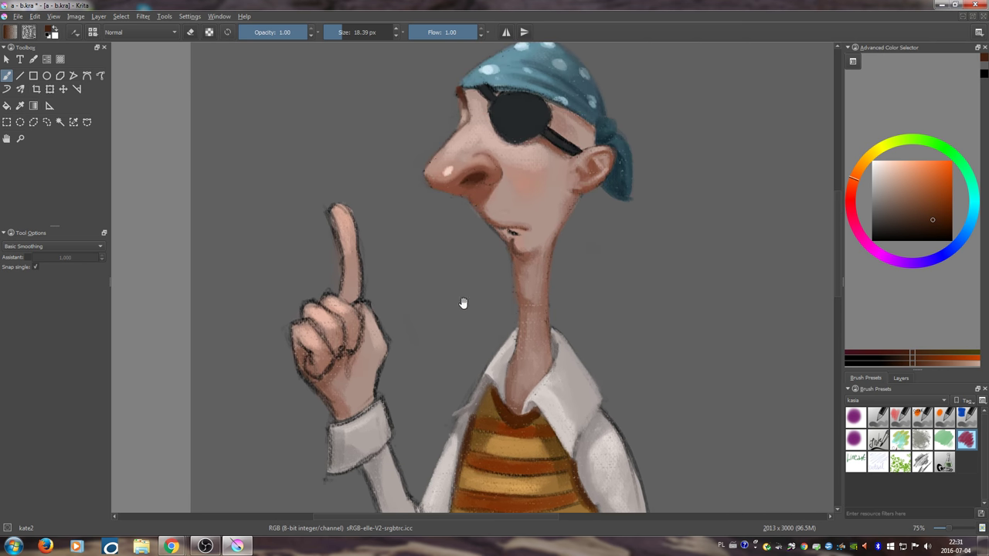
- Clean up the face's edge between the nose and chin with sampled background grey at 18.39 px
left_click(461, 225, "ctrl")
left_click_drag(468, 207, 478, 218)
left_click_drag(521, 244, 470, 257)
mouse_move(477, 289)
left_mouse_down()
mouse_move(518, 213)
mouse_move(486, 194)
left_mouse_up()
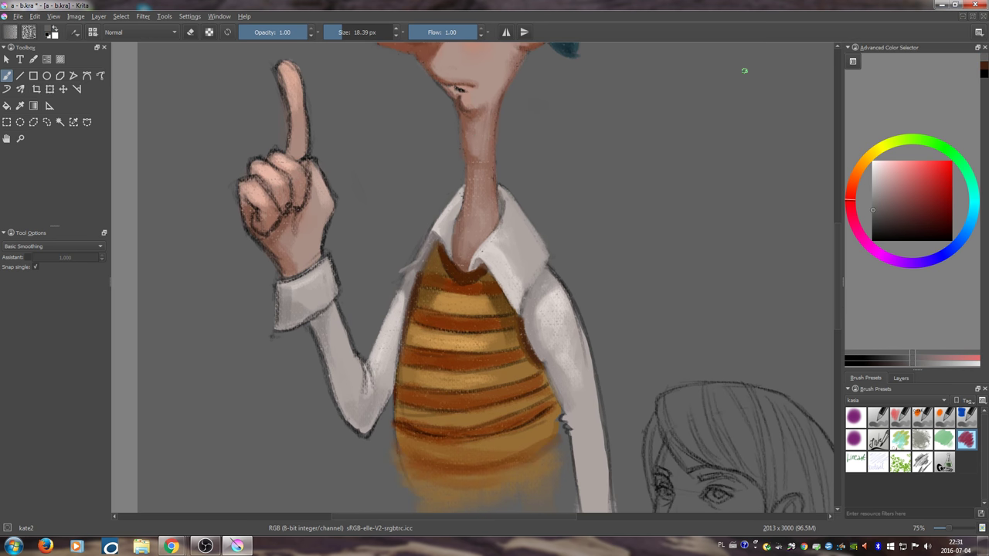
- Turn the maximised painting into a floating subwindow and open a second view of b.kra
left_click(972, 17)
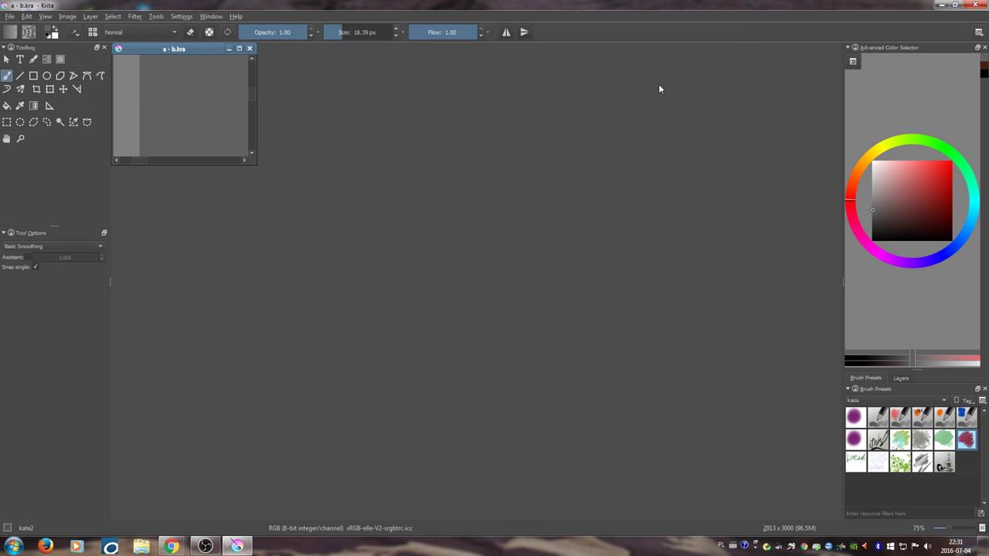
left_click(210, 16)
left_click(444, 37)
- Arrange the two views side by side, with a small overview of the whole painting and a large close-up of the torso
left_click_drag(183, 46, 517, 57)
left_click_drag(315, 48, 175, 53)
left_click_drag(261, 171, 321, 363)
left_click_drag(504, 60, 356, 54)
left_click_drag(467, 168, 817, 499)
mouse_move(535, 183)
left_mouse_down()
mouse_move(523, 229)
mouse_move(533, 222)
mouse_move(536, 235)
left_mouse_up()
left_click_drag(632, 152, 514, 35)
left_click_drag(432, 159, 481, 158)
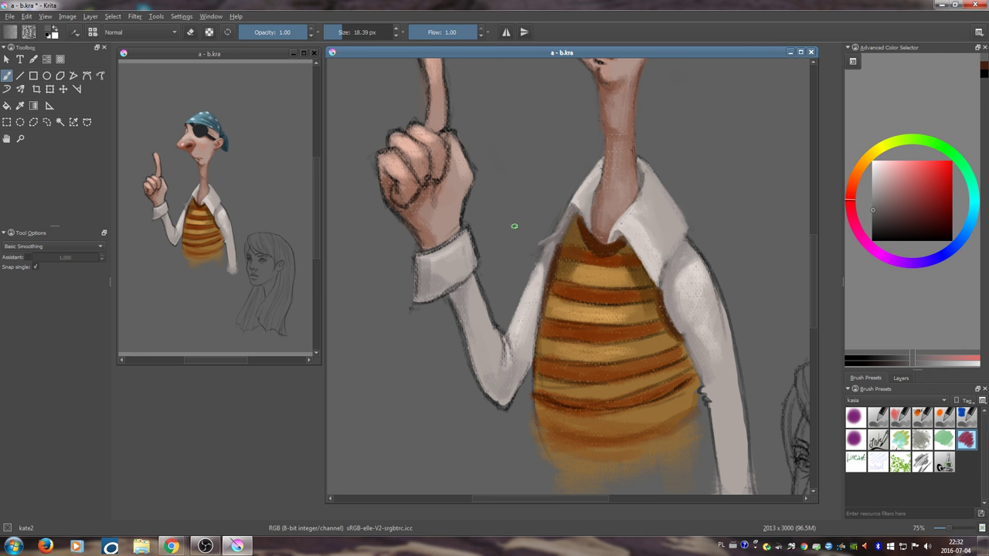
- Touch up the raised hand's wrist above the cuff with a sampled skin tone at 8.34 px
left_click_drag(446, 175, 467, 219)
left_click(436, 252, "ctrl")
mouse_move(423, 253)
left_mouse_down()
mouse_move(448, 276)
mouse_move(397, 255)
mouse_move(379, 204)
left_mouse_up()
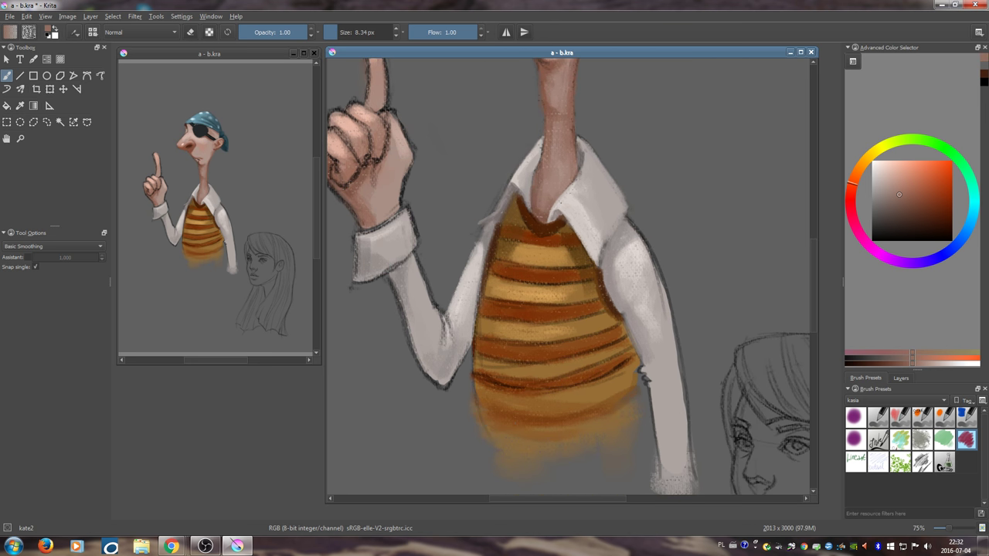
- Blend the border between the raised arm's sleeve and the shirt with sampled light sleeve and rust tones, reaching 22.74 px
left_click(457, 317, "ctrl")
key("bracketright")
mouse_move(456, 317)
left_mouse_down()
mouse_move(444, 348)
mouse_move(421, 295)
left_mouse_up()
left_click(481, 282, "ctrl")
key("bracketright")
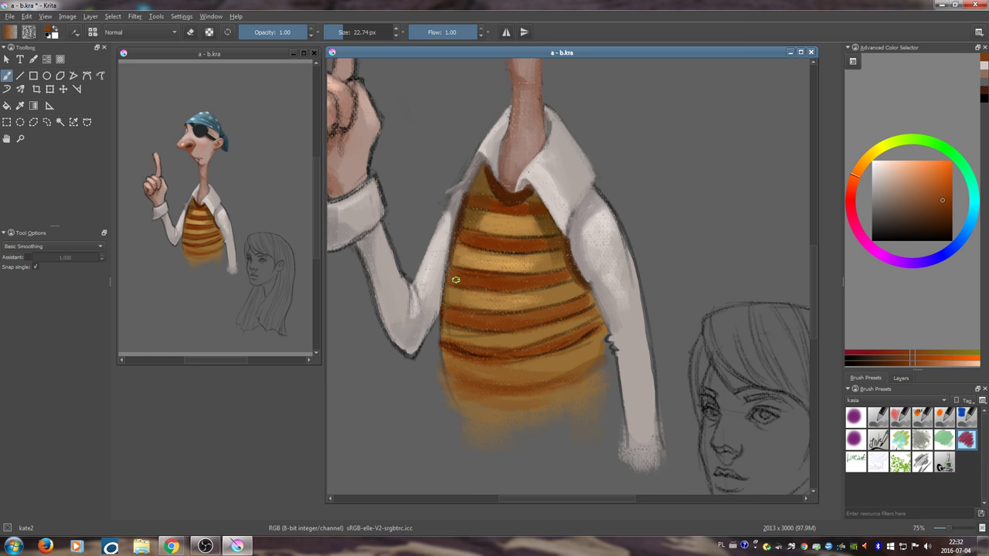
- Refine the edges of the shirt's upper stripes with sampled golden and dark brown tones, enlarging the brush to 35.98 px
left_click(467, 271, "ctrl")
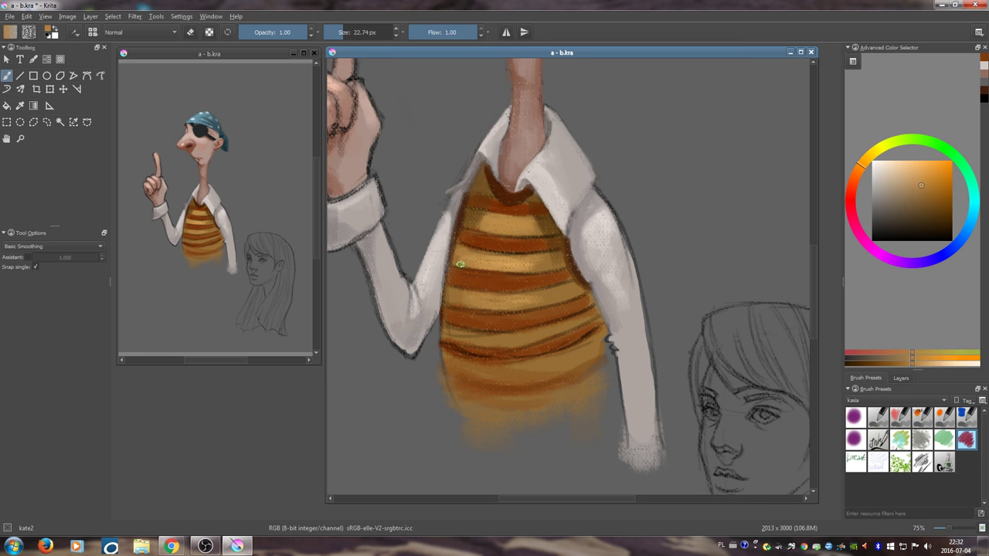
left_click(527, 251, "ctrl")
key("bracketright")
left_click_drag(510, 248, 526, 248)
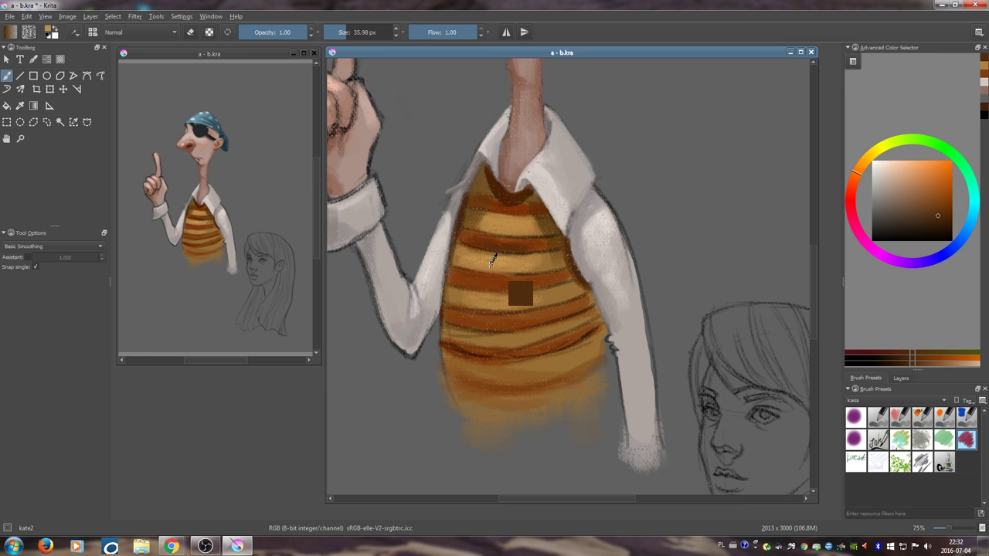
- Paint over the middle of the shirt's second and third rust stripes with sampled gold, enlarging the brush to 67.96 px
left_click(489, 261, "ctrl")
left_click_drag(519, 294, 524, 294)
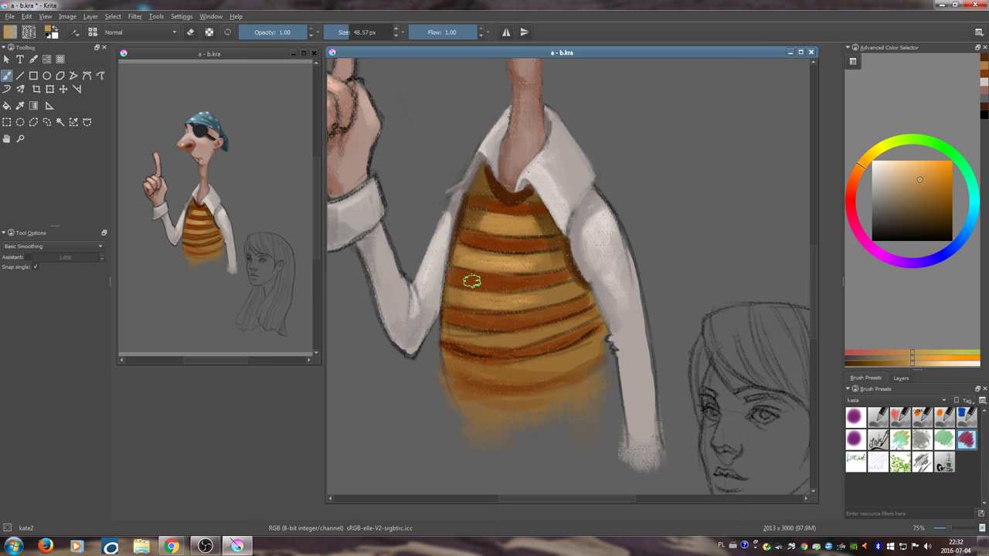
left_click(499, 227, "ctrl")
mouse_move(498, 227)
left_mouse_down()
mouse_move(490, 278)
mouse_move(505, 247)
mouse_move(527, 283)
mouse_move(540, 277)
mouse_move(521, 239)
mouse_move(515, 276)
mouse_move(501, 263)
mouse_move(485, 279)
mouse_move(488, 221)
mouse_move(499, 225)
mouse_move(521, 292)
mouse_move(503, 276)
left_mouse_up()
key("bracketright")
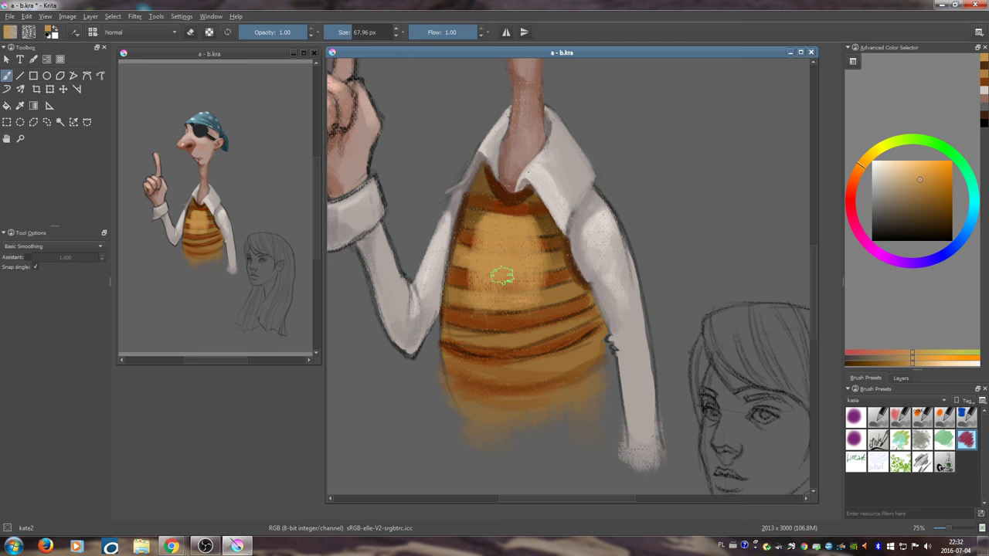
- Cover the remaining rust stripe ends on the shirt's raised-arm side with sampled golden tones at 67.96 px
left_click(472, 216, "ctrl")
mouse_move(476, 206)
left_mouse_down()
mouse_move(457, 327)
mouse_move(454, 275)
mouse_move(459, 283)
left_mouse_up()
left_click(486, 277, "ctrl")
mouse_move(481, 232)
left_mouse_down()
mouse_move(454, 279)
mouse_move(454, 335)
mouse_move(480, 298)
left_mouse_up()
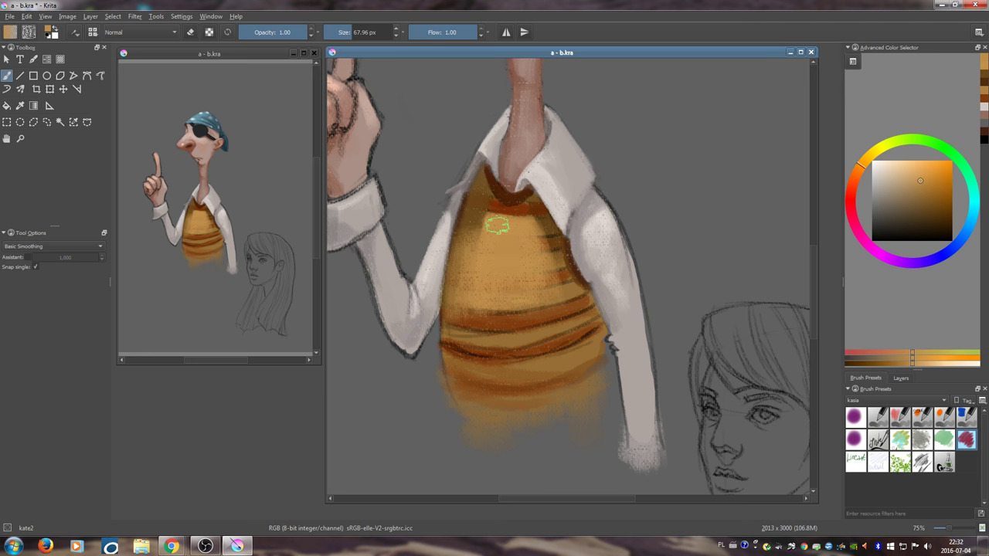
- Paint over the uppermost rust stripe below the neckline with gold, reducing the brush from 37.14 to 33.66 px
mouse_move(525, 239)
left_mouse_down("shift")
mouse_move(513, 239)
mouse_move(518, 212)
mouse_move(495, 207)
mouse_move(527, 211)
left_mouse_up("shift")
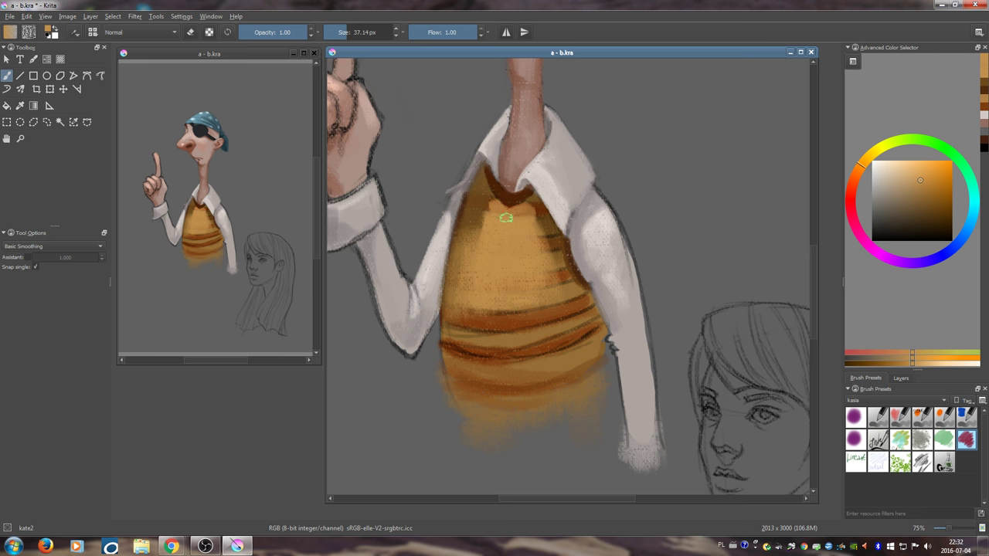
key("bracketleft")
key("bracketleft")
key("bracketright")
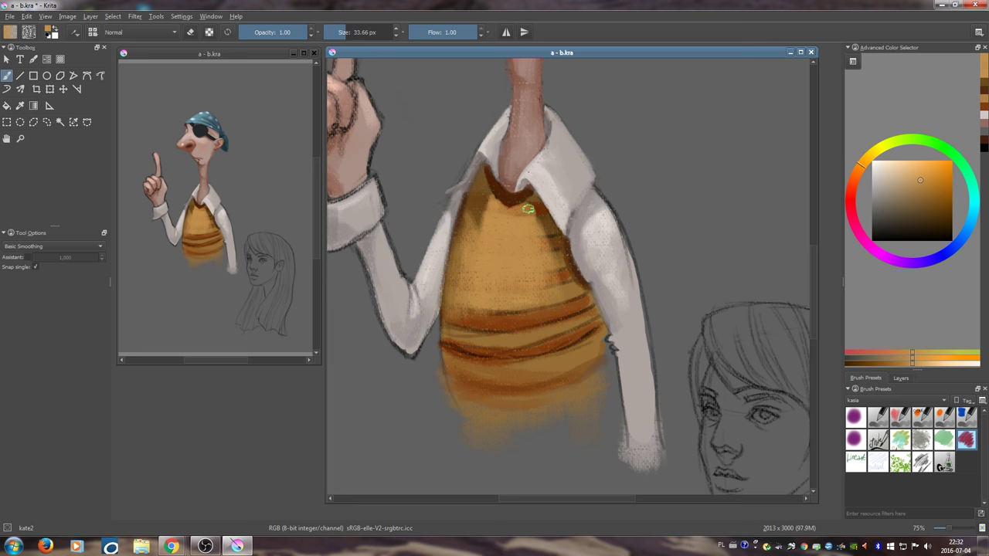
left_click_drag(519, 270, 539, 287)
- Cover most of the rust stripe across the shirt's belly with sampled gold, enlarging the brush to 107.39 px
left_click(523, 256, "ctrl")
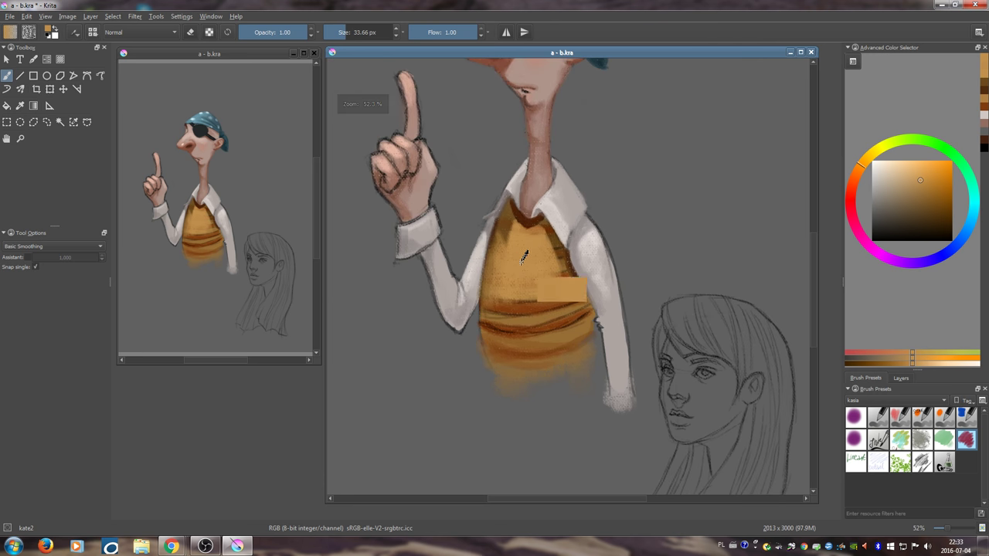
mouse_move(482, 304)
left_mouse_down()
mouse_move(493, 304)
mouse_move(501, 355)
left_mouse_up()
mouse_move(501, 269)
left_mouse_down()
mouse_move(500, 332)
mouse_move(535, 311)
left_mouse_up()
mouse_move(532, 276)
left_mouse_down()
mouse_move(548, 310)
mouse_move(528, 292)
mouse_move(505, 296)
mouse_move(516, 300)
mouse_move(508, 304)
mouse_move(559, 296)
mouse_move(545, 305)
mouse_move(557, 306)
mouse_move(503, 303)
left_mouse_up()
left_click(540, 296, "ctrl")
mouse_move(534, 255)
left_mouse_down()
mouse_move(554, 309)
mouse_move(527, 256)
mouse_move(535, 239)
mouse_move(531, 275)
mouse_move(544, 295)
mouse_move(525, 296)
left_mouse_up()
- Blend the shirt's lower rust stripes into the base with sampled lighter and darker golden tones at 107.39 px
left_click(523, 254, "ctrl")
left_click(510, 273, "ctrl")
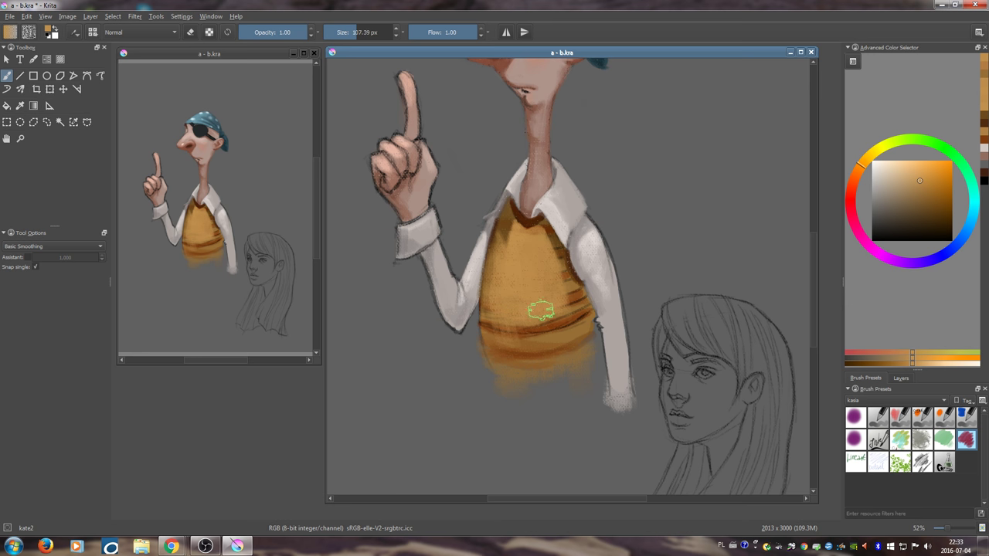
left_click(504, 309, "ctrl")
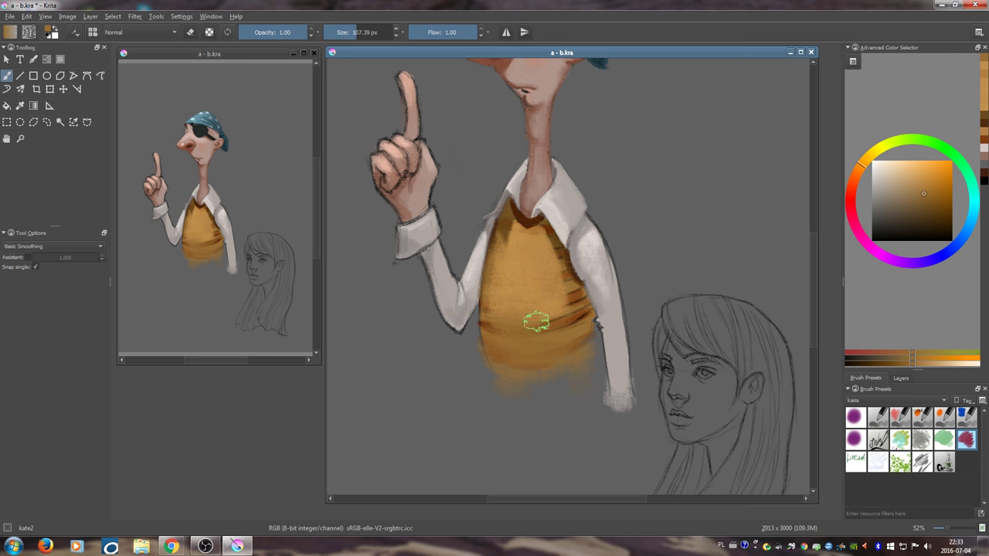
- Paint over the shirt's remaining belly and side stripes with sampled golden tones, reducing the brush from 107.39 to 89.44 px
left_click_drag(536, 322, 566, 296)
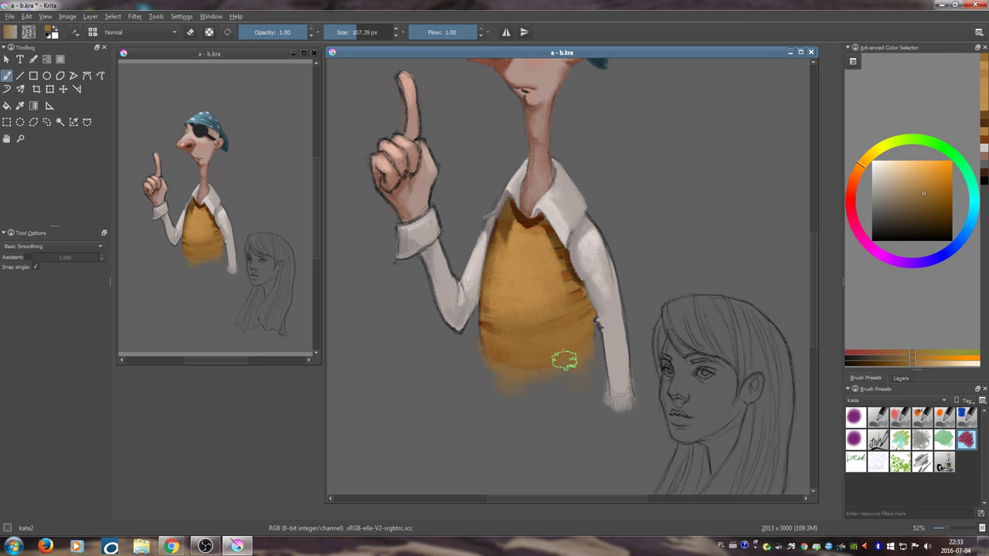
mouse_move(508, 336)
left_mouse_down()
mouse_move(515, 359)
mouse_move(494, 314)
mouse_move(499, 348)
mouse_move(496, 306)
mouse_move(510, 370)
mouse_move(499, 326)
mouse_move(513, 300)
mouse_move(506, 296)
mouse_move(516, 326)
mouse_move(498, 272)
mouse_move(520, 341)
left_mouse_up()
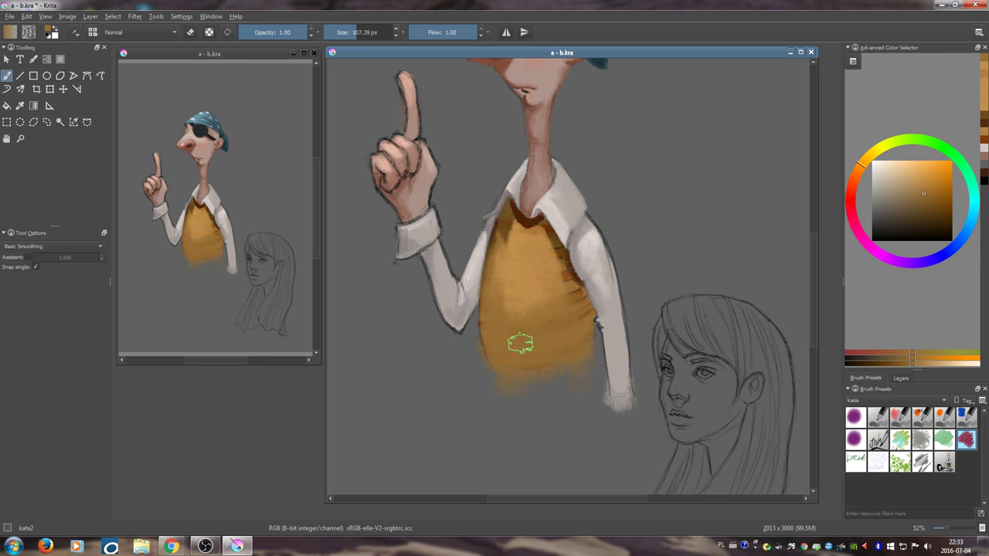
left_click_drag(502, 298, 500, 290)
left_click(514, 283, "ctrl")
key("bracketleft")
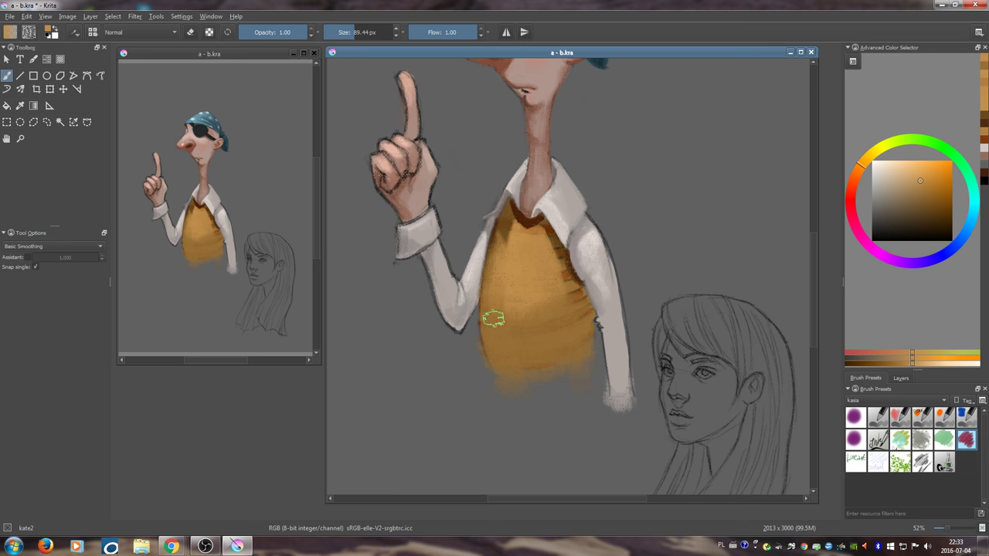
left_click(570, 294)
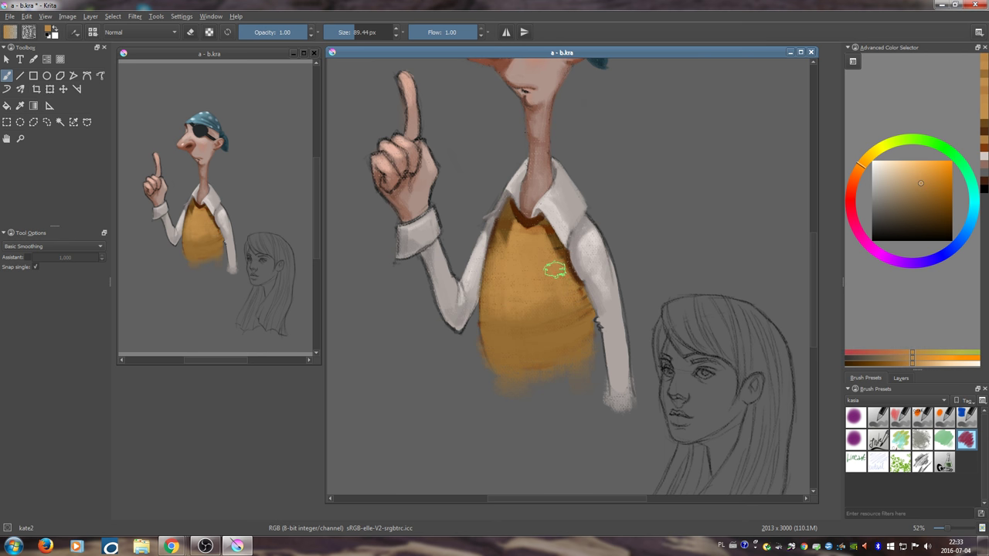
- Paint a shadow on the shirt beneath the collar with a sampled dark golden brown at 50.54 px
left_click(551, 241, "ctrl")
key("bracketleft")
key("bracketleft")
key("bracketleft")
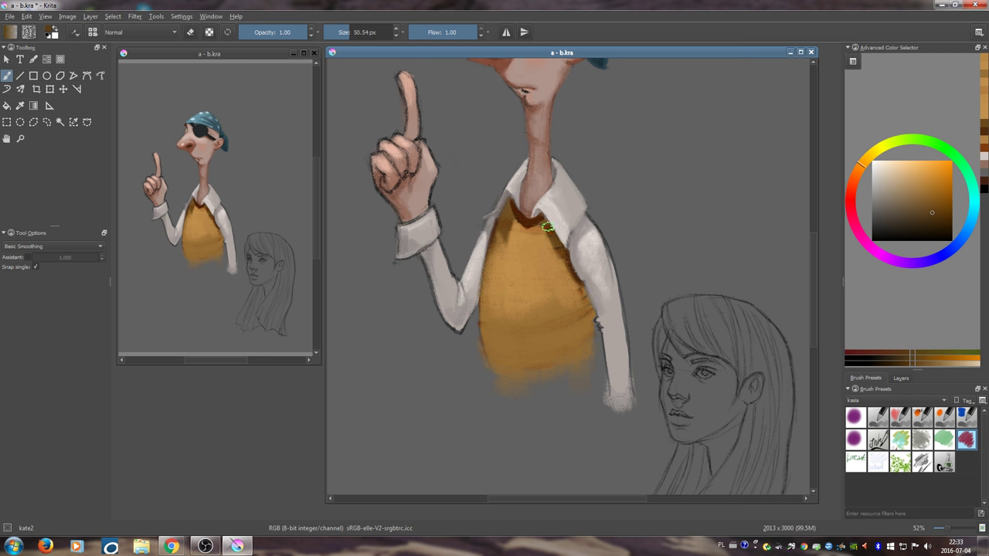
- Clean up the shirt's edge against the collar and lowered sleeve with sampled grays and gold, reducing the brush from 37.99 to 28.13 px
left_click(566, 227, "ctrl")
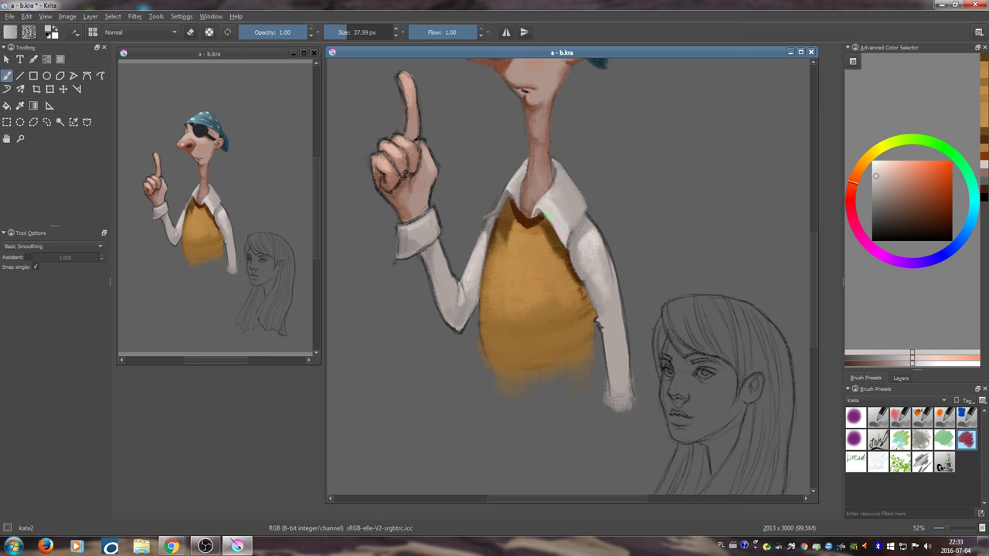
left_click(568, 283, "ctrl")
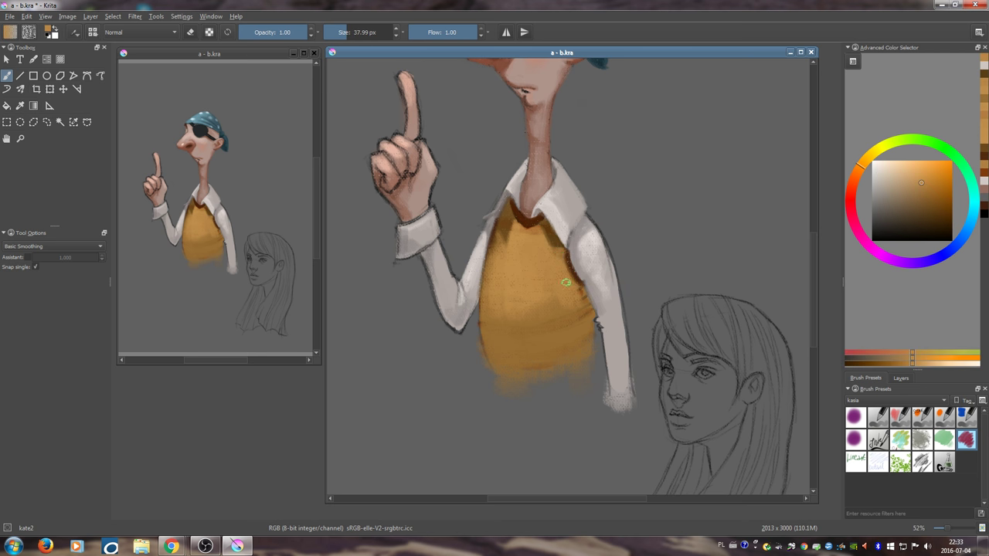
left_click(574, 272, "ctrl")
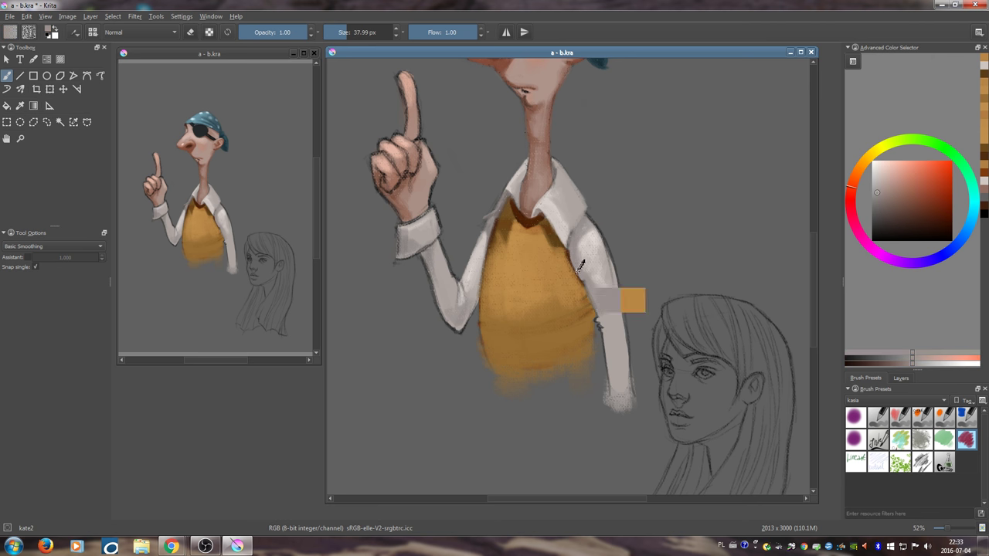
key("bracketleft")
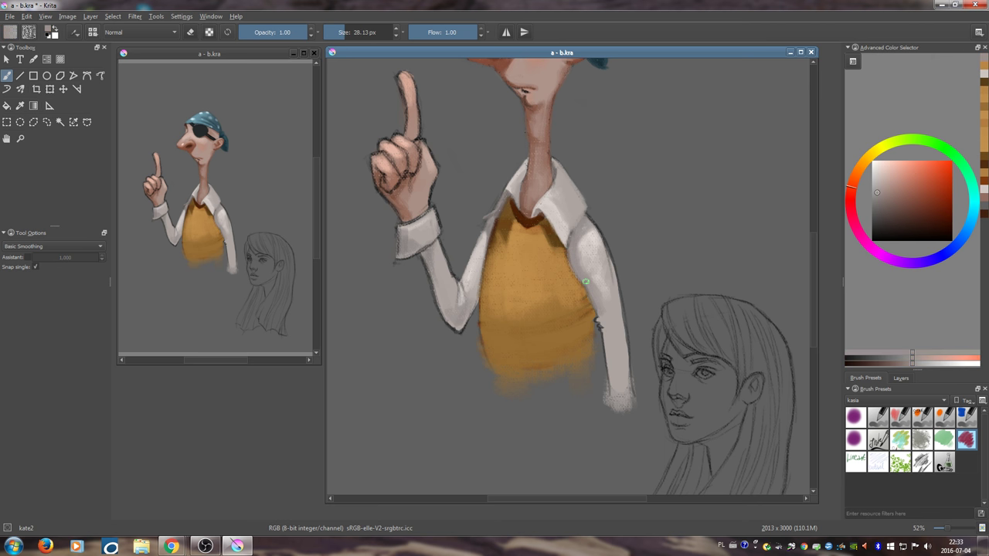
left_click(579, 282, "ctrl")
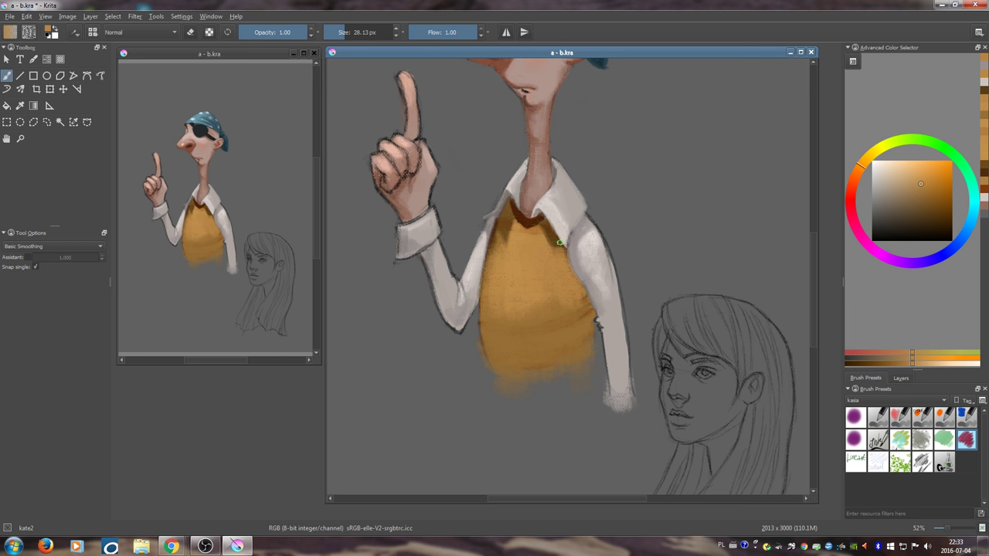
- Soften the dark patches below the collar on both sides with sampled golden tones, using brush sizes of 51.96 and 42.93 px
left_click_drag(541, 262, 584, 247)
left_click(579, 221, "ctrl")
key("bracketright")
key("bracketright")
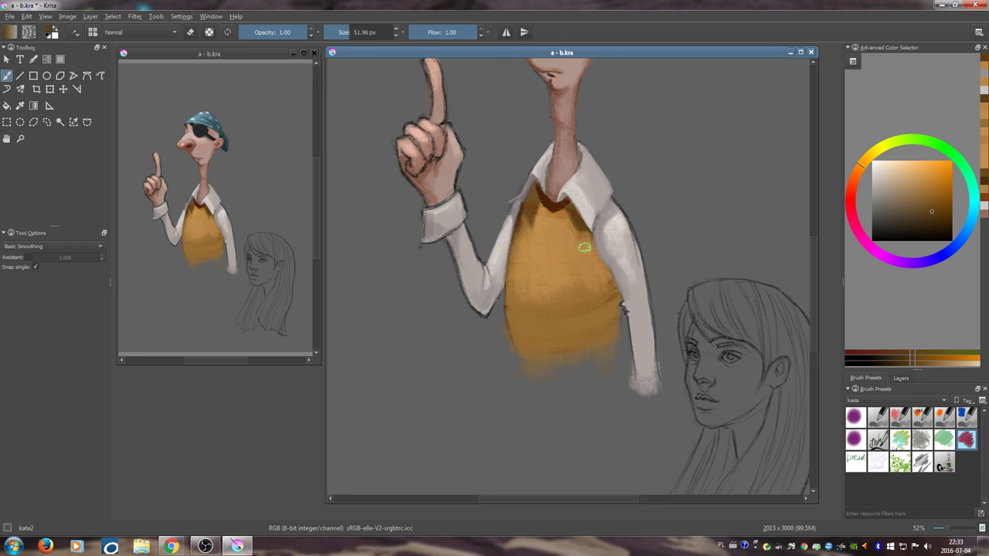
left_click(585, 258, "ctrl")
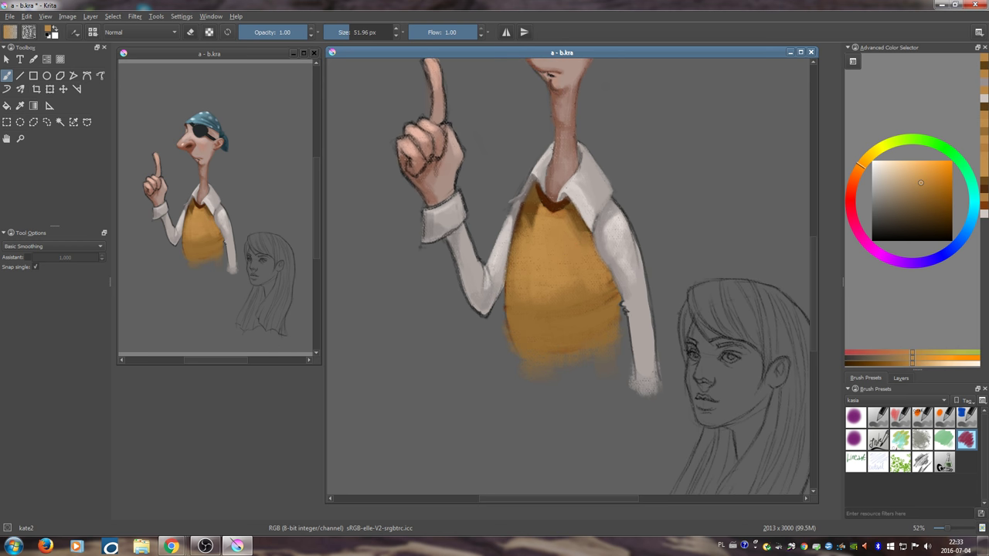
left_click(573, 232, "ctrl")
left_click(583, 232, "ctrl")
key("bracketleft")
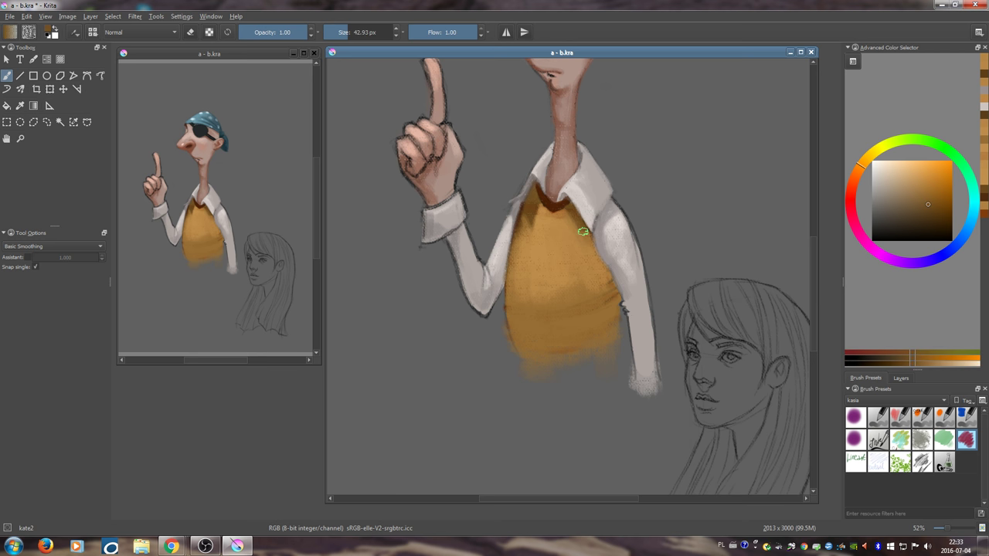
left_click(580, 246, "ctrl")
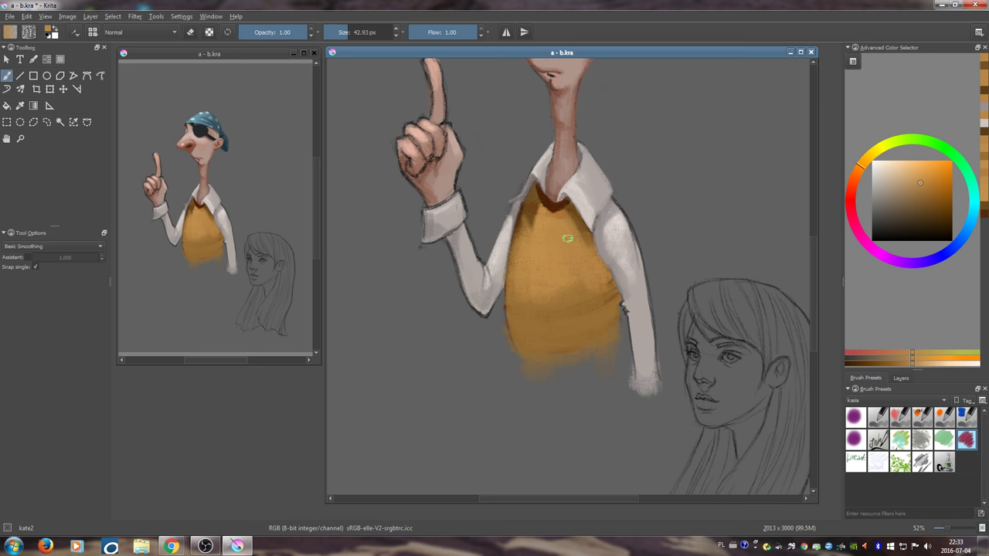
left_click_drag(529, 234, 534, 216)
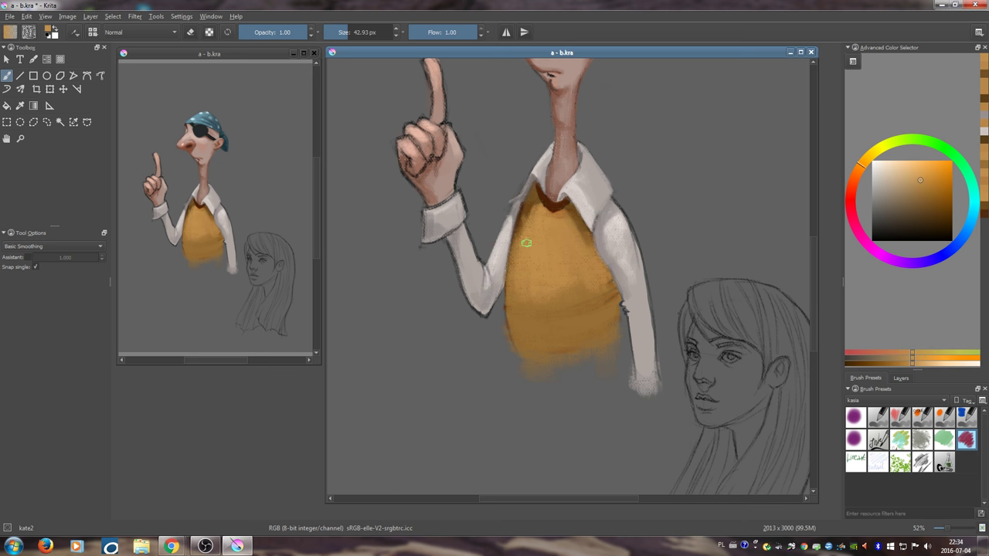
- Smooth the belly and extend the shirt's lower edge toward the lowered arm with sampled golds at 97.55 px
mouse_move(527, 279)
left_mouse_down()
mouse_move(518, 238)
mouse_move(570, 261)
left_mouse_up()
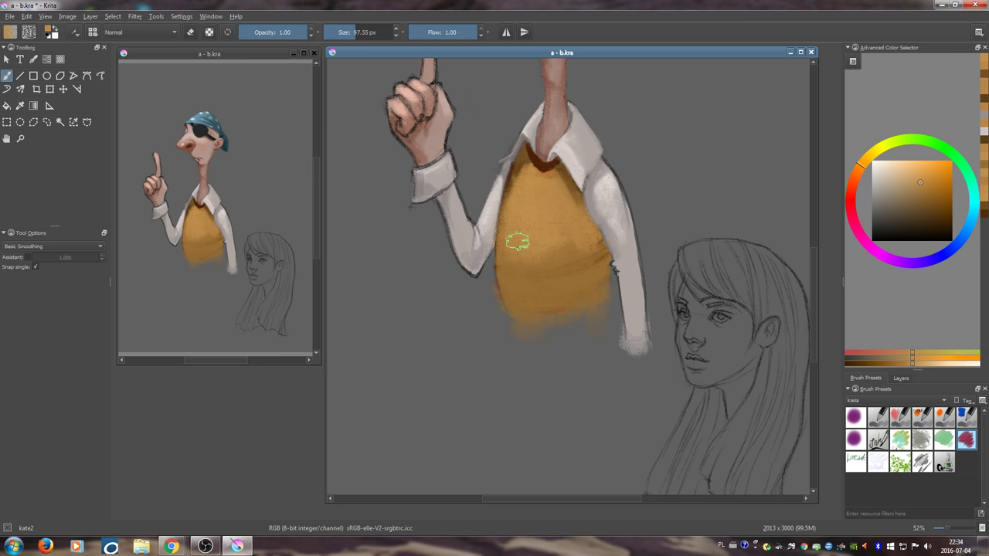
left_click_drag(518, 242, 519, 267)
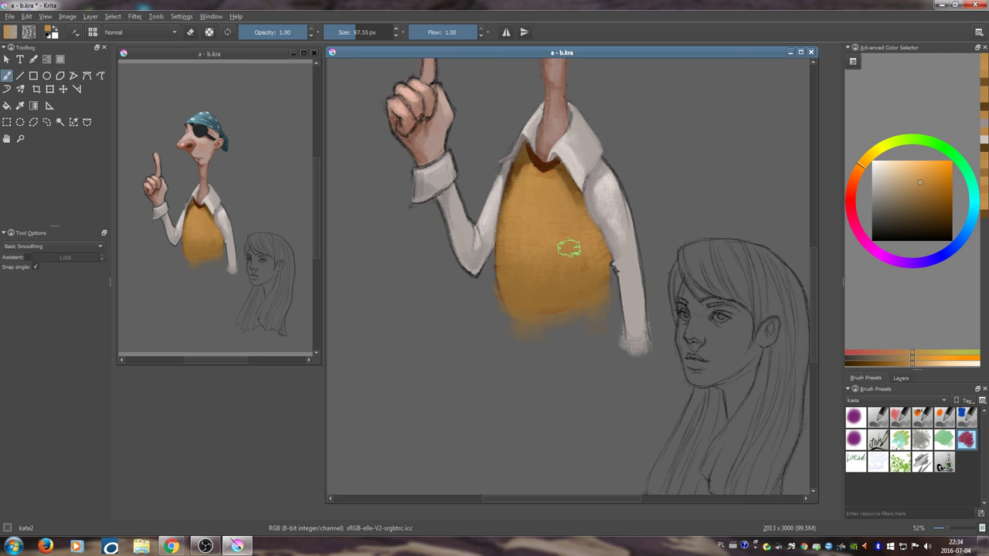
left_click(552, 248, "ctrl")
left_click_drag(522, 262, 579, 257)
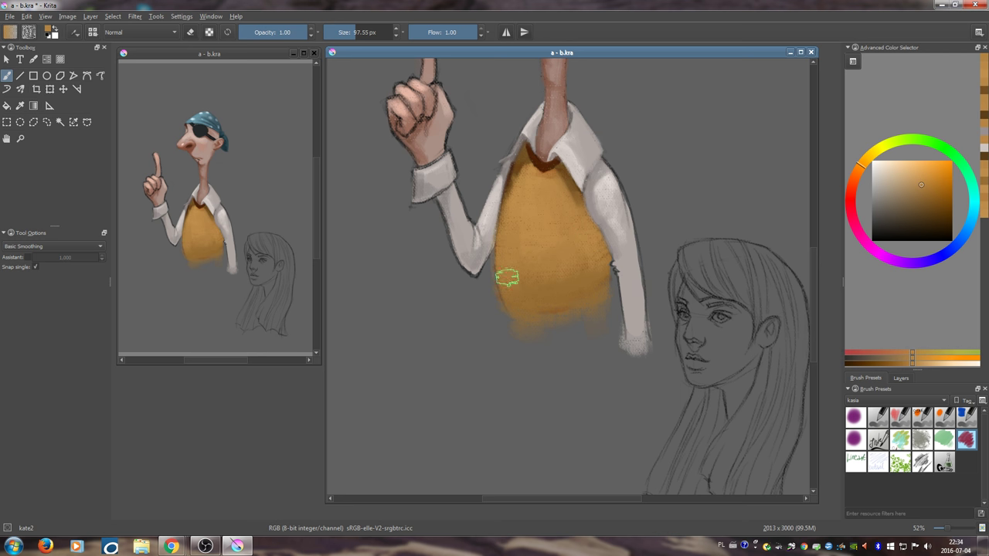
left_click(598, 287, "ctrl")
left_click_drag(599, 277, 597, 299)
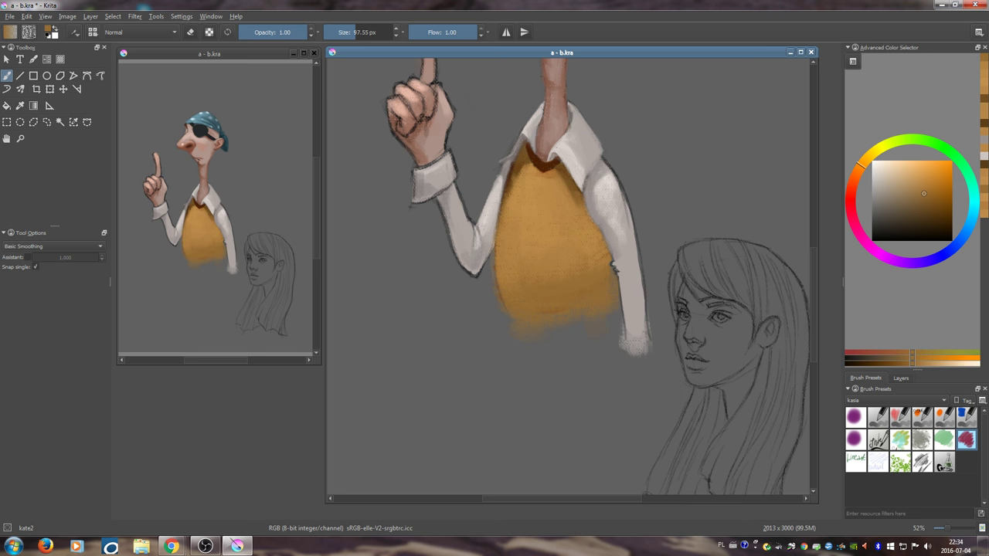
- Cover the dark line marks where the lowered sleeve meets the shirt with sampled sleeve gray and gold at 32.35 px
left_click(607, 222, "ctrl")
key("bracketleft")
key("bracketleft")
key("bracketleft")
key("bracketleft")
key("bracketleft")
key("bracketleft")
key("bracketleft")
key("bracketleft")
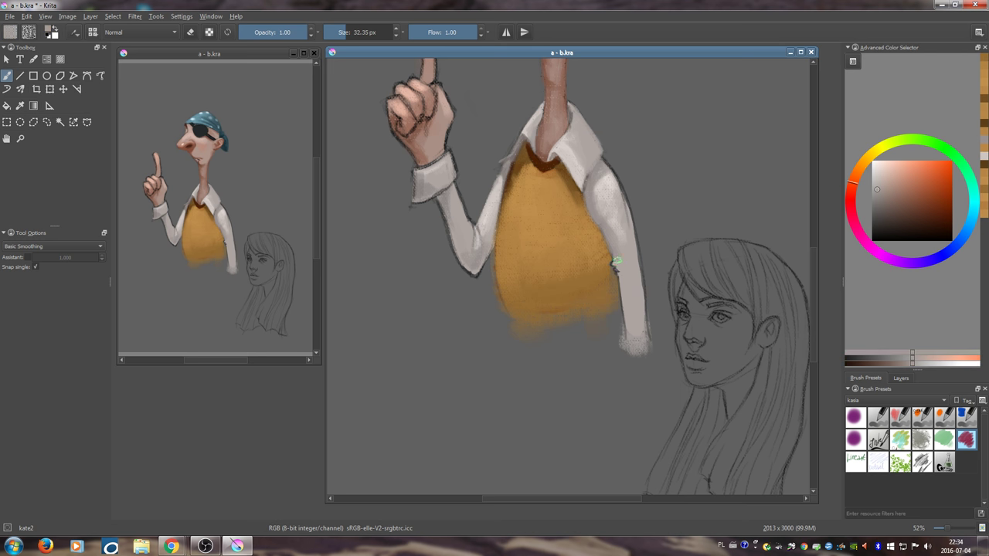
left_click_drag(616, 270, 613, 256)
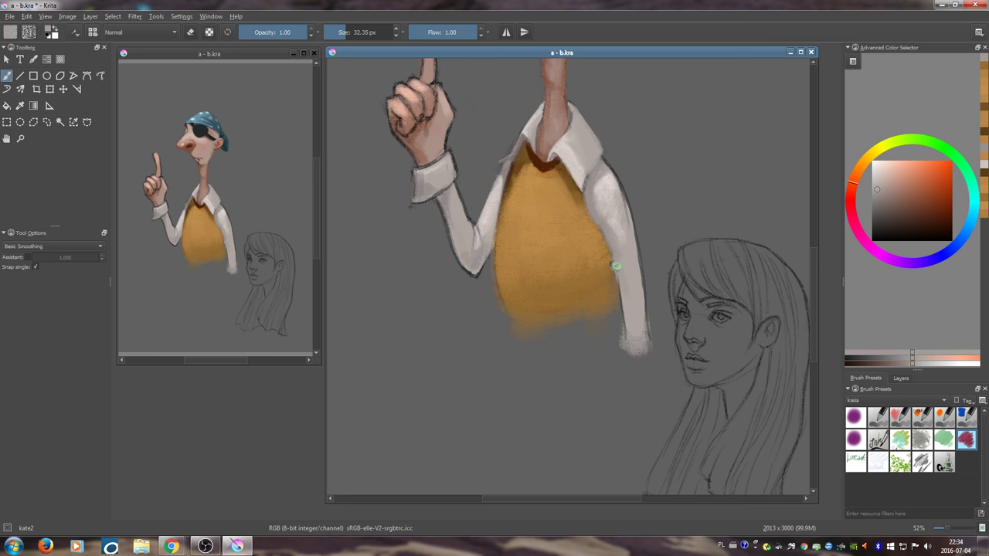
left_click(602, 263, "ctrl")
mouse_move(610, 261)
left_mouse_down()
mouse_move(624, 353)
mouse_move(640, 373)
left_mouse_up()
left_click(620, 290, "ctrl")
- Paint over the outer outline of the lowered arm's shoulder with sampled sleeve and background grays at 32.35 px
left_click_drag(600, 314, 561, 330)
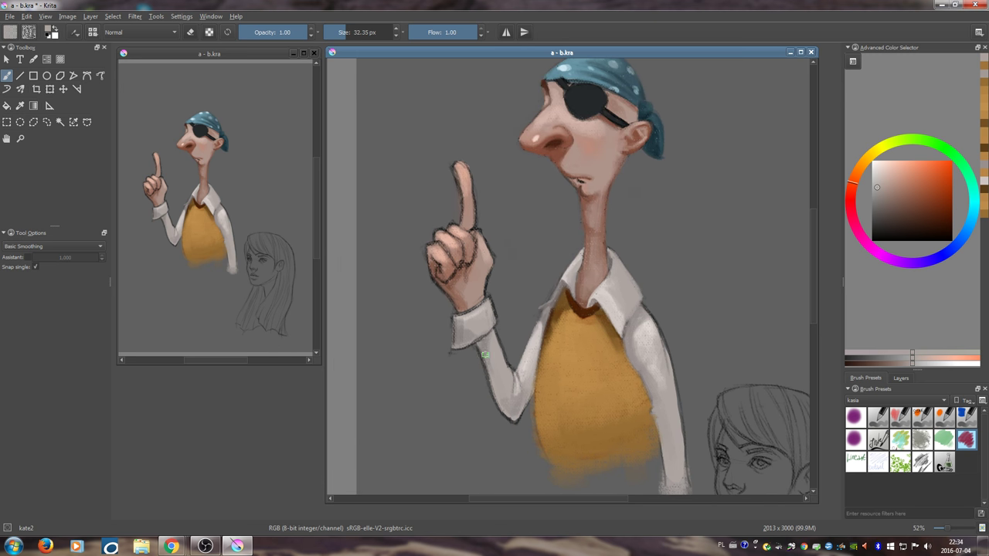
left_click_drag(499, 361, 454, 317)
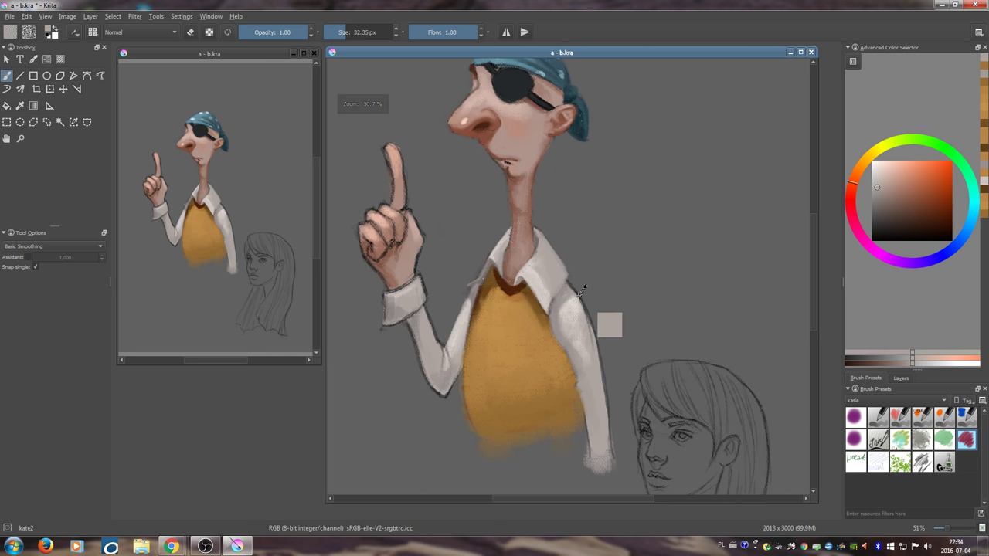
left_click(572, 287, "ctrl")
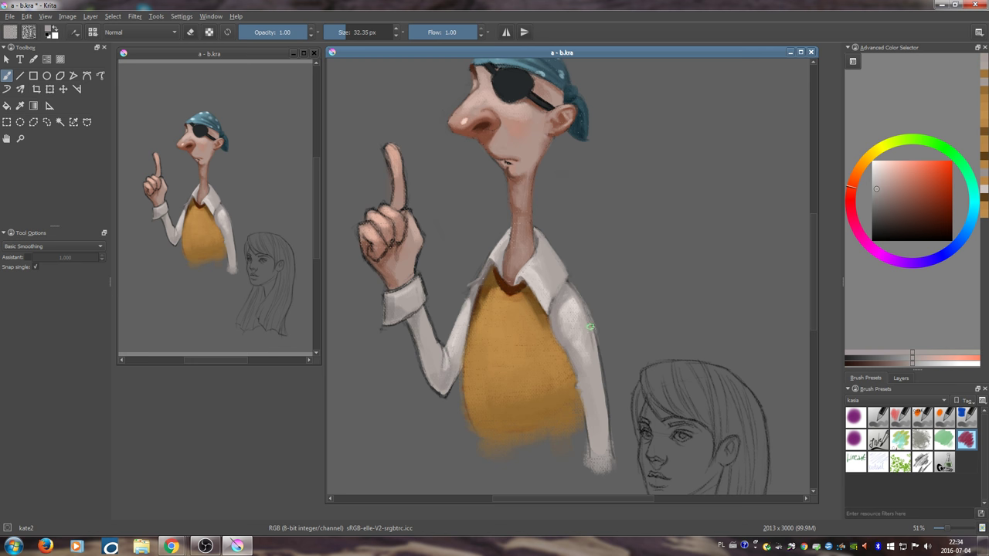
left_click_drag(598, 312, 570, 274)
left_click(589, 293, "ctrl")
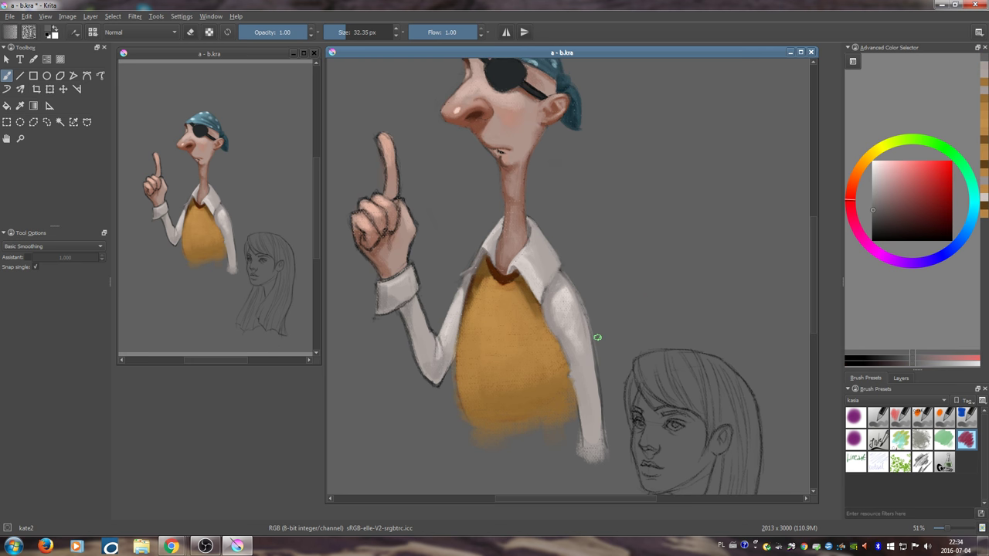
scroll(592, 324, "down", 1)
- Clean the lowered sleeve's outer edge with sampled grays and blend light folds into it, reducing the brush to 22.48 px
left_click(586, 319, "ctrl")
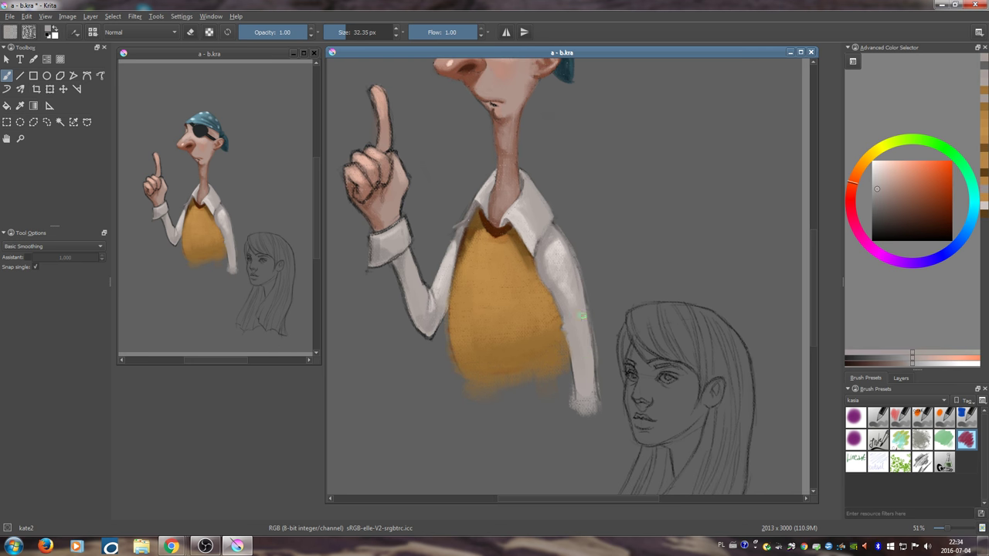
mouse_move(596, 312)
left_mouse_down()
mouse_move(596, 386)
mouse_move(580, 306)
mouse_move(574, 334)
mouse_move(578, 314)
left_mouse_up()
left_click(598, 301, "ctrl")
left_click(570, 278, "ctrl")
left_click(558, 266, "ctrl")
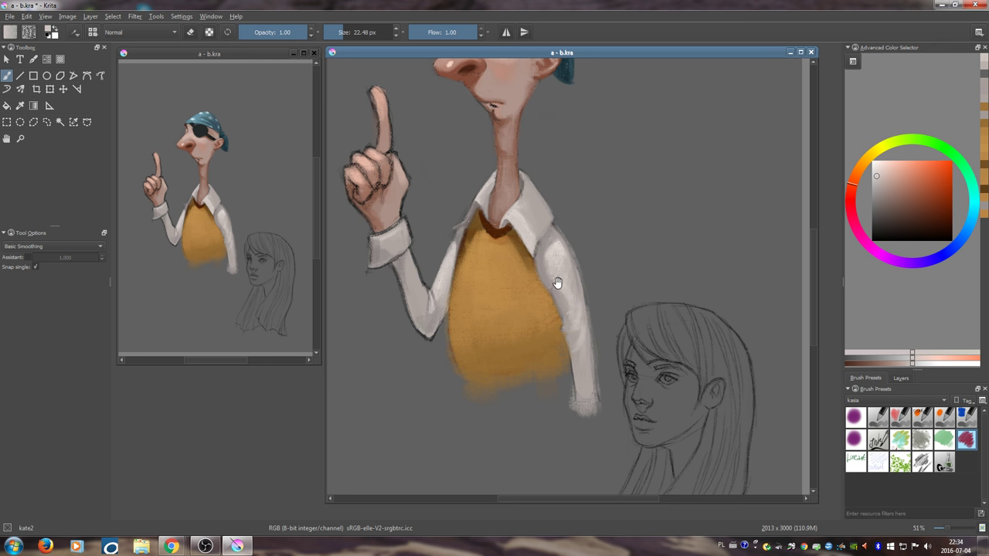
- Shade the raised sleeve's elbow and cover its dark outline with a slightly darkened sleeve gray at 29.48 px
left_click_drag(557, 283, 593, 256)
left_click_drag(540, 274, 543, 353)
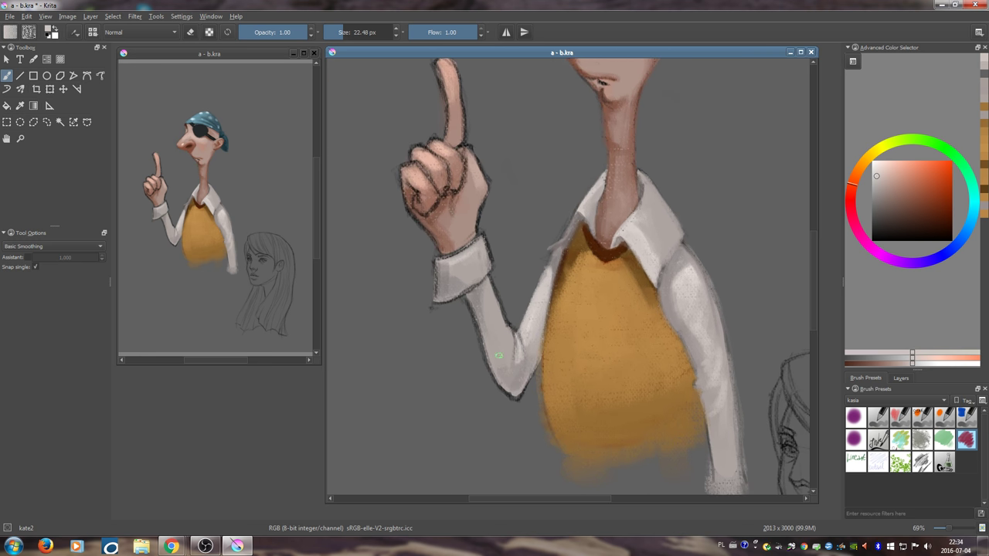
left_click(517, 378, "ctrl")
key("bracketright")
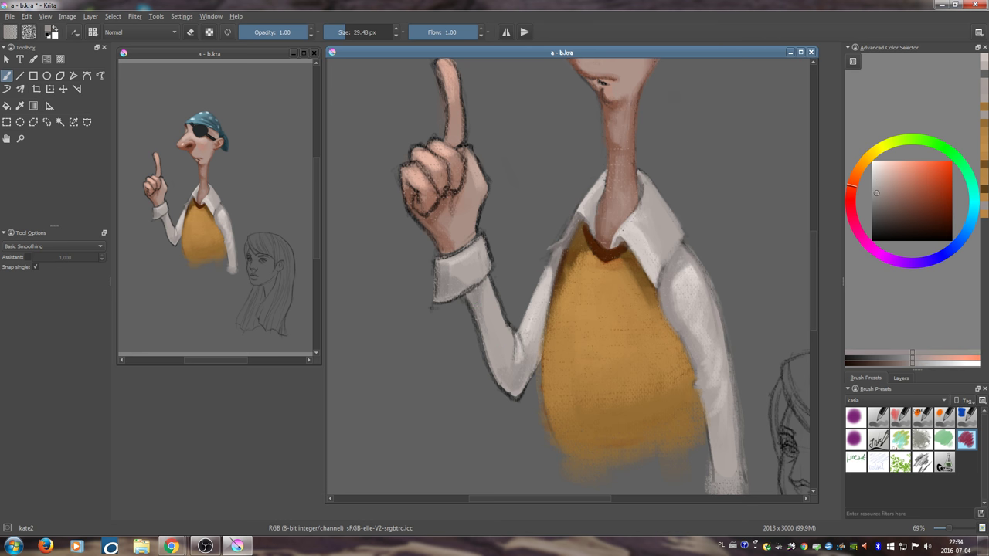
key("k")
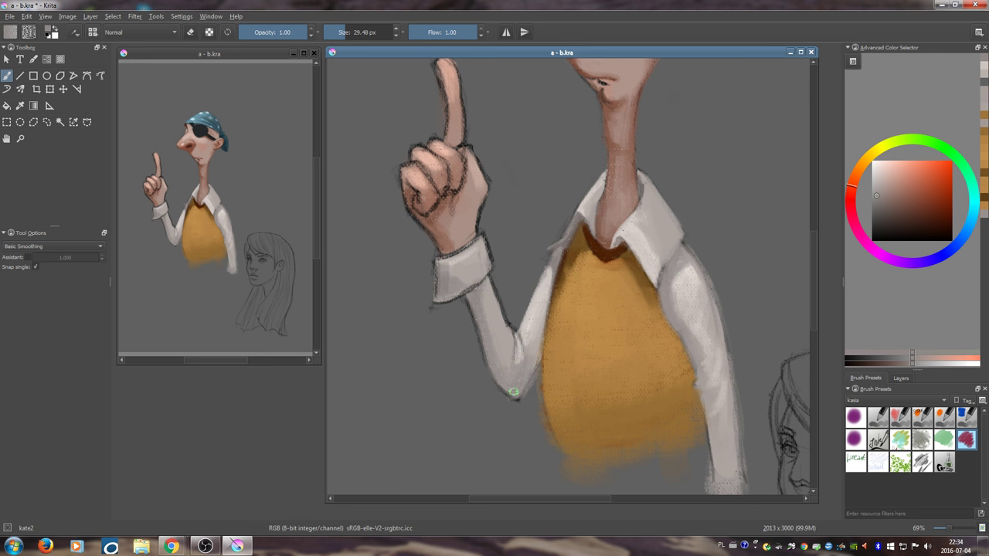
- Paint over the outer outline of the raised forearm below the cuff with sampled background and sleeve grays at 29.48 px
left_click(462, 312, "ctrl")
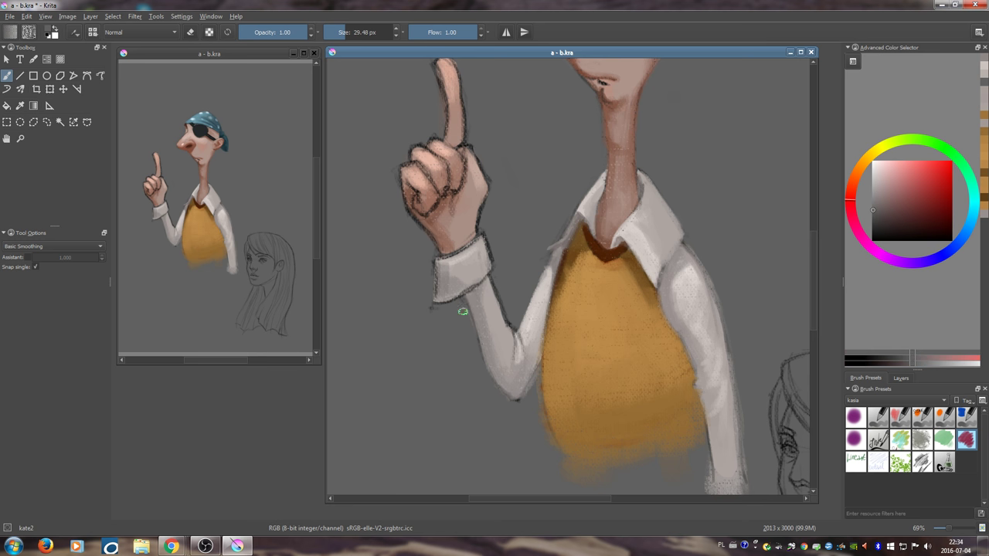
mouse_move(462, 311)
left_mouse_down()
mouse_move(481, 358)
mouse_move(475, 324)
left_mouse_up()
left_click(484, 315, "ctrl")
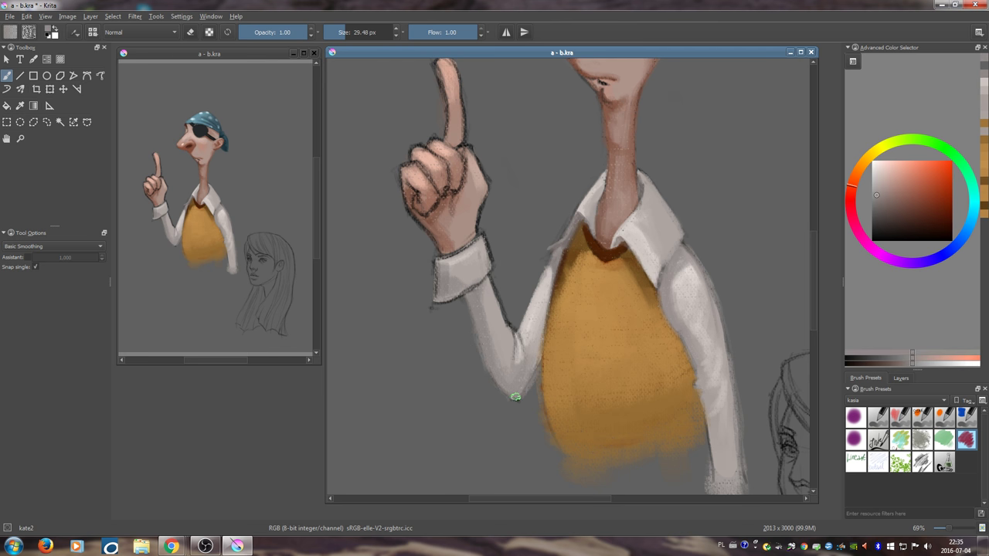
- Cover the outline along the raised arm's inner elbow and forearm with sampled sleeve and background grays, reducing the brush to 20.66 px
left_click_drag(521, 389, 528, 421)
left_click(536, 363, "ctrl")
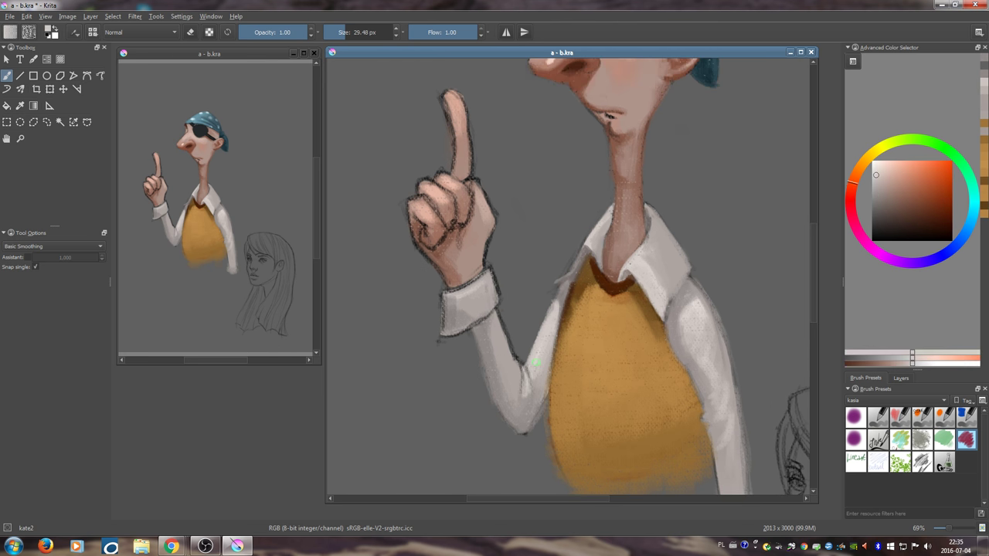
left_click(545, 400, "ctrl")
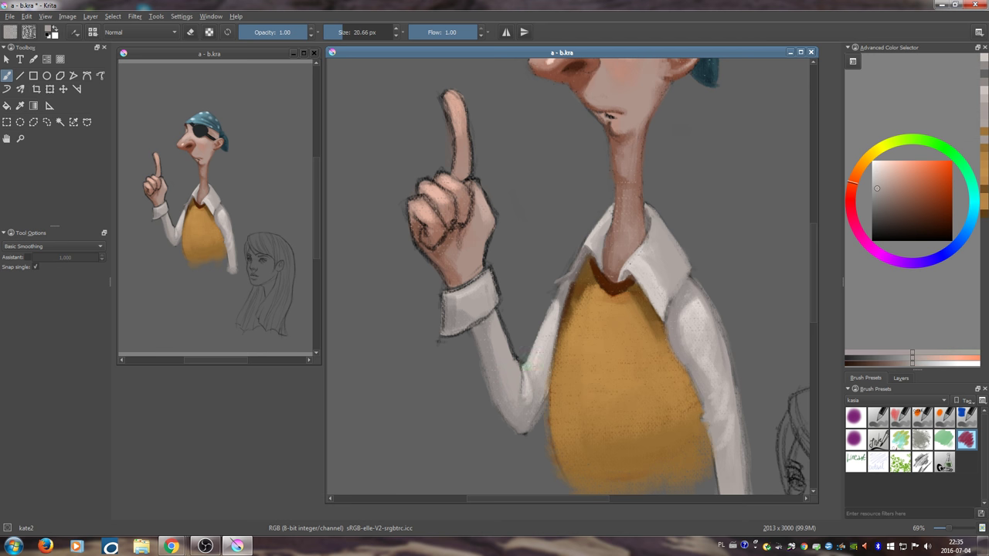
left_click(525, 307, "ctrl")
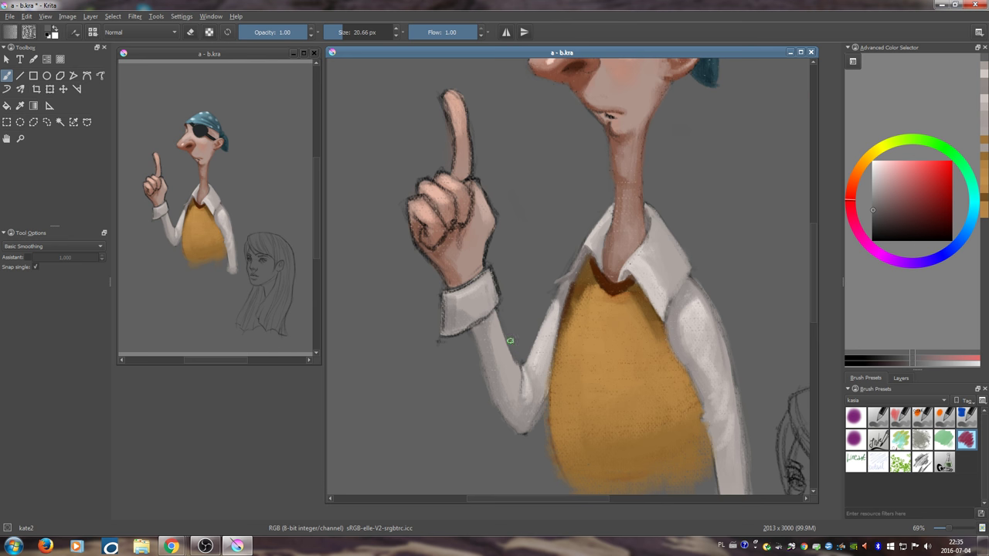
- Blend a sampled light sleeve tone into the folds at the raised arm's elbow with the brush reduced to 13.68 px
left_click(570, 365, "ctrl")
key("[")
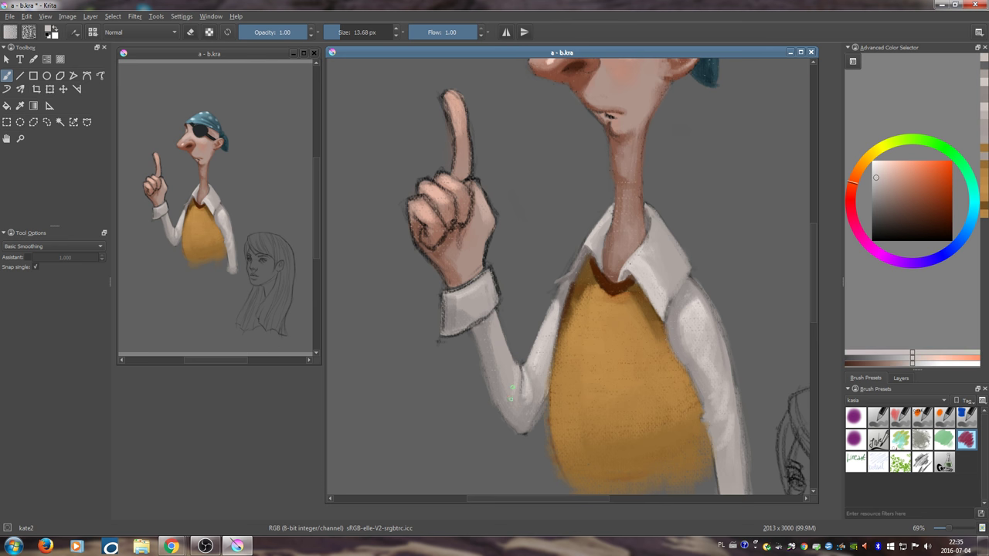
left_click_drag(536, 342, 543, 356)
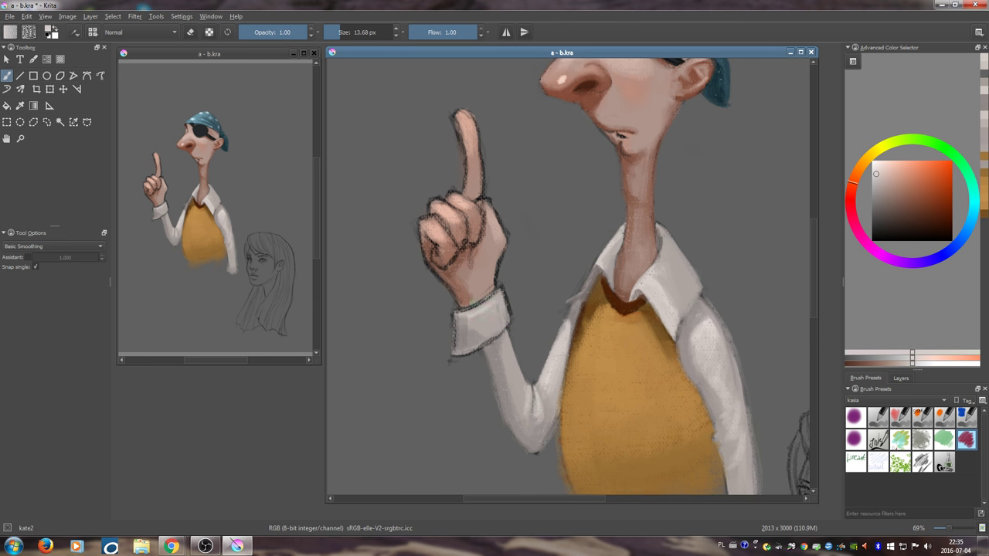
- Paint over the cuff's outer and lower outline with sampled background and cuff grays at 22.73 px
left_click(445, 329, "ctrl")
left_click_drag(450, 365, 448, 361)
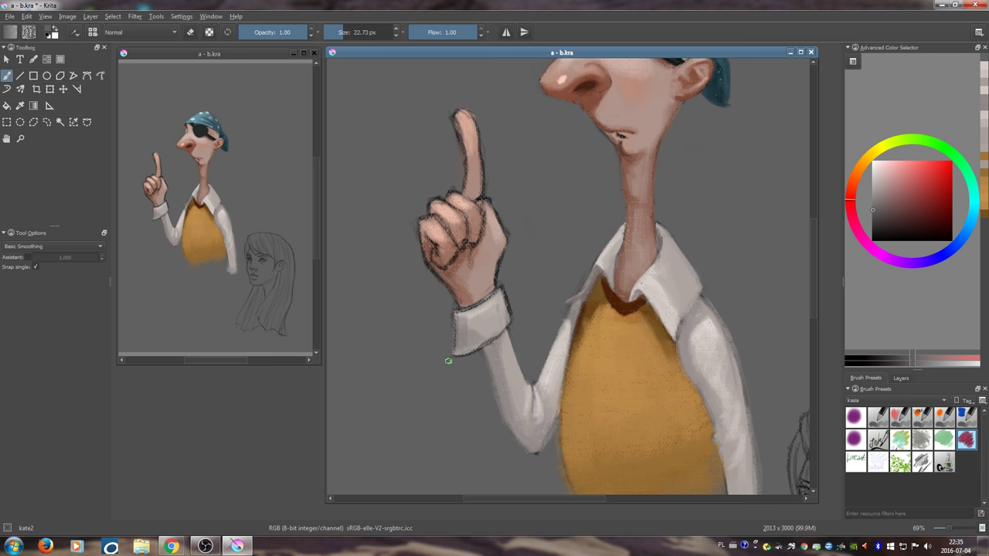
left_click(462, 340, "ctrl")
mouse_move(456, 323)
left_mouse_down()
mouse_move(459, 355)
mouse_move(471, 323)
mouse_move(476, 344)
mouse_move(493, 337)
mouse_move(457, 355)
left_mouse_up()
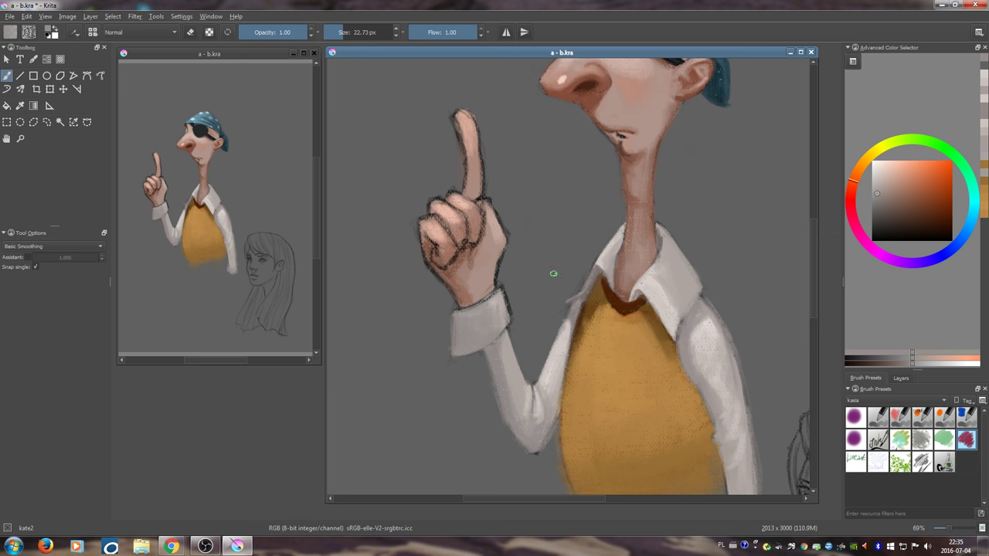
- Cover the dark outline along the cuff's wrist opening with sampled collar, skin and background colors at 17.78 px
left_click(602, 262, "ctrl")
left_click_drag(502, 291, 468, 306)
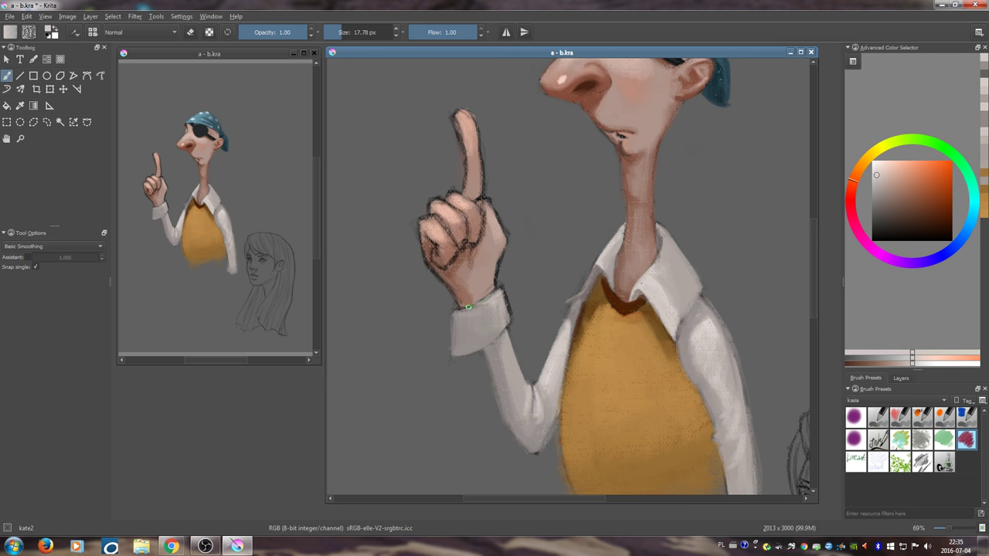
left_click(467, 310, "ctrl")
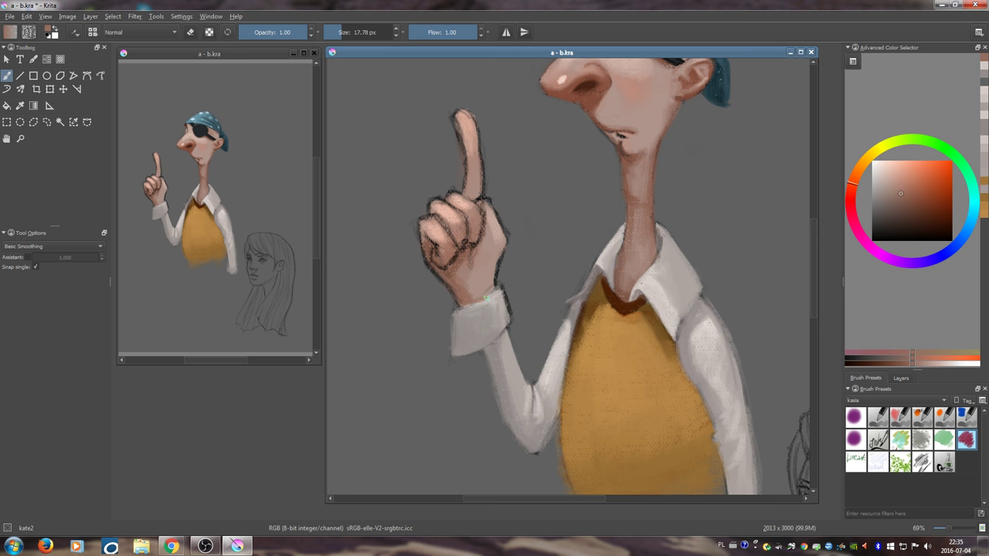
left_click(456, 312, "ctrl")
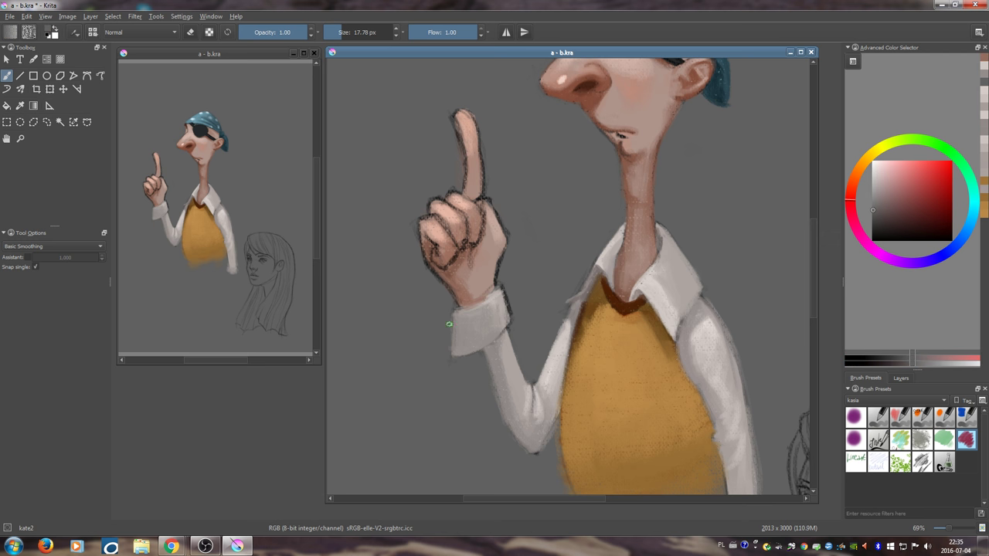
left_click_drag(476, 314, 481, 312)
- Blend sampled skin tones into the wrist above the cuff at 28.12 px and resample the cuff color
left_click(484, 289, "ctrl")
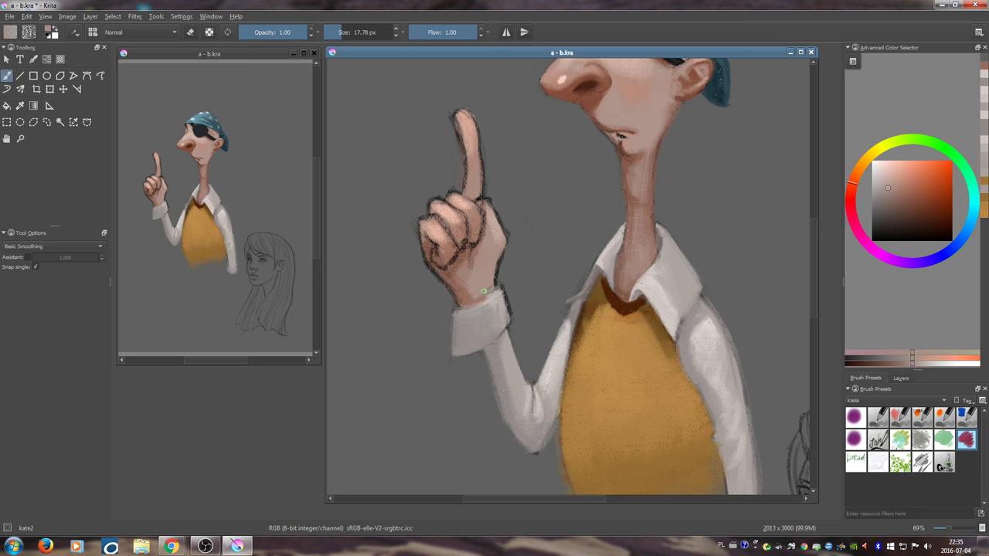
left_click(478, 287, "ctrl")
left_click(467, 287, "ctrl")
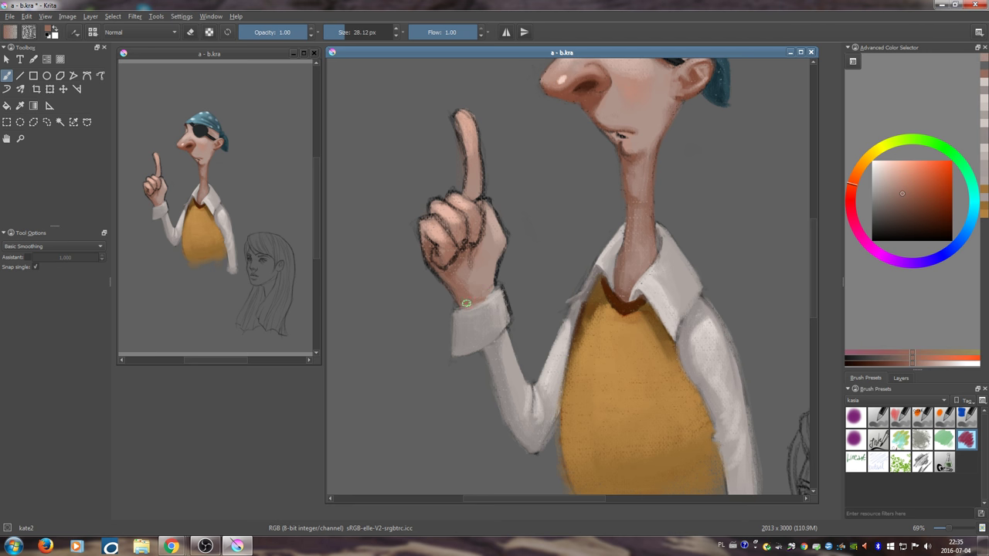
left_click(470, 308, "ctrl")
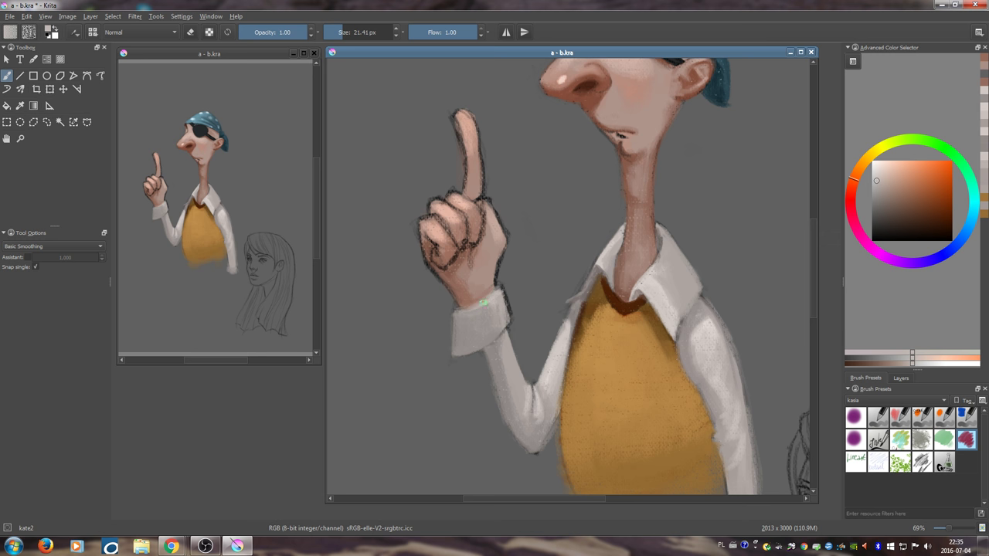
- Paint over the outline on the cuff's inner side with sampled cuff and background grays at 21.41 px
mouse_move(500, 309)
left_mouse_down()
mouse_move(505, 291)
mouse_move(508, 319)
left_mouse_up()
left_click(513, 290, "ctrl")
left_click(496, 326, "ctrl")
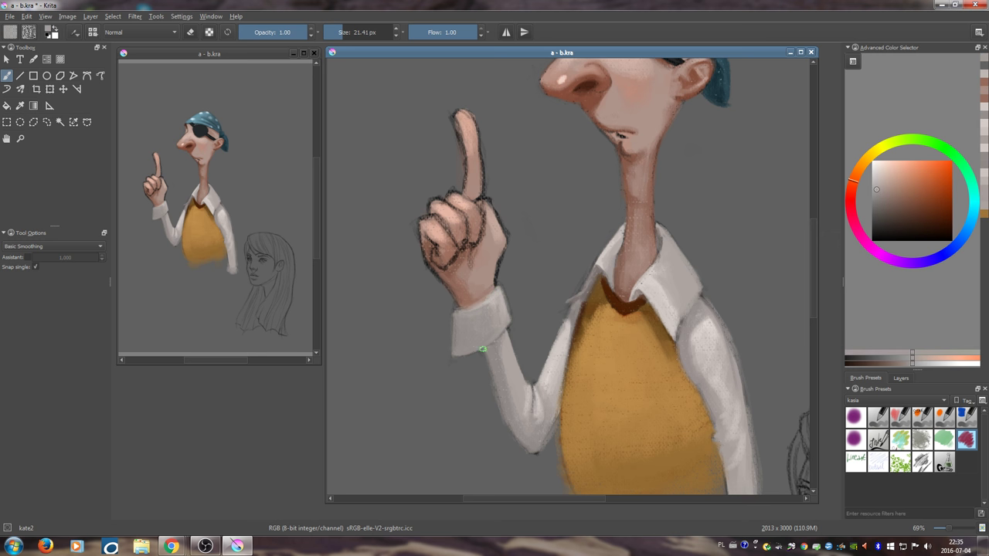
left_click(522, 338, "ctrl")
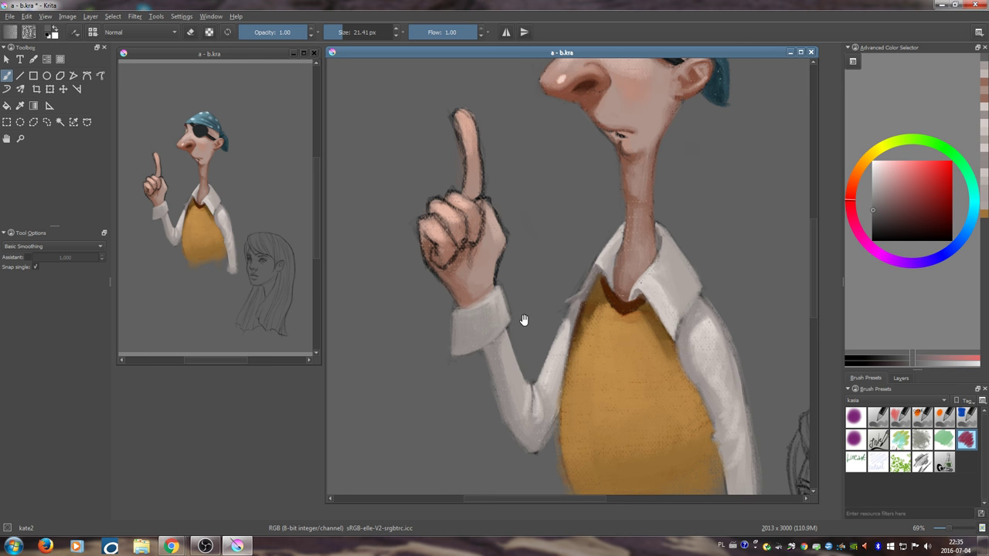
- Cover the outline along the outer wrist with sampled background and skin colors, reducing the brush to 15.87 px
scroll(523, 320, "down", 2)
left_click_drag(517, 385, 531, 371)
left_click(531, 373, "ctrl")
left_click_drag(494, 324, 514, 390)
left_click_drag(458, 240, 467, 291)
left_click(448, 306, "ctrl")
key("bracketleft")
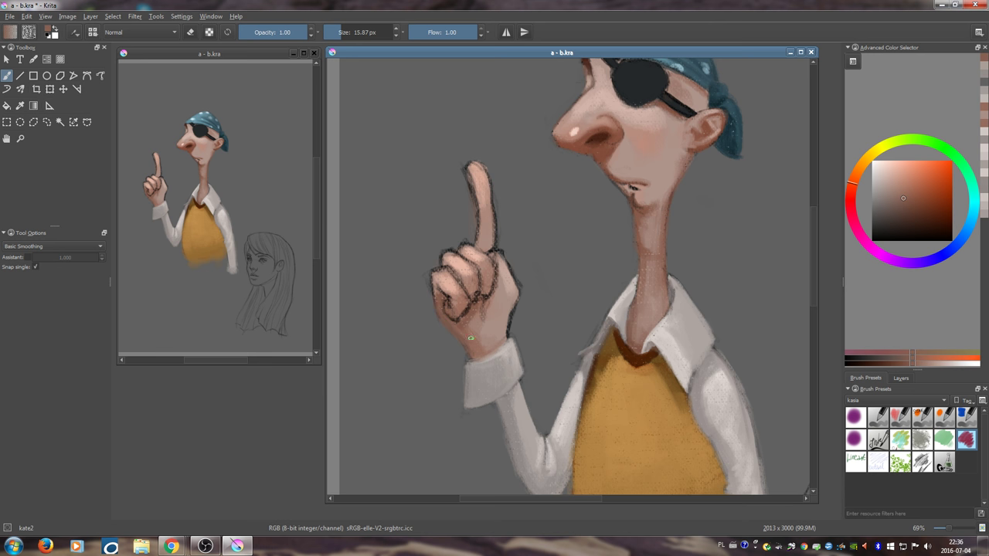
- Darken the skin brown and replace the sketch line along the fist's lower outer edge with shading at 10.58 px
left_click(906, 206)
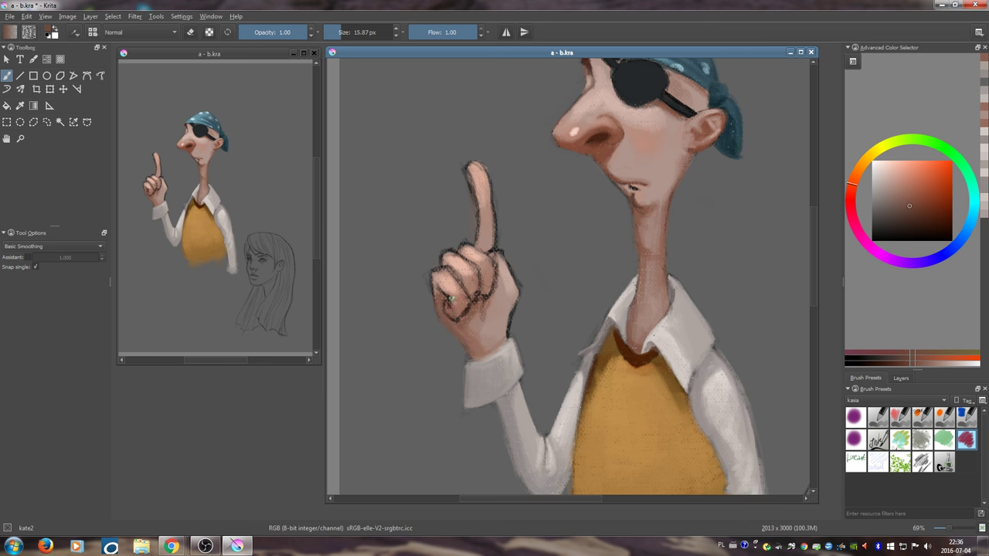
key("bracketleft")
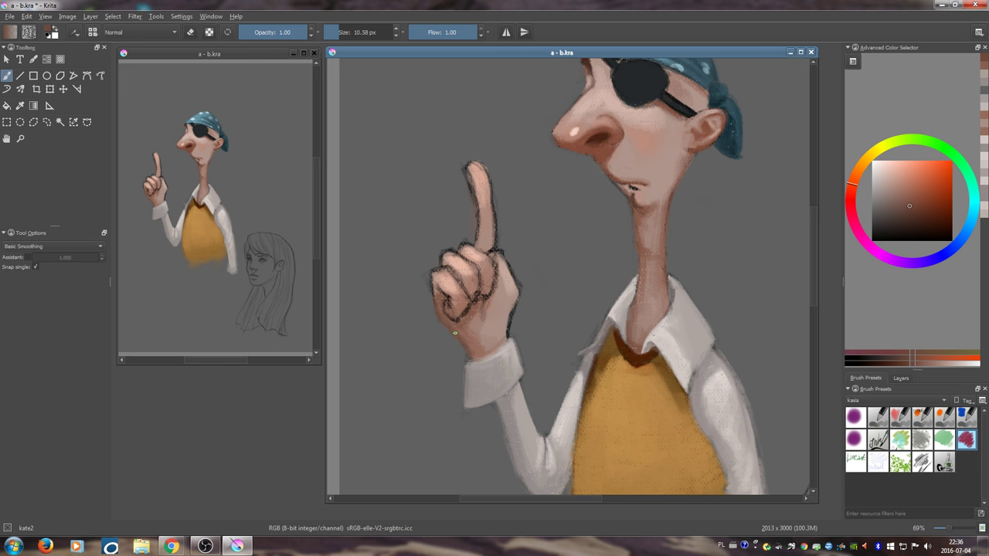
left_click_drag(450, 318, 461, 335)
key("bracketright")
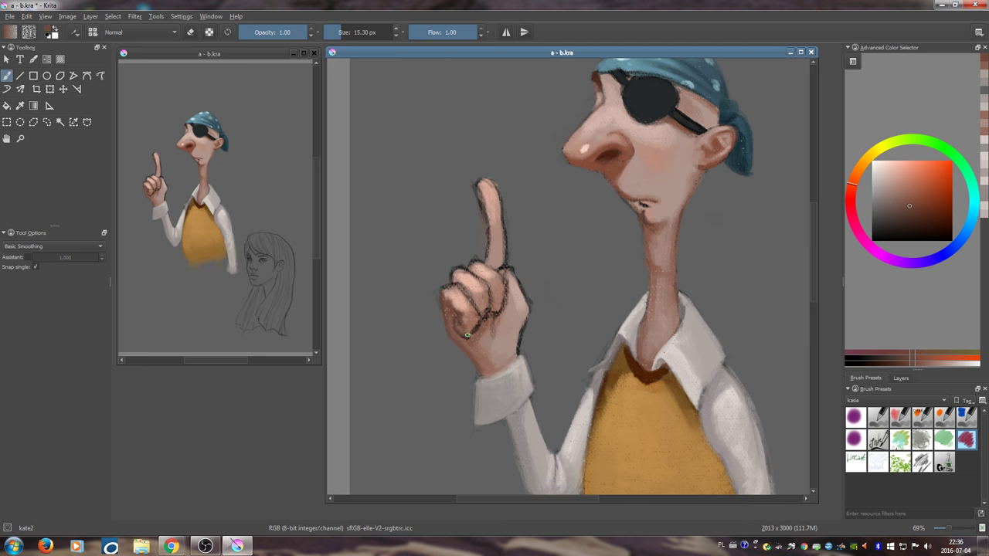
- Blend sampled skin tones over the sketch lines inside the curled little finger at 15.30 px
left_click(477, 324, "ctrl")
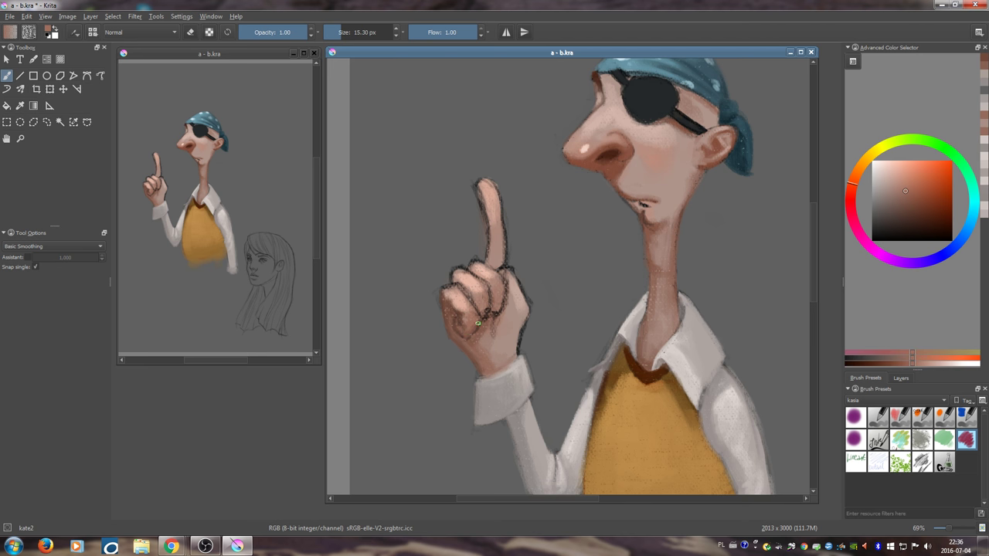
left_click_drag(466, 335, 469, 322)
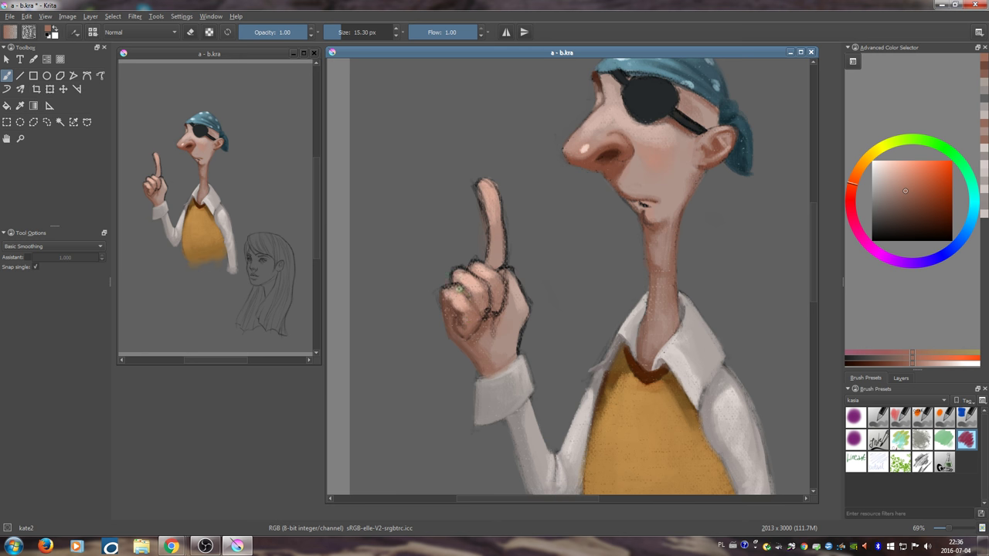
left_click(462, 298, "ctrl")
left_click_drag(470, 295, 470, 303)
left_click(459, 302, "ctrl")
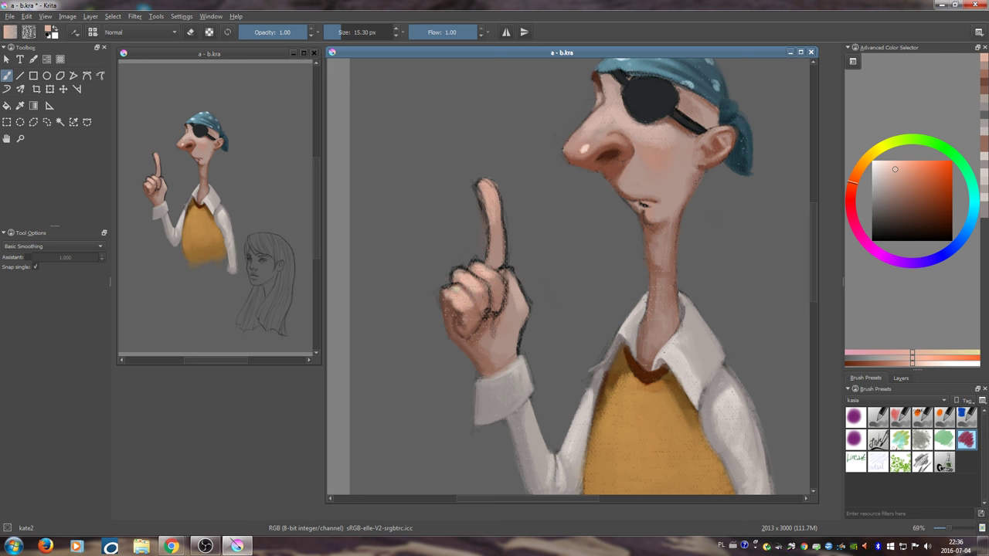
- Clean the outline above the little finger's knuckle with sampled background gray and light skin tones at 15.30 px
left_click(440, 283, "ctrl")
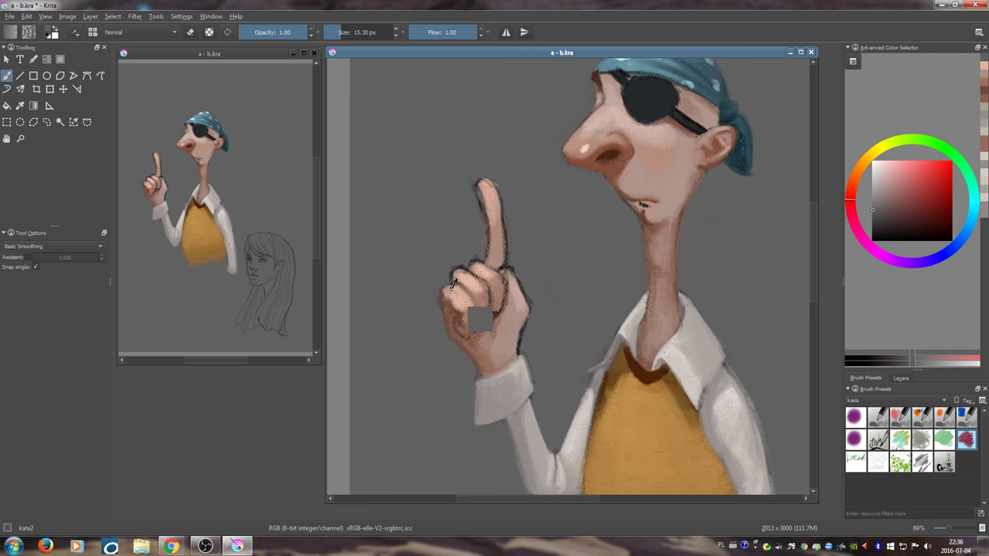
left_click(445, 288, "ctrl")
left_click(436, 287, "ctrl")
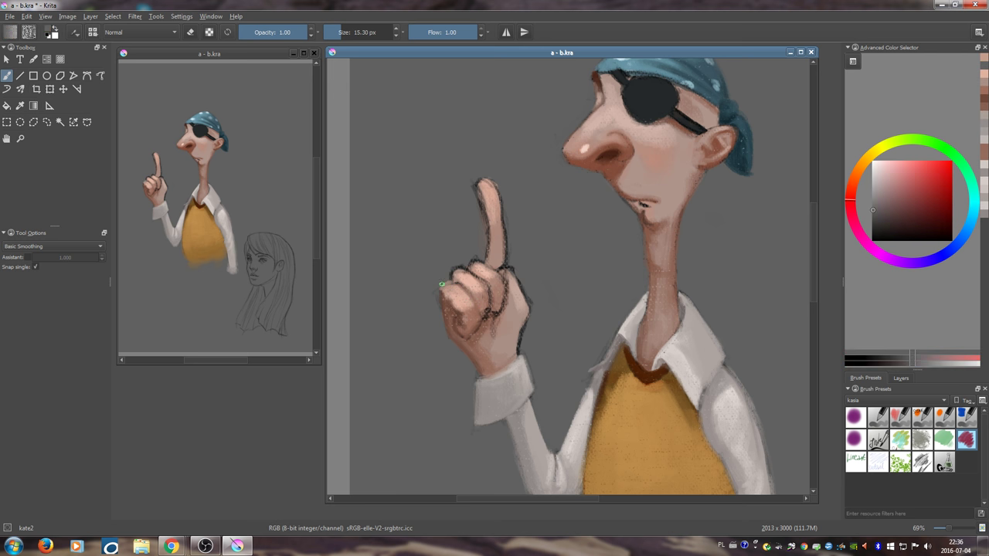
mouse_move(442, 284)
left_mouse_down()
mouse_move(438, 292)
mouse_move(448, 282)
left_mouse_up()
left_click(455, 295, "ctrl")
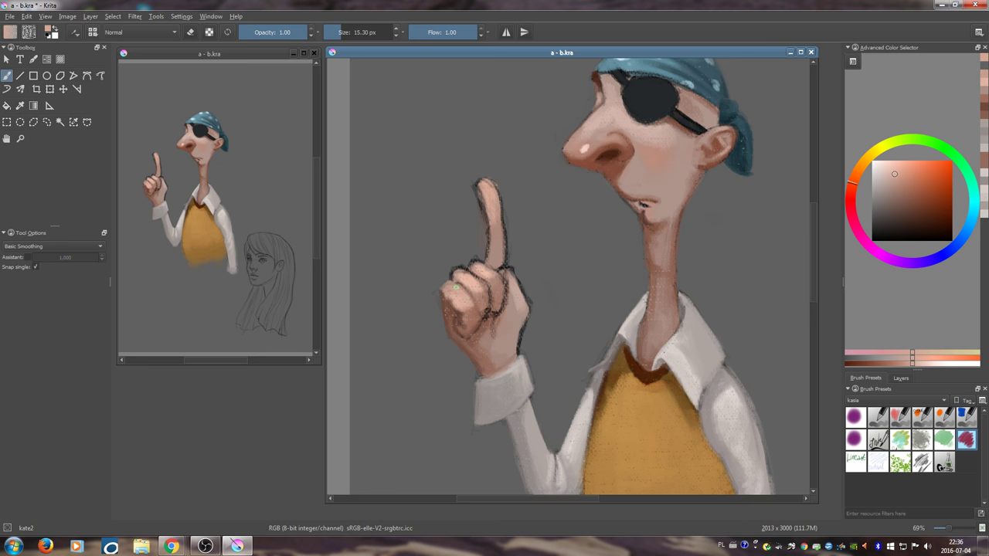
- Paint sampled light skin tones over the outline of the curled ring finger's knuckle
left_click(477, 325, "ctrl")
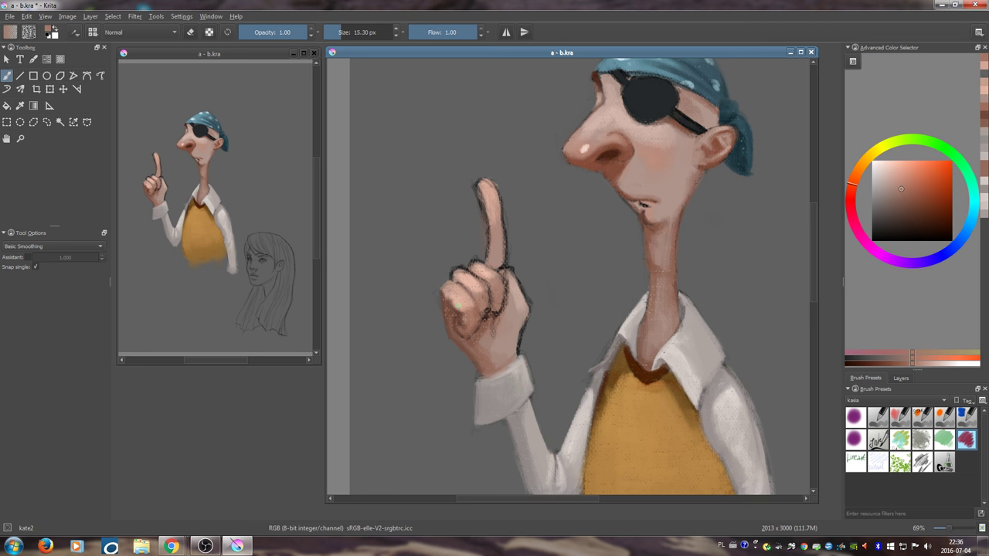
left_click(466, 271, "ctrl")
left_click_drag(454, 272, 480, 280)
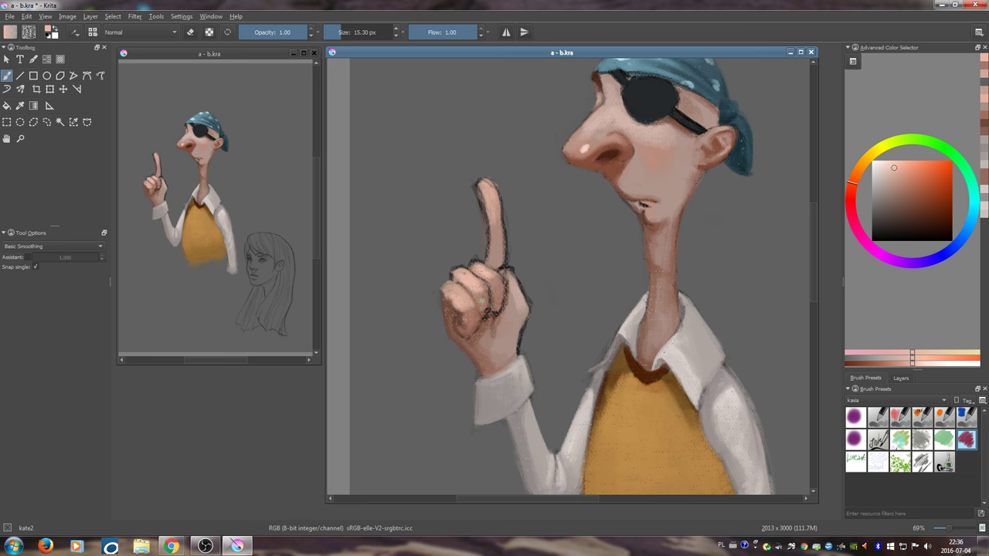
- Shade the gaps between the curled fingers with sampled dark brown and skin tones at 12.69 px
left_click(455, 320, "ctrl")
left_click(454, 312, "ctrl")
key("bracketleft")
key("bracketleft")
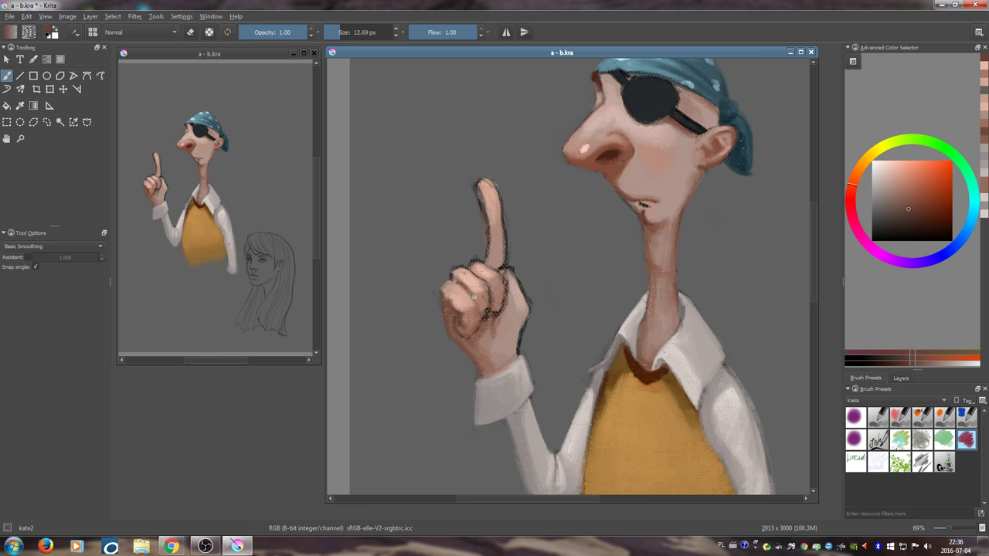
left_click(484, 303, "ctrl")
left_click_drag(487, 291, 485, 317)
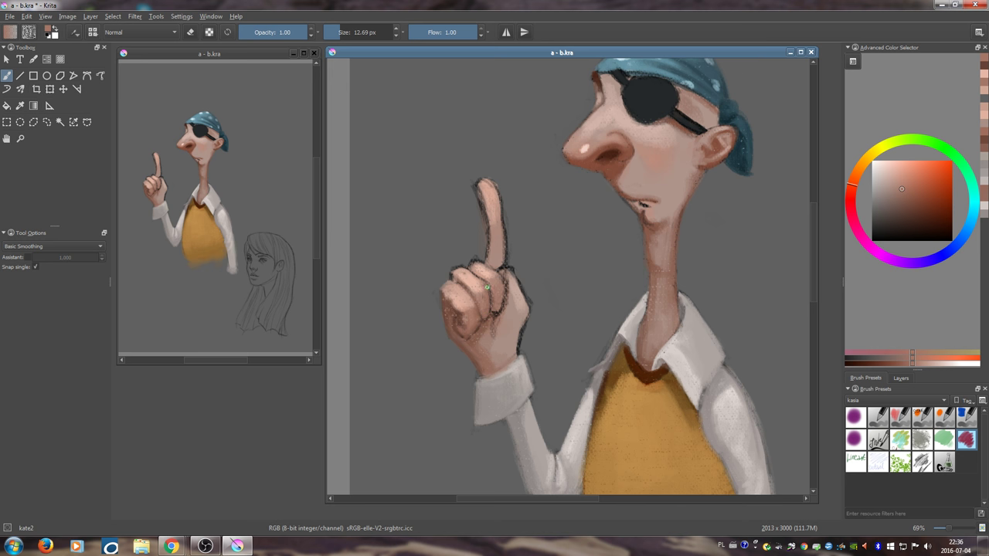
- Blend sampled brown shading into the curled middle finger with the brush enlarged to 17.82 px
left_click(472, 350, "ctrl")
left_click_drag(477, 274, 494, 298)
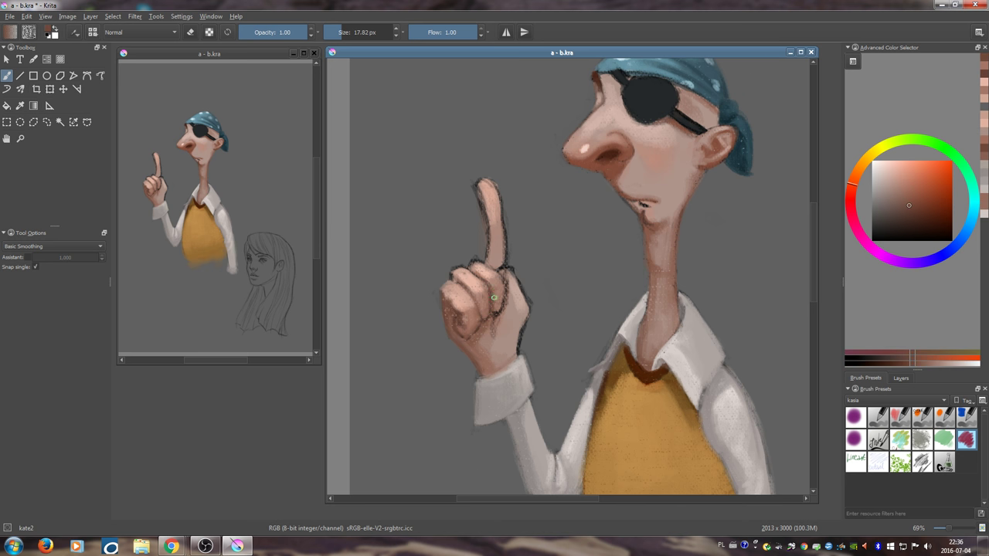
left_click(492, 287, "ctrl")
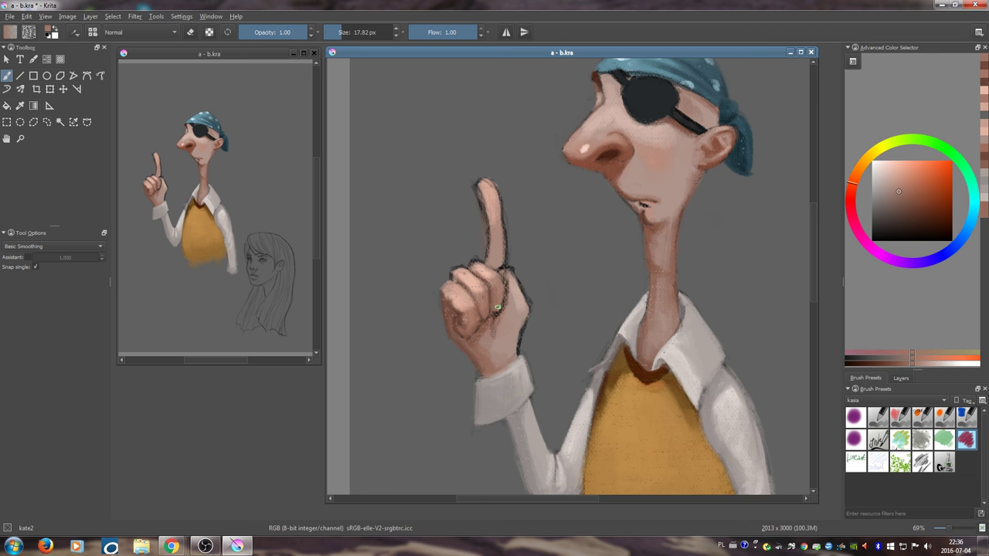
- Paint over the outline along the tops of the curled knuckles with sampled skin and background colors at 17.82 px
left_click(474, 266, "ctrl")
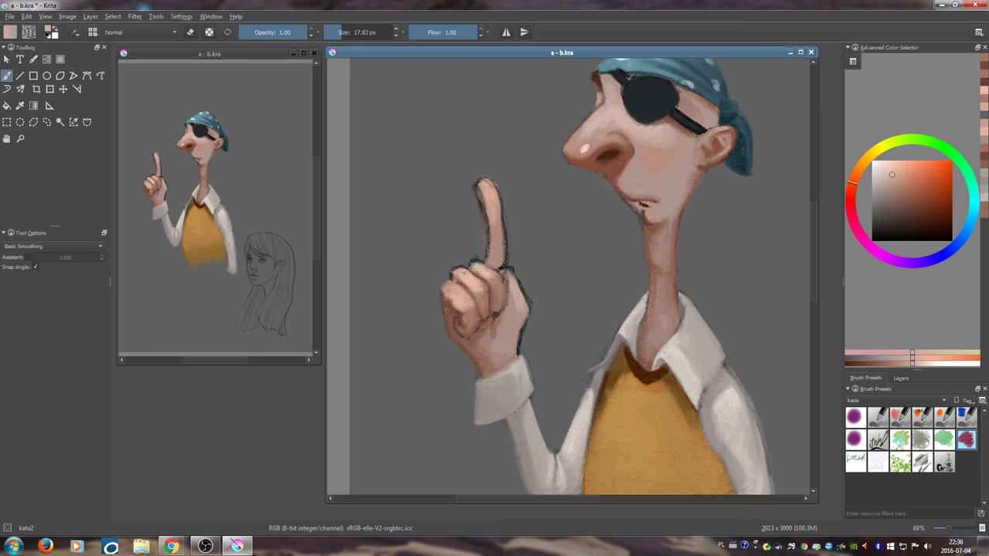
left_click(472, 263, "ctrl")
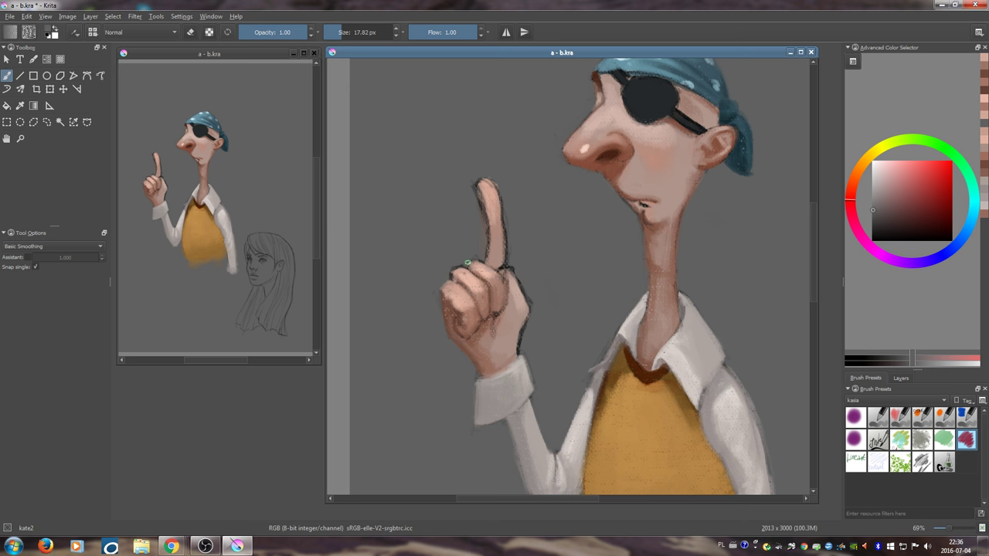
left_click(455, 274, "ctrl")
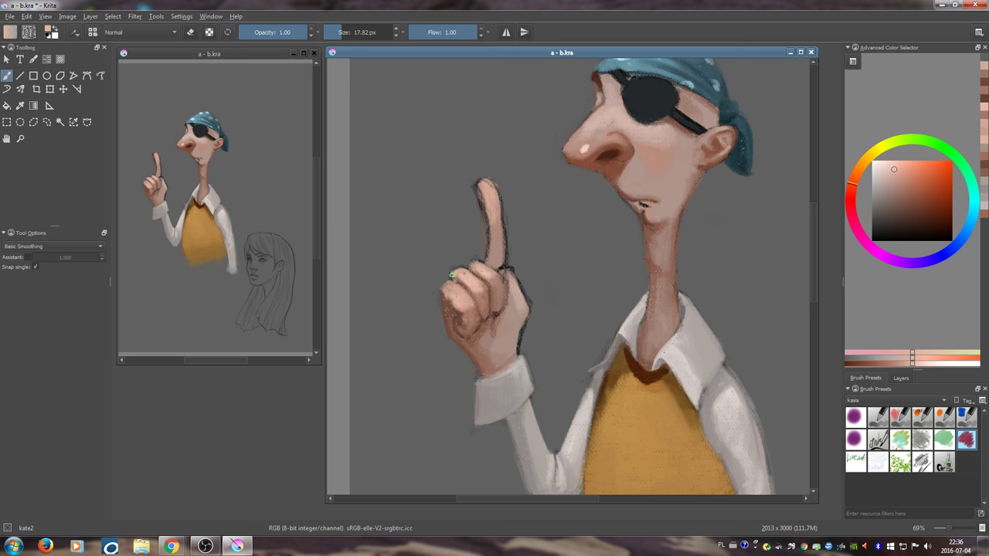
mouse_move(459, 268)
left_mouse_down()
mouse_move(502, 281)
mouse_move(507, 311)
mouse_move(508, 283)
left_mouse_up()
left_click(448, 277, "ctrl")
left_click(478, 266, "ctrl")
- Shade the palm beside the curled fingers with sampled skin tones, enlarging the brush to 28.28 px
left_click(505, 309, "ctrl")
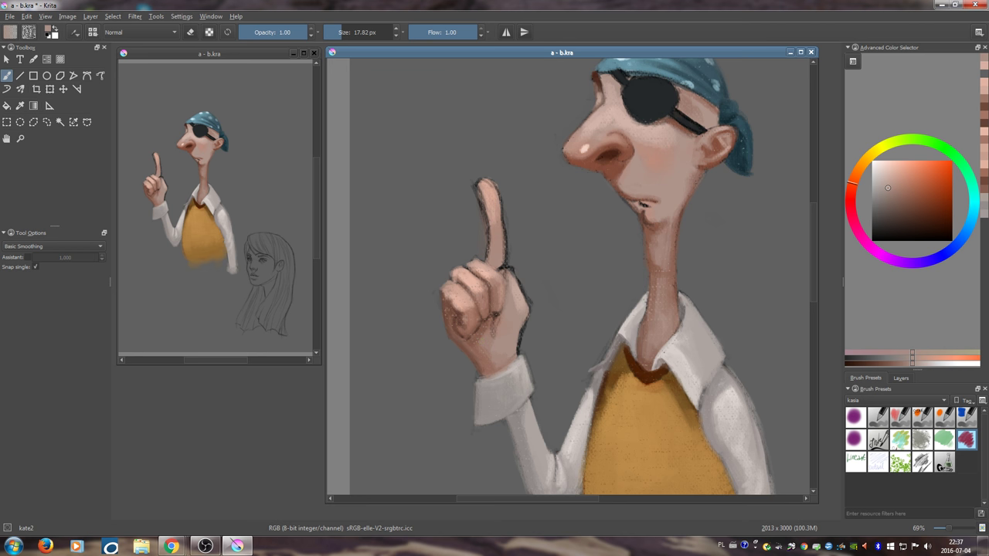
left_click(479, 338, "ctrl")
key("bracketright")
key("bracketright")
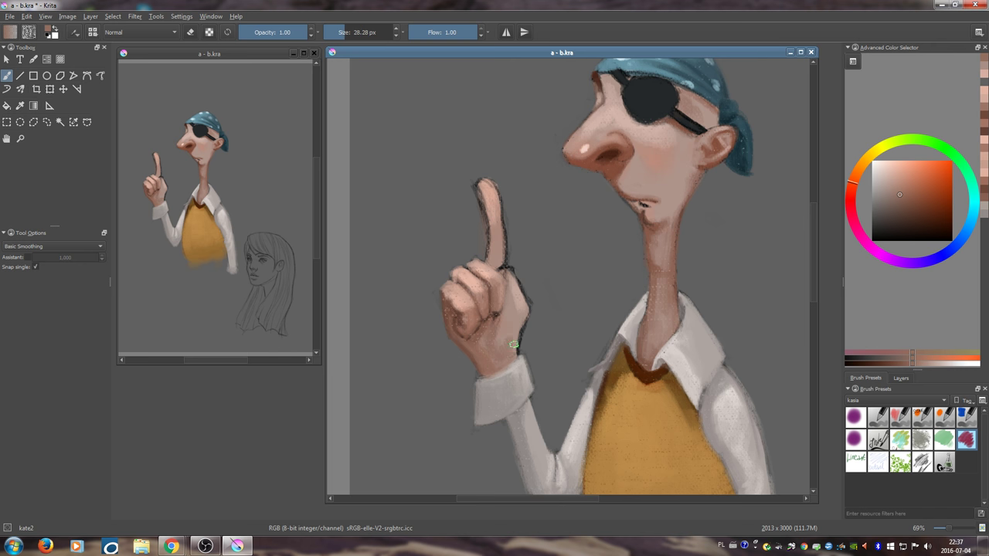
left_click_drag(506, 319, 504, 341)
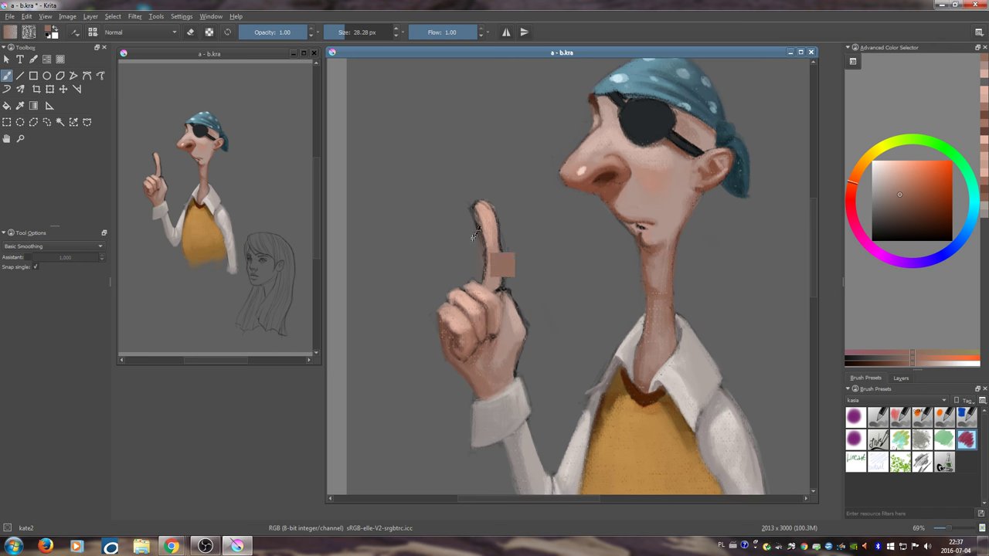
- Shade the raised index finger with sampled skin tones, using 28.28 px along its length and 22.64 px at the fingertip
left_click(458, 310, "ctrl")
mouse_move(490, 262)
left_mouse_down()
mouse_move(487, 279)
mouse_move(496, 260)
left_mouse_up()
left_click(494, 261, "ctrl")
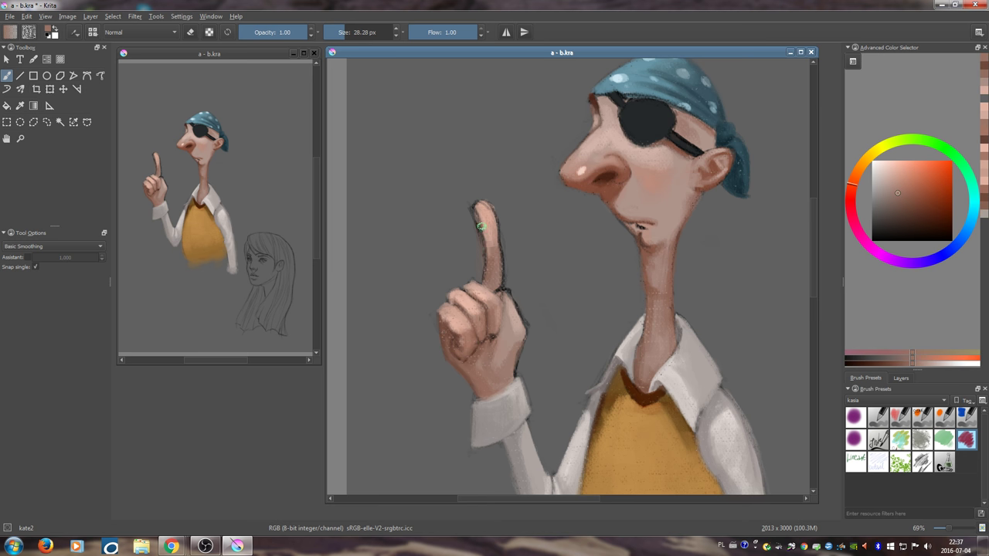
left_click_drag(480, 227, 485, 250)
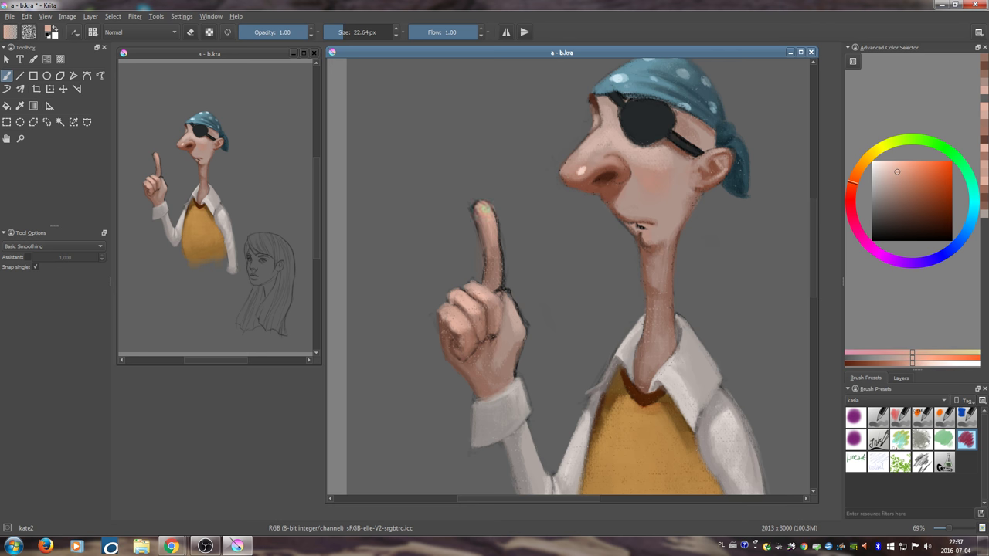
left_click_drag(486, 208, 490, 217)
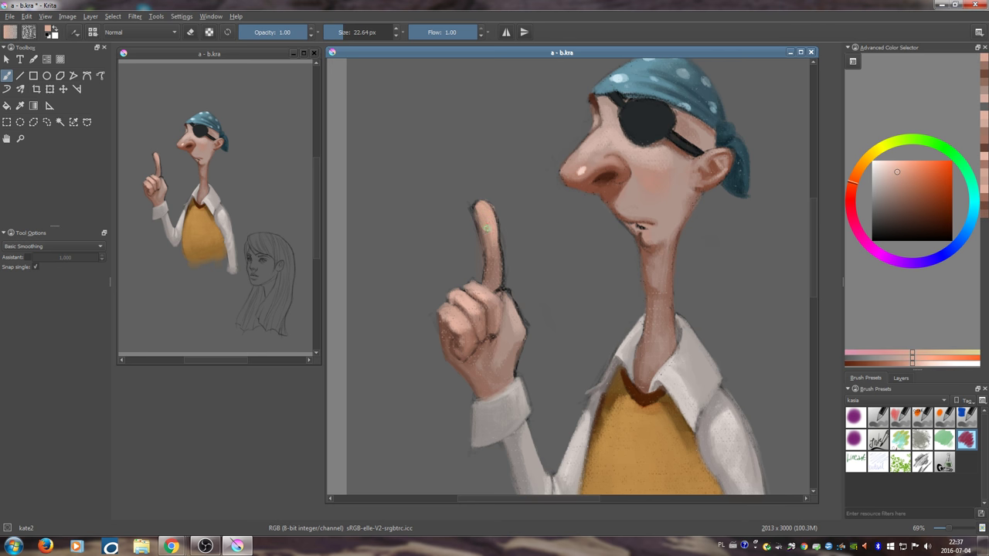
- Paint over the raised index finger's sketch outline with sampled background gray and skin color at 22.64 px
left_click(461, 209, "ctrl")
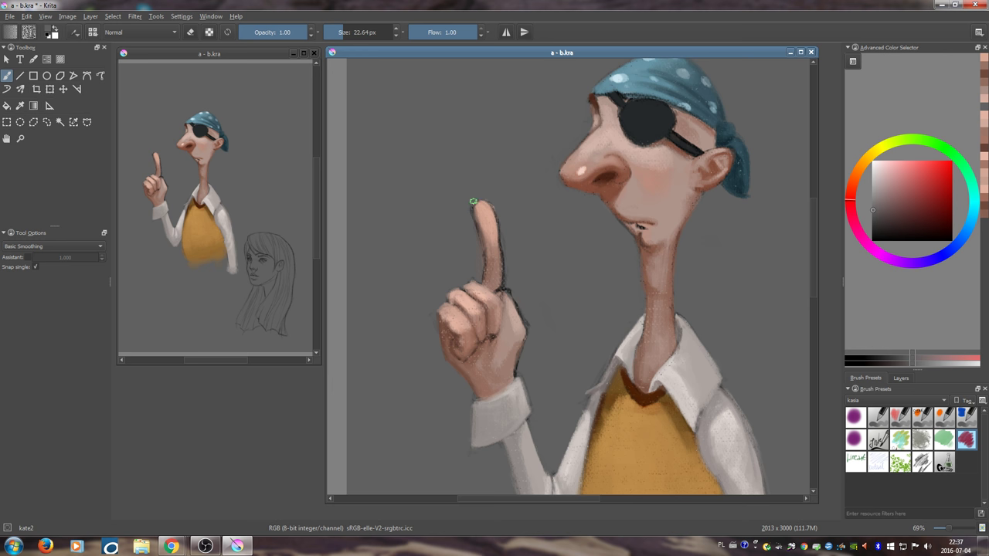
left_click(479, 268, "ctrl")
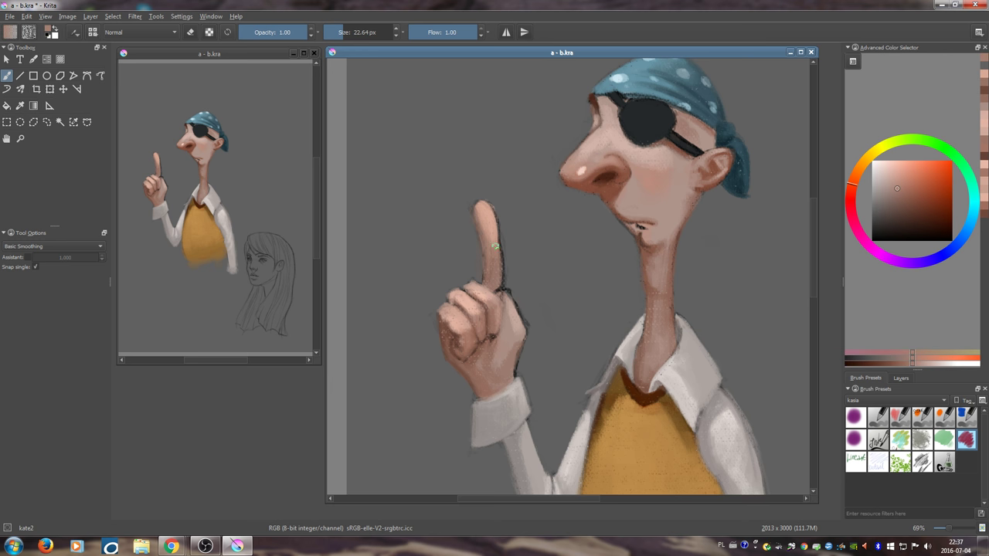
left_click(500, 283, "ctrl")
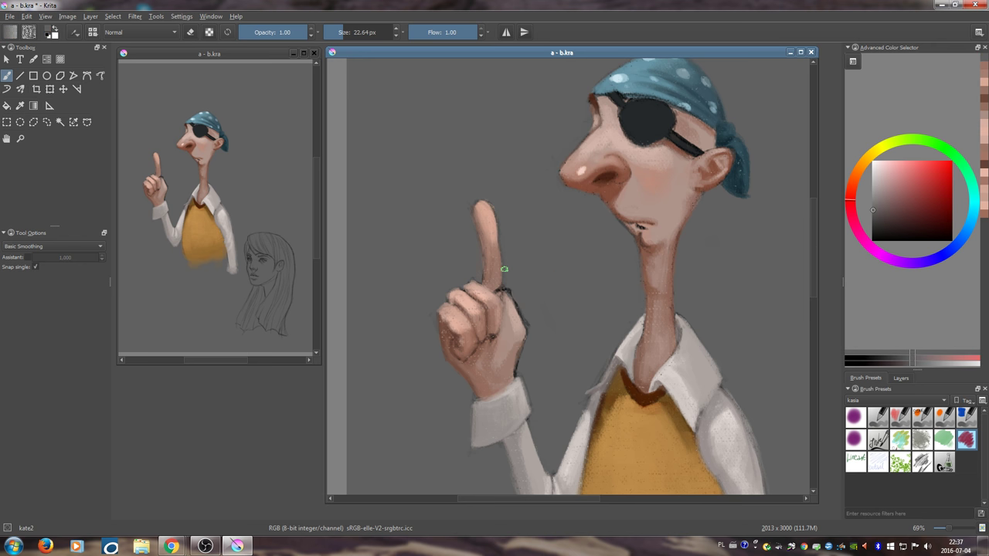
- Cover the dark outline around the top knuckle and outer edge of the hand with sampled skin tones at 22.64 px
scroll(501, 241, "down", 1)
left_click(476, 247, "ctrl")
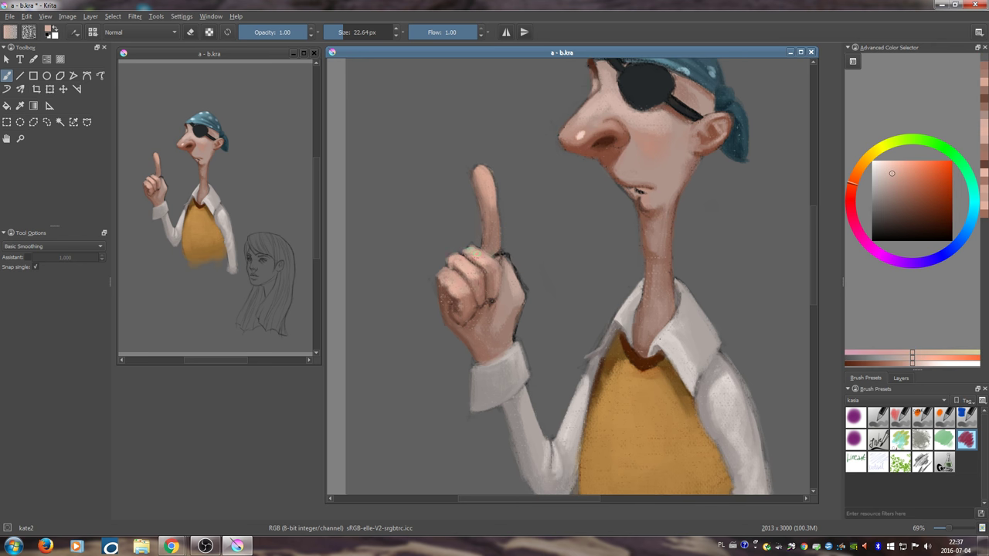
left_click(510, 270, "ctrl")
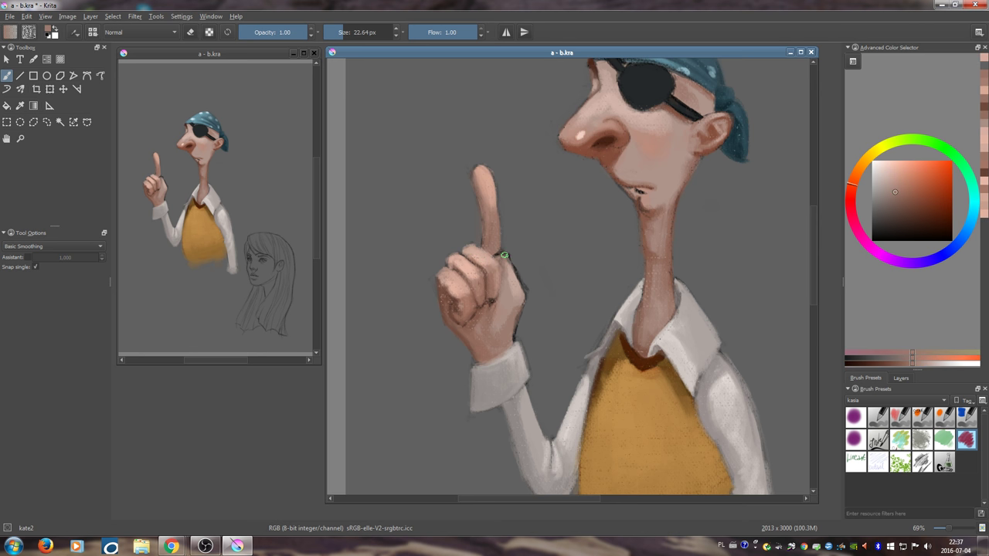
left_click(522, 298, "ctrl")
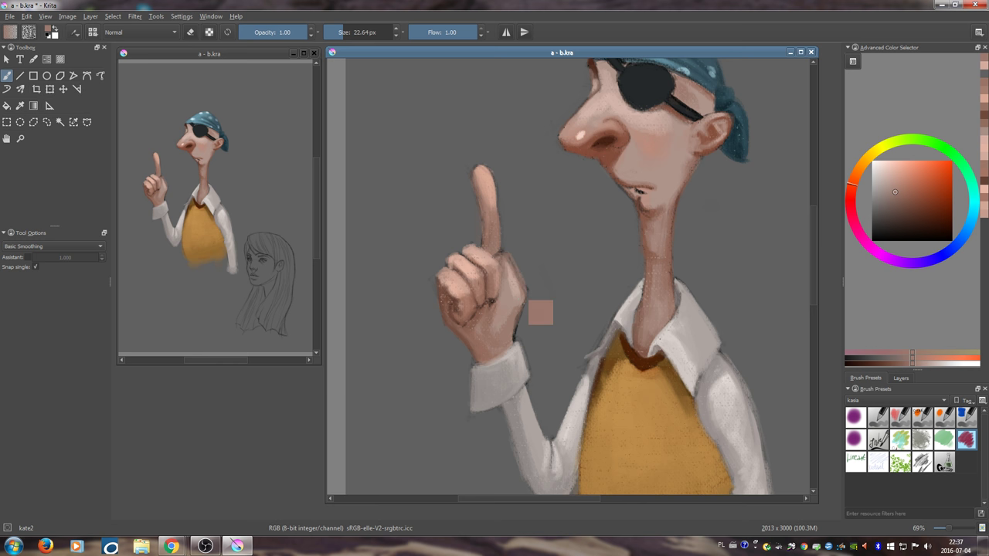
mouse_move(509, 258)
left_mouse_down()
mouse_move(519, 289)
mouse_move(494, 320)
left_mouse_up()
- Blend sampled brown skin tones into the palm and the lowest curled finger with the brush enlarged to 30.43 px
left_click(482, 319, "ctrl")
key("]")
left_click(501, 326, "ctrl")
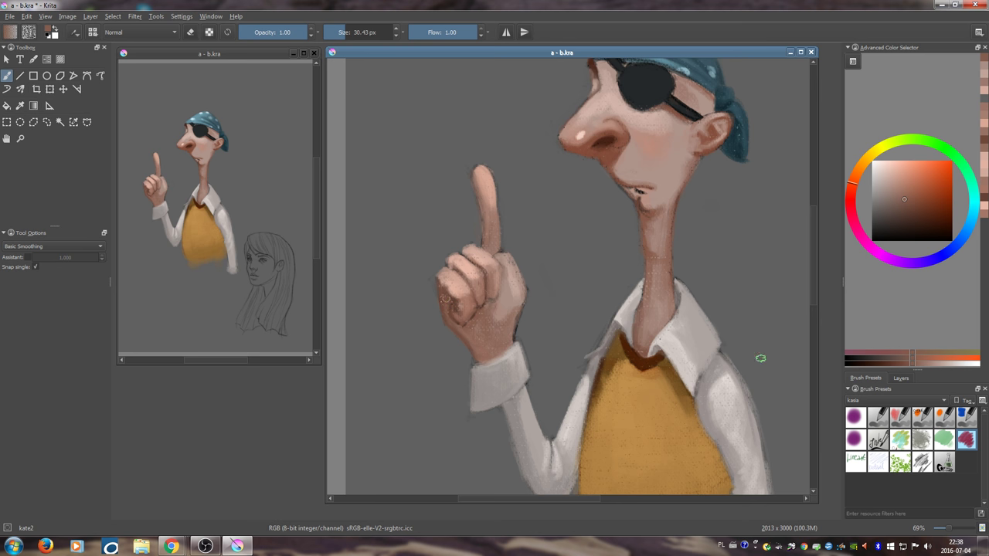
left_click(456, 292, "ctrl")
left_click(449, 300, "ctrl")
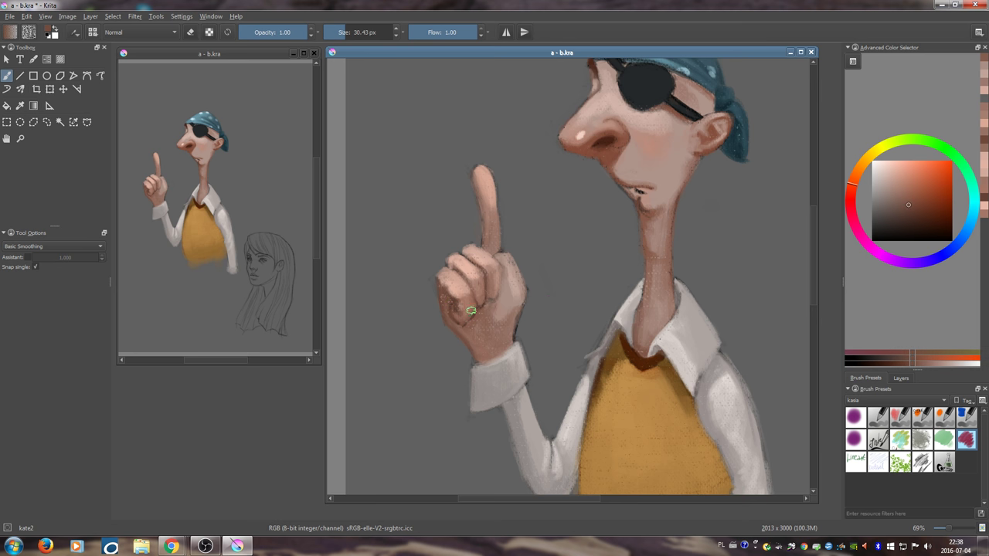
left_click_drag(468, 306, 458, 308)
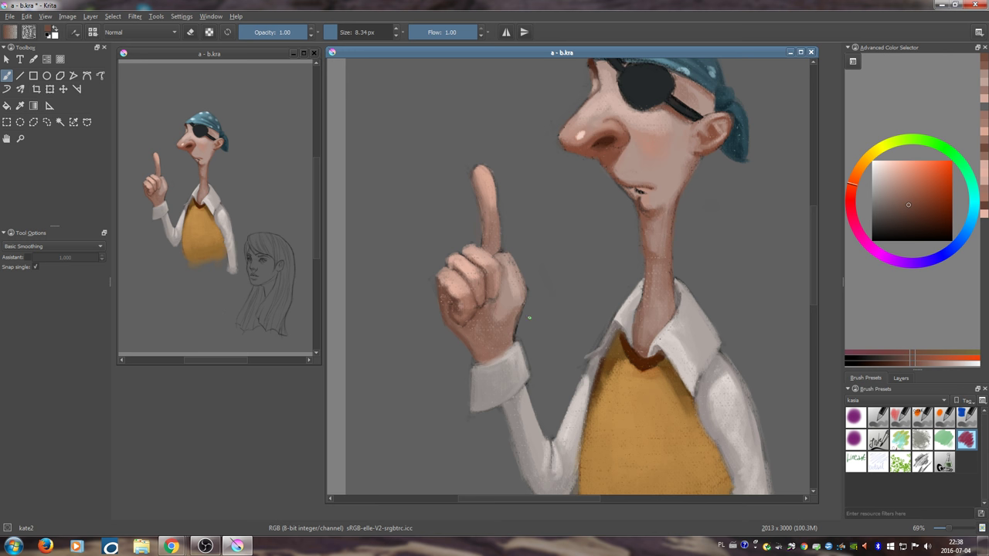
- Clean up the outer wrist edge with sampled skin color at 9.77 px and background gray at 16.87 px
left_click(507, 333, "ctrl")
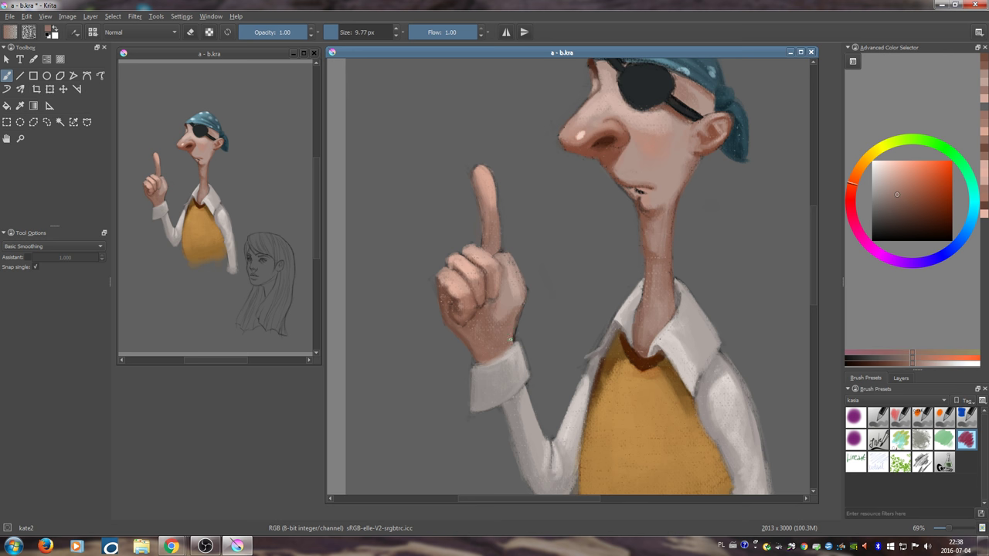
left_click_drag(511, 339, 515, 329)
left_click(530, 317, "ctrl")
left_click_drag(530, 293, 538, 293)
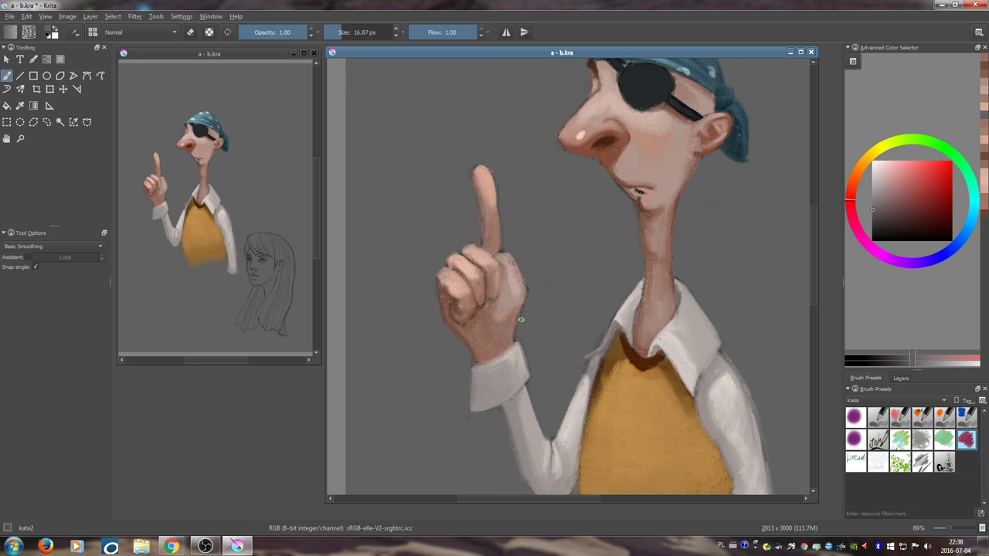
- Lighten the hand below the base of the index finger with sampled light skin color at 16.87 px
left_click(495, 305, "ctrl")
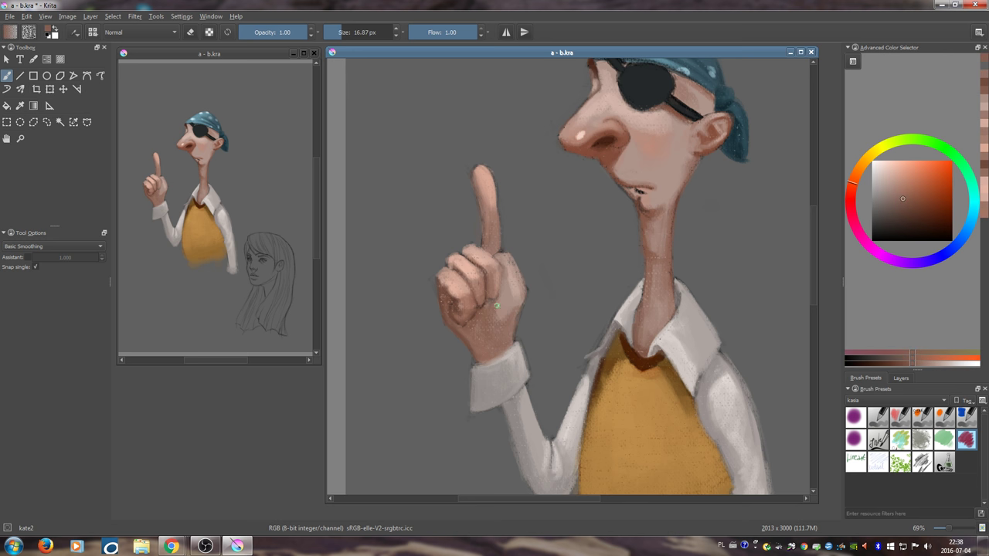
left_click(481, 252, "ctrl")
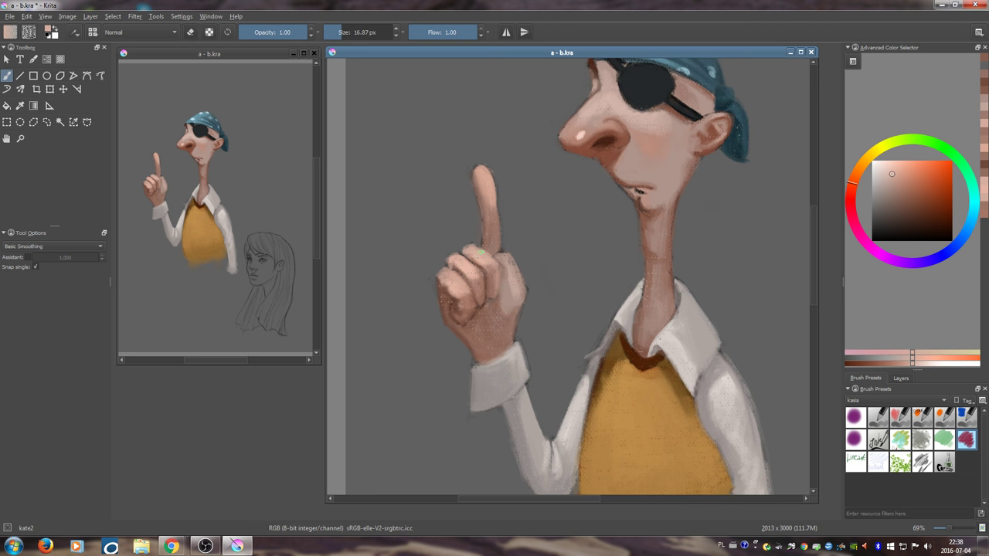
mouse_move(500, 254)
left_mouse_down()
mouse_move(512, 260)
mouse_move(505, 256)
mouse_move(495, 293)
left_mouse_up()
- Shade the palm and the heel of the hand with sampled brown skin tones at 14.33 px
left_click(454, 307, "ctrl")
key("bracketright")
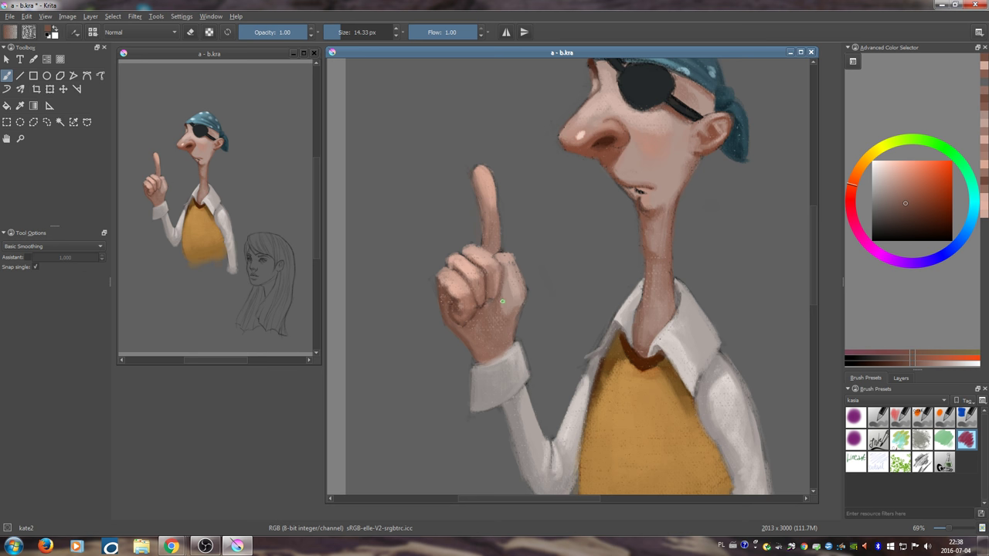
left_click(452, 309, "ctrl")
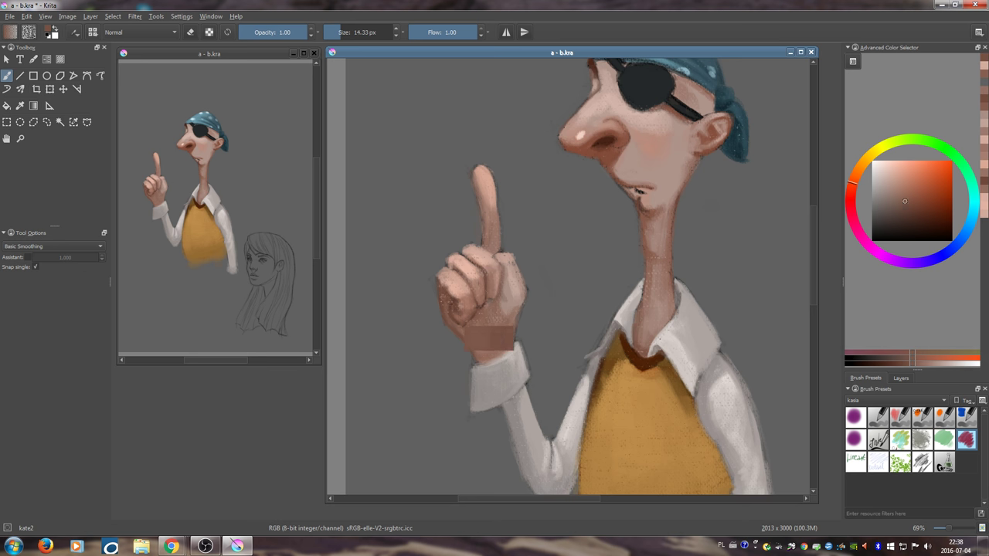
left_click_drag(466, 334, 468, 339)
left_click(498, 310, "ctrl")
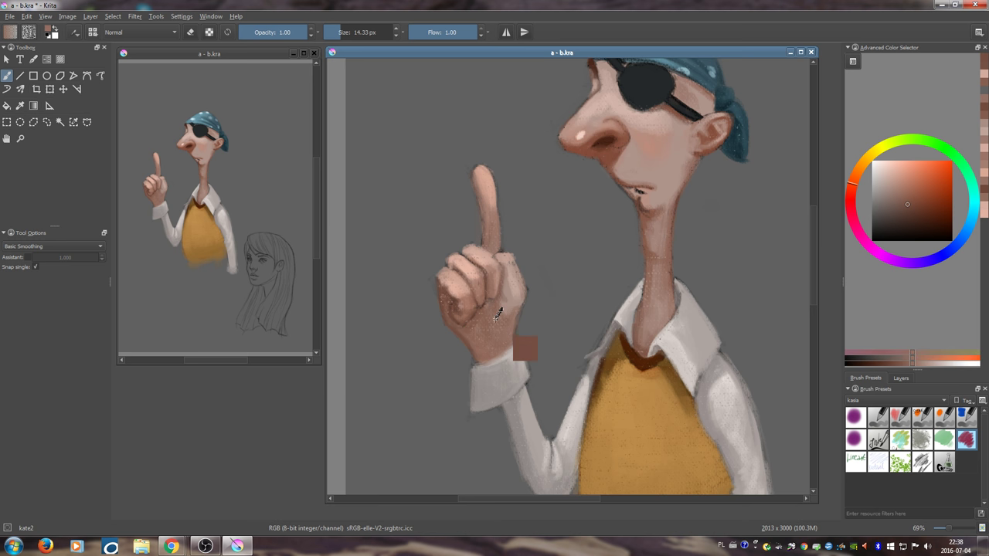
mouse_move(505, 289)
left_mouse_down()
mouse_move(521, 289)
mouse_move(508, 302)
mouse_move(510, 319)
left_mouse_up()
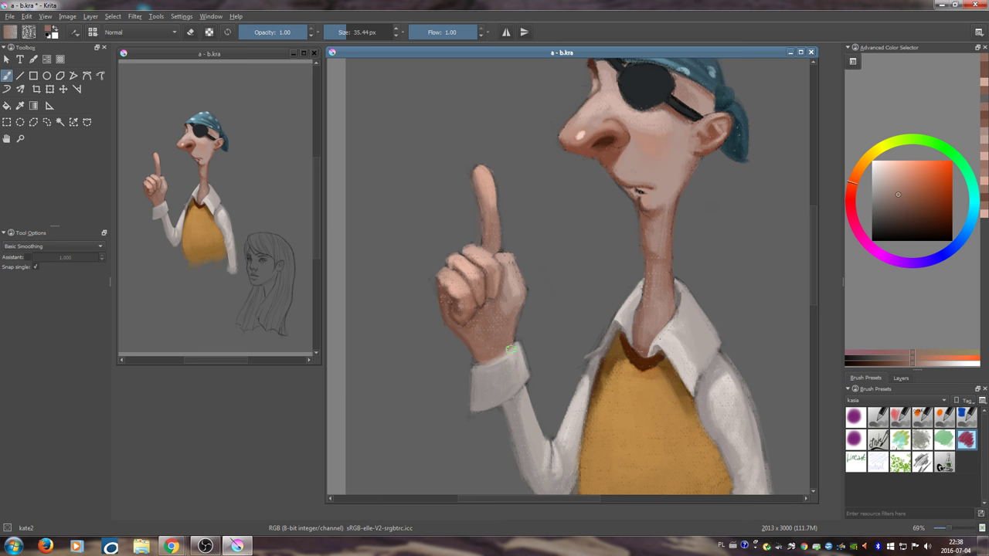
- Blend the wrist and cuff edge with sampled colors at 35.44 px, and darken the palm with sampled brown at 22.38 px
left_click(586, 351, "ctrl")
left_click_drag(521, 357, 524, 369)
left_click(498, 333, "ctrl")
left_click_drag(501, 334, 505, 340)
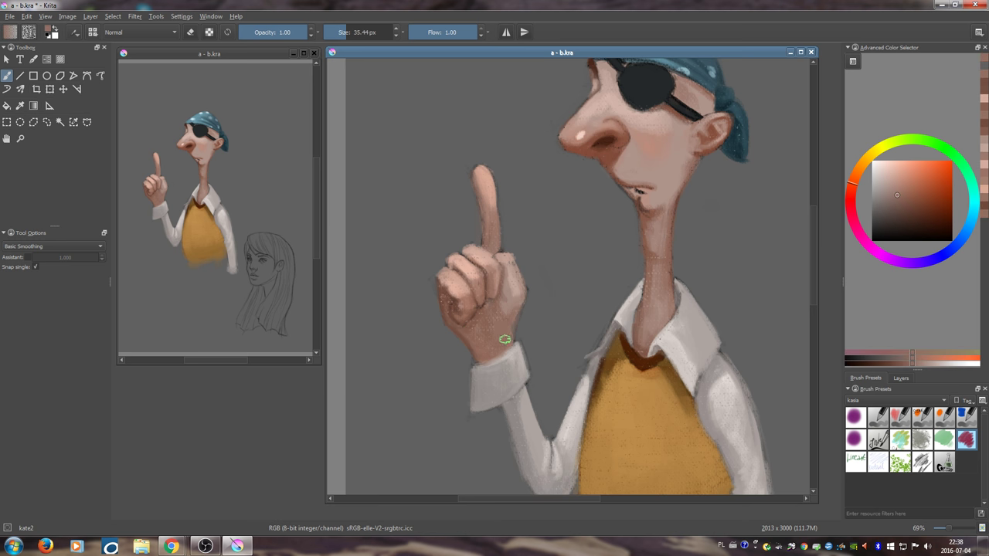
left_click(448, 300, "ctrl")
mouse_move(455, 302)
left_mouse_down()
mouse_move(444, 302)
mouse_move(492, 322)
mouse_move(492, 309)
mouse_move(499, 329)
mouse_move(486, 304)
mouse_move(487, 315)
left_mouse_up()
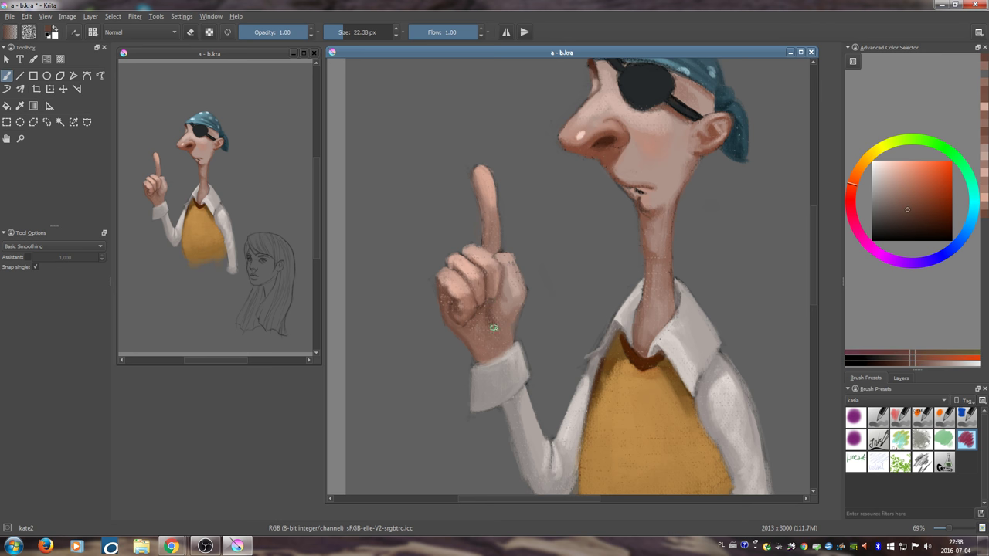
- Paint dark reddish-brown shadows in the palm crease and along the curled fingers of the raised hand with a brush of about 12 px
left_click(924, 221)
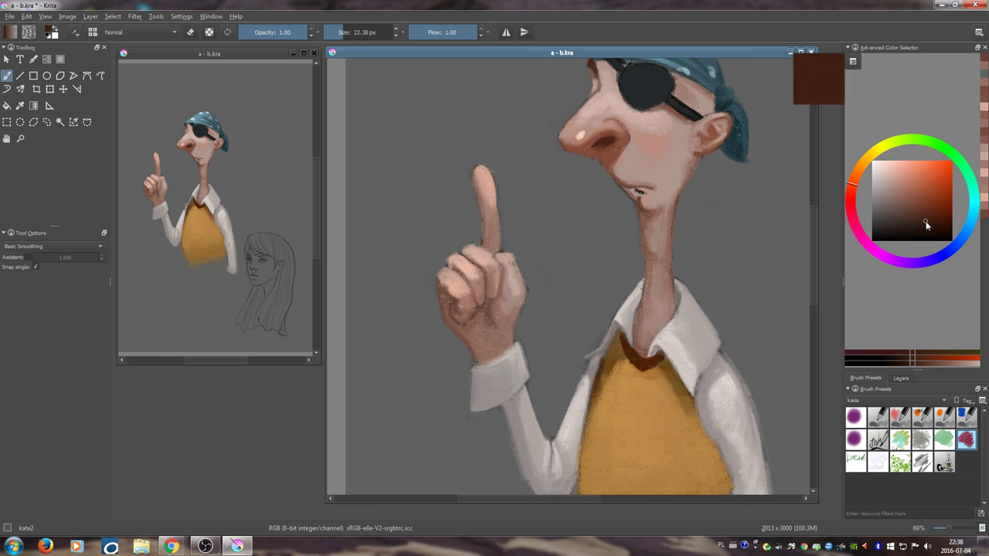
key("bracketleft")
key("bracketleft")
left_click_drag(489, 299, 496, 293)
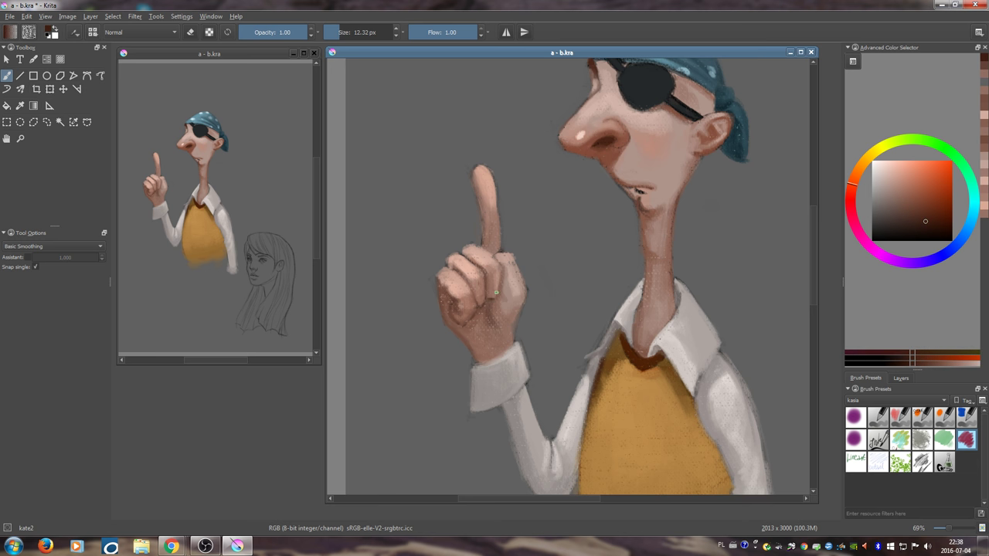
left_click(940, 213)
left_click_drag(491, 293, 485, 295)
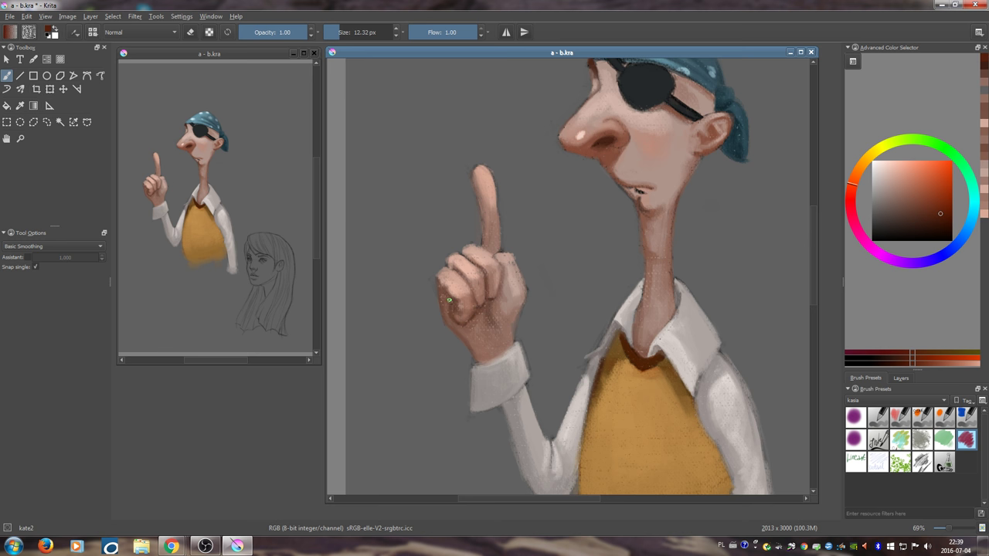
left_click_drag(449, 300, 447, 300)
left_click_drag(445, 266, 463, 250)
- Sample skin tones from the hand and blend the curled fingers and the lighter area beside them
left_click(489, 297, "ctrl")
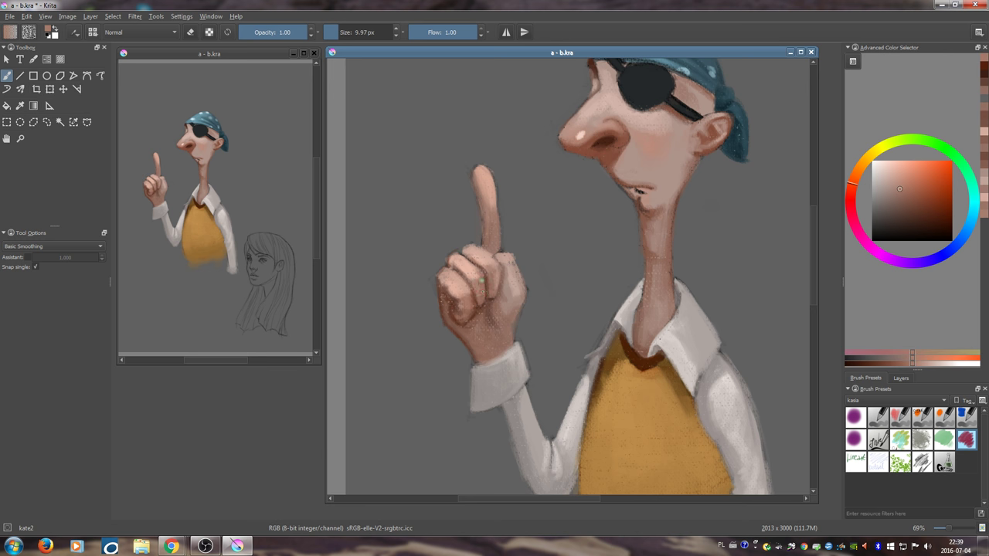
left_click(485, 292, "ctrl")
mouse_move(483, 300)
left_mouse_down()
mouse_move(501, 292)
mouse_move(496, 269)
left_mouse_up()
left_click(493, 282, "ctrl")
left_click(494, 288, "ctrl")
left_click(510, 280, "ctrl")
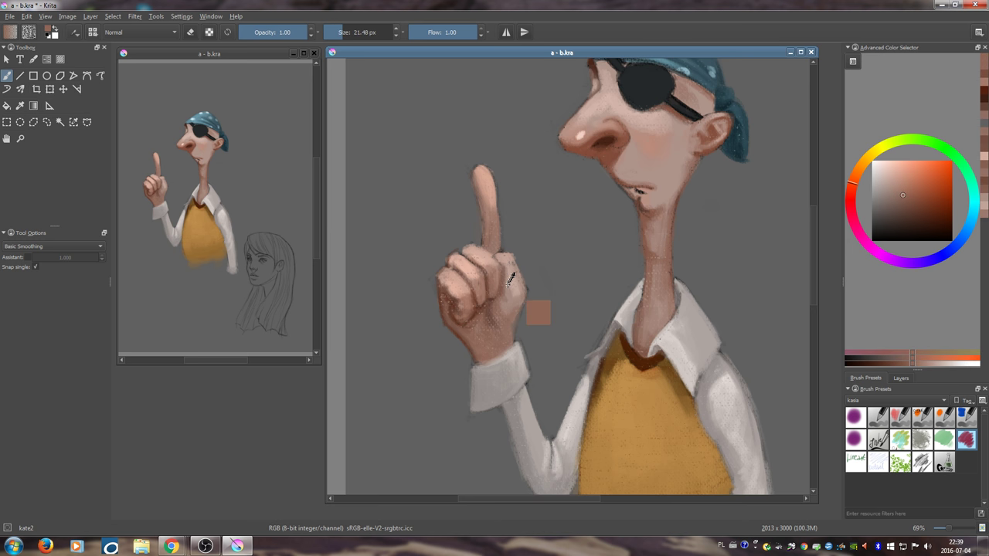
left_click_drag(503, 309, 494, 312)
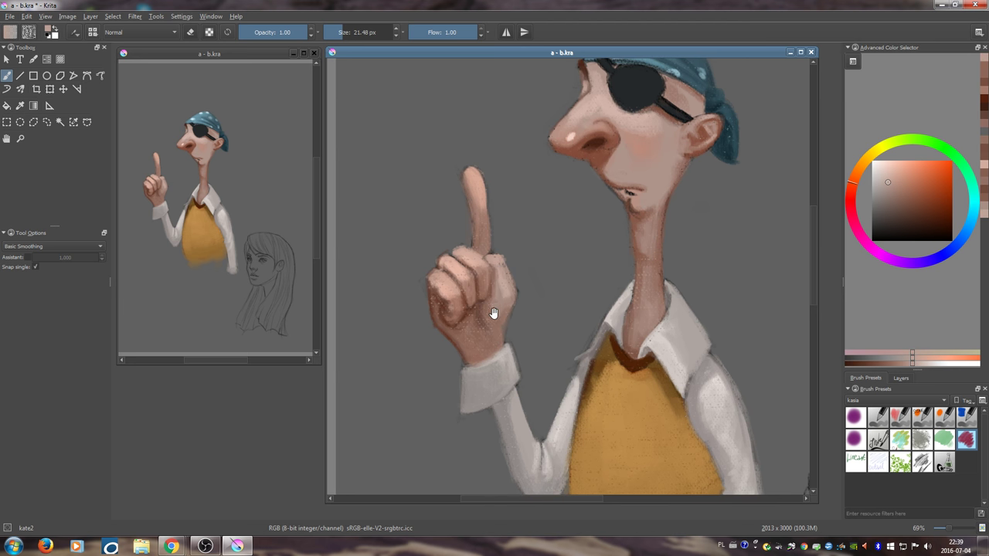
- Sample dark brown from the fingers and define the outer edge of the raised hand with a brush of about 12 px
left_click(446, 310, "ctrl")
key("bracketleft")
key("bracketleft")
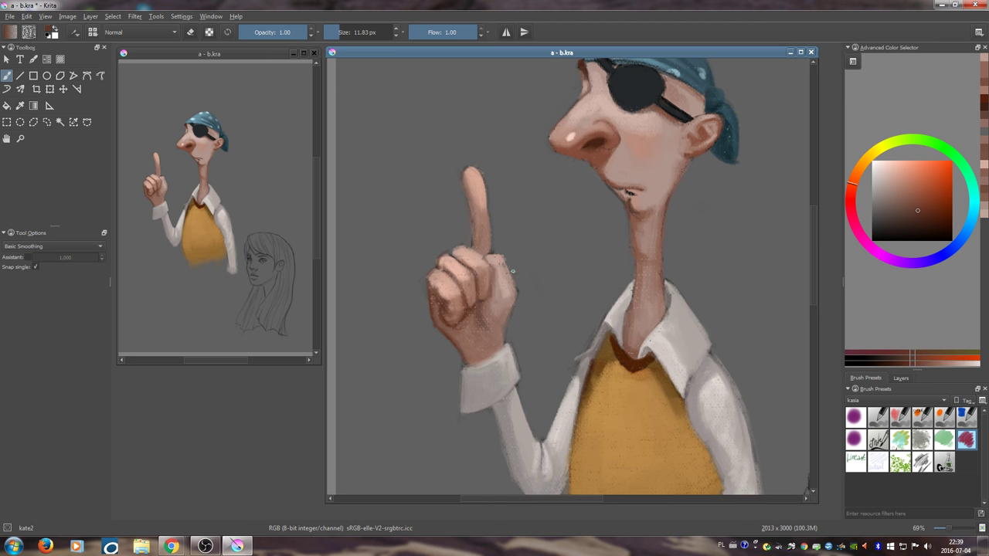
mouse_move(505, 258)
left_mouse_down()
mouse_move(516, 293)
mouse_move(503, 344)
left_mouse_up()
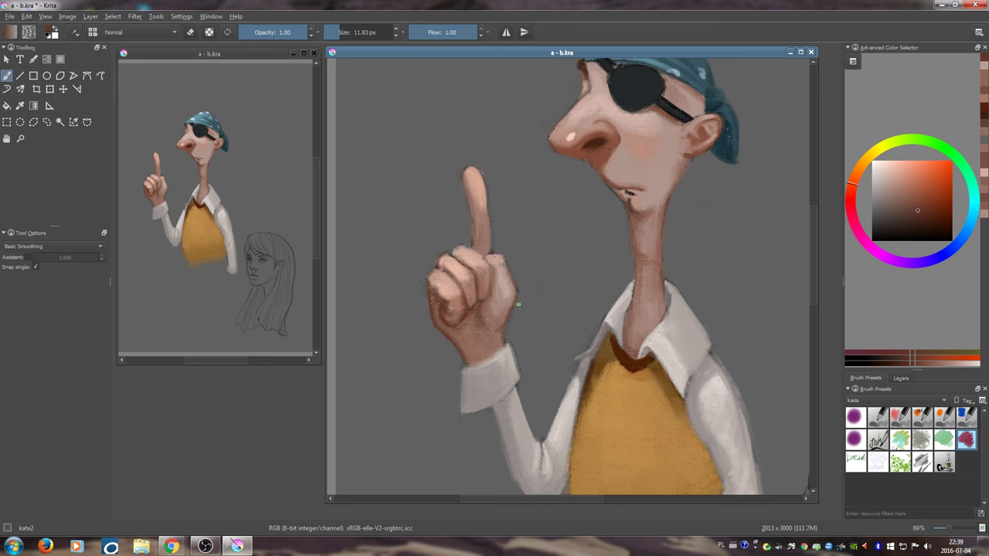
mouse_move(487, 285)
left_mouse_down()
mouse_move(502, 231)
mouse_move(495, 286)
left_mouse_up()
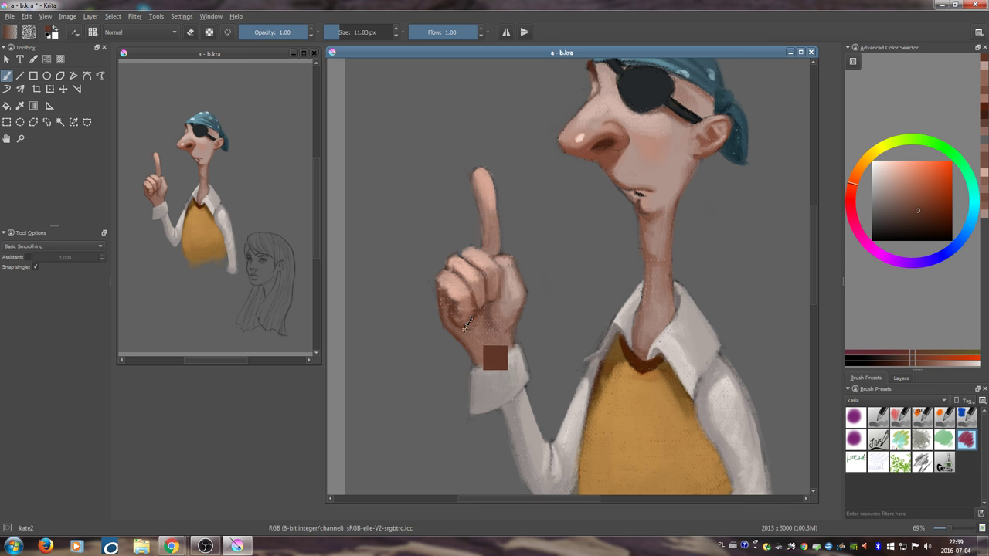
- Blend sampled mid-brown skin tones over the wrist and lower palm with a brush of about 23 px
left_click(465, 332, "ctrl")
left_click_drag(456, 328, 478, 367)
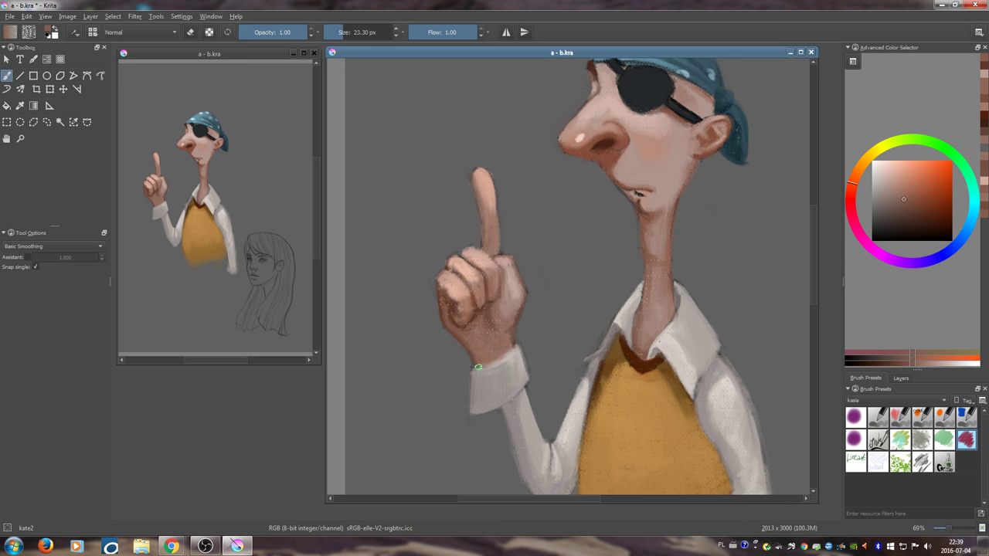
left_click(458, 320, "ctrl")
left_click_drag(456, 321, 474, 313)
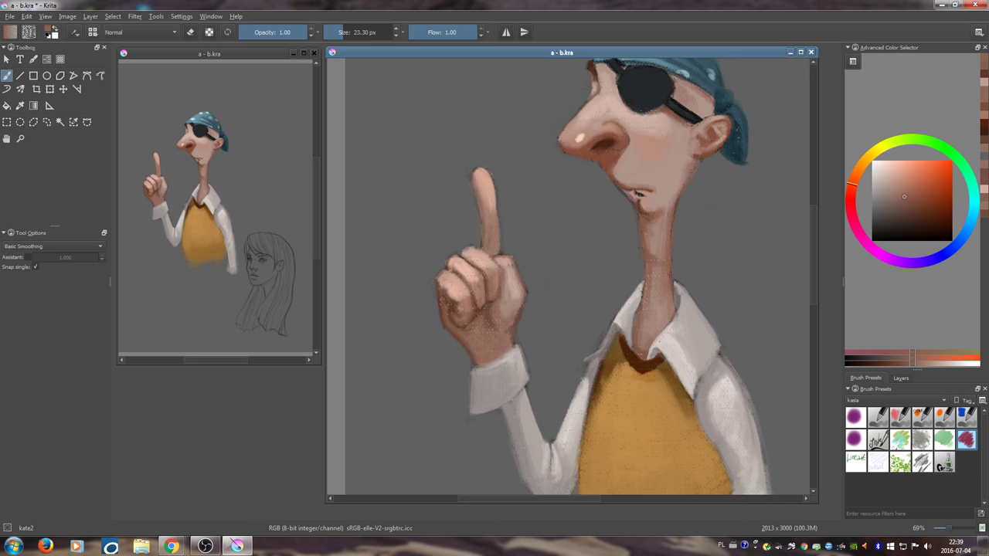
left_click(522, 316, "ctrl")
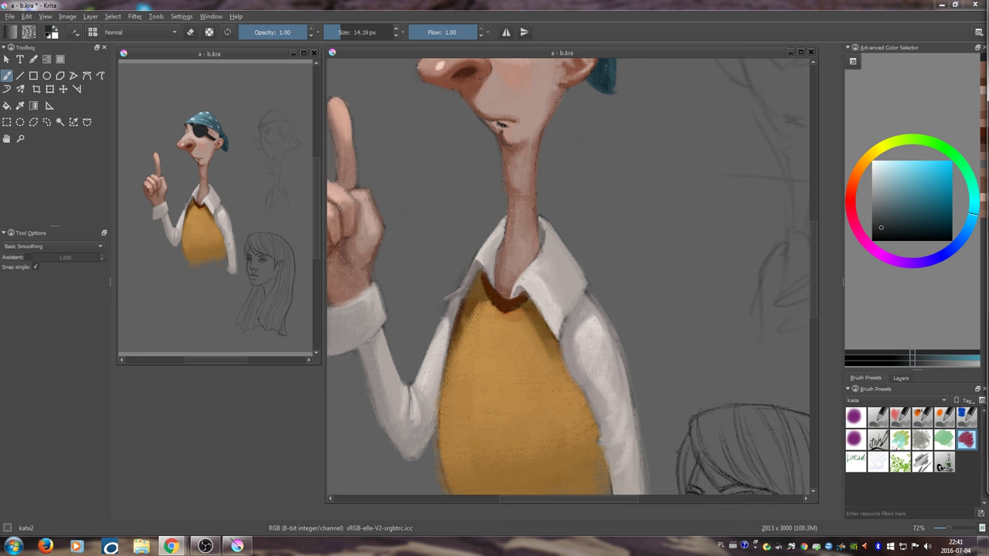
- Save the painting
key("ctrl+s")
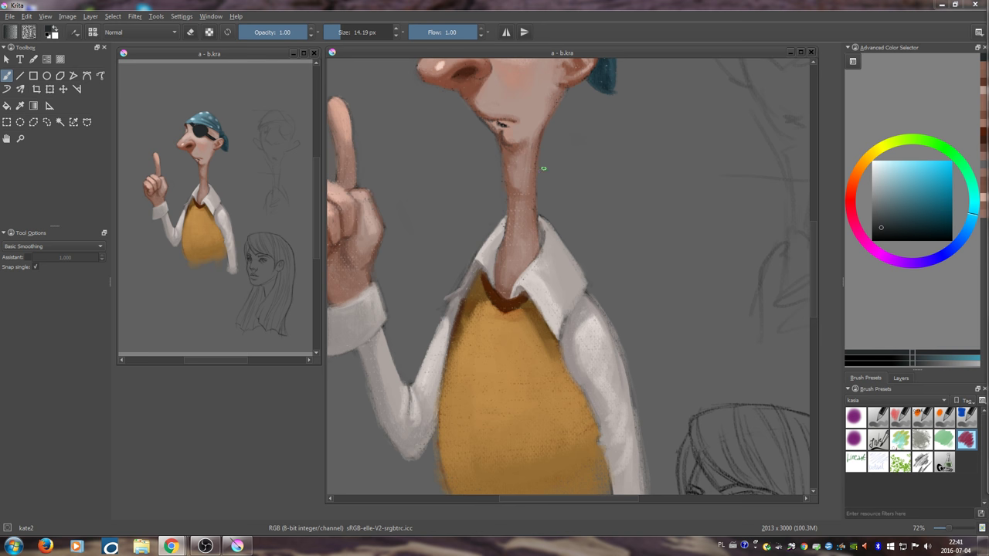
left_click(507, 201)
left_click_drag(603, 238, 574, 298)
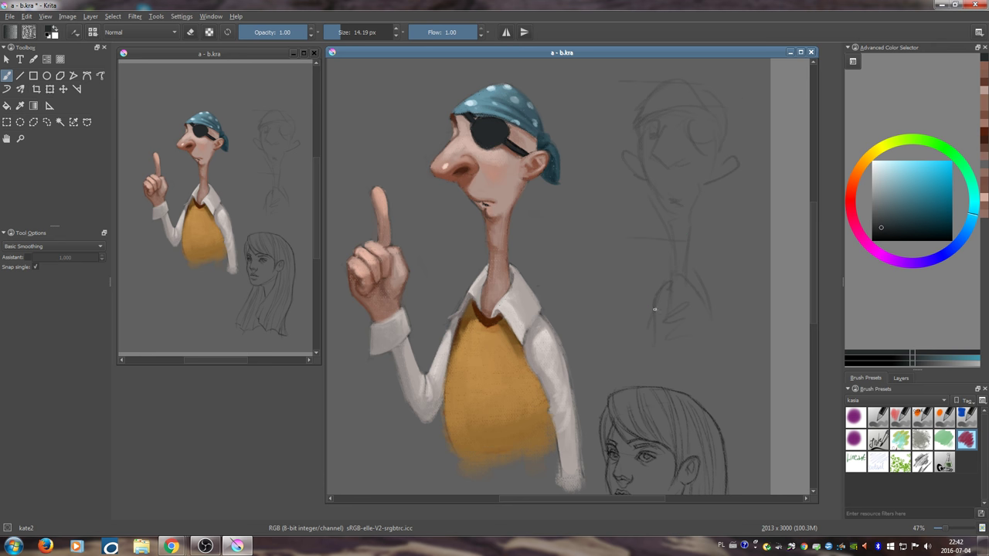
mouse_move(576, 288)
left_mouse_down()
mouse_move(620, 285)
mouse_move(628, 261)
mouse_move(583, 269)
left_mouse_up()
key("bracketleft")
key("bracketleft")
key("bracketleft")
key("bracketleft")
key("bracketleft")
key("bracketleft")
key("bracketleft")
key("bracketleft")
key("bracketleft")
key("bracketleft")
key("bracketleft")
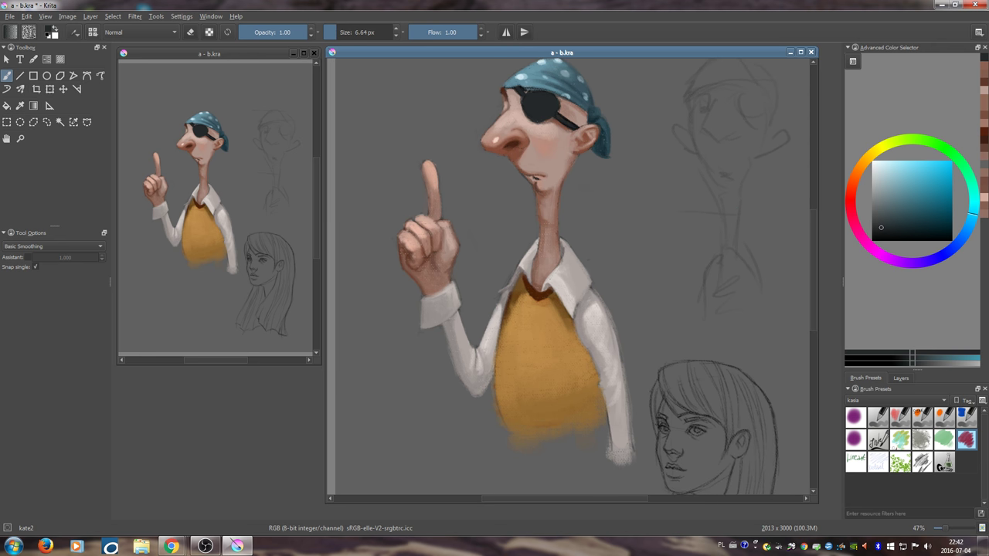
- Sample the sweater collar's dark brown and sketch a stripe across the upper chest with a brush of about 22 px
left_click_drag(563, 356, 572, 317)
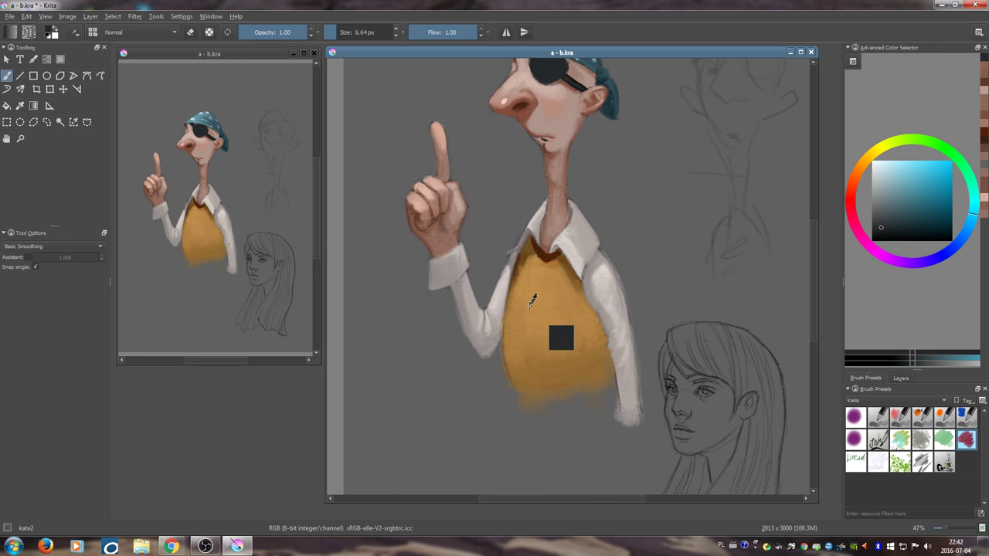
left_click(546, 257, "ctrl")
key("bracketright")
key("bracketright")
key("bracketright")
key("bracketright")
key("bracketright")
key("bracketright")
key("bracketright")
key("bracketright")
key("bracketright")
key("bracketright")
key("bracketright")
key("bracketright")
key("bracketright")
key("bracketright")
key("bracketright")
key("bracketright")
key("bracketright")
key("bracketright")
key("bracketright")
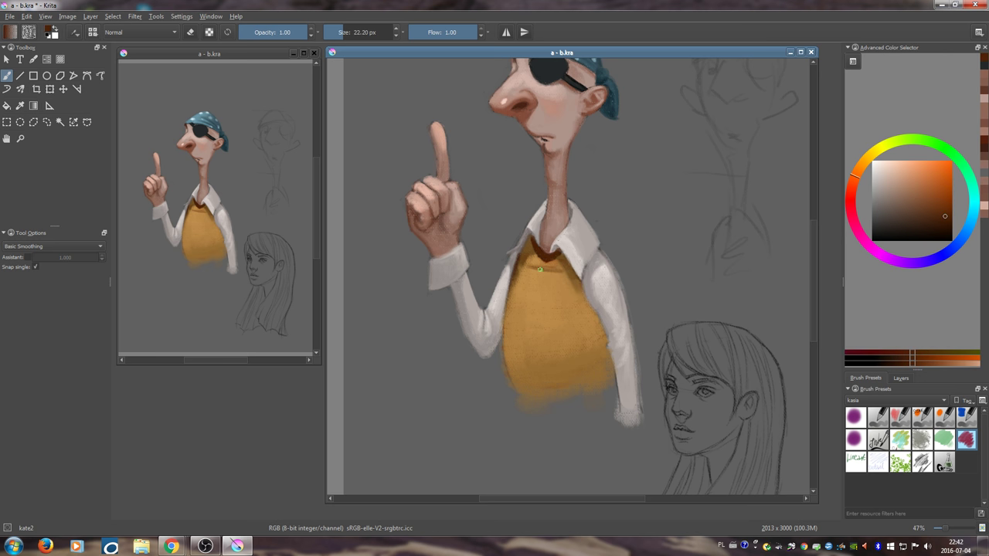
left_click_drag(533, 268, 555, 267)
- Choose a saturated orange-brown and repaint the chest stripe just below the sweater's collar with a brush of about 25 px
left_click(538, 261, "ctrl")
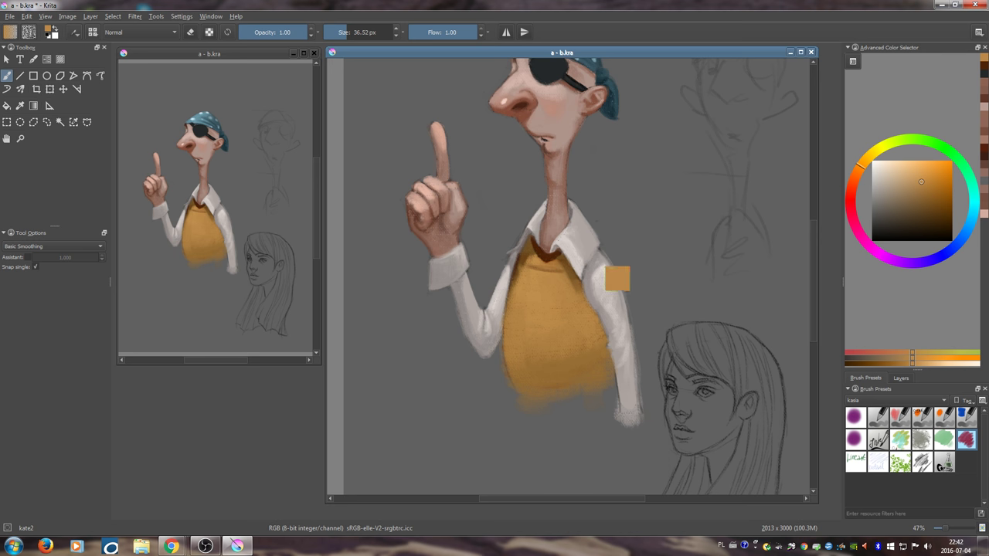
left_click(856, 172)
left_click(939, 200)
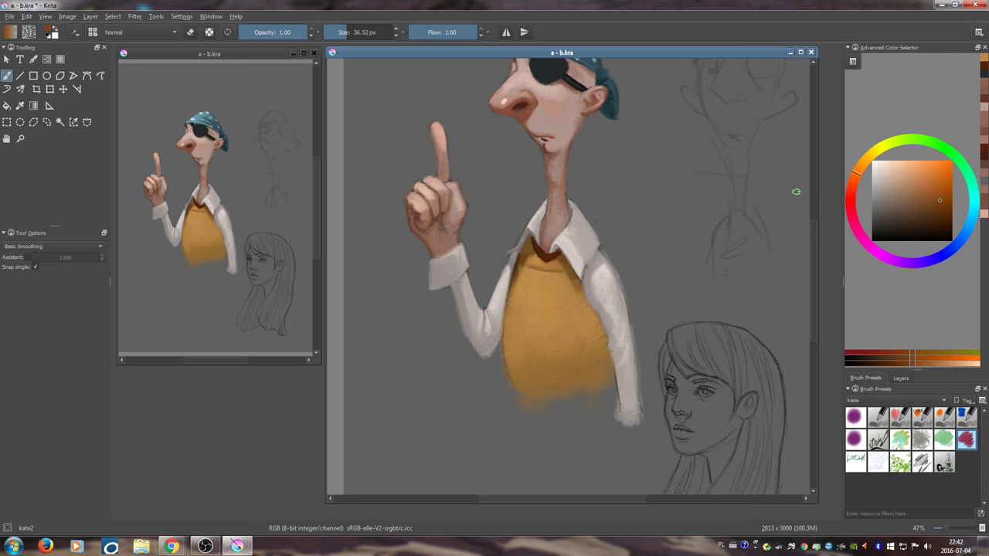
key("bracketleft")
key("bracketleft")
key("bracketleft")
key("bracketleft")
key("bracketleft")
key("bracketleft")
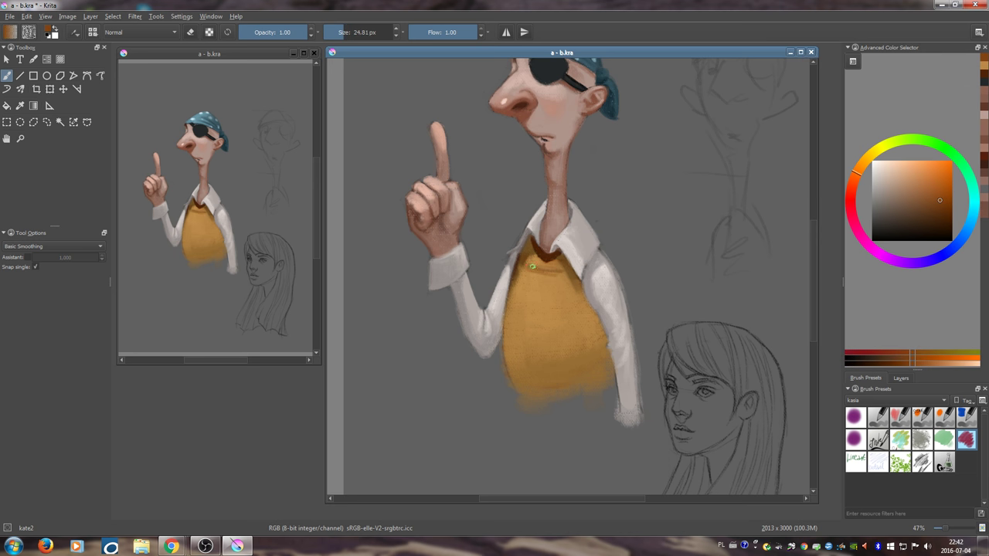
left_click_drag(525, 269, 530, 269, "shift")
left_click_drag(533, 271, 561, 273)
- Darken the ends of the chest stripe with deeper browns, using a brush of about 26 px
key("bracketleft")
key("bracketleft")
key("bracketleft")
key("bracketleft")
key("bracketleft")
key("bracketleft")
left_click(941, 210)
left_click(543, 252, "ctrl")
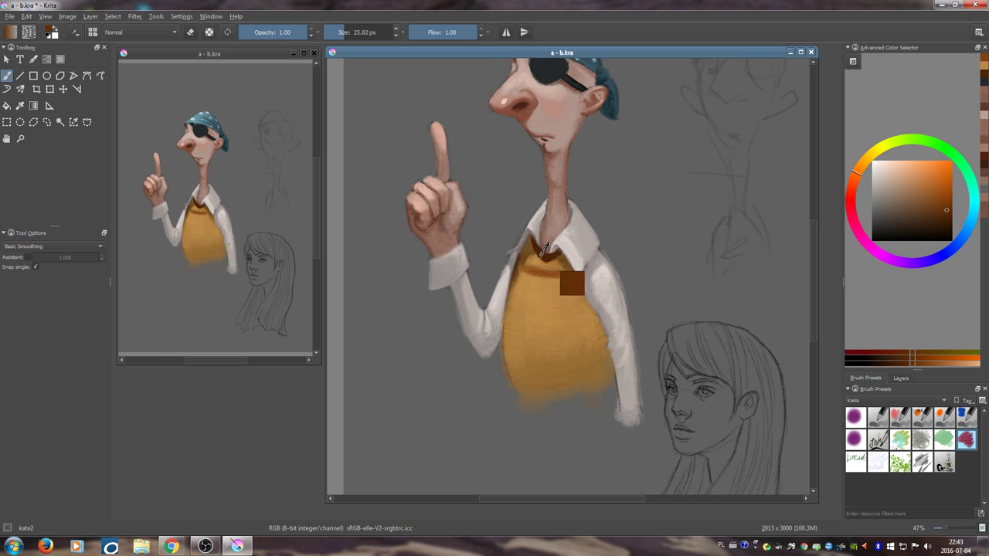
left_click_drag(519, 268, 522, 268)
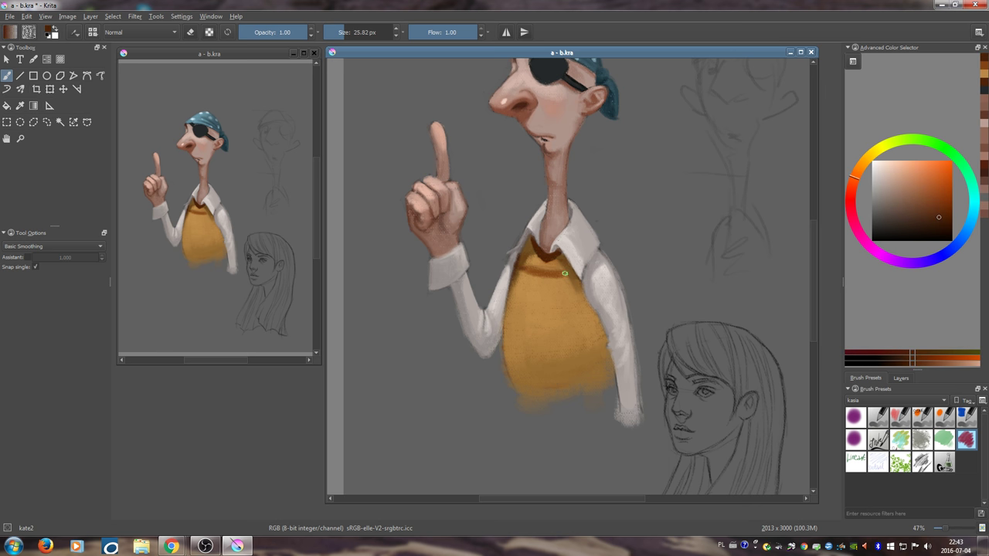
left_click(947, 219)
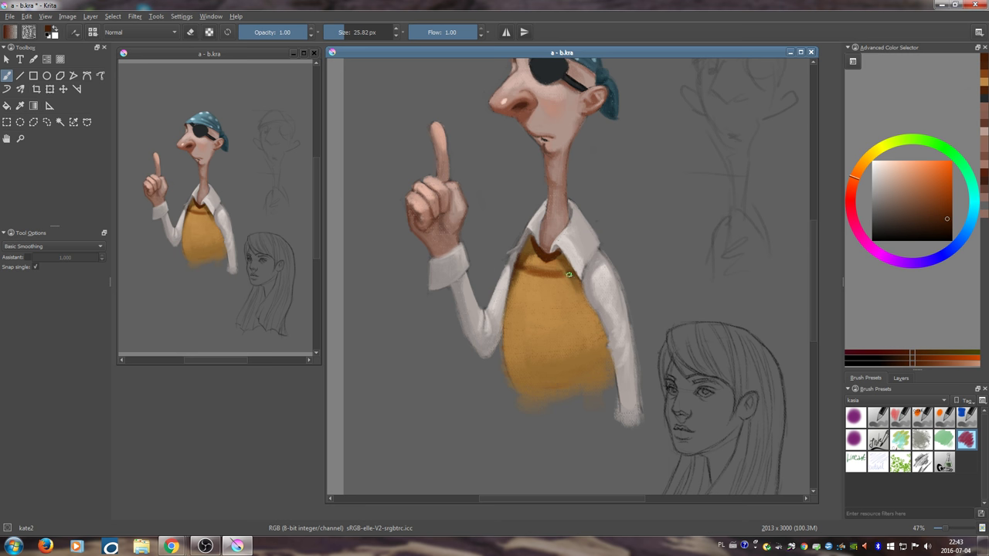
- Sample the stripe's orange-brown and paint further curved stripes below it with a brush of about 38 px, rotating the canvas for easier strokes
left_click(549, 277, "ctrl")
left_click_drag(513, 286, 556, 291)
left_click_drag(518, 283, 575, 292)
mouse_move(591, 331)
left_mouse_down()
mouse_move(613, 311)
mouse_move(600, 291)
left_mouse_up()
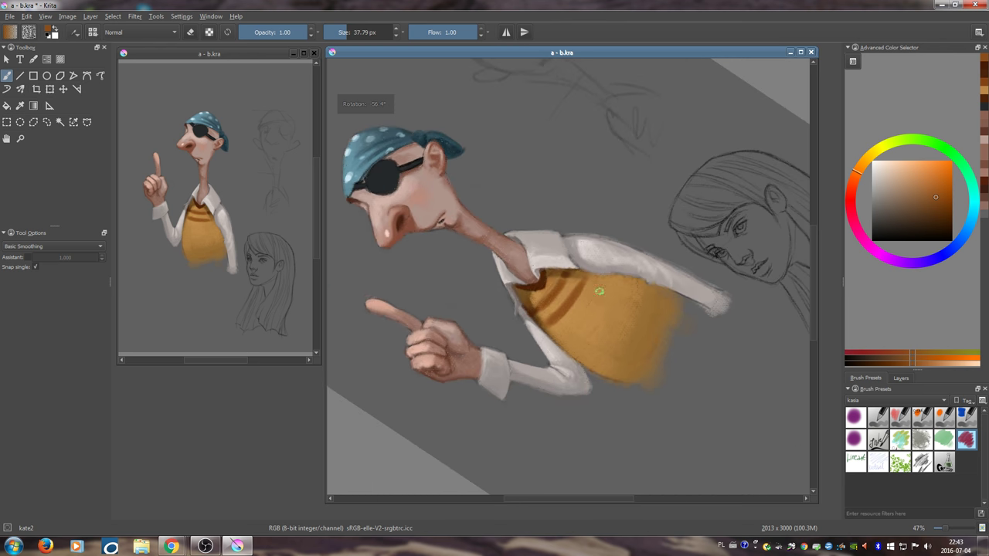
left_click_drag(569, 322, 602, 288)
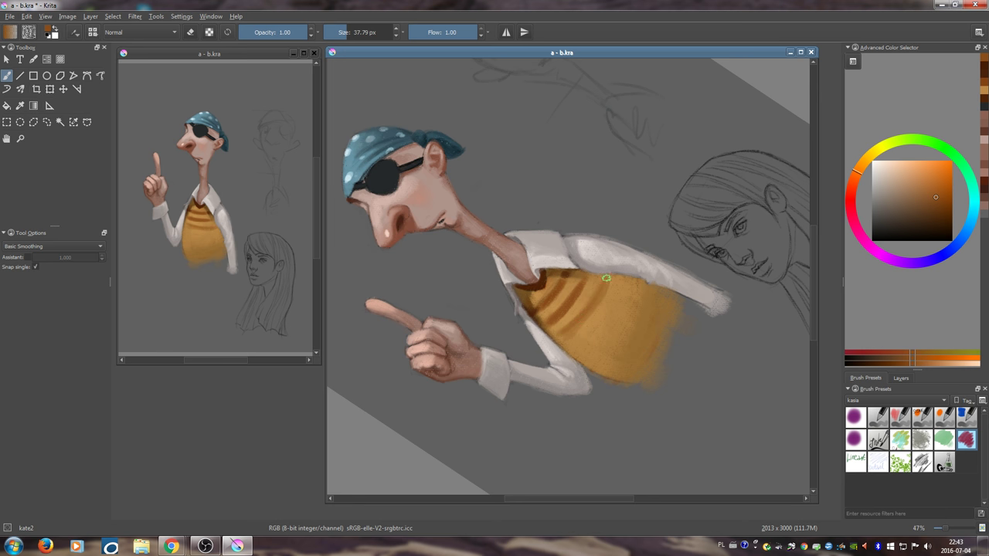
- Clean the stripe edges with sampled ochre and add another orange-brown stripe across the belly
left_click(601, 302, "ctrl")
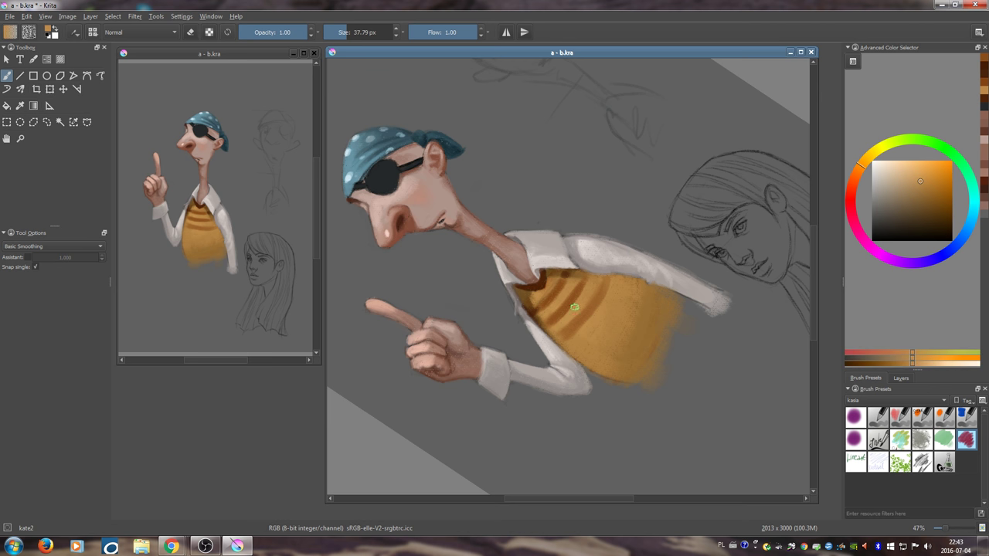
left_click(599, 292, "ctrl")
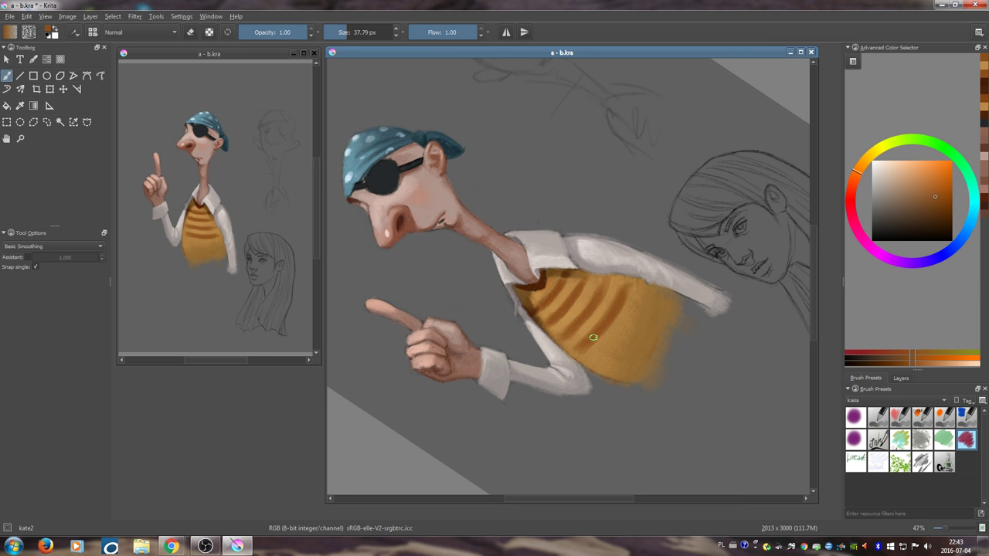
left_click(651, 292, "ctrl")
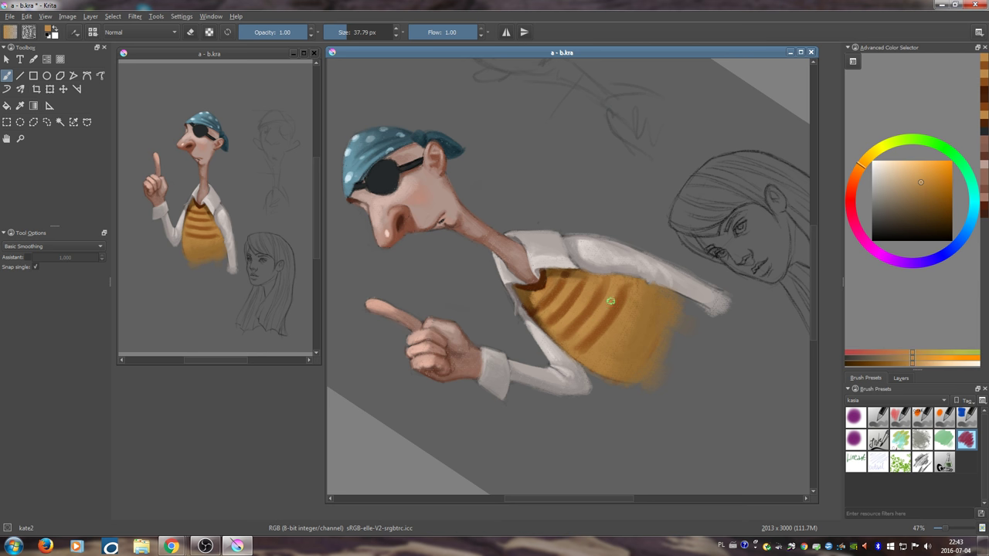
- Shade the stripe ends along both sides of the sweater with sampled dark browns
left_click(588, 277, "ctrl")
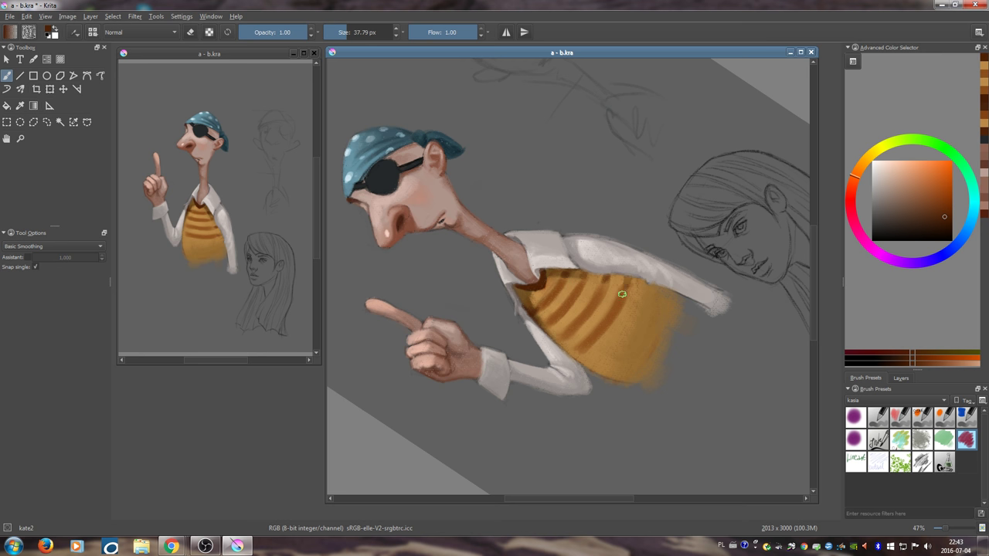
left_click(574, 320, "ctrl")
left_click(571, 324, "ctrl")
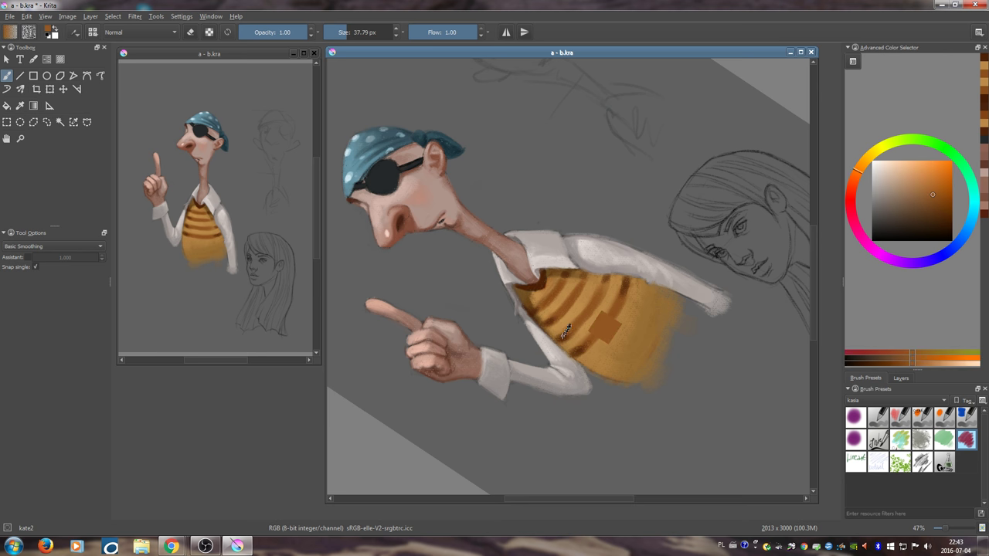
left_click(562, 334, "ctrl")
left_click_drag(569, 339, 555, 341)
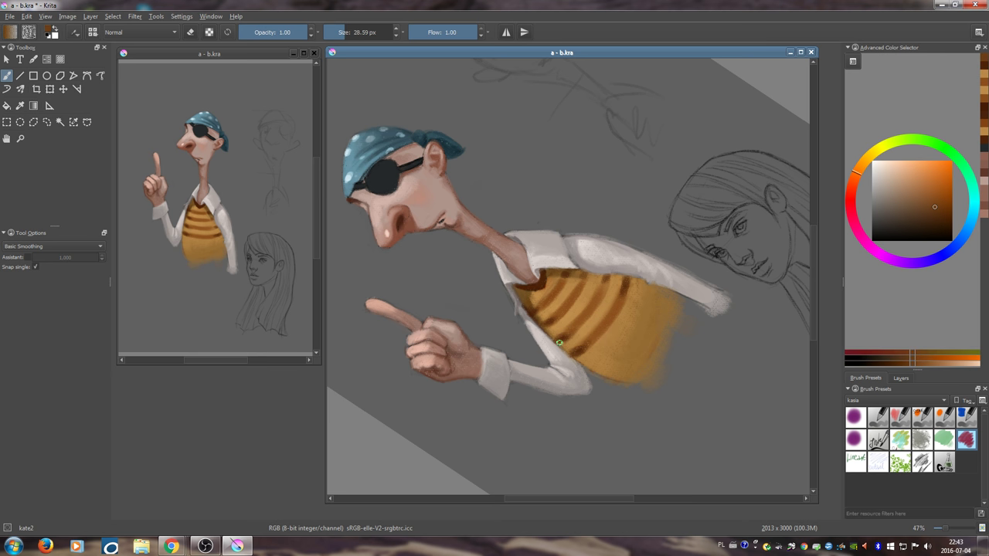
- Refine the middle stripes by alternating sampled ochre and dark brown with a brush of about 29 px
left_click(574, 322, "ctrl")
left_click(579, 311, "ctrl")
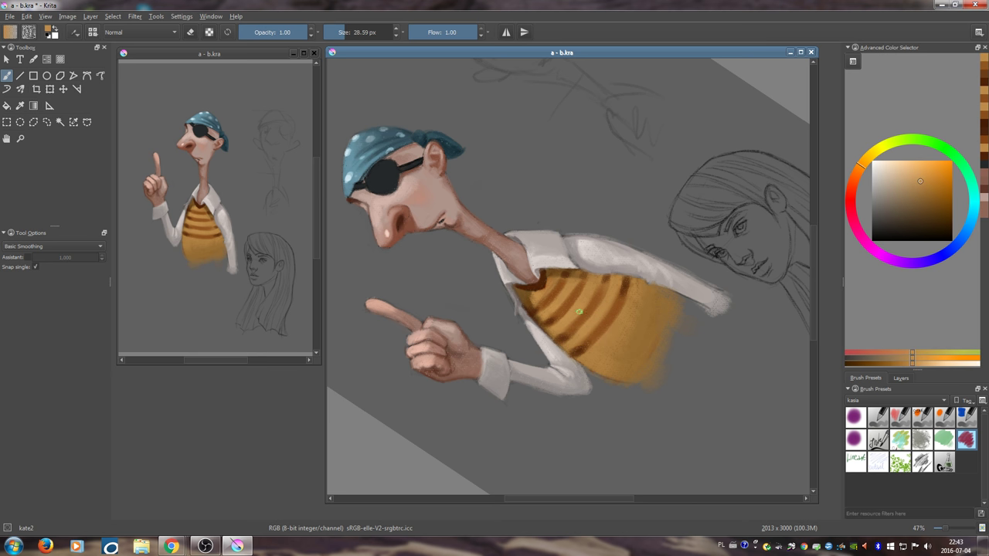
left_click(605, 280, "ctrl")
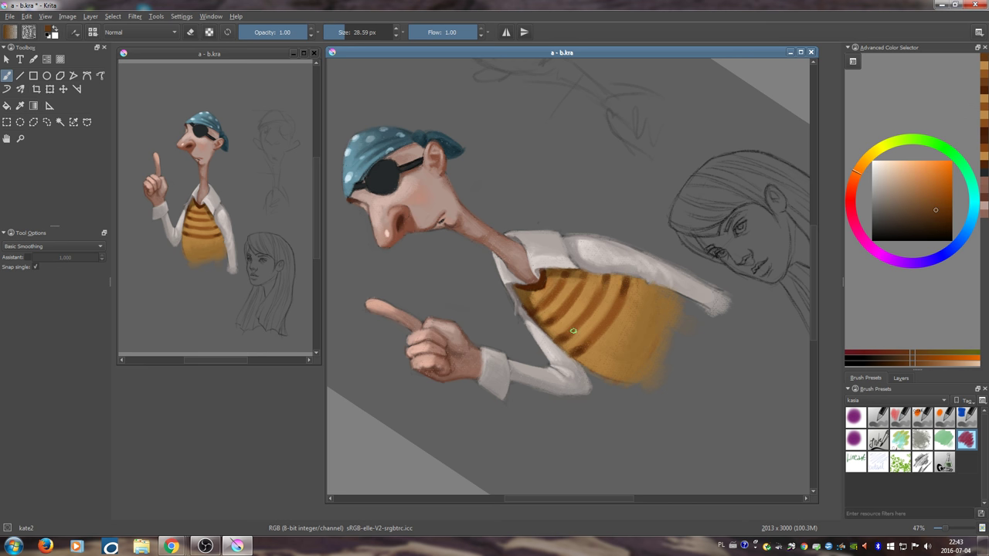
left_click(599, 279, "ctrl")
left_click_drag(589, 303, 566, 342)
- Soften and even out the lowest belly stripe with sampled sweater colors, using a brush of about 41 px
left_click(596, 303, "ctrl")
left_click(613, 315, "ctrl")
left_click_drag(622, 304, 586, 345)
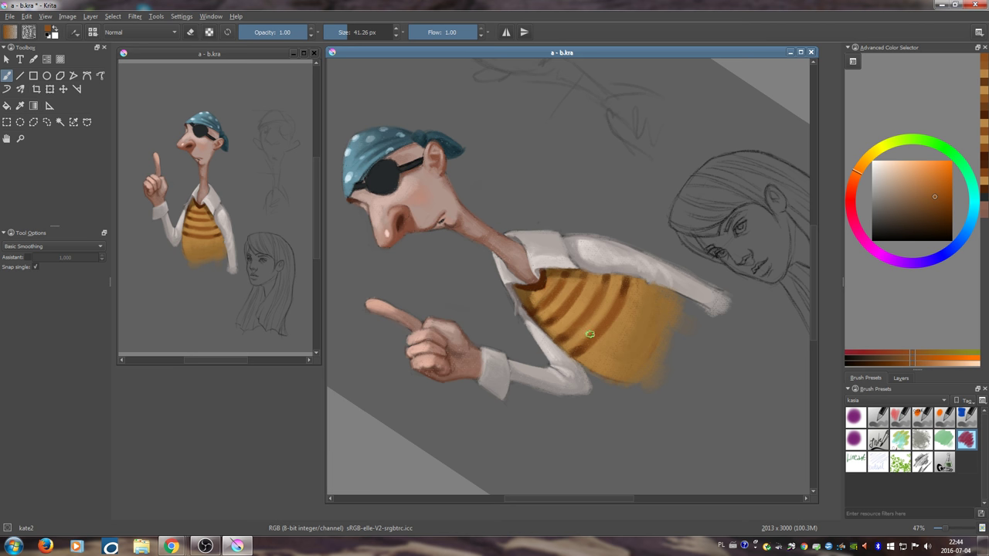
left_click(621, 300, "ctrl")
left_click(595, 325, "ctrl")
- Refine the upper sweater stripes below the collar by alternating sampled ochre and brown with a brush of about 28 px
mouse_move(602, 325)
left_mouse_down("shift")
mouse_move(578, 342)
mouse_move(592, 322)
mouse_move(584, 308)
mouse_move(538, 285)
left_mouse_up("shift")
left_click(551, 286, "ctrl")
left_click(546, 277, "ctrl")
mouse_move(539, 284)
left_mouse_down()
mouse_move(564, 261)
mouse_move(528, 275)
mouse_move(545, 255)
left_mouse_up()
left_click(572, 261, "ctrl")
left_click(532, 263, "ctrl")
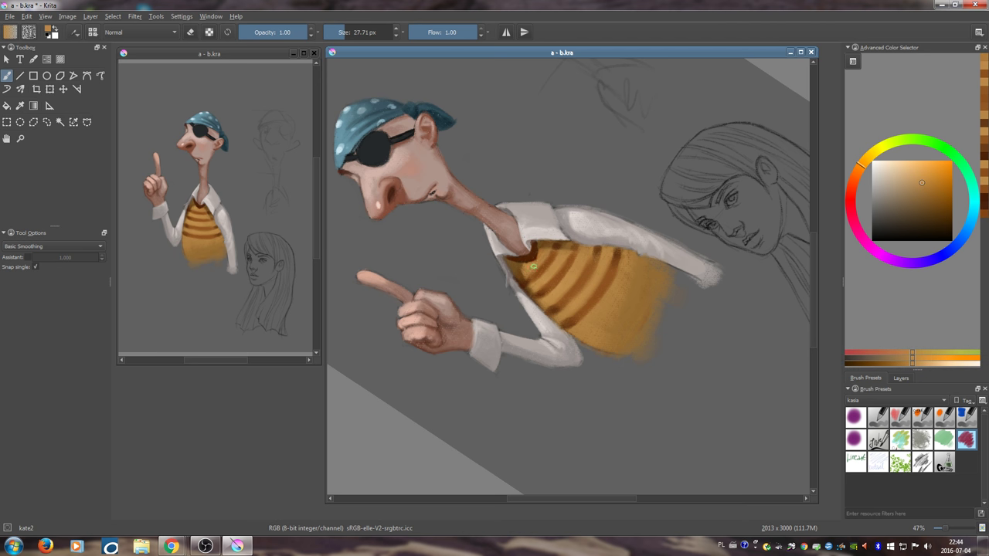
left_click(540, 268, "ctrl")
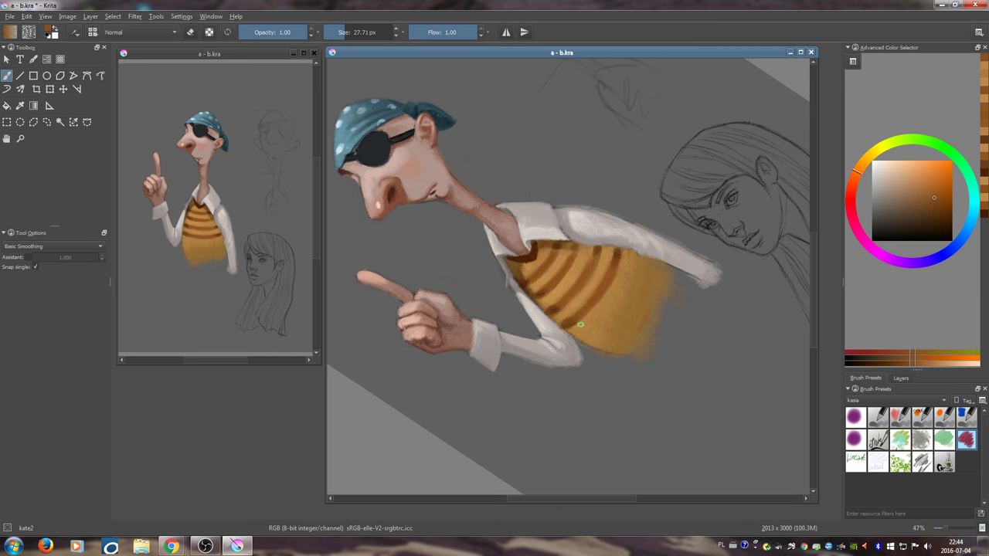
key("5")
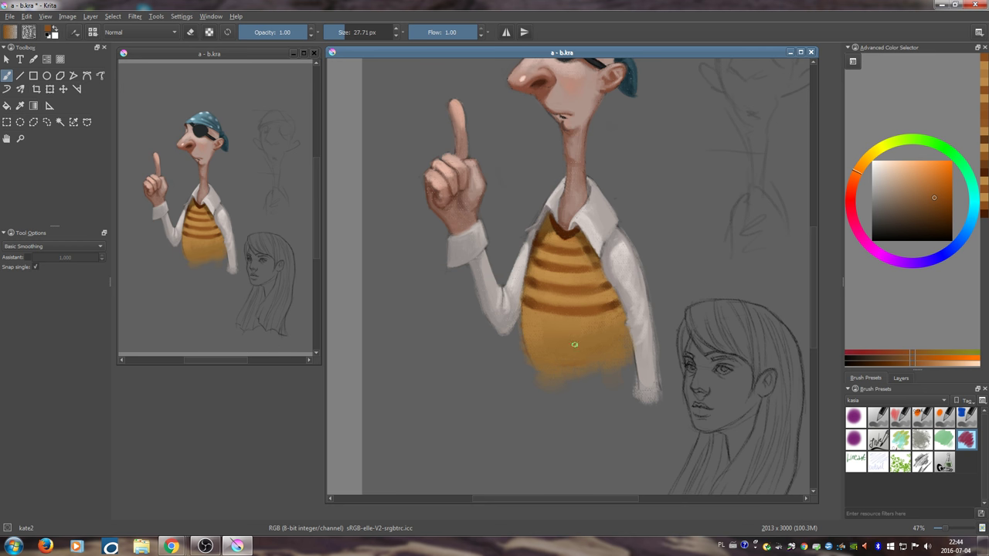
- Darken the lower belly stripe with a sampled deep brown, using a brush of about 43 px
mouse_move(574, 344)
left_mouse_down()
mouse_move(604, 294)
mouse_move(627, 301)
mouse_move(637, 285)
mouse_move(608, 281)
mouse_move(617, 247)
left_mouse_up()
left_click_drag(563, 278, 623, 247)
left_click(620, 214, "ctrl")
left_click_drag(573, 277, 620, 251)
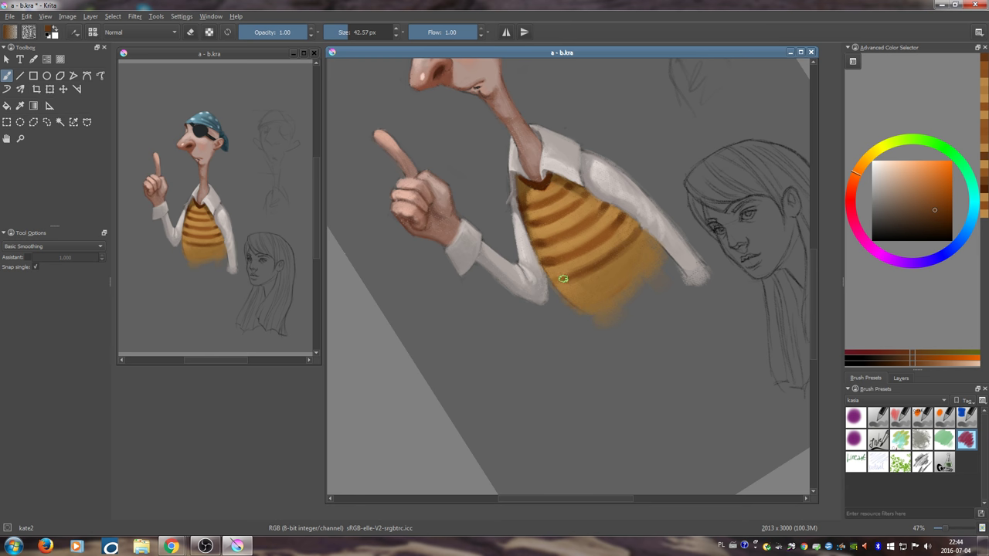
left_click_drag(551, 282, 605, 264)
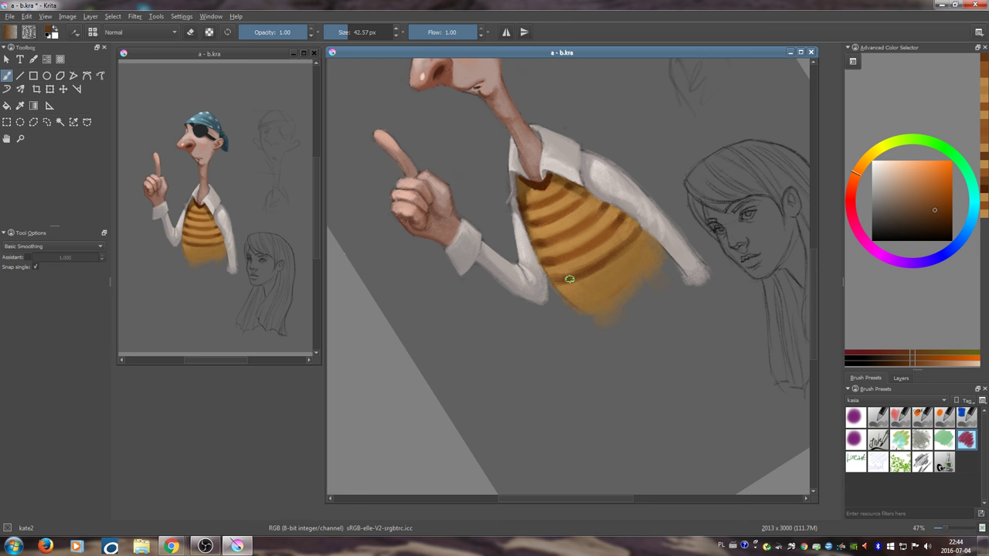
- Blend the lower stripes into the sweater with sampled orange-brown and ochre
left_click(618, 253, "ctrl")
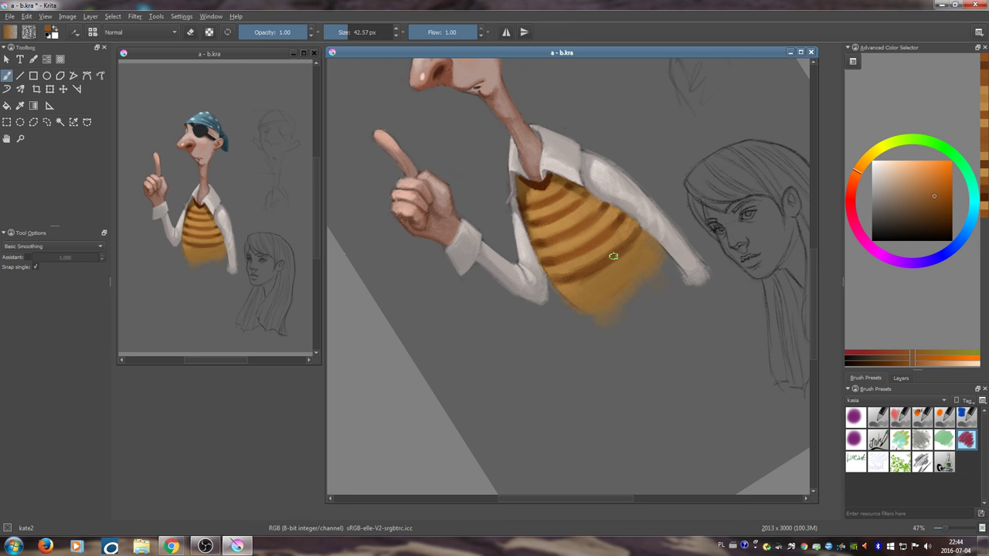
left_click(615, 246, "ctrl")
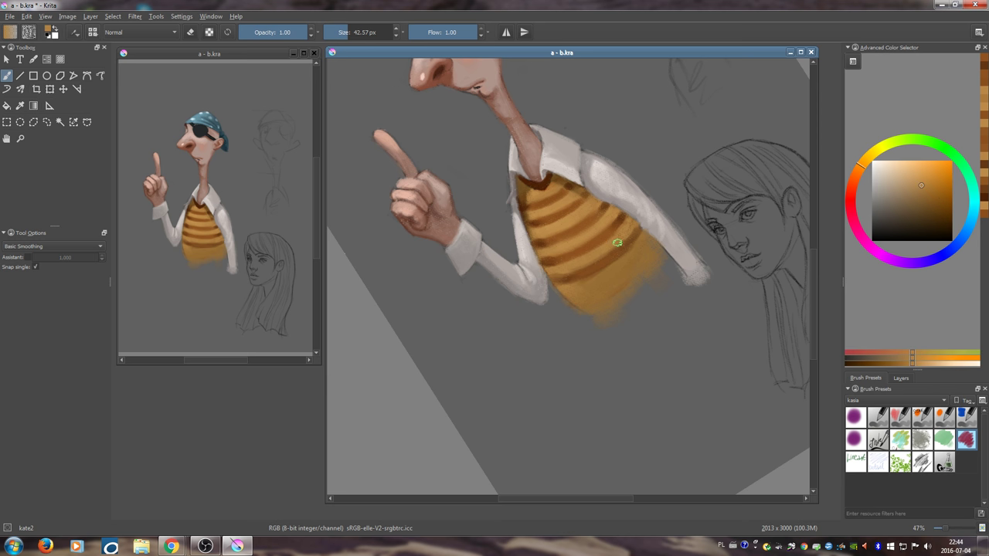
left_click_drag(570, 271, 613, 215)
mouse_move(604, 295)
left_mouse_down()
mouse_move(587, 273)
mouse_move(568, 288)
mouse_move(606, 234)
left_mouse_up()
key("5")
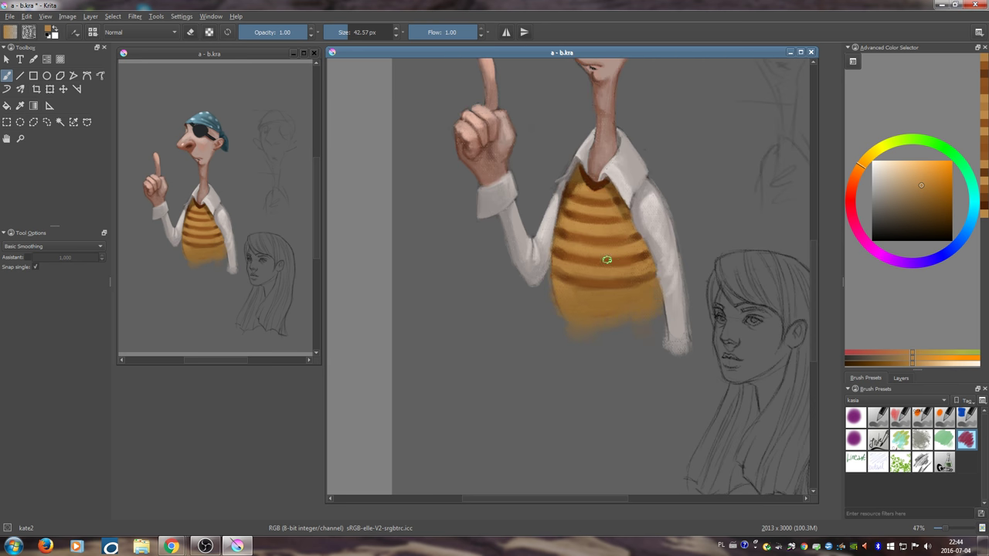
scroll(613, 262, "down", 2)
scroll(613, 293, "up", 2)
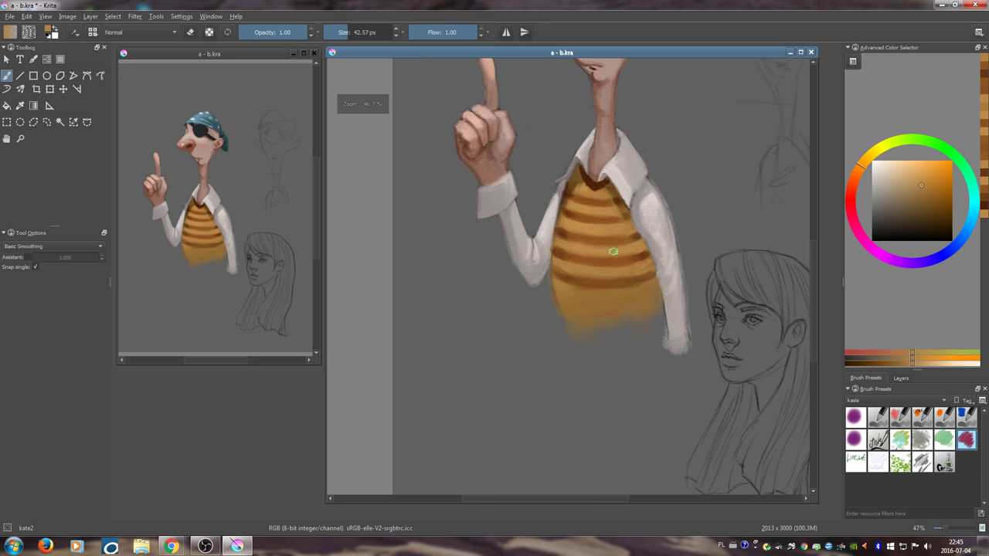
- Paint a soft orange-brown stripe across the lowest part of the sweater with a sampled stripe color
left_click(598, 293, "ctrl")
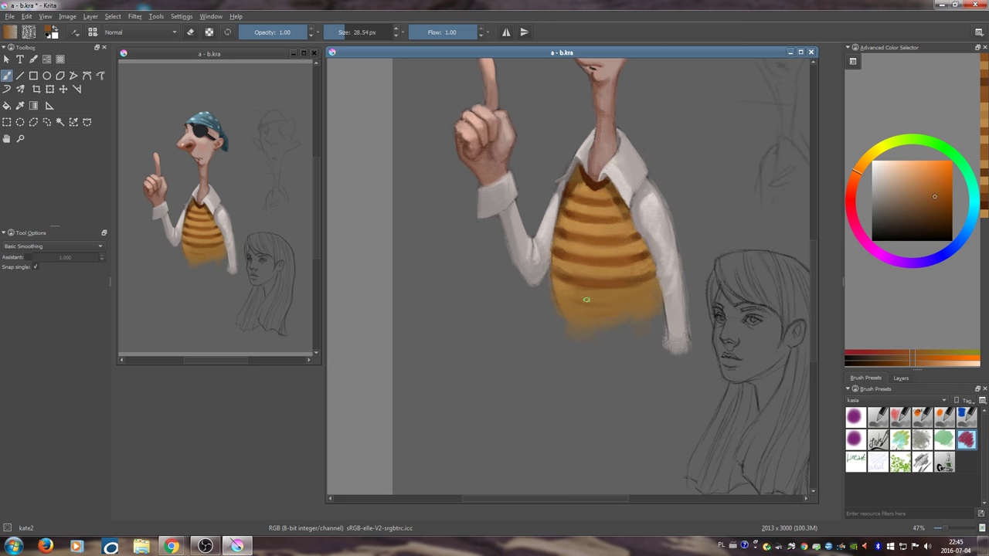
mouse_move(610, 302)
left_mouse_down()
mouse_move(621, 302)
mouse_move(567, 302)
mouse_move(552, 363)
mouse_move(567, 373)
mouse_move(580, 415)
left_mouse_up()
left_click_drag(533, 278, 587, 131)
left_click_drag(542, 236, 572, 372)
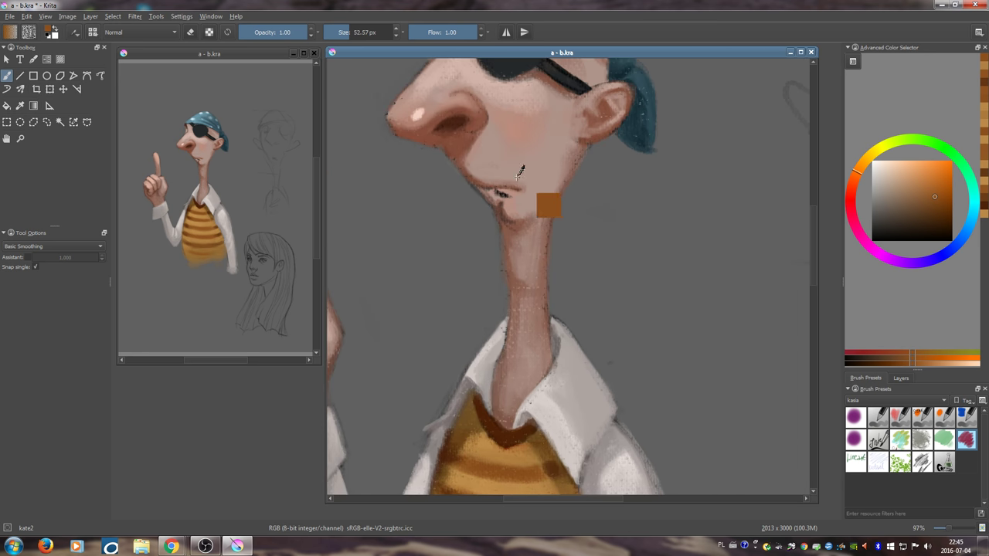
- Rework the mouth, chin shadow and neck with sampled skin tones, using brush sizes from about 17 to 25 px
left_click(476, 179, "ctrl")
left_click_drag(493, 197, 474, 196)
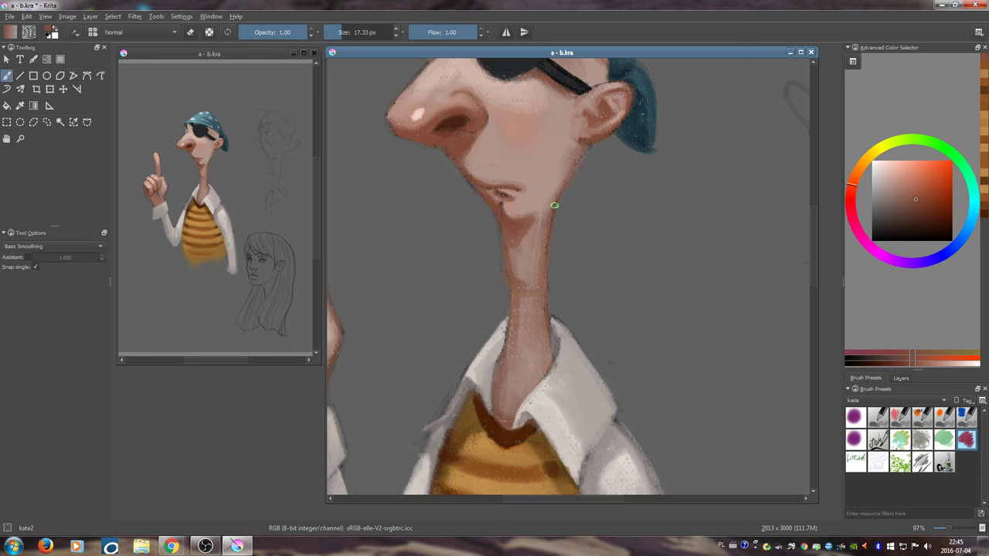
mouse_move(527, 234)
left_mouse_down()
mouse_move(539, 280)
mouse_move(542, 220)
left_mouse_up()
left_click(532, 195, "ctrl")
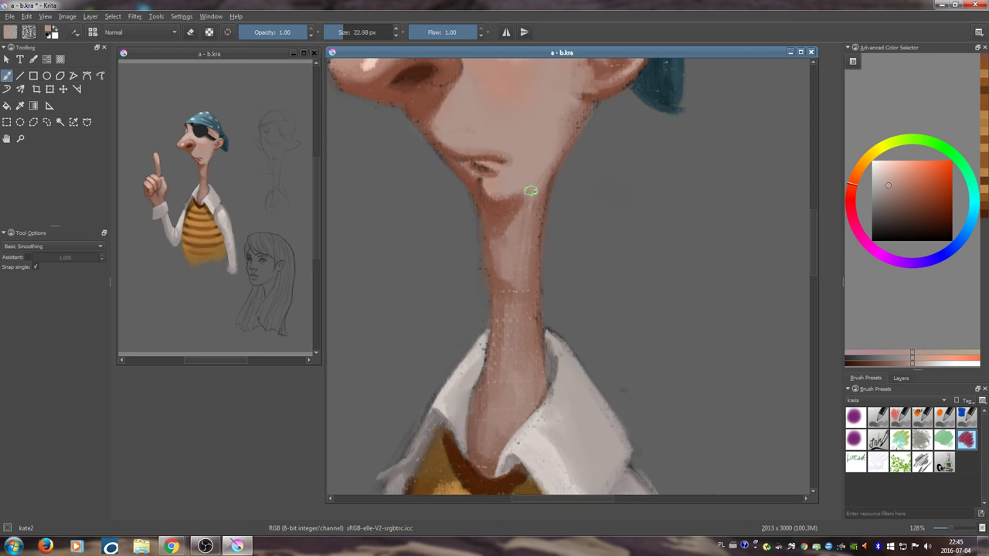
mouse_move(556, 161)
left_mouse_down()
mouse_move(534, 217)
mouse_move(534, 254)
mouse_move(518, 244)
mouse_move(523, 276)
mouse_move(522, 255)
left_mouse_up()
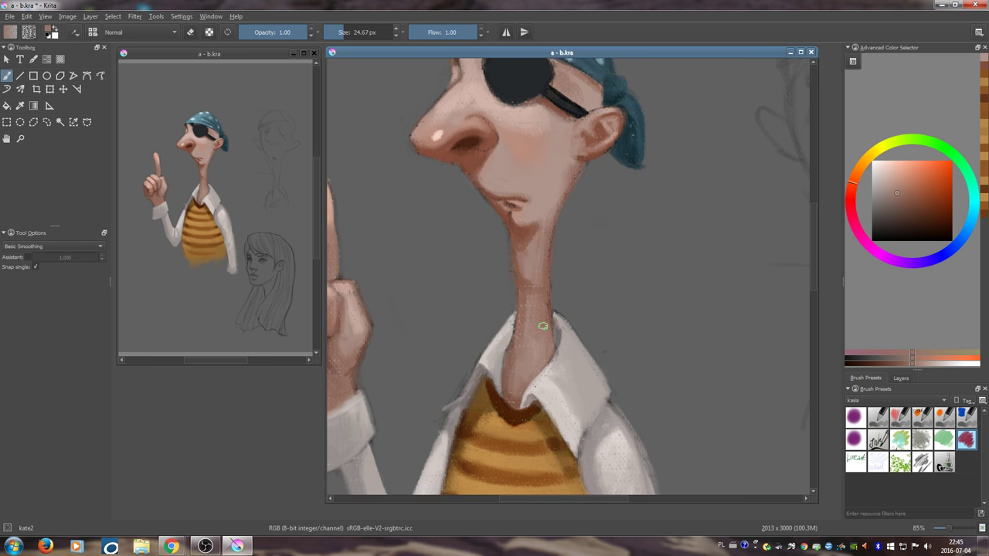
left_click_drag(538, 290, 543, 314)
- Touch up the sweater beside the collar with sampled sweater colors, including ochre, using a brush of about 25 px
left_click_drag(565, 370, 578, 310)
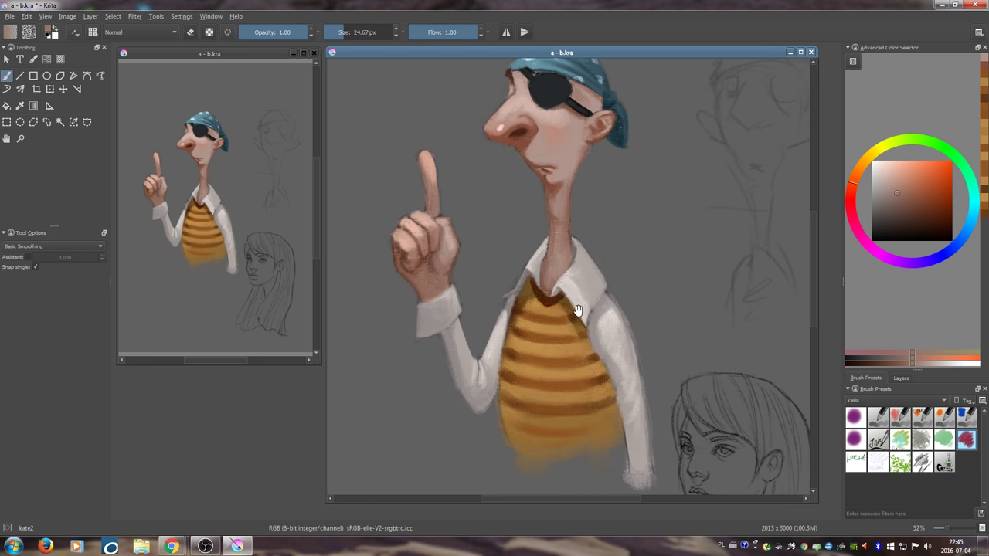
left_click(571, 318, "ctrl")
left_click(568, 319, "ctrl")
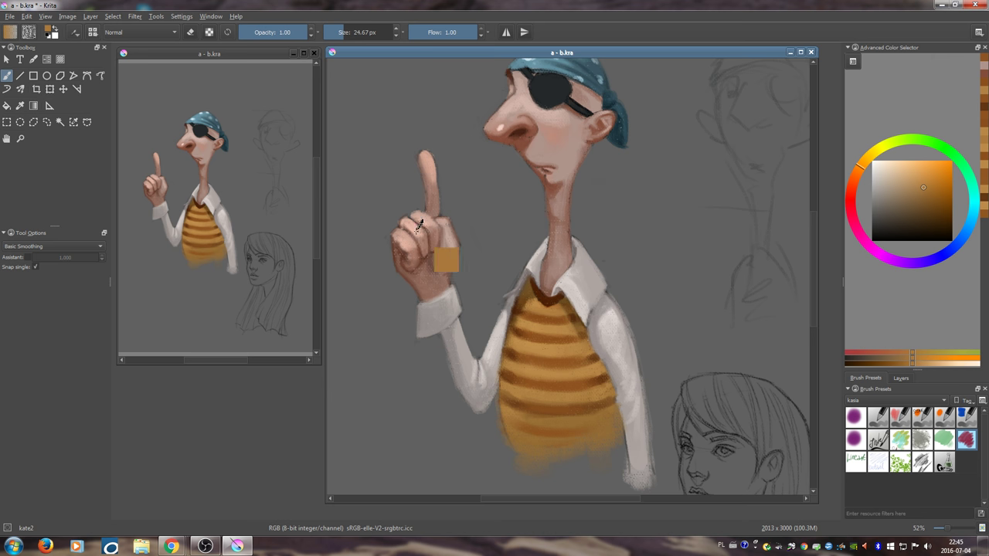
- Highlight the raised hand's knuckles with a sampled pale skin tone, using a brush of about 17 px
left_click(432, 251, "ctrl")
key("bracketleft")
left_click_drag(410, 226, 415, 233)
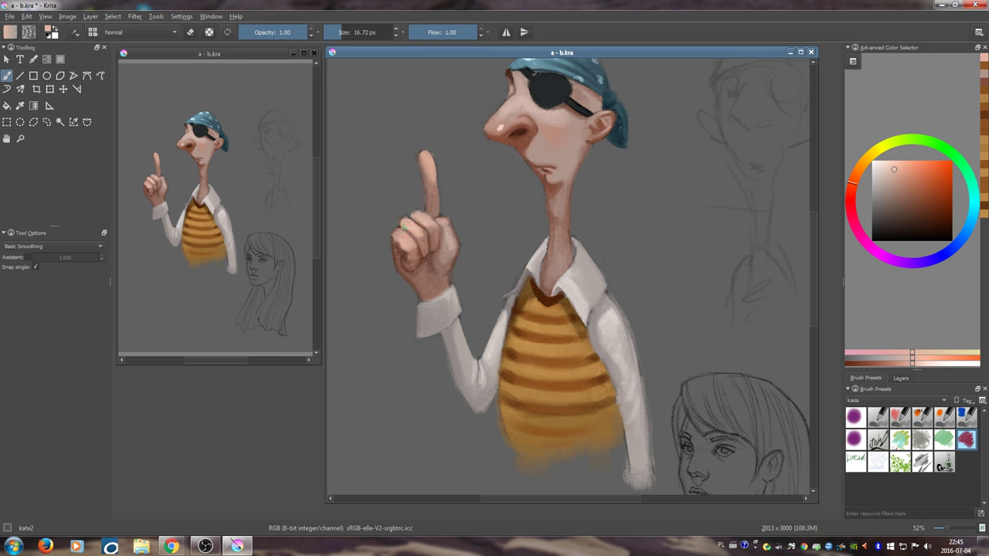
- Redden the raised hand's knuckles with a more saturated orange-red, using a brush of about 30 px
left_click(404, 269, "ctrl")
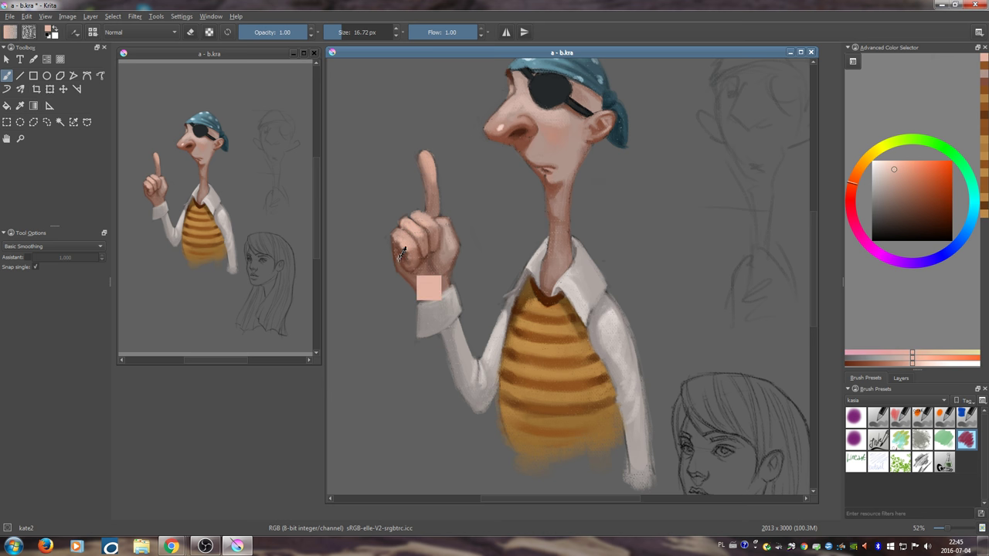
key("bracketright")
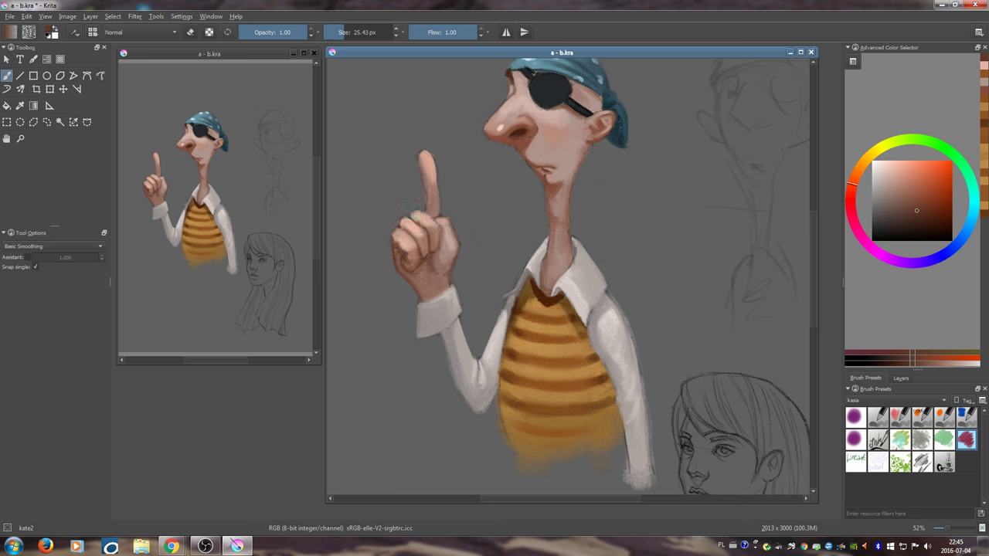
left_click(925, 189)
key("bracketright")
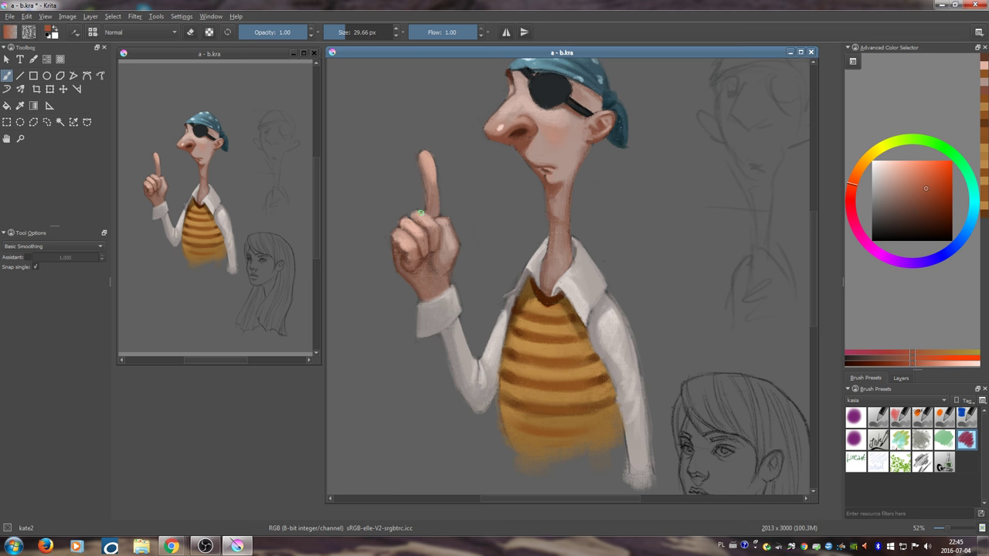
left_click_drag(417, 227, 414, 216)
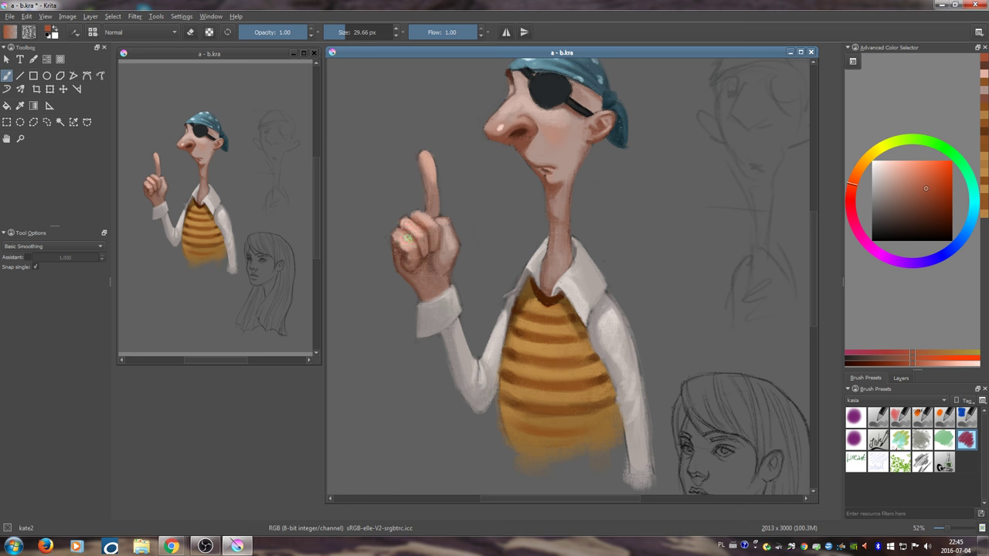
- Blend the reddened knuckles with sampled light skin tones, keeping the brush at about 30 px
left_click(444, 252, "ctrl")
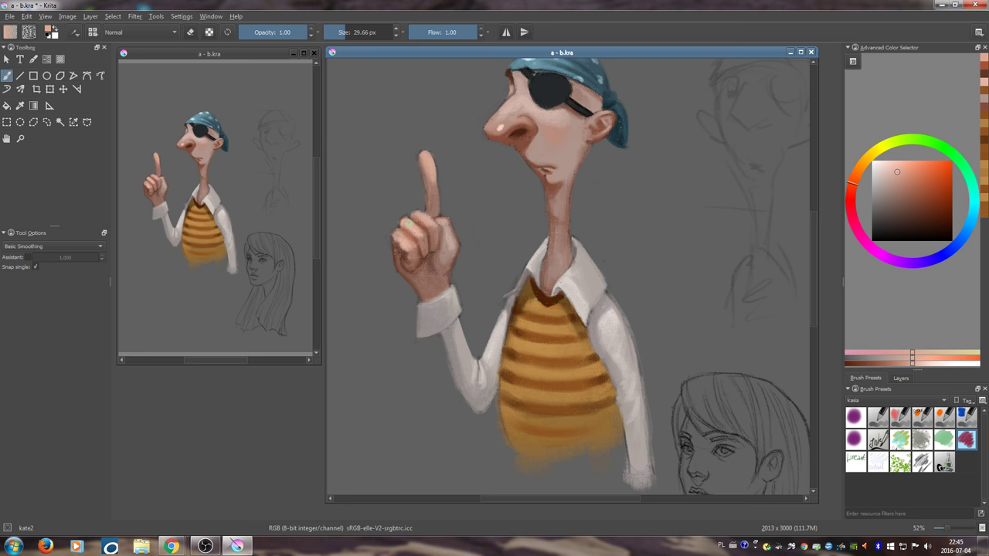
left_click(424, 236, "ctrl")
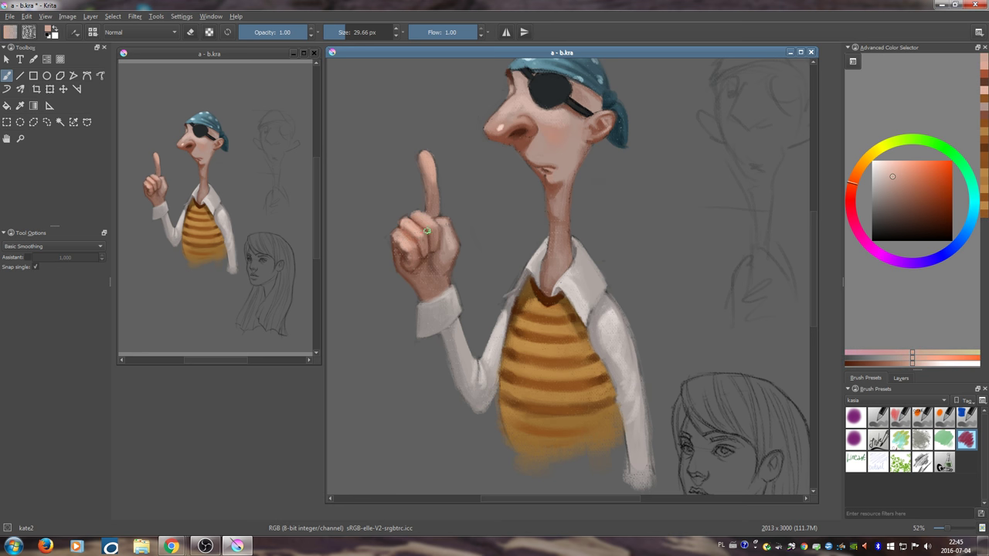
left_click(411, 217, "ctrl")
left_click(411, 225, "ctrl")
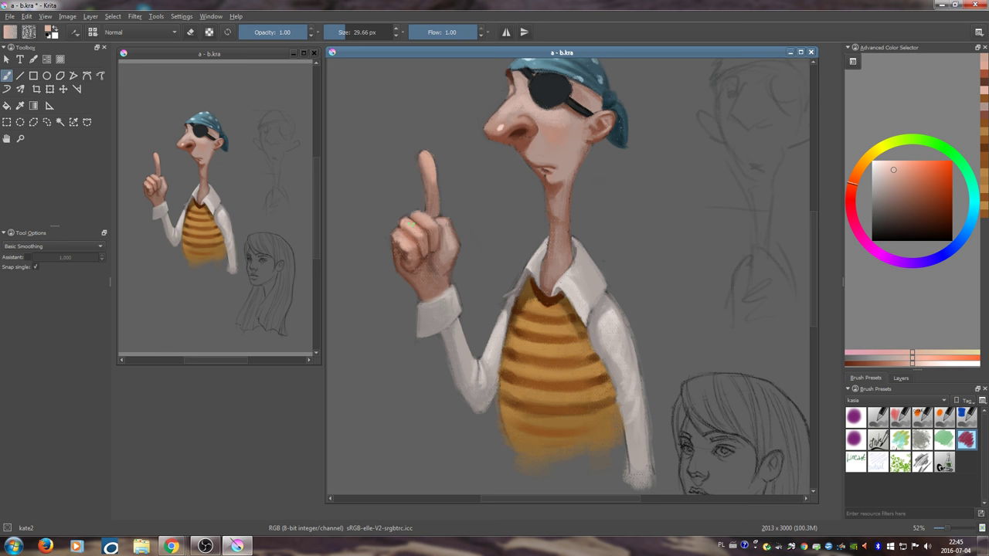
- Refine the curled fingers' edges and shading with sampled skin tones, using a brush of about 22 px
left_click_drag(401, 224, 399, 226)
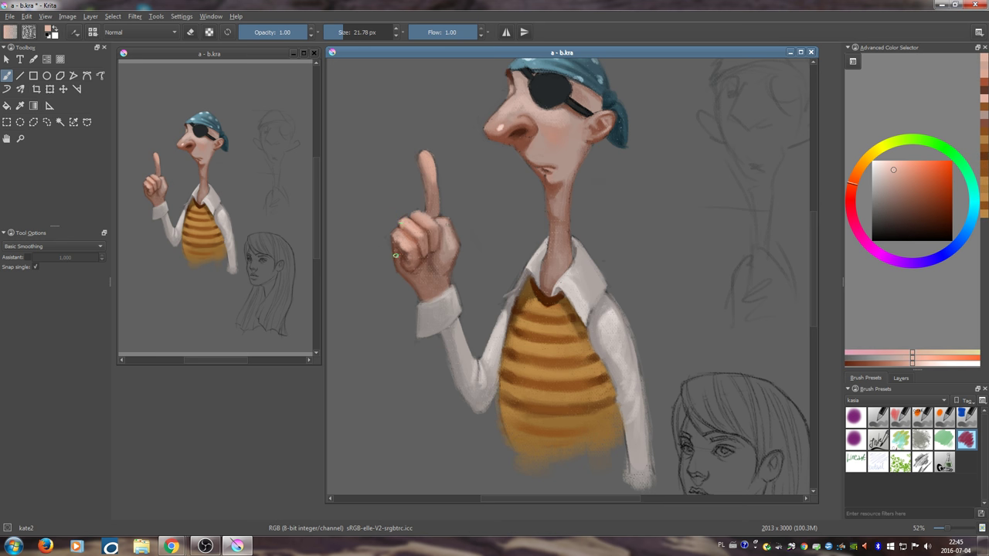
left_click(398, 232, "ctrl")
left_click(409, 219, "ctrl")
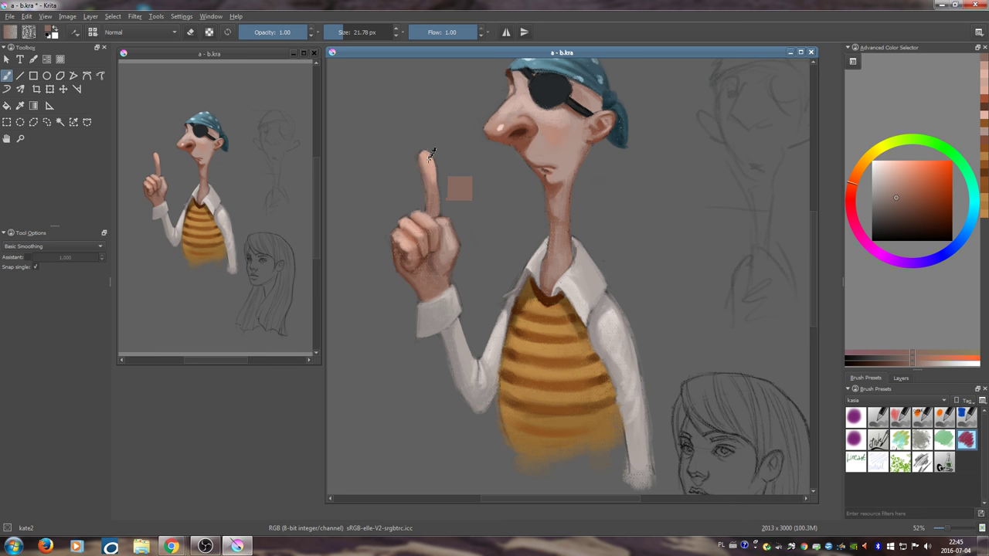
left_click(428, 160, "ctrl")
left_click_drag(409, 243, 417, 232)
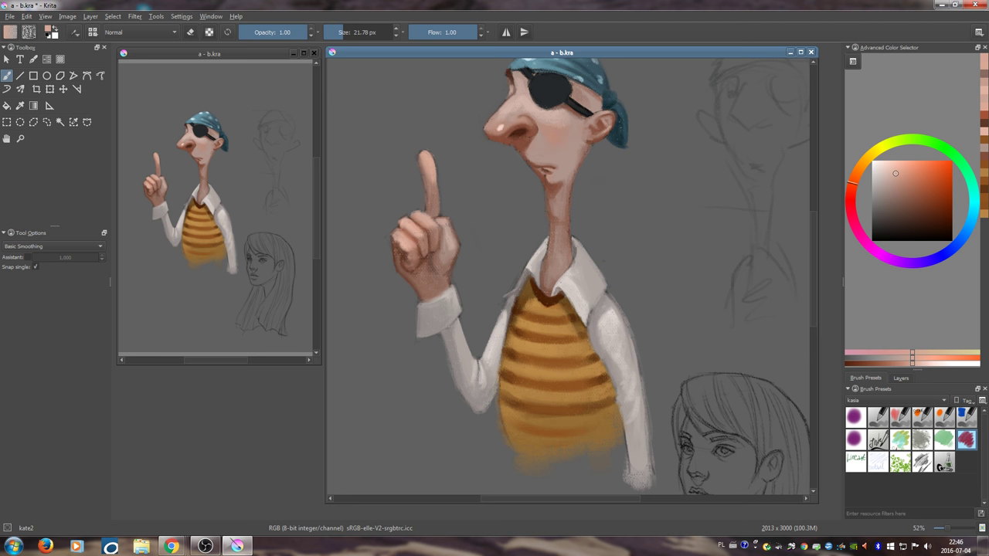
- Warm up the side of the raised hand with a more saturated skin tone, using a brush of about 50 px
left_click(446, 248, "ctrl")
left_click(908, 186)
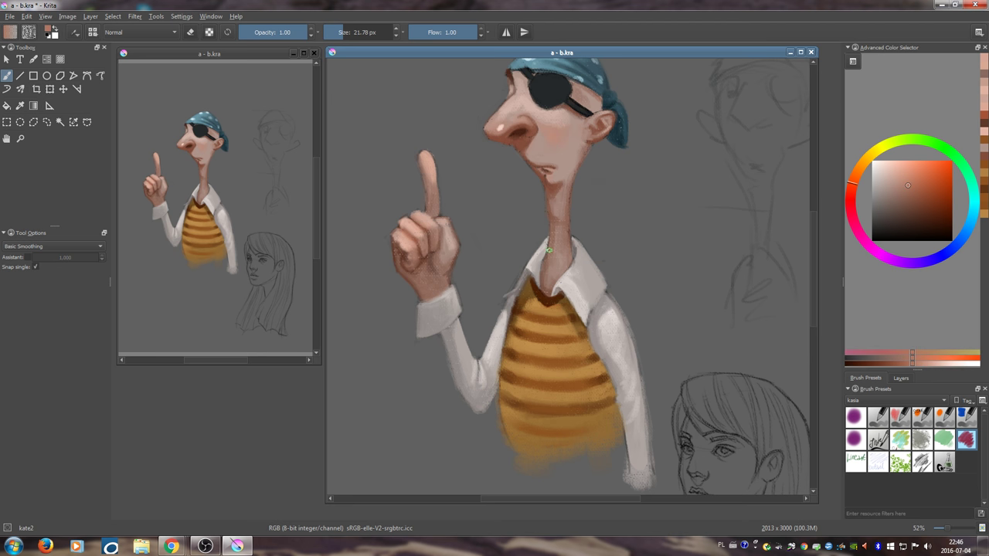
left_click_drag(528, 270, 542, 271, "shift")
left_click_drag(442, 243, 449, 257)
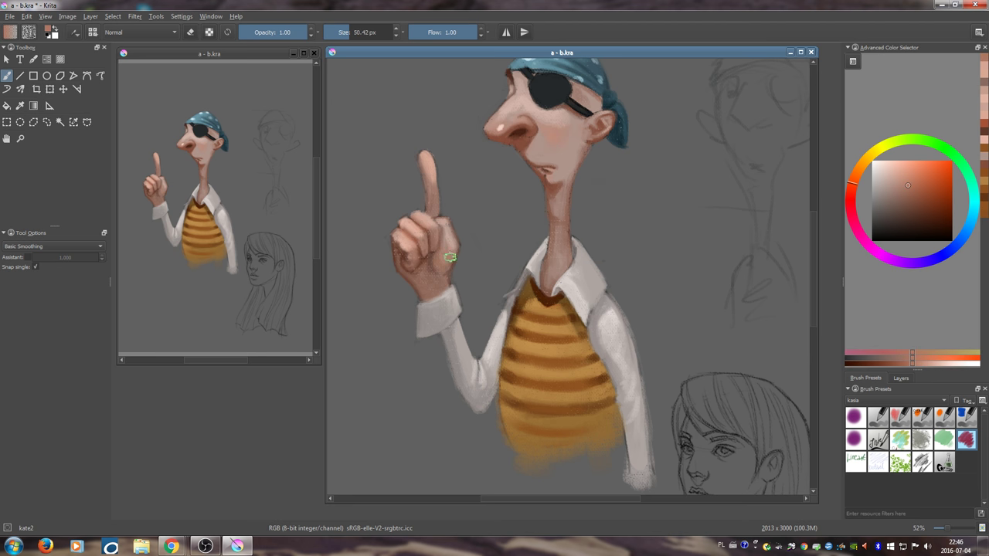
- Shade the lower palm and wrist with sampled brownish skin tones, reducing the brush to about 35 px
left_click(418, 293, "ctrl")
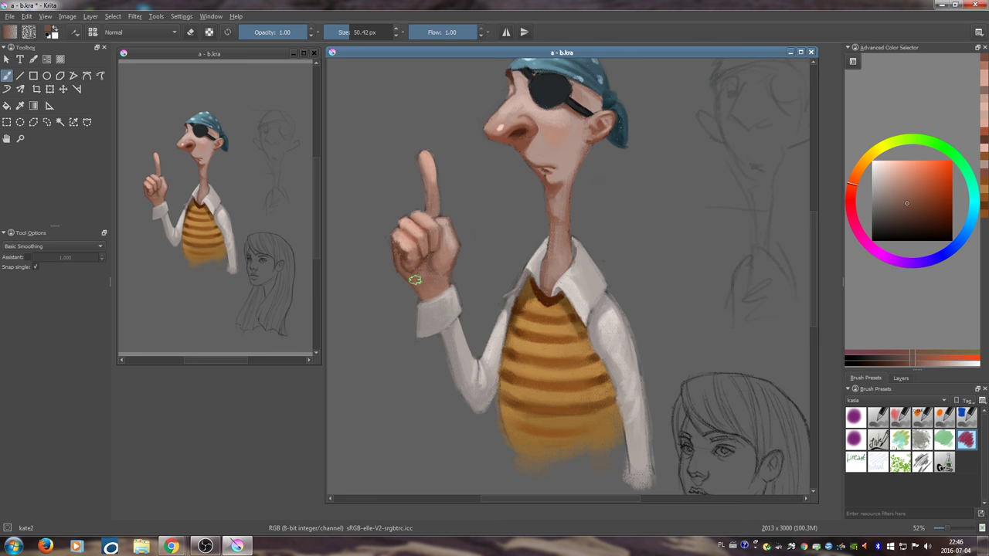
mouse_move(445, 283)
left_mouse_down()
mouse_move(436, 295)
mouse_move(432, 284)
left_mouse_up()
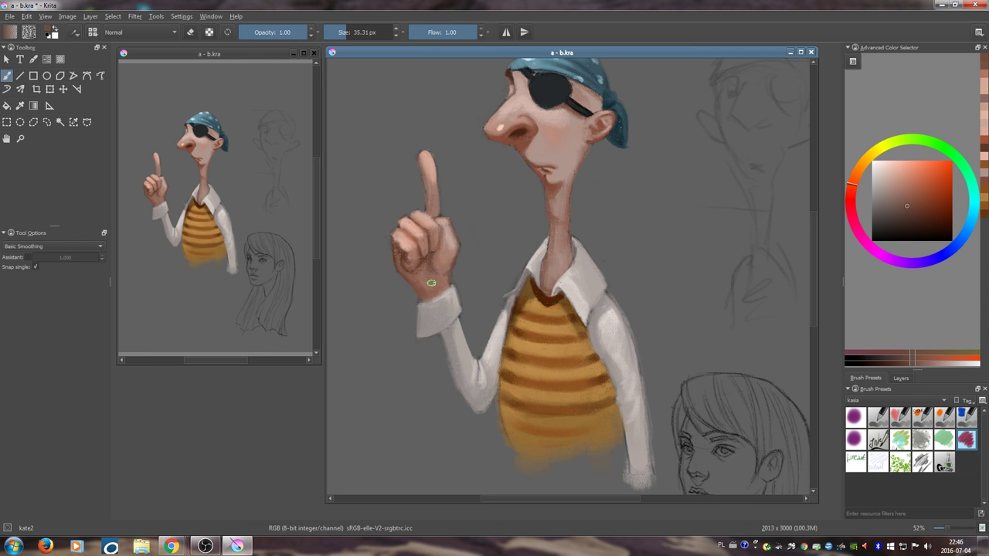
left_click(424, 280, "ctrl")
mouse_move(430, 279)
left_mouse_down()
mouse_move(434, 288)
mouse_move(468, 282)
left_mouse_up()
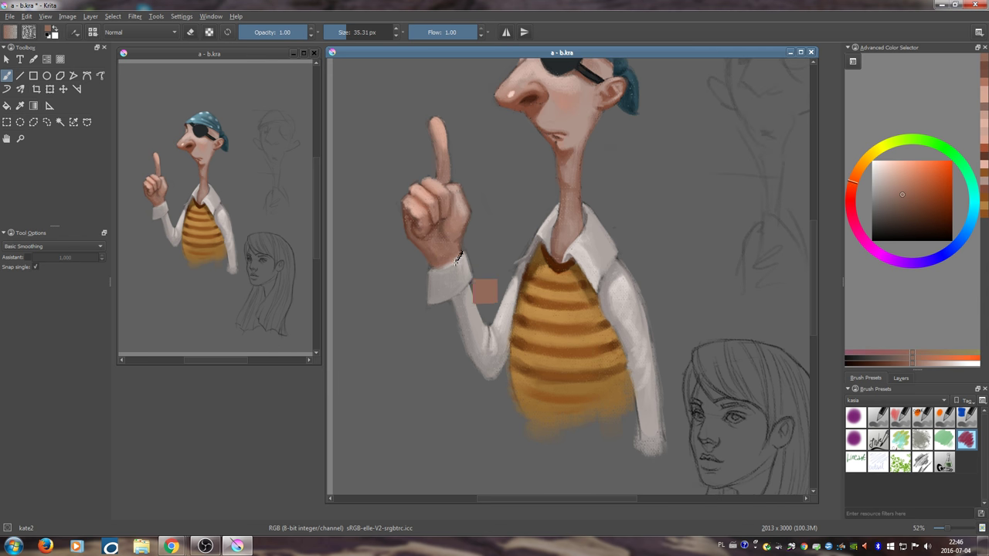
- Clean up the edges and shading of the raised arm's cuff with sampled background and cuff greys, using a brush of about 18 px
left_click(437, 302, "ctrl")
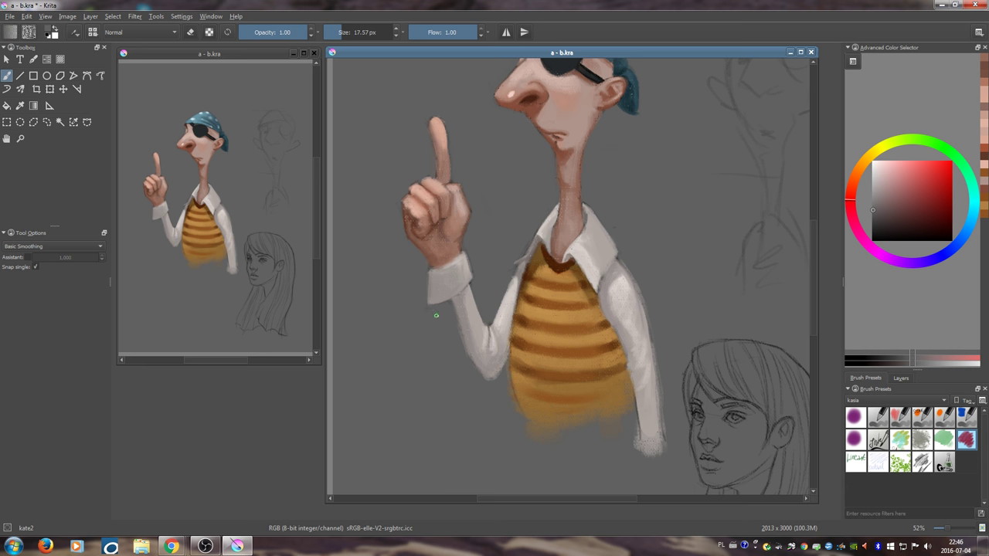
left_click(432, 278, "ctrl")
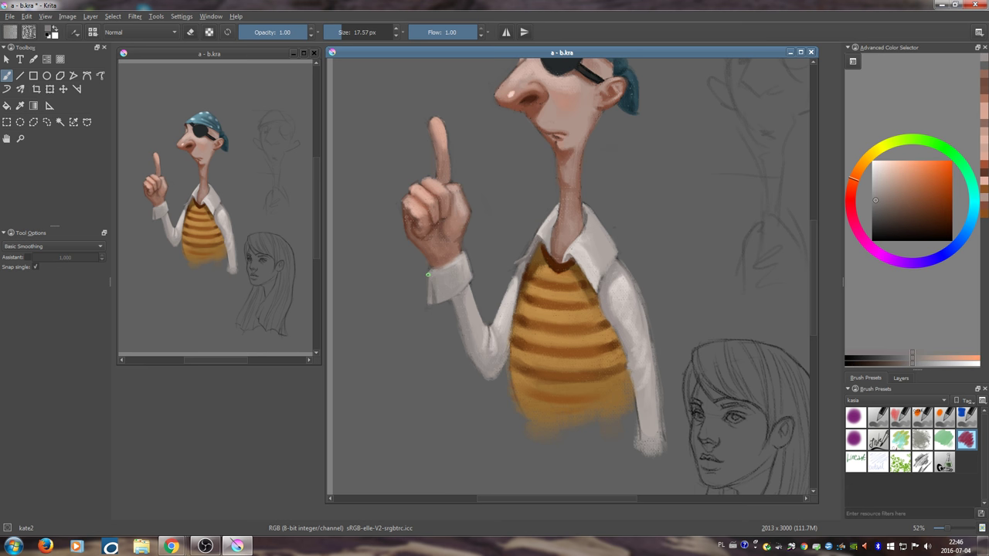
left_click(432, 290, "ctrl")
left_click(433, 280, "ctrl")
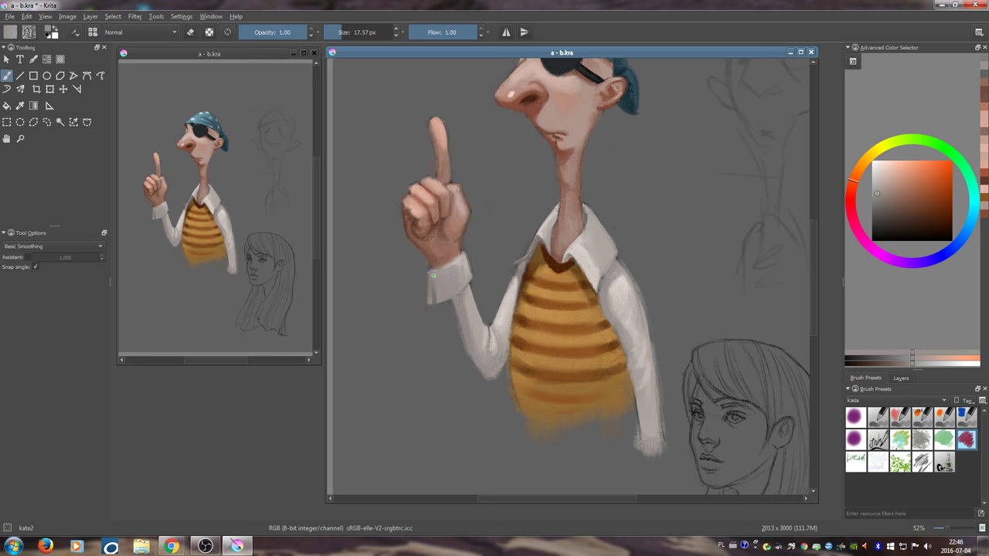
left_click_drag(433, 278, 435, 302)
- Outline the sweater's lower edge and the lowered sleeve's cuff with a sampled dark brown
left_click_drag(508, 317, 512, 357)
scroll(513, 358, "up", 3)
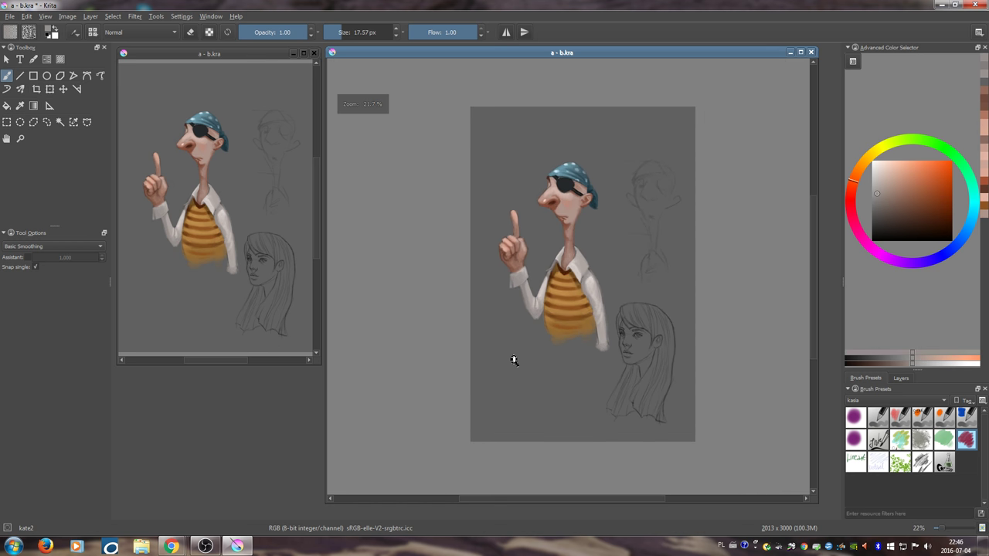
scroll(582, 236, "down", 1)
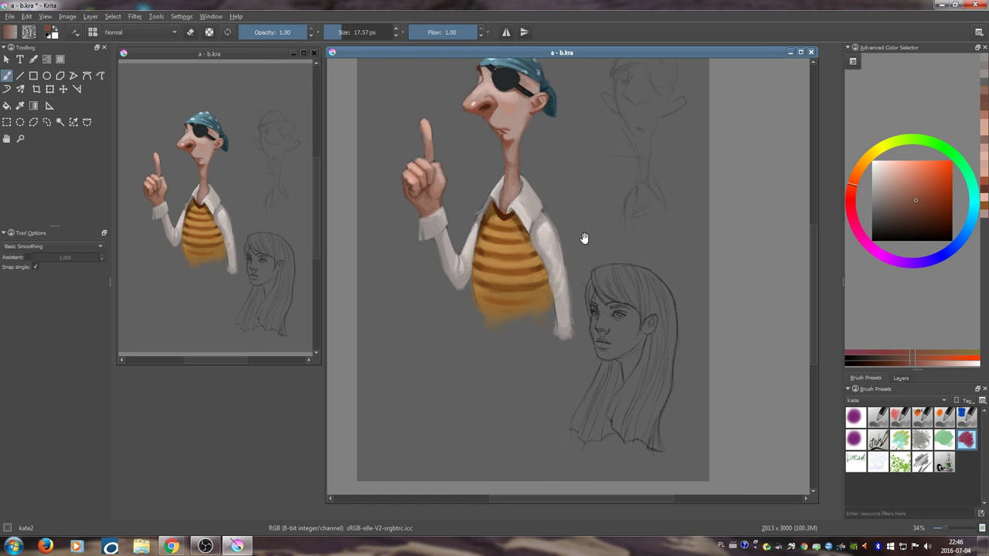
left_click(513, 202, "ctrl")
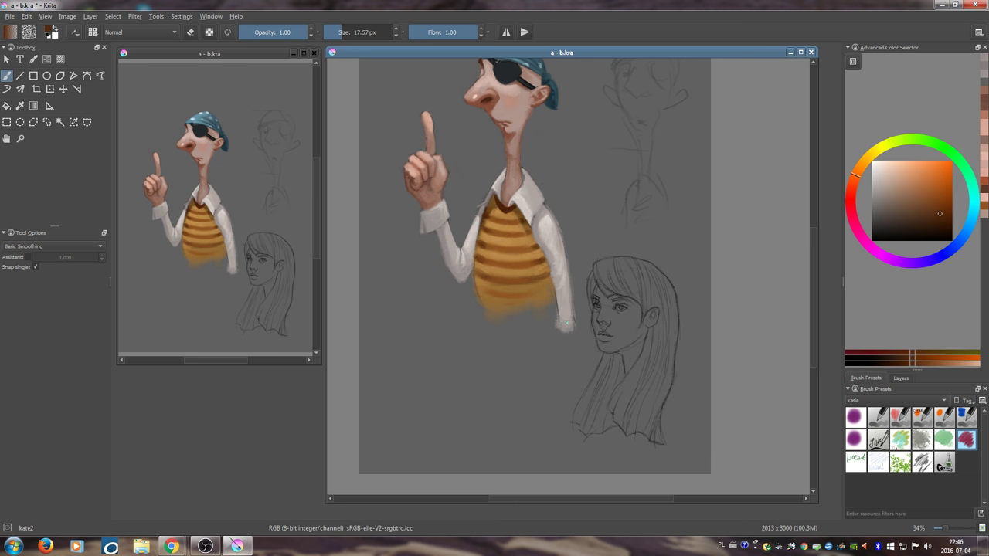
left_click_drag(484, 303, 479, 297)
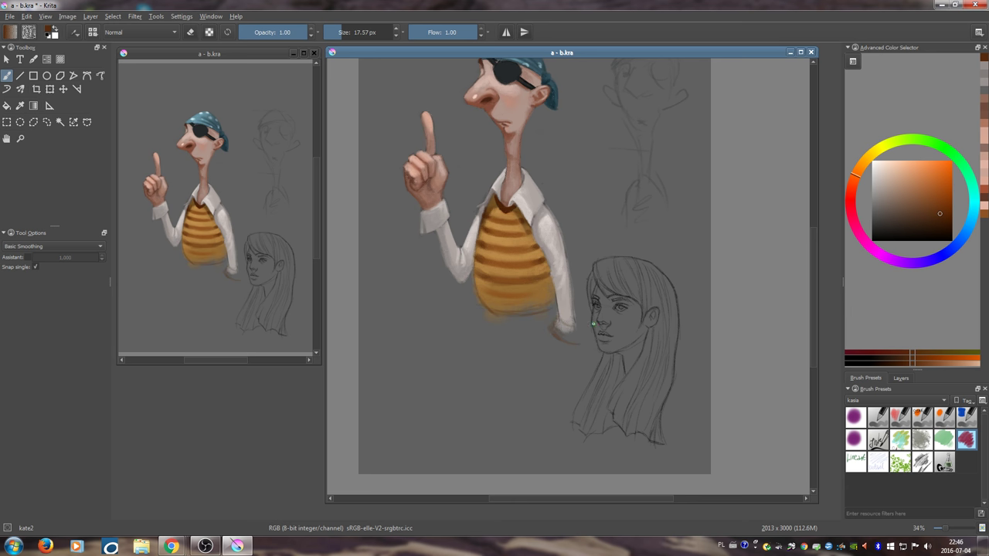
- Sketch the tapering hips and thighs below the sweater in darker brown, trimming the lines with background grey at about 16 px
left_click(951, 227)
key("bracketright")
key("bracketright")
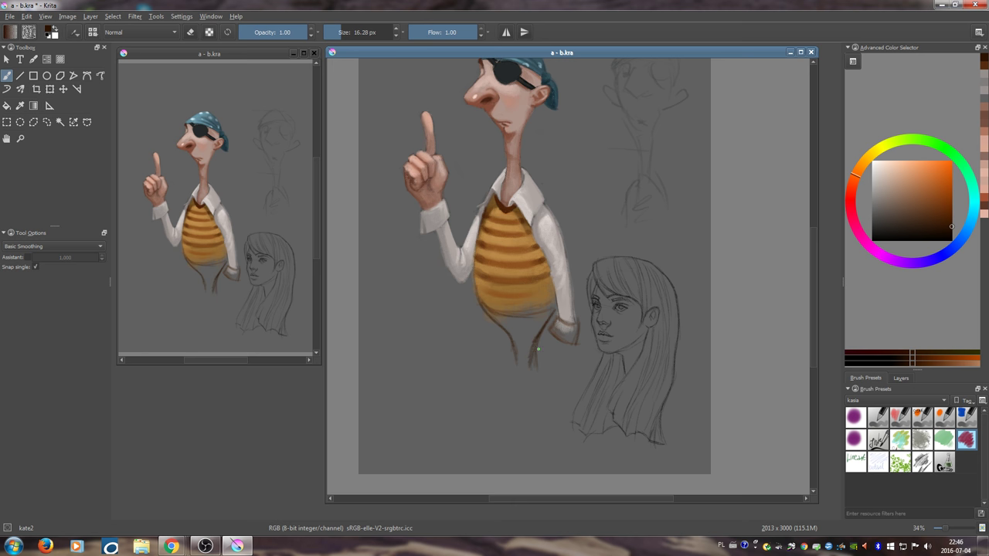
left_click(540, 351, "ctrl")
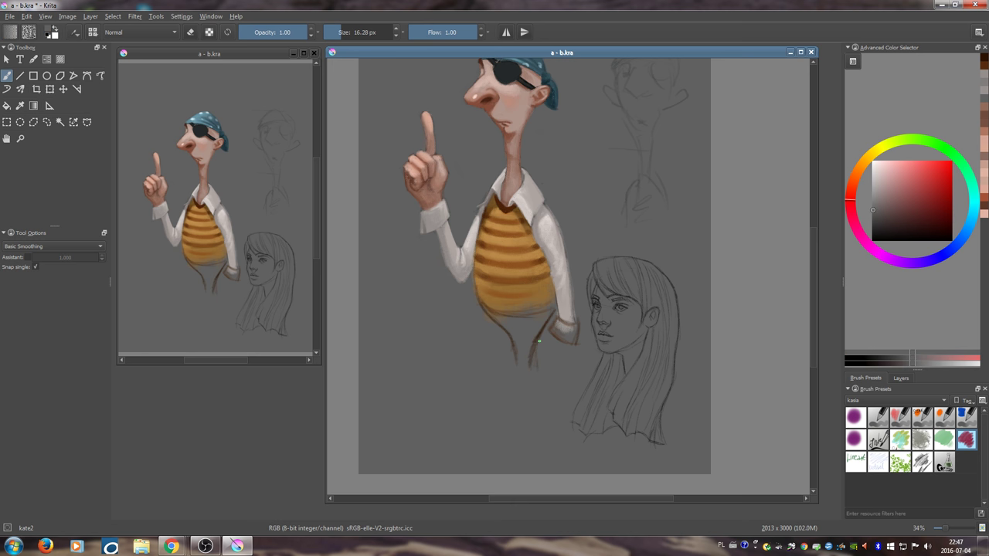
left_click_drag(538, 371, 537, 353)
- Sketch the trouser hems across both legs with a sampled dark brown, using a brush of about 18 px
key("ctrl+minus")
key("ctrl+minus")
key("ctrl+minus")
key("ctrl+minus")
key("ctrl+plus")
key("ctrl+plus")
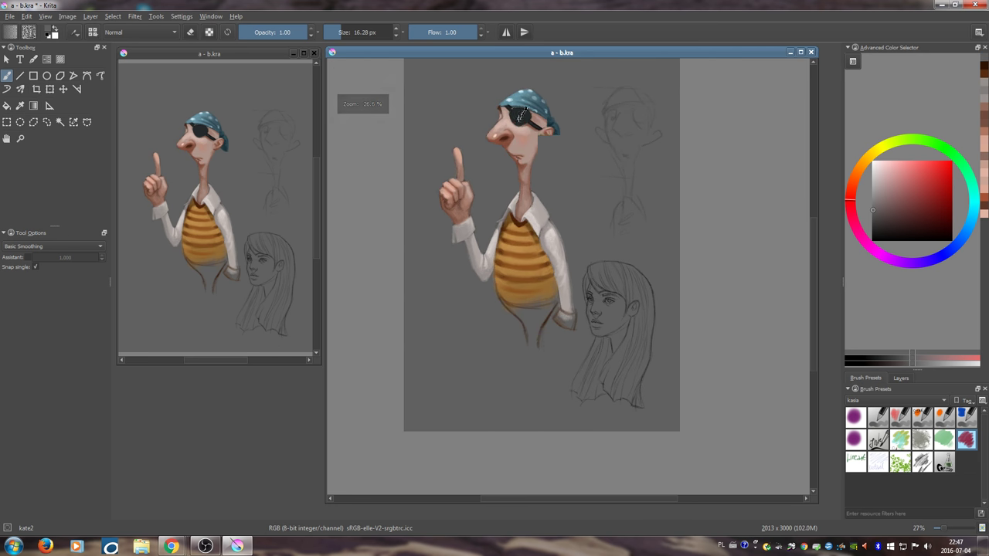
left_click(519, 231, "ctrl")
left_click_drag(538, 283, 530, 310)
key("bracketright")
key("bracketright")
key("bracketright")
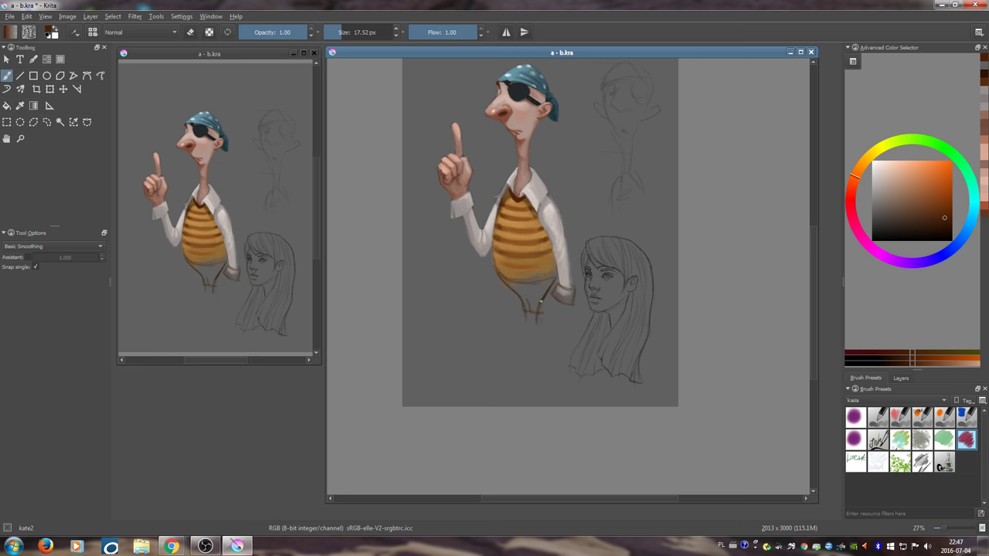
- Reinforce the contour under the belly and sketch the thin lower legs and the rear foot in brown
scroll(543, 316, "up", 1)
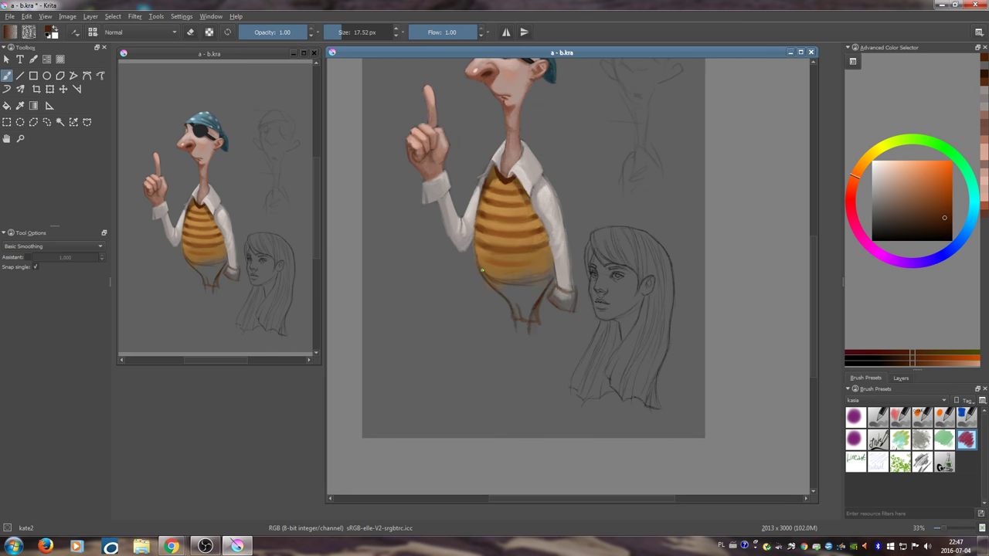
mouse_move(480, 269)
left_mouse_down()
mouse_move(511, 282)
mouse_move(501, 281)
mouse_move(547, 276)
mouse_move(528, 283)
mouse_move(550, 274)
left_mouse_up()
mouse_move(515, 322)
left_mouse_down()
mouse_move(518, 349)
mouse_move(526, 335)
mouse_move(527, 355)
mouse_move(536, 337)
mouse_move(536, 356)
left_mouse_up()
left_click_drag(523, 346, 536, 316)
left_click_drag(531, 326, 514, 335)
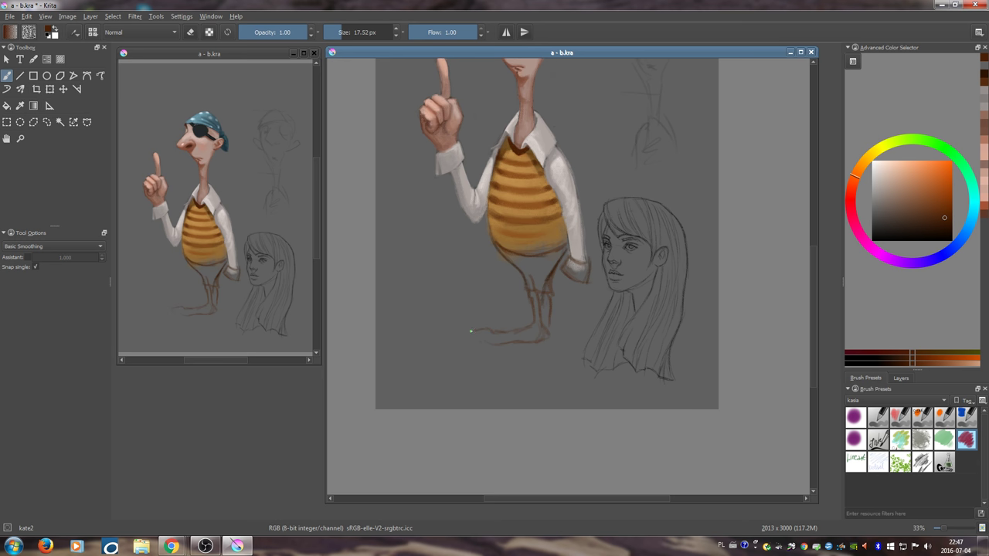
- Sketch the sandals on both feet, adding the strap on the rear foot and rounded toes on the front foot
left_click_drag(470, 336, 483, 340)
mouse_move(471, 346)
left_mouse_down()
mouse_move(515, 339)
mouse_move(493, 332)
mouse_move(507, 344)
mouse_move(542, 330)
mouse_move(534, 345)
mouse_move(540, 321)
mouse_move(536, 332)
mouse_move(559, 338)
left_mouse_up()
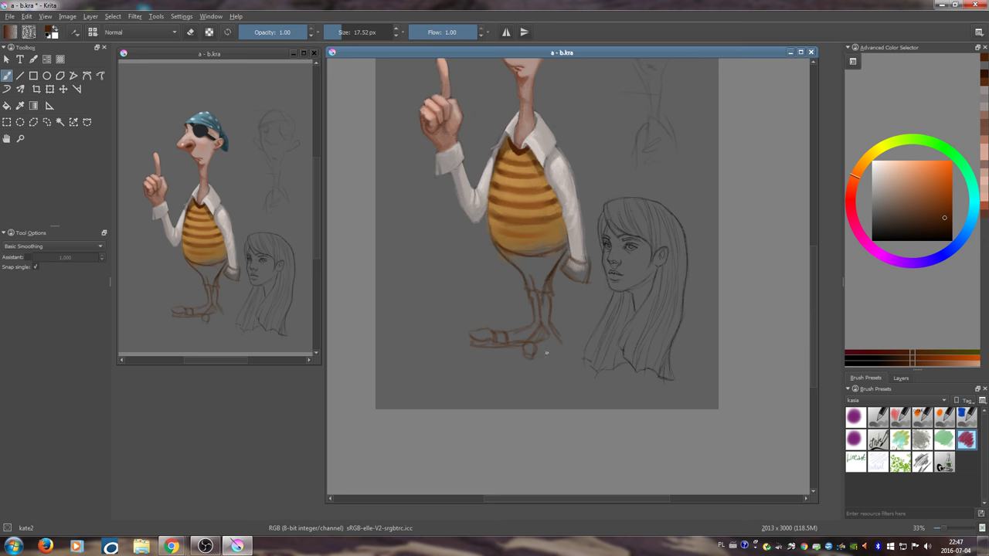
mouse_move(549, 354)
left_mouse_down()
mouse_move(568, 351)
mouse_move(564, 358)
left_mouse_up()
mouse_move(537, 308)
left_mouse_down()
mouse_move(545, 331)
mouse_move(533, 310)
left_mouse_up()
left_click_drag(528, 312, 432, 326)
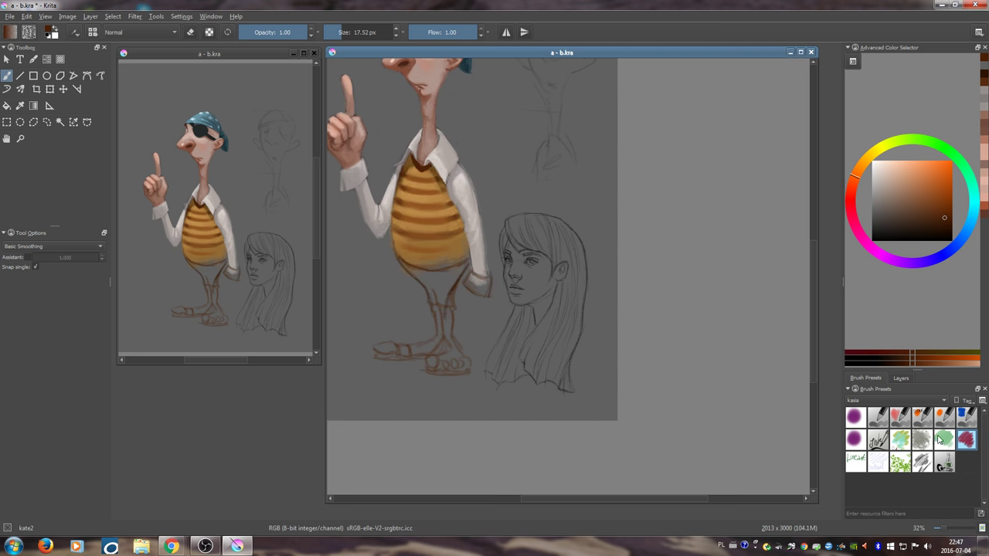
- Cover the woman's portrait sketch beside the pirate with background grey, using the Shape_fill brush
left_click(944, 462)
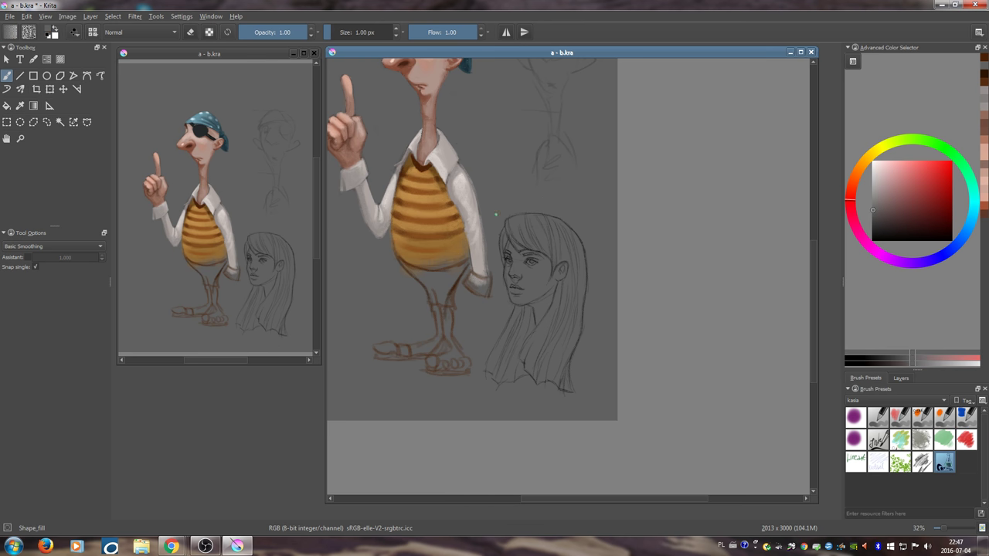
mouse_move(483, 373)
left_mouse_down()
mouse_move(623, 313)
mouse_move(613, 228)
mouse_move(533, 185)
left_mouse_up()
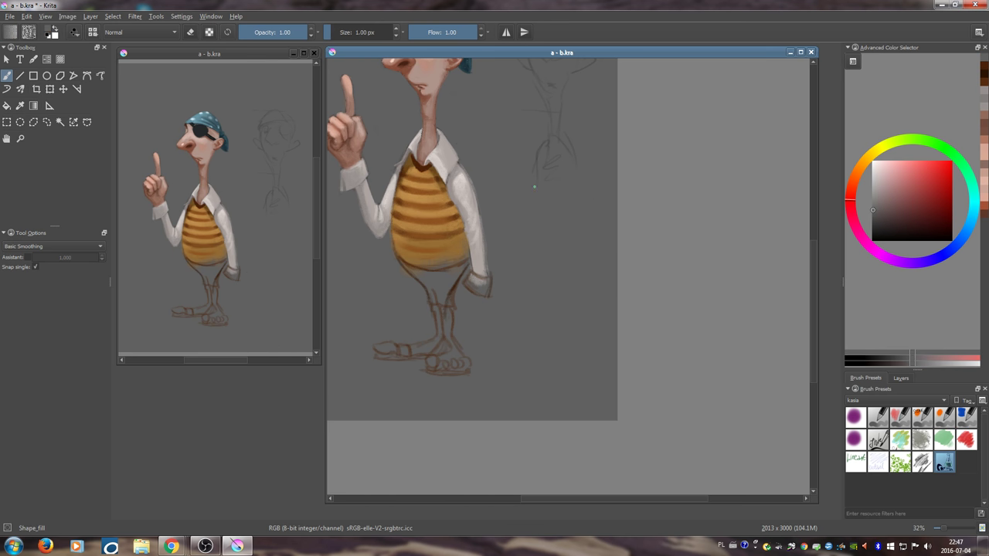
left_click_drag(523, 227, 601, 312)
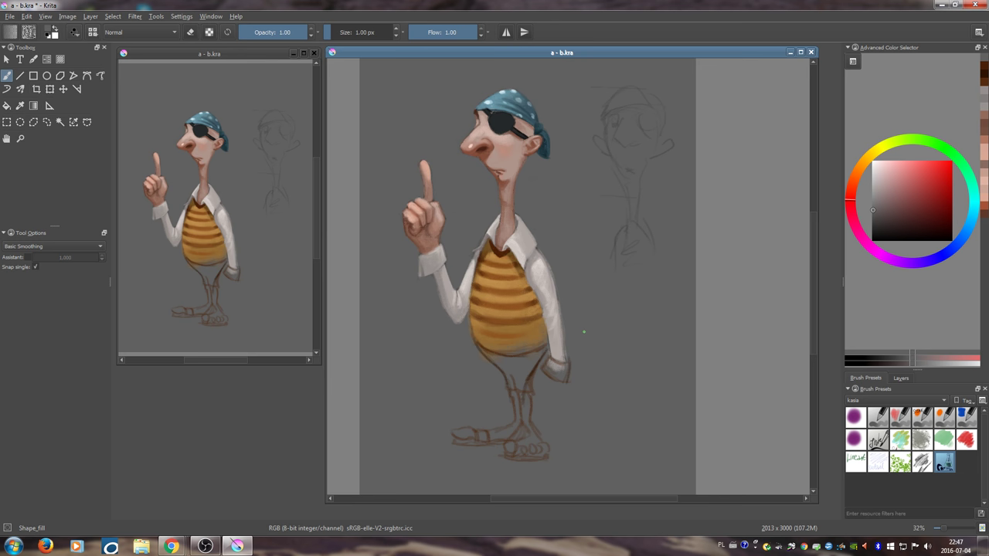
left_click_drag(575, 319, 581, 313)
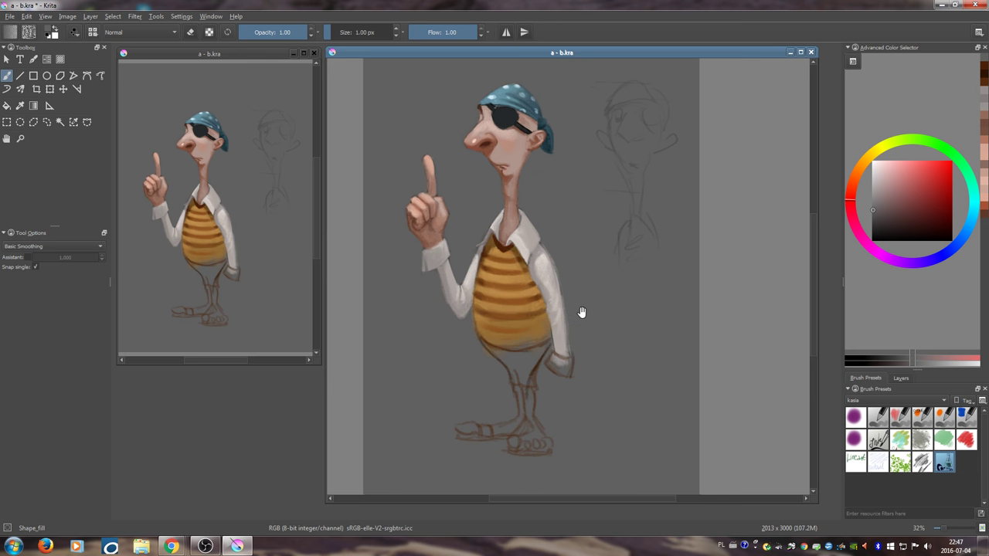
- Rough in the lowered hand below the cuff with a sampled reddish skin tone, using the kate2 brush at about 14 px
left_click(483, 145, "ctrl")
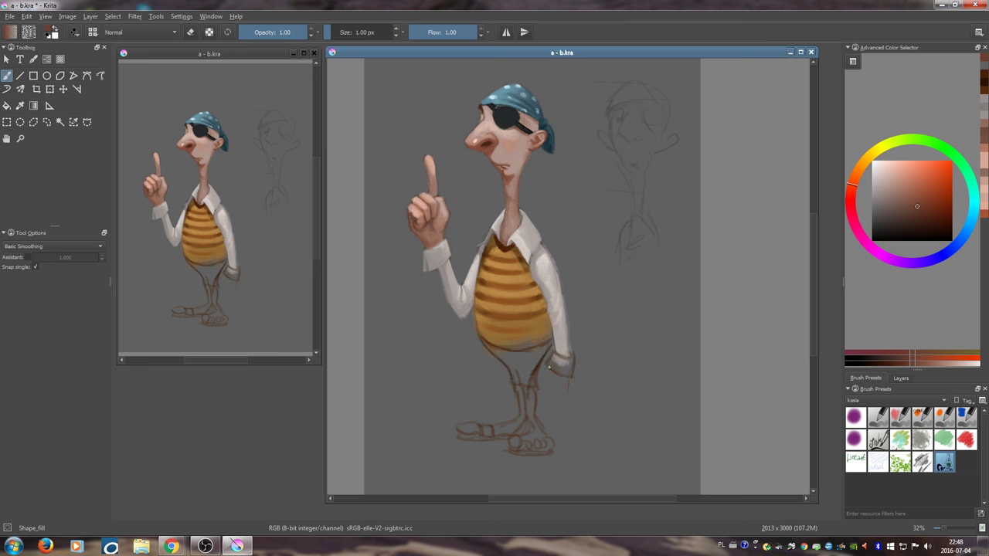
left_click(966, 438)
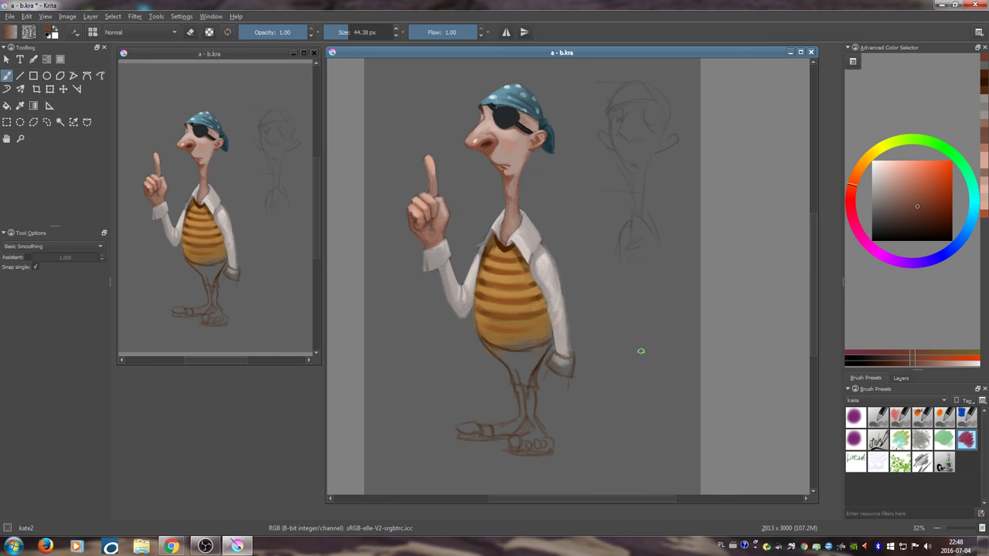
left_click_drag(547, 378, 531, 377)
scroll(543, 378, "up", 2, "ctrl")
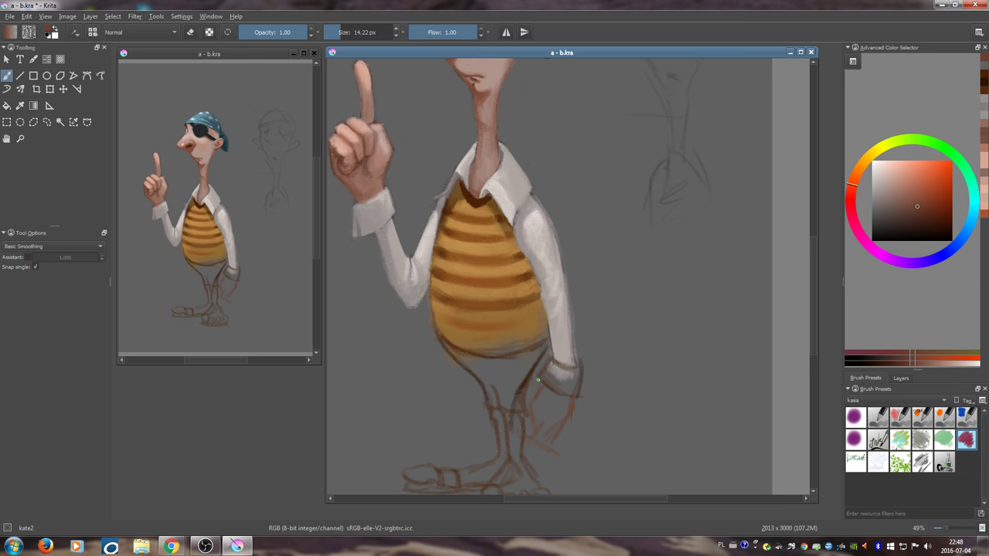
left_click_drag(526, 406, 537, 378)
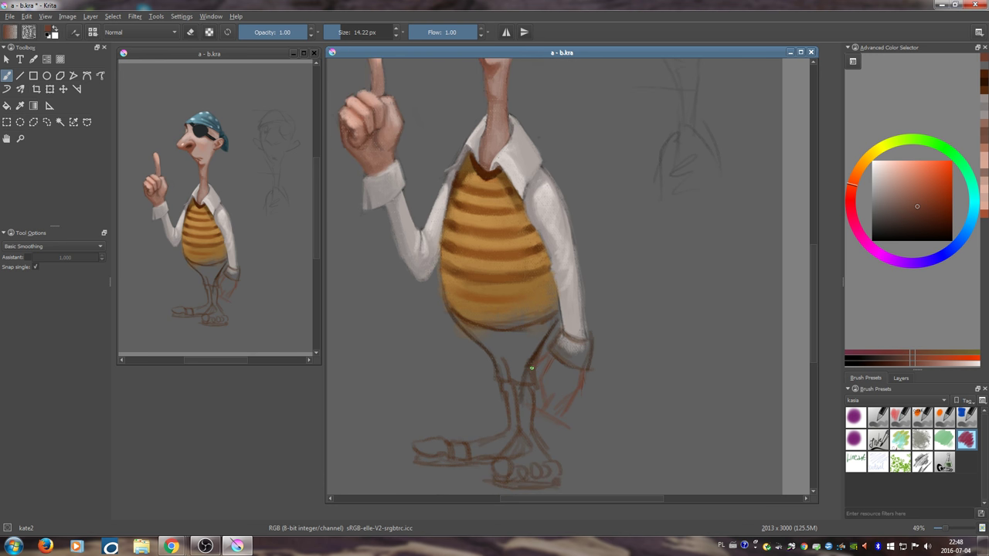
- Define the lowered hand's fingers and contour and its cuff with dark brown lines
left_click(920, 227)
mouse_move(547, 354)
left_mouse_down()
mouse_move(529, 365)
mouse_move(536, 411)
mouse_move(570, 405)
mouse_move(585, 385)
mouse_move(584, 365)
mouse_move(576, 402)
left_mouse_up()
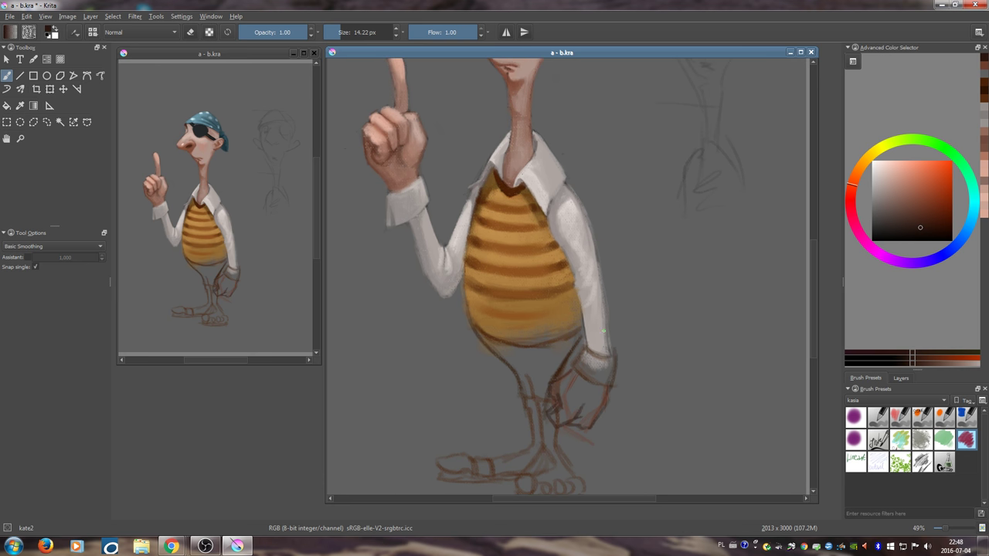
mouse_move(582, 350)
left_mouse_down()
mouse_move(607, 384)
mouse_move(612, 354)
mouse_move(607, 378)
mouse_move(585, 347)
mouse_move(616, 354)
mouse_move(614, 382)
left_mouse_up()
left_click_drag(555, 334, 581, 303)
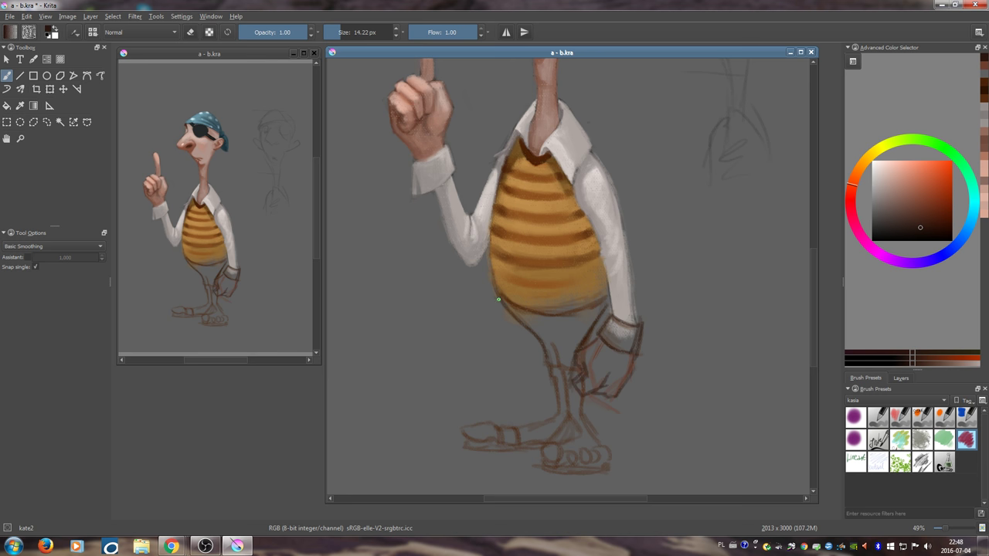
mouse_move(511, 298)
left_mouse_down()
mouse_move(522, 319)
mouse_move(529, 259)
left_mouse_up()
- Block in the legs, the rear foot and the lowered hand with a sampled reddish-brown skin tone, using the Shape_fill brush
left_click(549, 74, "ctrl")
left_click_drag(528, 303, 533, 303)
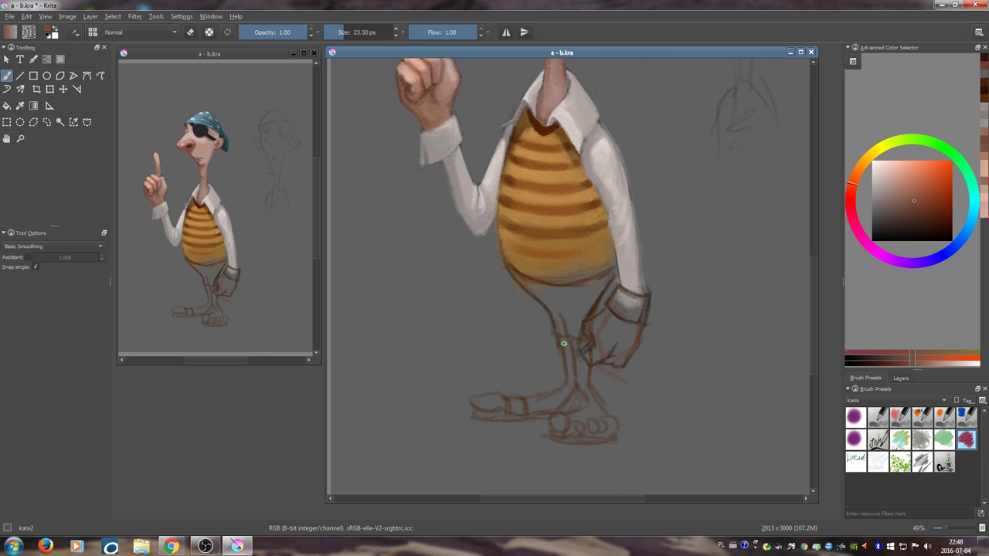
key("slash")
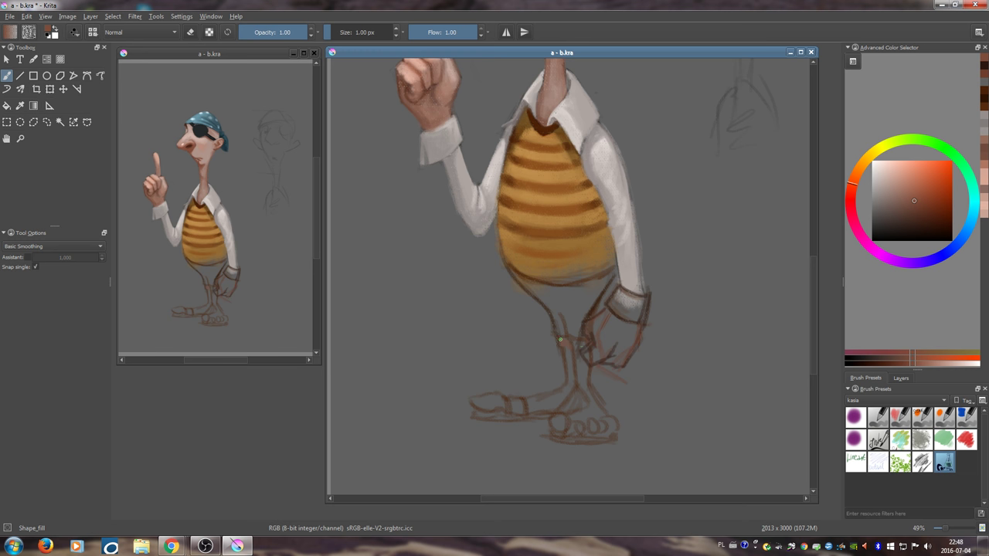
mouse_move(565, 370)
left_mouse_down()
mouse_move(567, 345)
mouse_move(565, 381)
left_mouse_up()
mouse_move(526, 407)
left_mouse_down()
mouse_move(552, 413)
mouse_move(574, 387)
mouse_move(493, 385)
mouse_move(508, 394)
left_mouse_up()
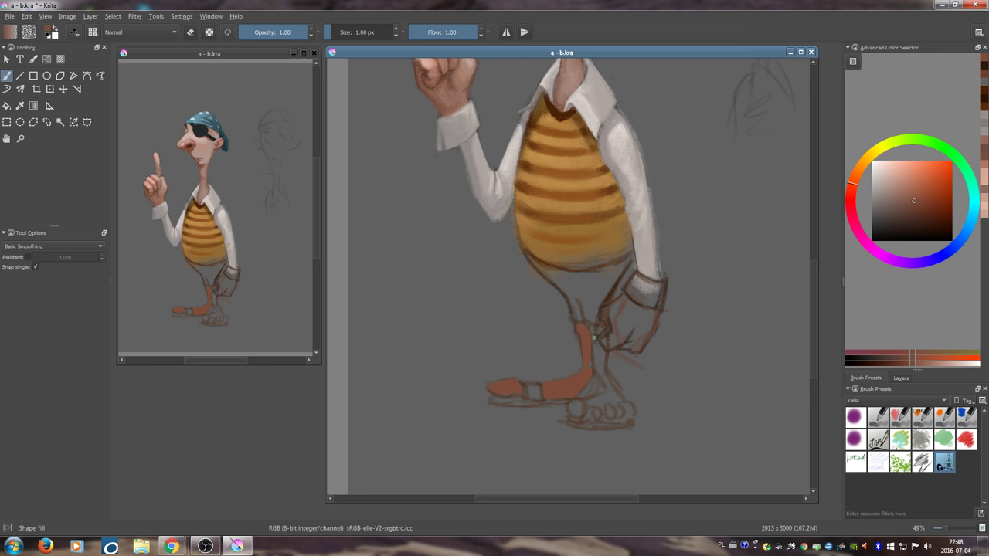
mouse_move(591, 343)
left_mouse_down()
mouse_move(599, 371)
mouse_move(606, 358)
mouse_move(594, 328)
mouse_move(603, 341)
mouse_move(625, 342)
mouse_move(631, 331)
mouse_move(604, 335)
mouse_move(612, 315)
mouse_move(630, 331)
mouse_move(634, 310)
mouse_move(604, 309)
mouse_move(609, 318)
mouse_move(617, 302)
mouse_move(638, 300)
mouse_move(631, 307)
mouse_move(648, 313)
mouse_move(625, 331)
left_mouse_up()
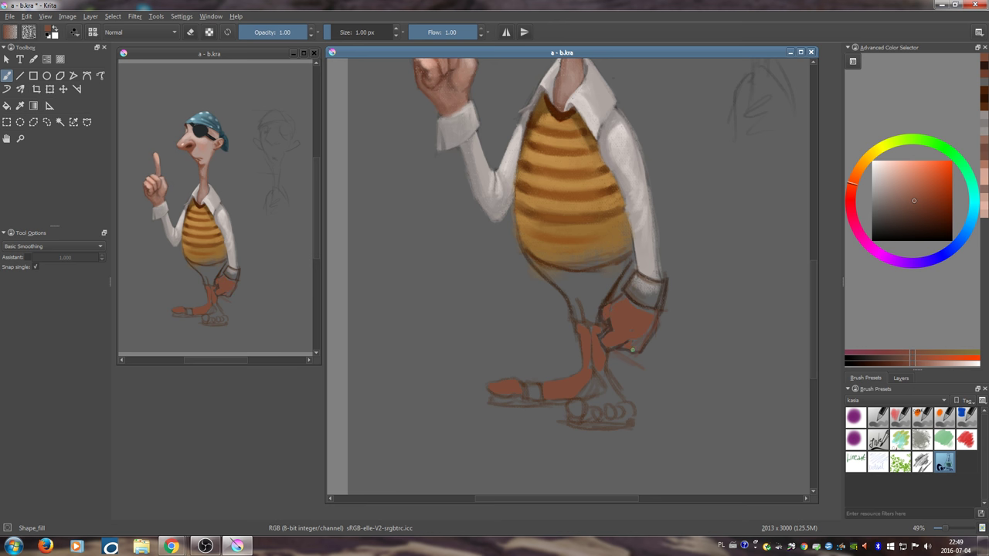
- Fill the lowered arm's cuff with a light grey sampled from the sleeve
left_click(646, 253, "ctrl")
mouse_move(636, 282)
left_mouse_down()
mouse_move(640, 302)
mouse_move(646, 282)
left_mouse_up()
left_click_drag(632, 331, 642, 290)
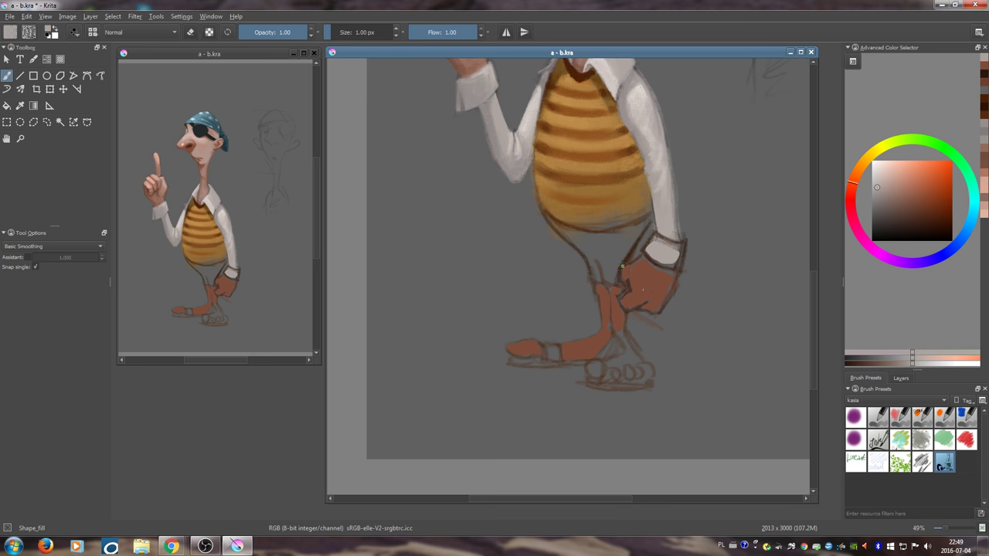
- Fill the front foot and its toes with the reddish-brown skin tone sampled from the lowered hand
left_click(645, 283, "ctrl")
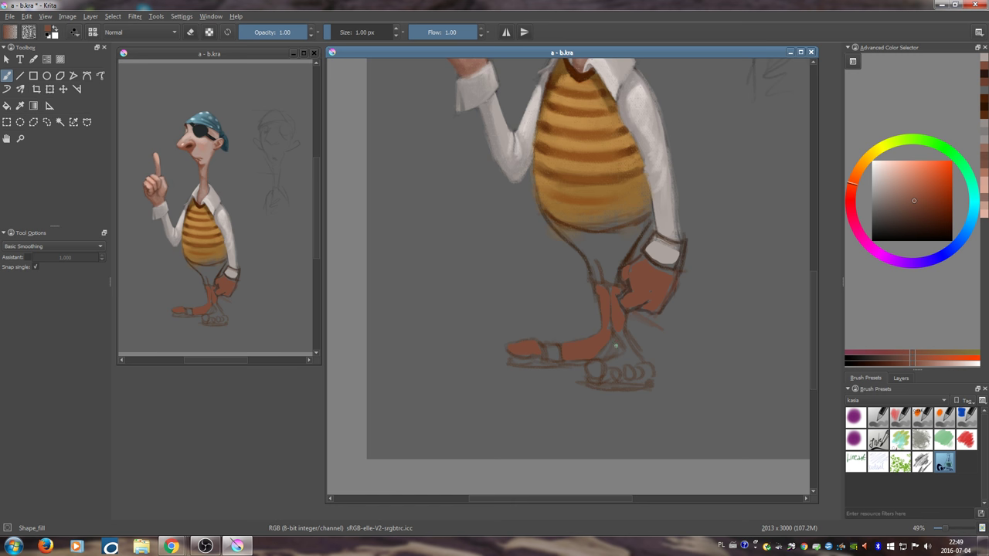
left_click_drag(616, 360, 619, 335)
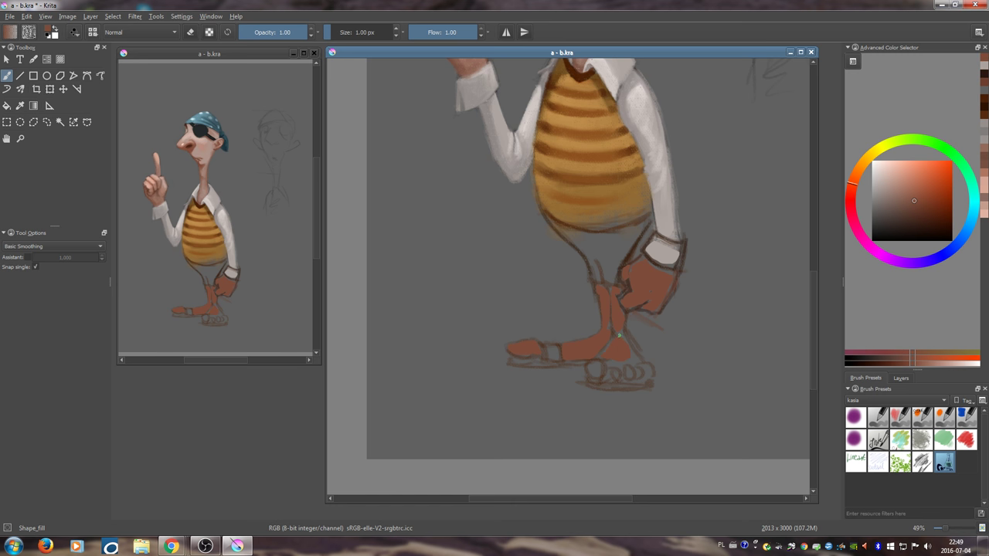
left_click(594, 368)
left_click_drag(621, 369, 641, 375)
left_click_drag(613, 315, 608, 367)
- Fill the upper part of the trousers below the sweater with a near-black brown
left_click(923, 222)
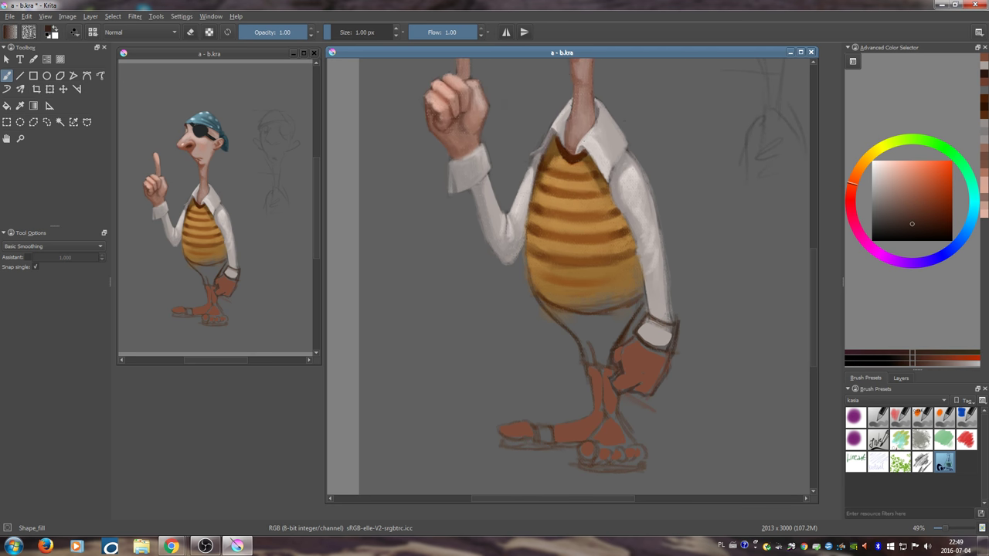
left_click(572, 155, "ctrl")
left_click(929, 225)
left_click(929, 237)
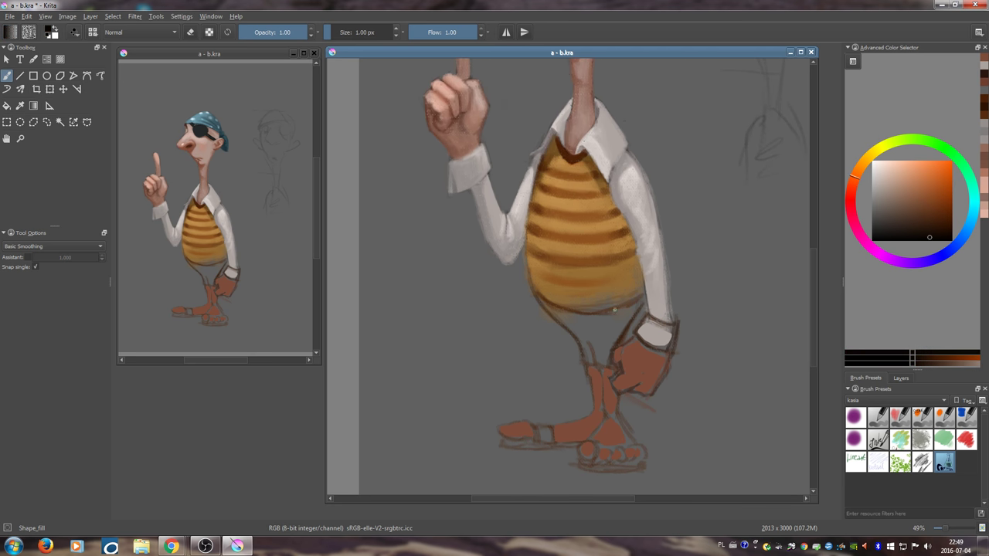
mouse_move(546, 304)
left_mouse_down()
mouse_move(583, 338)
mouse_move(581, 318)
mouse_move(563, 312)
mouse_move(598, 318)
mouse_move(597, 333)
mouse_move(570, 316)
mouse_move(624, 312)
mouse_move(610, 333)
left_mouse_up()
left_click_drag(601, 214, 585, 326)
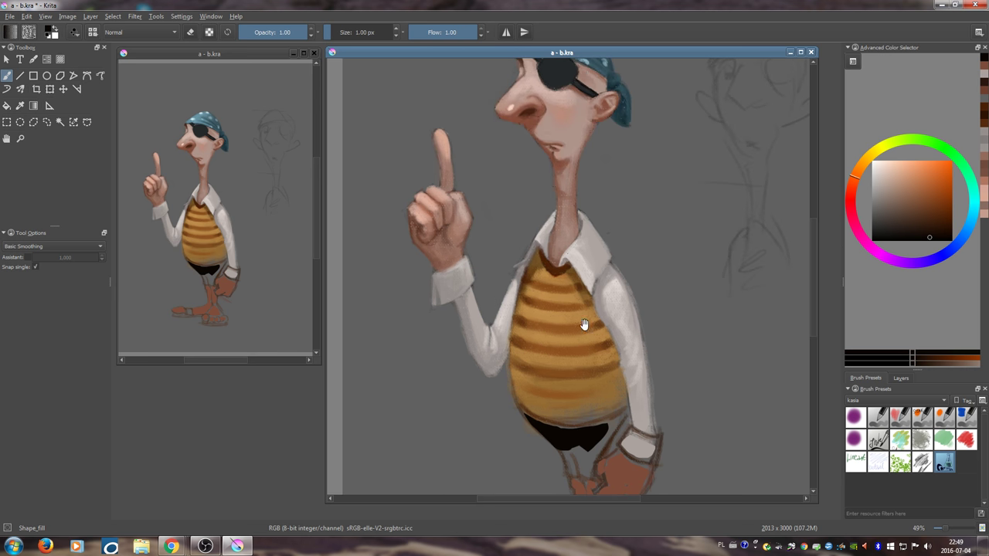
- Repaint the trousers in a slightly lighter near-black brown and extend them from the sweater's hem down to the tops of the legs
left_click(565, 85, "ctrl")
left_click_drag(600, 280, 597, 253)
left_click(855, 190)
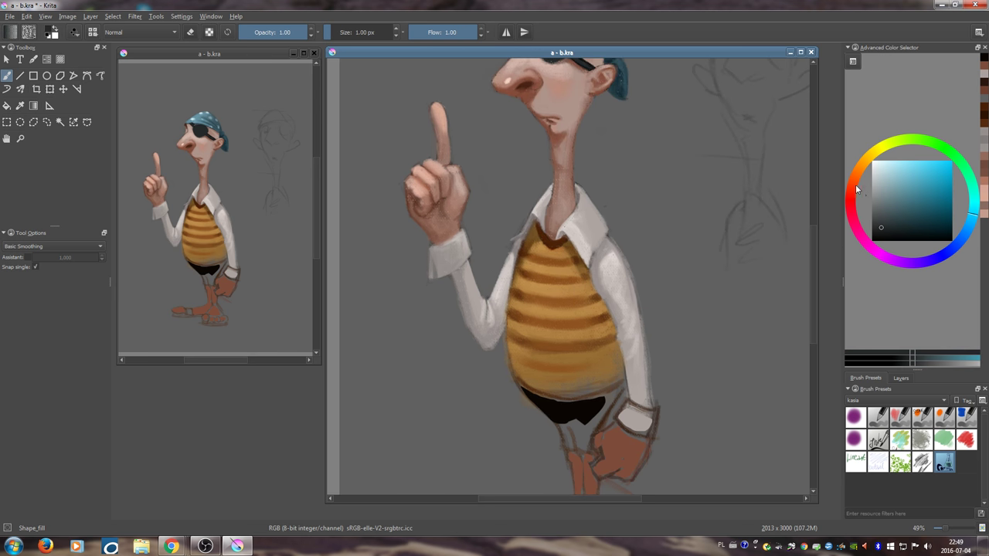
scroll(566, 363, "down", 1)
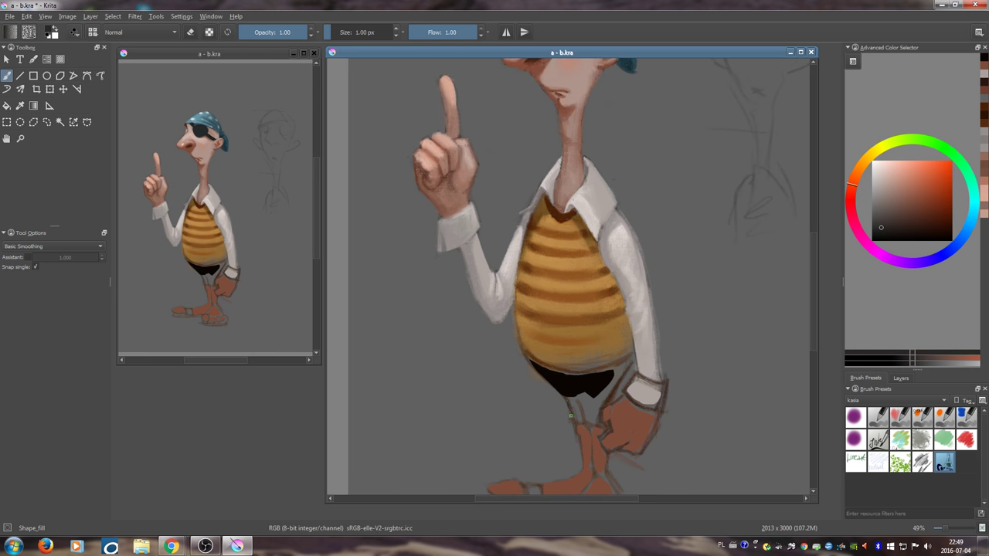
left_click_drag(570, 416, 573, 395)
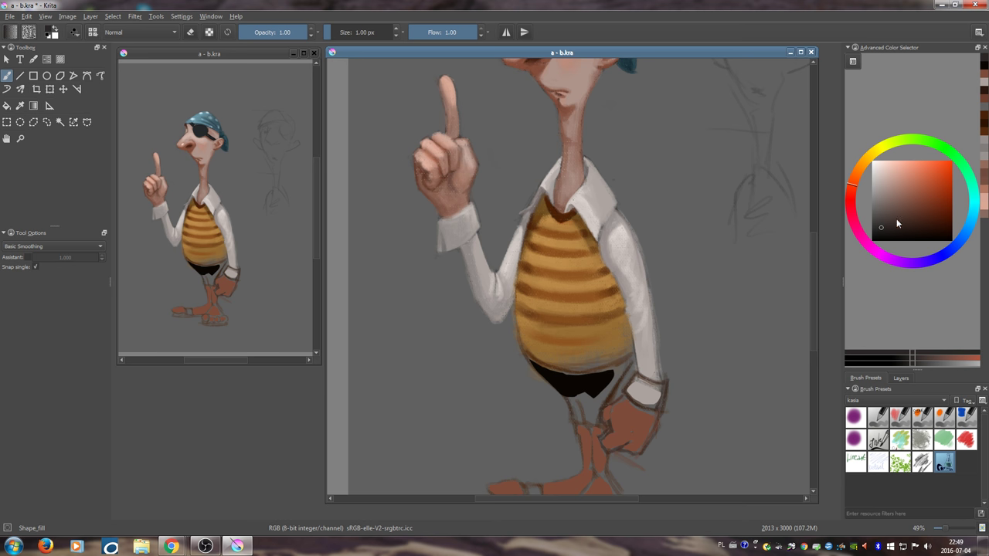
left_click(884, 235)
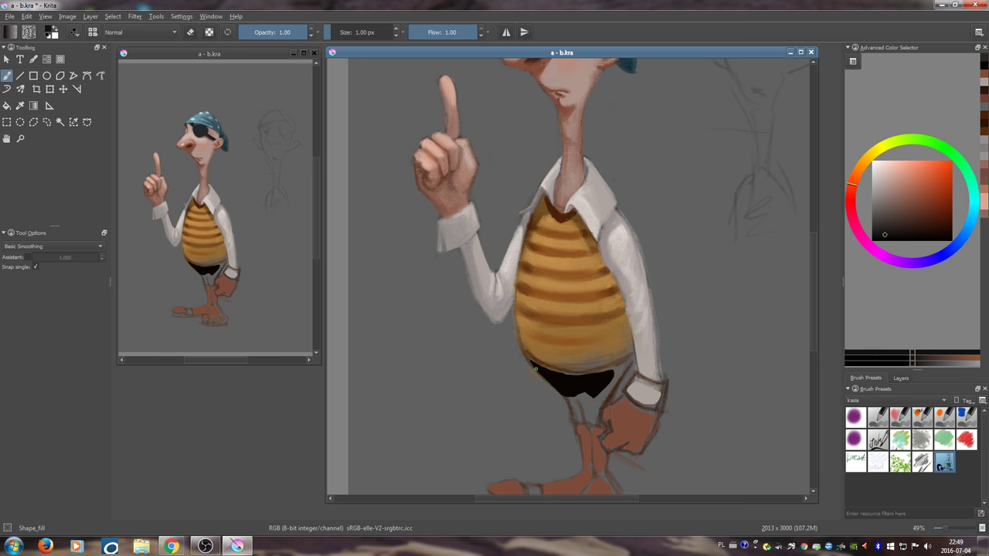
mouse_move(535, 369)
left_mouse_down()
mouse_move(564, 393)
mouse_move(544, 362)
left_mouse_up()
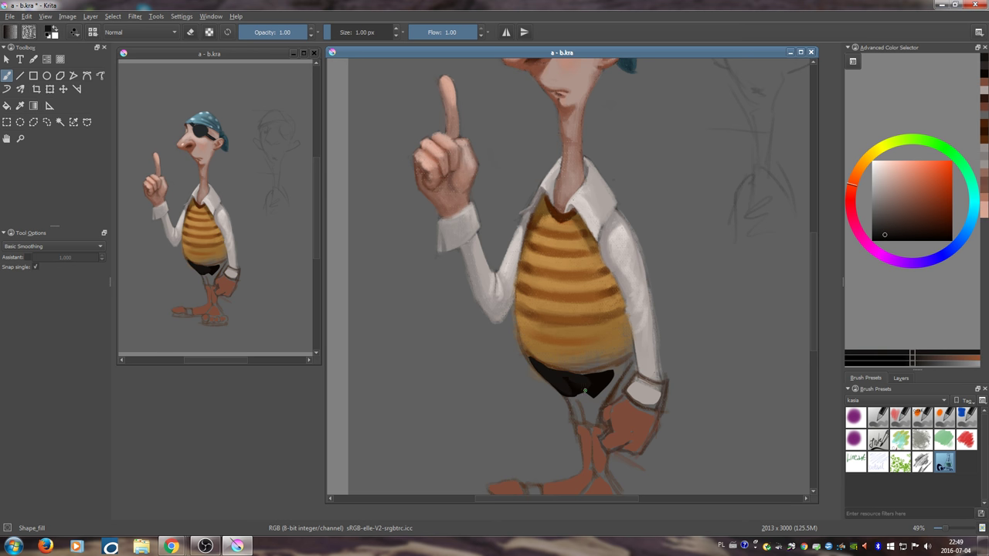
mouse_move(585, 390)
left_mouse_down()
mouse_move(606, 376)
mouse_move(583, 373)
mouse_move(614, 368)
mouse_move(590, 397)
left_mouse_up()
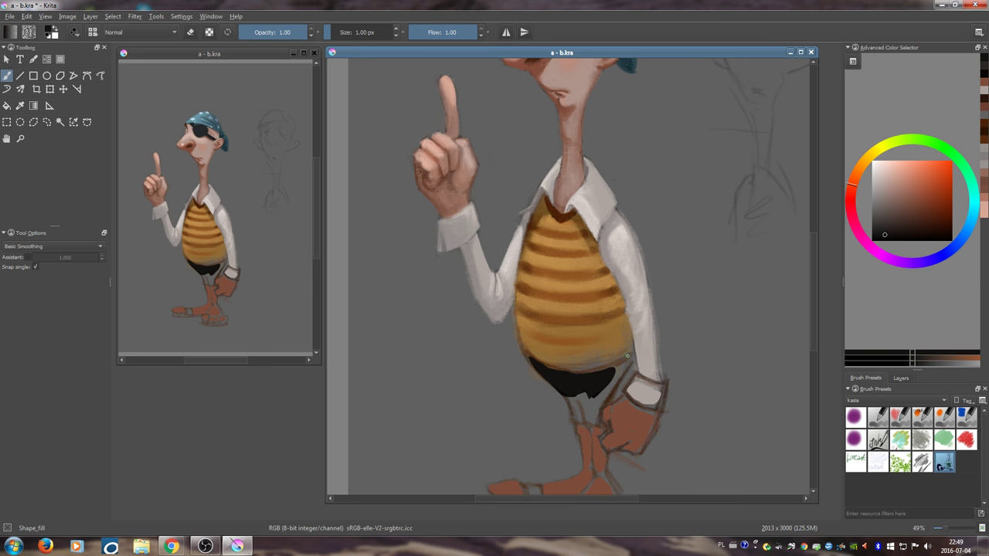
mouse_move(628, 356)
left_mouse_down()
mouse_move(616, 388)
mouse_move(586, 399)
mouse_move(596, 378)
mouse_move(580, 377)
mouse_move(619, 361)
mouse_move(605, 380)
mouse_move(580, 359)
mouse_move(590, 383)
mouse_move(593, 358)
mouse_move(608, 383)
mouse_move(602, 353)
mouse_move(622, 357)
mouse_move(602, 384)
mouse_move(606, 353)
mouse_move(587, 352)
mouse_move(629, 353)
mouse_move(609, 384)
mouse_move(591, 378)
mouse_move(583, 355)
mouse_move(616, 375)
mouse_move(633, 324)
left_mouse_up()
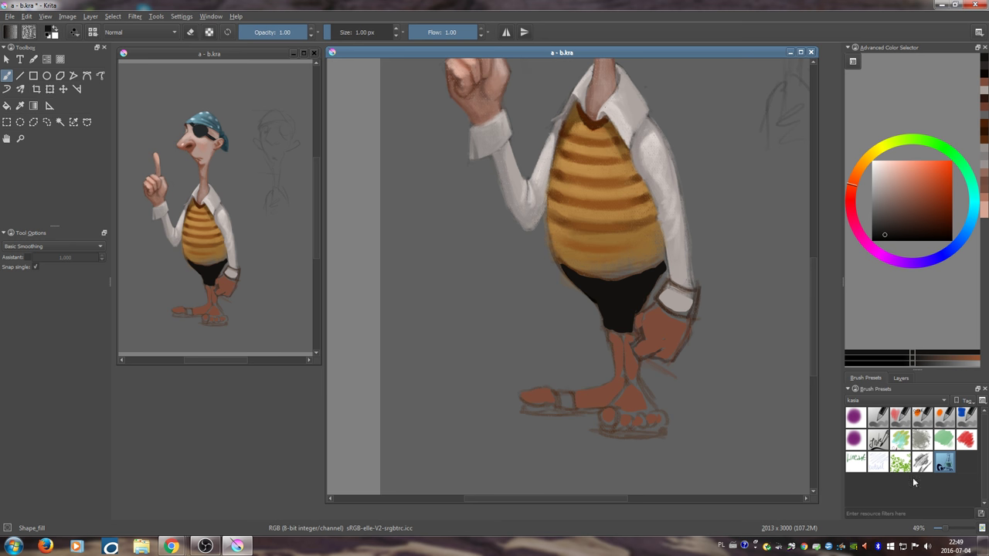
- Touch up the rear foot and its toe edge with the kate2 brush, using the sampled reddish-brown and background grey
left_click(966, 442)
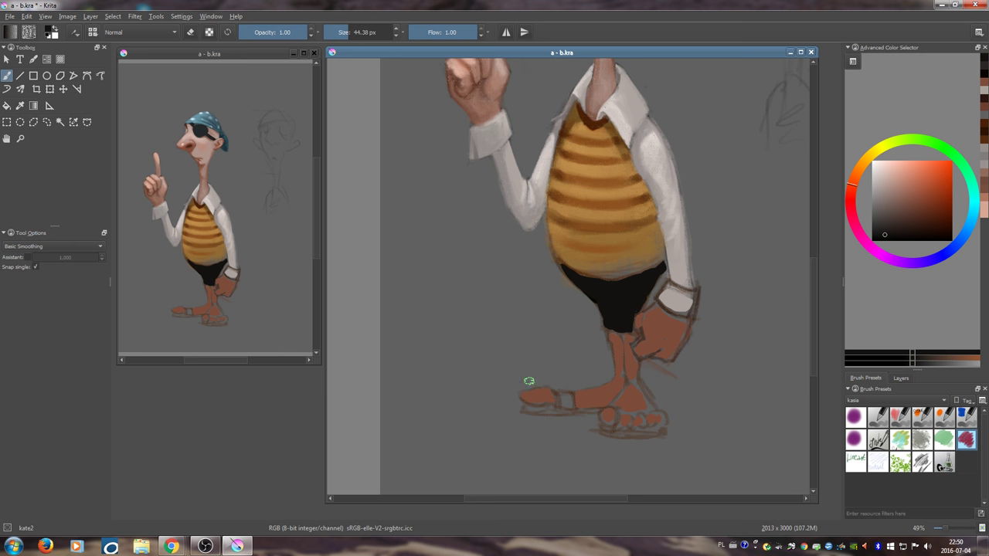
left_click(545, 394, "ctrl")
left_click_drag(554, 391, 543, 390)
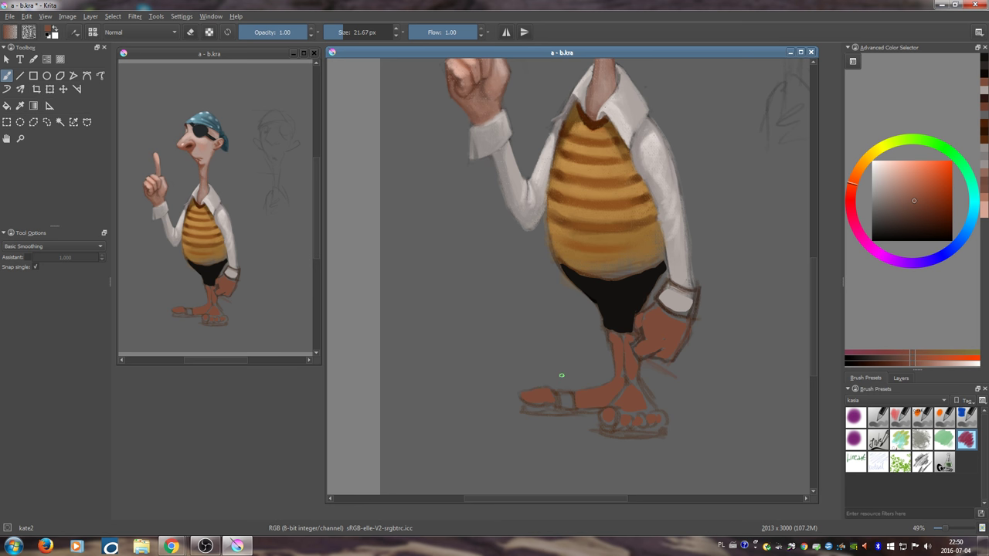
left_click_drag(550, 353, 546, 354)
key("bracketright")
key("bracketright")
key("bracketright")
left_click(522, 397, "ctrl")
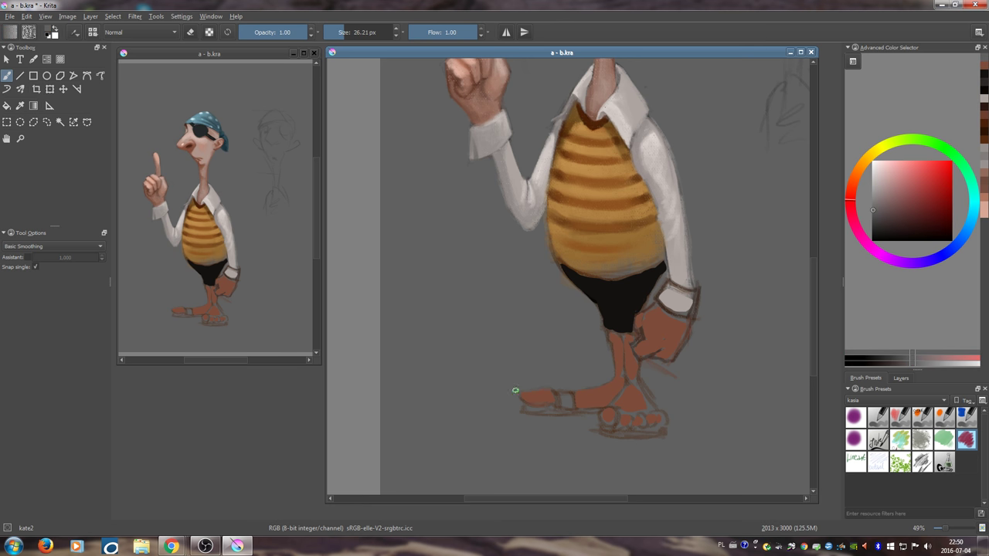
left_click(515, 392, "ctrl")
- Paint the waist edge of the trousers along the sweater's hem with the near-black sampled from them, using a larger brush
left_click(630, 314)
left_click(600, 286, "ctrl")
key("bracketright")
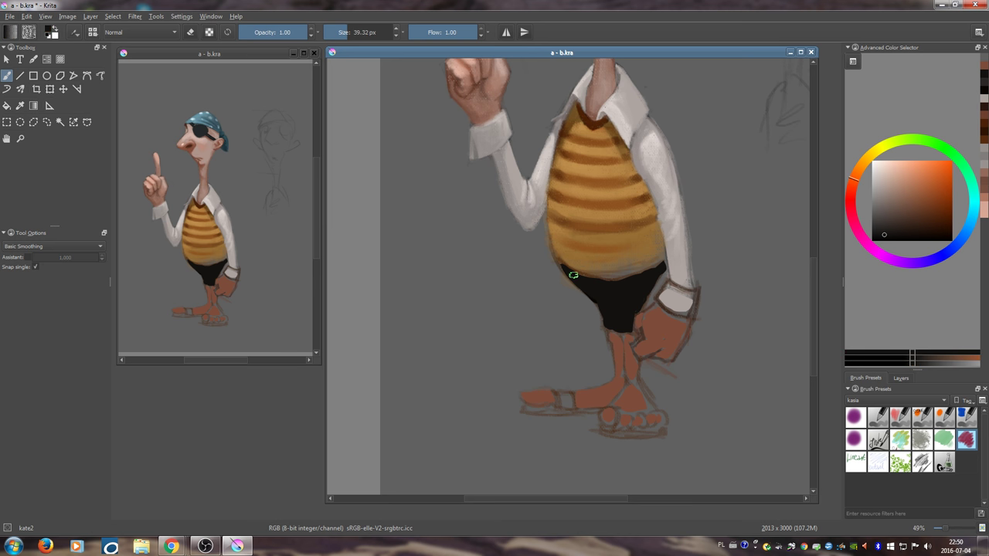
mouse_move(574, 276)
left_mouse_down()
mouse_move(646, 276)
mouse_move(654, 266)
left_mouse_up()
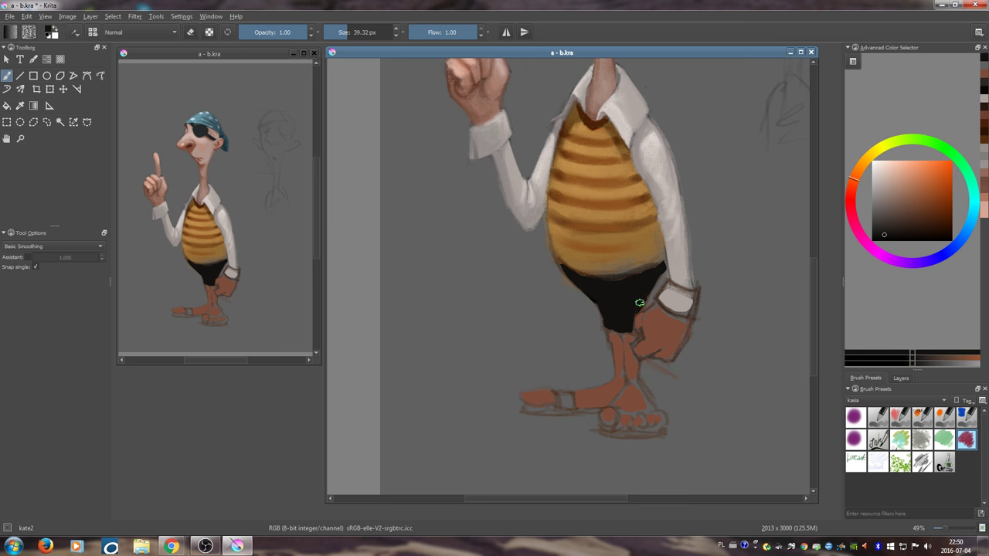
left_click_drag(568, 271, 588, 295)
key("bracketright")
- Refine the boundary between the sweater's hem and the trousers with sampled ochre and near-black at a brush size of about 30 px
left_click(610, 270, "ctrl")
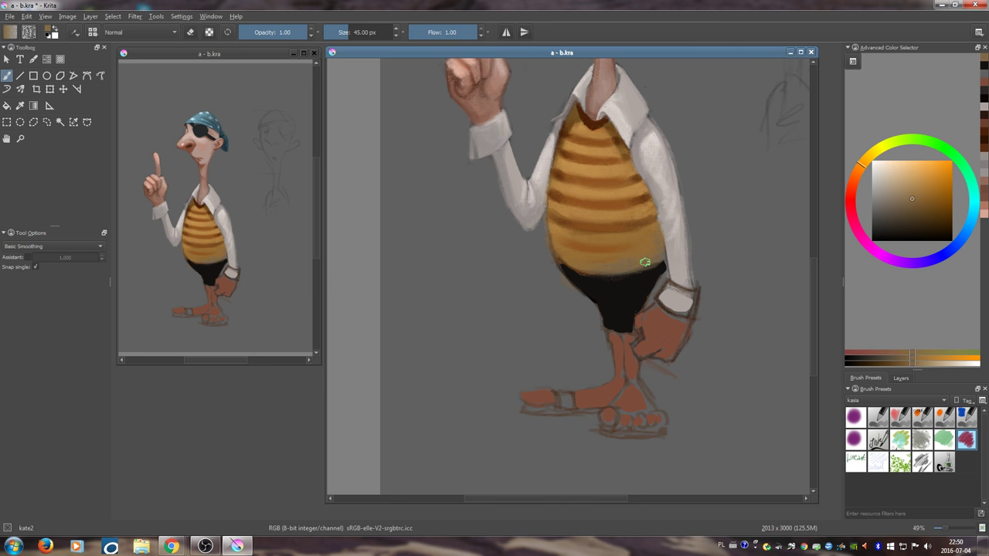
left_click_drag(621, 224, 617, 277)
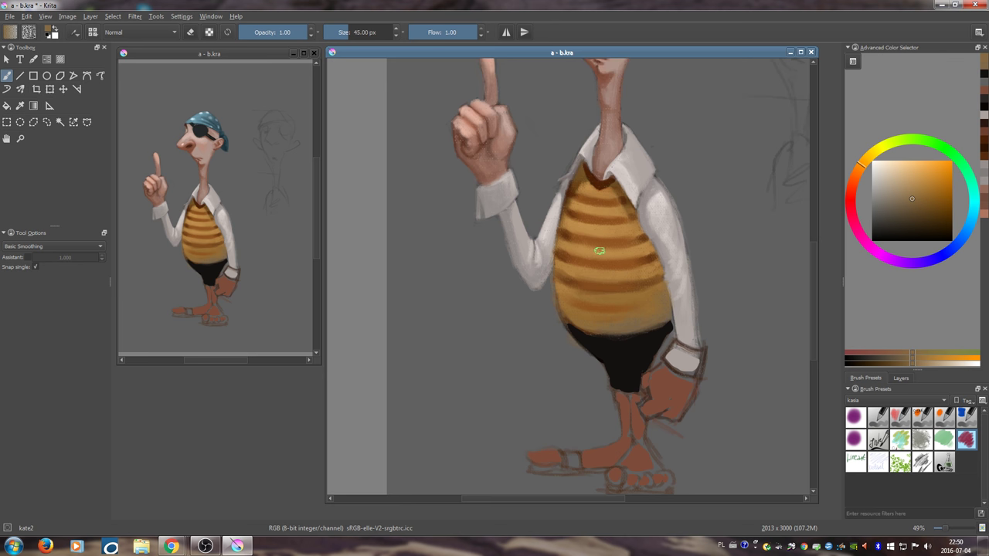
left_click_drag(582, 322, 570, 317, "shift")
left_click(577, 325, "ctrl")
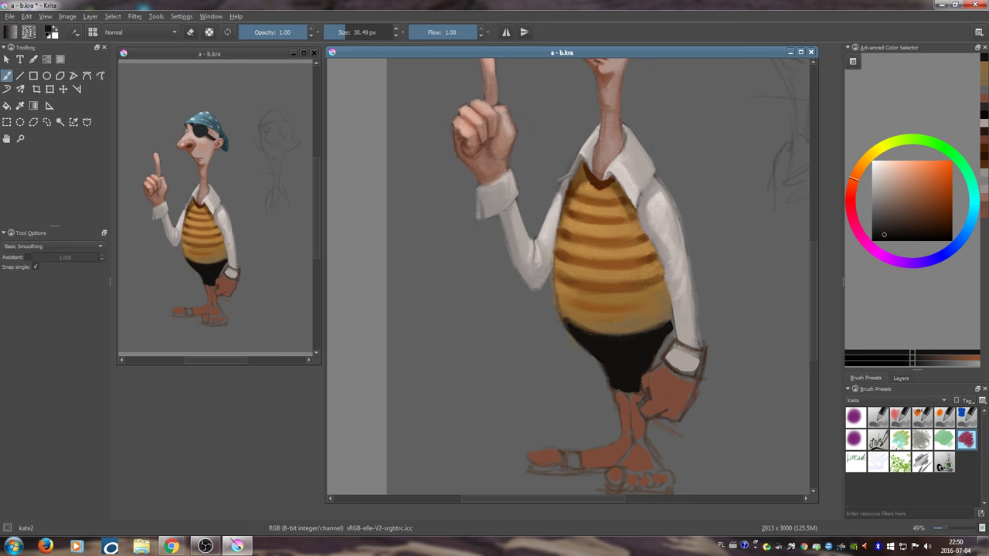
left_click(570, 318, "ctrl")
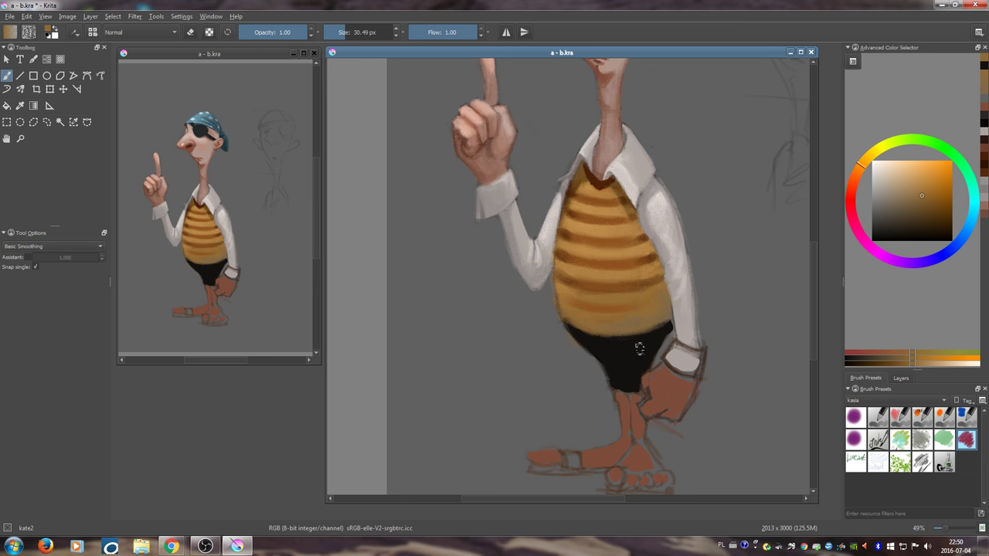
- Strengthen the curved stripe across the sweater's lower belly with a brown sampled from the existing stripes
left_click_drag(639, 349, 673, 275)
left_click(629, 214, "ctrl")
left_click_drag(597, 263, 620, 246)
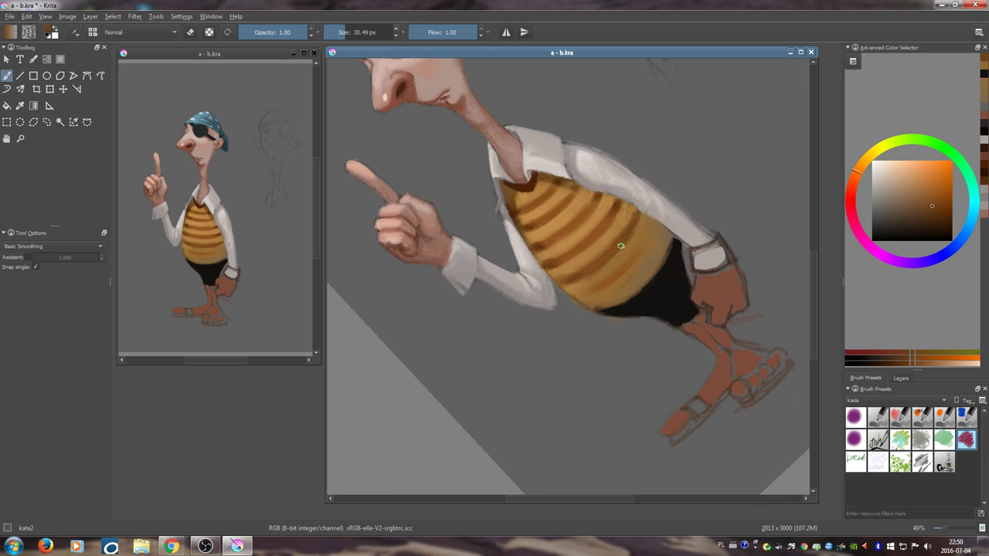
key("bracketright")
mouse_move(583, 295)
left_mouse_down()
mouse_move(602, 288)
mouse_move(580, 295)
left_mouse_up()
left_click_drag(650, 224, 620, 271)
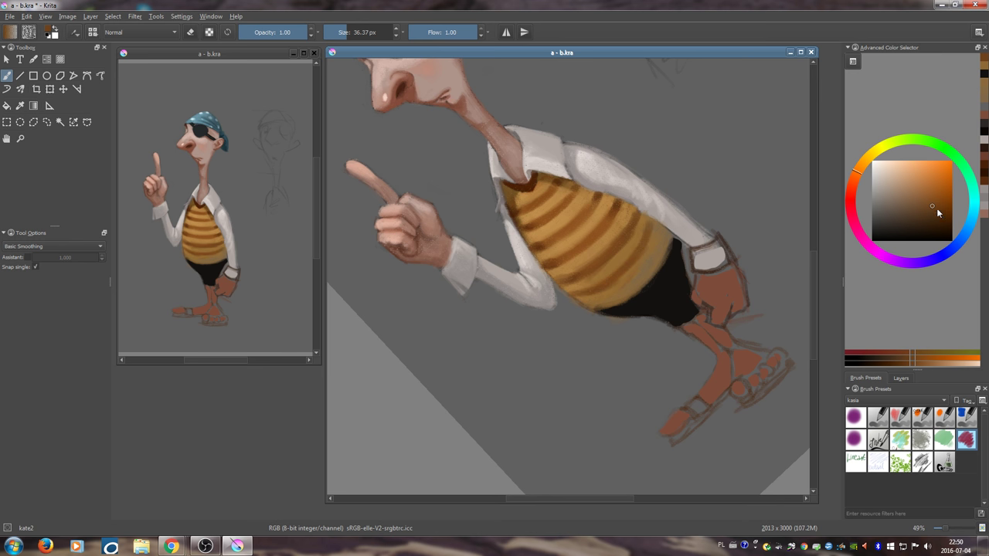
- Darken the brown slightly and paint the lowest stripe along the sweater's hem
left_click(936, 212)
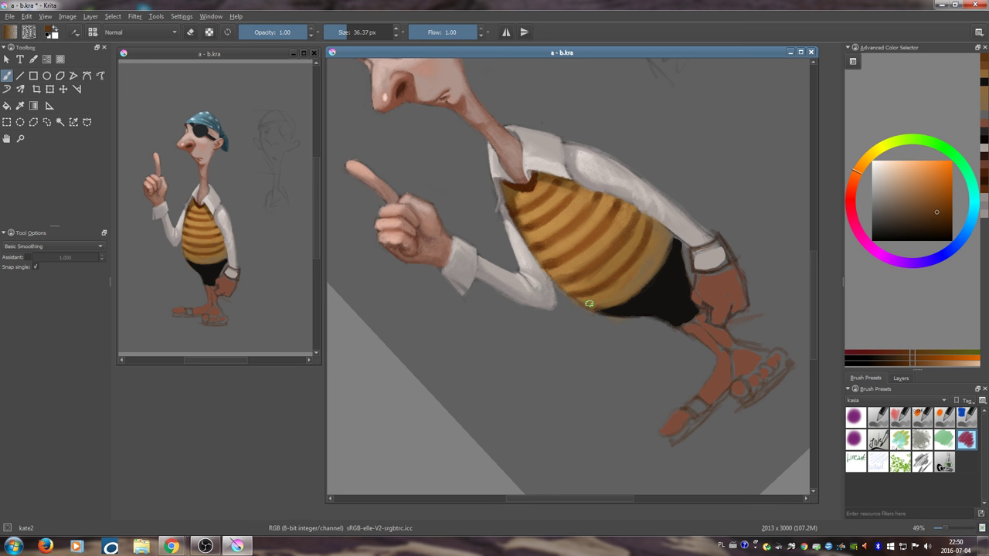
mouse_move(589, 304)
left_mouse_down()
mouse_move(639, 282)
mouse_move(616, 305)
mouse_move(662, 235)
mouse_move(645, 273)
left_mouse_up()
left_click_drag(664, 234, 629, 289)
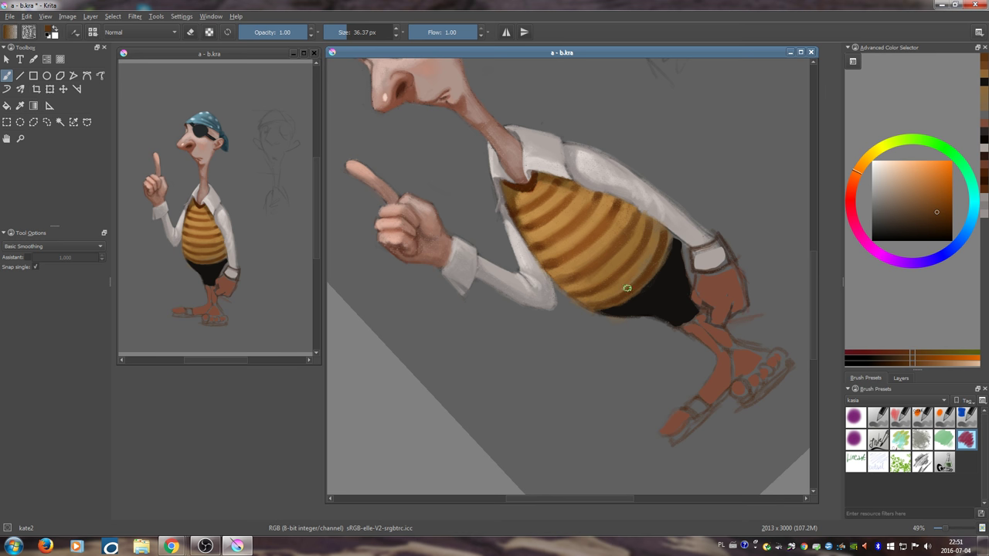
- Tidy the trousers' upper edge with sampled near-black and repaint the bands between the lower sweater stripes with sampled ochres
left_click(682, 248, "ctrl")
left_click_drag(682, 247, 680, 247)
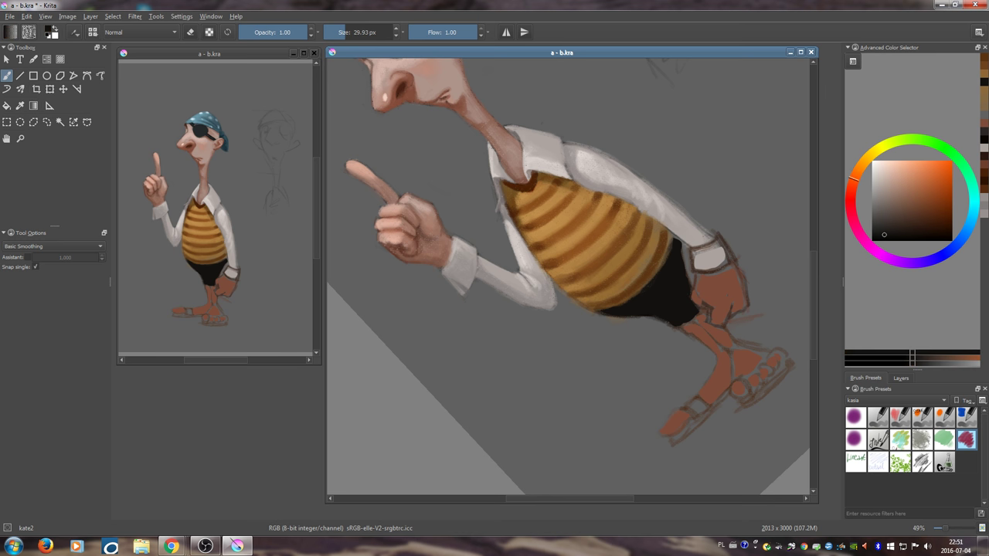
left_click(657, 239, "ctrl")
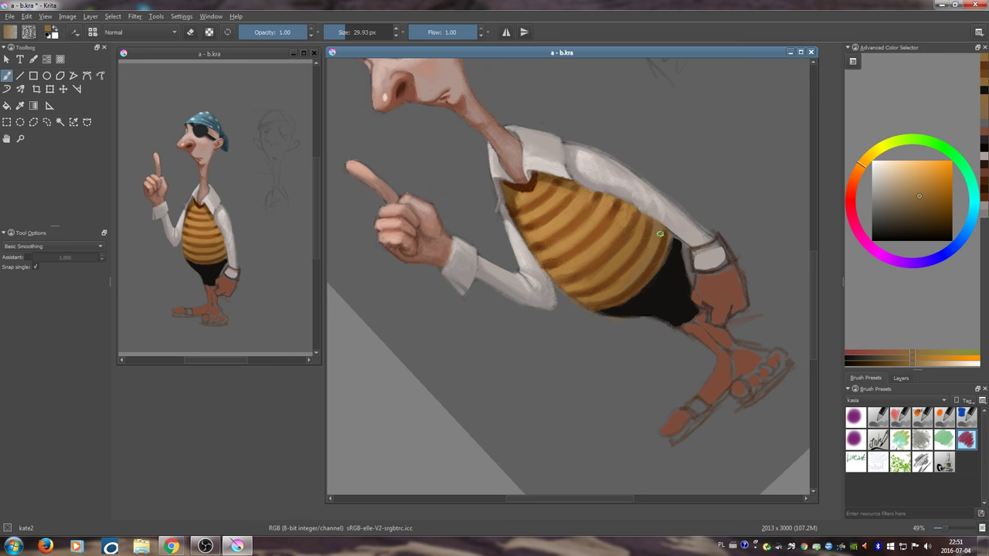
left_click_drag(616, 287, 621, 286)
left_click(596, 248, "ctrl")
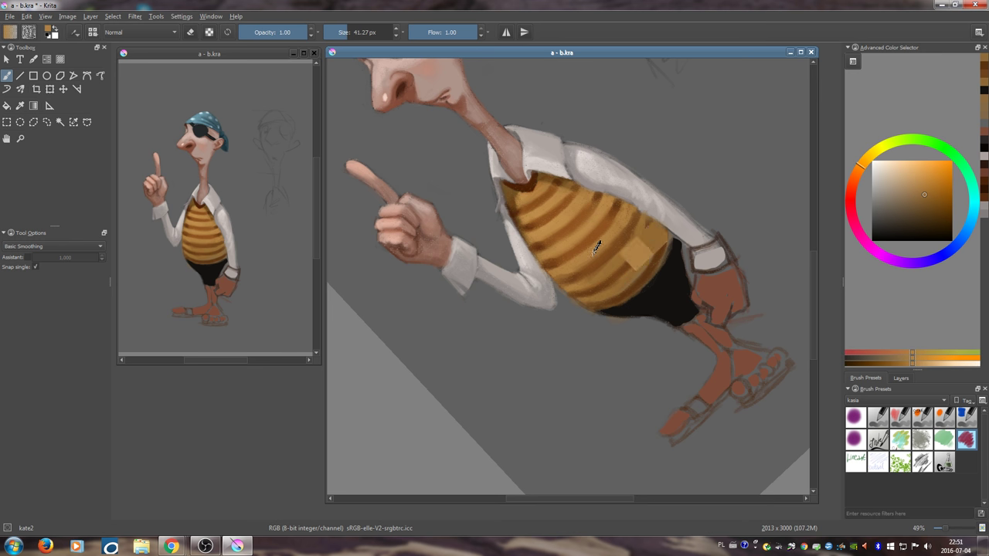
left_click(598, 248, "ctrl")
mouse_move(585, 258)
left_mouse_down()
mouse_move(611, 235)
mouse_move(596, 285)
left_mouse_up()
left_click(622, 270, "ctrl")
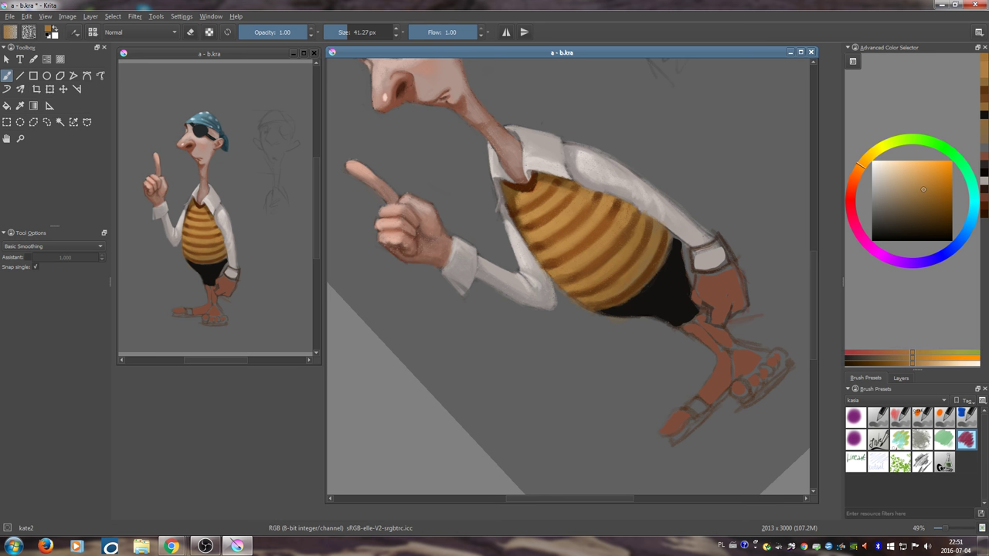
- Refine the lower sweater stripes and the bands between them, alternating browns and ochre sampled from the belly
left_click(650, 237, "ctrl")
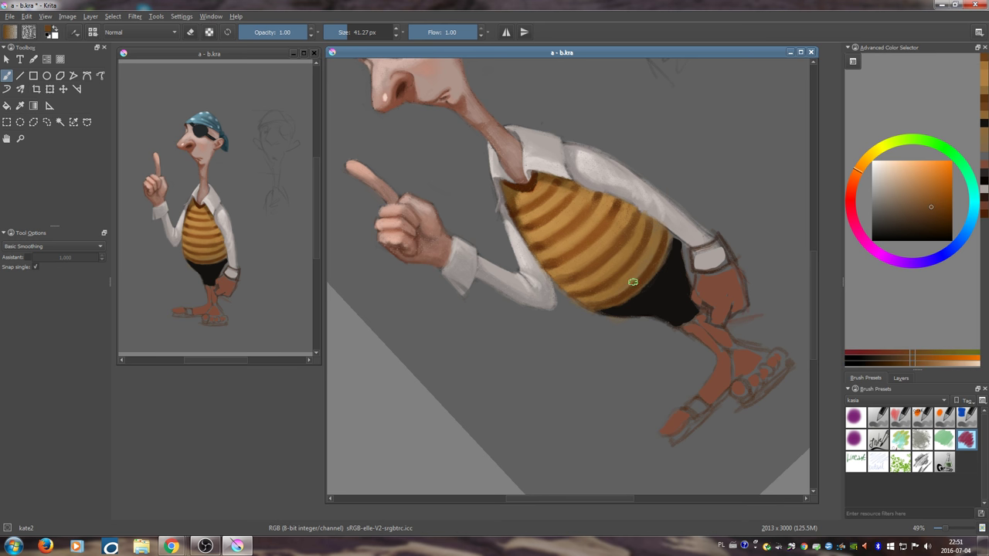
left_click(624, 241)
left_click(625, 246, "ctrl")
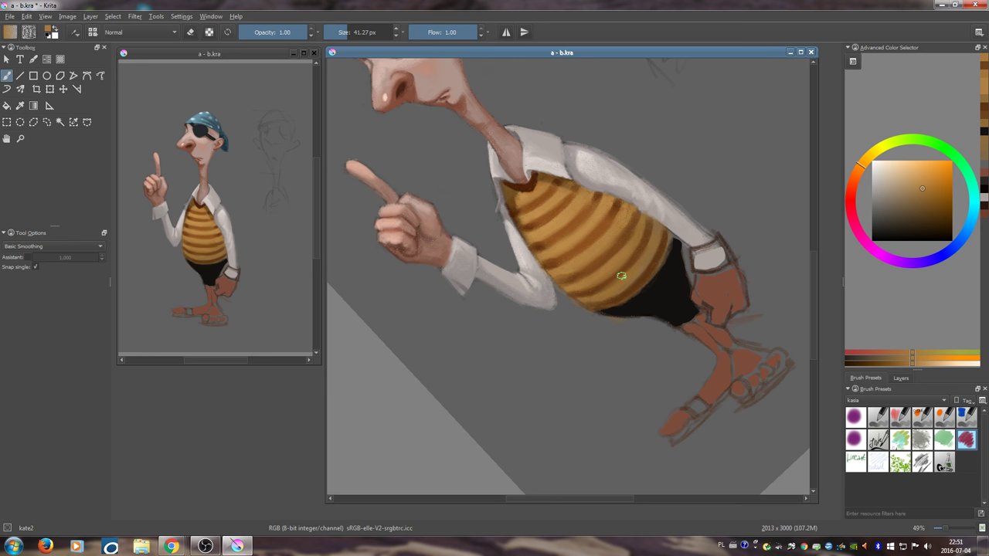
left_click(643, 252, "ctrl")
left_click_drag(645, 253, 632, 260)
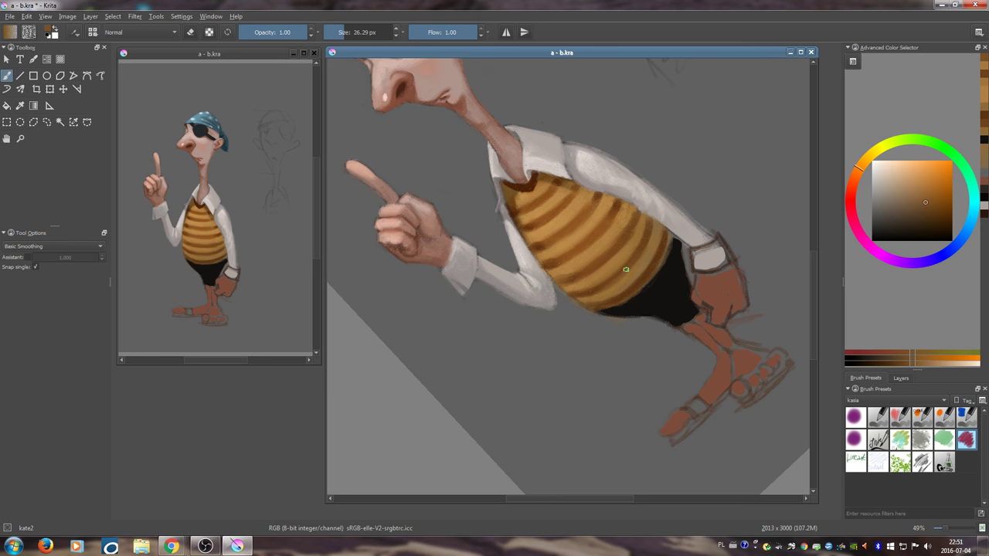
- Reset the canvas rotation, mirror the view to check the whole figure, and save the painting
key("5")
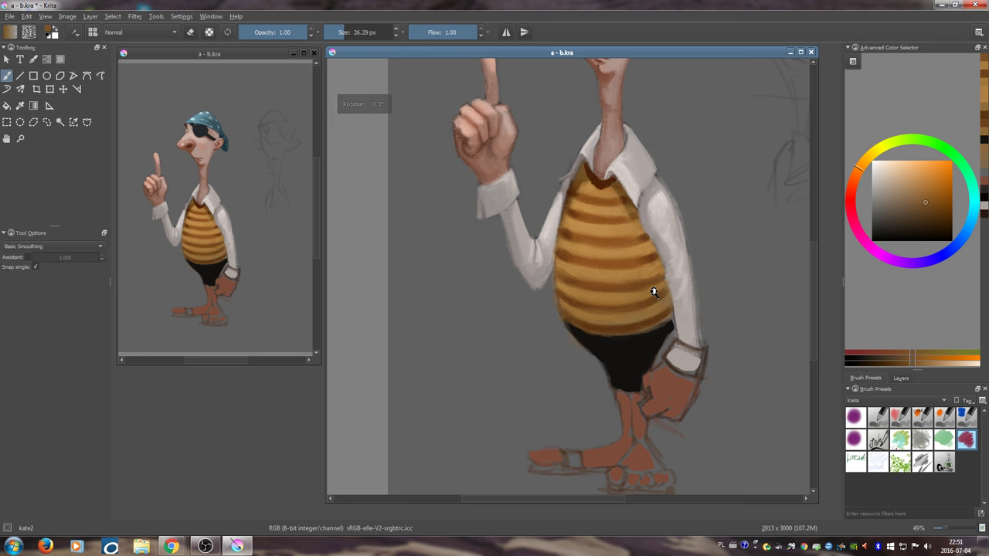
left_click_drag(654, 291, 654, 323)
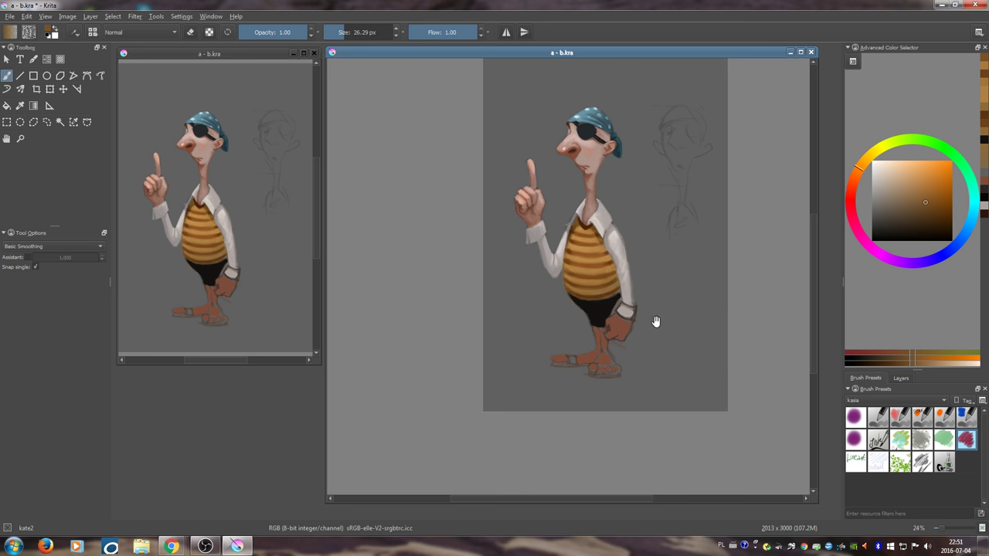
key("m")
left_click_drag(572, 328, 637, 307, "ctrl")
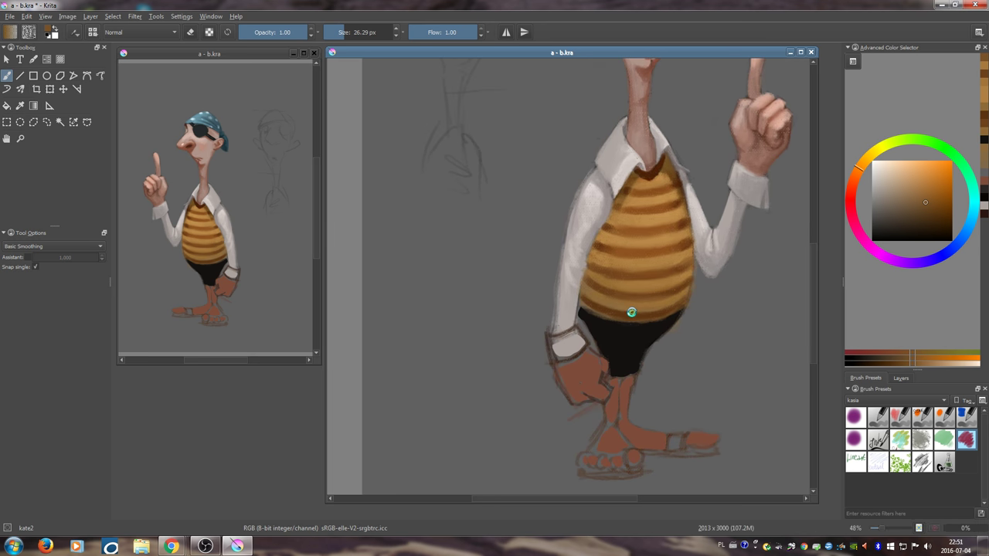
key("ctrl+s")
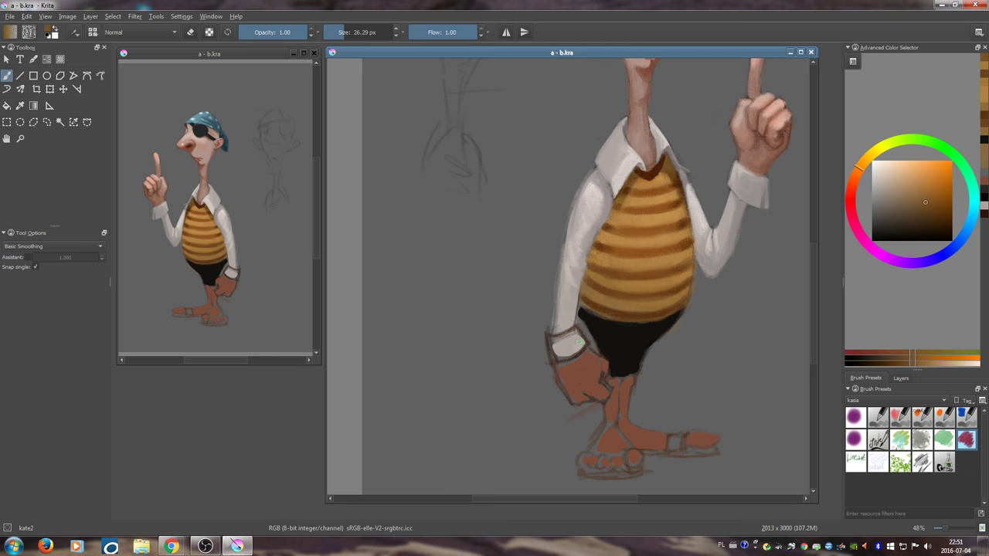
- Repaint the lowered arm's cuff with its sampled light grey, extending the fill out to the sketched outline
left_click(556, 345, "ctrl")
mouse_move(551, 339)
left_mouse_down()
mouse_move(568, 355)
mouse_move(575, 333)
mouse_move(557, 350)
left_mouse_up()
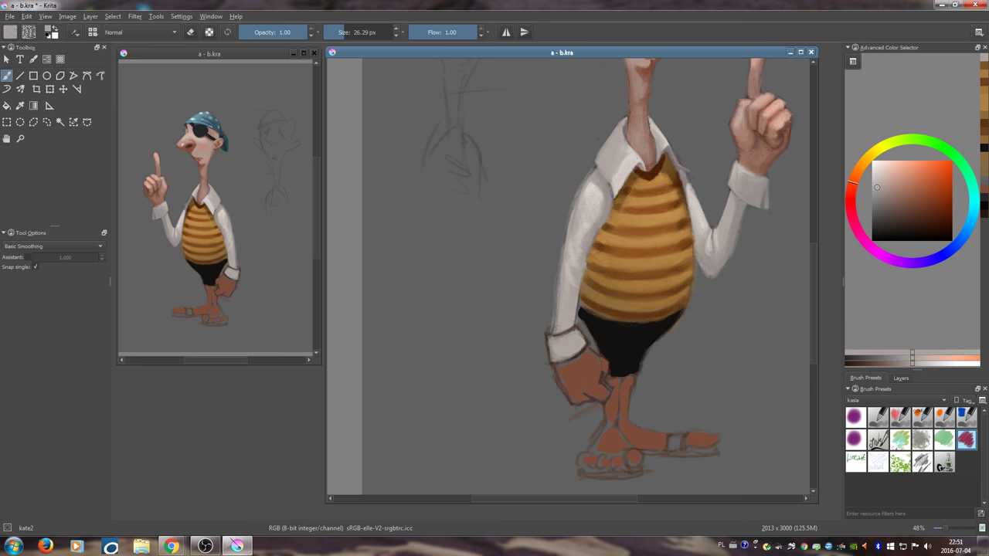
mouse_move(556, 324)
left_mouse_down()
mouse_move(578, 352)
mouse_move(568, 370)
mouse_move(584, 353)
mouse_move(599, 367)
mouse_move(585, 363)
left_mouse_up()
left_click(543, 324, "ctrl")
left_click(567, 345, "ctrl")
- Paint over the sketch lines of the lowered hand's fingers with sampled reddish-brown and add a darker tone between them
left_click(568, 371, "ctrl")
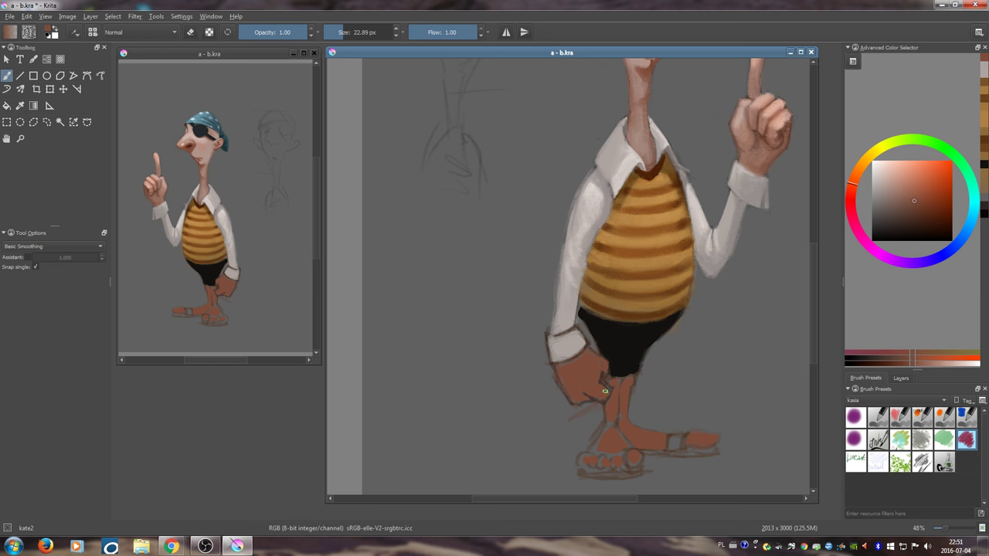
left_click(567, 370, "ctrl")
left_click(568, 388, "ctrl")
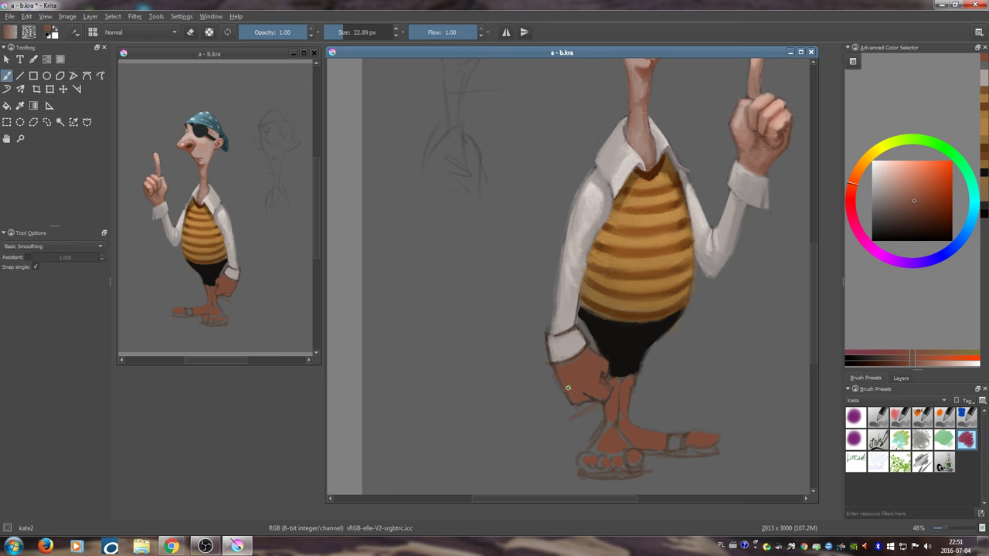
left_click(598, 363, "ctrl")
left_click_drag(598, 293, 591, 310)
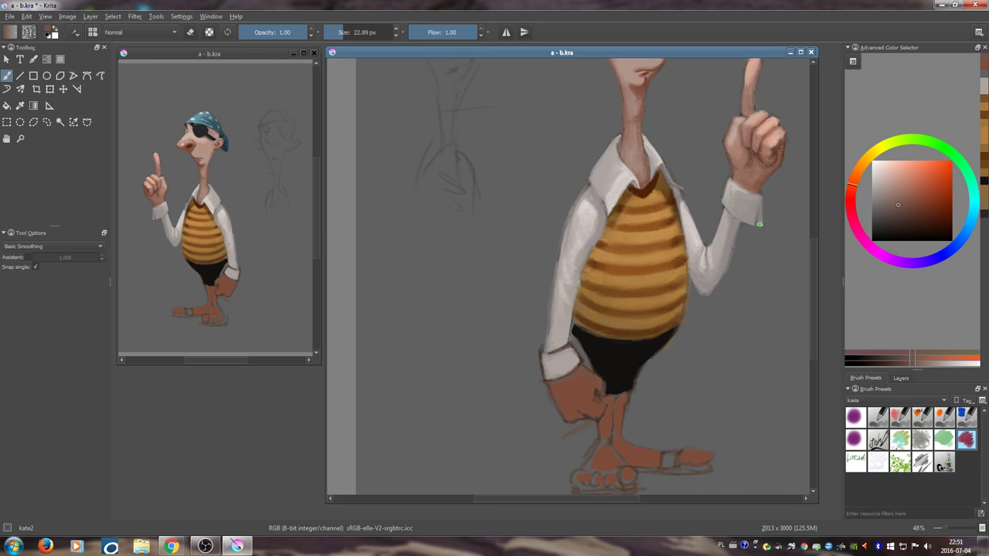
- Shade the lowered arm's cuff with a darker grey adjusted from its sampled light grey
left_click(605, 177, "ctrl")
mouse_move(557, 365)
left_mouse_down()
mouse_move(550, 374)
mouse_move(561, 368)
left_mouse_up()
left_click(571, 356, "ctrl")
left_click(876, 196)
left_click(877, 201)
key("bracketleft")
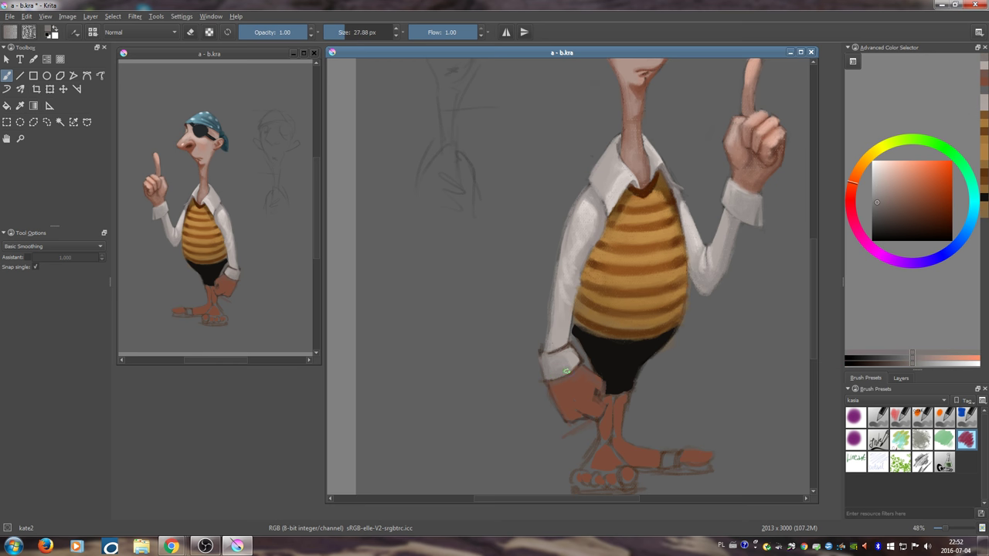
- Repaint the upper edge and outer corner of the lowered cuff over the sketch lines with sampled greys
left_click(547, 351, "ctrl")
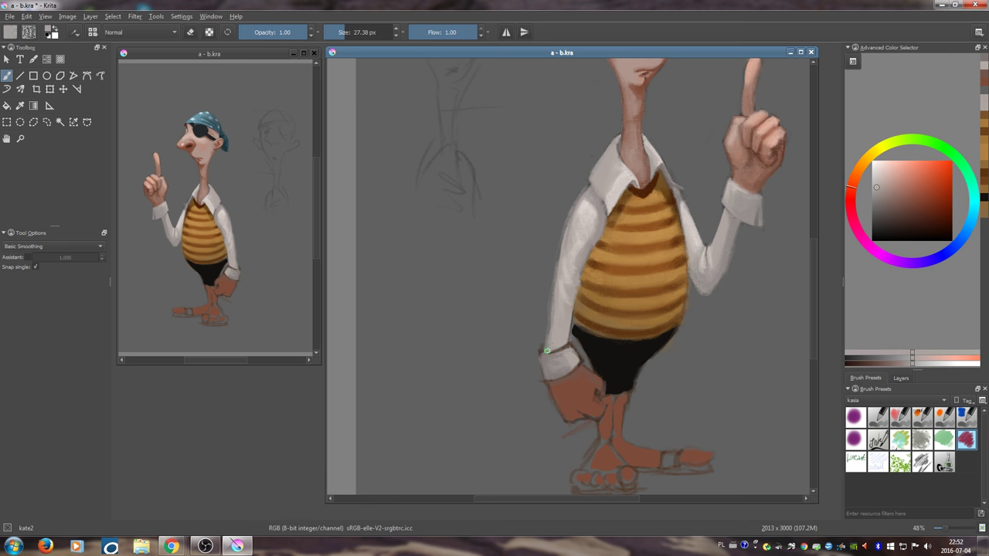
left_click(542, 345, "ctrl")
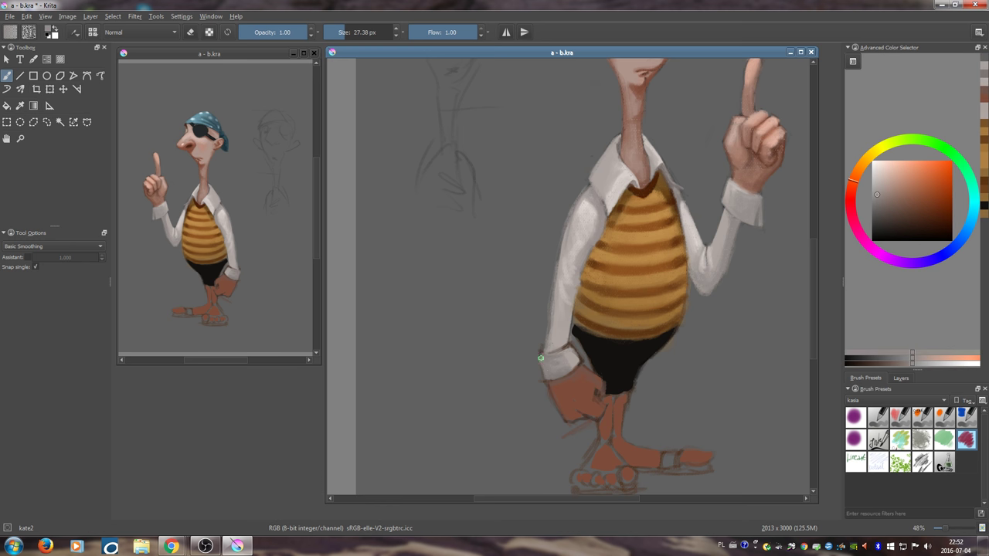
left_click(552, 350, "ctrl")
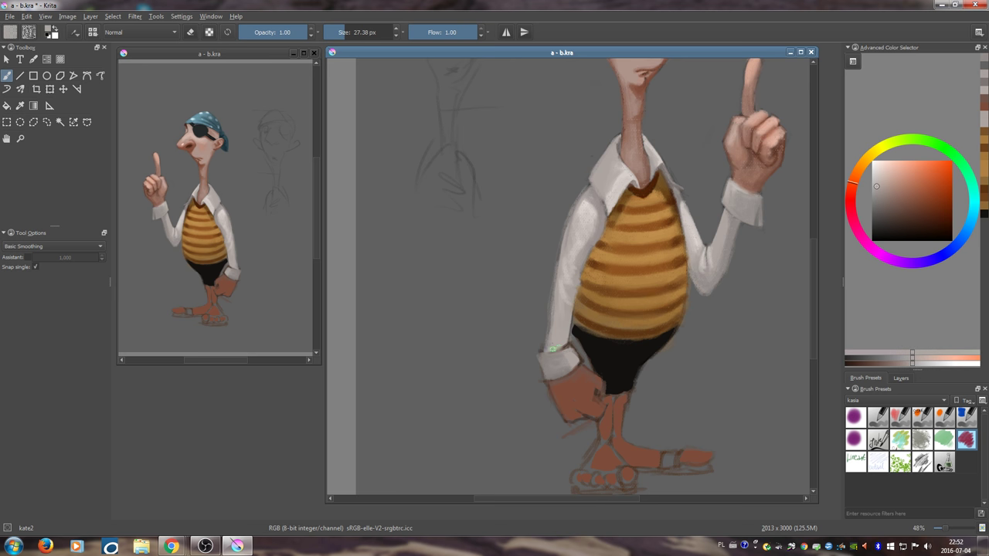
left_click(536, 348, "ctrl")
left_click(548, 358, "ctrl")
left_click_drag(541, 347, 540, 358)
left_click(542, 357, "ctrl")
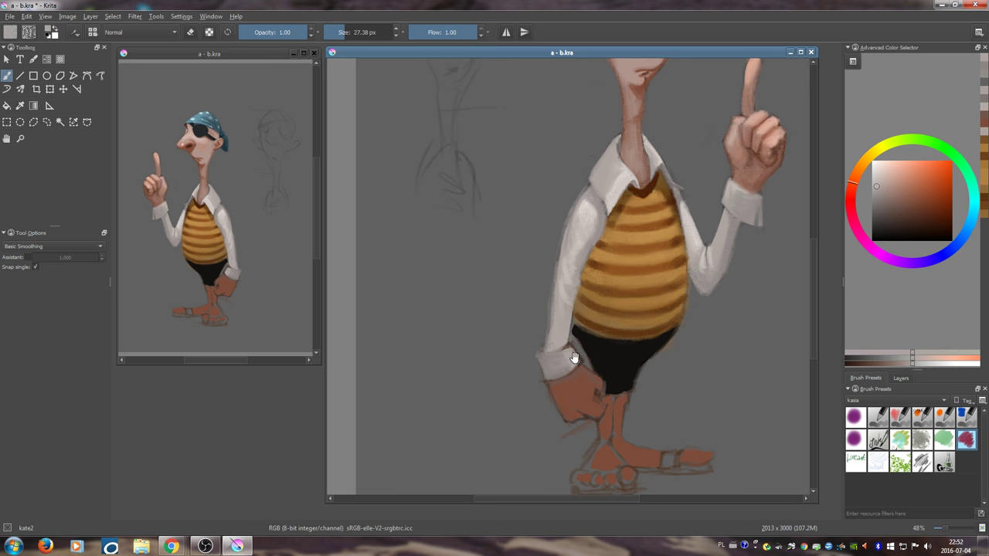
scroll(571, 336, "down", 1)
left_click(543, 358, "ctrl")
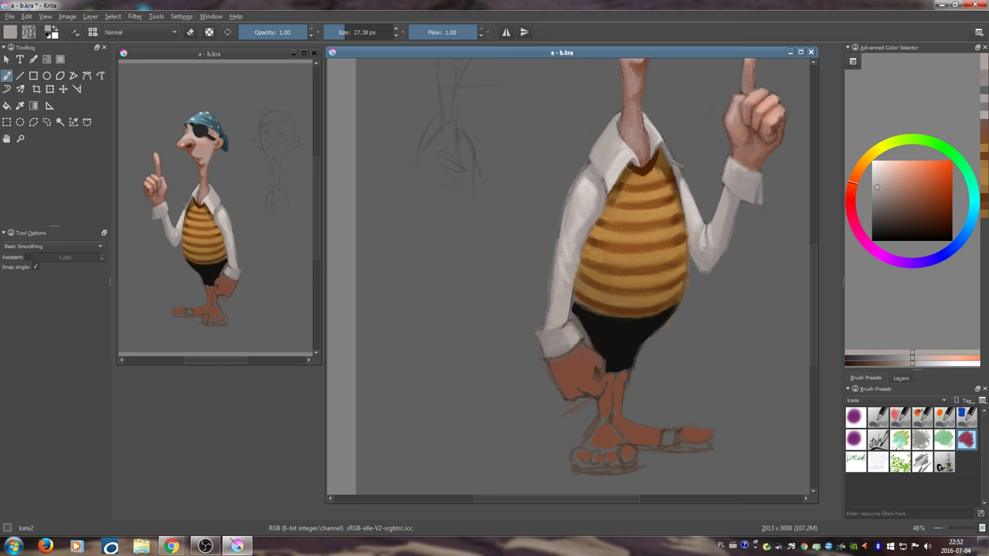
left_click(543, 359, "ctrl")
- Fill the lowered hand out to its outline with sampled reddish-brown and cover the stray sketch line below it with background grey
left_click(593, 363, "ctrl")
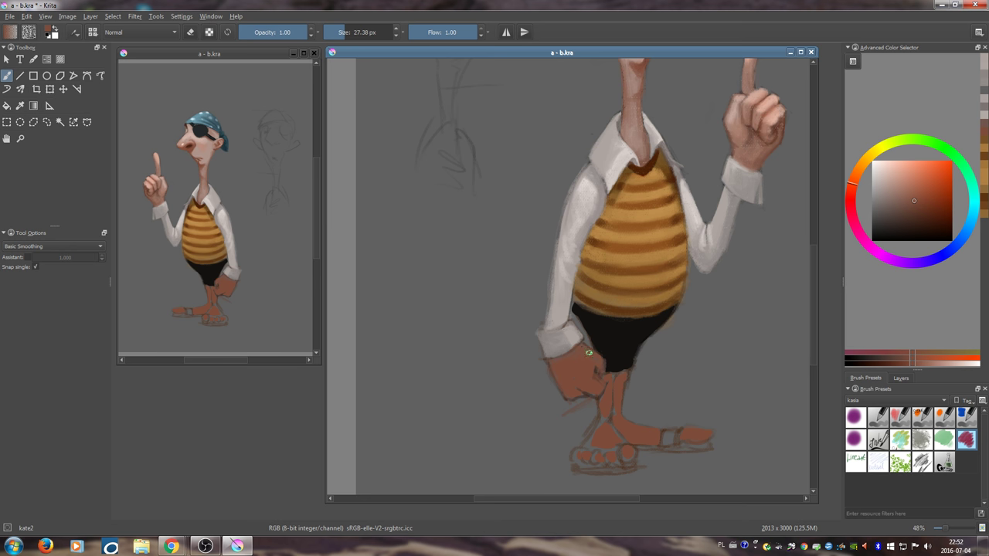
left_click_drag(558, 376, 554, 371)
left_click(510, 415, "ctrl")
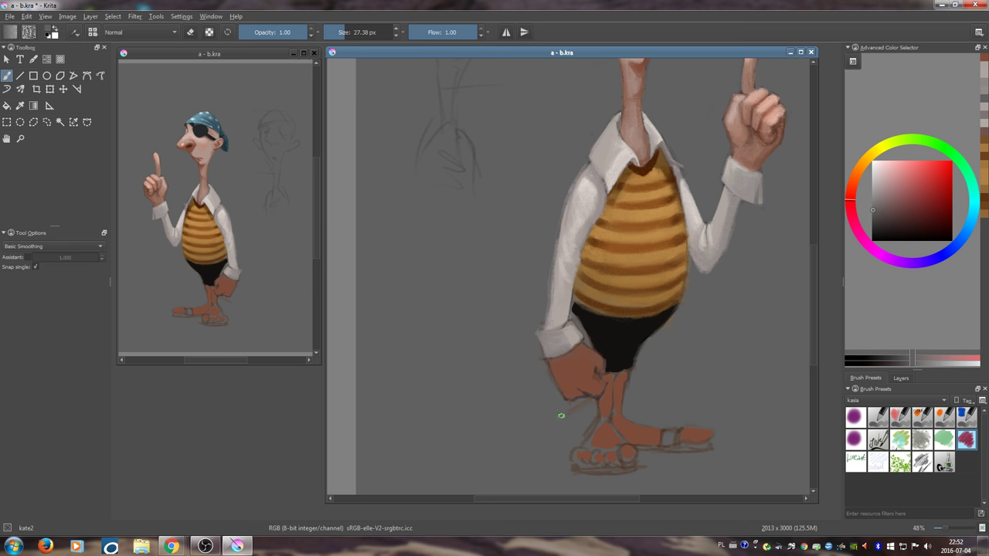
mouse_move(563, 415)
left_mouse_down()
mouse_move(555, 422)
mouse_move(573, 416)
left_mouse_up()
left_click(577, 396, "ctrl")
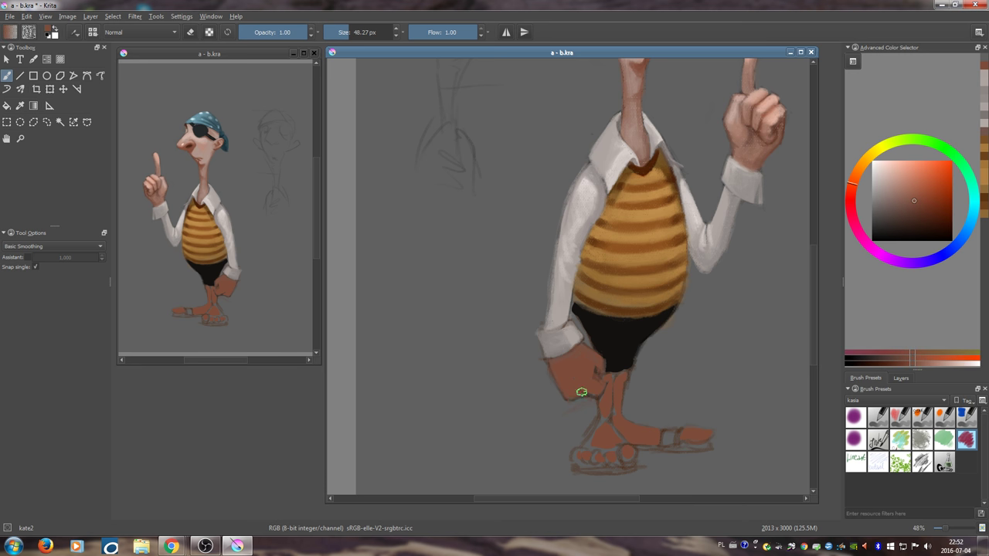
left_click_drag(585, 392, 567, 401)
left_click_drag(602, 363, 564, 401)
- Clean up the gap between the lowered cuff and the black trousers with sampled background grey, using a smaller brush
key("bracketleft")
key("bracketleft")
left_click(591, 337, "ctrl")
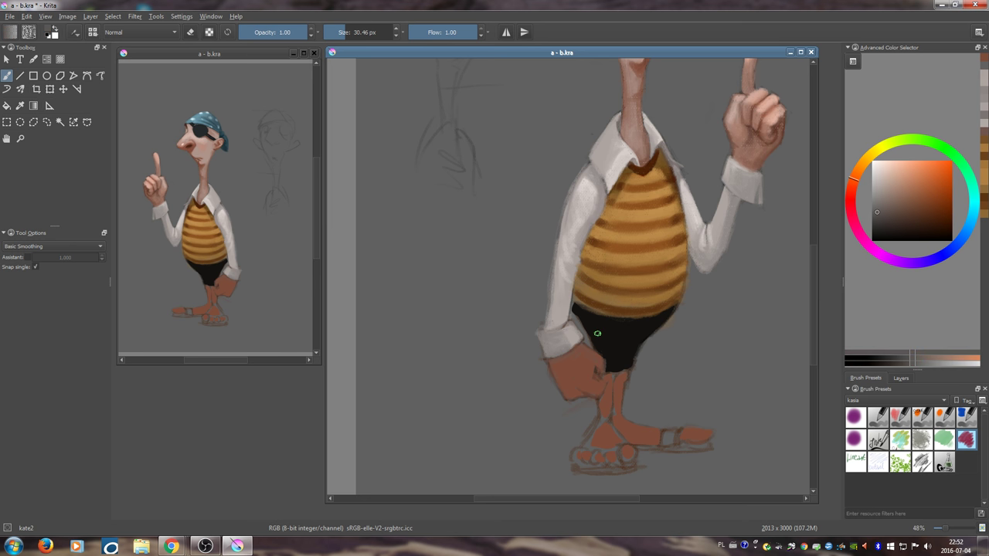
key("bracketleft")
key("bracketleft")
key("bracketleft")
key("bracketleft")
left_click(585, 335, "ctrl")
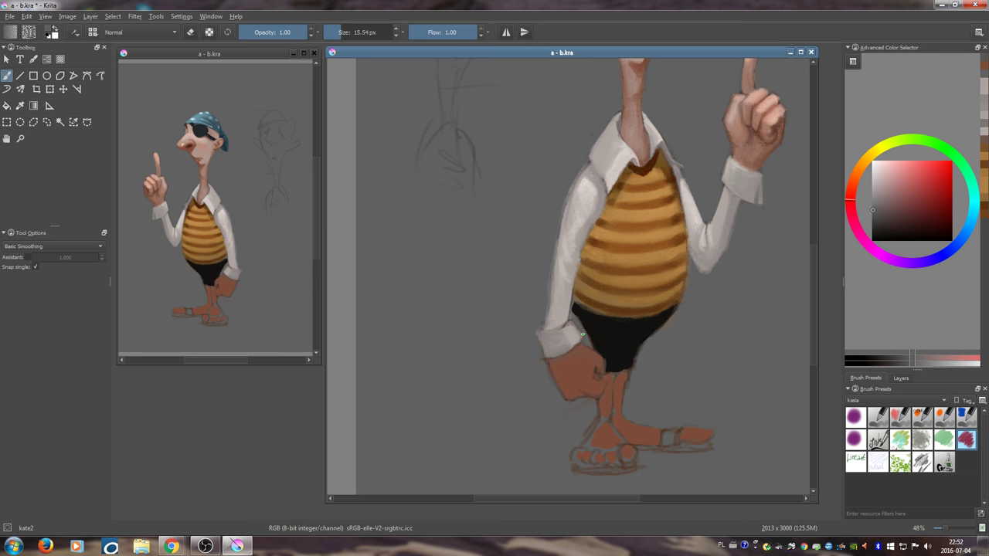
- Lighten the lowered fist with a pinkish skin tone sampled from the raised hand
left_click_drag(593, 370, 574, 351)
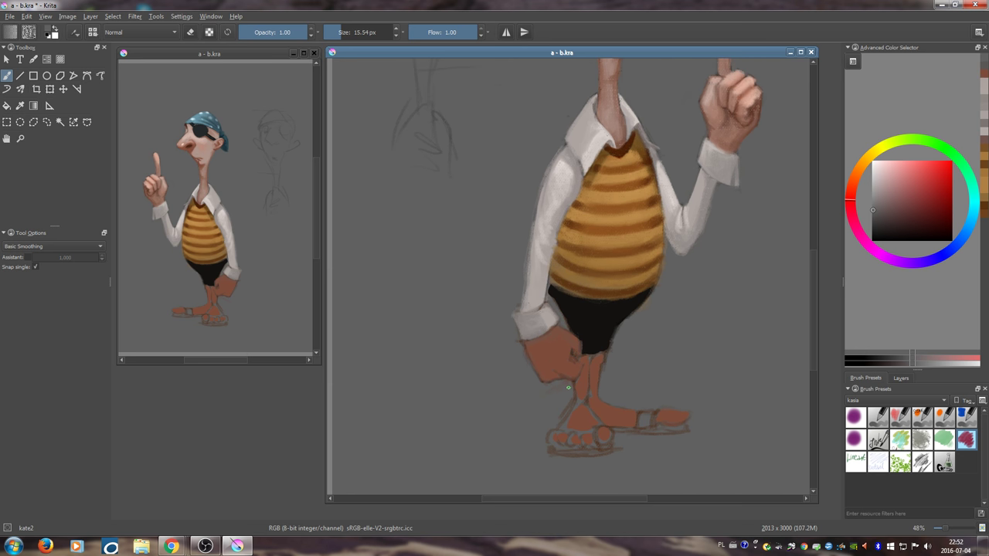
left_click_drag(600, 388, 611, 354)
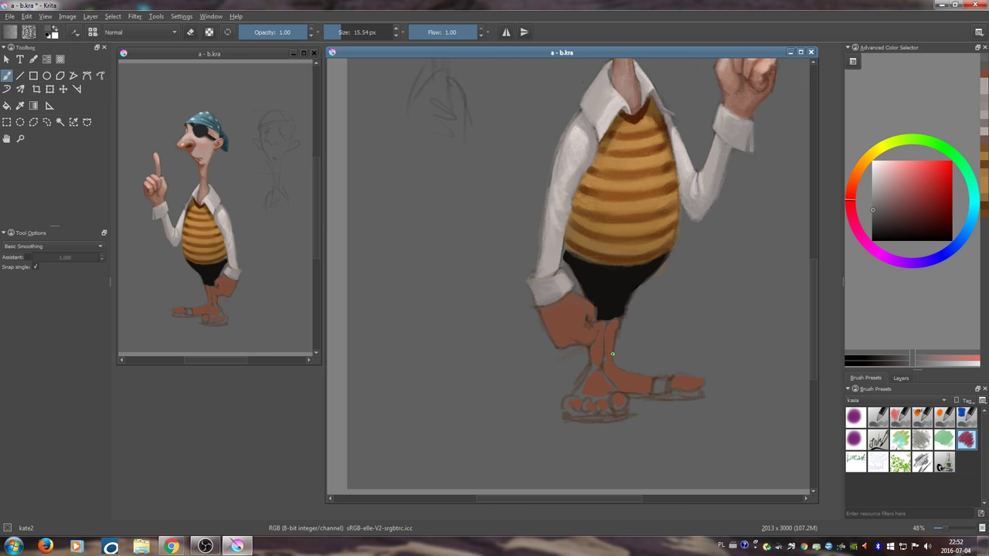
mouse_move(587, 297)
left_mouse_down()
mouse_move(586, 341)
mouse_move(563, 319)
mouse_move(568, 330)
mouse_move(583, 322)
mouse_move(530, 307)
left_mouse_up()
left_click(731, 91, "ctrl")
left_click_drag(720, 269, 707, 269, "shift")
left_click_drag(715, 261, 691, 321)
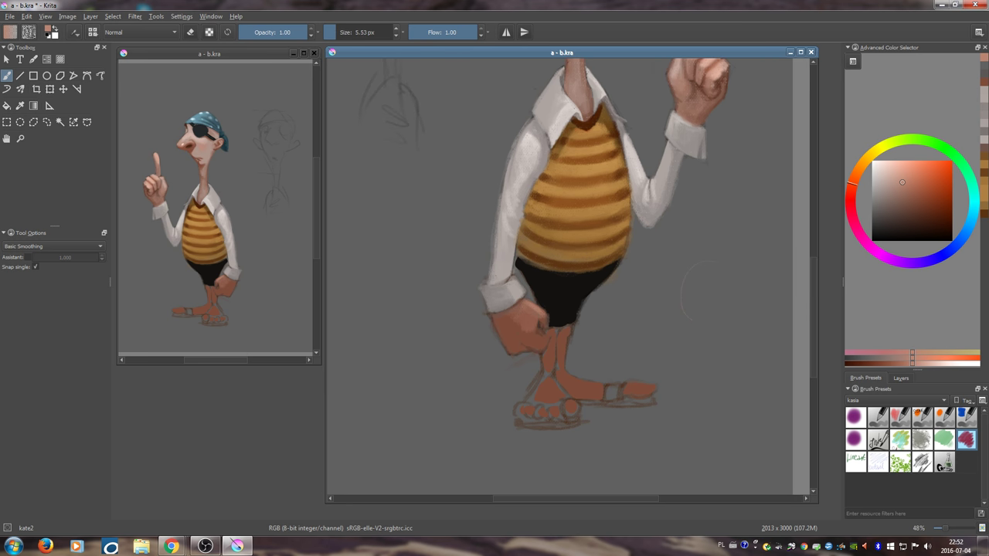
key("ctrl")
left_click_drag(559, 309, 577, 375)
left_click_drag(709, 196, 720, 218)
key("ctrl+z")
- Model the back of the lowered hand with a larger brush and skin tones sampled from the raised wrist and the hand itself
left_click(702, 182, "ctrl")
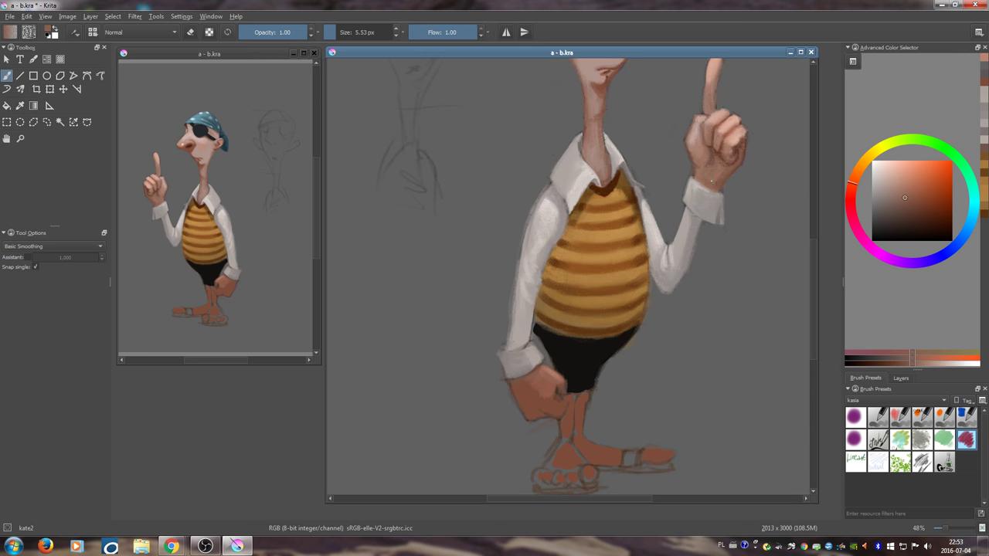
left_click_drag(628, 259, 657, 258)
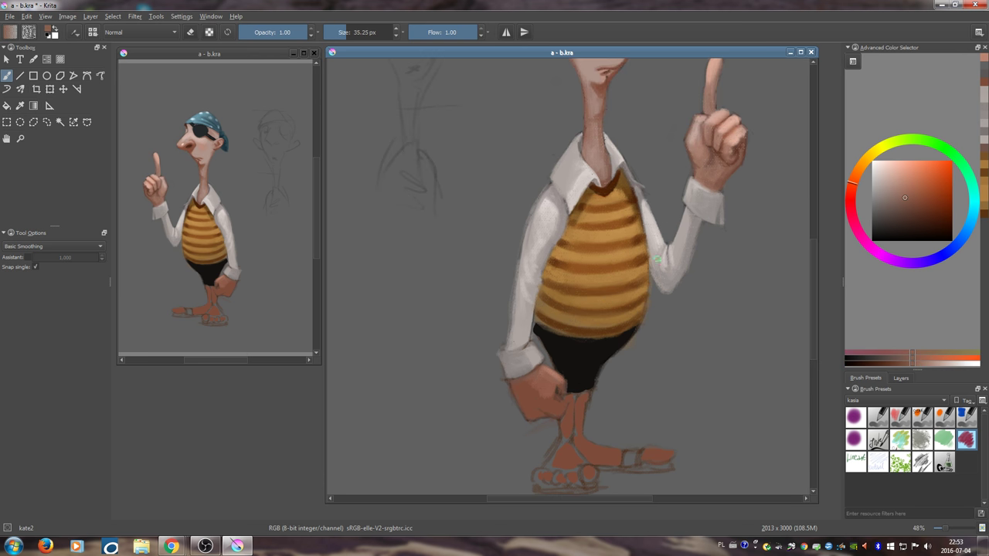
left_click(548, 377, "ctrl")
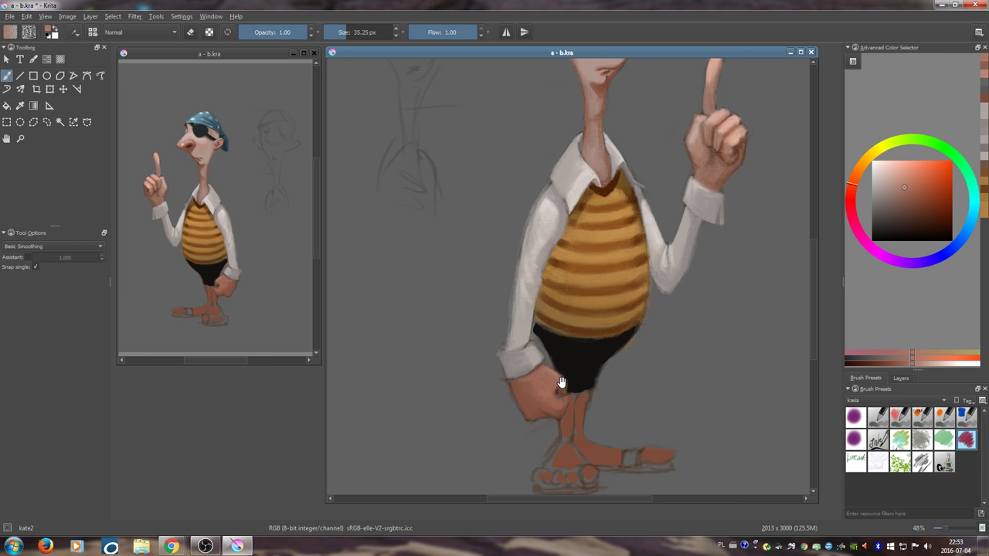
- Paint paler, warmer highlights on the lowered fist's upper side and blend them with sampled mid skin tones
left_click_drag(563, 389, 596, 331)
left_click(899, 174)
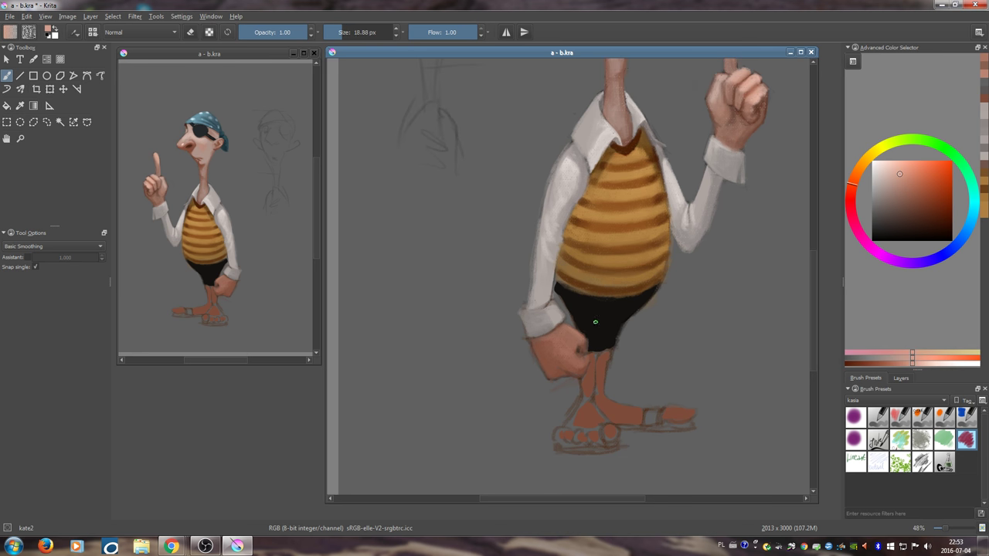
left_click(888, 172)
left_click(852, 178)
left_click_drag(567, 332, 570, 332)
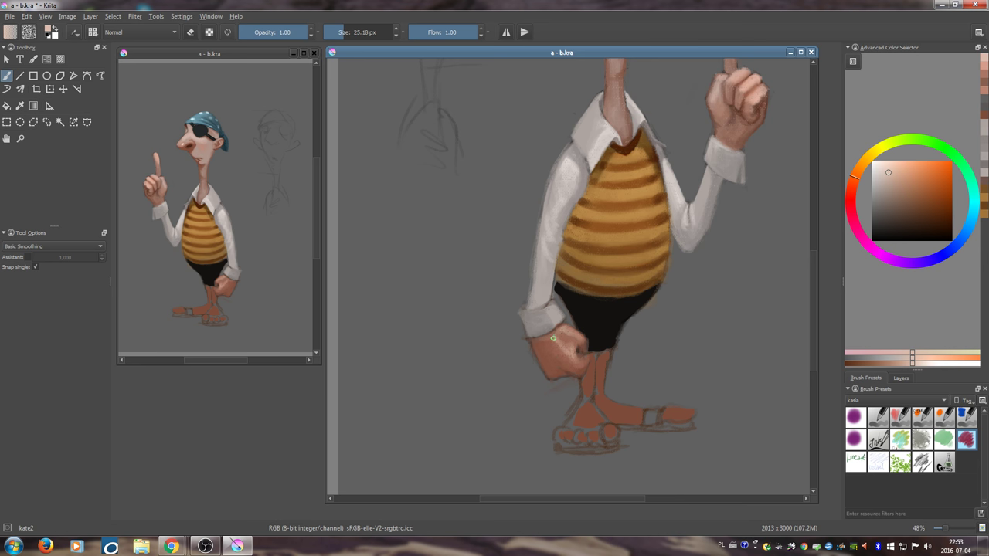
left_click(564, 336, "ctrl")
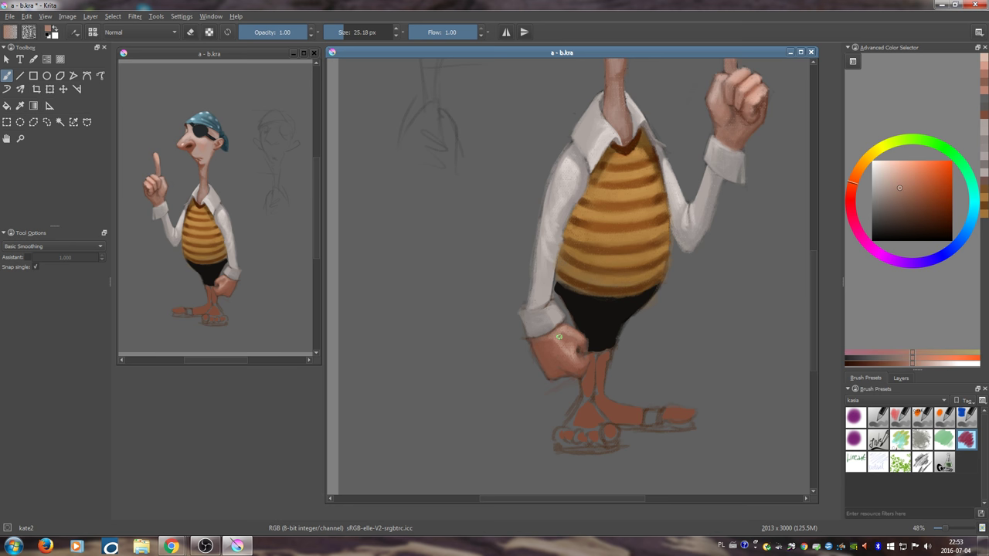
key("bracketright")
left_click(565, 334, "ctrl")
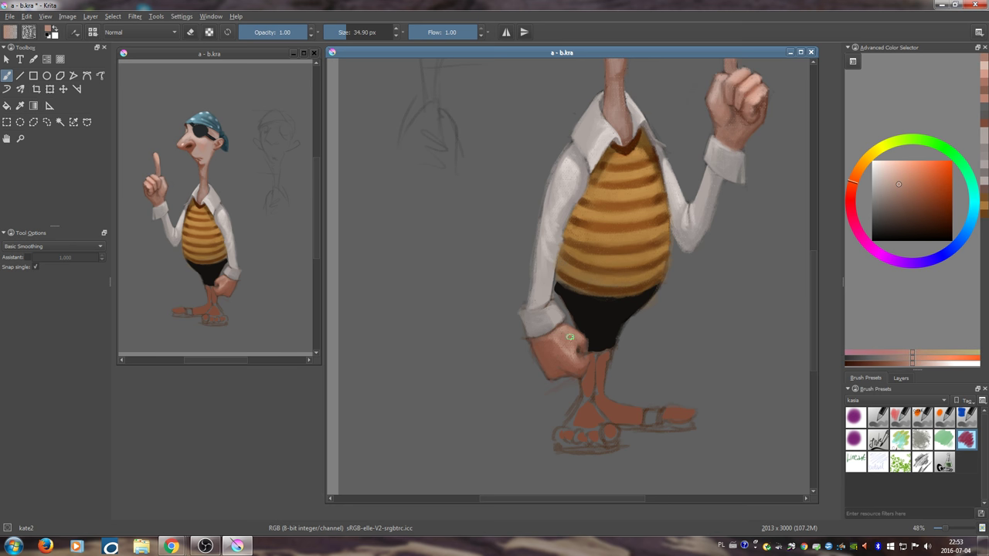
- Fill the legs and front ankle over the sketch lines with sampled reddish-brown, trimming their outer contour with background grey
left_click(601, 360, "ctrl")
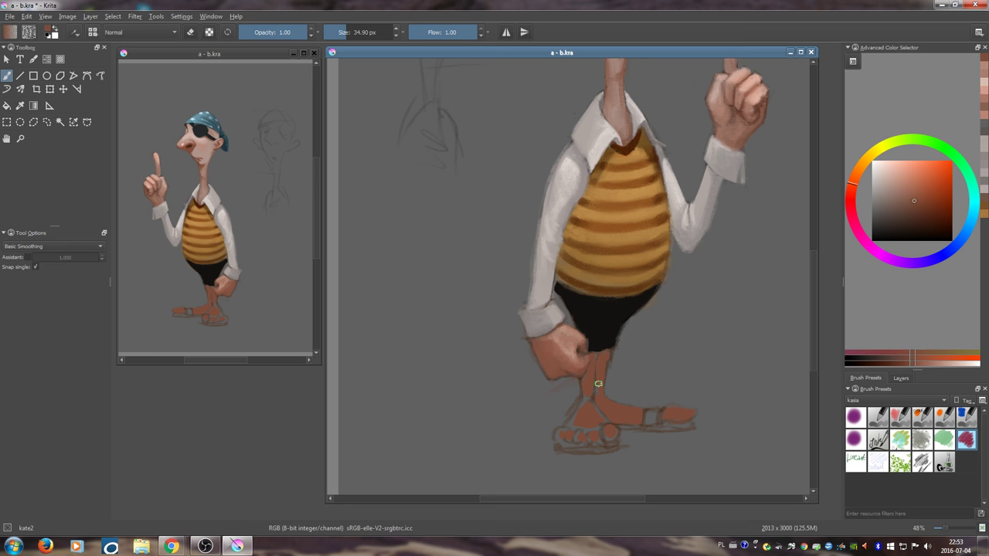
left_click_drag(609, 418, 629, 396)
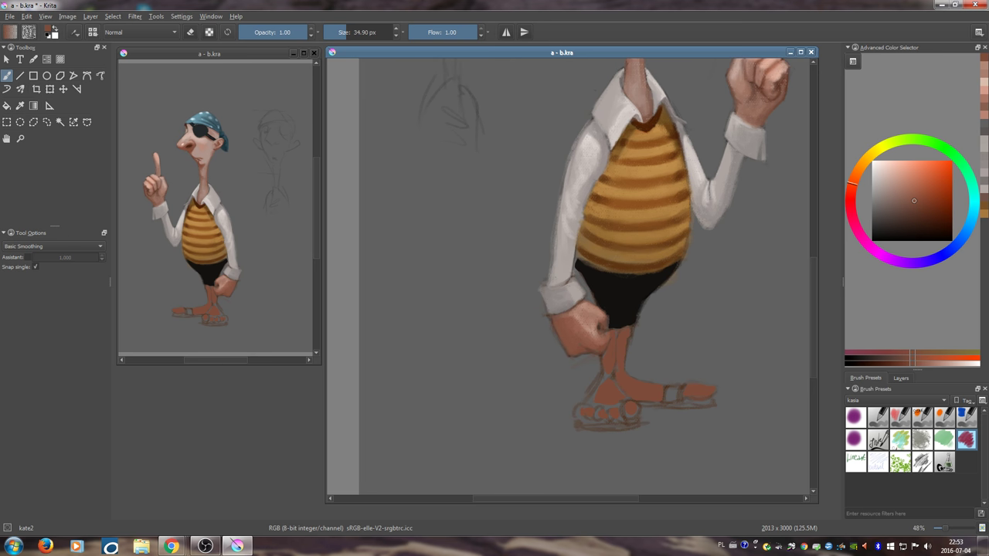
left_click(526, 413, "ctrl")
left_click_drag(592, 382, 603, 367)
left_click(607, 382, "ctrl")
left_click(582, 388, "ctrl")
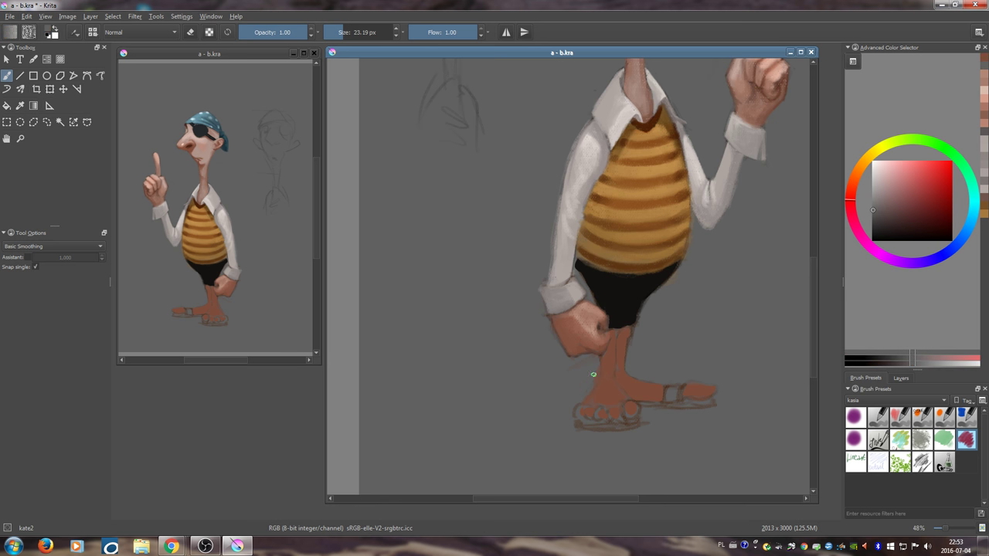
- Clean up the outer contour of the lowered hand by covering its dark sketch outline with sampled background grey
left_click(591, 352, "ctrl")
left_click(553, 342, "ctrl")
left_click_drag(554, 335, 568, 355)
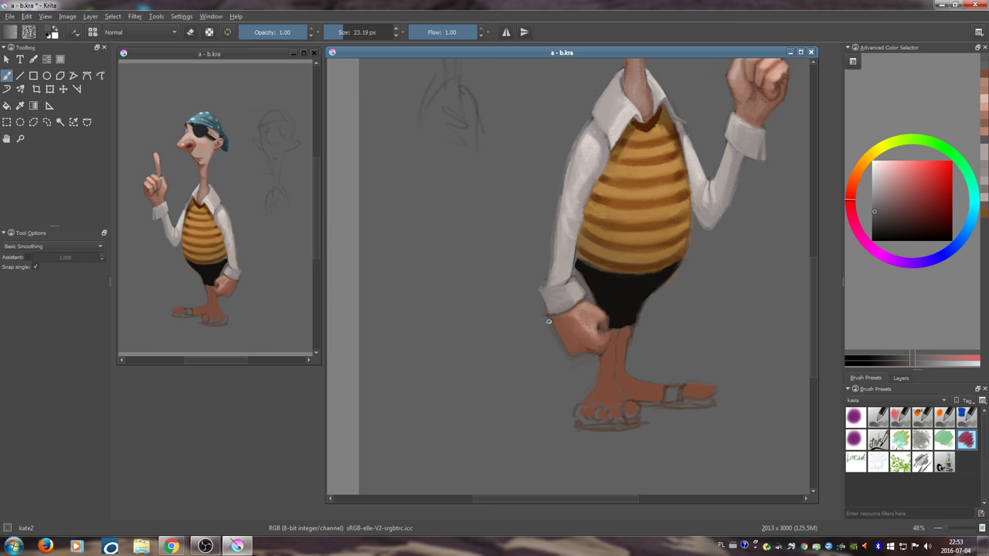
mouse_move(564, 382)
left_mouse_down()
mouse_move(576, 381)
mouse_move(563, 364)
left_mouse_up()
- Soften the shading across the lowered fist with sampled light skin tone and a larger brush
left_click_drag(582, 328, 560, 340)
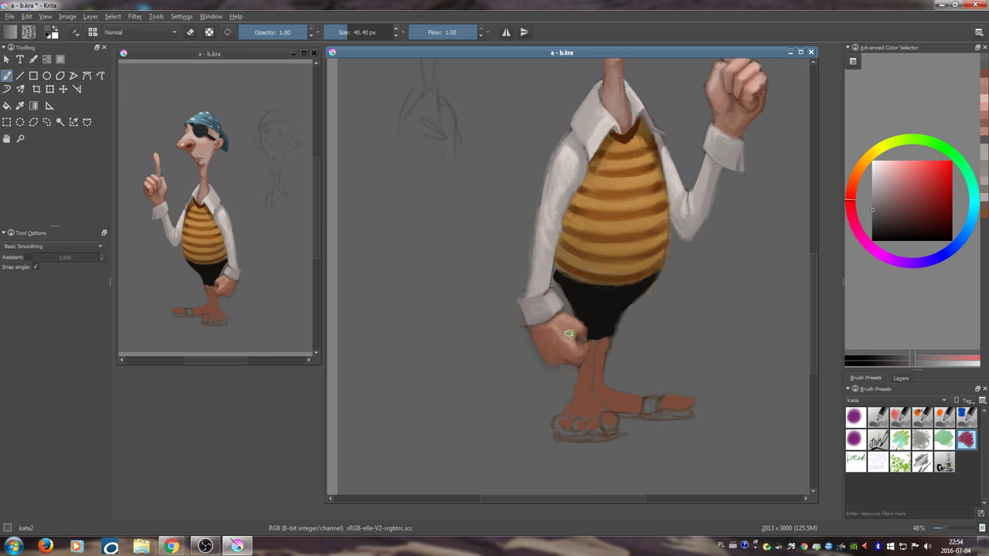
left_click(571, 334, "ctrl")
key("bracketright")
key("bracketright")
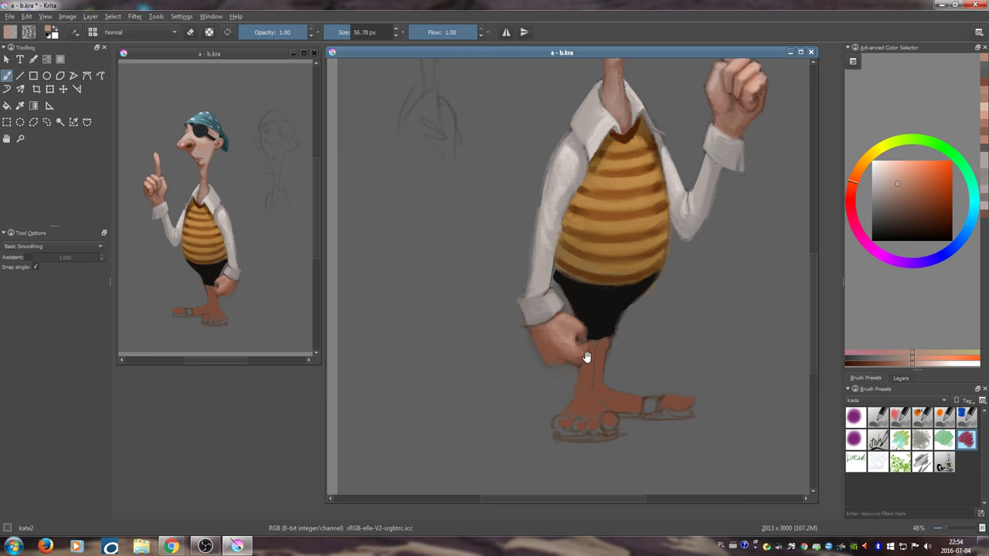
mouse_move(585, 353)
left_mouse_down()
mouse_move(556, 344)
mouse_move(566, 333)
left_mouse_up()
left_click(556, 344, "ctrl")
- Refine the trousers' upper corner beside the lowered sleeve with sampled black, and touch up the sleeve edge with its sampled light grey
key("bracketleft")
key("bracketleft")
key("bracketleft")
left_click(526, 270, "ctrl")
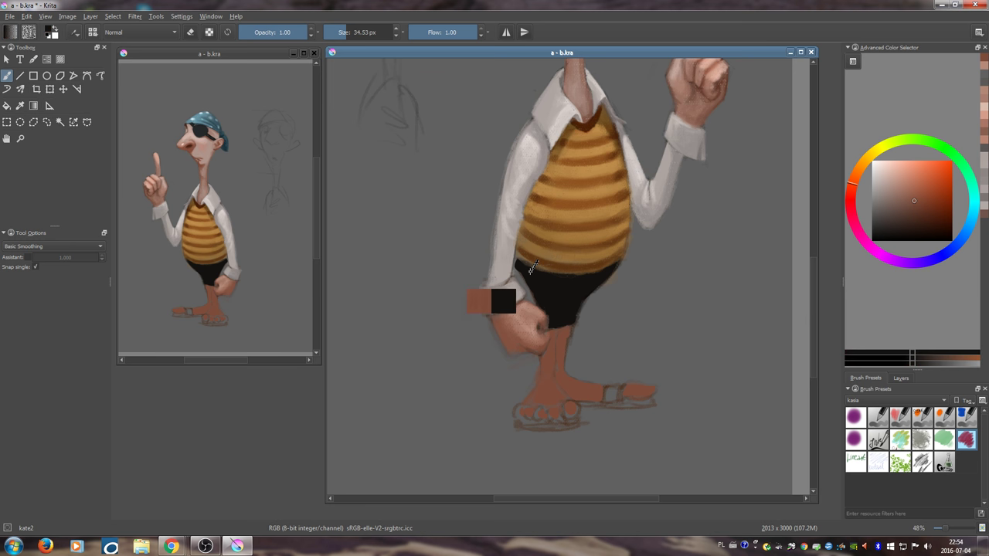
key("bracketleft")
left_click(514, 264, "ctrl")
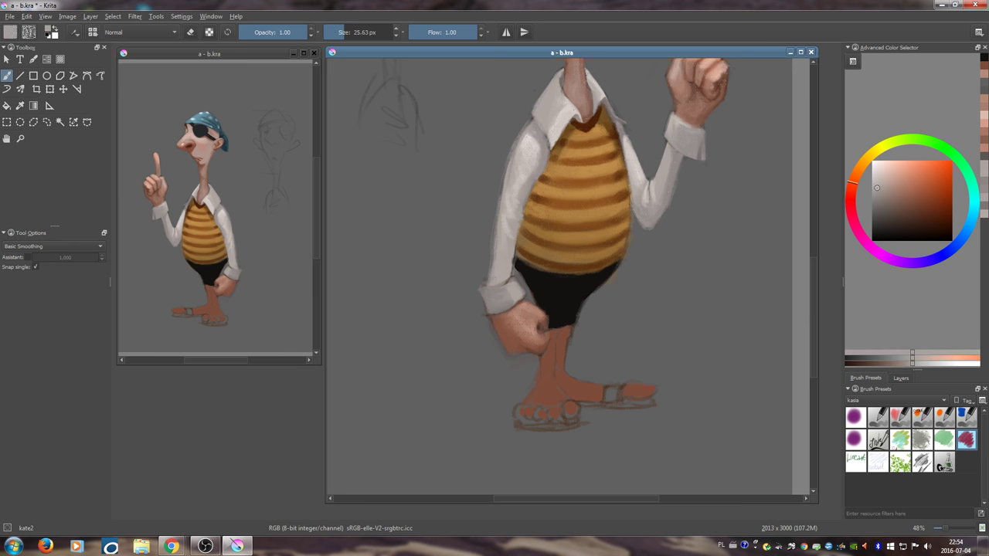
left_click_drag(512, 249, 514, 264)
left_click(518, 262, "ctrl")
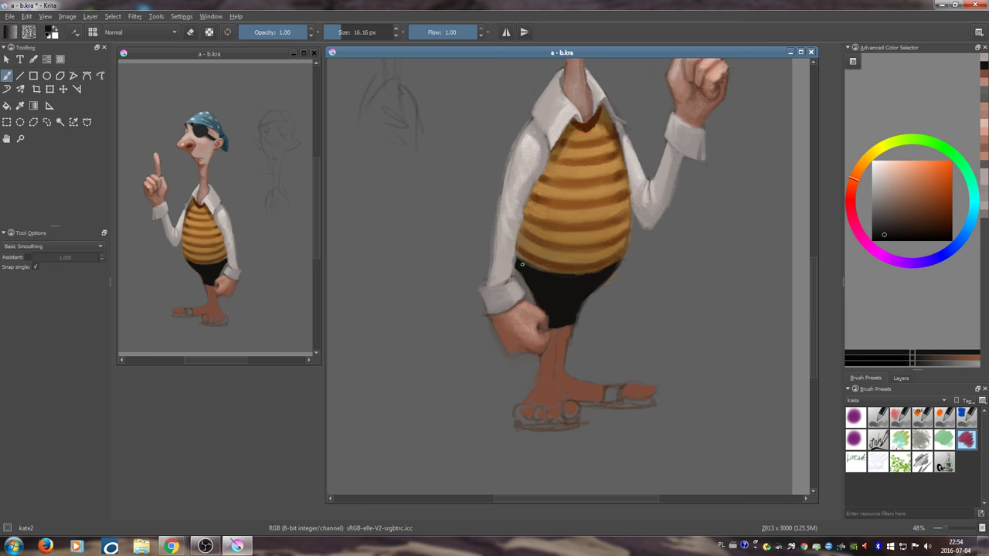
left_click_drag(602, 272, 576, 281)
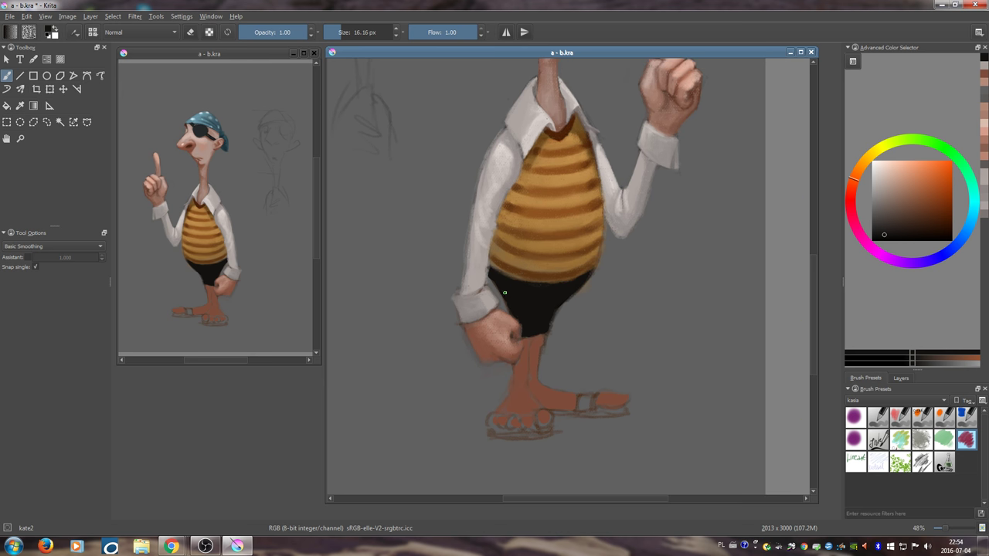
left_click_drag(491, 277, 509, 305)
- Refine the trousers' lower hem where it meets the legs and fist, using reddish-browns sampled from the legs
left_click_drag(544, 346, 558, 302)
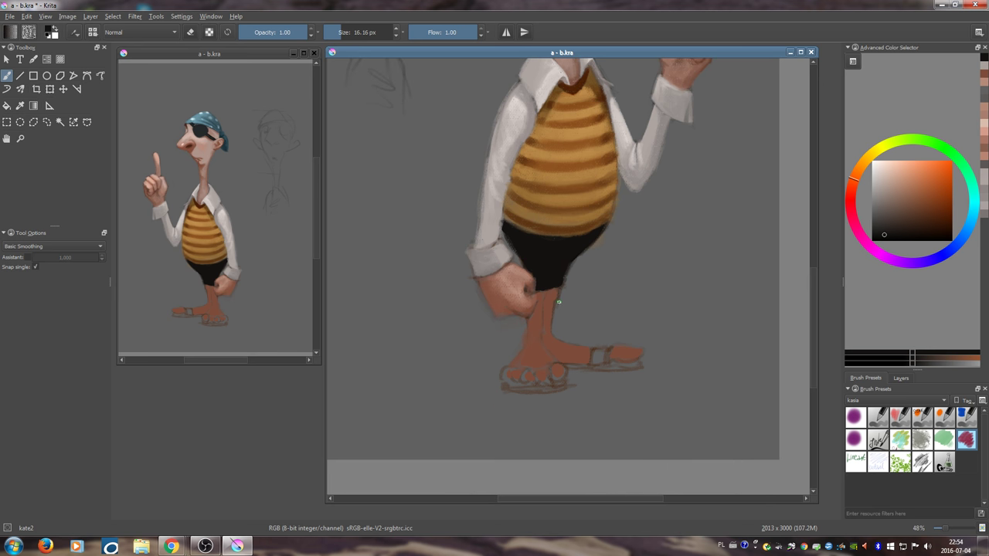
left_click(541, 290, "ctrl")
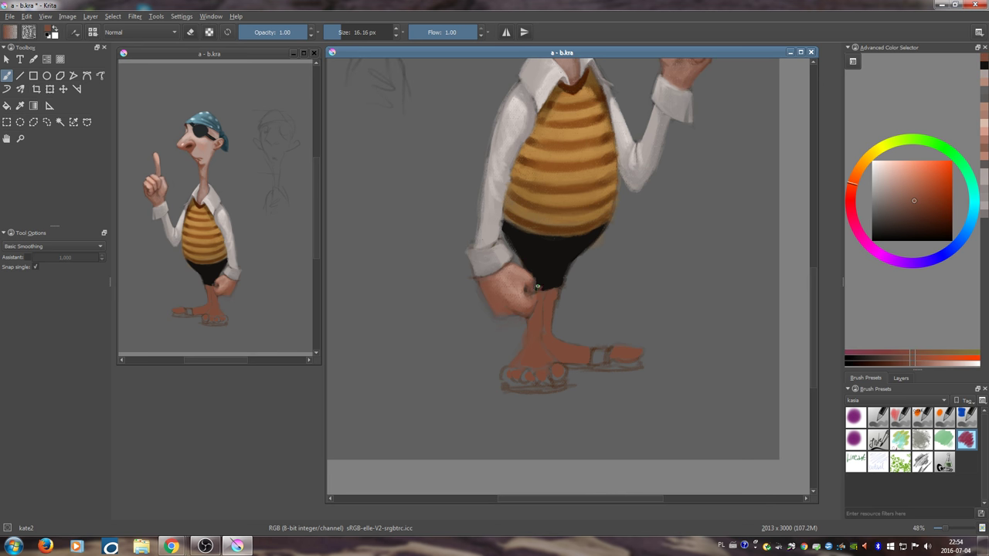
left_click(540, 291, "ctrl")
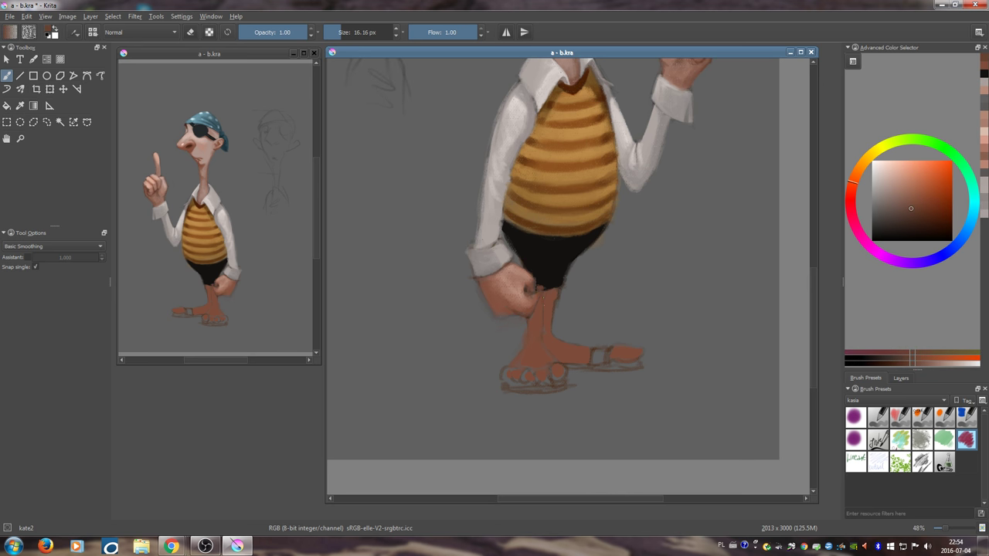
left_click(546, 290, "ctrl")
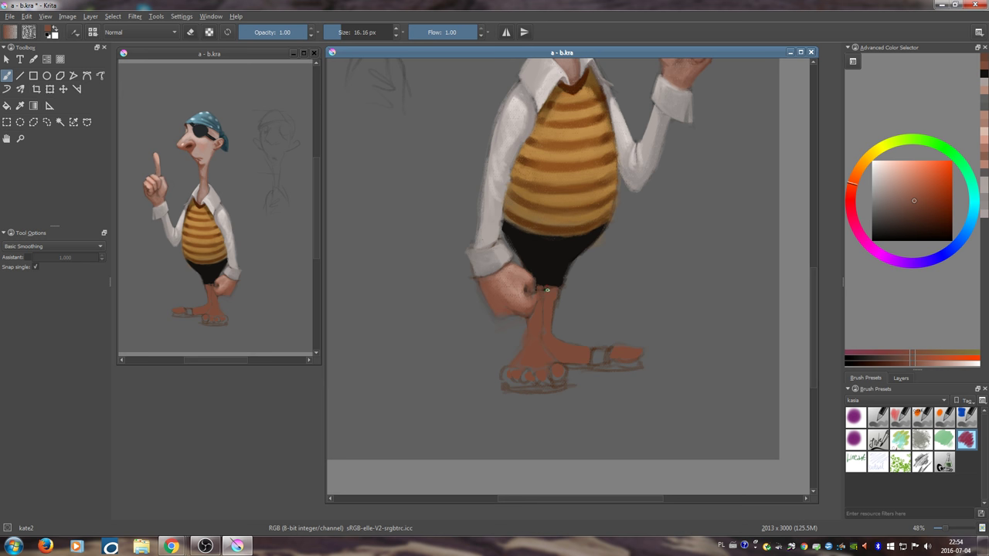
- Lighten the upper legs just below the trousers with light skin tone sampled from the neck and a brush of about 31 px
left_click_drag(546, 272, 529, 392)
left_click(533, 116, "ctrl")
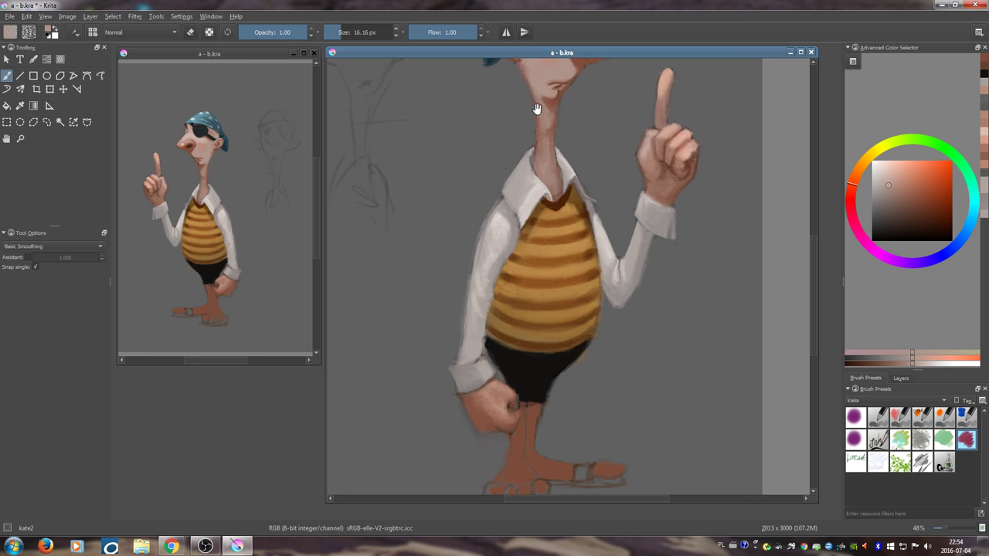
left_click_drag(505, 327, 540, 202)
left_click_drag(556, 289, 570, 289, "shift")
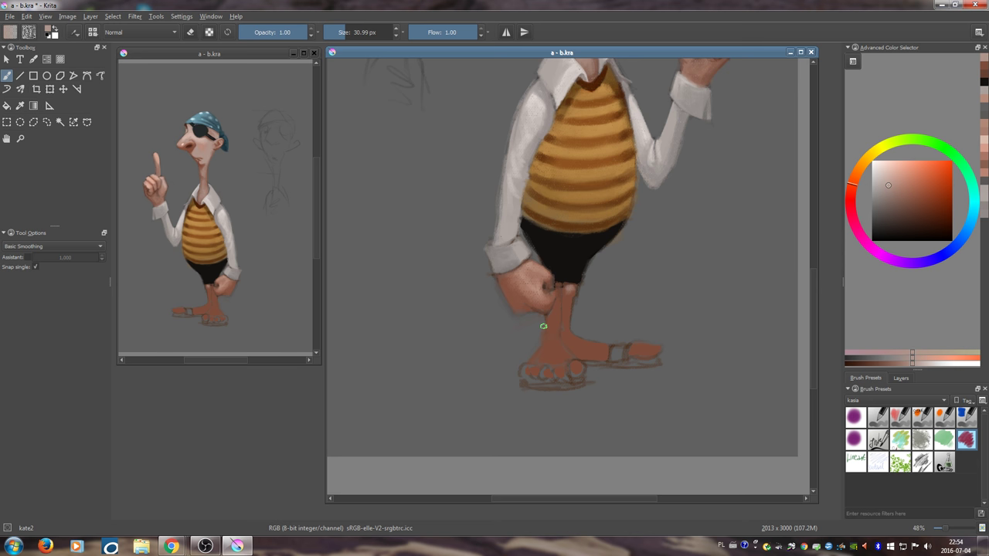
- Refine the shading and outer edge of the lowered sleeve around the elbow with sampled light greys, background grey and off-white
left_click(523, 176, "ctrl")
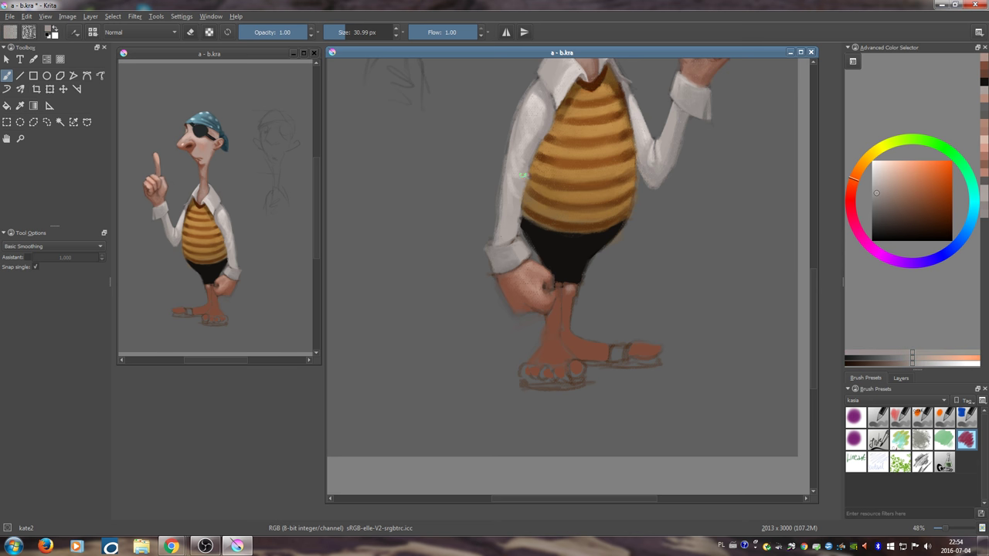
mouse_move(522, 177)
left_mouse_down()
mouse_move(511, 177)
mouse_move(513, 202)
mouse_move(497, 210)
mouse_move(493, 240)
mouse_move(501, 194)
left_mouse_up()
left_click(509, 210, "ctrl")
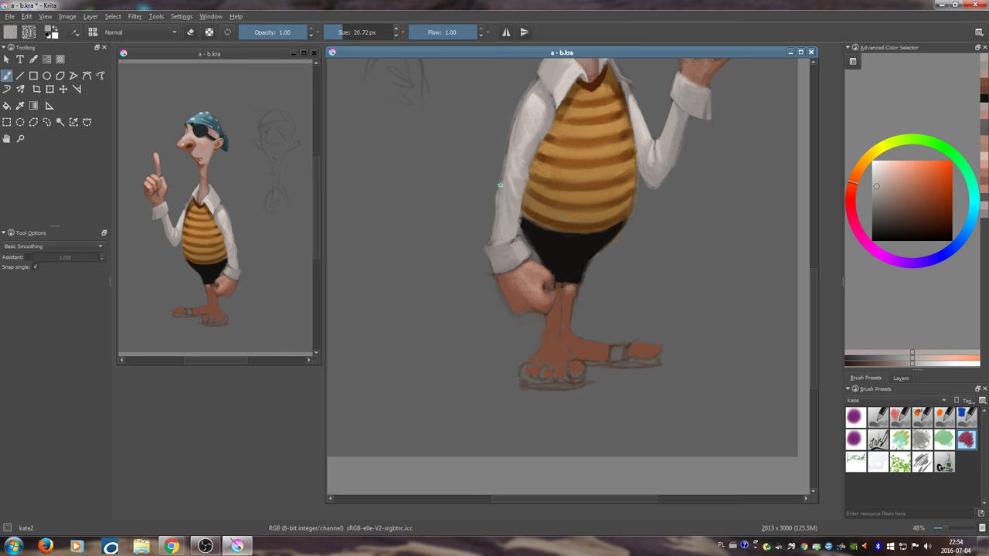
left_click(488, 186, "ctrl")
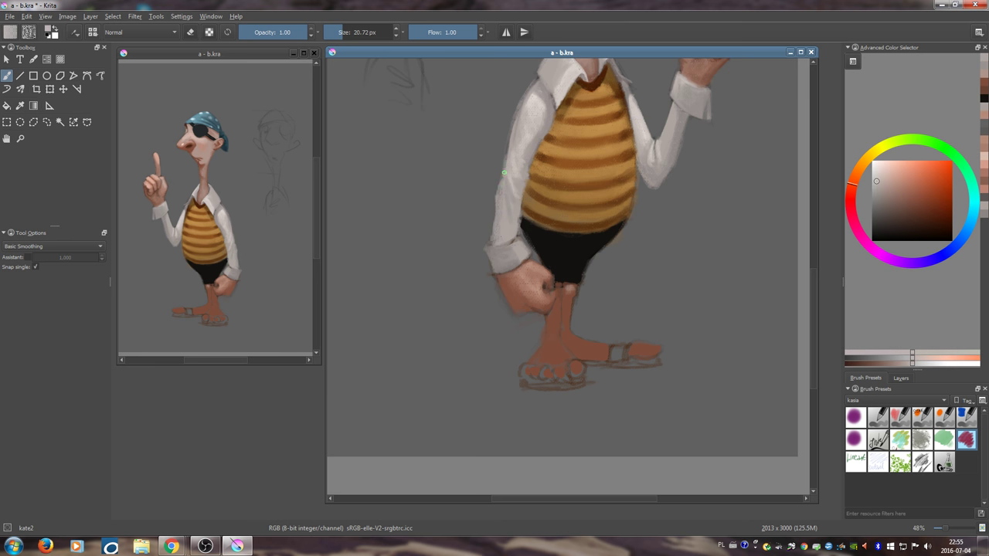
mouse_move(504, 167)
left_mouse_down()
mouse_move(532, 101)
mouse_move(513, 183)
left_mouse_up()
left_click(534, 98, "ctrl")
- Cover the sketched toe outlines on the front foot with reddish-brown sampled from the foot, using a brush of about 34 px
scroll(528, 209, "down", 1)
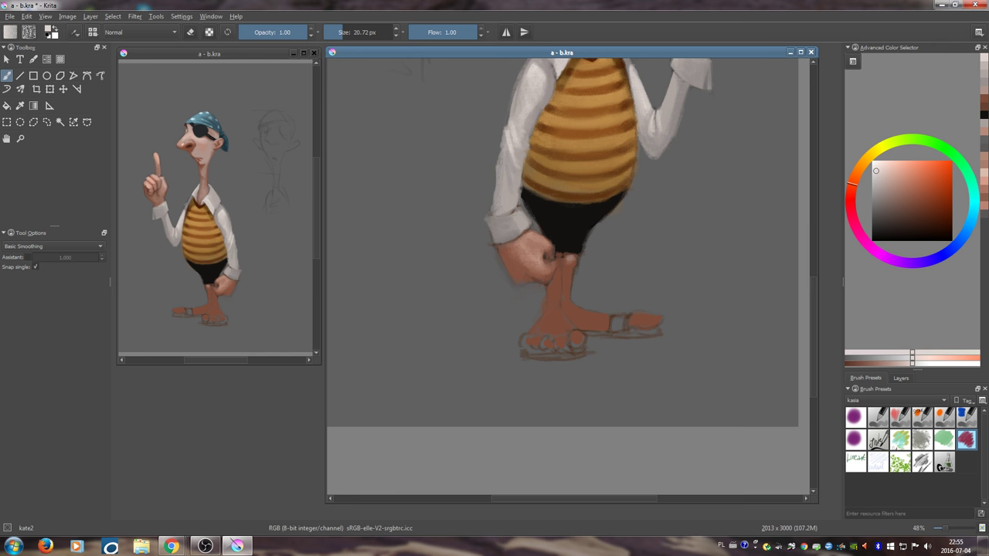
left_click_drag(660, 338, 670, 311)
left_click(555, 305, "ctrl")
left_click_drag(544, 311, 546, 323)
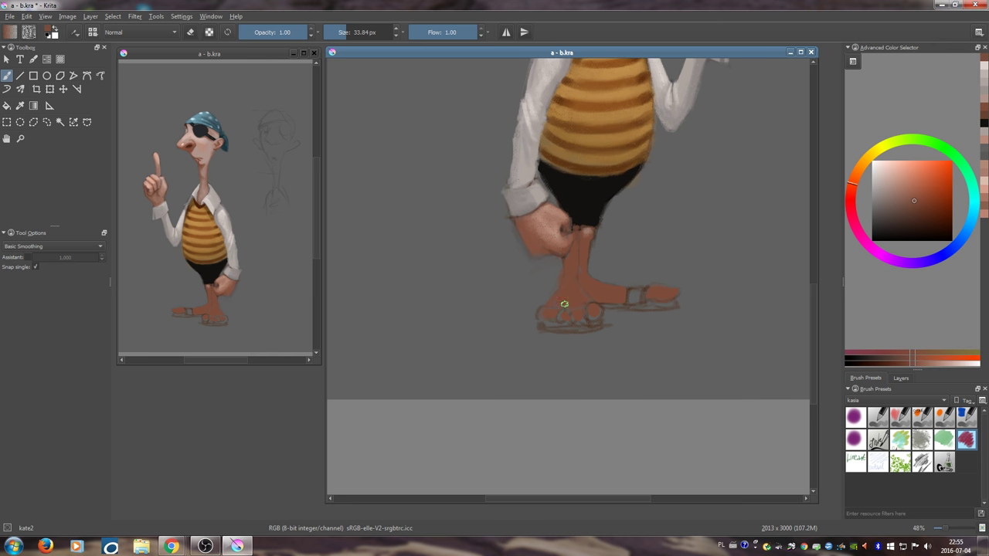
left_click(566, 306, "ctrl")
left_click_drag(566, 301, 547, 314)
- Trim the outer contours of the front foot and legs with sampled background grey
left_click(488, 309, "ctrl")
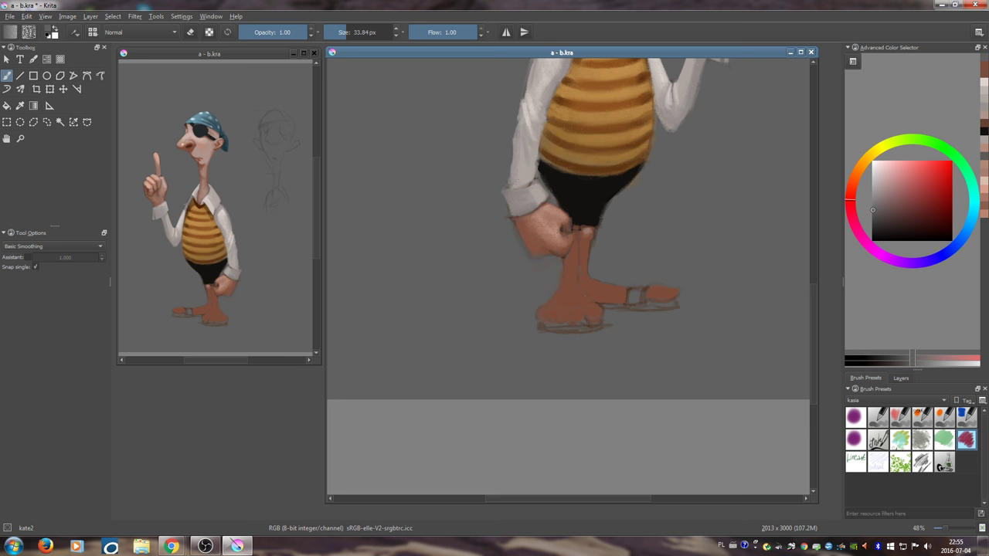
left_click(588, 230, "ctrl")
mouse_move(594, 258)
left_mouse_down("shift")
mouse_move(622, 293)
mouse_move(592, 279)
mouse_move(618, 295)
left_mouse_up("shift")
left_click(612, 287, "ctrl")
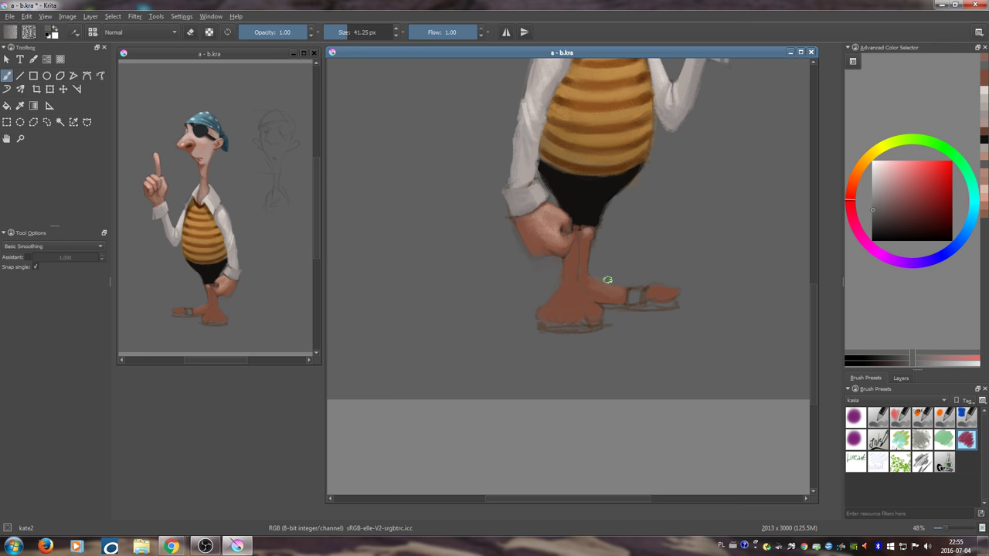
- Lighten the front foot's instep and ankle with skin tone sampled from the raised finger and a brush of about 51 px
scroll(600, 293, "up", 5)
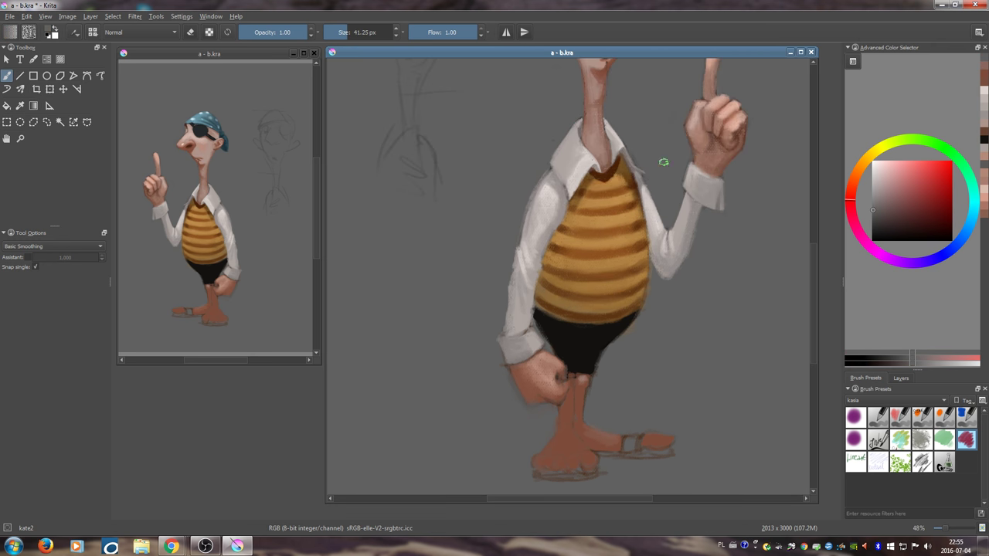
left_click(715, 92, "ctrl")
scroll(640, 298, "down", 5)
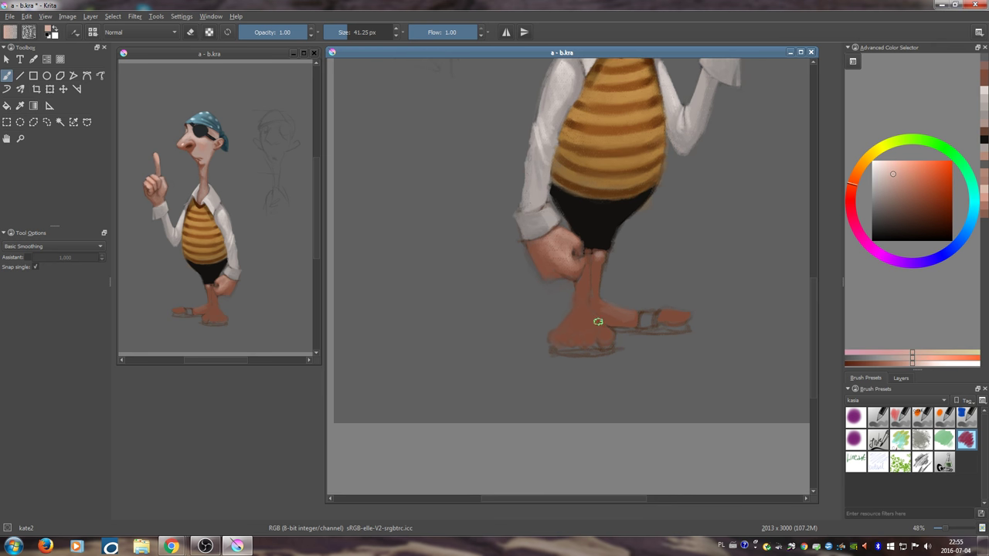
key("bracketright")
mouse_move(600, 329)
left_mouse_down()
mouse_move(566, 329)
mouse_move(595, 327)
mouse_move(570, 326)
mouse_move(580, 313)
mouse_move(600, 331)
mouse_move(585, 332)
mouse_move(583, 294)
mouse_move(575, 324)
left_mouse_up()
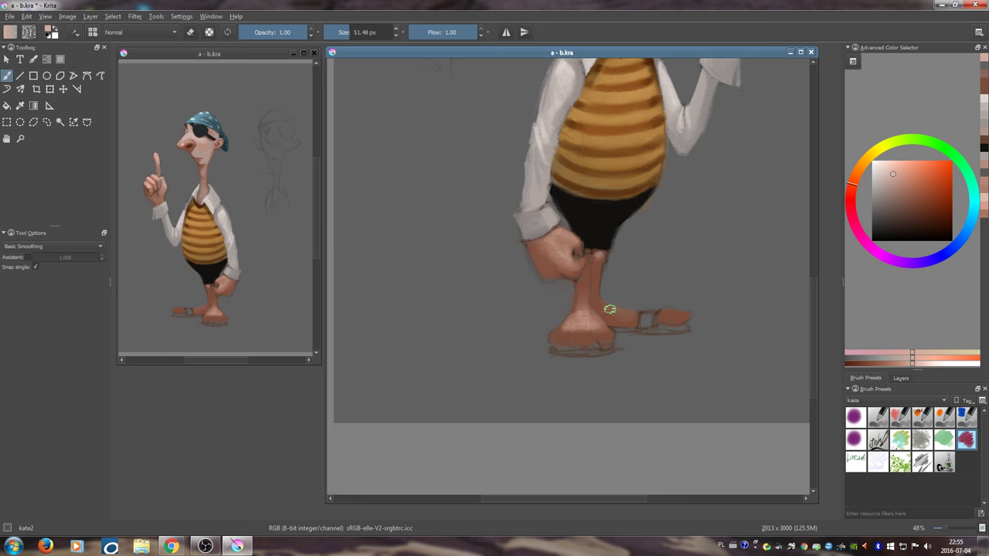
- Paint over the sandal strap on the extended foot with sampled reddish-brown and a smaller brush of about 39 px
key("bracketleft")
key("bracketleft")
key("bracketleft")
left_click(602, 339, "ctrl")
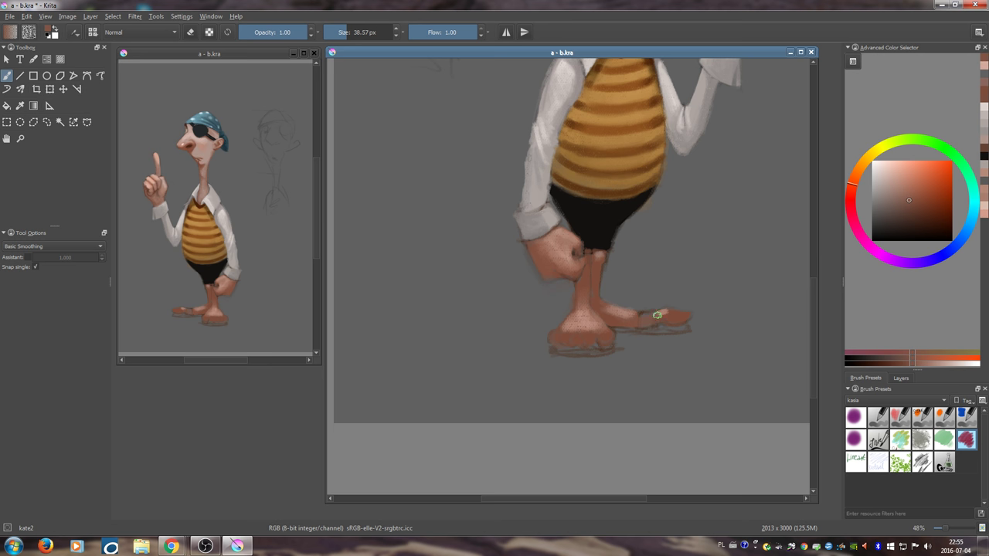
left_click_drag(656, 315, 651, 308)
left_click(638, 302, "ctrl")
left_click(633, 322, "ctrl")
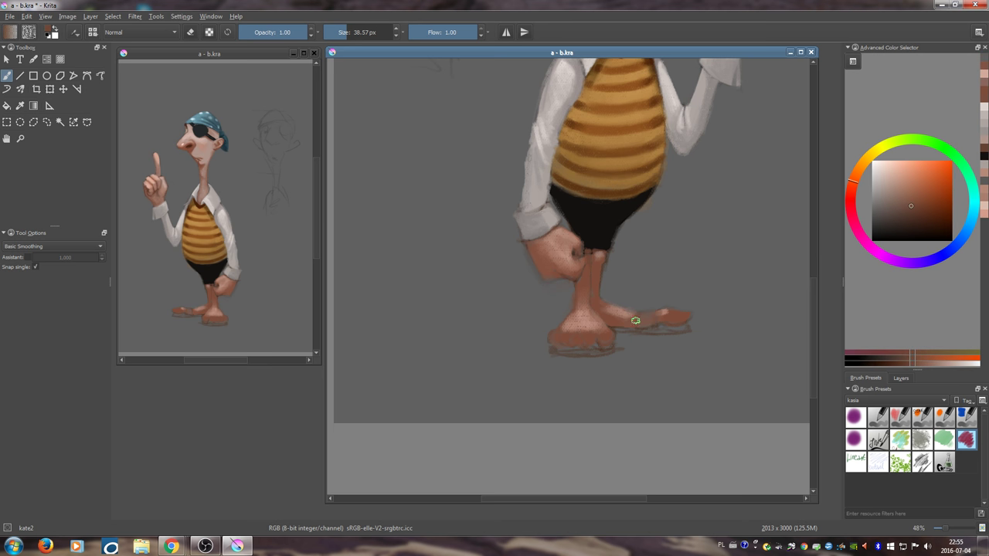
- Blend light skin tone along the top of the extended foot where the strap was, varying the brush size
key("bracketright")
key("bracketright")
key("bracketright")
left_click(644, 312, "ctrl")
left_click(625, 309, "ctrl")
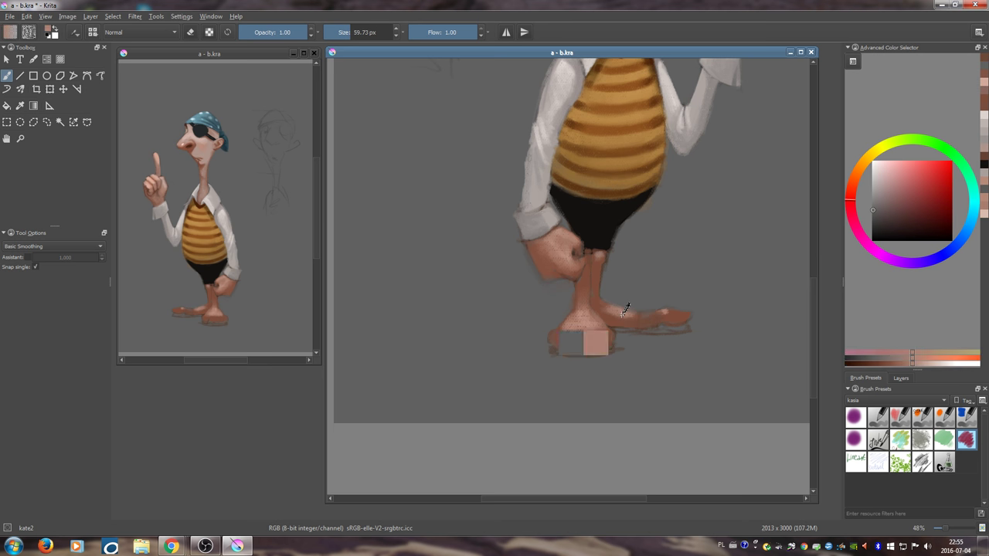
key("bracketleft")
key("bracketleft")
key("bracketleft")
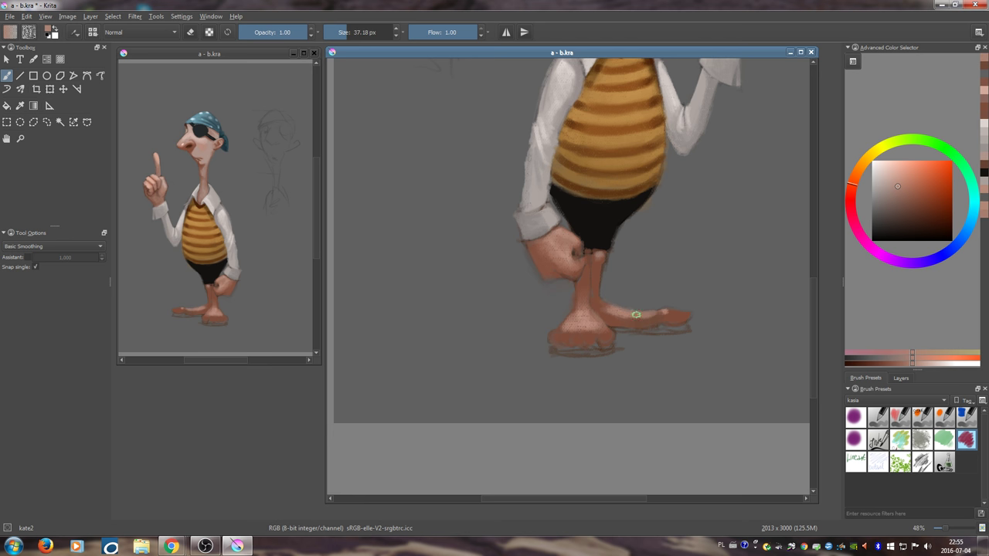
- Smooth the extended foot's upper edge towards the toes with sampled light skin tone and background grey
key("bracketright")
key("bracketright")
key("bracketright")
left_click(656, 310, "ctrl")
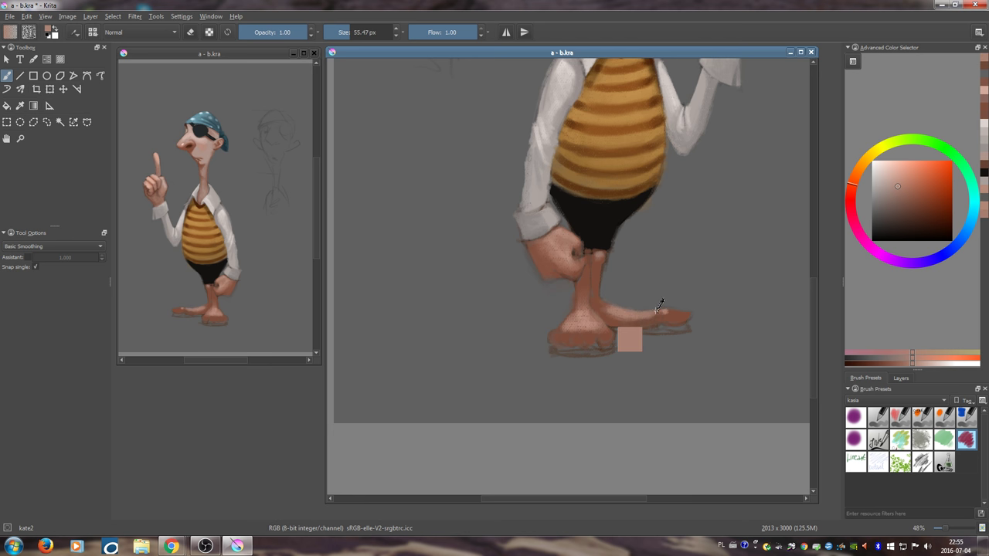
key("bracketleft")
key("bracketleft")
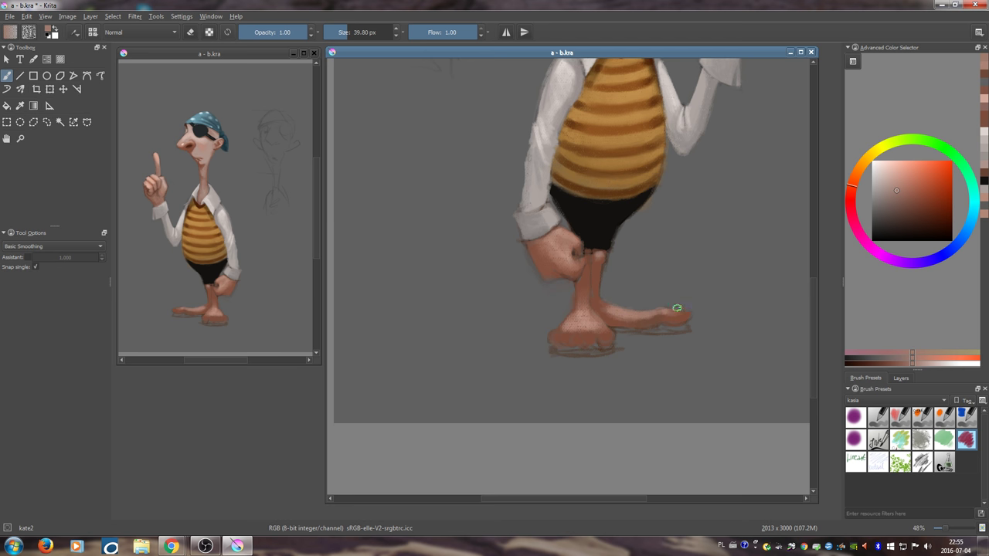
left_click(670, 301, "ctrl")
left_click_drag(674, 308, 686, 309)
- Deepen the extended foot's ankle beside the front leg with sampled reddish-brown and a brush of about 29 px
left_click(606, 287, "ctrl")
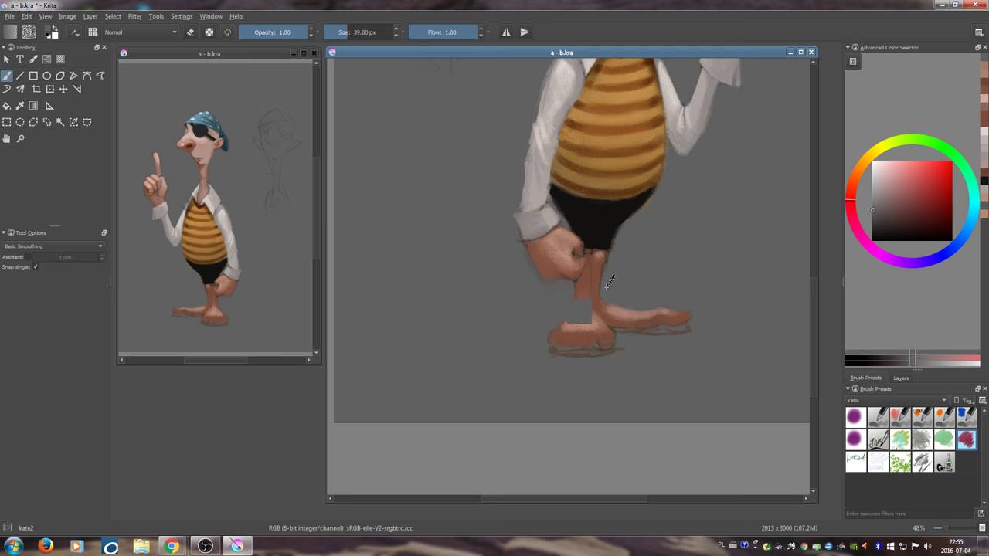
left_click(624, 317, "ctrl")
left_click(600, 300, "ctrl")
key("bracketleft")
key("bracketleft")
left_click_drag(603, 305, 613, 315)
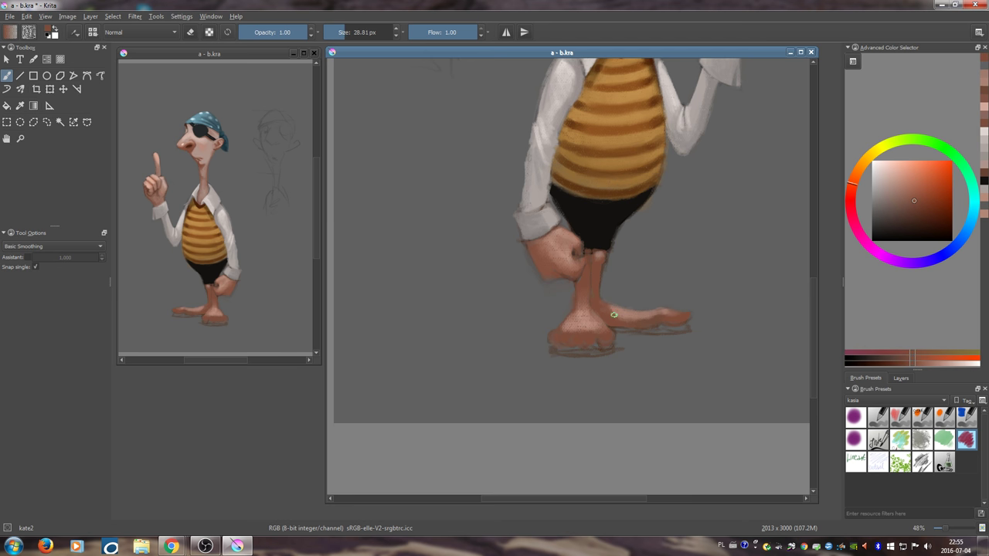
- Clean up the rear leg's edge with background grey and blend sampled skin tone along the extended foot to its toes
left_click(609, 262, "ctrl")
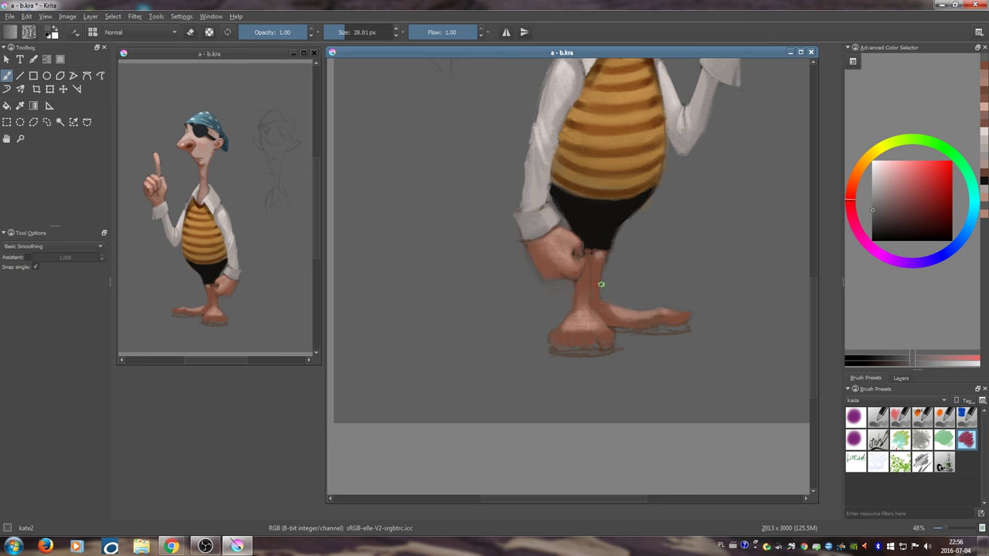
left_click(622, 313, "ctrl")
left_click_drag(631, 312, 668, 313)
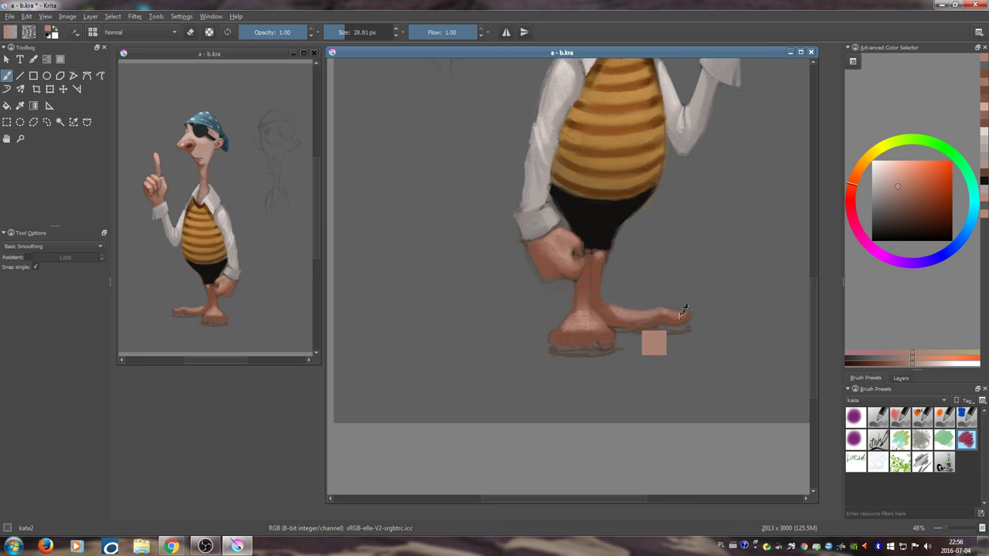
left_click(671, 303, "ctrl")
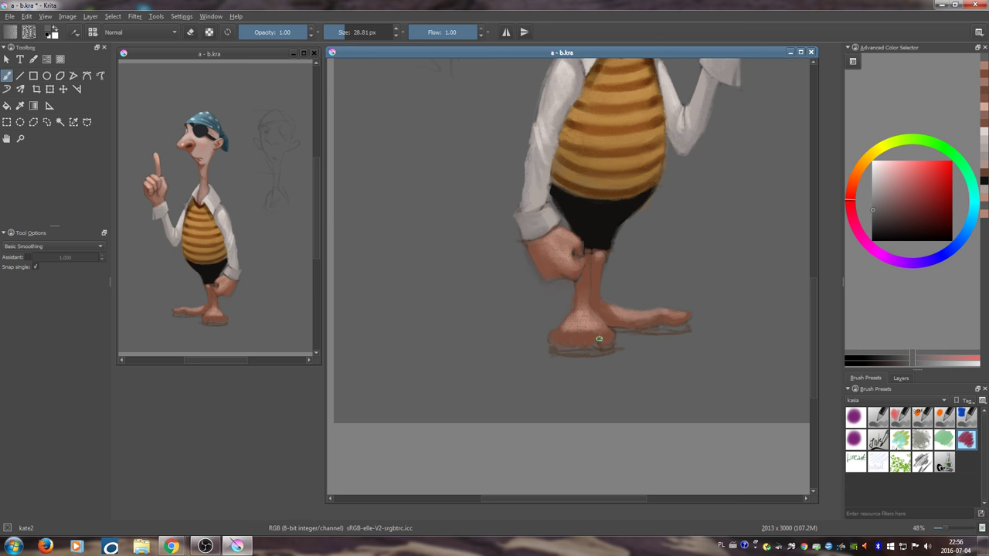
- Model the front foot's individual toes with sampled skin tones, and define the gaps between them with a darker reddish-brown
left_click(559, 333, "ctrl")
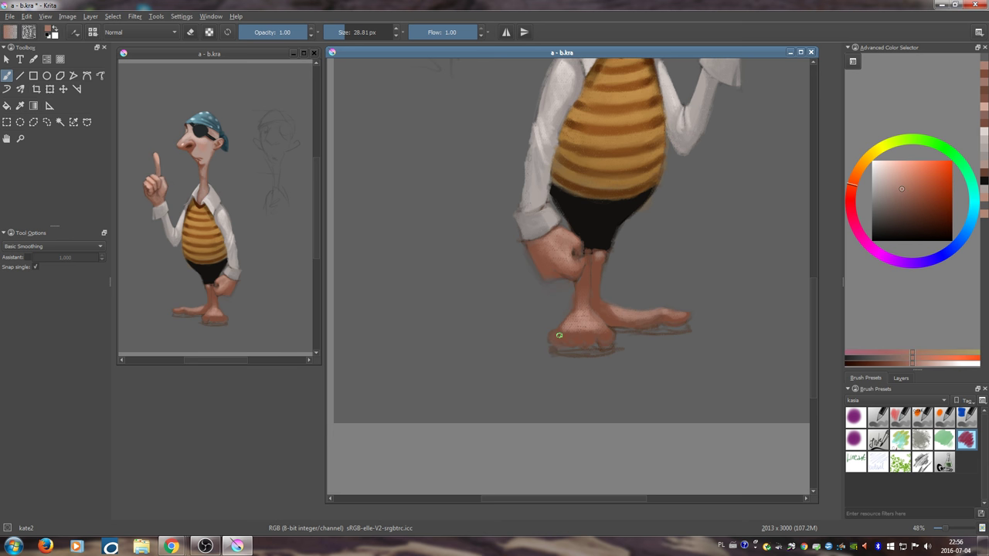
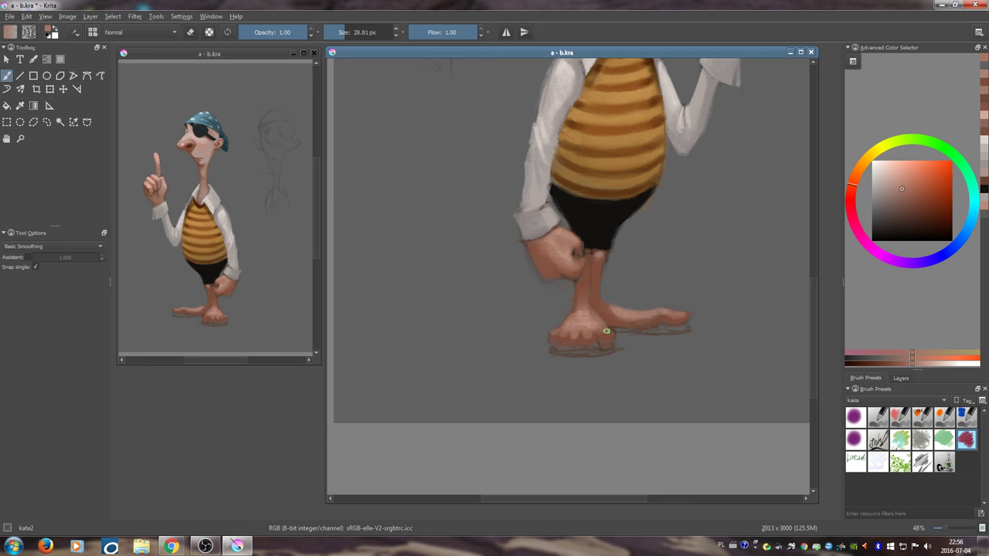
left_click(587, 317, "ctrl")
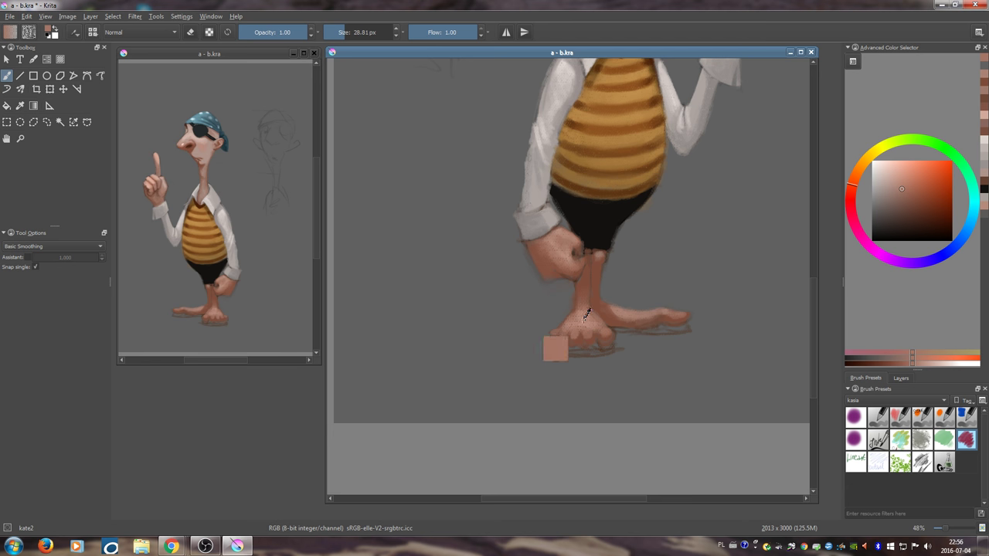
left_click(607, 334, "ctrl")
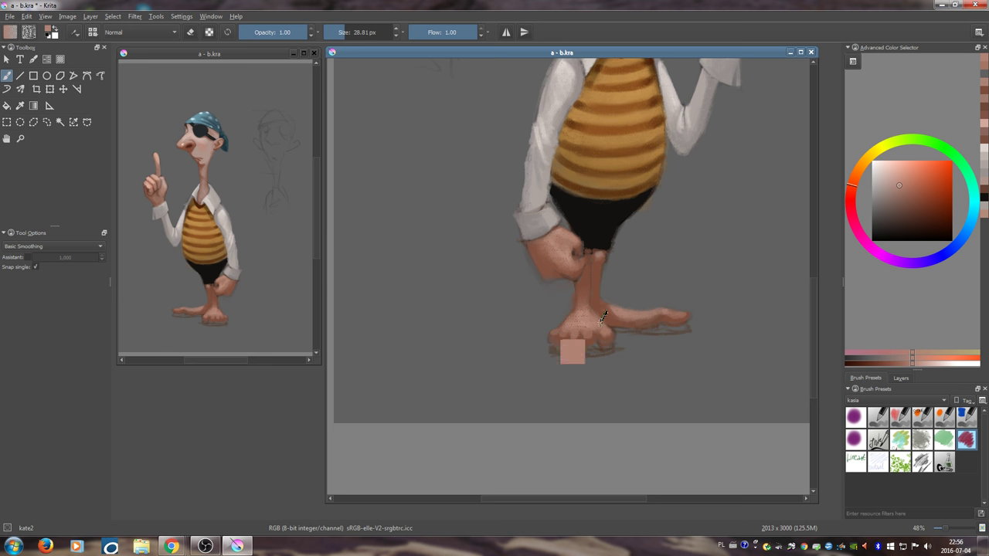
left_click_drag(597, 331, 599, 330)
left_click(609, 333, "ctrl")
left_click(917, 207)
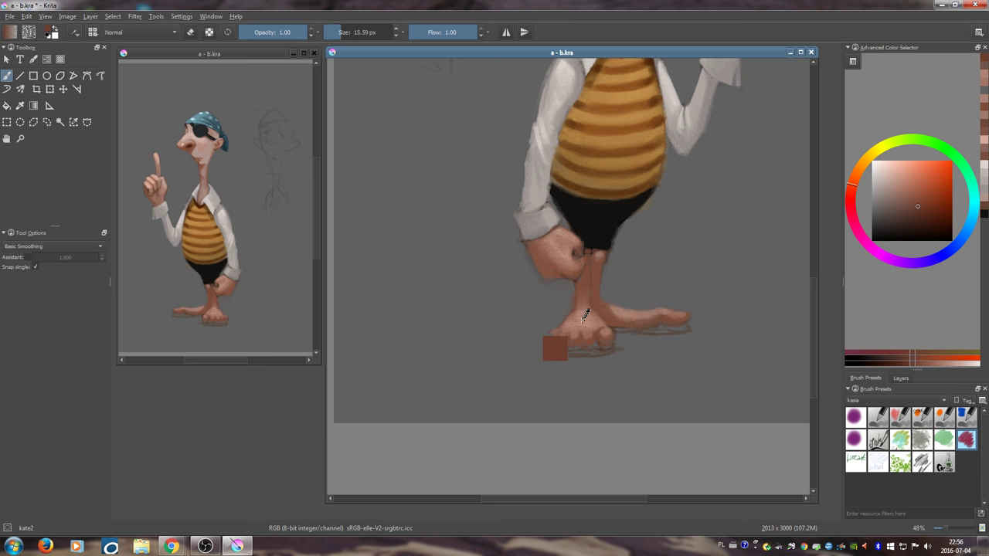
- Brighten the front foot's instep and the extended foot's toes with a lighter pinkish skin tone and a brush of about 25 px
left_click(584, 321, "ctrl")
left_click_drag(894, 171, 900, 169)
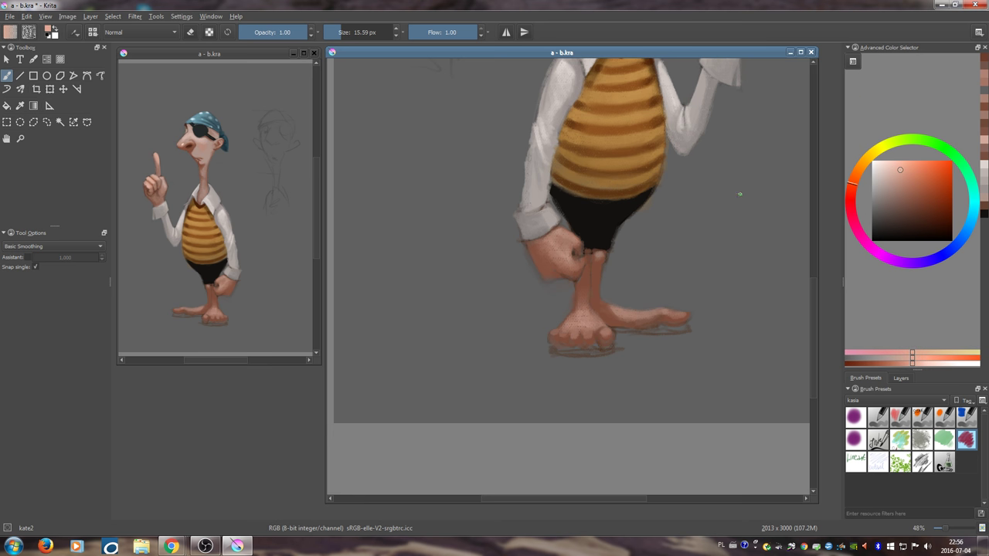
left_click_drag(626, 280, 631, 280)
left_click_drag(660, 310, 678, 314)
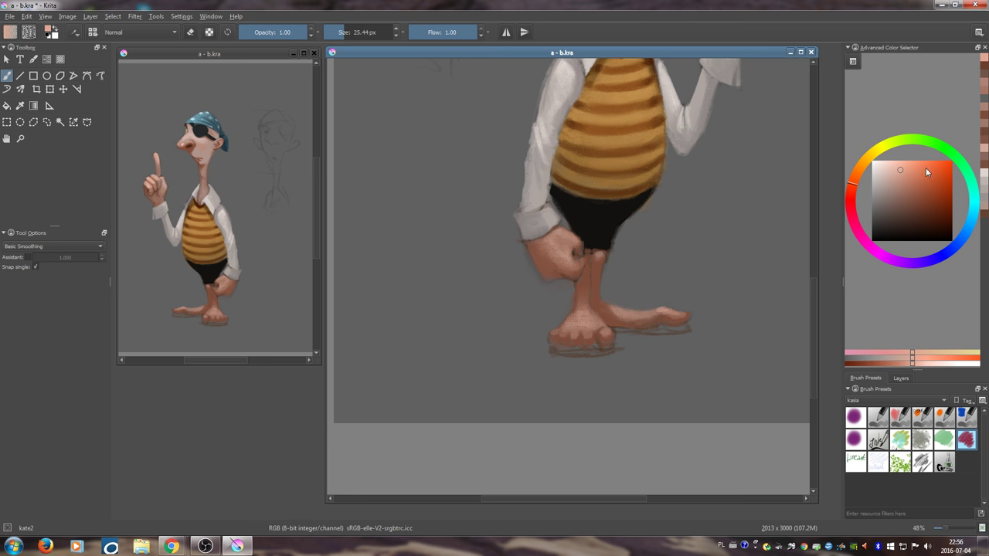
- Add warm highlights to both feet by shifting the light skin tone's hue slightly towards orange
left_click(855, 175)
left_click_drag(596, 323, 591, 324)
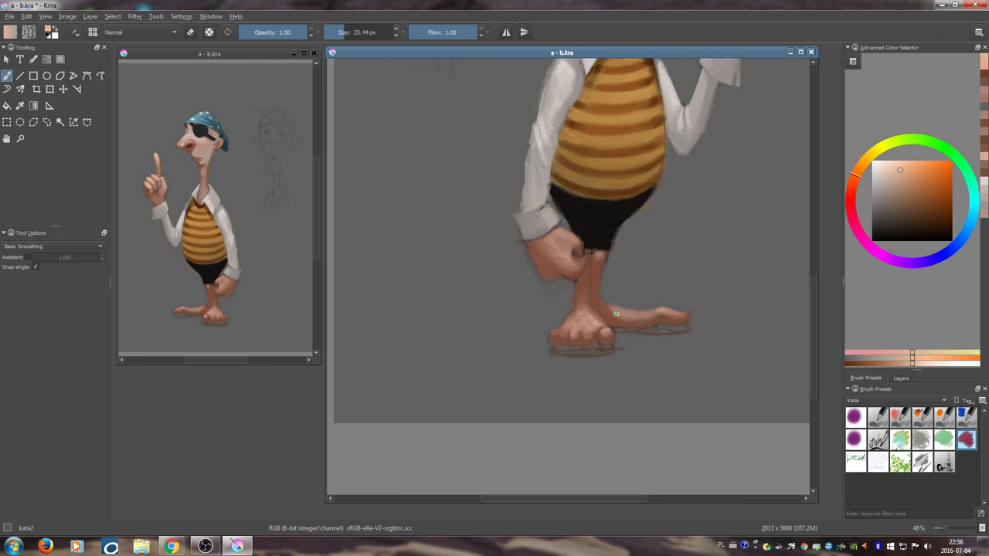
left_click_drag(616, 313, 666, 308)
- Paint dark grey highlights and folds onto the black trousers with a brush of about 32 px
left_click_drag(575, 351, 625, 347)
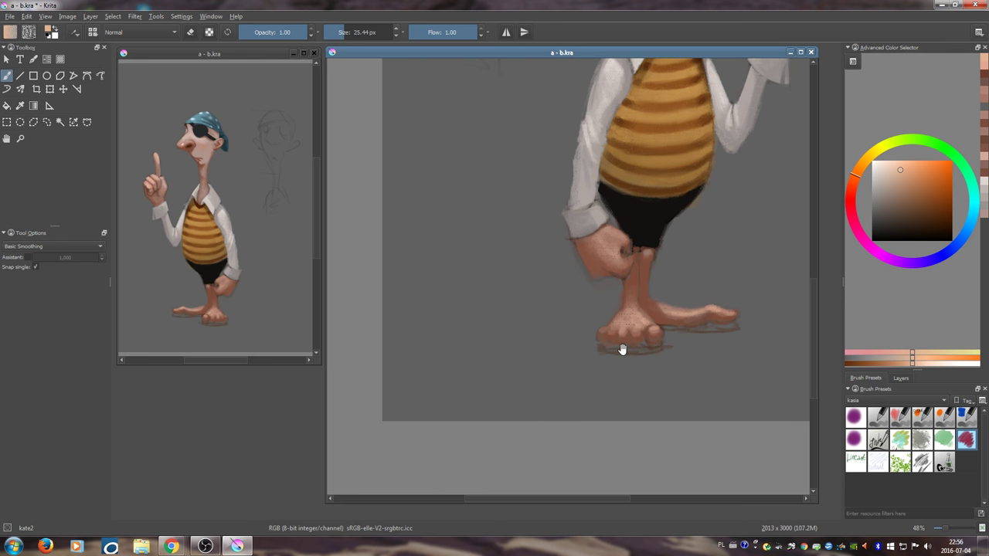
left_click_drag(611, 298, 605, 387)
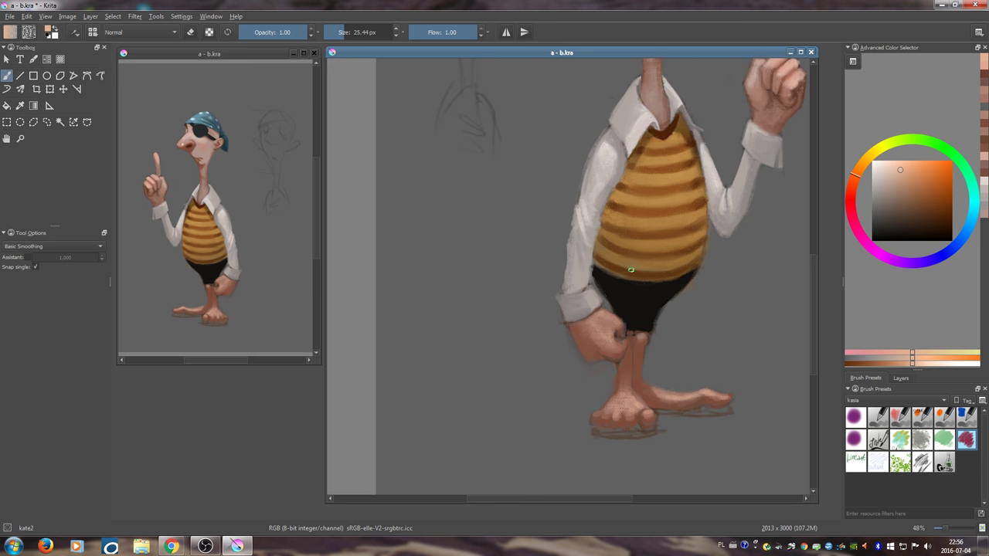
left_click(592, 270, "ctrl")
left_click_drag(592, 269, 627, 284)
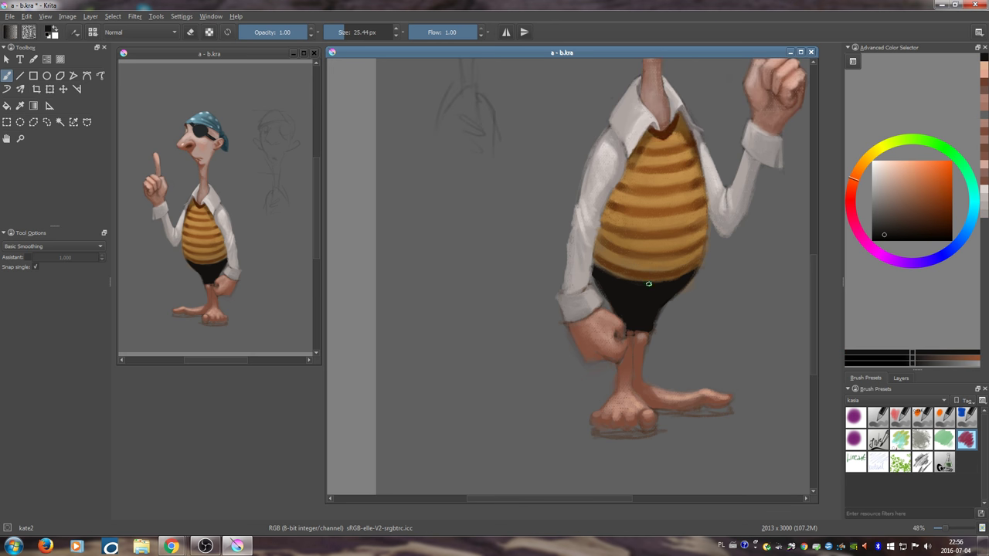
left_click(882, 225)
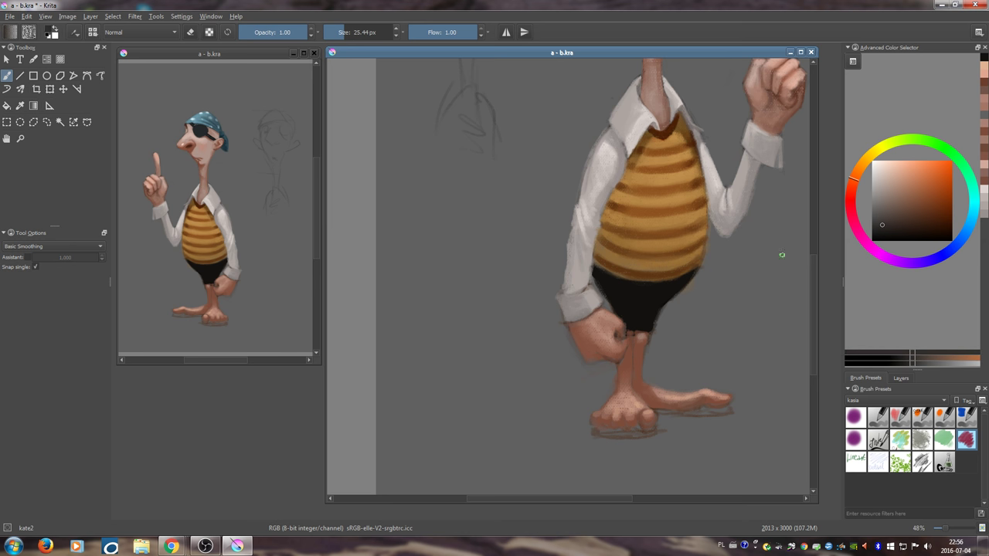
key("bracketright")
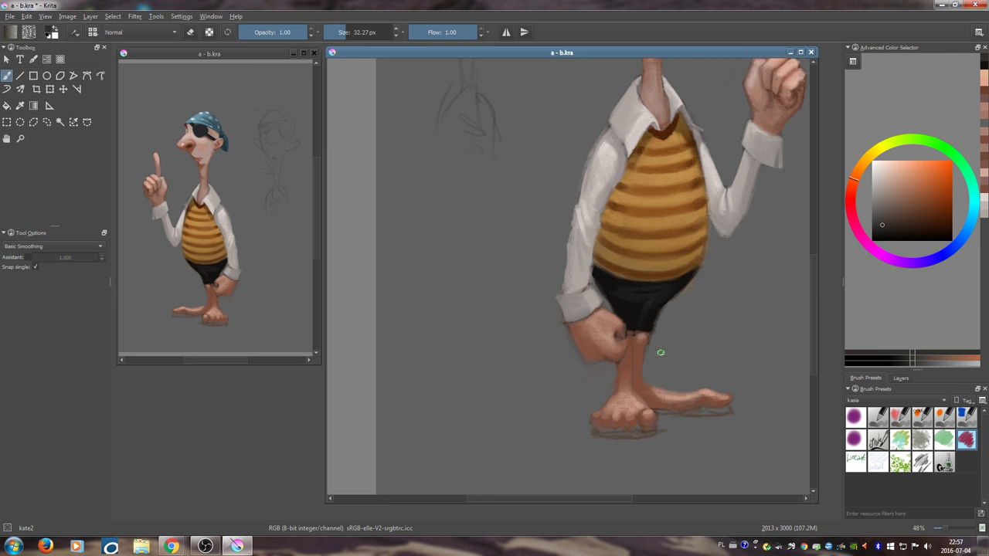
scroll(653, 347, "down", 1)
left_click_drag(683, 179, 685, 158)
- Fill the ground shadow beneath the front foot with dark brown, using a brush of about 27 px
left_click(589, 240, "ctrl")
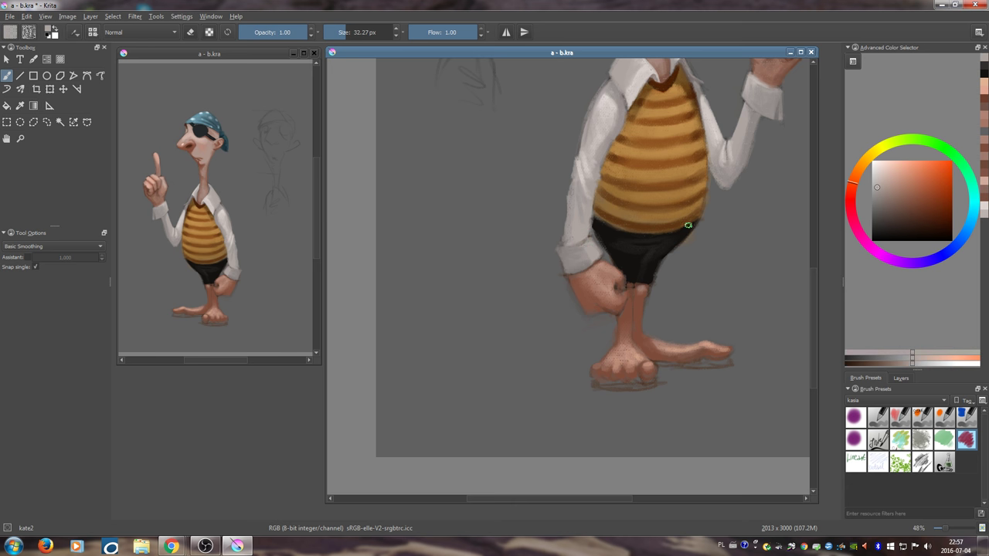
left_click(604, 238, "ctrl")
left_click_drag(893, 218, 907, 222)
key("bracketleft")
left_click_drag(601, 389, 640, 386)
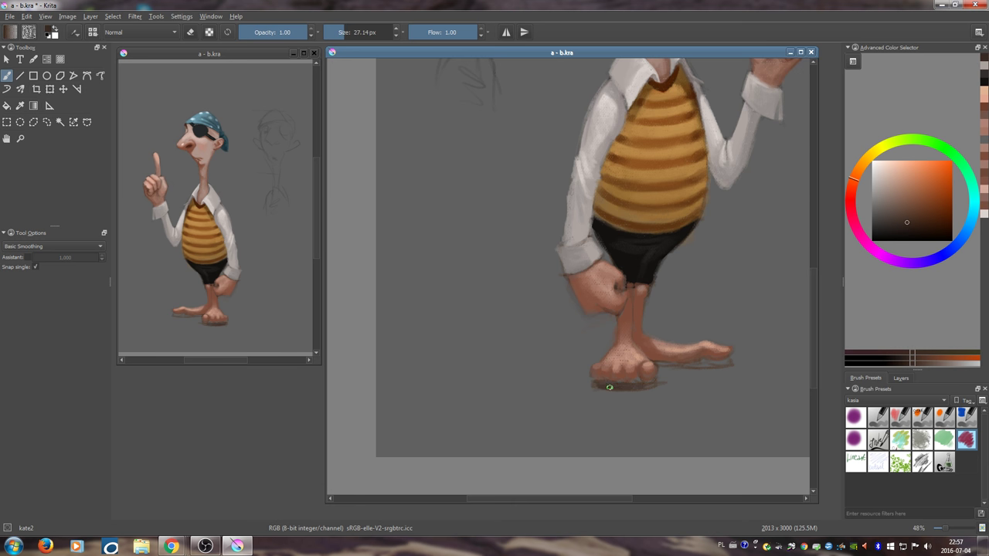
key("bracketleft")
key("bracketleft")
key("bracketleft")
key("bracketright")
key("bracketright")
key("bracketright")
- Paint a thin dark brown ground shadow beneath the extended foot with a brush of about 17 px
key("bracketleft")
key("bracketleft")
key("bracketleft")
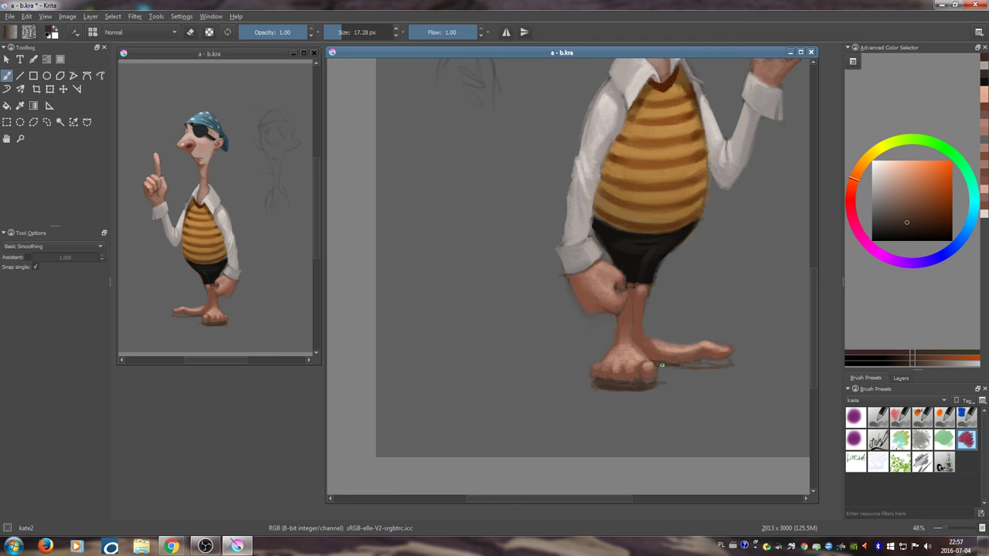
key("bracketright")
key("bracketright")
key("bracketright")
- Trim and soften the front foot's ground shadow by alternating sampled background grey and dark brown, with a brush of about 26 px
left_click(599, 390, "ctrl")
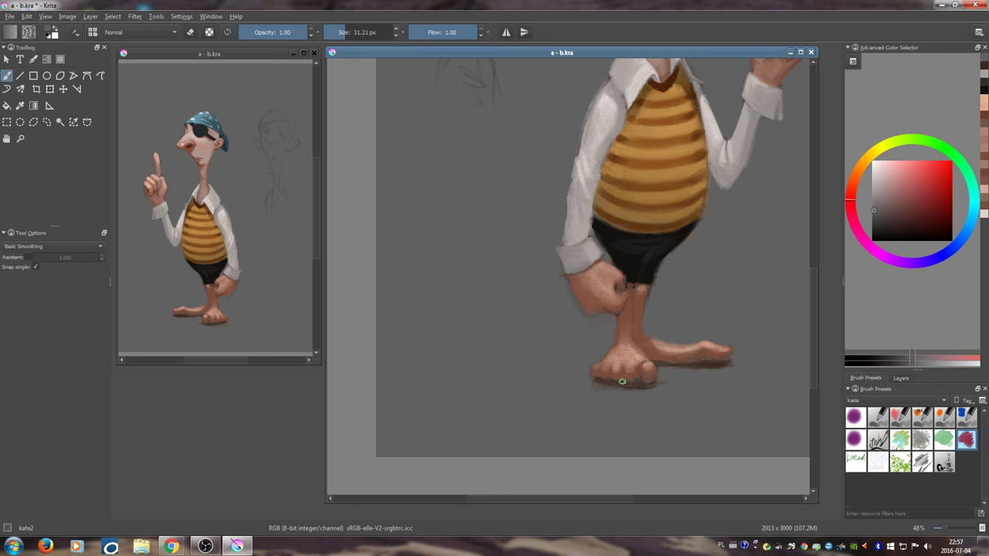
key("bracketleft")
key("bracketleft")
key("bracketleft")
key("bracketleft")
left_click(629, 380, "ctrl")
key("bracketright")
key("bracketright")
key("bracketright")
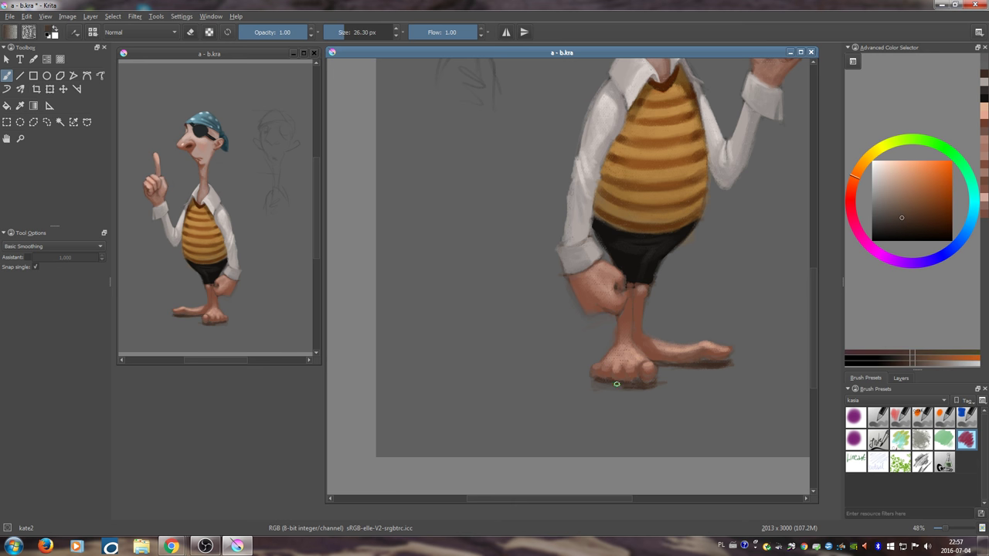
left_click(602, 383, "ctrl")
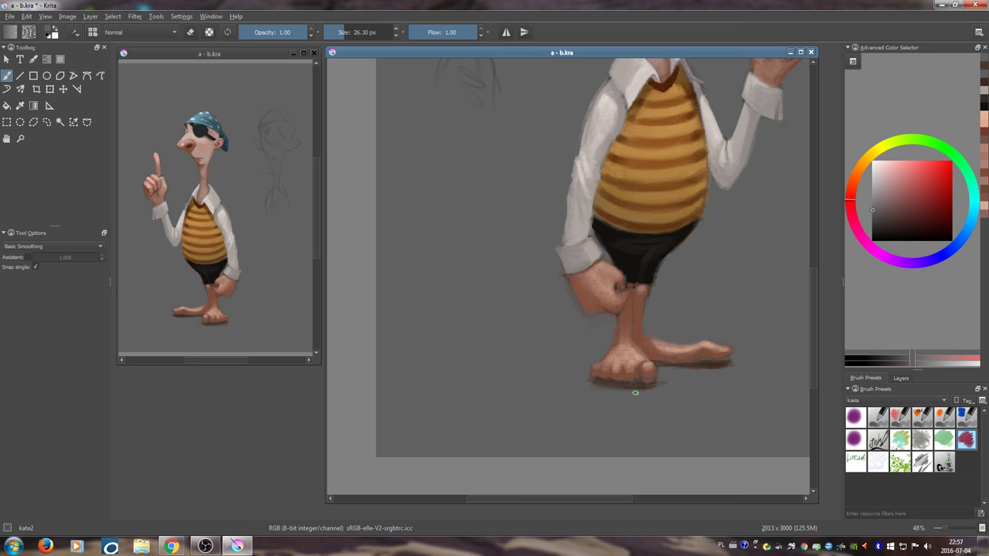
left_click(638, 381, "ctrl")
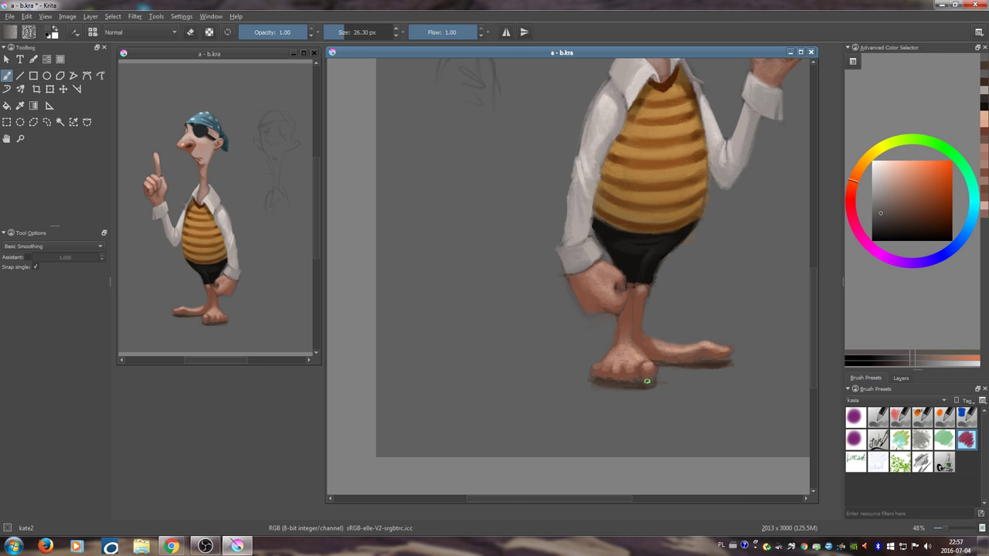
left_click(629, 387, "ctrl")
left_click(639, 383, "ctrl")
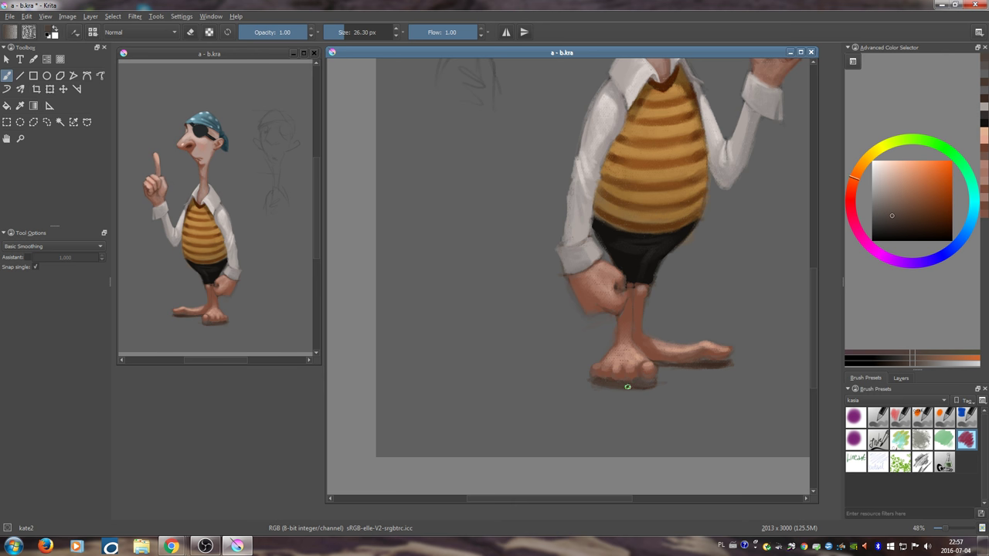
- Darken the gaps and undersides of the front foot's toes with a dark reddish-brown and a brush of about 16 px
left_click(634, 375, "ctrl")
left_click(928, 217)
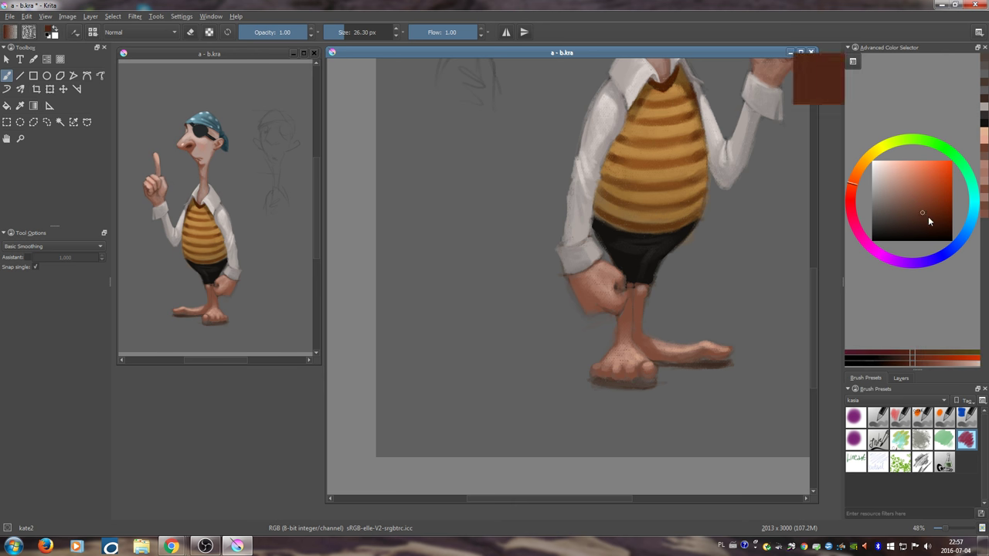
left_click_drag(616, 371, 609, 378)
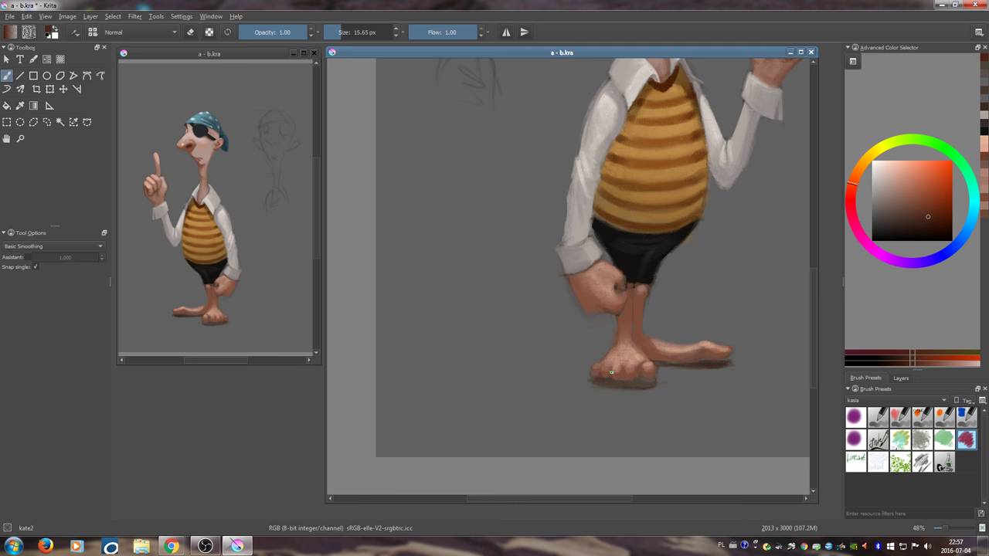
key("bracketleft")
key("bracketleft")
key("bracketleft")
key("bracketright")
key("bracketright")
key("bracketright")
- Touch up the trousers' lower hem beside the fist with sampled black and a brush of about 21 px
left_click(629, 313, "ctrl")
left_click(630, 277, "ctrl")
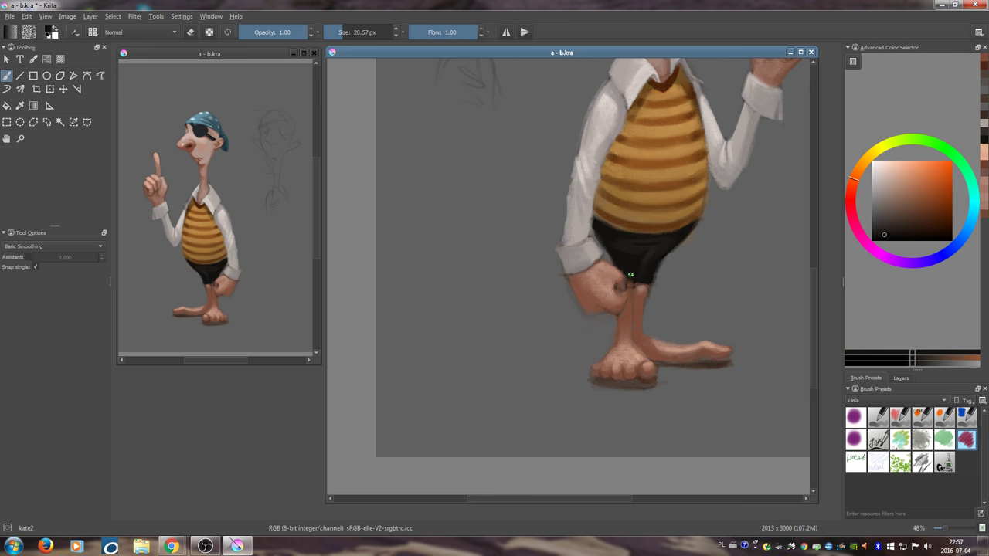
mouse_move(629, 269)
left_mouse_down()
mouse_move(625, 262)
mouse_move(620, 306)
mouse_move(615, 288)
mouse_move(618, 375)
left_mouse_up()
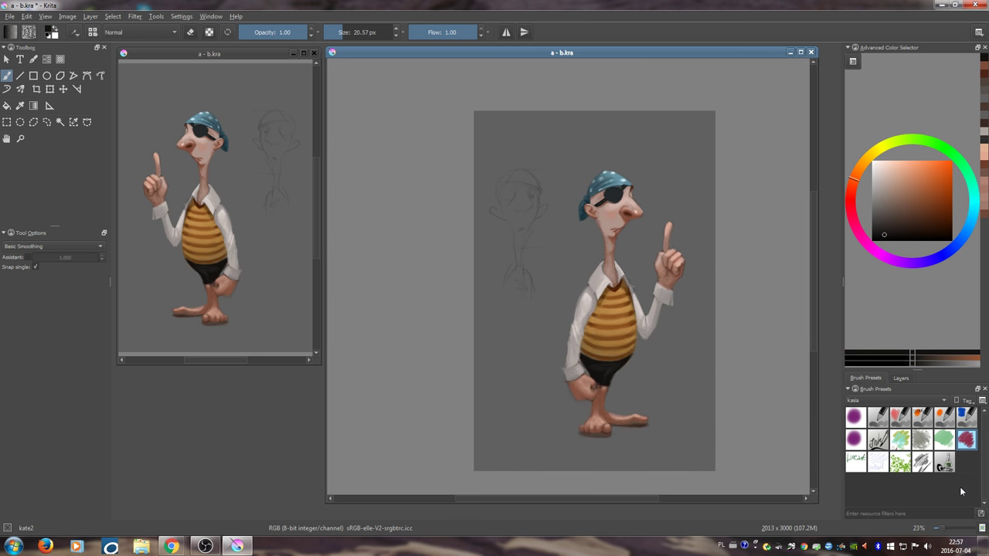
- Cover the leftover pencil sketch beside the pirate with sampled background grey using the Shape_fill brush
left_click(944, 462)
mouse_move(560, 168)
left_mouse_down()
mouse_move(560, 250)
mouse_move(475, 272)
mouse_move(469, 181)
left_mouse_up()
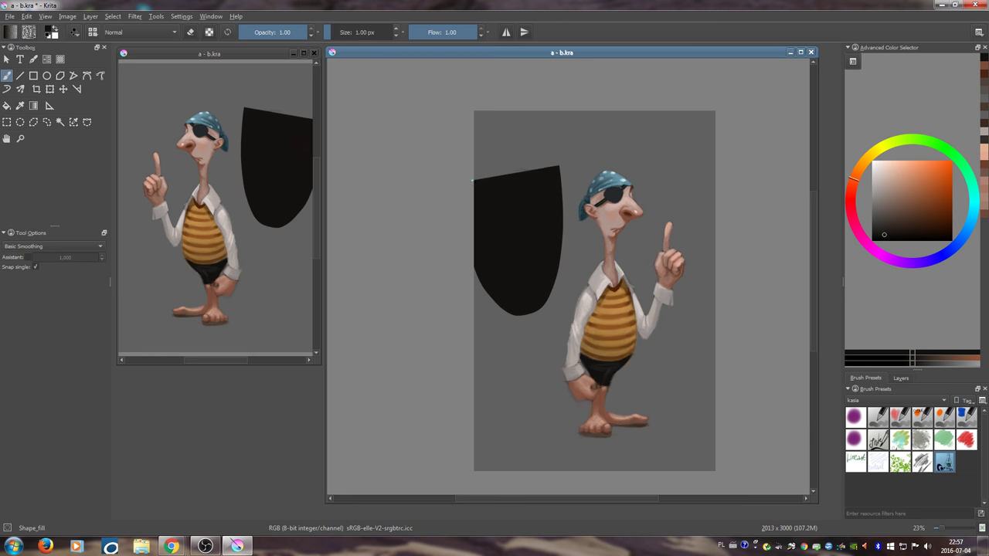
key("ctrl+z")
left_click(493, 174, "ctrl")
mouse_move(516, 146)
left_mouse_down()
mouse_move(479, 219)
mouse_move(528, 302)
mouse_move(554, 186)
mouse_move(473, 229)
left_mouse_up()
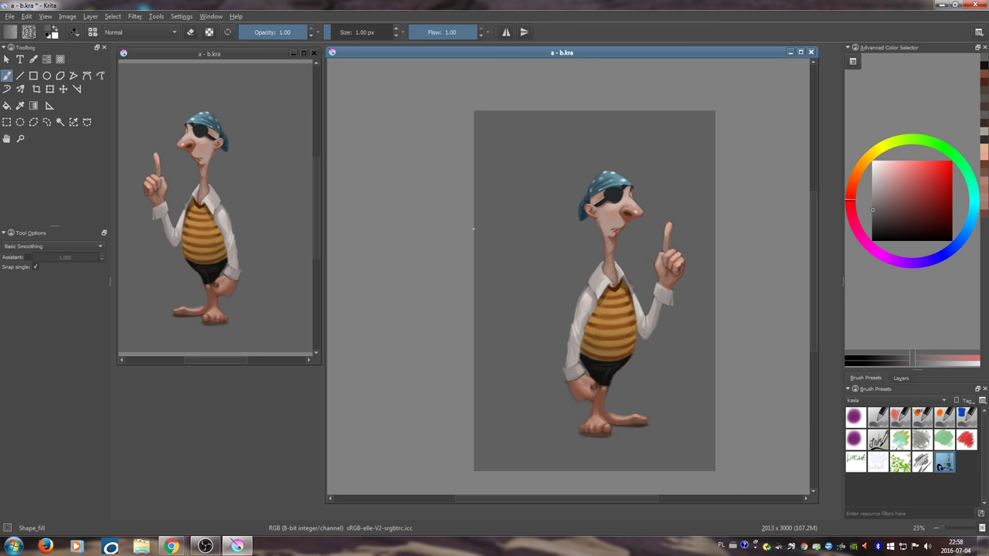
mouse_move(654, 362)
left_mouse_down()
mouse_move(633, 342)
mouse_move(644, 367)
left_mouse_up()
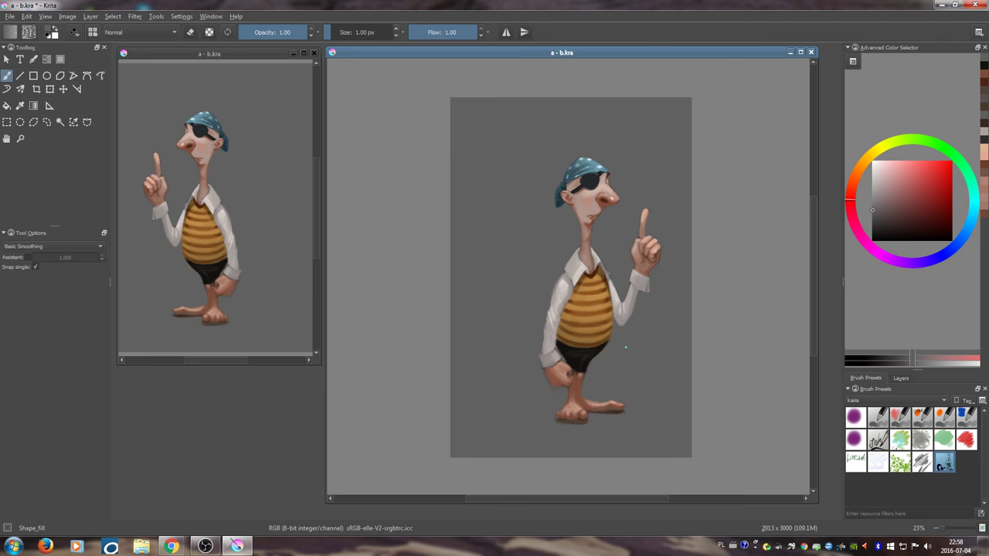
- Merge all five layers into one and duplicate the merged layer
left_click(900, 377)
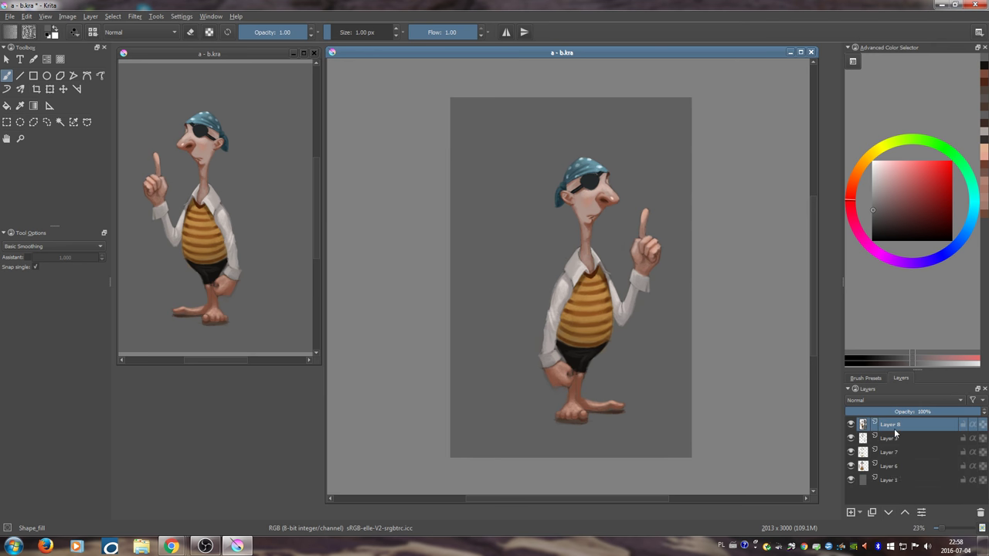
left_click(906, 482, "shift")
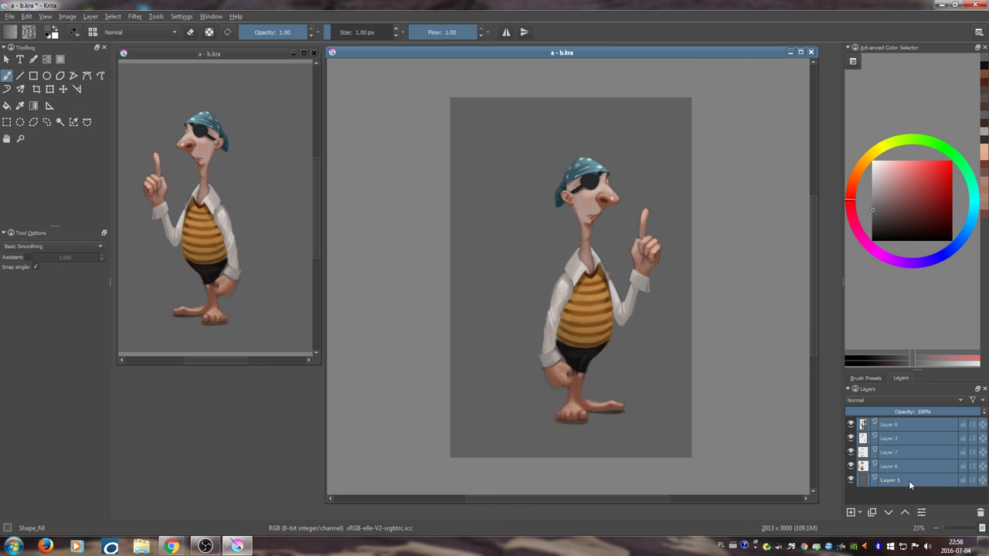
key("ctrl+e")
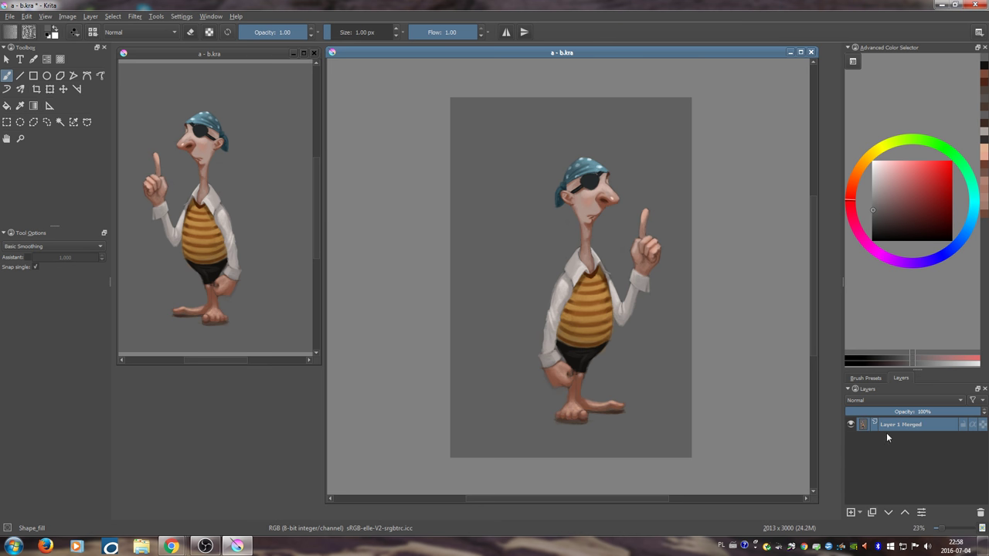
left_click(871, 512)
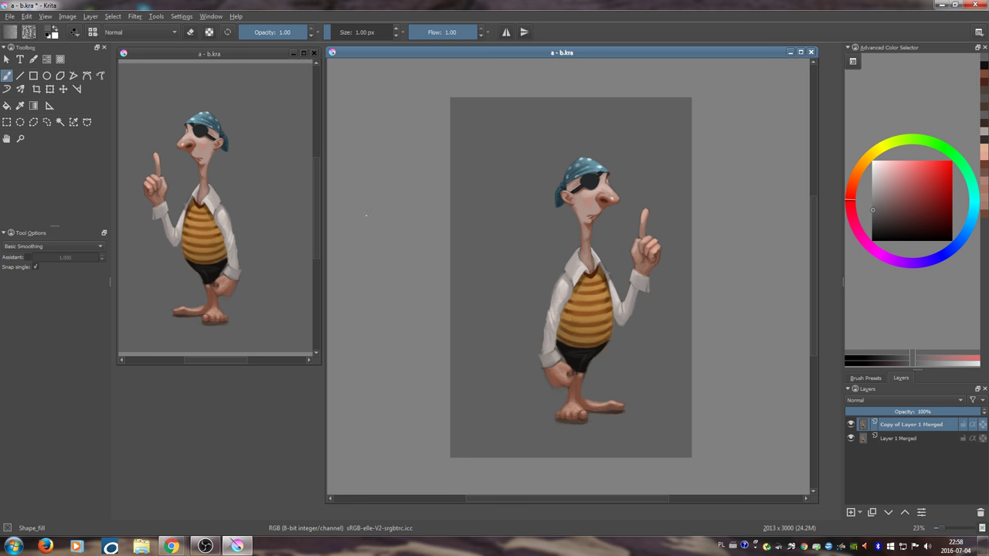
- Shift the duplicated layer sideways with the Transform tool so the pirate stands nearer the canvas centre, at position 1168, 1492 px
left_click(49, 89)
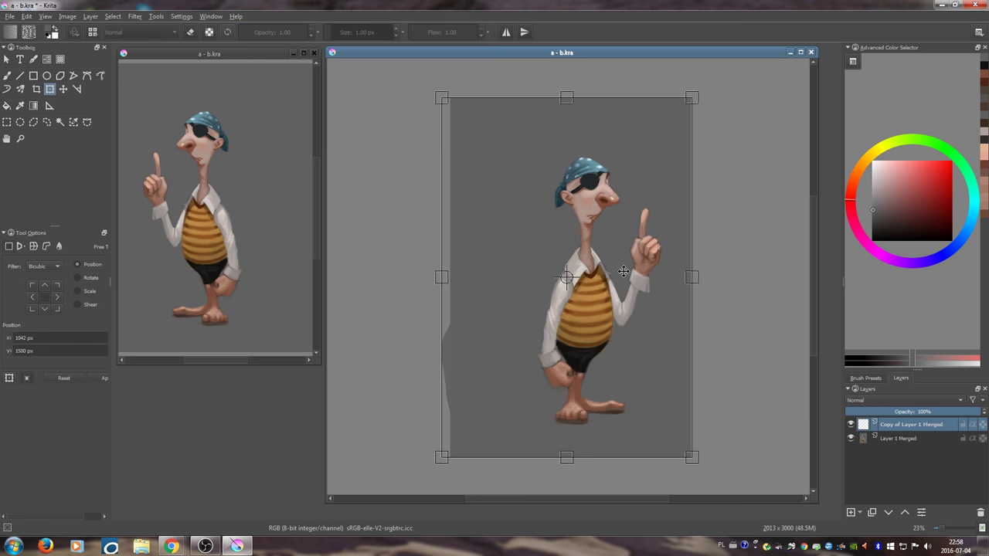
left_click_drag(624, 271, 591, 271)
key("Return")
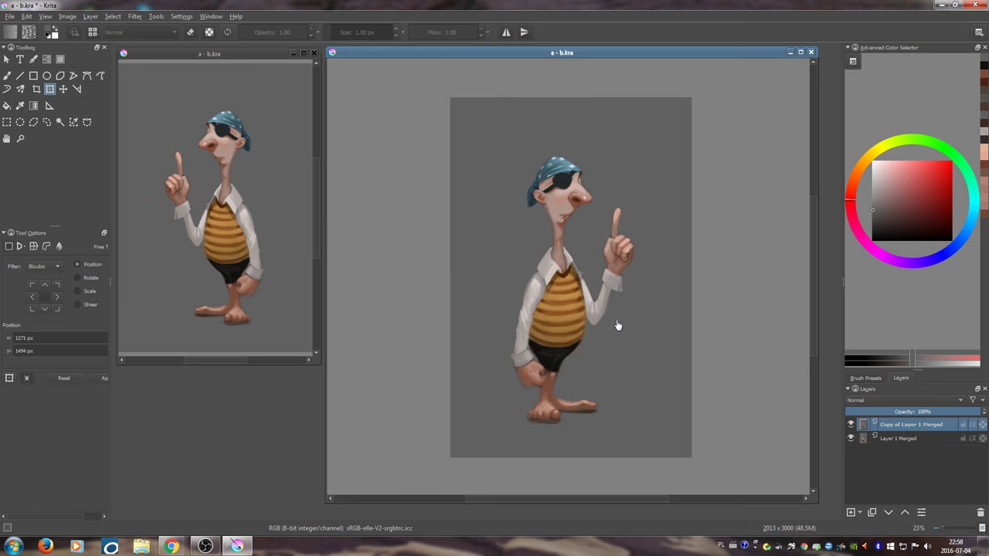
left_click_drag(601, 303, 574, 308)
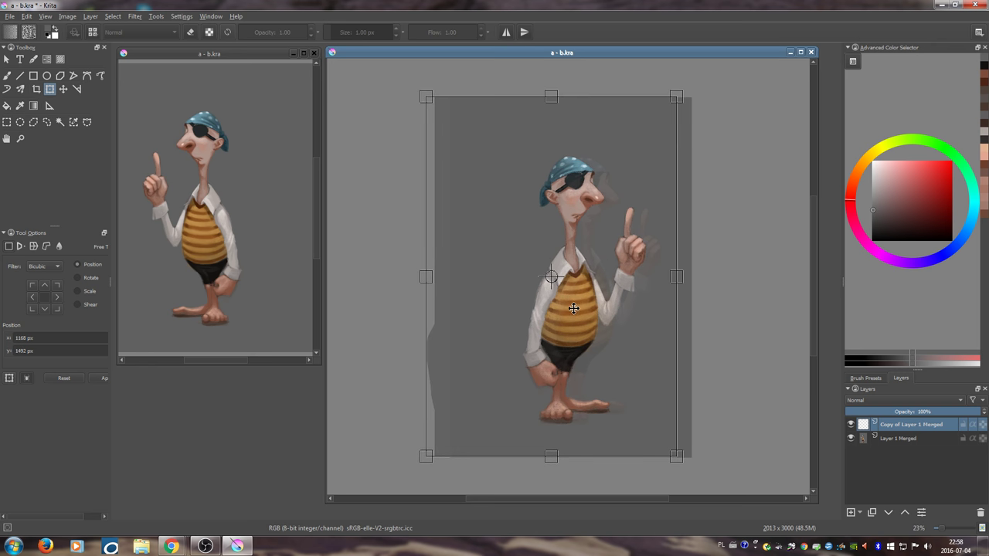
key("Return")
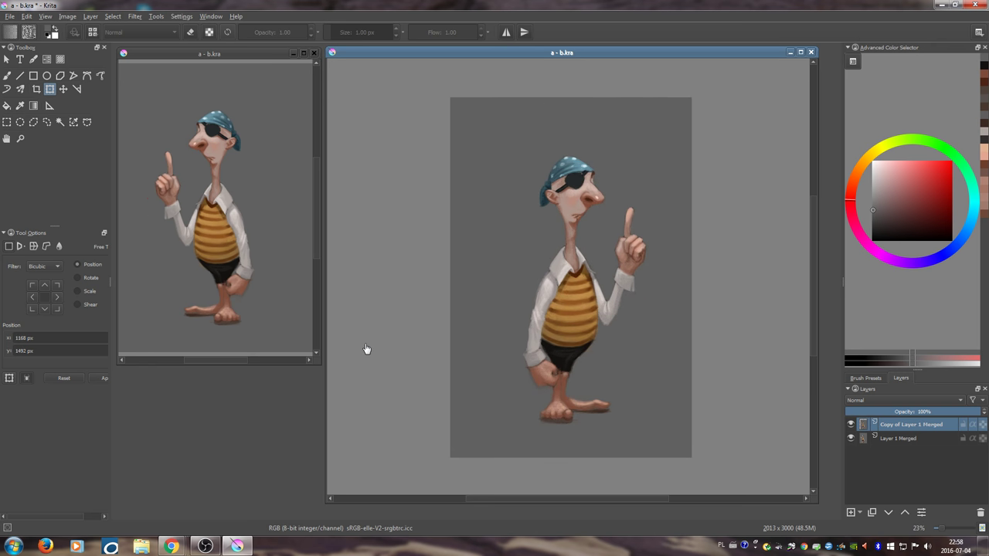
- Brighten the upper sleeve and shirt collar with sampled off-white tones, using the kate2 brush
key("b")
scroll(597, 359, "up", 2)
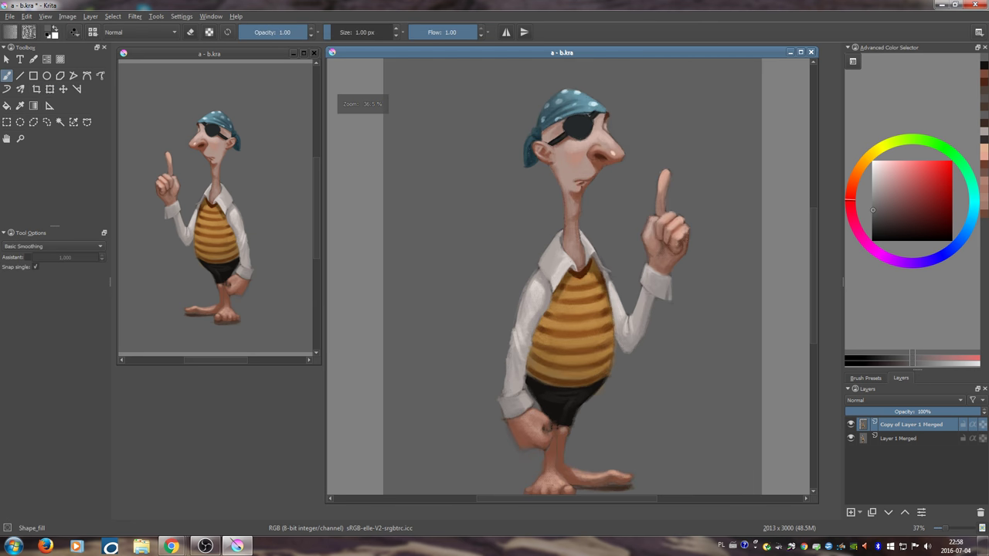
left_click(536, 286, "ctrl")
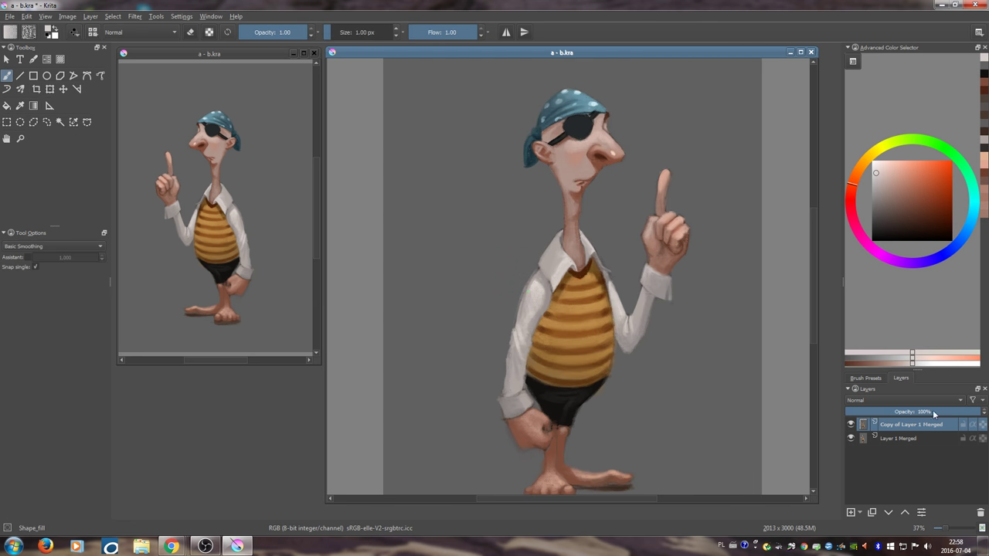
left_click(865, 378)
left_click(966, 438)
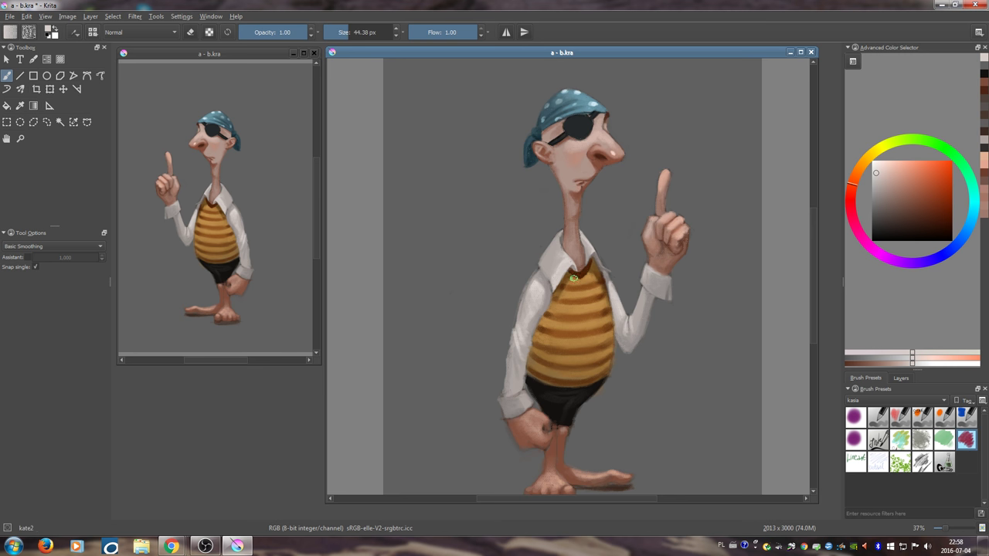
left_click(534, 282, "ctrl")
mouse_move(551, 277)
left_mouse_down()
mouse_move(526, 291)
mouse_move(530, 280)
mouse_move(521, 322)
left_mouse_up()
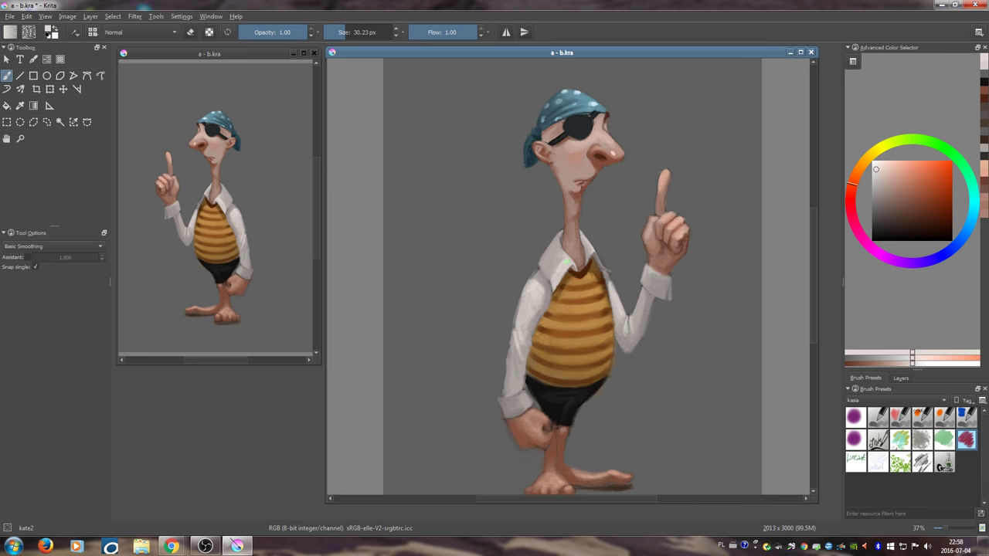
left_click_drag(572, 262, 556, 320)
- Soften the pirate's cheek and jaw with sampled skin tones, using the kate2 brush at about 39 to 49 px
left_click_drag(556, 271, 579, 253)
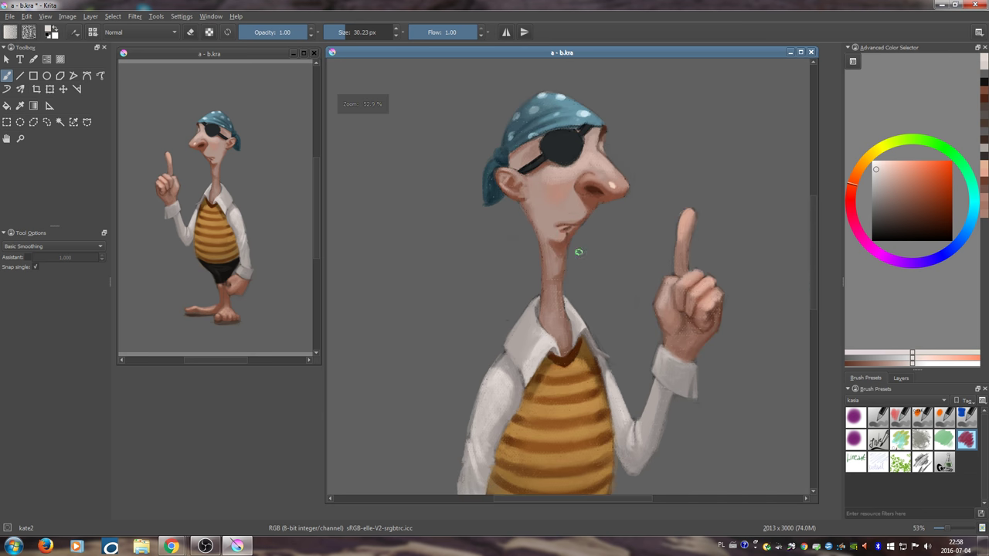
left_click(550, 178, "ctrl")
left_click_drag(563, 199, 568, 205)
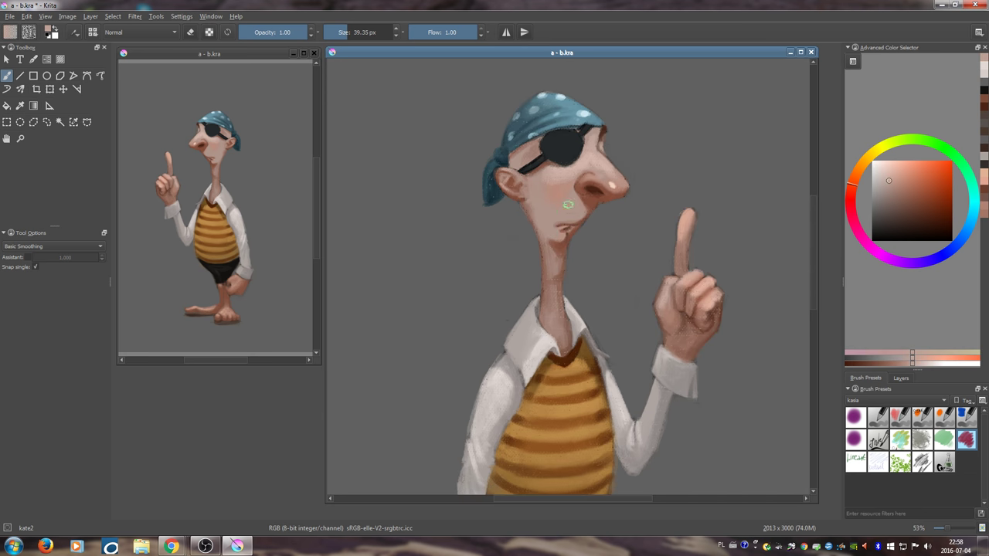
left_click(559, 182, "ctrl")
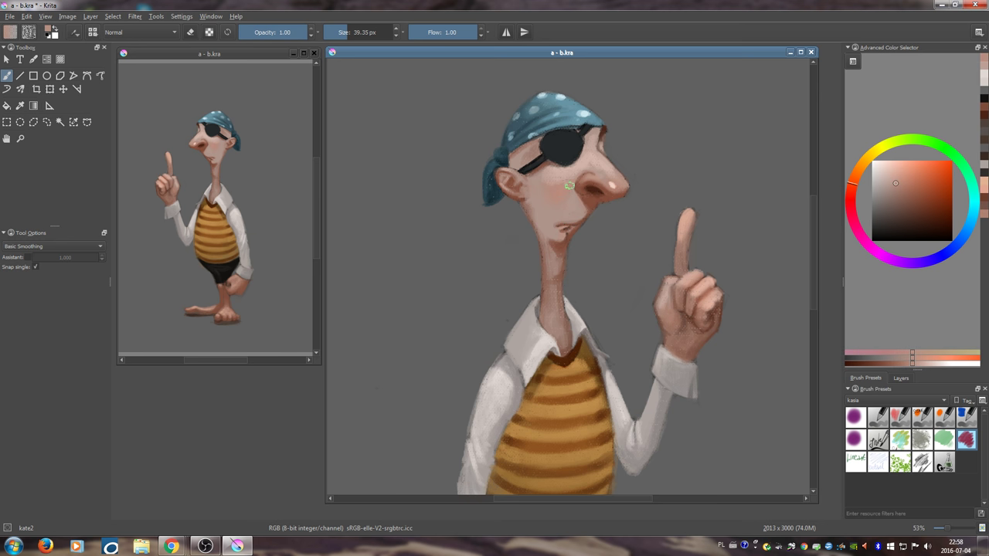
left_click(555, 191, "ctrl")
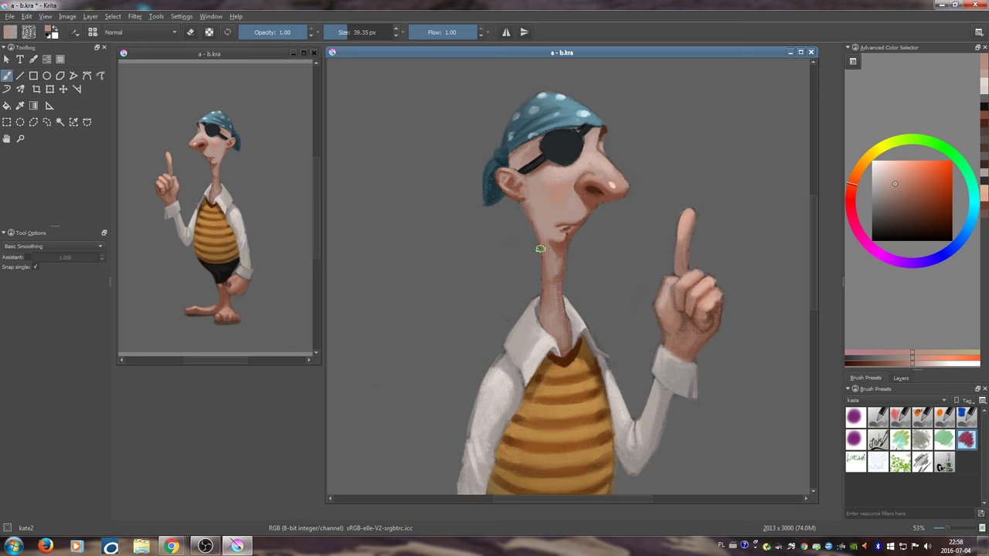
left_click(562, 185, "ctrl")
key("bracketright")
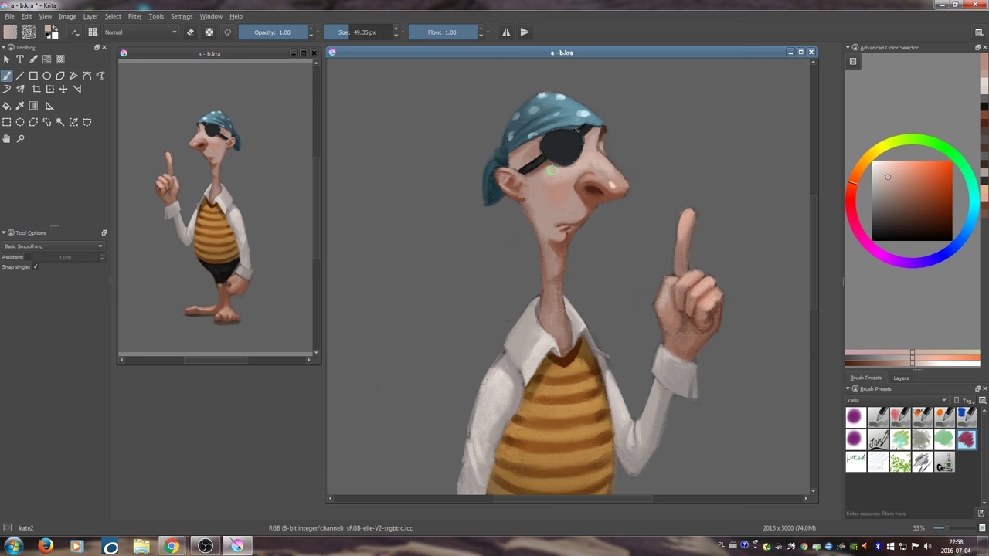
mouse_move(551, 170)
left_mouse_down()
mouse_move(542, 181)
mouse_move(555, 207)
left_mouse_up()
left_click(563, 190, "ctrl")
mouse_move(563, 256)
left_mouse_down()
mouse_move(589, 232)
mouse_move(583, 216)
mouse_move(570, 217)
left_mouse_up()
- Touch up the outline and knuckles of the raised hand with sampled skin, brown and background grey tones
left_click(593, 215, "ctrl")
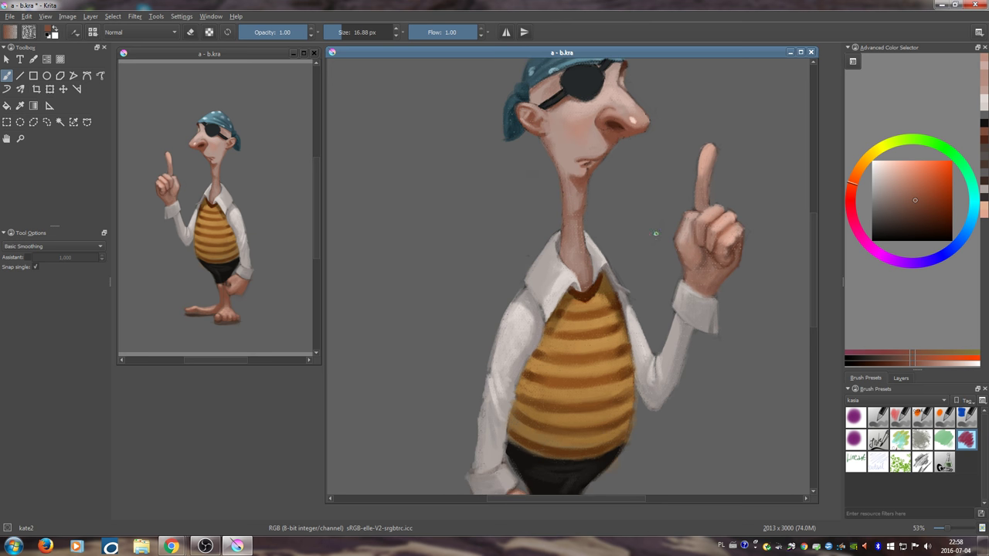
left_click(679, 230, "ctrl")
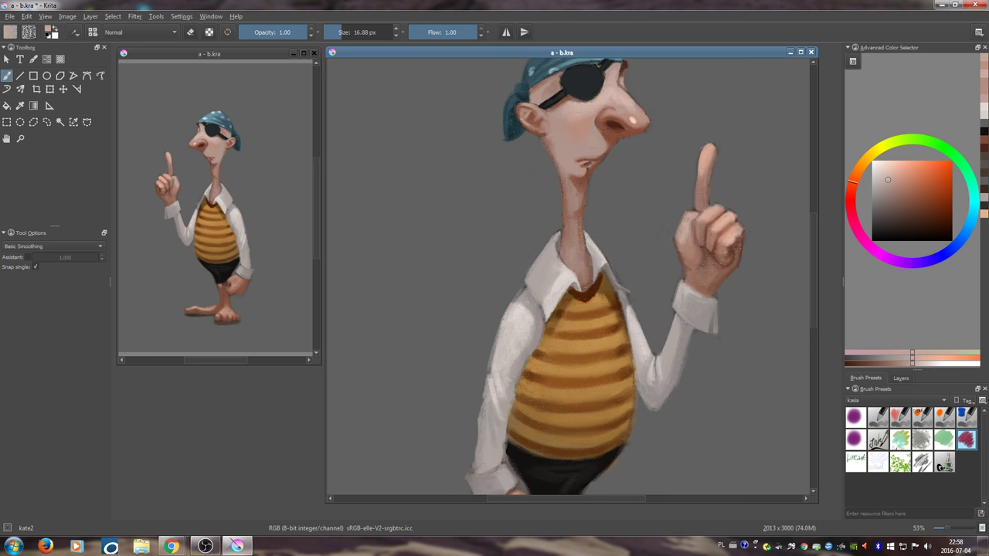
left_click(680, 218, "ctrl")
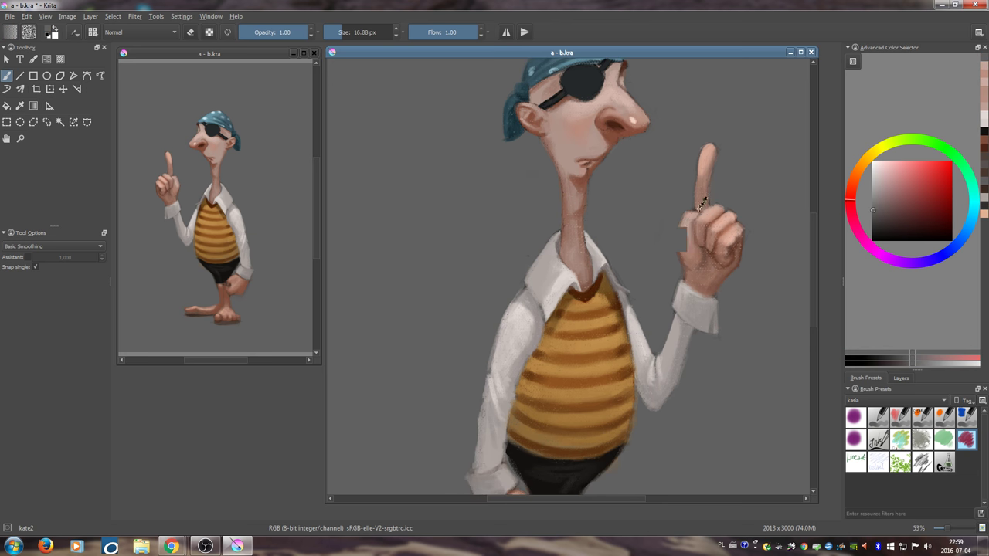
left_click(591, 184, "ctrl")
left_click_drag(641, 206, 691, 213)
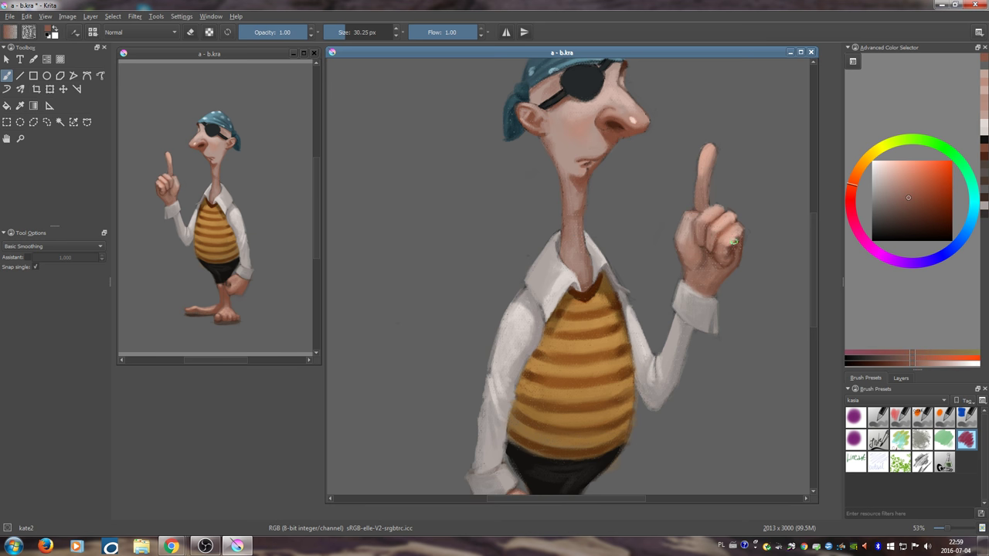
- Blend the palm and wrist of the raised hand with sampled skin tones and a more saturated reddish brown
left_click(694, 255, "ctrl")
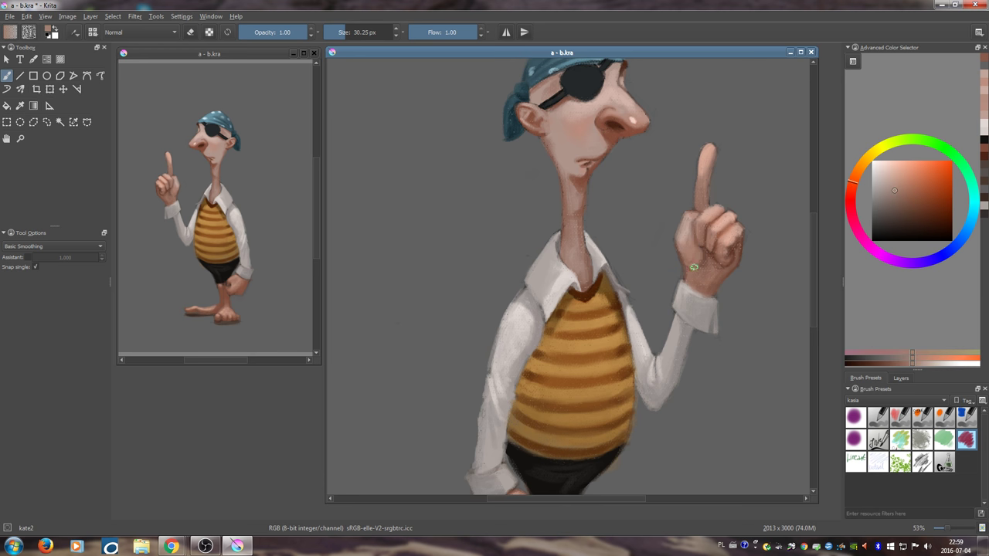
left_click_drag(693, 267, 698, 253)
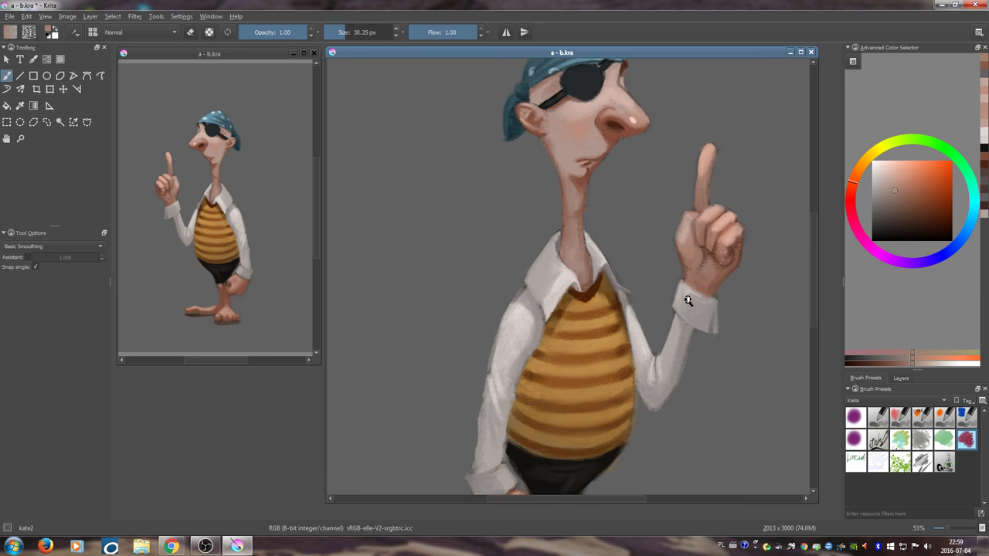
mouse_move(688, 299)
left_mouse_down()
mouse_move(697, 325)
mouse_move(678, 281)
left_mouse_up()
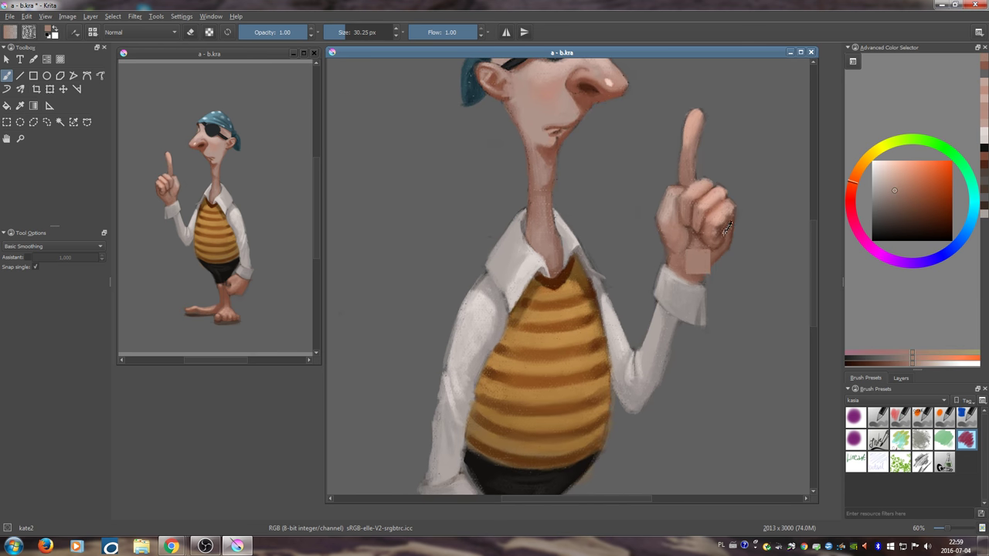
left_click(723, 233, "ctrl")
mouse_move(695, 234)
left_mouse_down()
mouse_move(675, 254)
mouse_move(679, 244)
left_mouse_up()
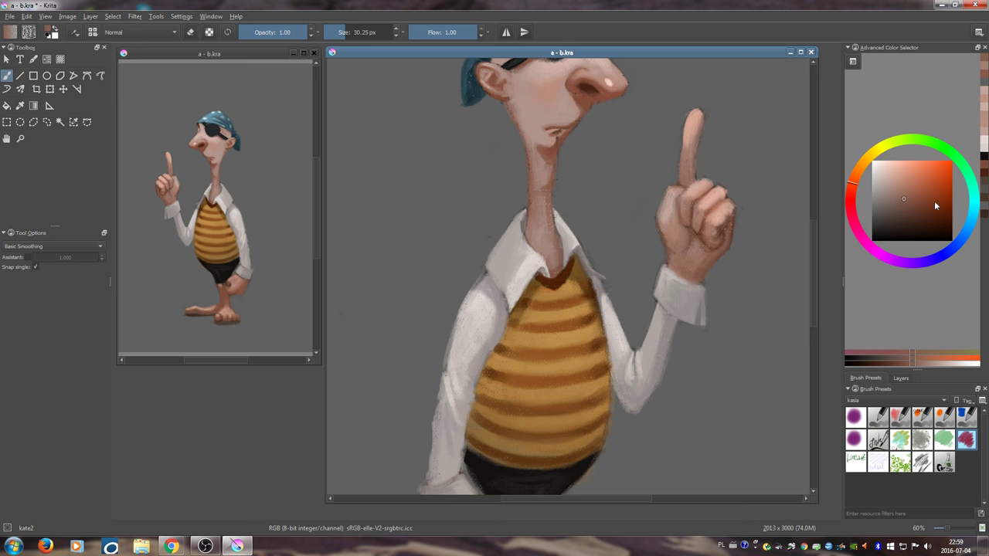
left_click(920, 195)
key("bracketright")
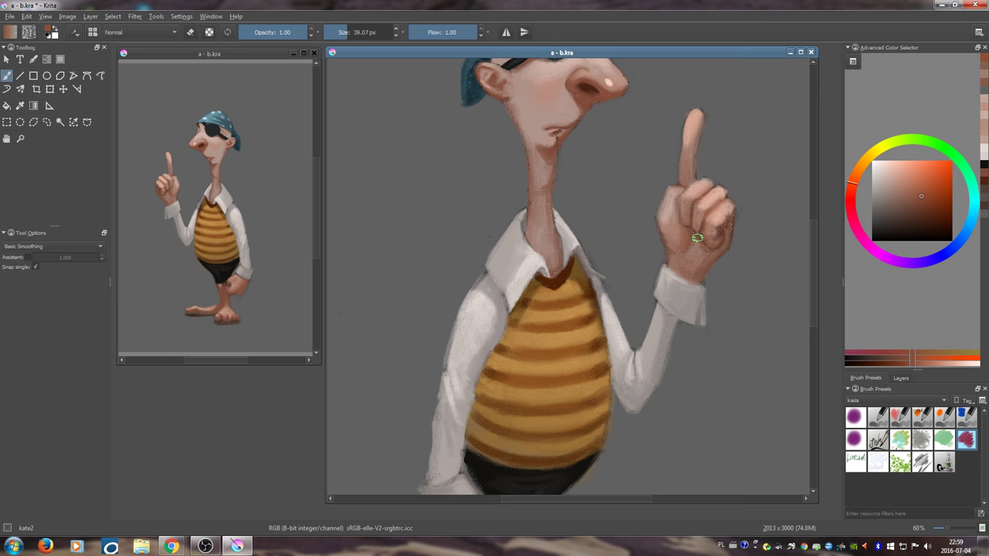
left_click_drag(737, 251, 759, 251, "shift")
- Deepen the hollow of the lowered fist with a dark reddish brown at a brush size of about 18 px
left_click_drag(615, 411, 719, 270)
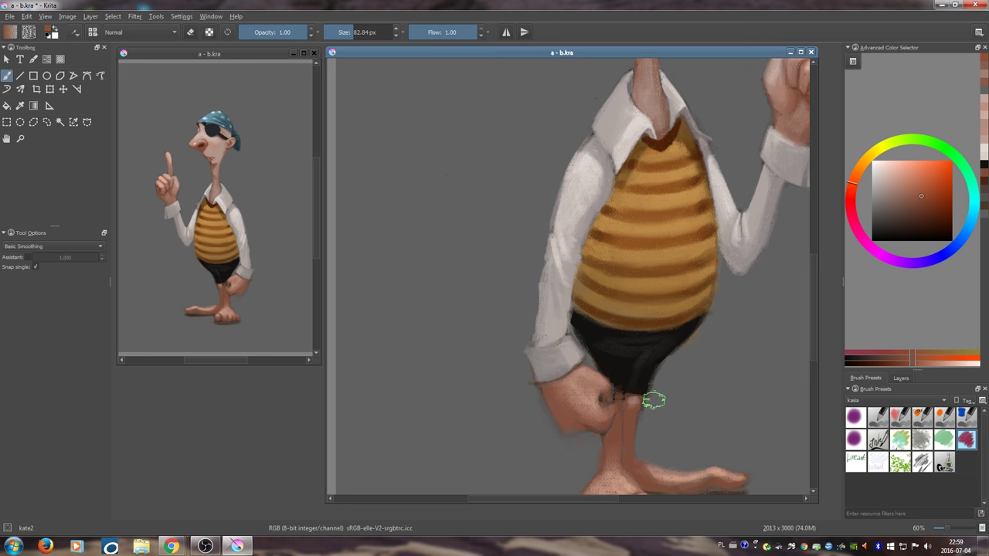
left_click_drag(654, 400, 657, 360)
left_click(943, 210)
left_click_drag(644, 316, 624, 318, "shift")
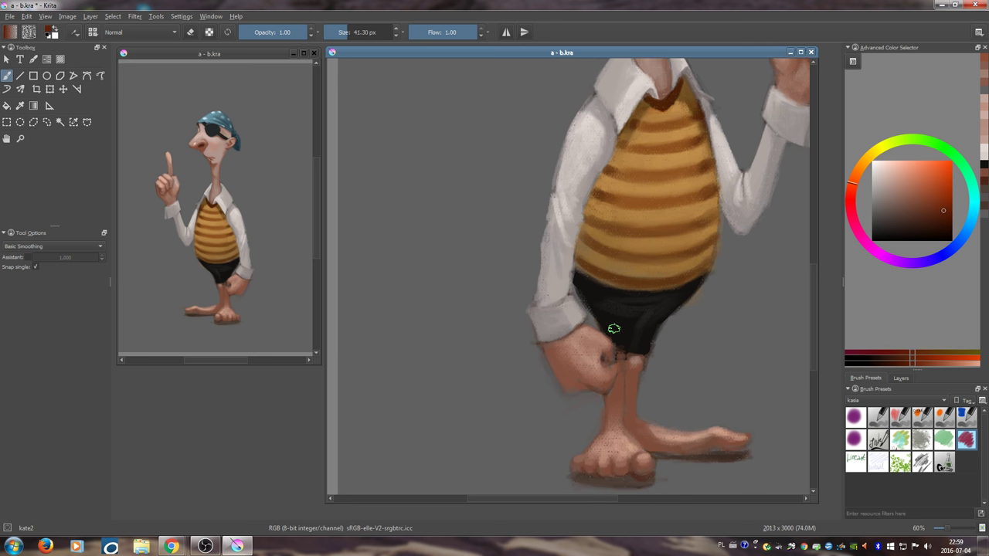
key("bracketleft")
key("bracketleft")
key("bracketleft")
key("bracketleft")
left_click_drag(604, 353, 608, 364)
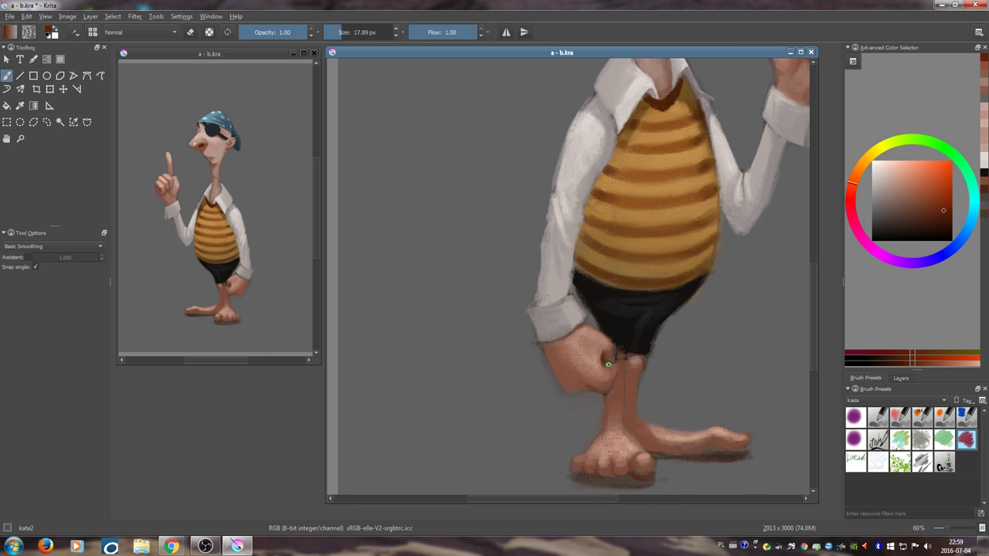
- Strengthen the shading on the legs with brown tones, enlarging the brush to about 30 px
scroll(607, 339, "down", 3)
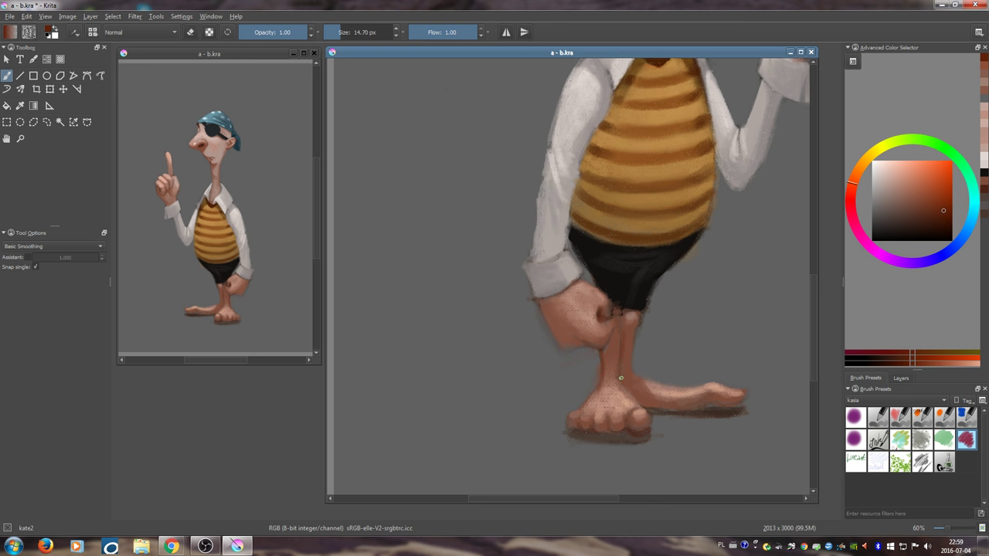
key("bracketright")
key("bracketright")
key("bracketright")
left_click(608, 386, "ctrl")
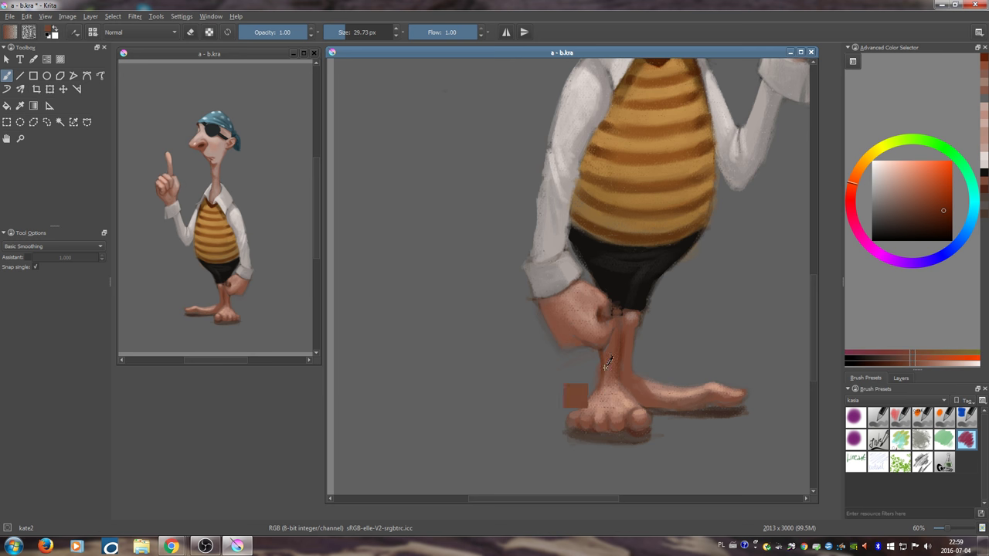
- Define the trouser hem beside the lowered fist with sampled black at about 22 px
left_click(614, 308, "ctrl")
key("bracketleft")
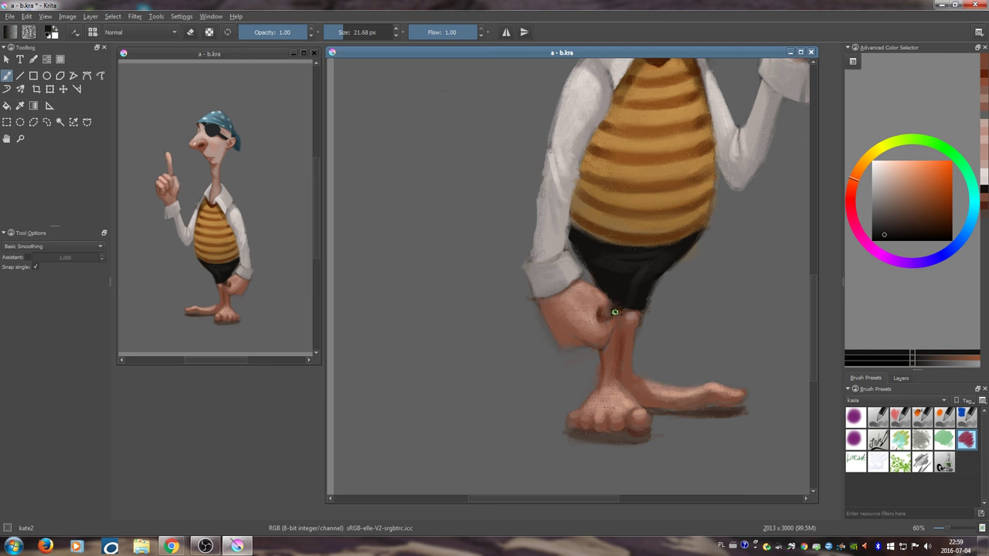
left_click_drag(621, 352, 589, 339)
left_click_drag(585, 360, 586, 346)
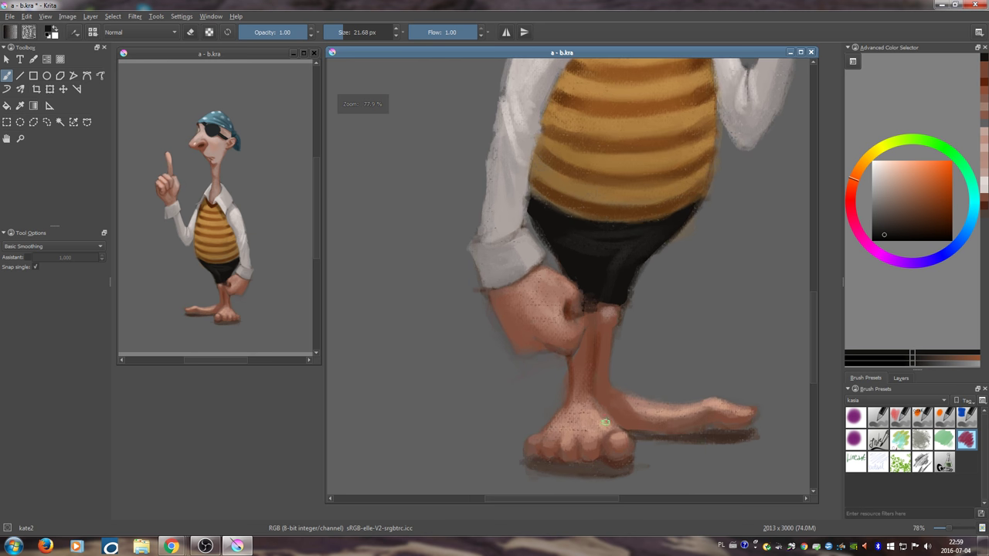
- Warm the shadow under the front foot with sampled dark brown at a brush size of about 33 px
left_click_drag(591, 407, 598, 428)
scroll(599, 428, "up", 1)
left_click(591, 409, "ctrl")
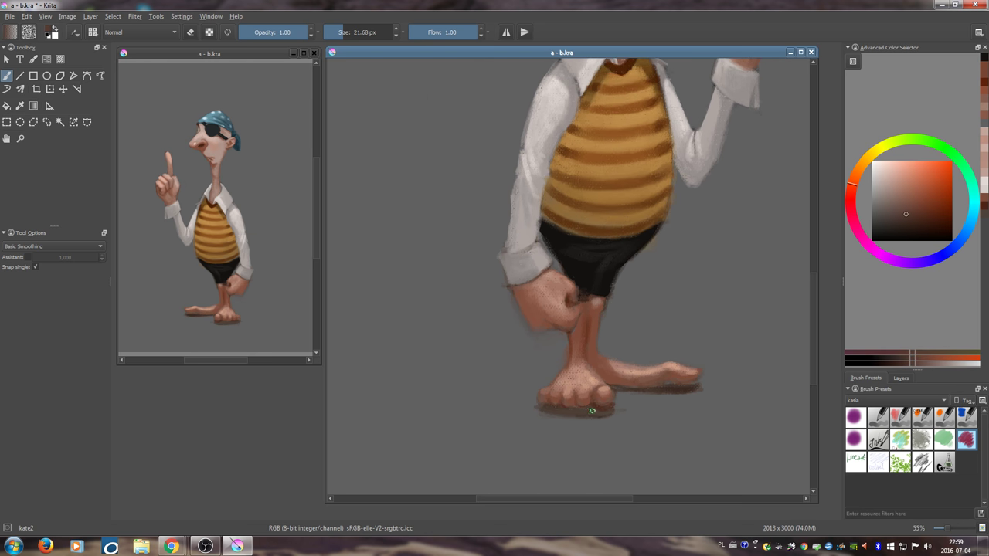
key("bracketright")
left_click(588, 411, "ctrl")
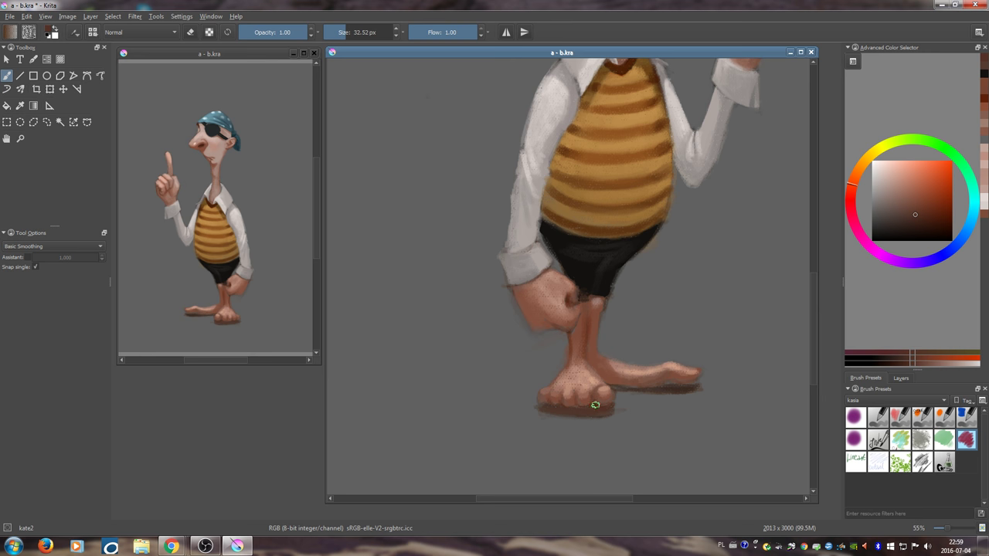
- Darken the gap between the lowered fist and the trouser leg with sampled black at about 18 px
left_click(595, 272, "ctrl")
left_click(589, 271, "ctrl")
left_click_drag(610, 341, 604, 341)
left_click_drag(587, 297, 593, 294)
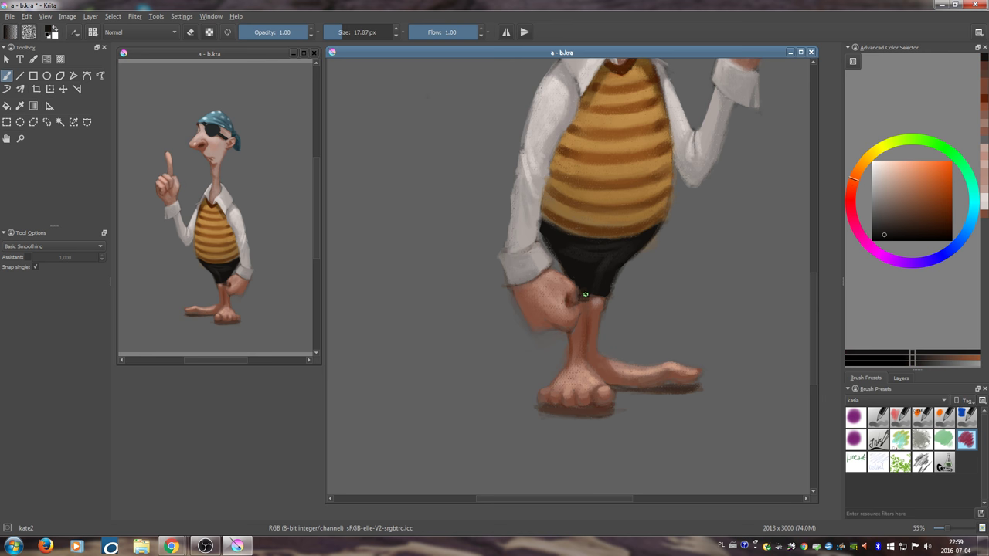
- Paint dark brown sandal straps across both feet with a brown sampled from the foot shadow, using brush sizes of about 21 and 12 px
left_click(627, 384, "ctrl")
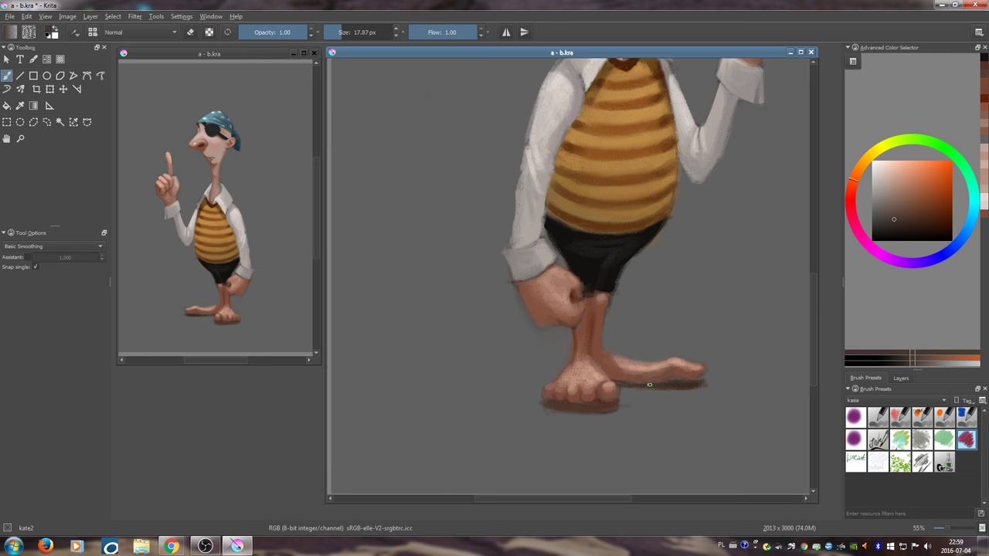
mouse_move(649, 384)
left_mouse_down()
mouse_move(652, 370)
mouse_move(652, 382)
mouse_move(639, 378)
mouse_move(651, 377)
left_mouse_up()
left_click(650, 384, "ctrl")
left_click(651, 385, "ctrl")
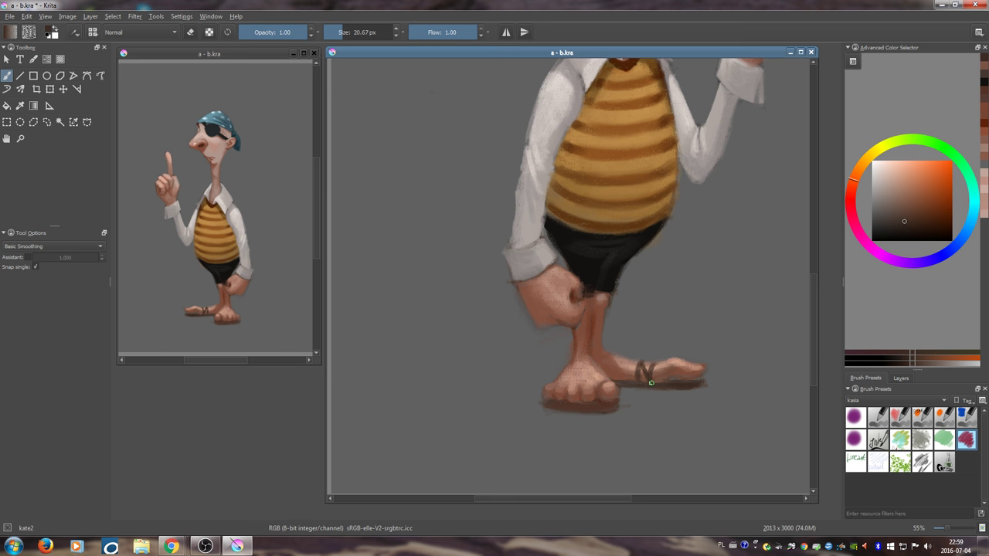
mouse_move(562, 378)
left_mouse_down()
mouse_move(648, 380)
mouse_move(583, 375)
left_mouse_up()
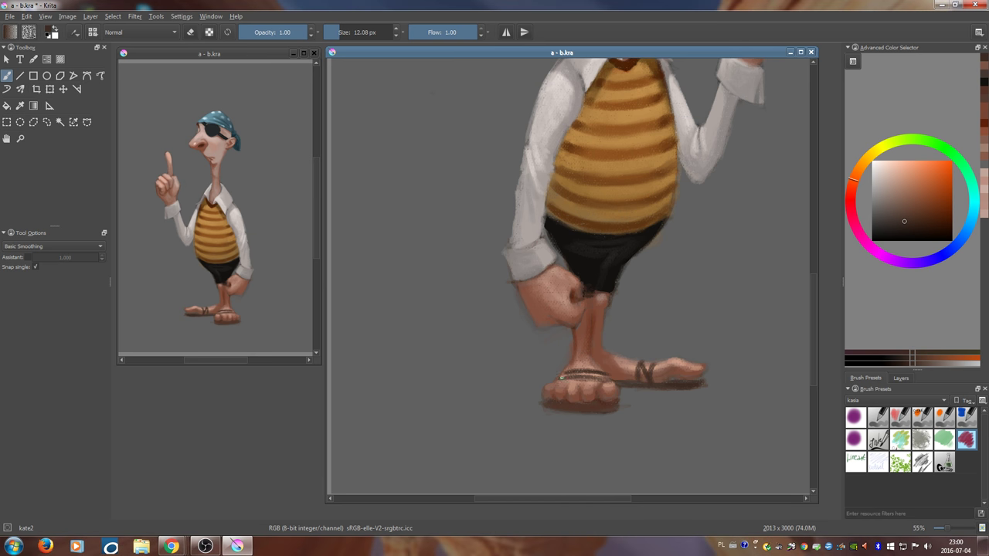
- Airbrush a saturated reddish brown over the raised and lowered hands with the Airbrush_pressure brush at about 205 px
scroll(598, 371, "down", 5)
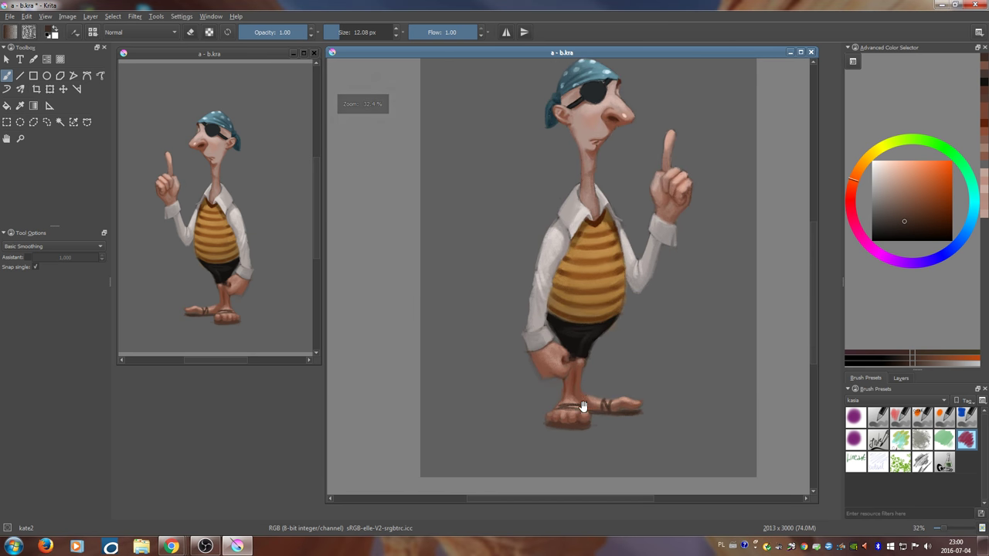
scroll(583, 388, "up", 3)
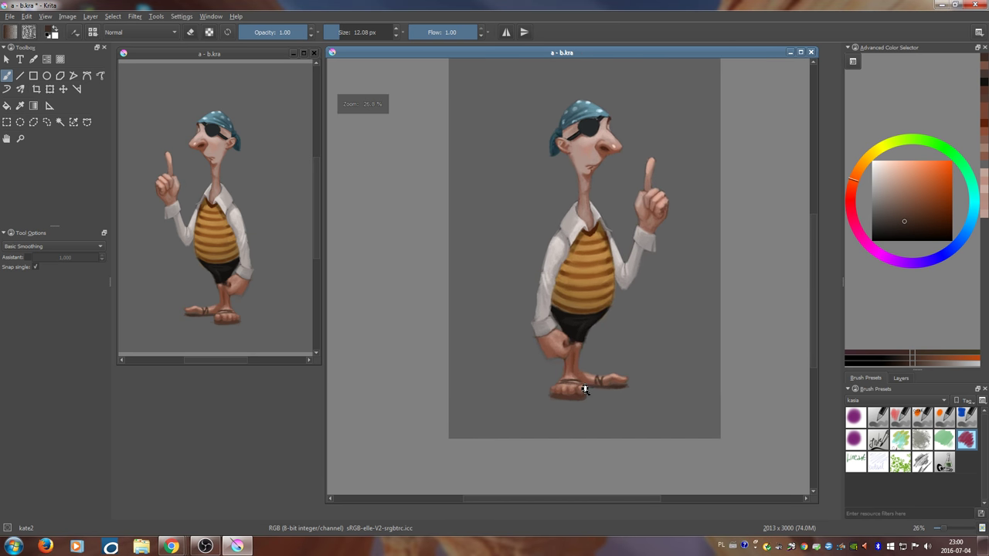
scroll(583, 389, "up", 3)
left_click(937, 211)
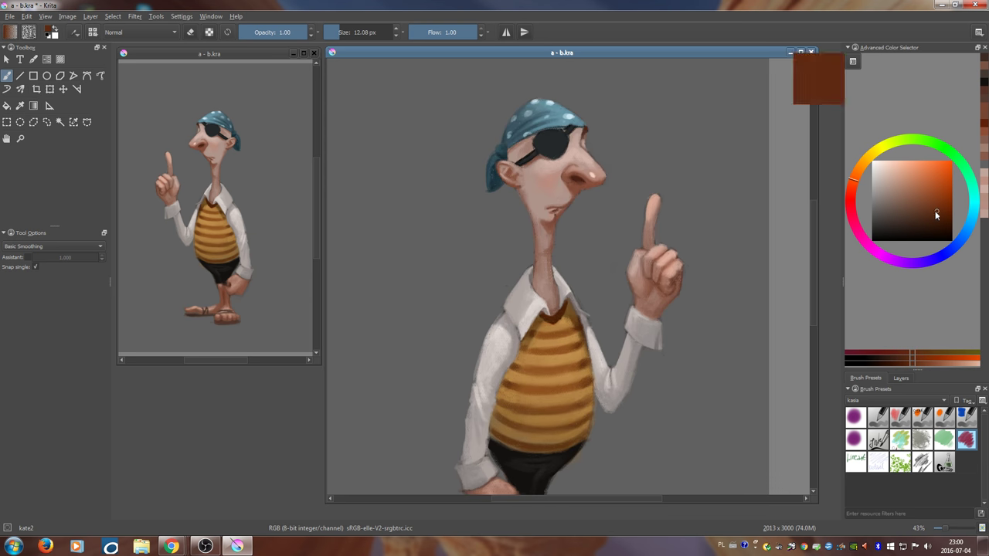
left_click(859, 419)
left_click(673, 279, "ctrl")
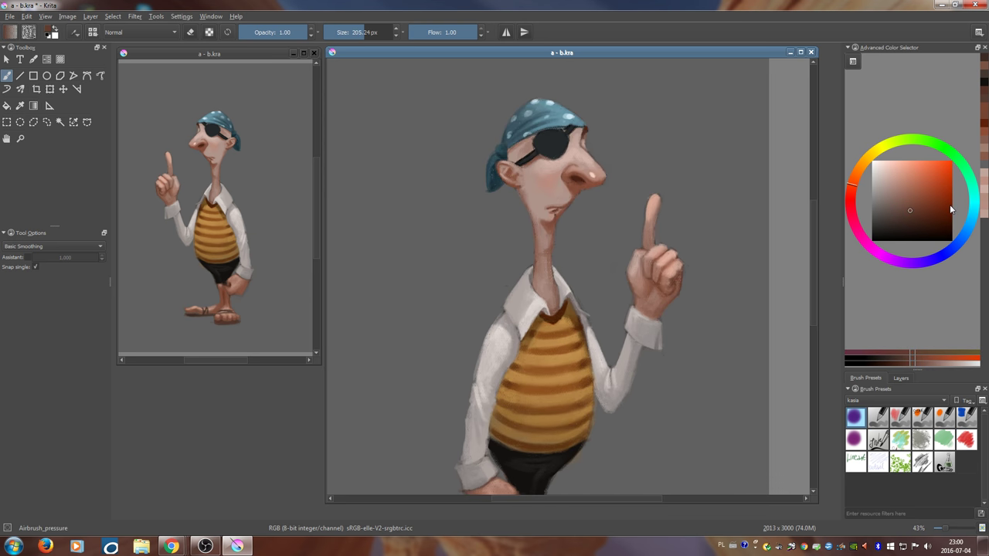
left_click(940, 207)
mouse_move(670, 279)
left_mouse_down()
mouse_move(645, 278)
mouse_move(668, 278)
mouse_move(648, 266)
mouse_move(640, 284)
mouse_move(650, 302)
mouse_move(646, 278)
mouse_move(663, 268)
mouse_move(659, 279)
mouse_move(645, 268)
mouse_move(685, 294)
left_mouse_up()
mouse_move(618, 319)
left_mouse_down()
mouse_move(636, 360)
mouse_move(624, 334)
left_mouse_up()
left_click_drag(529, 407, 550, 409)
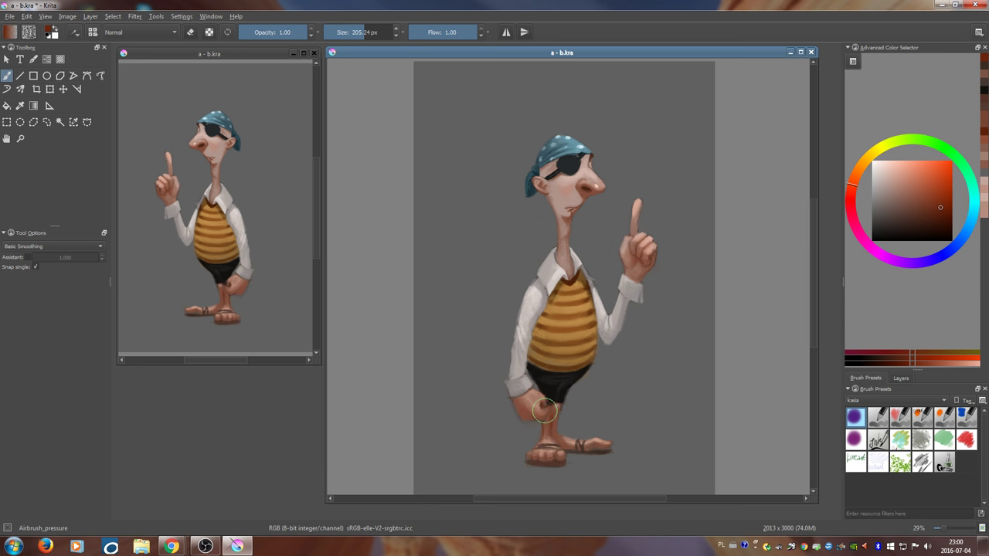
- Add a new empty paint layer above the copied merged layer
scroll(632, 417, "down", 2)
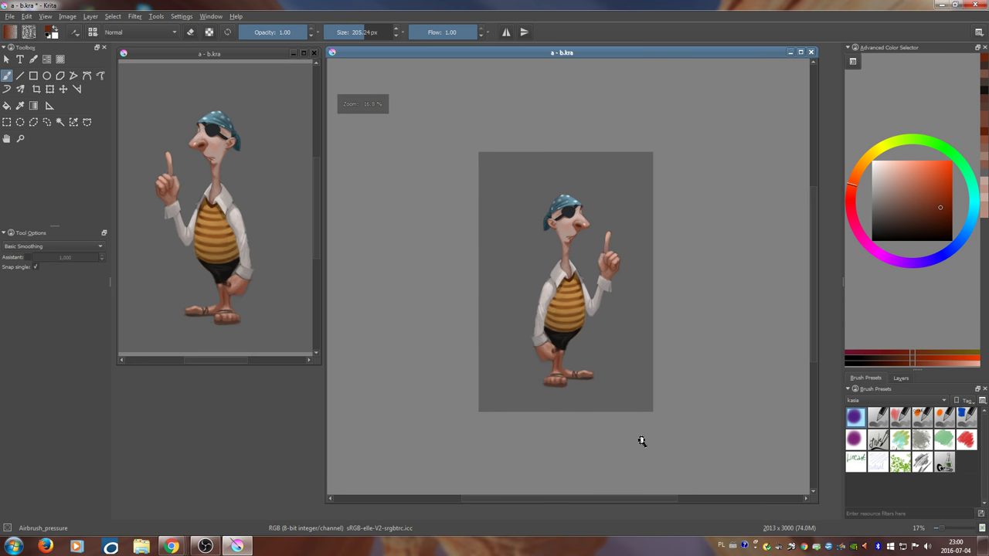
left_click_drag(641, 441, 621, 394)
left_click_drag(621, 394, 652, 341)
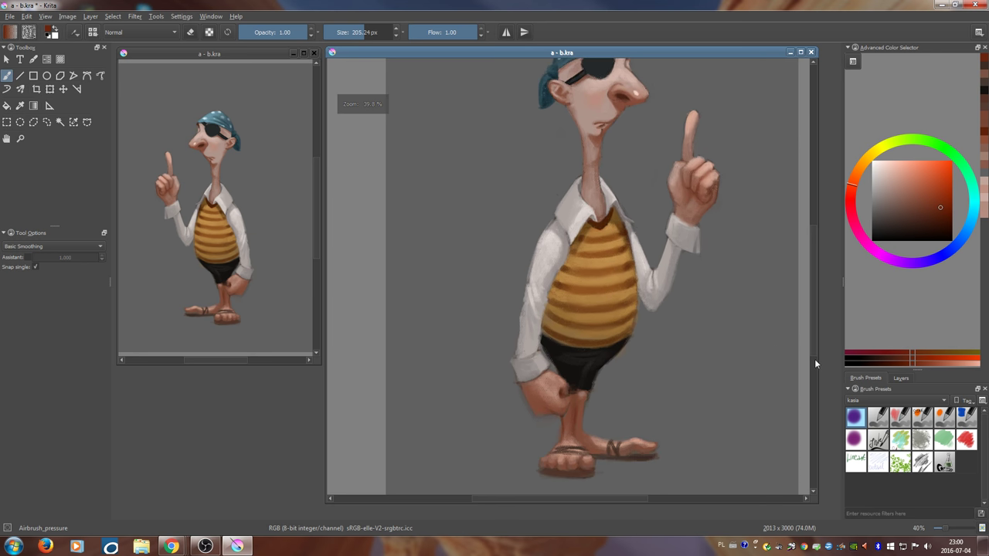
left_click(902, 379)
left_click(851, 512)
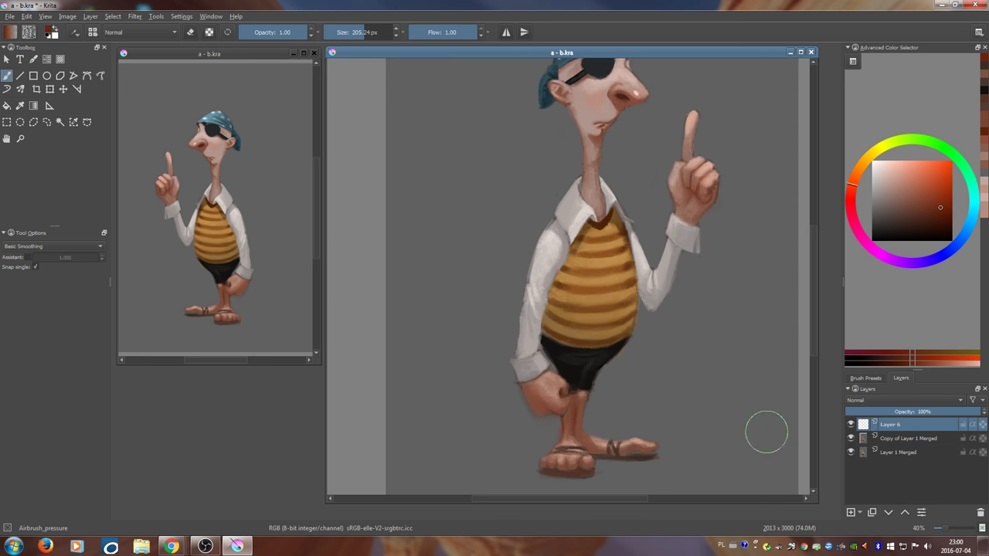
- Set the new top layer's blending mode to Multiply and choose a muted warm grey painting color
left_click_drag(673, 371, 683, 403)
left_click_drag(682, 391, 689, 391)
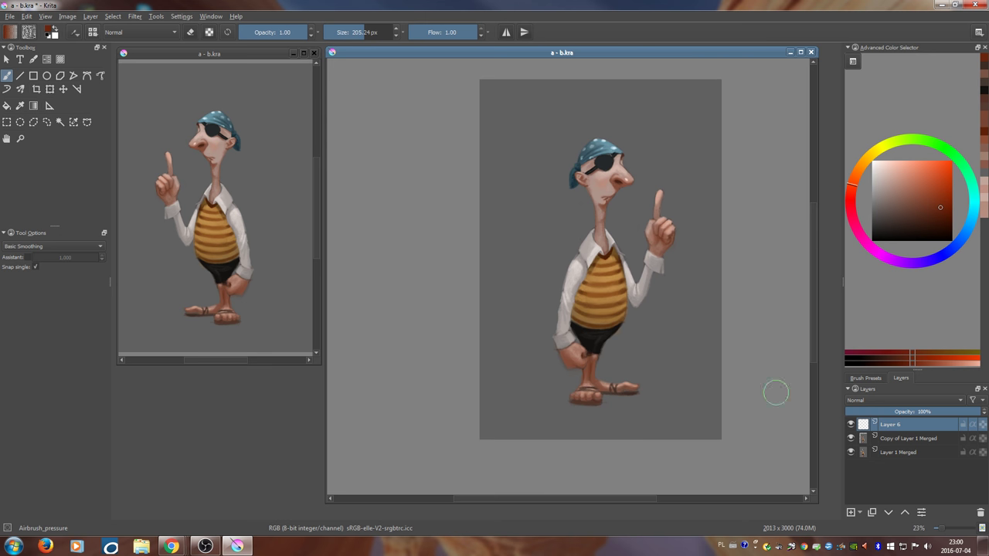
left_click(876, 398)
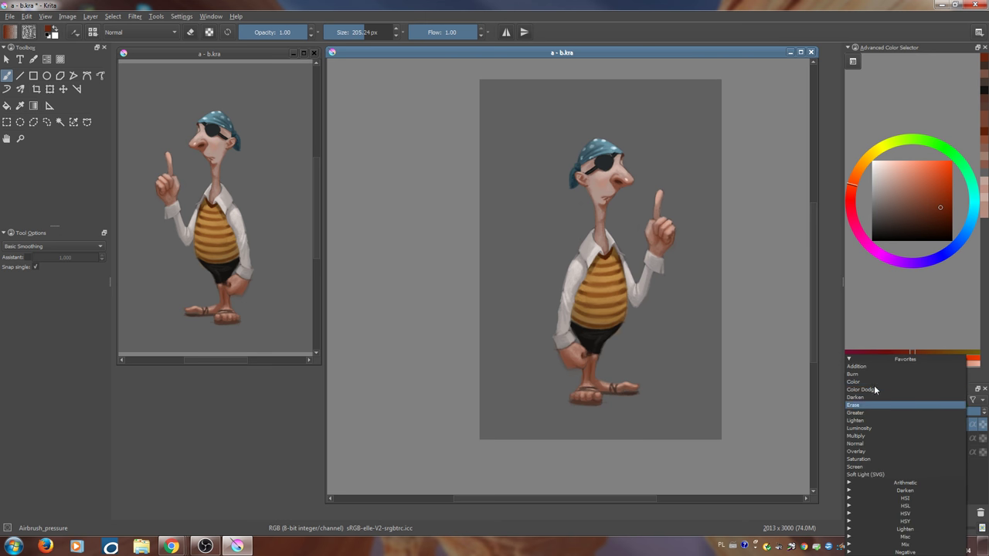
left_click(878, 436)
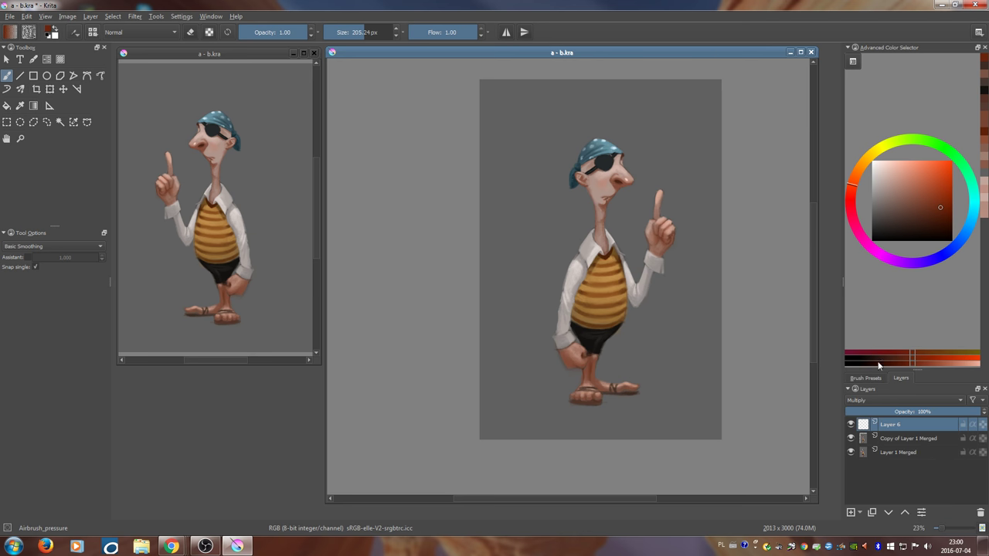
left_click(877, 190)
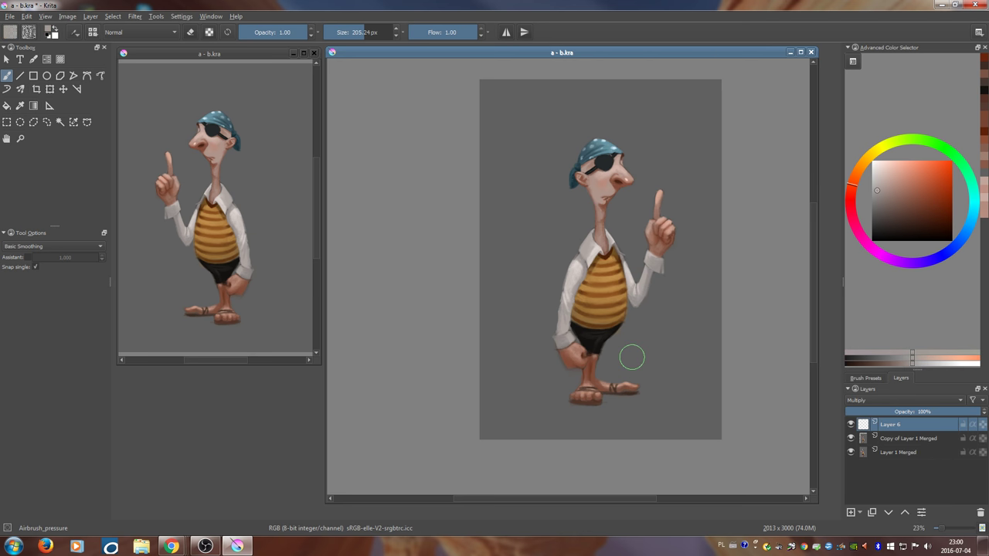
- Airbrush a soft grey ground shadow around and behind the feet with the Airbrush_pressure preset, up to about 392 px
left_click(867, 377)
left_click(855, 439)
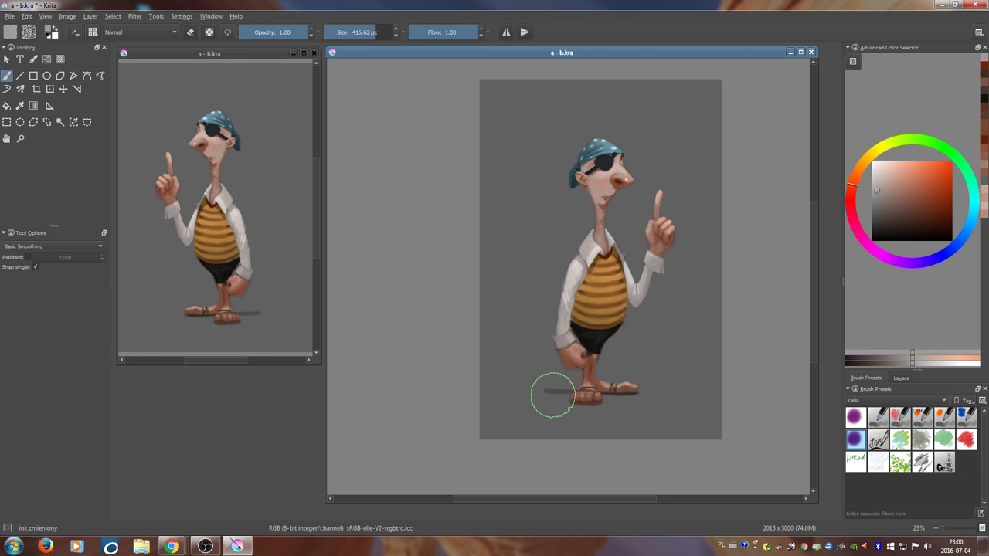
left_click(855, 417)
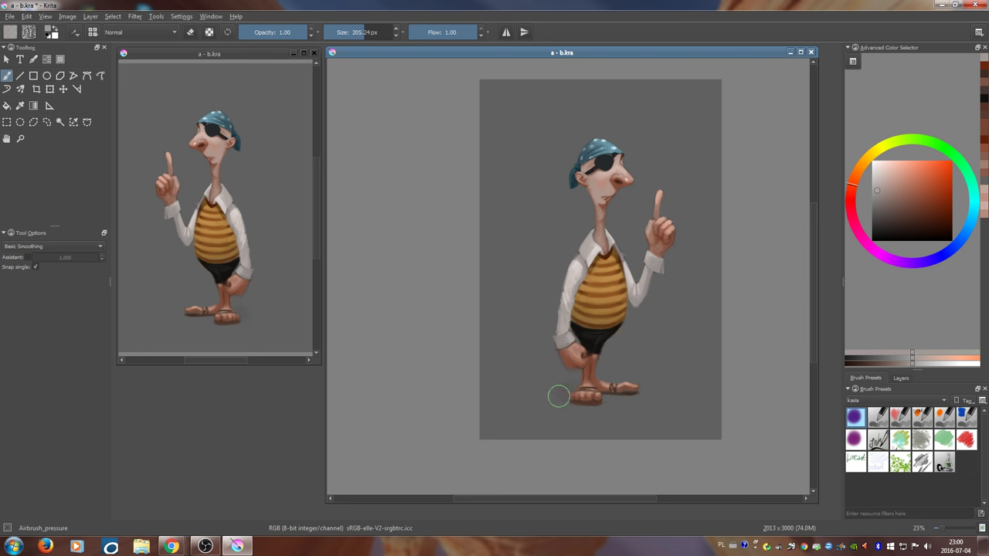
mouse_move(557, 402)
left_mouse_down()
mouse_move(638, 396)
mouse_move(522, 388)
mouse_move(606, 404)
mouse_move(551, 405)
mouse_move(560, 391)
mouse_move(580, 408)
mouse_move(538, 404)
mouse_move(589, 400)
left_mouse_up()
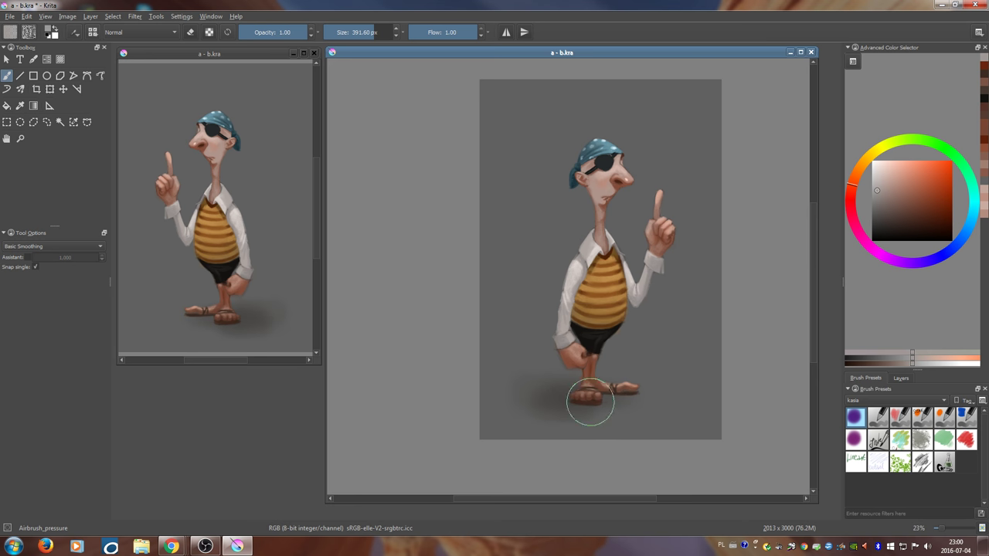
- Trim the ground shadow's outer edges with the eraser at about 392 px, and tint the shadow with a muted reddish grey
key("e")
mouse_move(559, 418)
left_mouse_down()
mouse_move(513, 418)
mouse_move(626, 426)
mouse_move(522, 430)
mouse_move(703, 405)
mouse_move(558, 380)
mouse_move(565, 393)
mouse_move(633, 360)
left_mouse_up()
key("e")
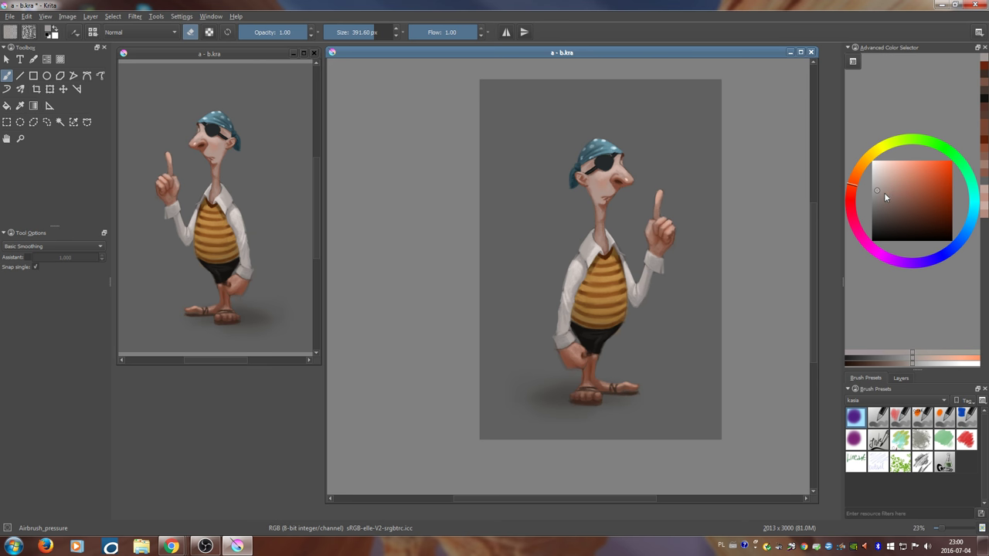
left_click(895, 195)
mouse_move(566, 384)
left_mouse_down()
mouse_move(624, 395)
mouse_move(522, 398)
mouse_move(617, 404)
left_mouse_up()
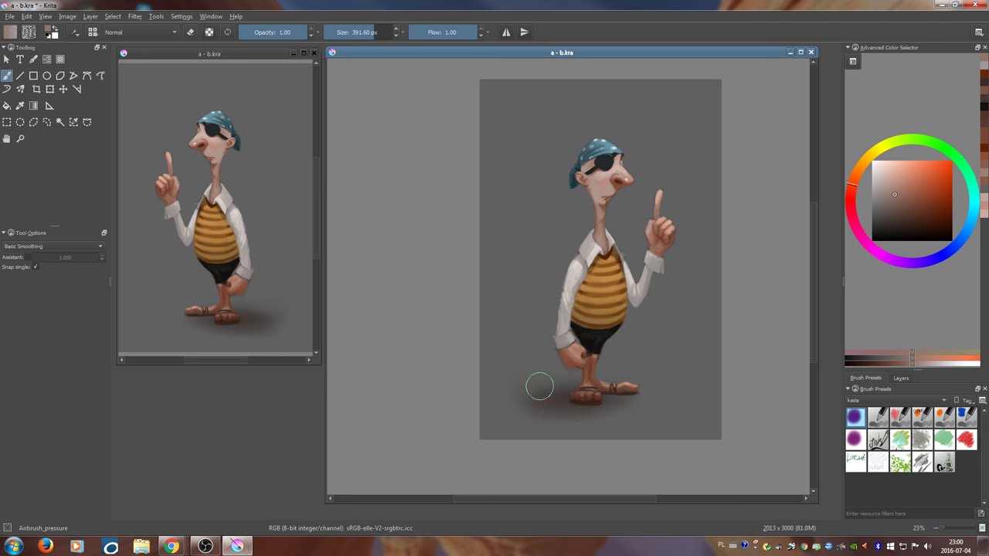
- Erase the shadow where it overlaps both feet and ankles, using eraser sizes of about 228 and 108 px
scroll(652, 394, "up", 3)
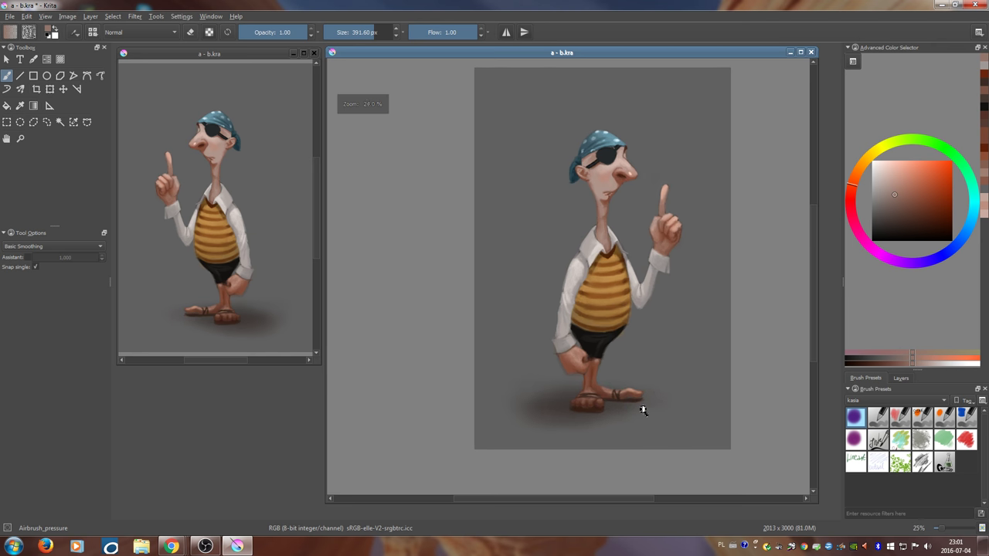
key("e")
key("[")
key("[")
key("[")
key("[")
key("[")
key("[")
key("[")
key("[")
key("[")
key("[")
key("[")
key("[")
key("[")
key("[")
key("[")
key("[")
key("[")
key("[")
key("[")
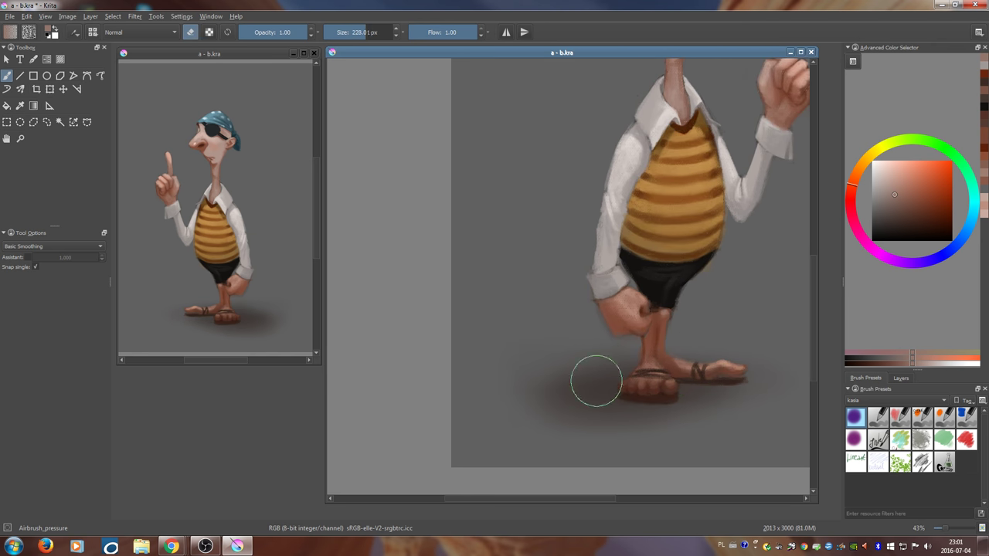
mouse_move(638, 378)
left_mouse_down()
mouse_move(652, 354)
mouse_move(633, 383)
mouse_move(665, 395)
left_mouse_up()
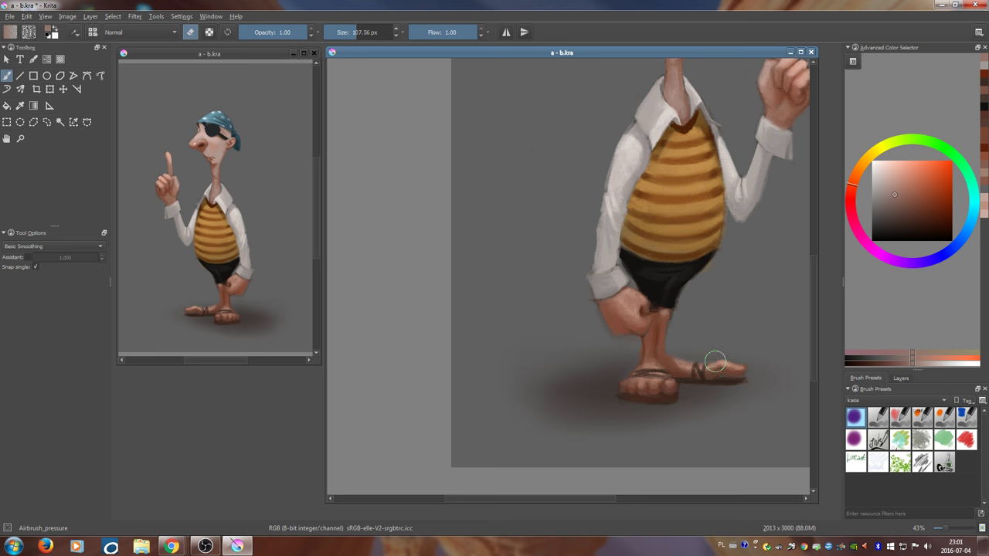
mouse_move(661, 361)
left_mouse_down()
mouse_move(653, 374)
mouse_move(686, 365)
mouse_move(733, 376)
left_mouse_up()
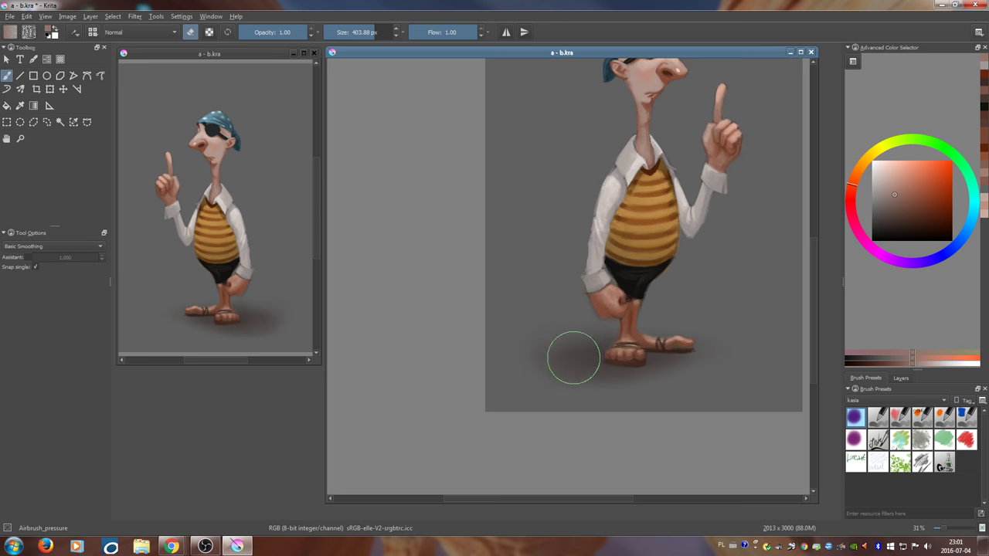
- Open the airbrush's Size pressure settings, and lighten the ground shadow with the eraser at about 404 px
left_click(75, 32)
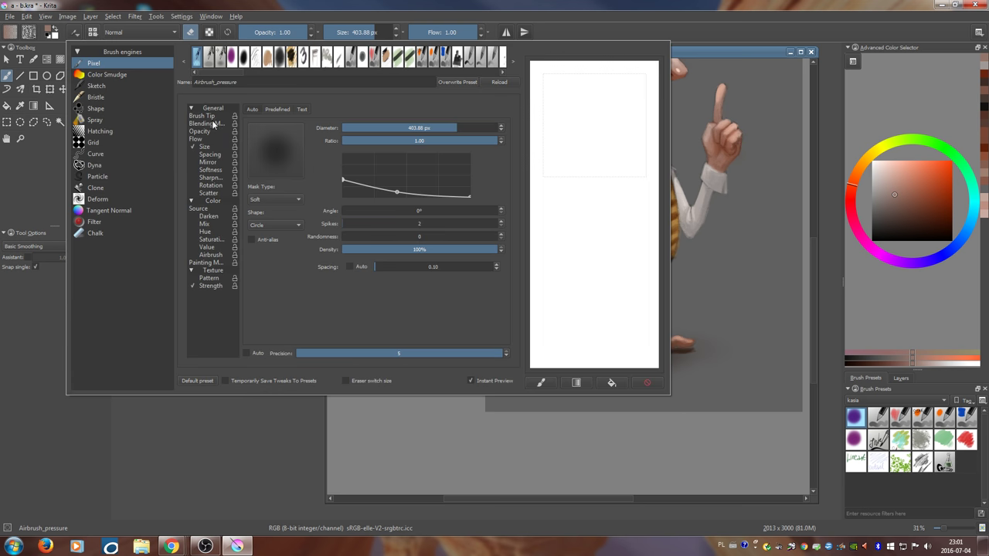
left_click(217, 143)
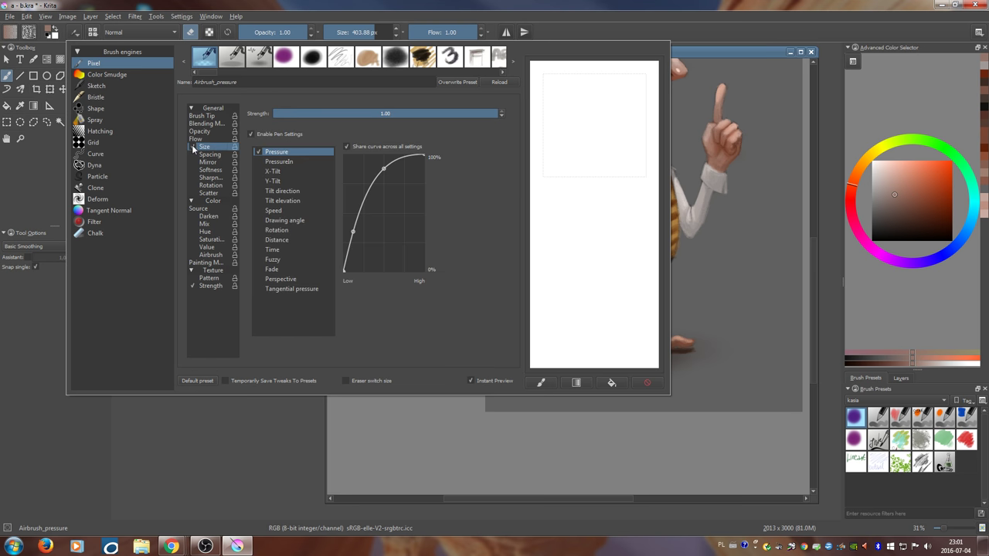
left_click(687, 230)
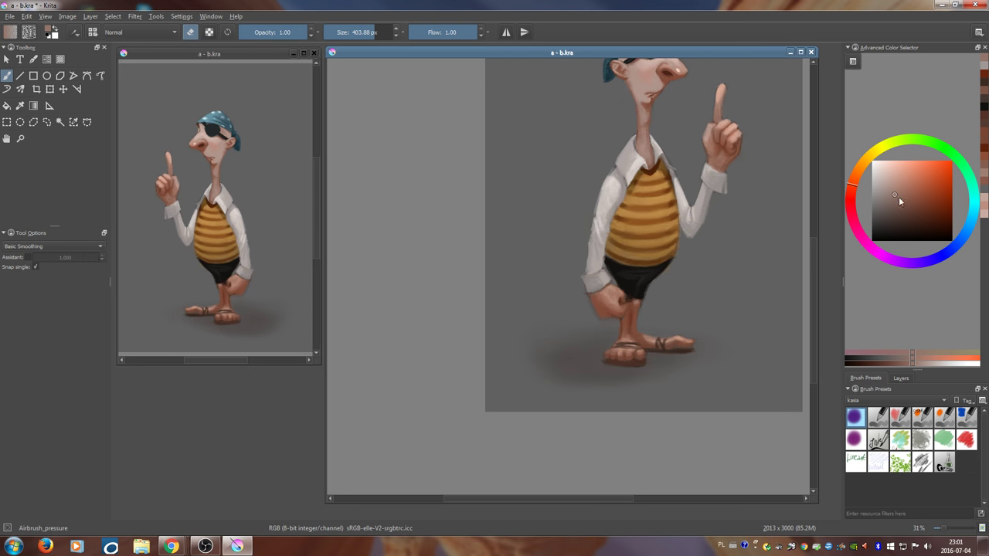
- Airbrush darker contact shadows beneath and beside the feet in dark brown, varying the brush between about 33 and 176 px
left_click(906, 220)
key("e")
key("[")
key("[")
key("[")
key("[")
key("[")
key("[")
key("[")
key("[")
key("[")
key("[")
key("[")
key("[")
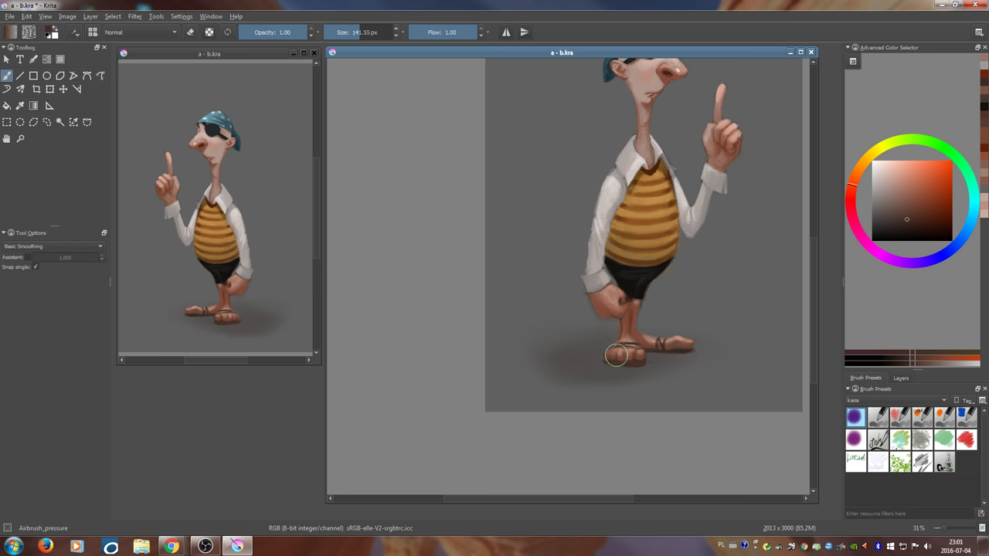
left_click_drag(615, 359, 612, 357)
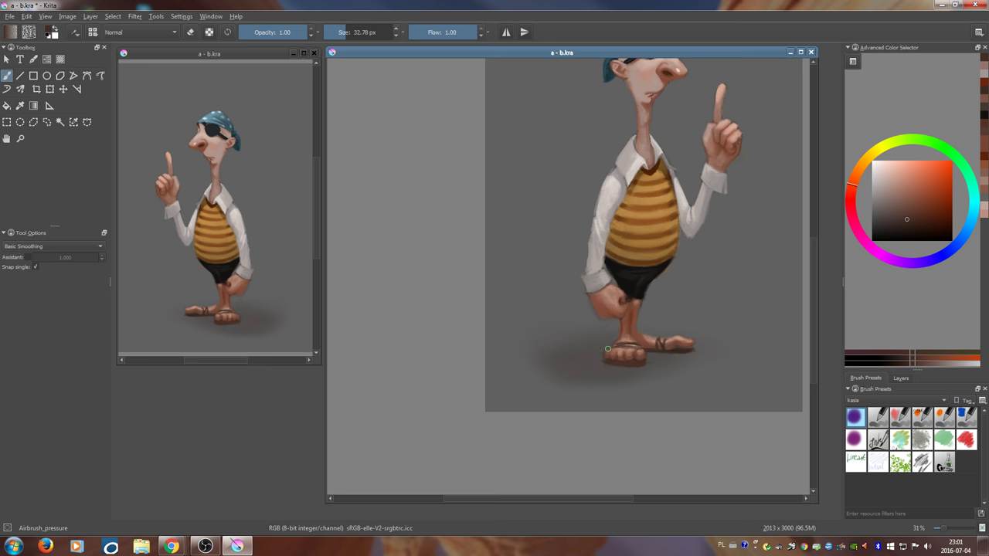
mouse_move(584, 358)
left_mouse_down()
mouse_move(621, 359)
mouse_move(594, 368)
mouse_move(667, 366)
mouse_move(622, 359)
mouse_move(645, 353)
mouse_move(662, 358)
mouse_move(577, 358)
mouse_move(600, 354)
mouse_move(588, 361)
mouse_move(601, 363)
mouse_move(583, 362)
mouse_move(631, 365)
mouse_move(564, 364)
mouse_move(591, 362)
left_mouse_up()
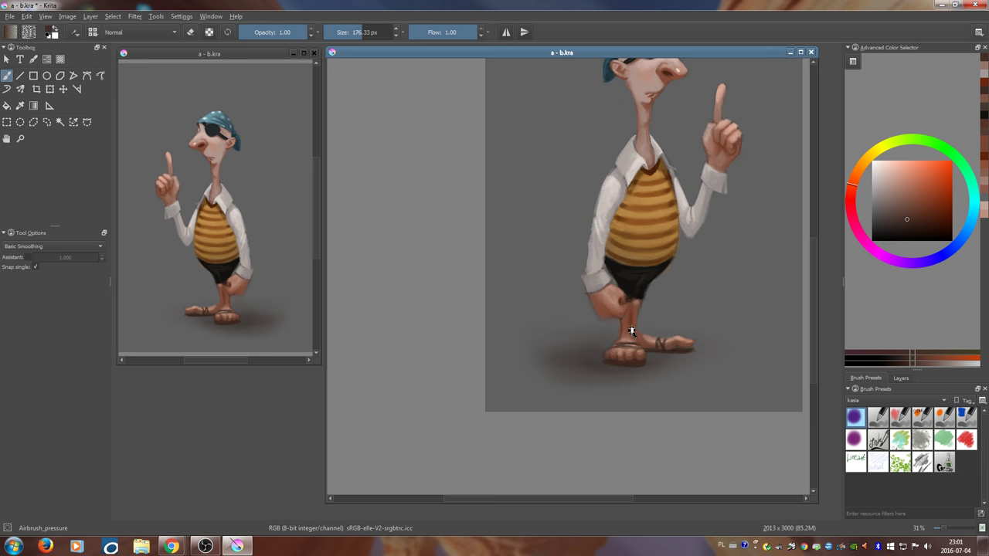
- Move the shadow layer and the copied merged layer together slightly upward on the canvas, and reselect the shadow layer
mouse_move(632, 332)
left_mouse_down()
mouse_move(637, 363)
mouse_move(640, 349)
left_mouse_up()
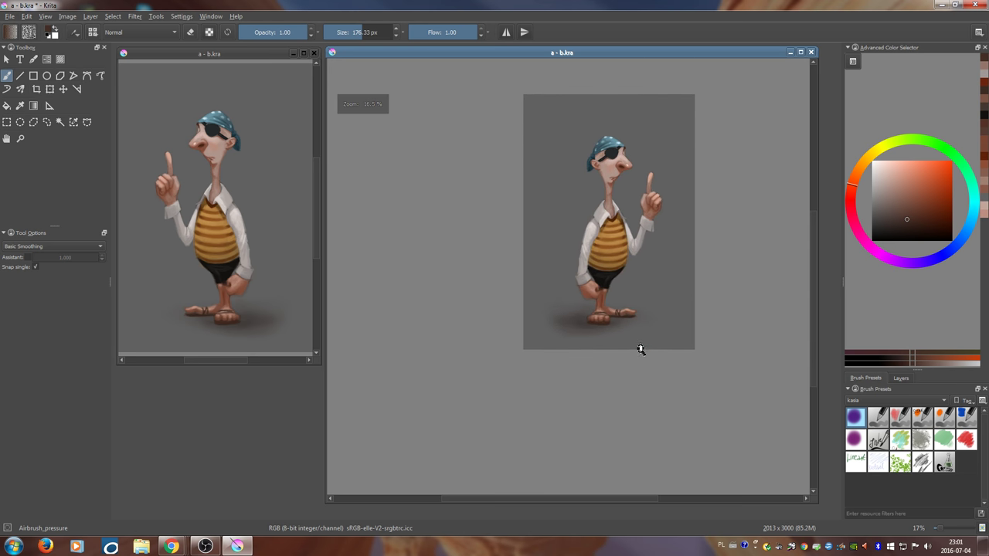
left_click(900, 378)
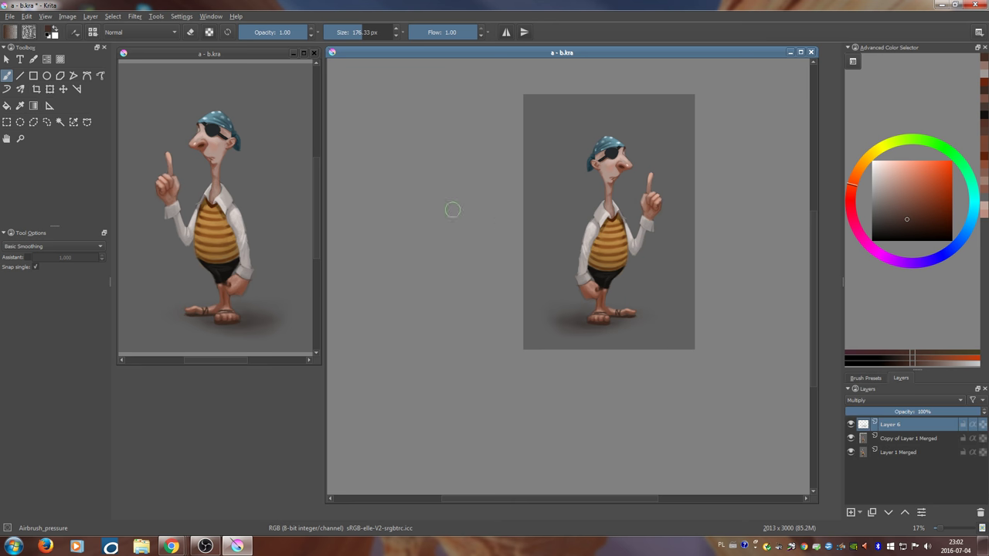
left_click(36, 88)
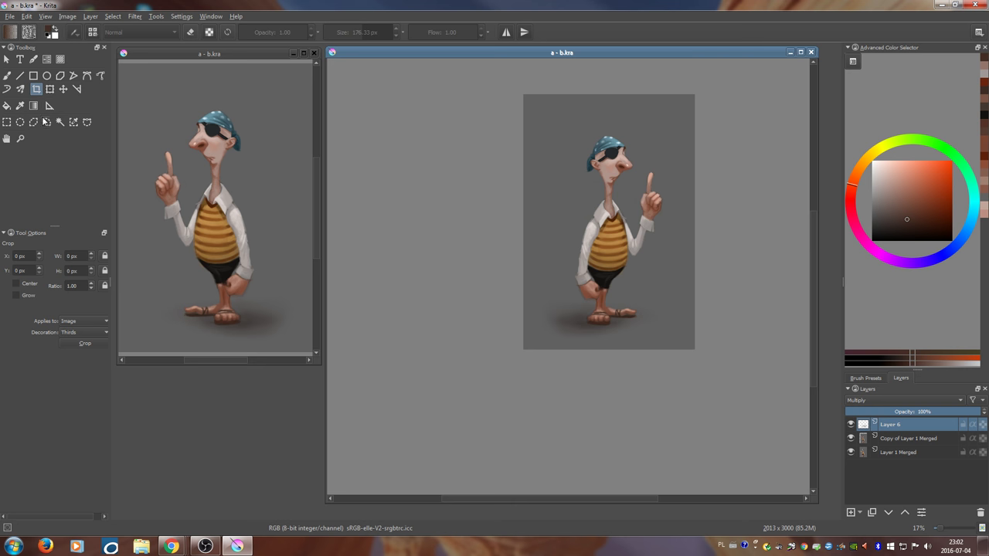
left_click(64, 89)
left_click(875, 437, "shift")
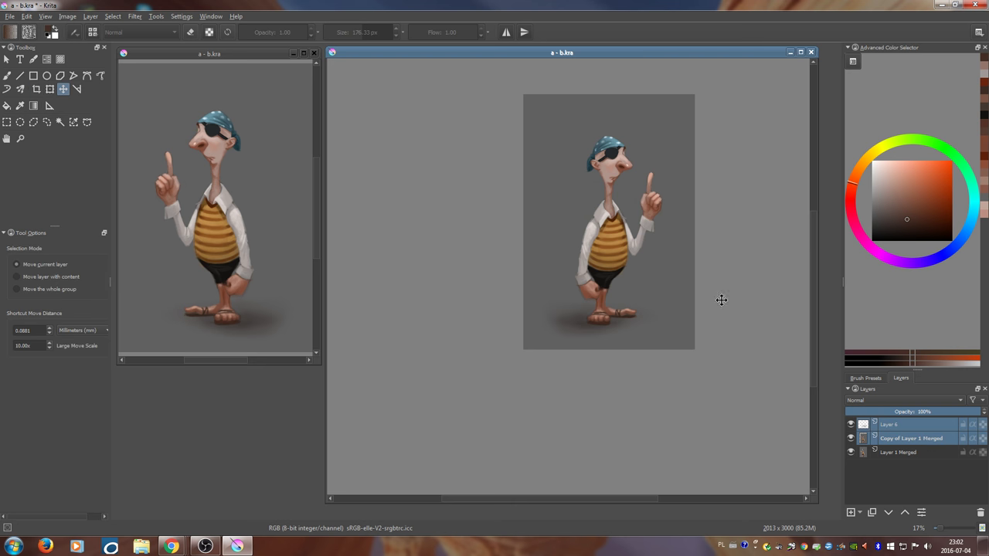
mouse_move(628, 234)
left_mouse_down()
mouse_move(630, 219)
mouse_move(631, 232)
left_mouse_up()
left_click_drag(679, 317, 670, 249)
left_click(875, 426)
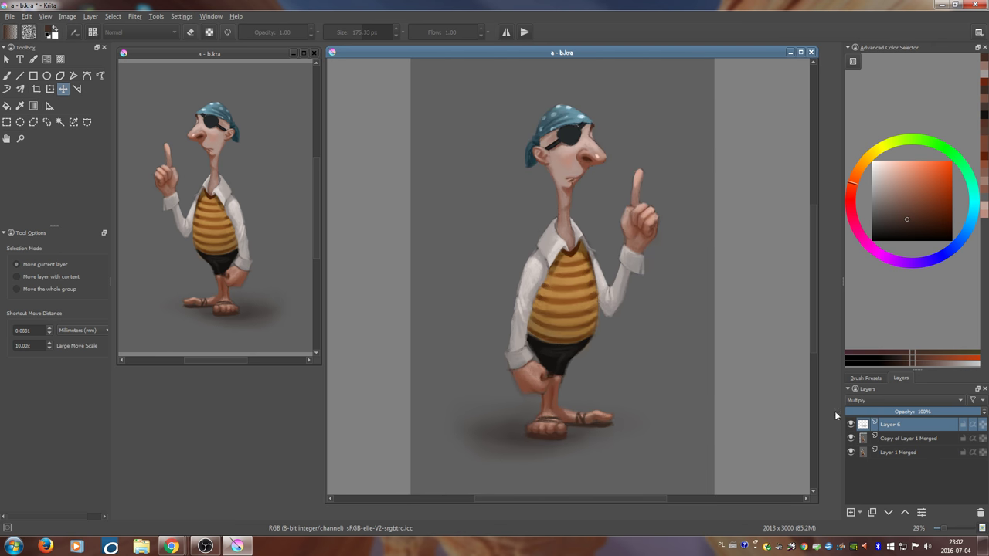
- Return to the brush and restore the upward move of the pirate and shadow layers
key("b")
left_click_drag(544, 157, 543, 155)
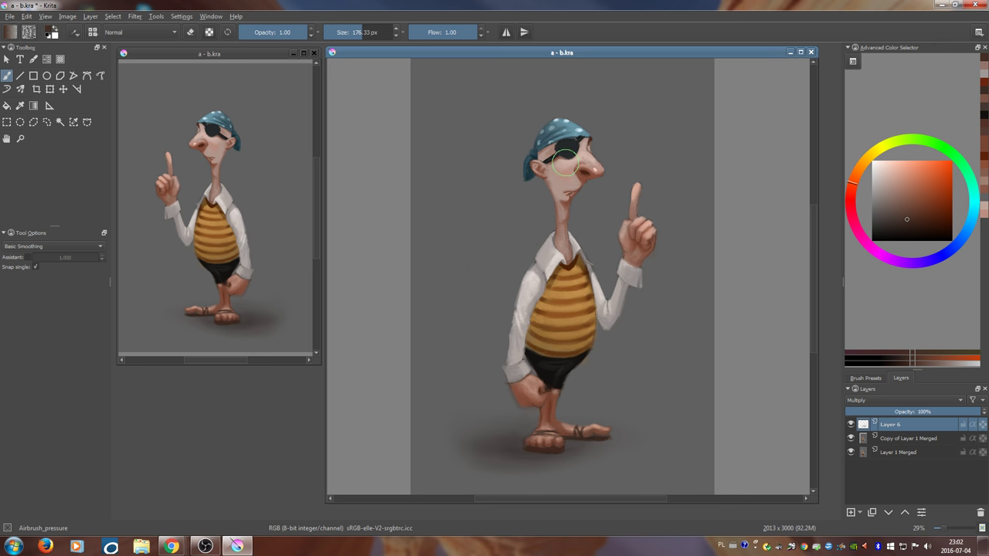
left_click(25, 16)
left_click(47, 24)
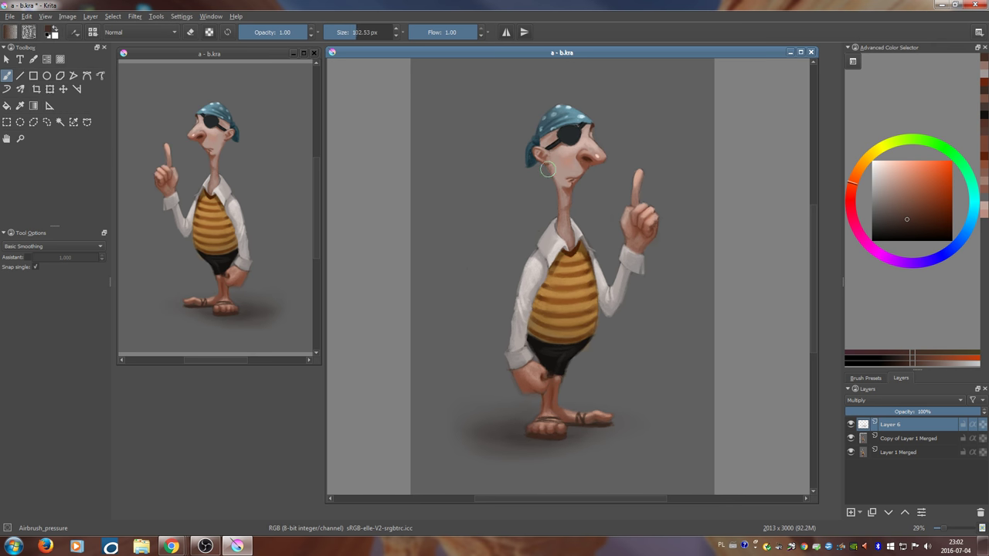
- Airbrush small dark accents on the ear and raised hand on the Multiply layer, at about 46 and 33 px
left_click_drag(547, 169, 538, 168, "shift")
mouse_move(577, 202)
left_mouse_down("ctrl")
mouse_move(580, 192)
mouse_move(563, 236)
left_mouse_up("ctrl")
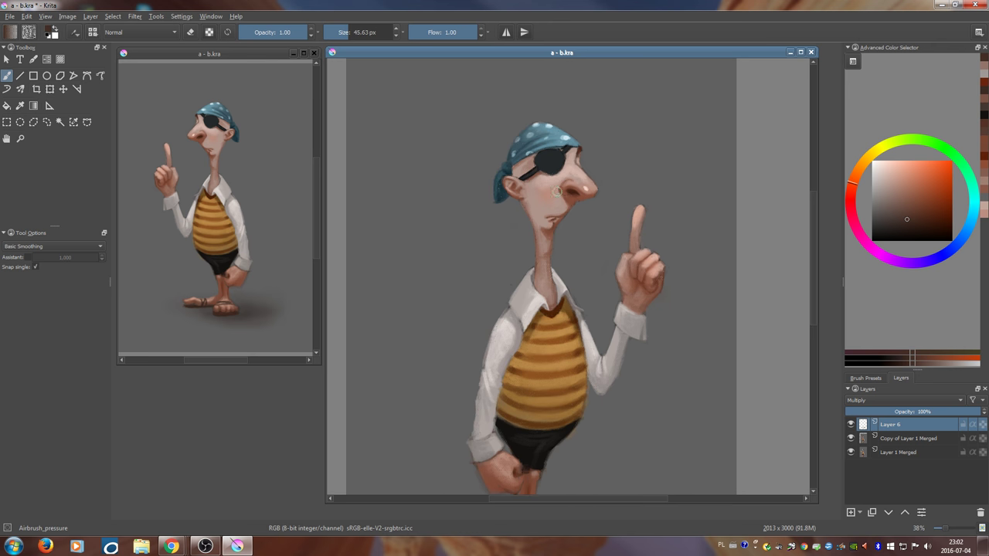
left_click_drag(521, 179, 513, 186)
mouse_move(566, 241)
left_mouse_down()
mouse_move(558, 216)
mouse_move(591, 282)
left_mouse_up()
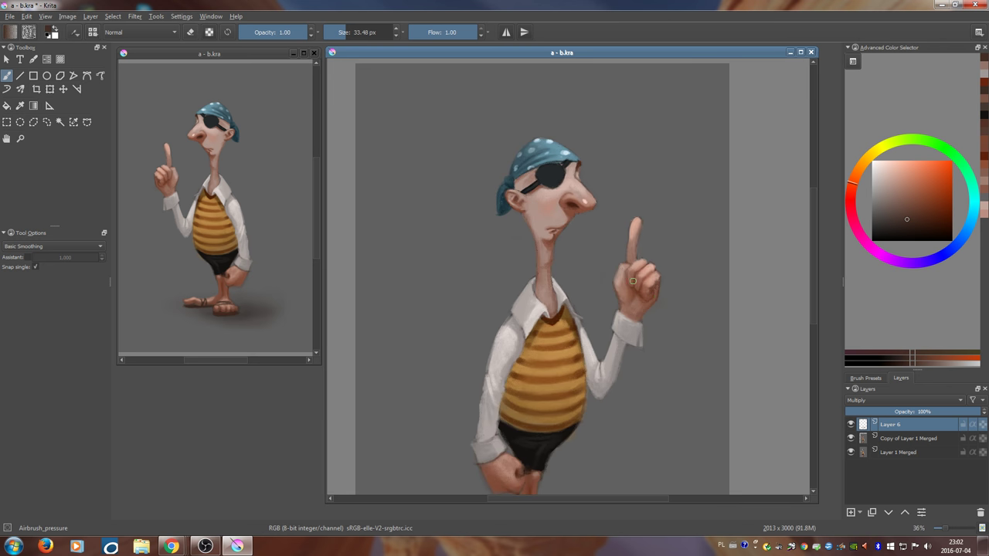
left_click_drag(611, 310, 621, 322)
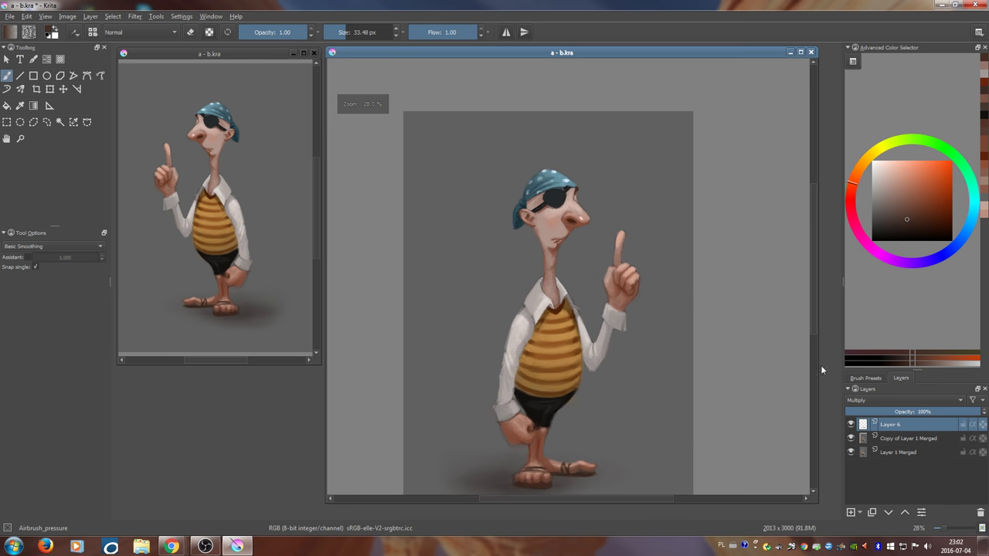
- Add a new empty paint layer above the Multiply layer and choose the kate2 brush preset
left_click(850, 512)
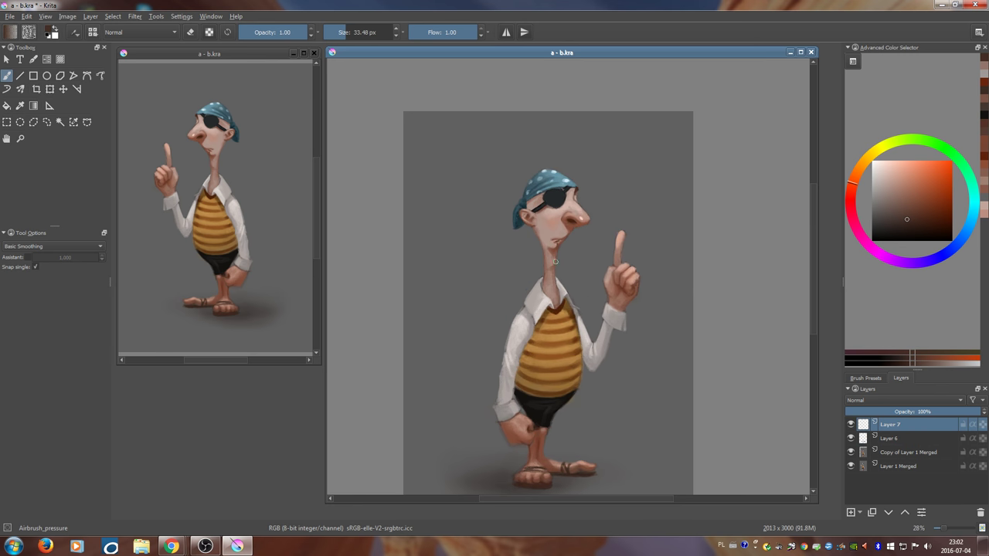
left_click(865, 377)
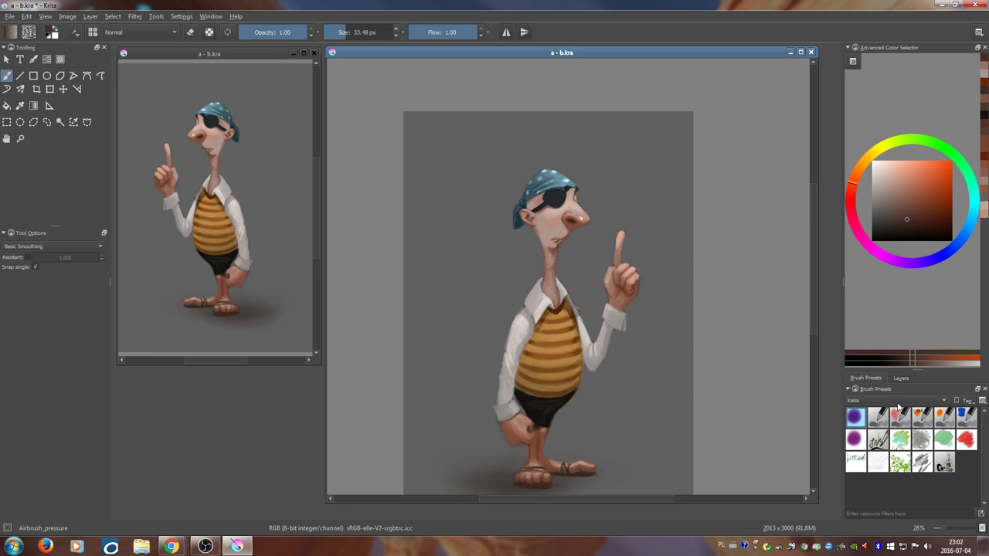
left_click(965, 445)
- Paint pale blue polka dots on the bandana's hanging tail with a color sampled from the existing dots
left_click(534, 188, "ctrl")
left_click(528, 193, "ctrl")
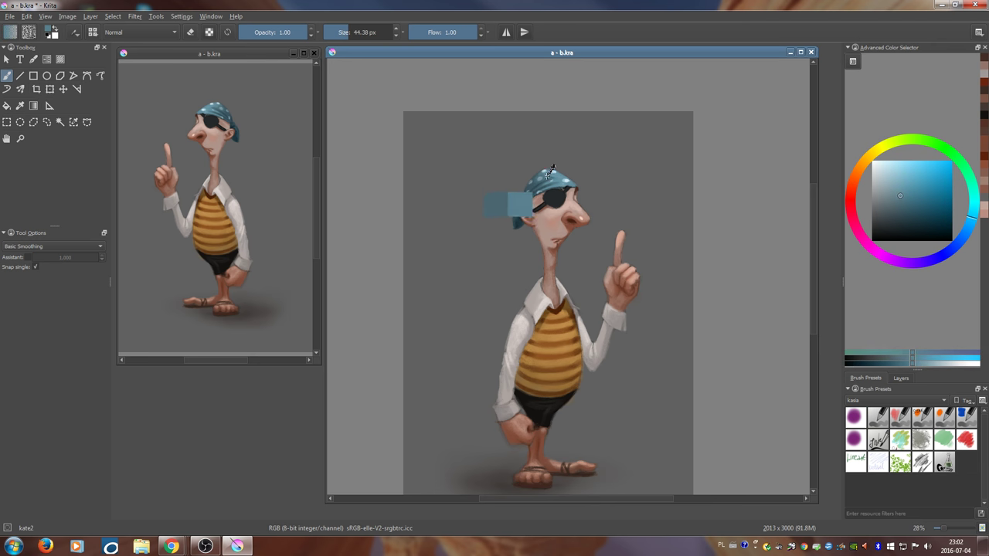
scroll(562, 236, "up", 3)
left_click(564, 153, "ctrl")
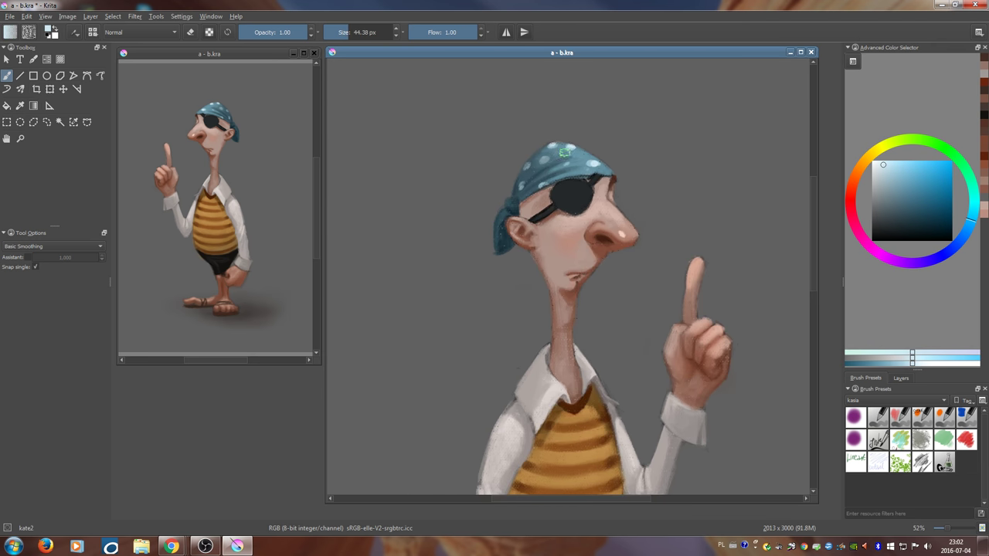
mouse_move(499, 220)
left_mouse_down()
mouse_move(499, 255)
mouse_move(534, 246)
mouse_move(510, 230)
left_mouse_up()
- Try a thin stroke along the jaw below the ear with a sampled reddish brown at about 7 px
left_click(530, 245, "ctrl")
left_click(523, 243, "ctrl")
left_click(522, 232, "ctrl")
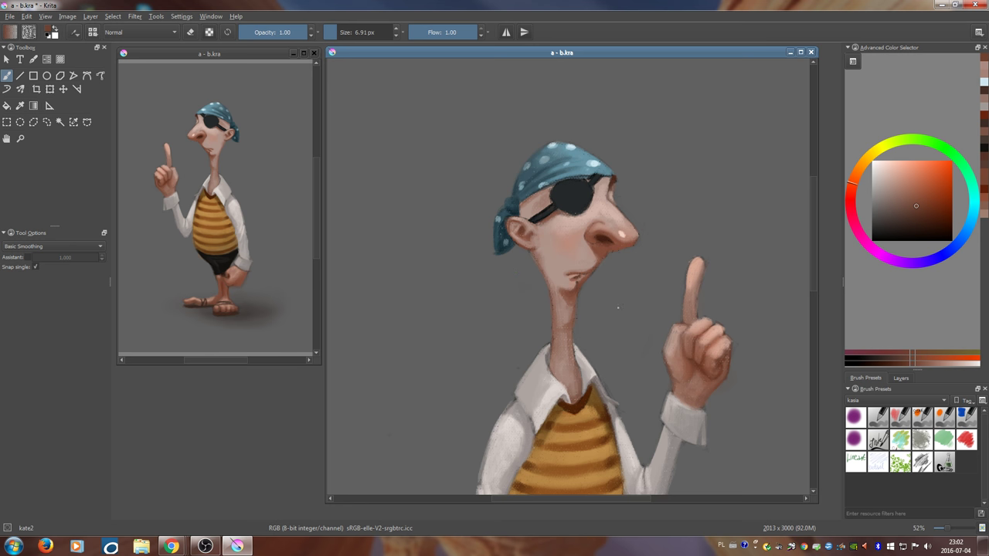
left_click_drag(532, 254, 543, 270)
key("ctrl+z")
- Retouch the edges of the jaw and neck with sampled background grey and skin tones at about 16 to 19 px
left_click(473, 273, "ctrl")
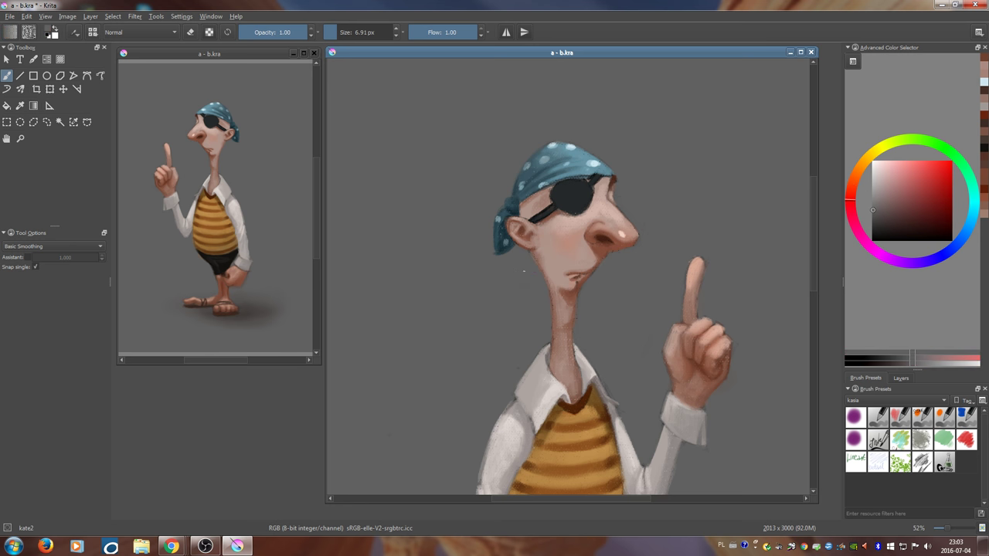
left_click_drag(482, 270, 529, 255, "shift")
left_click(541, 270, "ctrl")
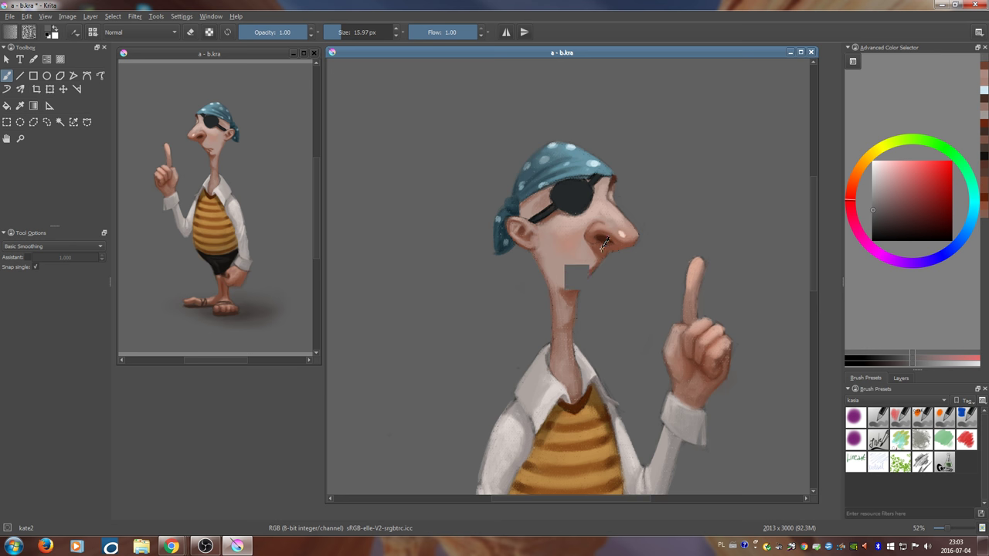
key("bracketright")
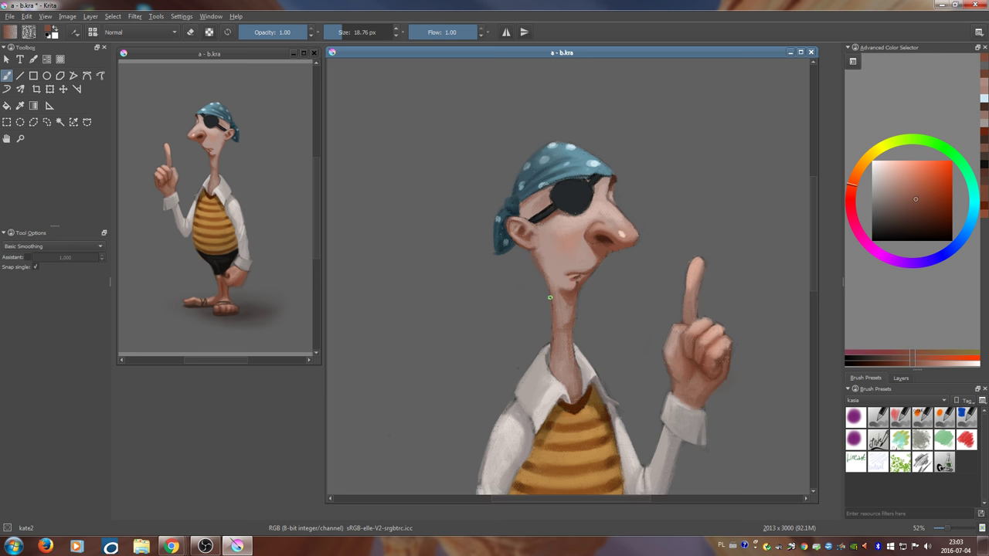
left_click(535, 252, "ctrl")
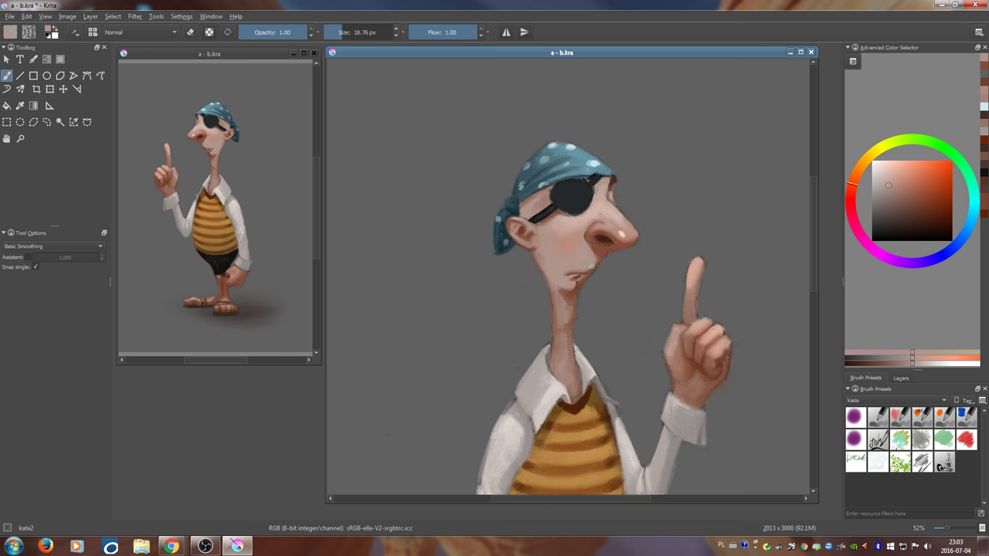
left_click(550, 259, "ctrl")
- Clean up the outline of the collar and lowered sleeve with sampled shirt and background greys at about 23 px
left_click_drag(541, 349, 552, 325)
mouse_move(532, 360)
left_mouse_down()
mouse_move(545, 324)
mouse_move(519, 357)
mouse_move(540, 318)
left_mouse_up()
left_click(530, 355, "ctrl")
left_click(543, 346, "ctrl")
left_click(517, 341, "ctrl")
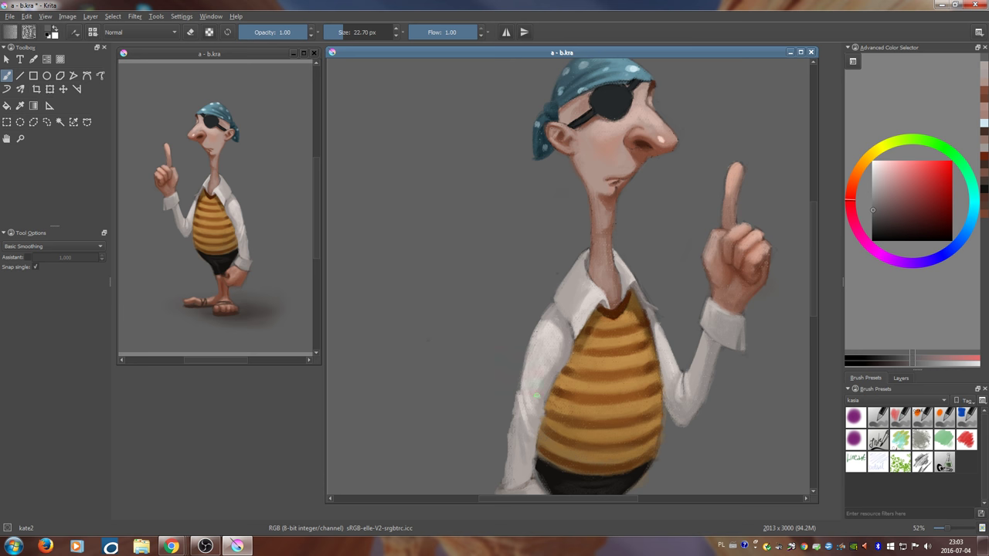
left_click_drag(517, 361, 529, 404)
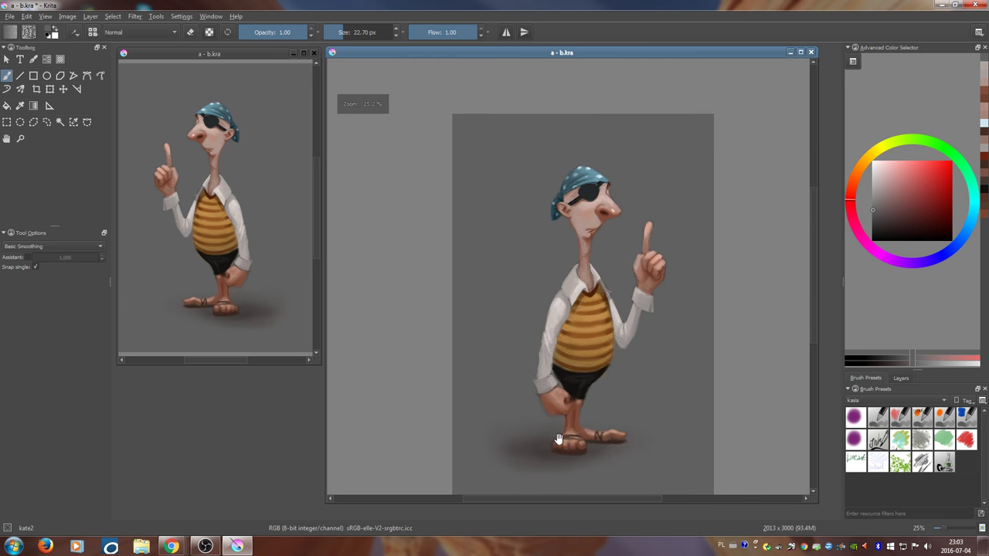
- Compare the painting with and without the Multiply layer, Layer 6, and erase its shadow over the front foot at about 49 px
left_click_drag(558, 438, 550, 391)
scroll(550, 392, "up", 2)
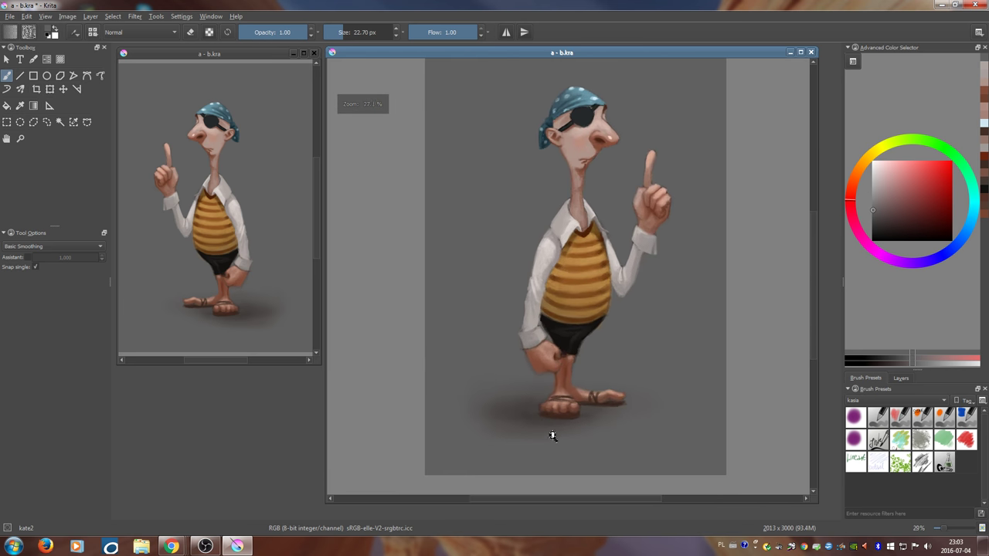
left_click(900, 378)
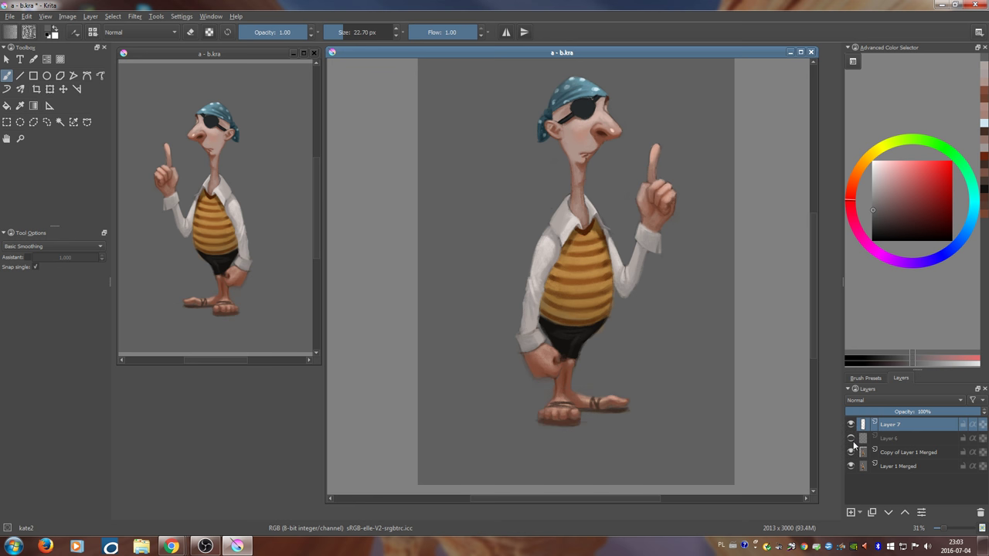
left_click(851, 439)
left_click(851, 438)
left_click(851, 439)
left_click(881, 438)
key("e")
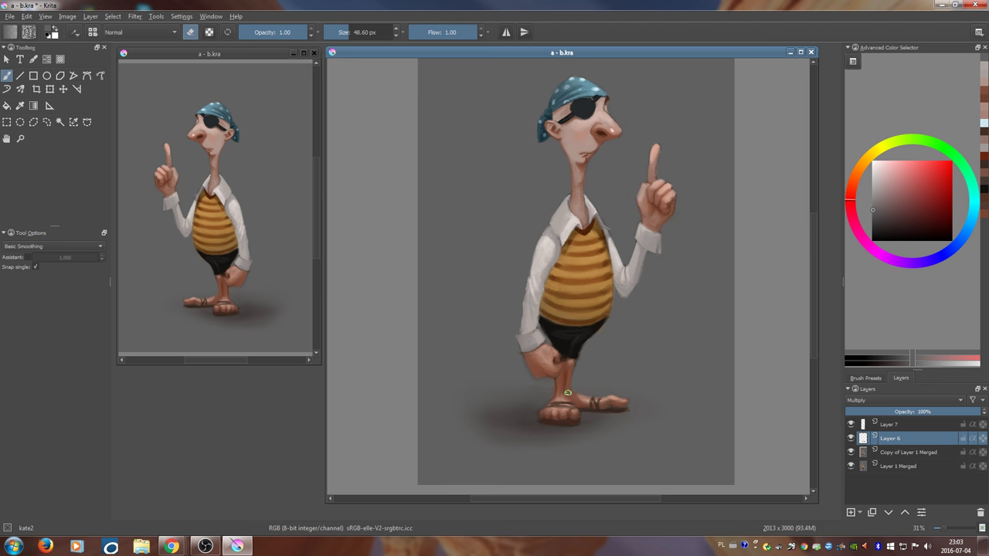
left_click_drag(561, 411, 547, 414)
scroll(566, 321, "down", 2)
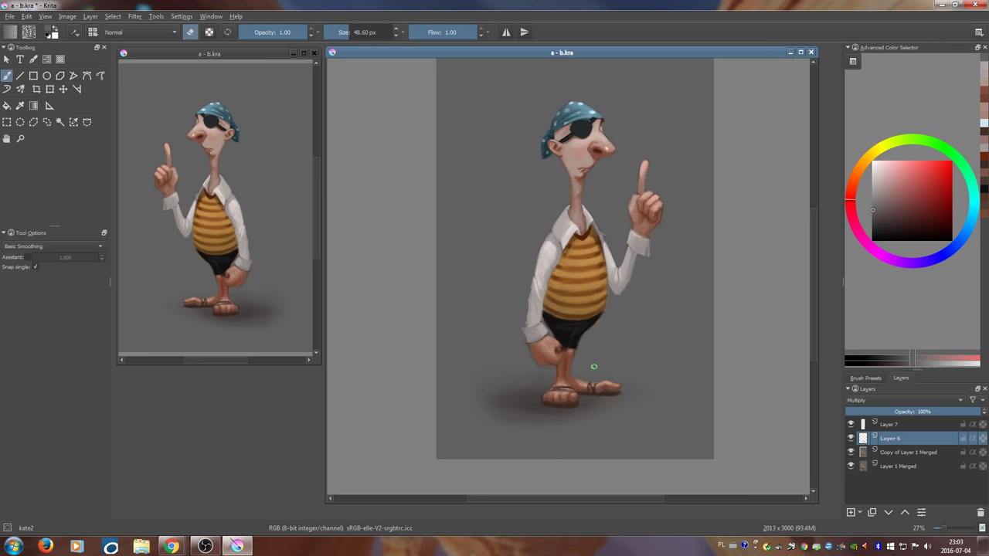
scroll(585, 291, "up", 3)
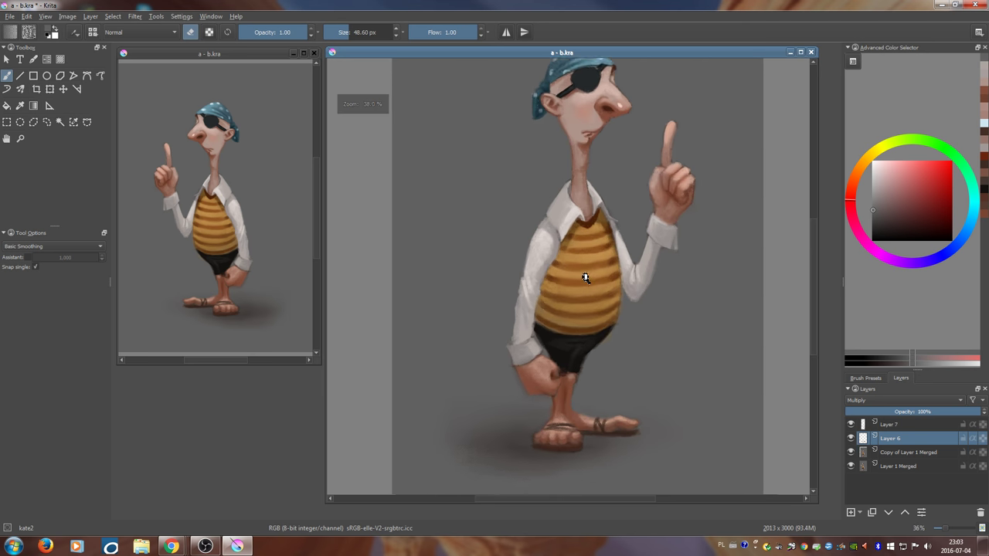
- Return to Layer 7 and paint the shoulder below the collar with sampled shirt grey at about 19 px, with erasing off
left_click(896, 426)
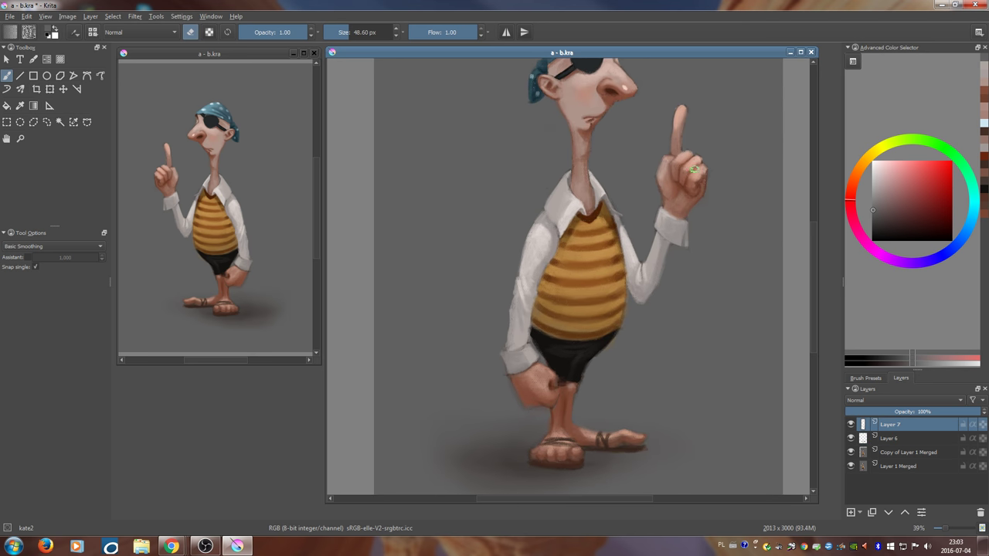
mouse_move(557, 219)
left_mouse_down()
mouse_move(530, 253)
mouse_move(538, 267)
left_mouse_up()
key("ctrl+z")
left_click(549, 227, "ctrl")
key("e")
left_click_drag(554, 219, 554, 226)
left_click(551, 221, "ctrl")
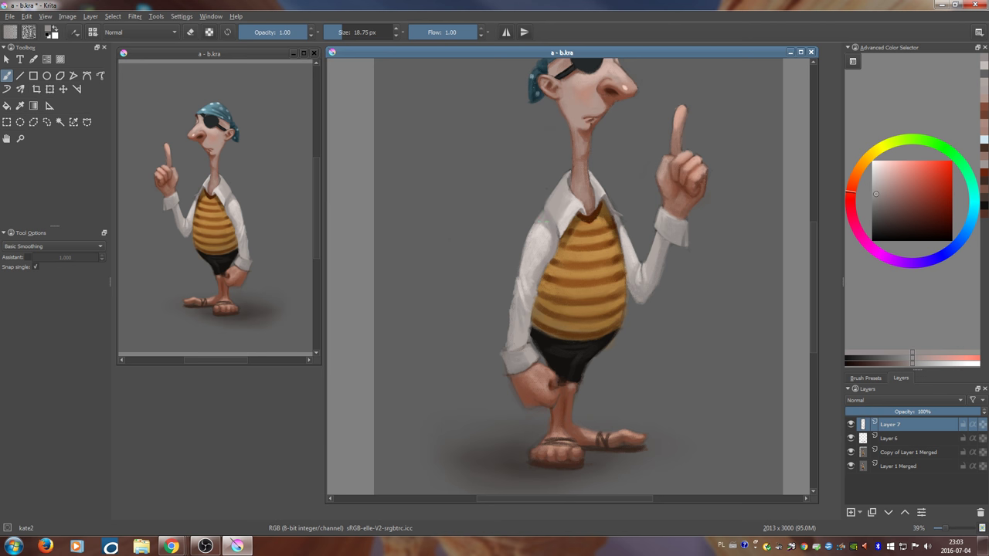
- Refine the collar's outer edge at the shoulder with a darker grey and sampled tones at about 9 px
left_click(876, 200)
key("bracketleft")
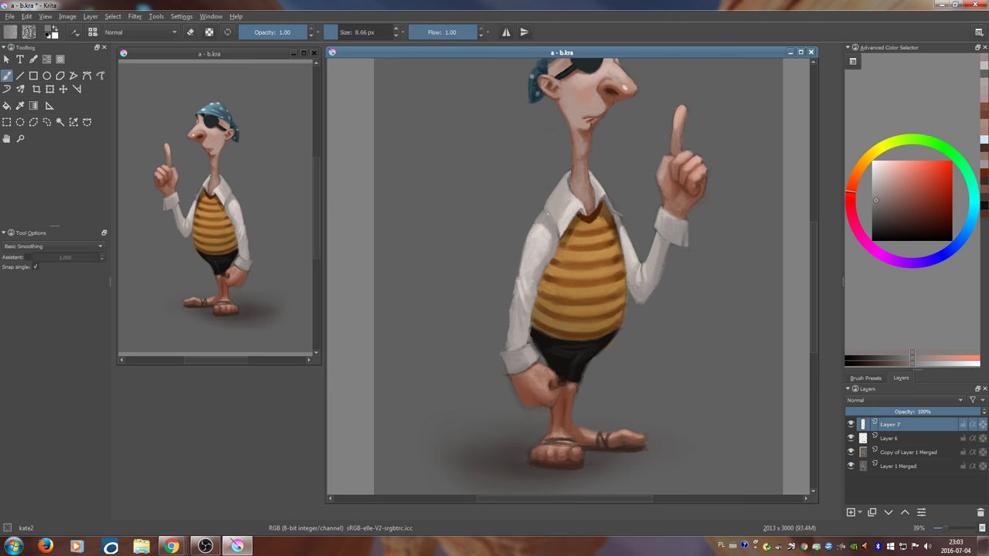
left_click_drag(548, 213, 550, 215)
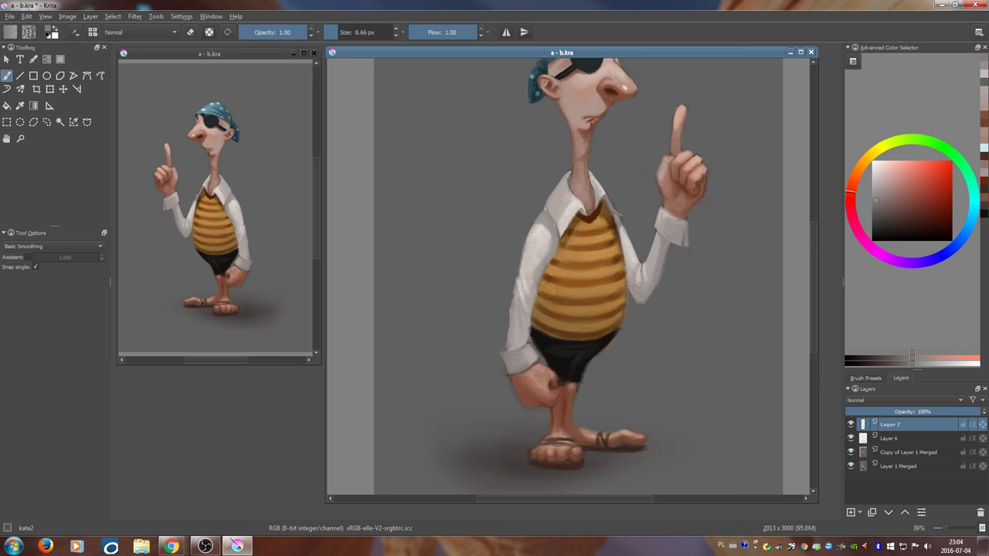
left_click(539, 207, "ctrl")
left_click_drag(542, 210, 553, 204)
left_click(552, 203, "ctrl")
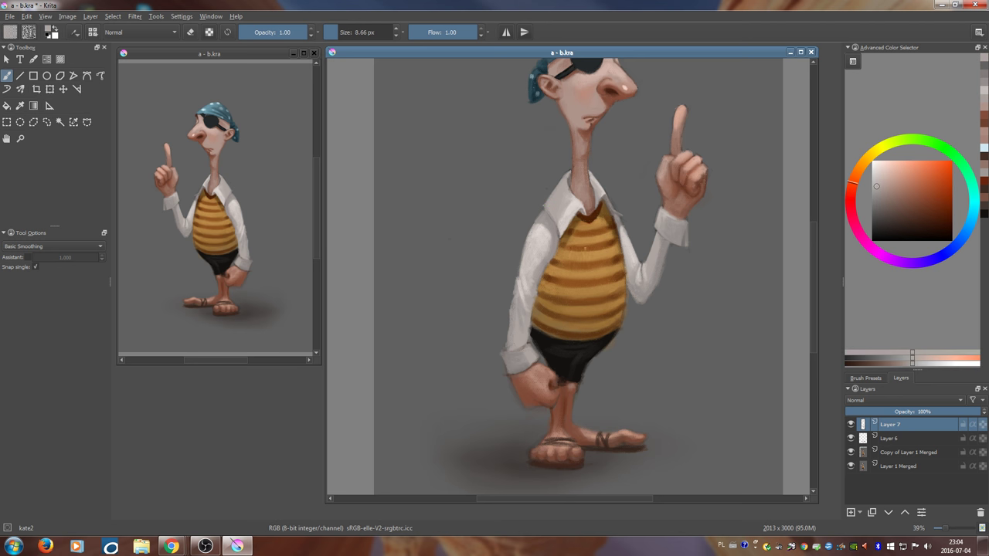
- Choose the kate2_lineart brush preset and set the paint color to a neutral grey darker than the sampled background
left_click_drag(636, 253, 619, 243)
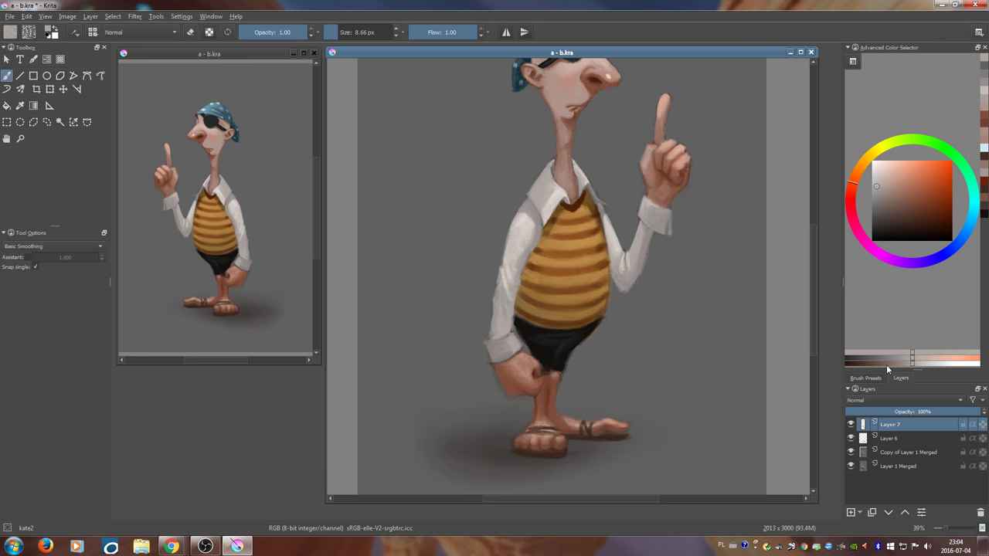
left_click(865, 378)
left_click(877, 438)
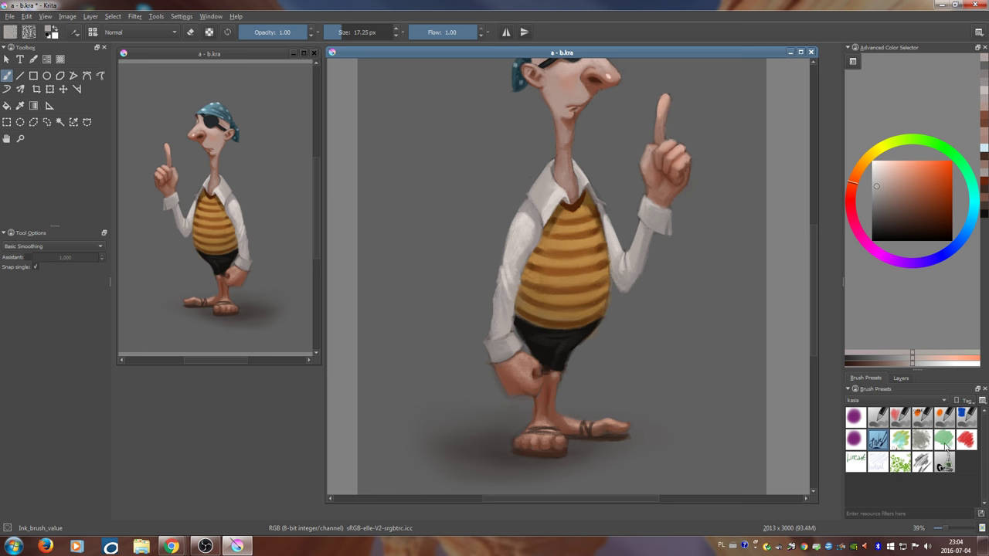
left_click(855, 462)
key("ctrl+z")
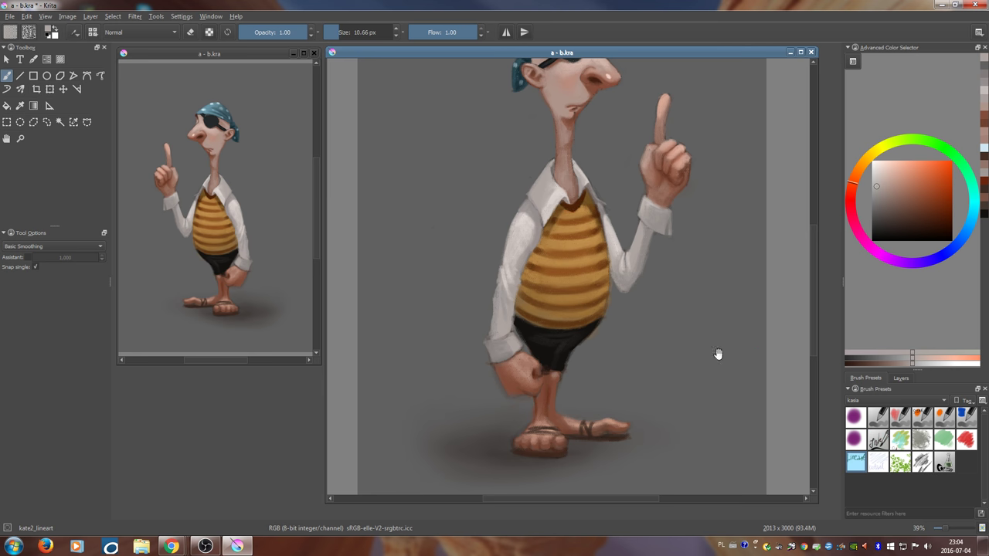
left_click_drag(717, 354, 739, 323)
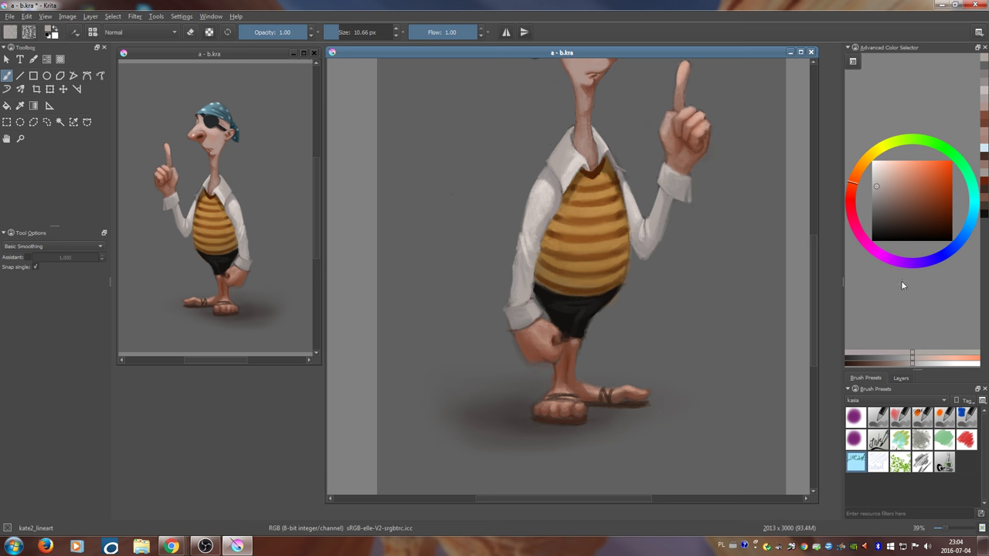
left_click_drag(885, 232, 903, 216)
left_click(742, 212, "ctrl")
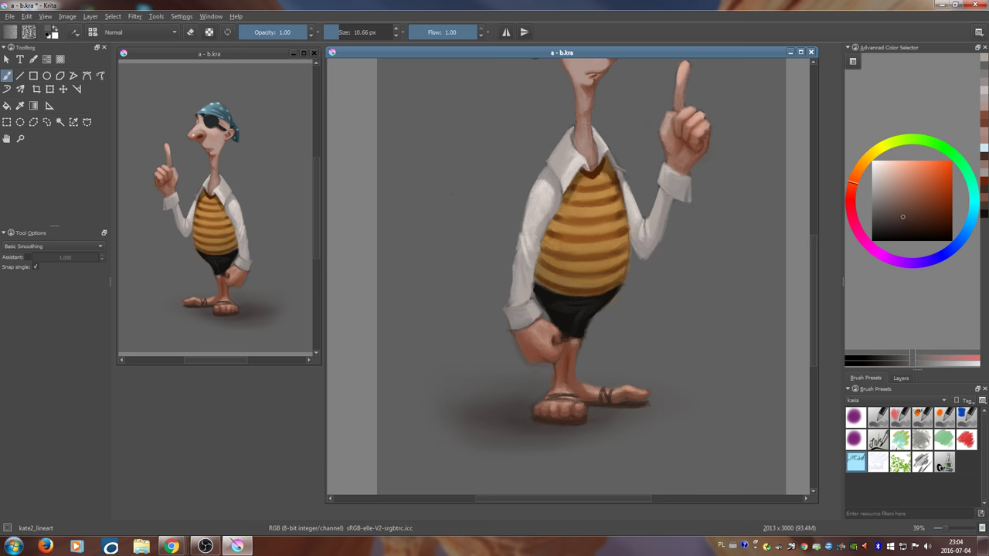
left_click(872, 222)
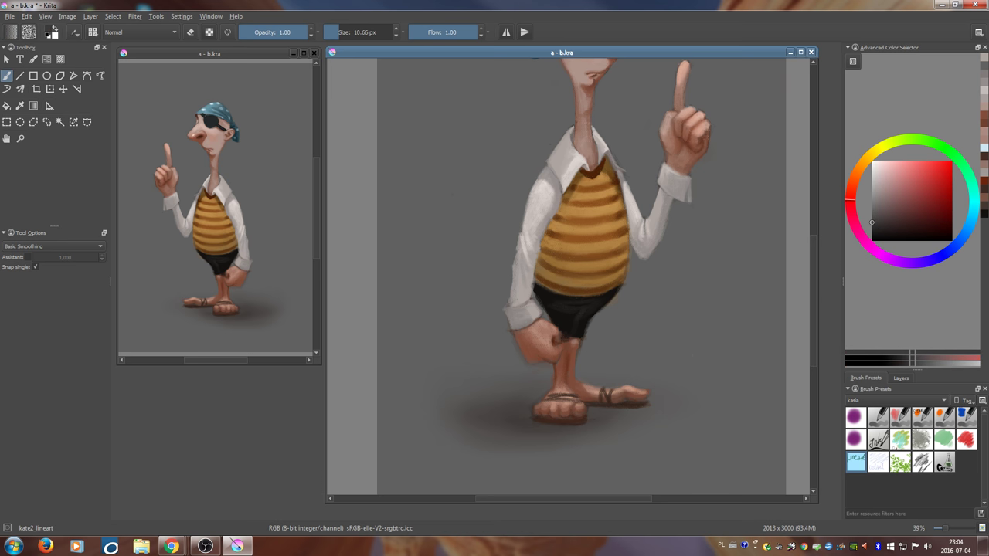
- Handwrite a thin dark grey signature below the ground shadow in mirrored view and save the document
left_click_drag(709, 378, 754, 380)
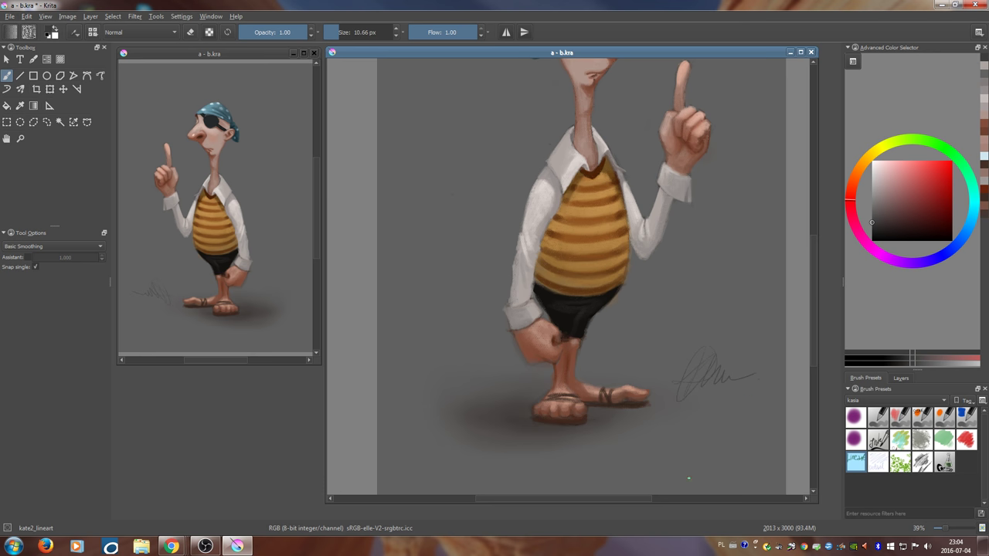
key("ctrl+z")
key("m")
scroll(726, 363, "down", 3)
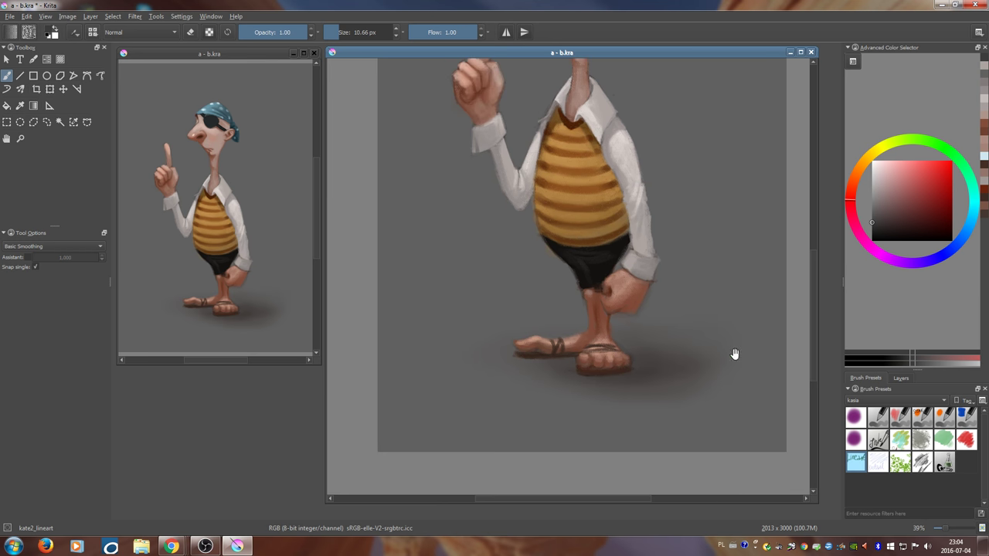
mouse_move(704, 370)
left_mouse_down()
mouse_move(722, 402)
mouse_move(755, 400)
left_mouse_up()
left_click_drag(717, 353, 723, 380)
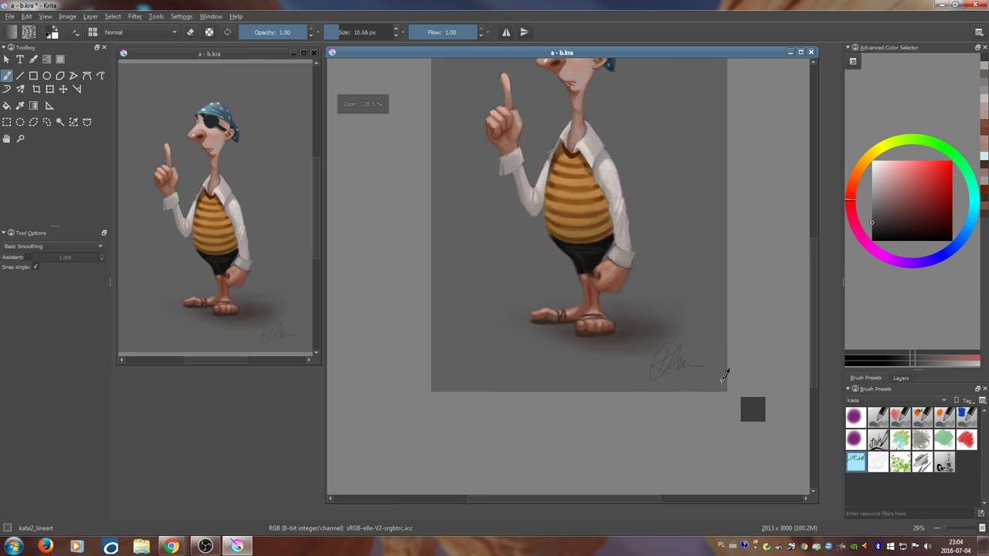
key("ctrl+s")
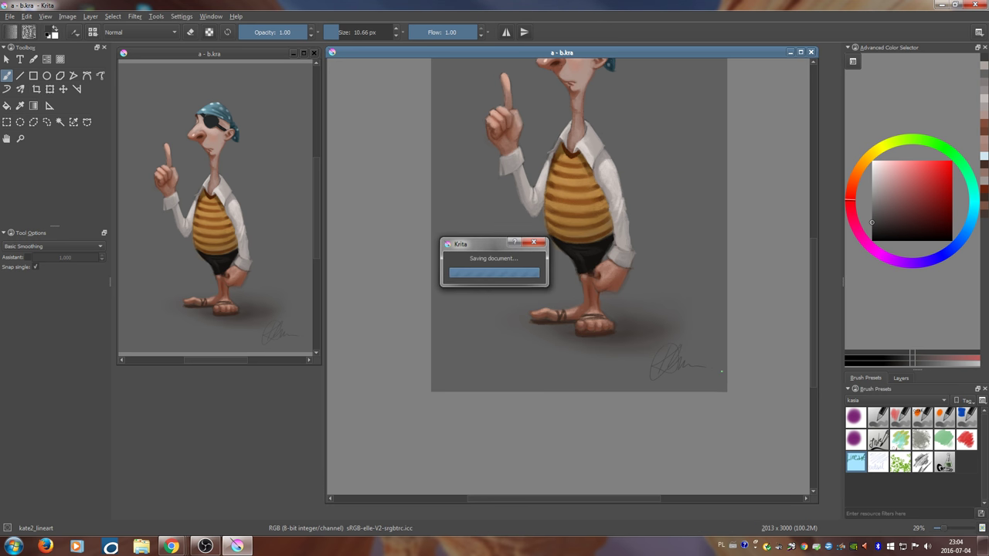
left_click_drag(679, 298, 670, 384)
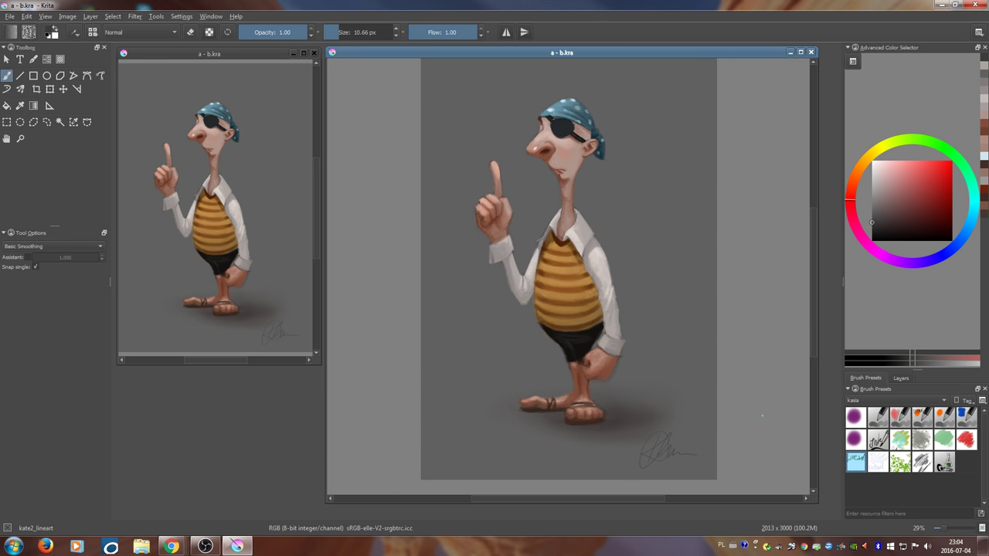